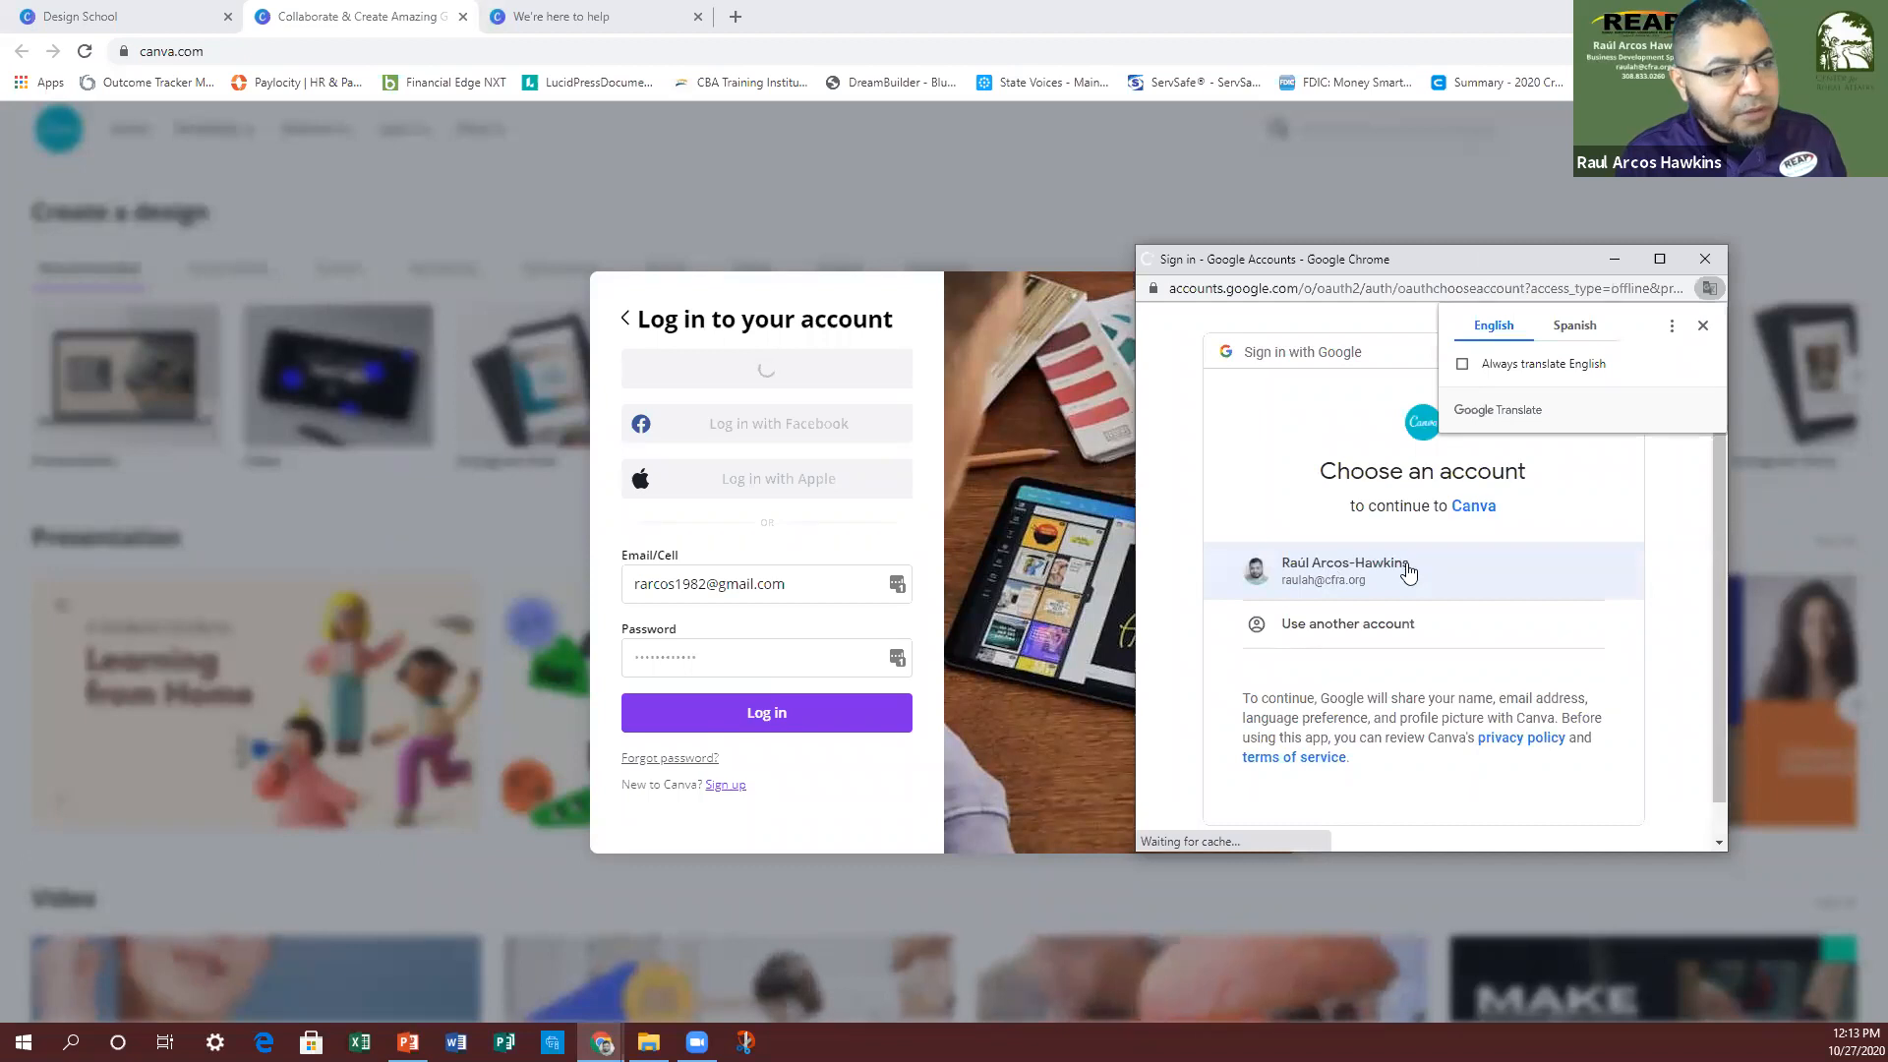
Step: Sign in to Canva with the listed Google account
{"action": "left_click", "coordinate": [1393, 578]}
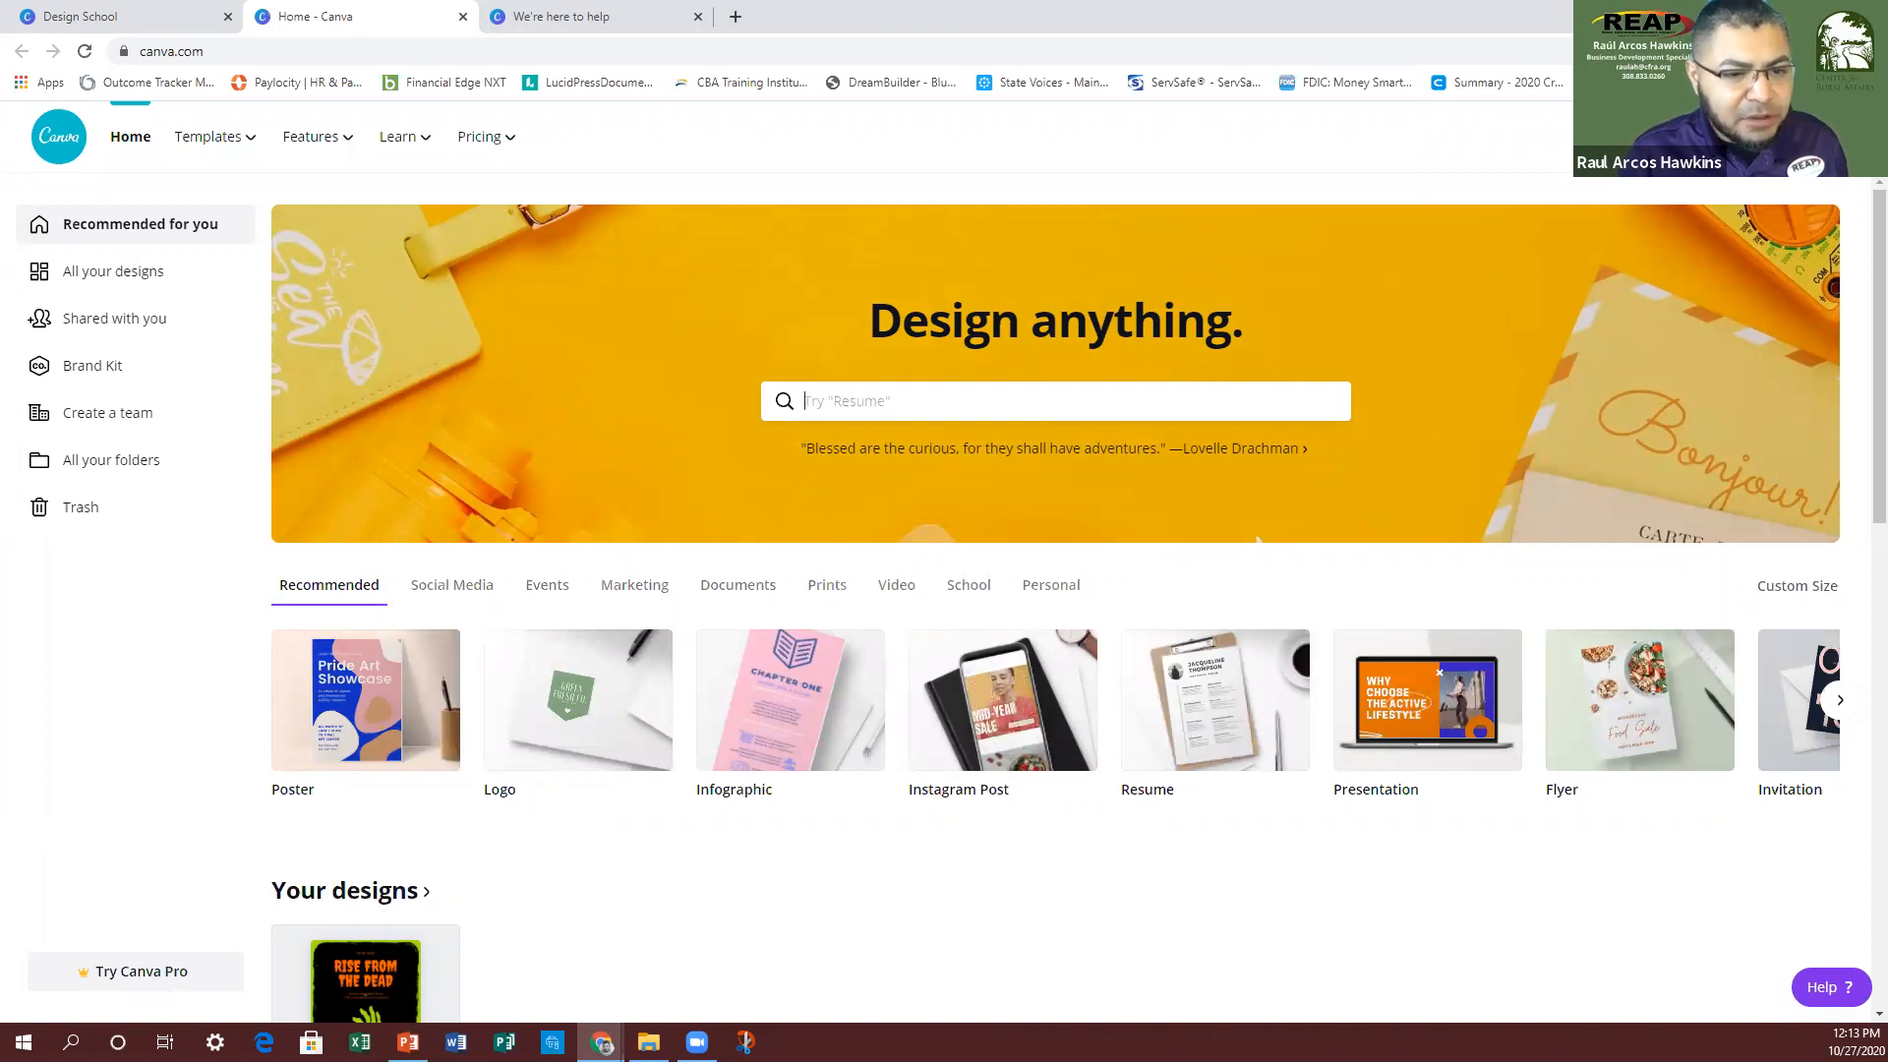
Step: Switch to the PowerPoint slide on home screen menus and return to Canva in Chrome
{"action": "key", "text": "alt+Tab"}
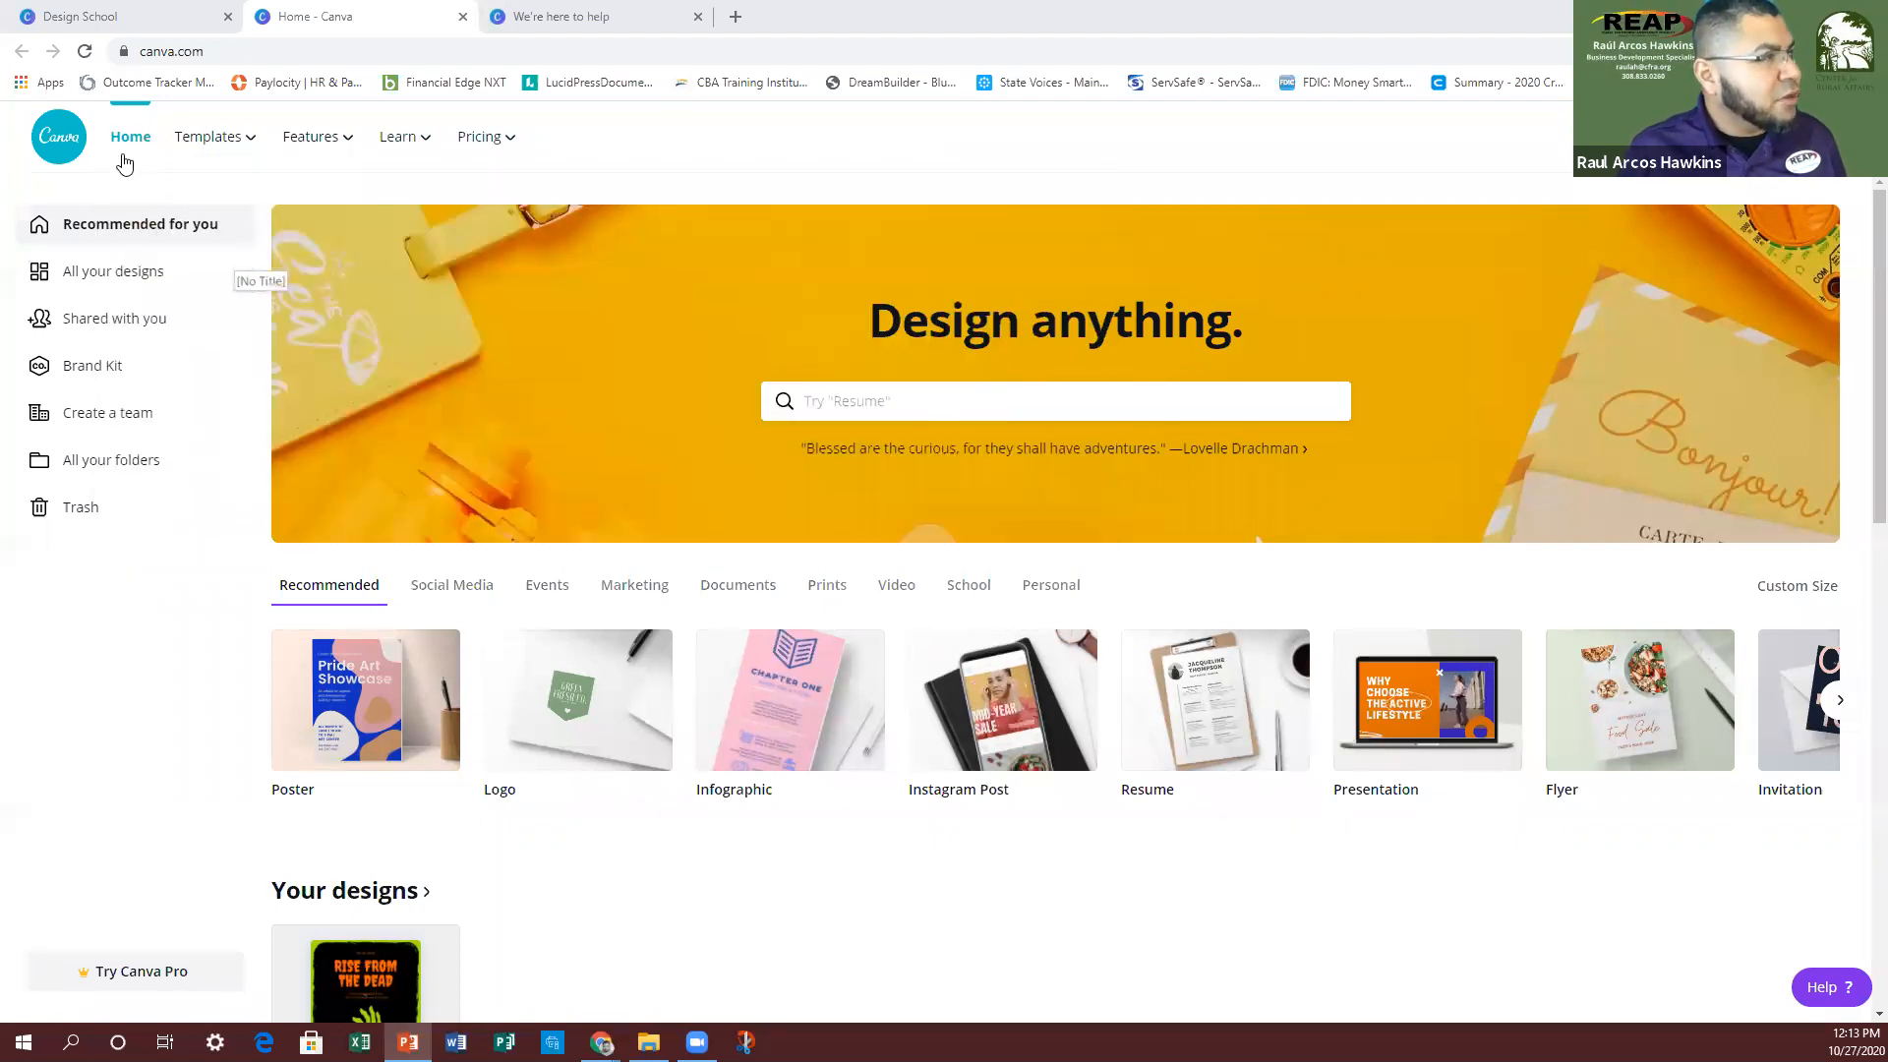
{"action": "mouse_move", "coordinate": [208, 137]}
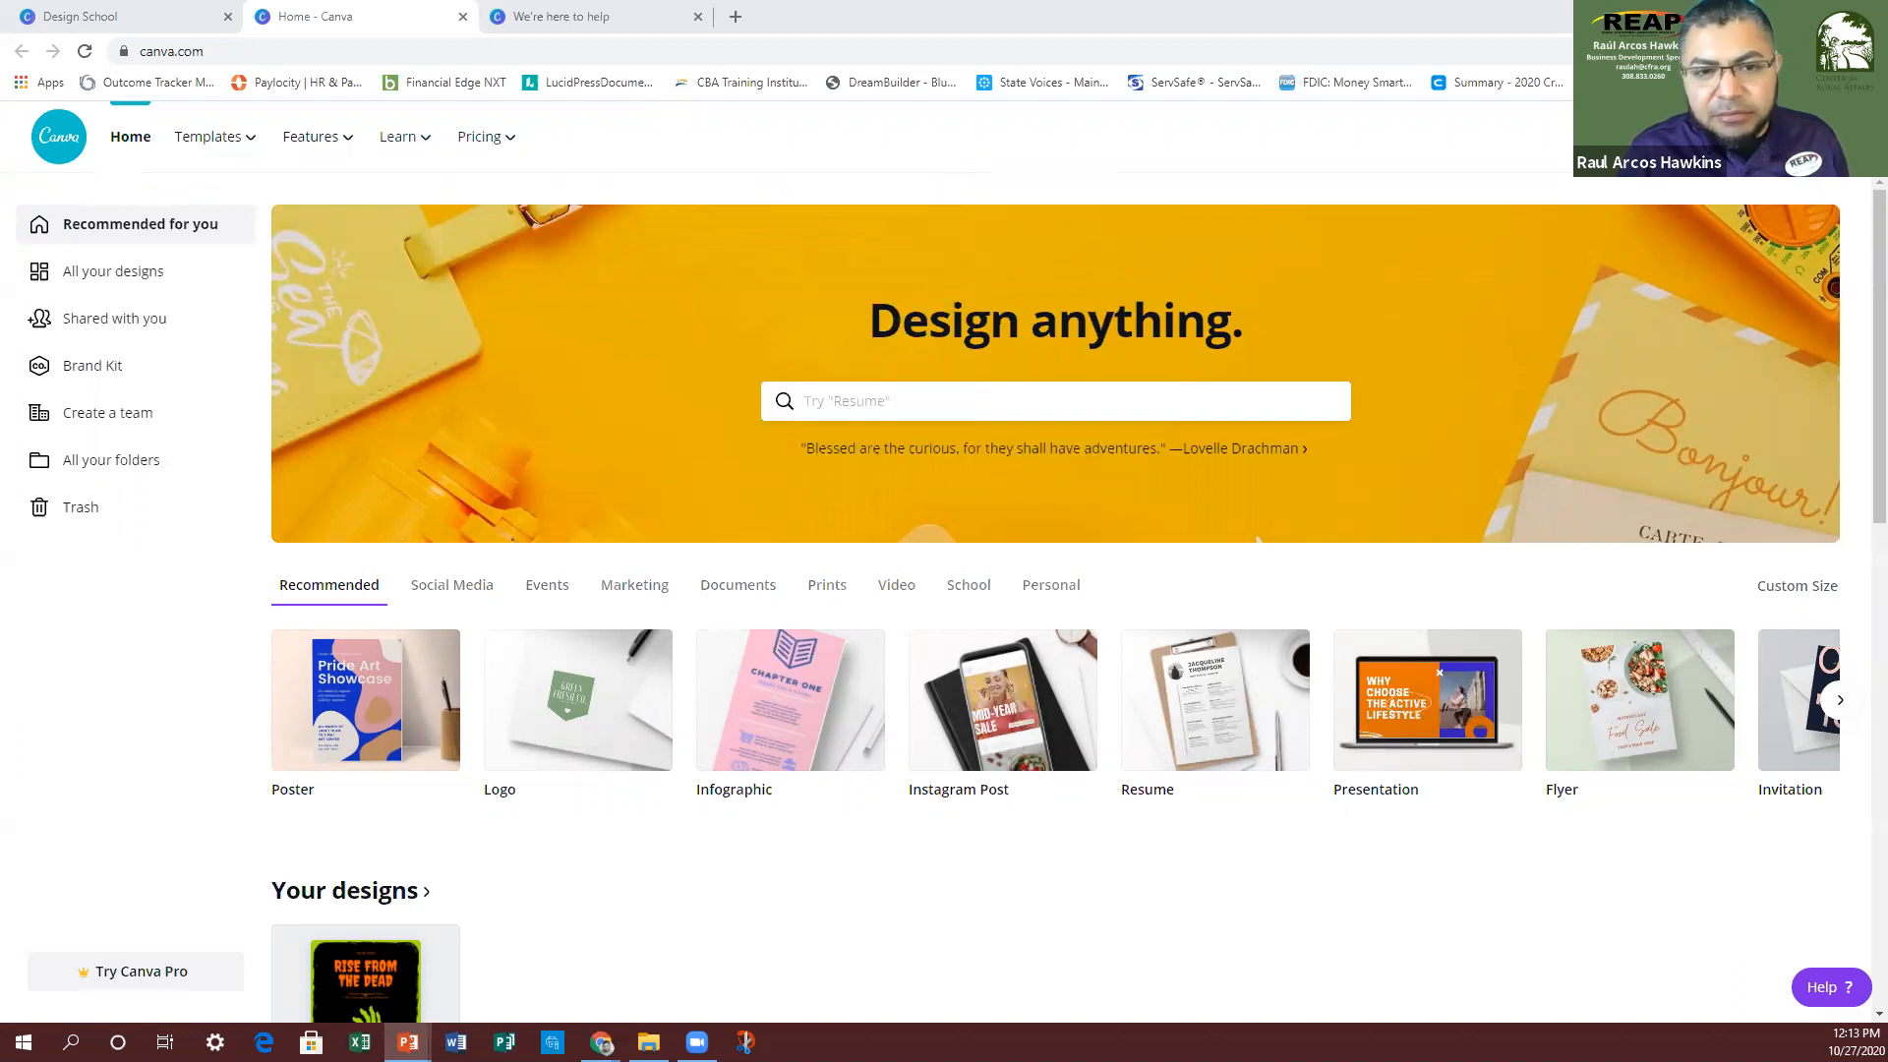
{"action": "key", "text": "alt+Tab"}
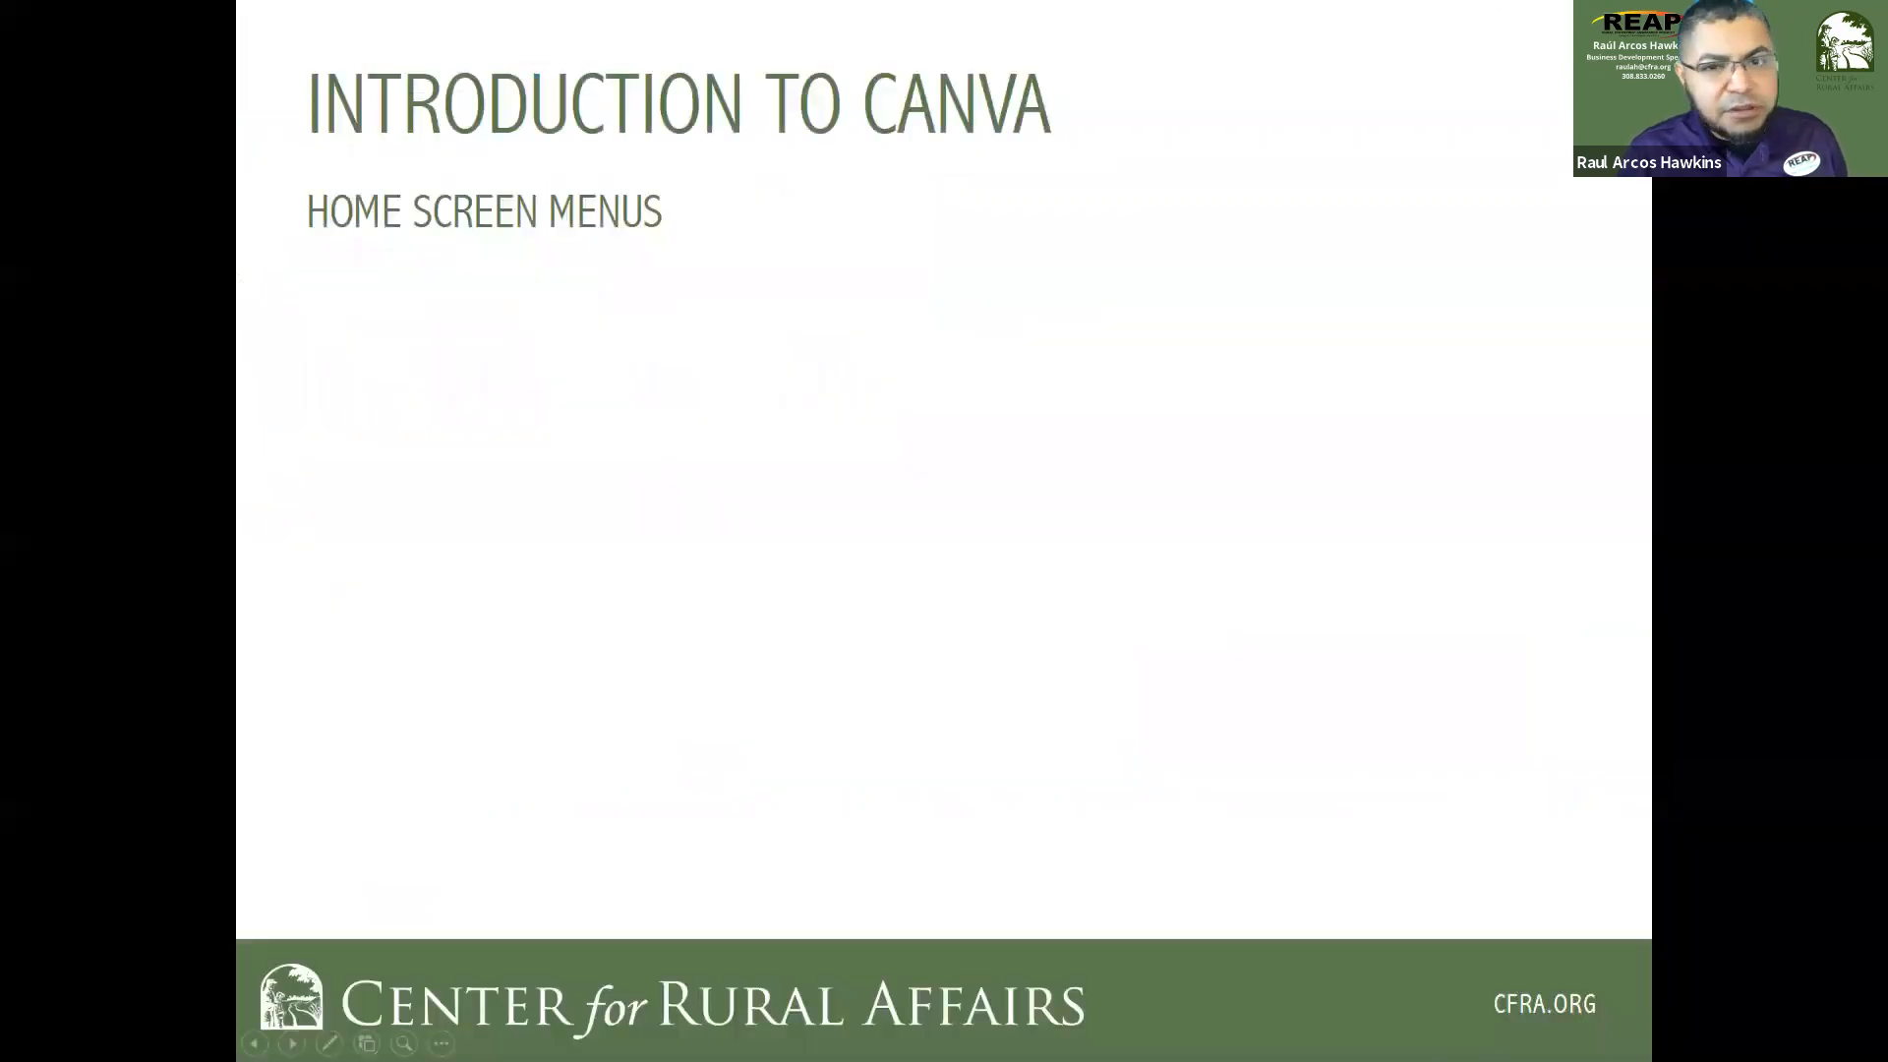
{"action": "key", "text": "alt+Tab"}
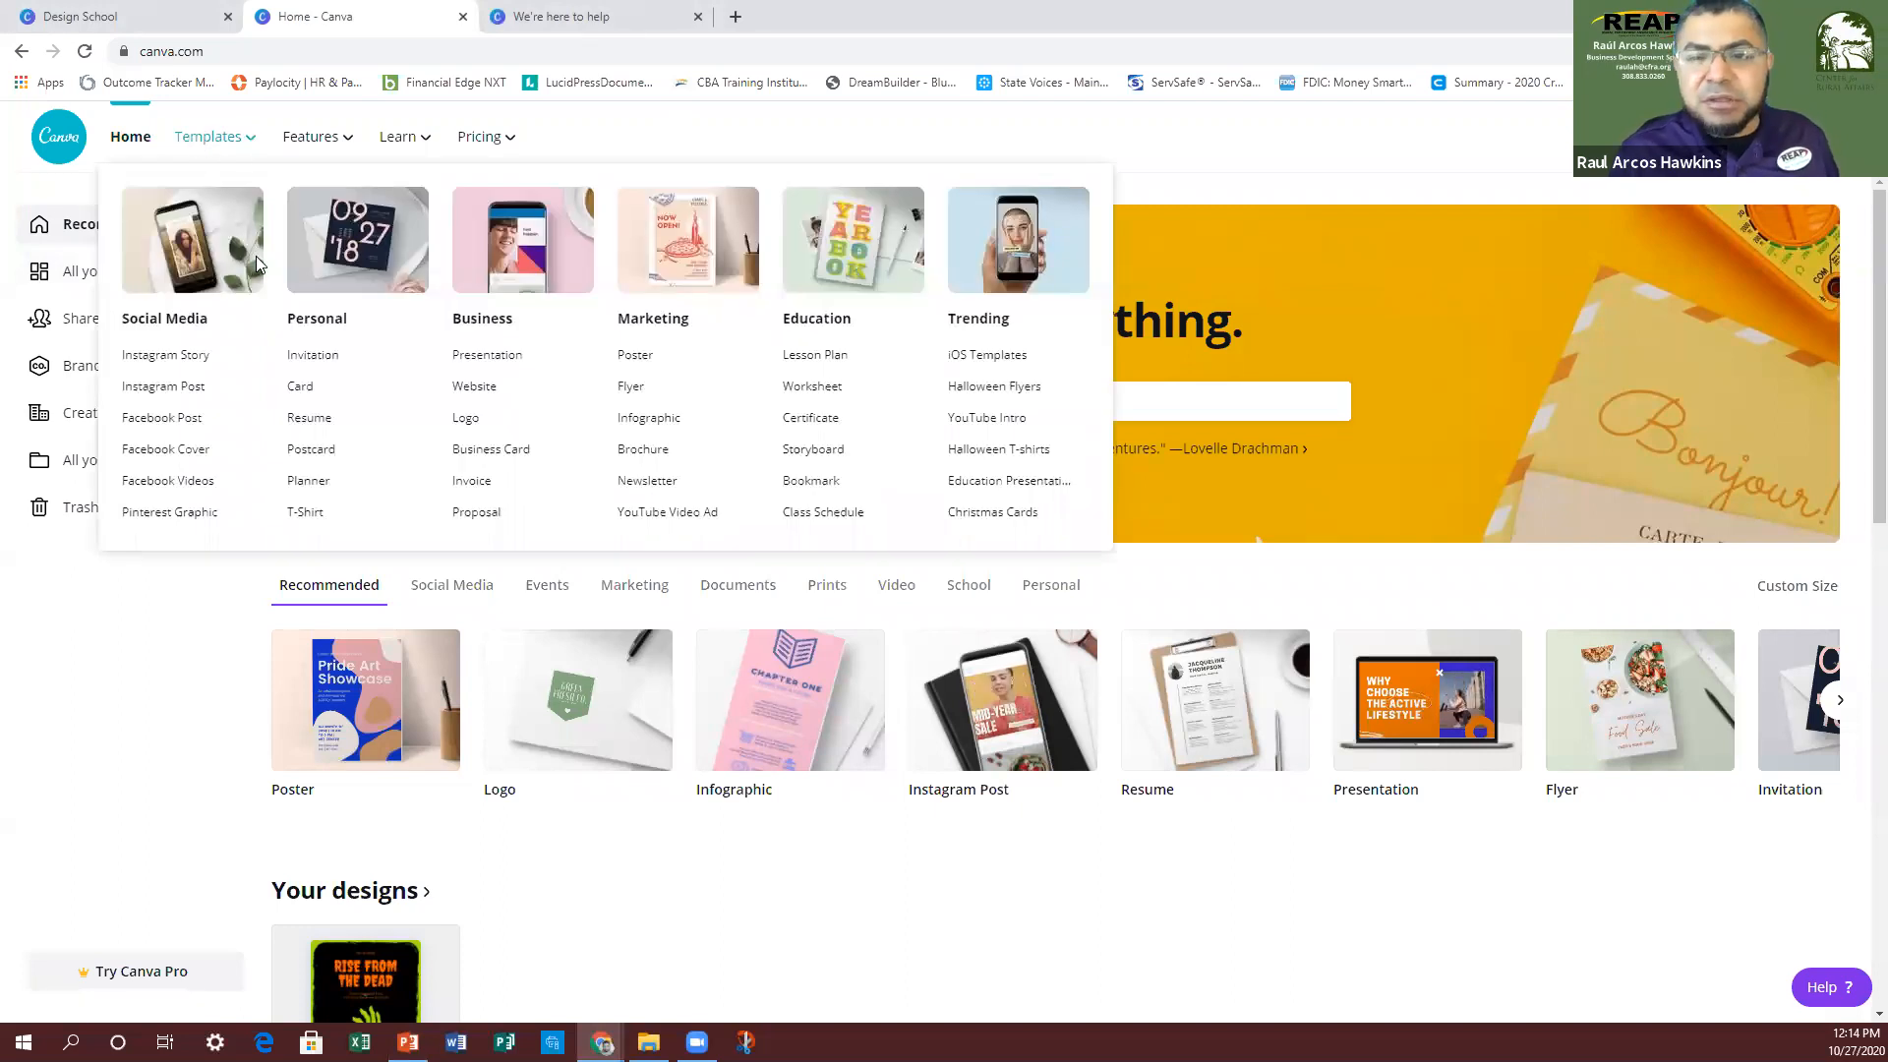
Step: Look over the options offered under Features, Learn and Pricing on the Canva home page
{"action": "mouse_move", "coordinate": [336, 140]}
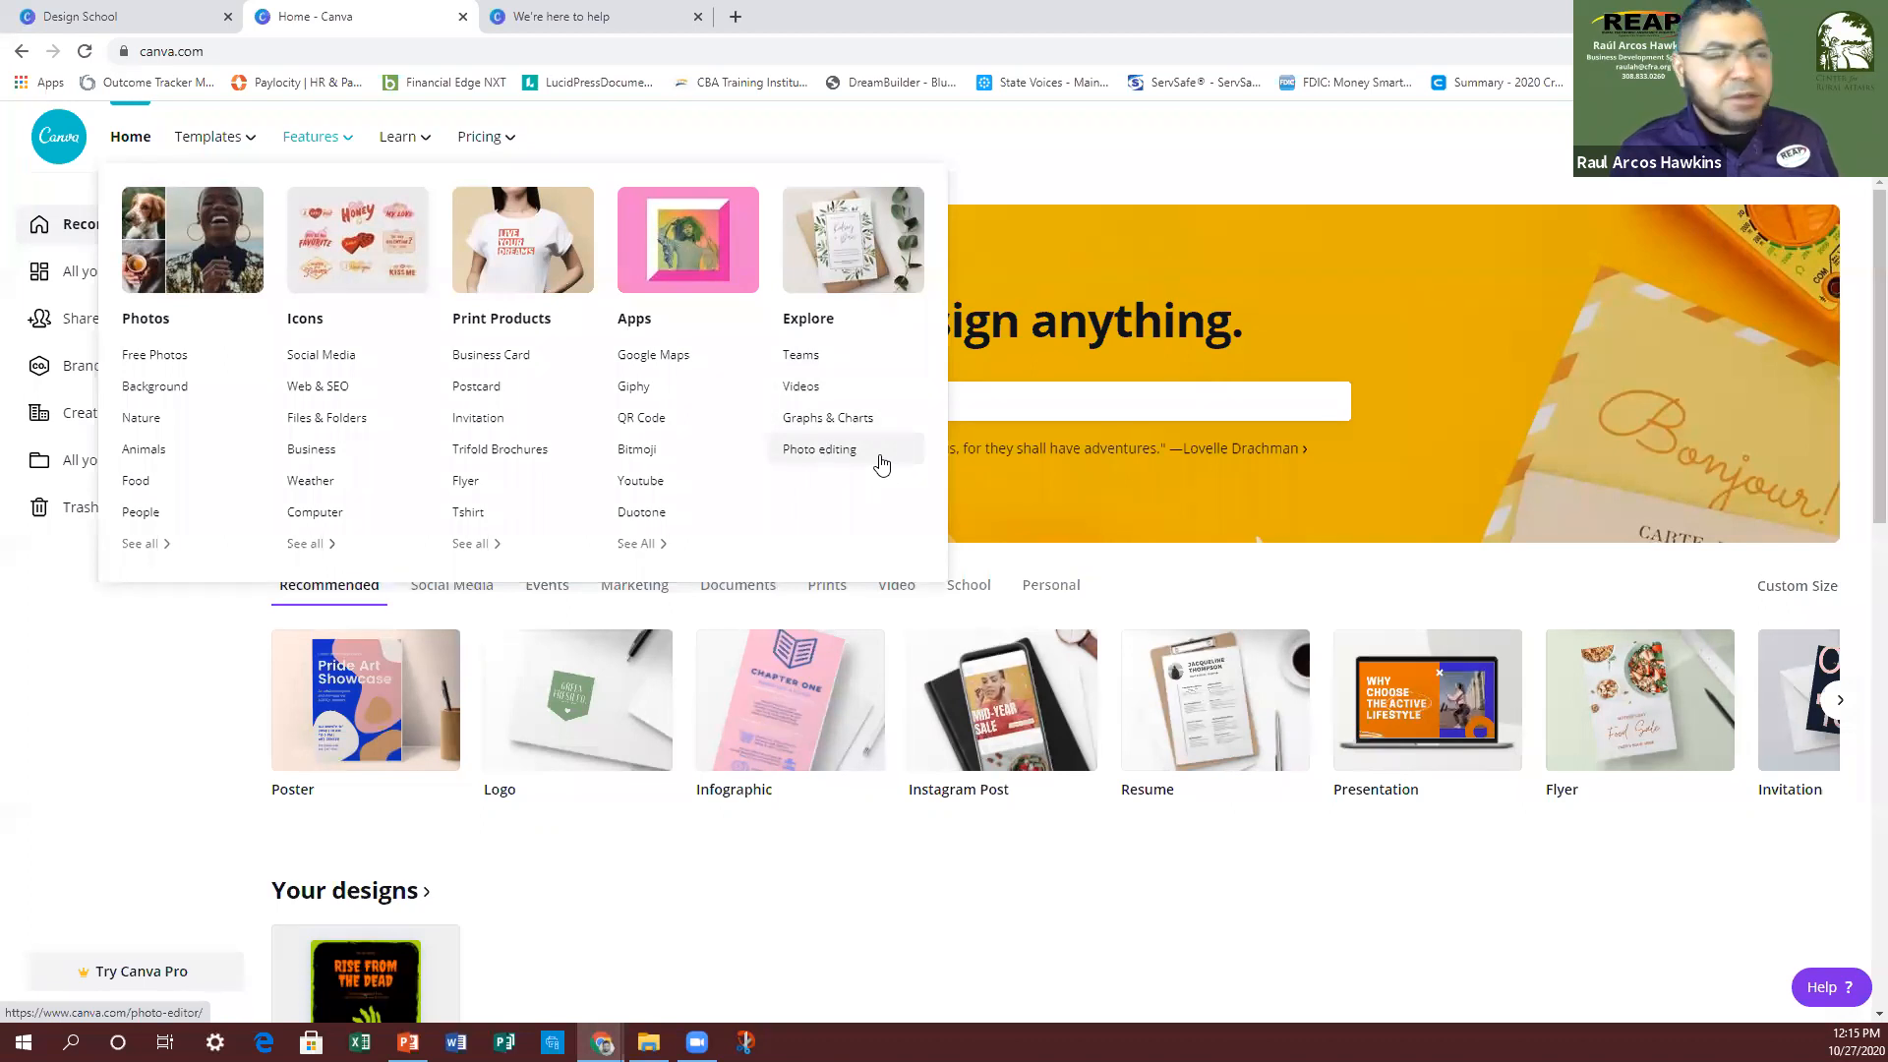
{"action": "mouse_move", "coordinate": [399, 139]}
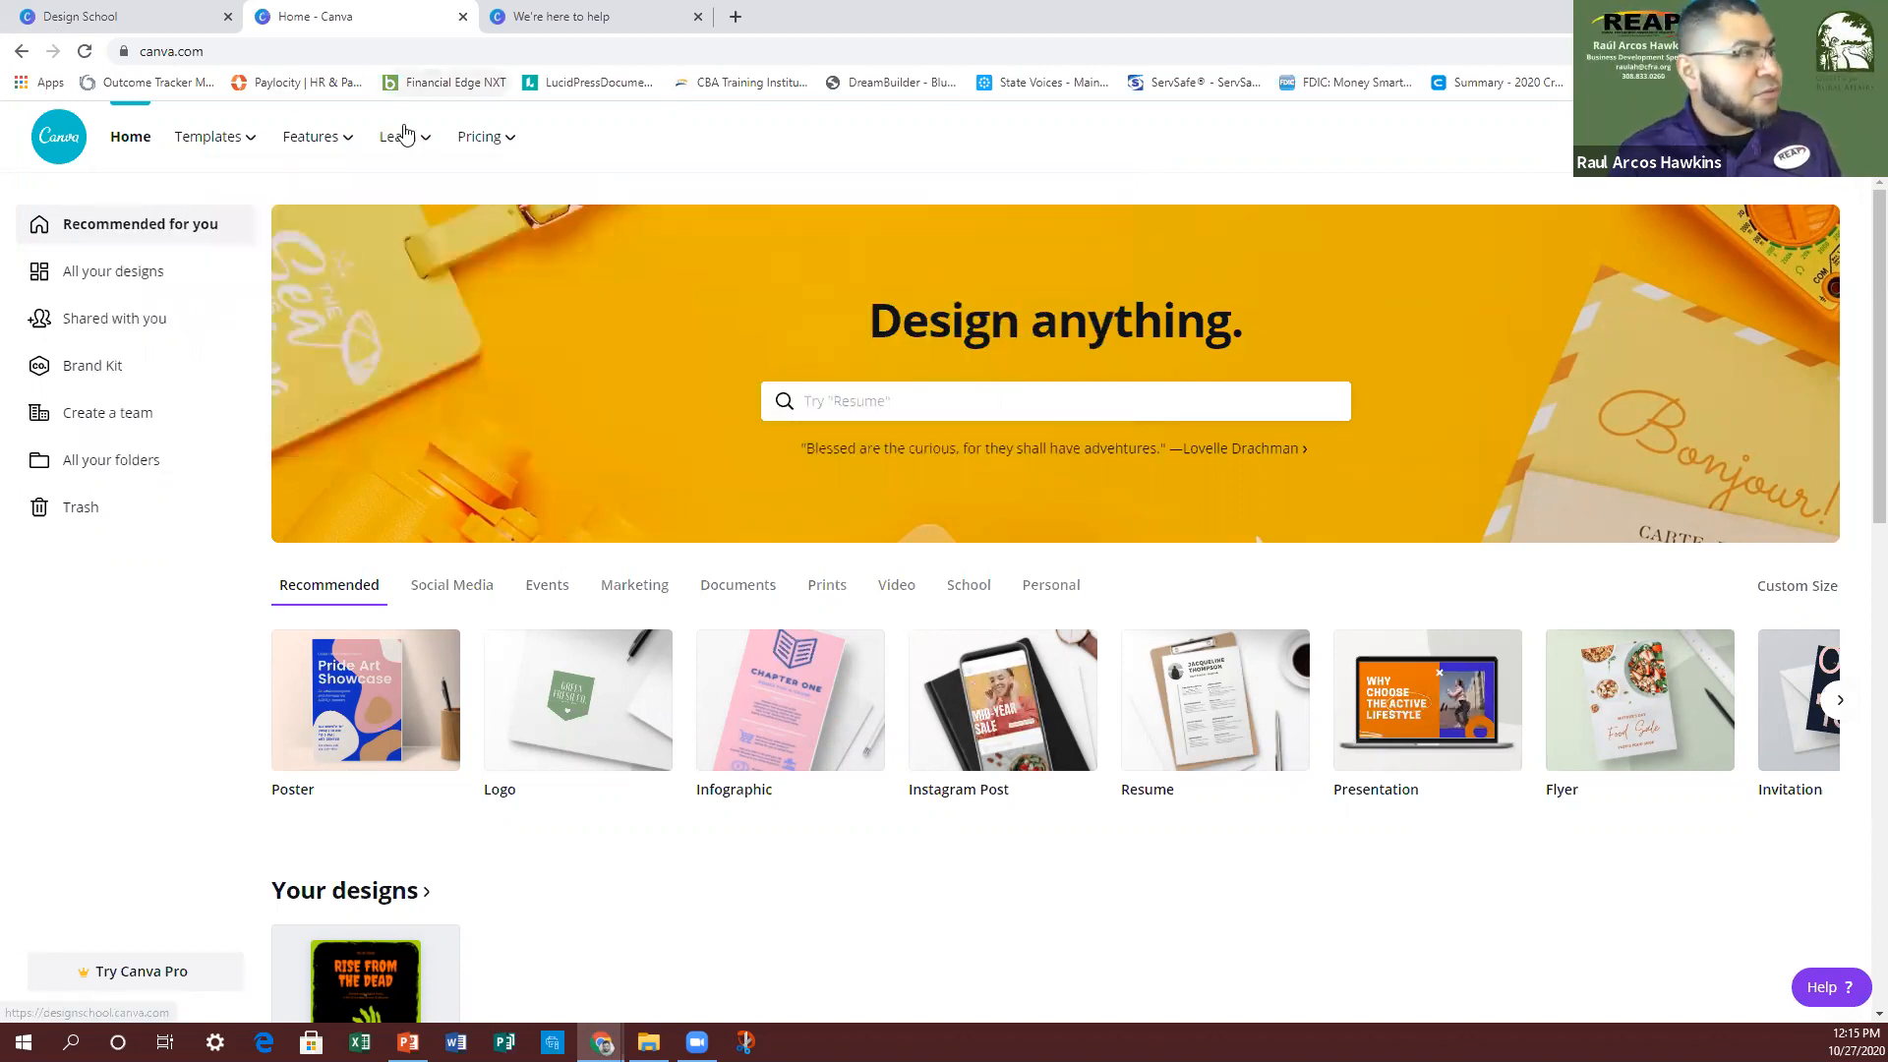
{"action": "mouse_move", "coordinate": [505, 139]}
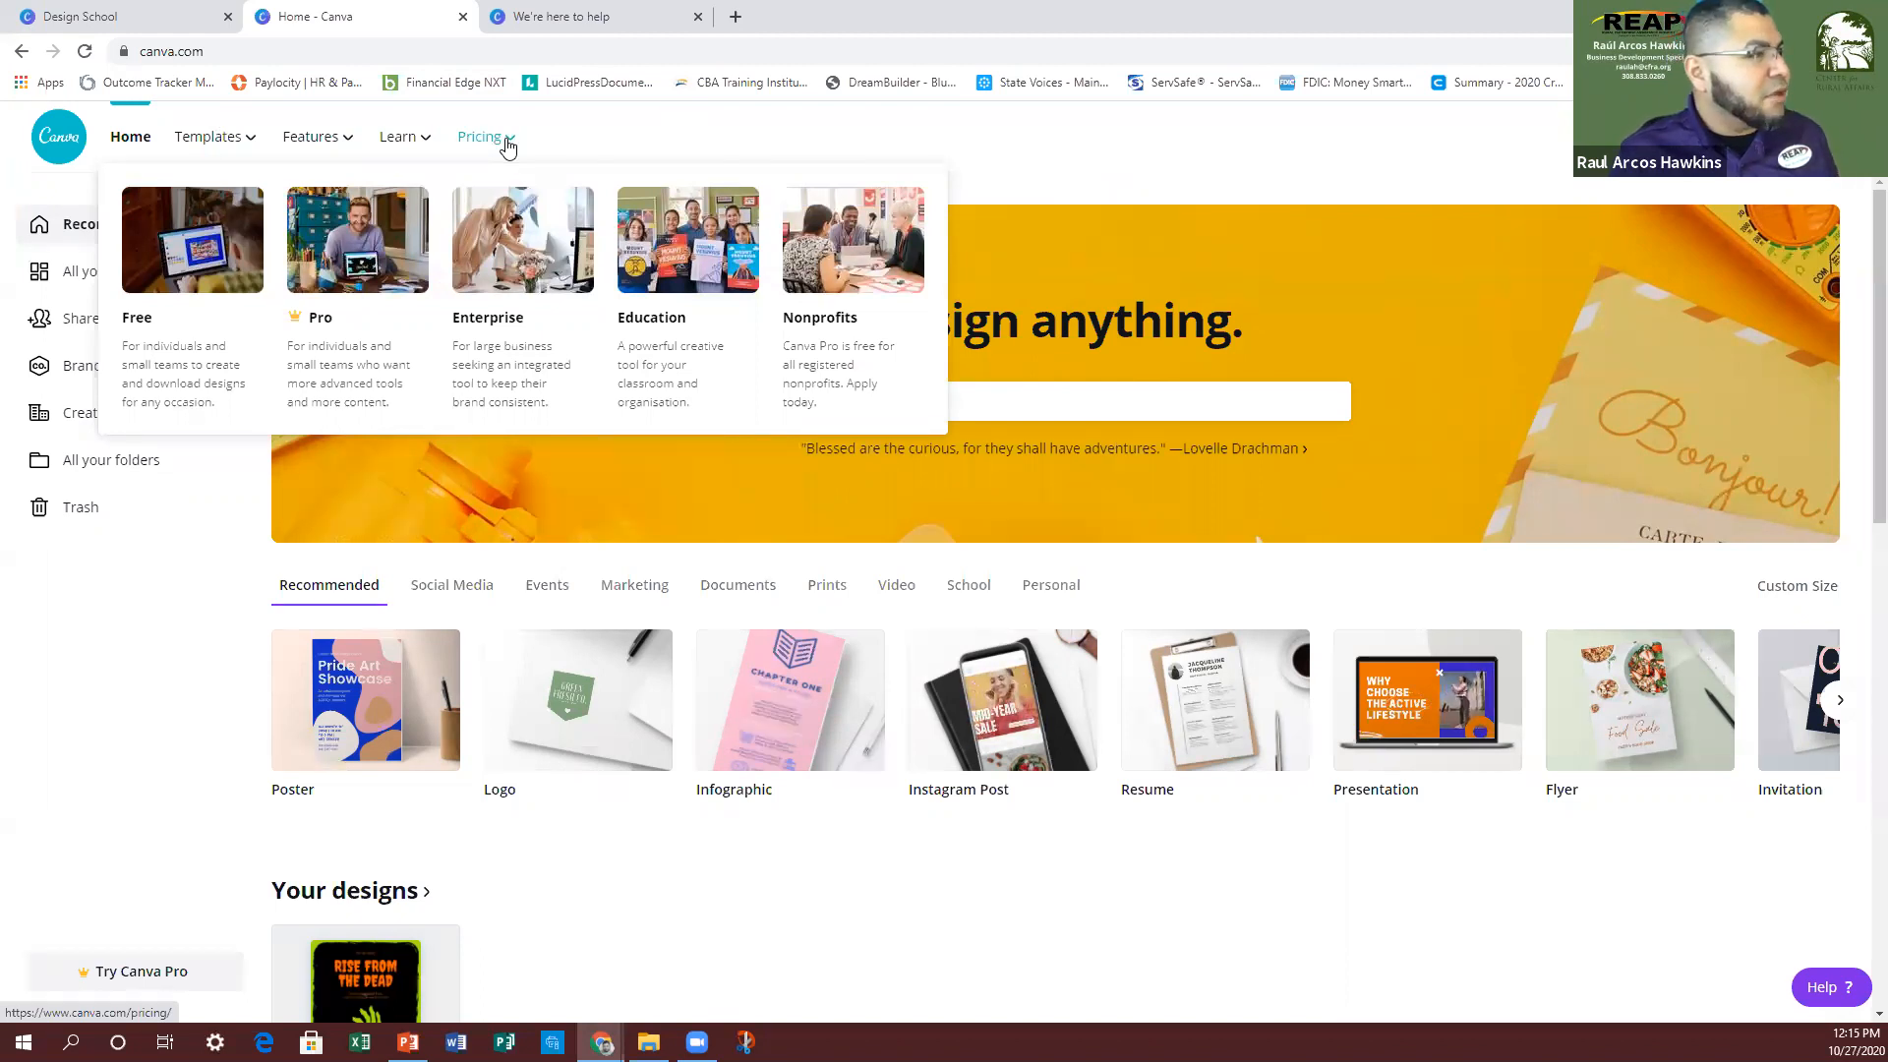
Step: Open the pricing page to compare the Free, Pro and Enterprise plans, and go back to the home page
{"action": "left_click", "coordinate": [484, 143]}
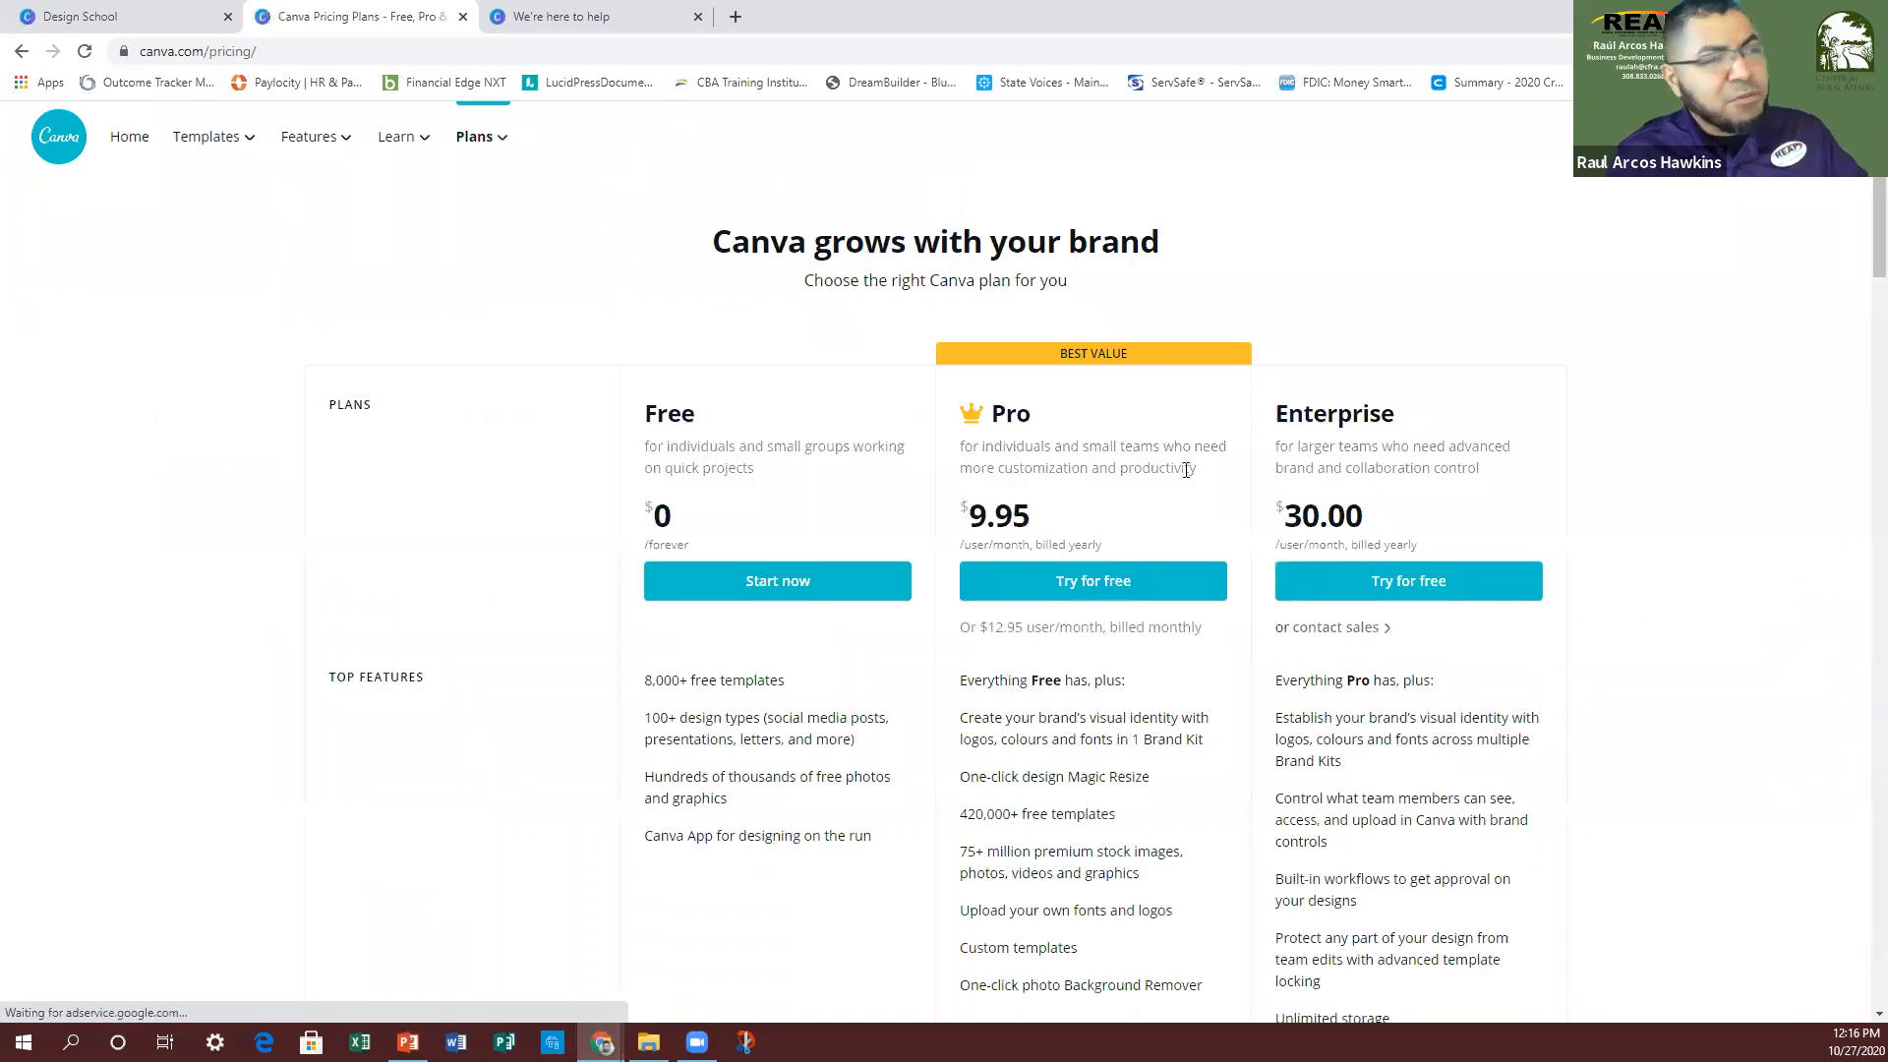
{"action": "scroll", "coordinate": [1238, 524], "scroll_direction": "down", "scroll_amount": 1}
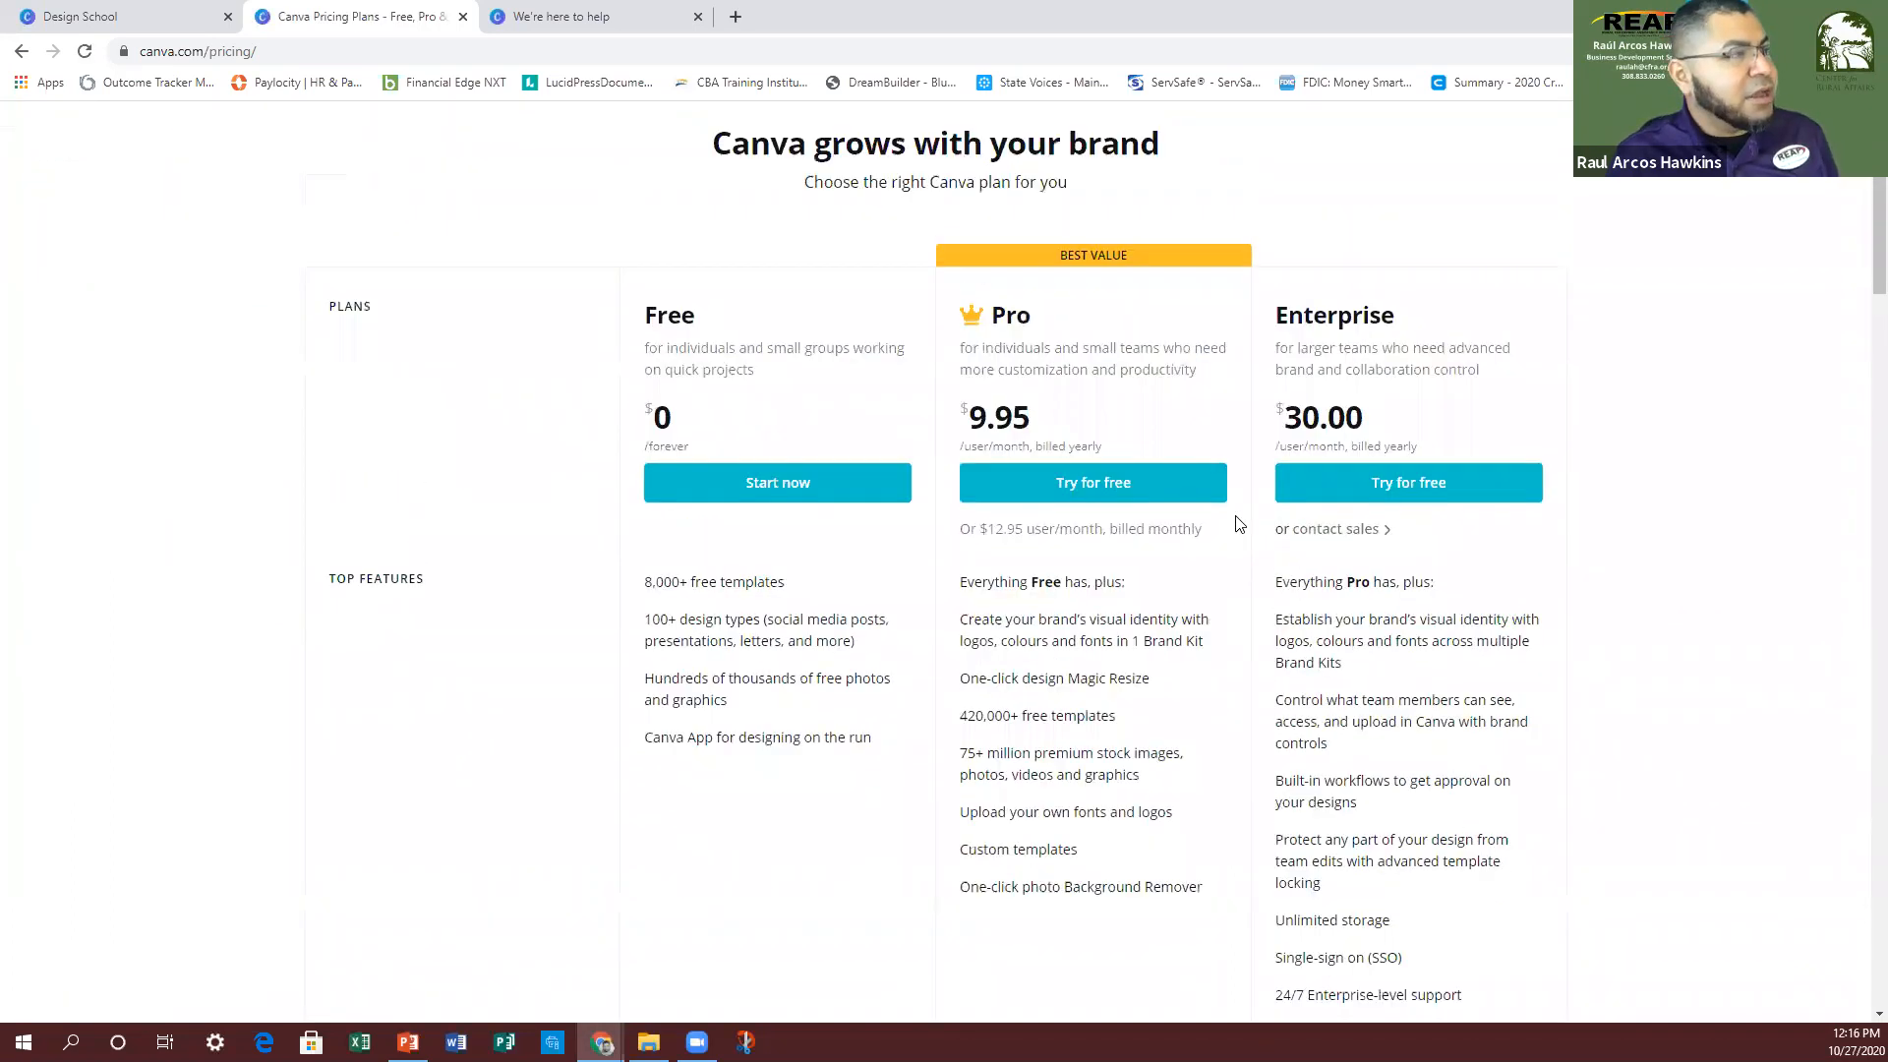
{"action": "scroll", "coordinate": [1121, 518], "scroll_direction": "up", "scroll_amount": 1}
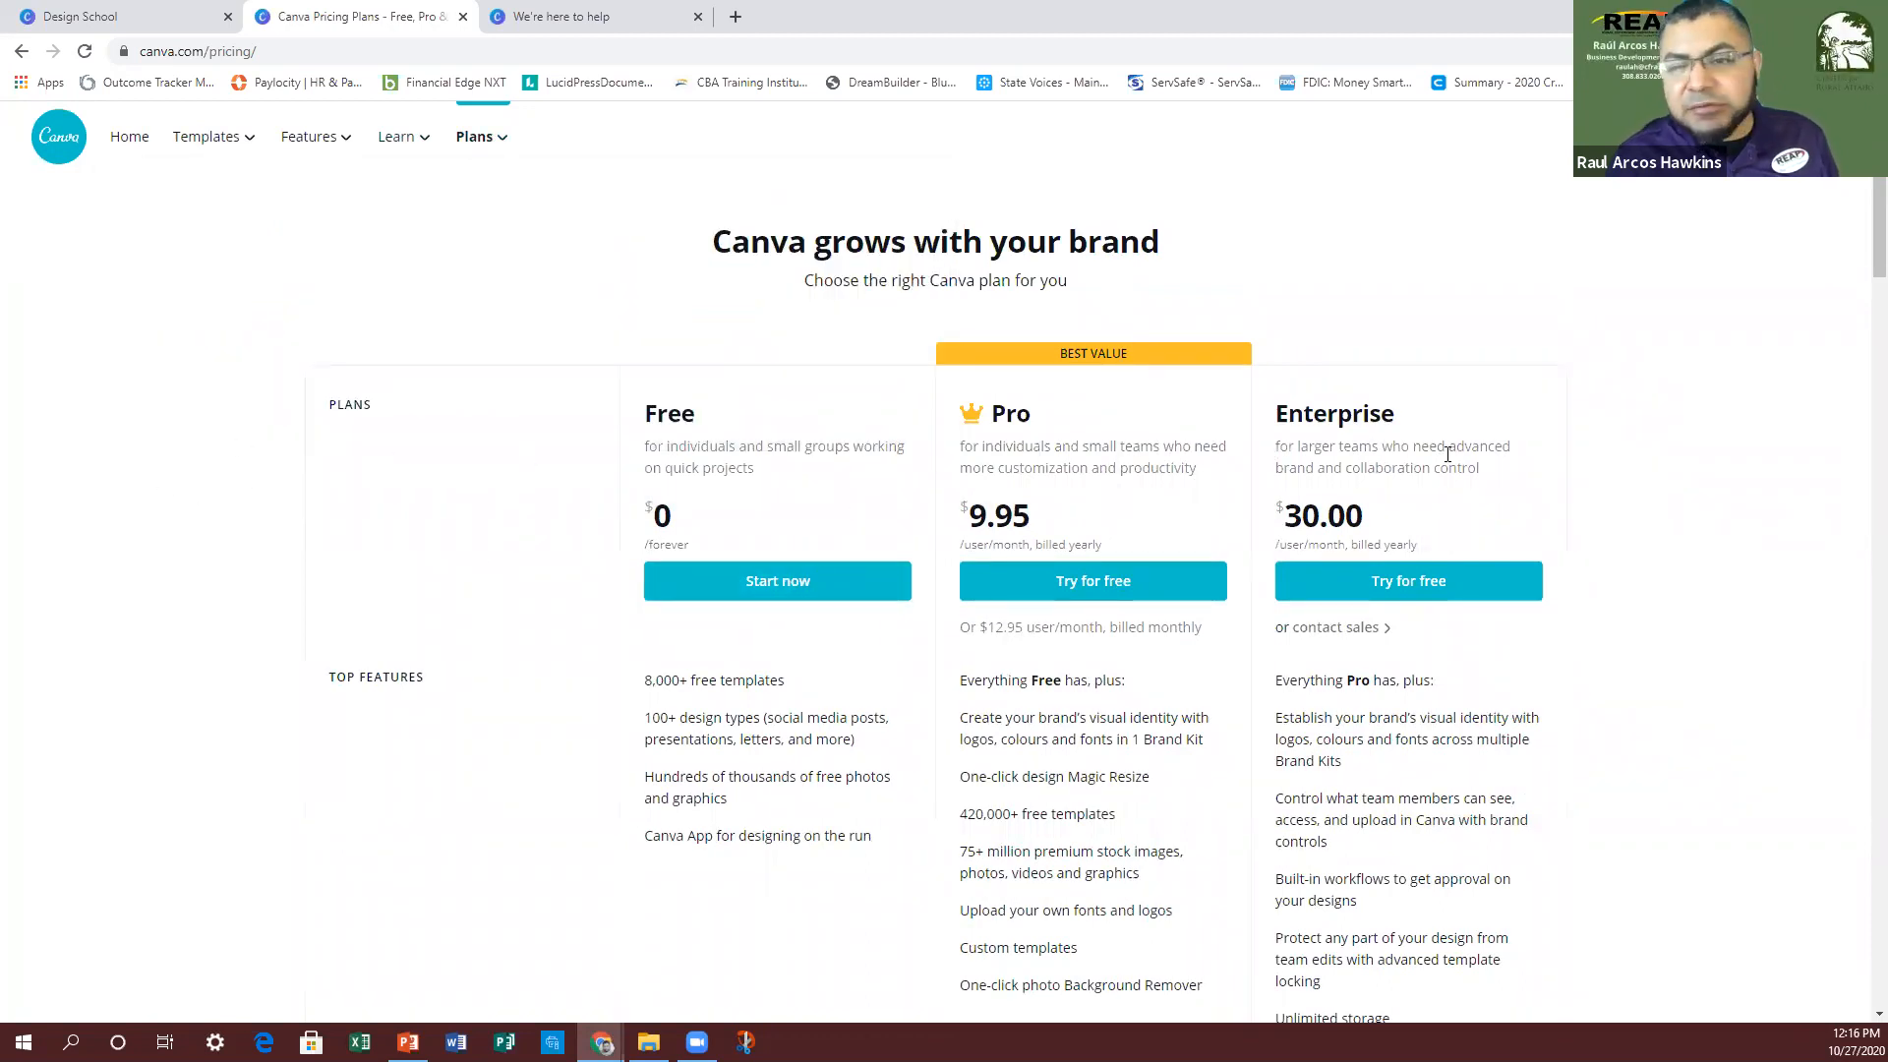
{"action": "scroll", "coordinate": [1455, 558], "scroll_direction": "down", "scroll_amount": 1}
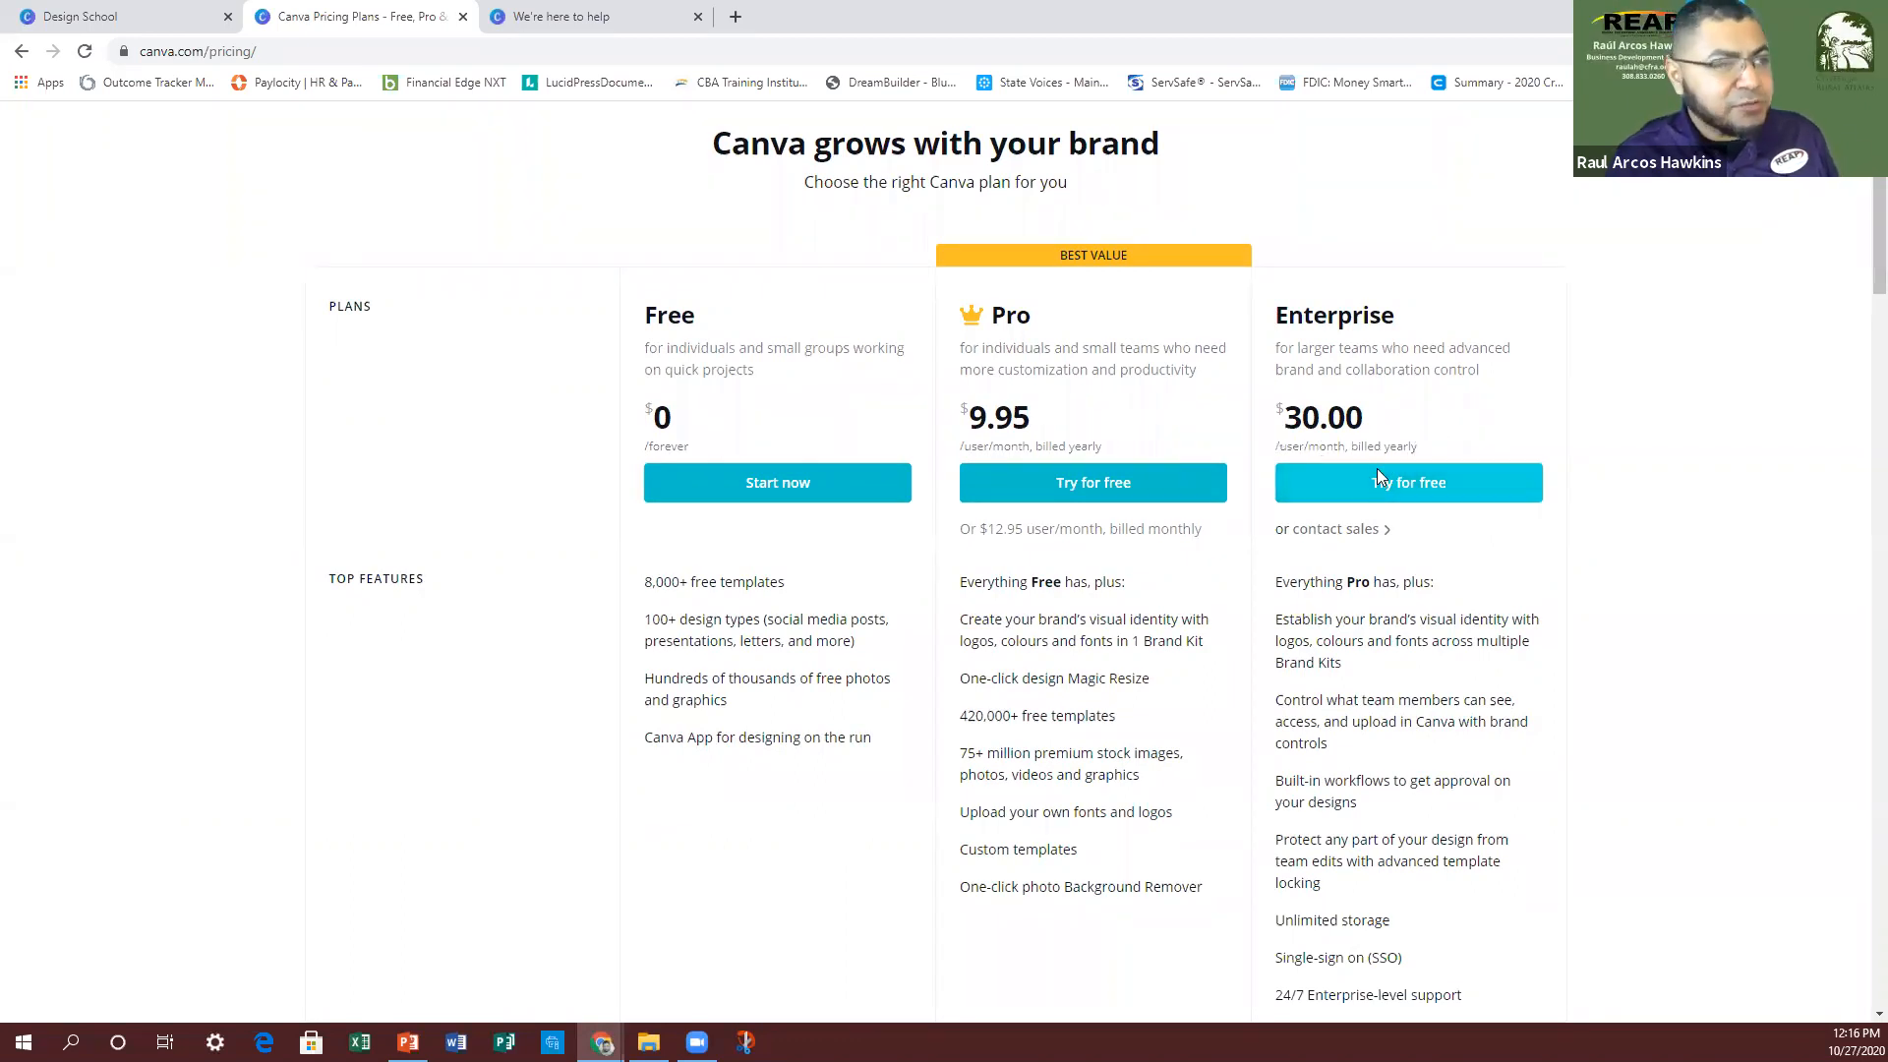
{"action": "left_click", "coordinate": [20, 52]}
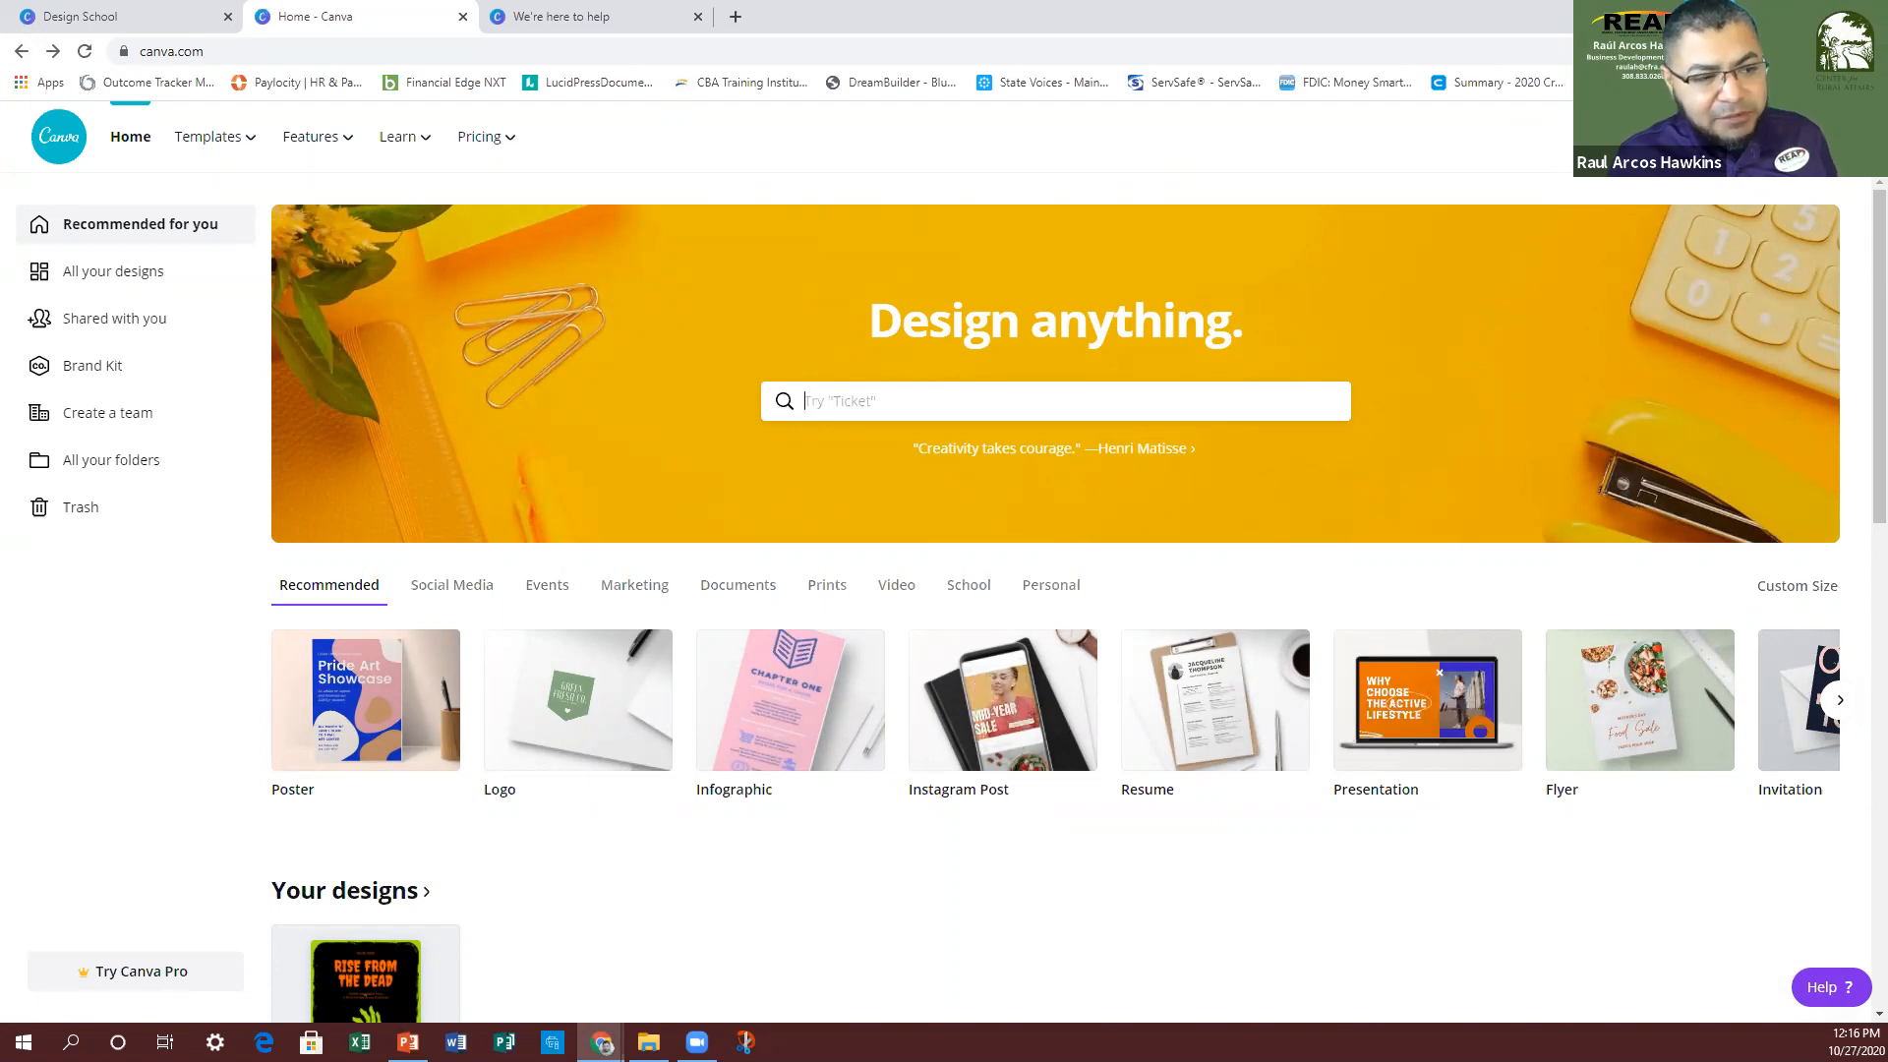
Step: Bring up the help topics, and open the account settings to review the whole Account section
{"action": "left_click", "coordinate": [1827, 989]}
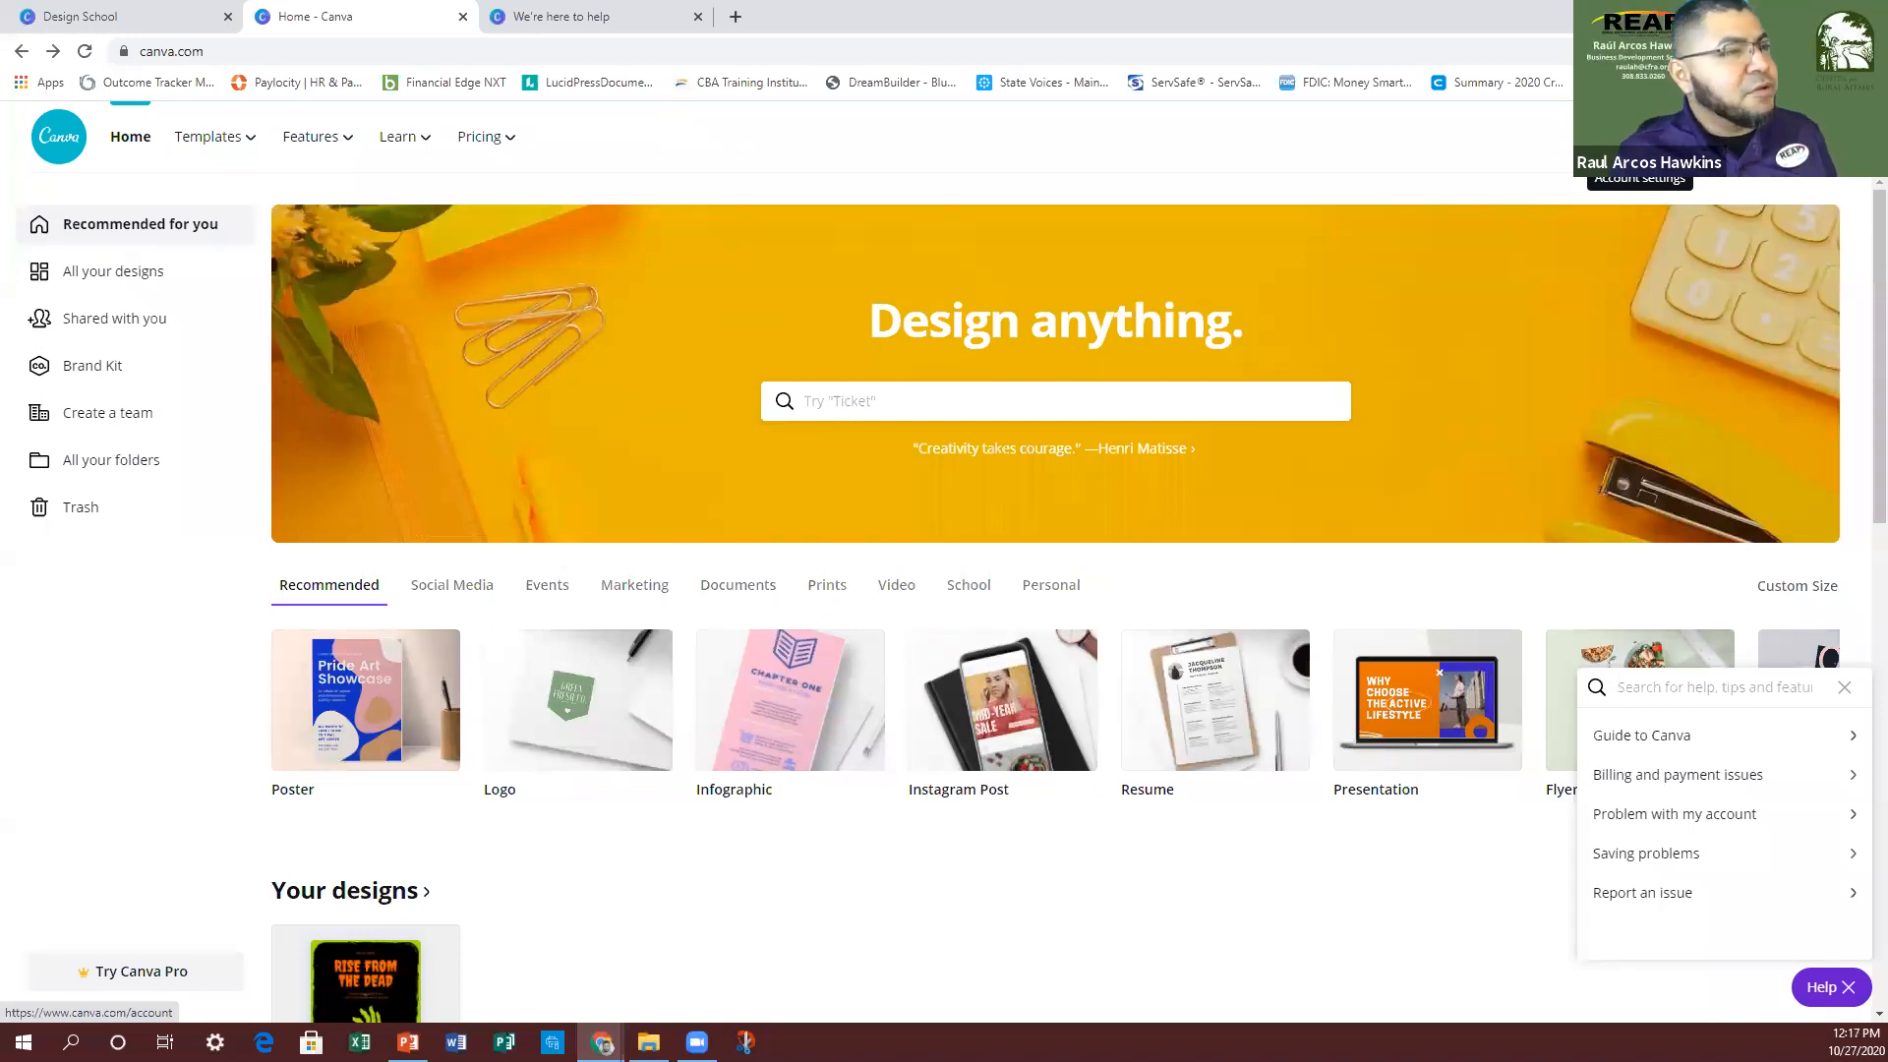
{"action": "left_click", "coordinate": [1641, 137]}
{"action": "scroll", "coordinate": [792, 374], "scroll_direction": "down", "scroll_amount": 2}
{"action": "scroll", "coordinate": [799, 375], "scroll_direction": "down", "scroll_amount": 6}
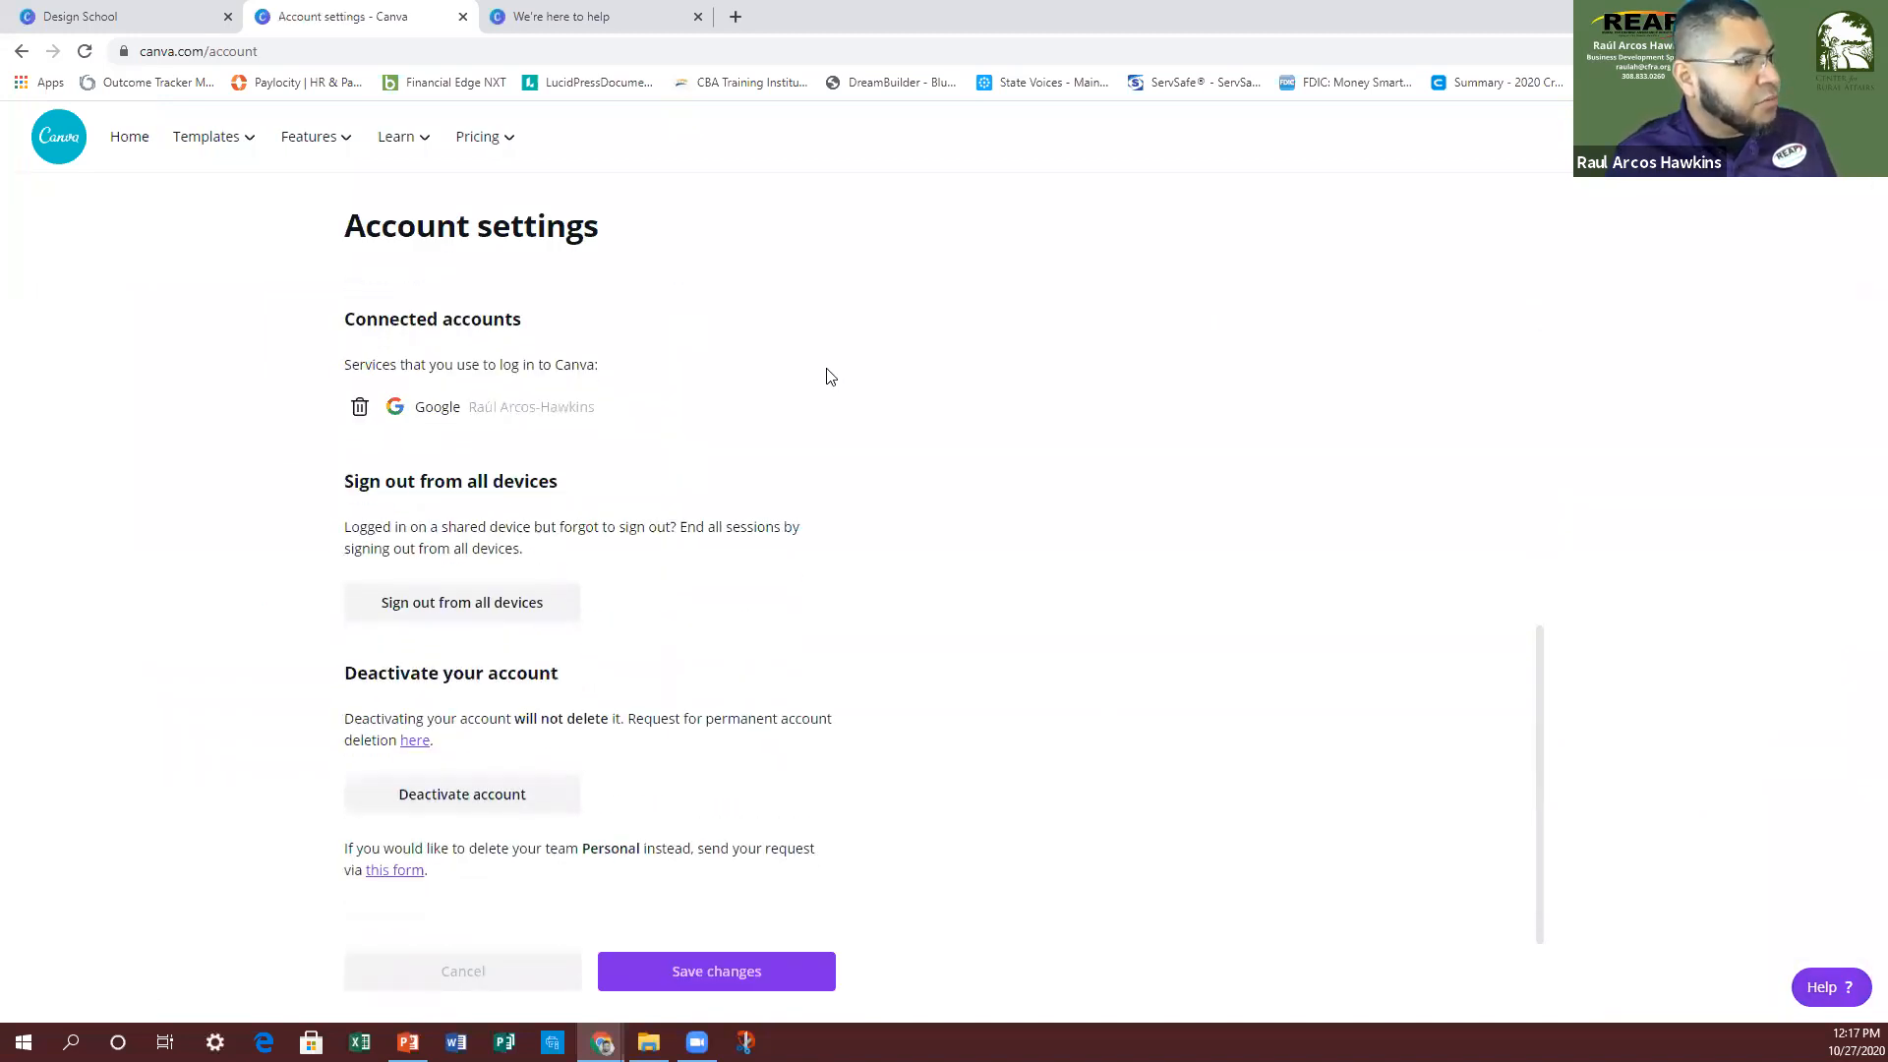
{"action": "scroll", "coordinate": [884, 420], "scroll_direction": "up", "scroll_amount": 8}
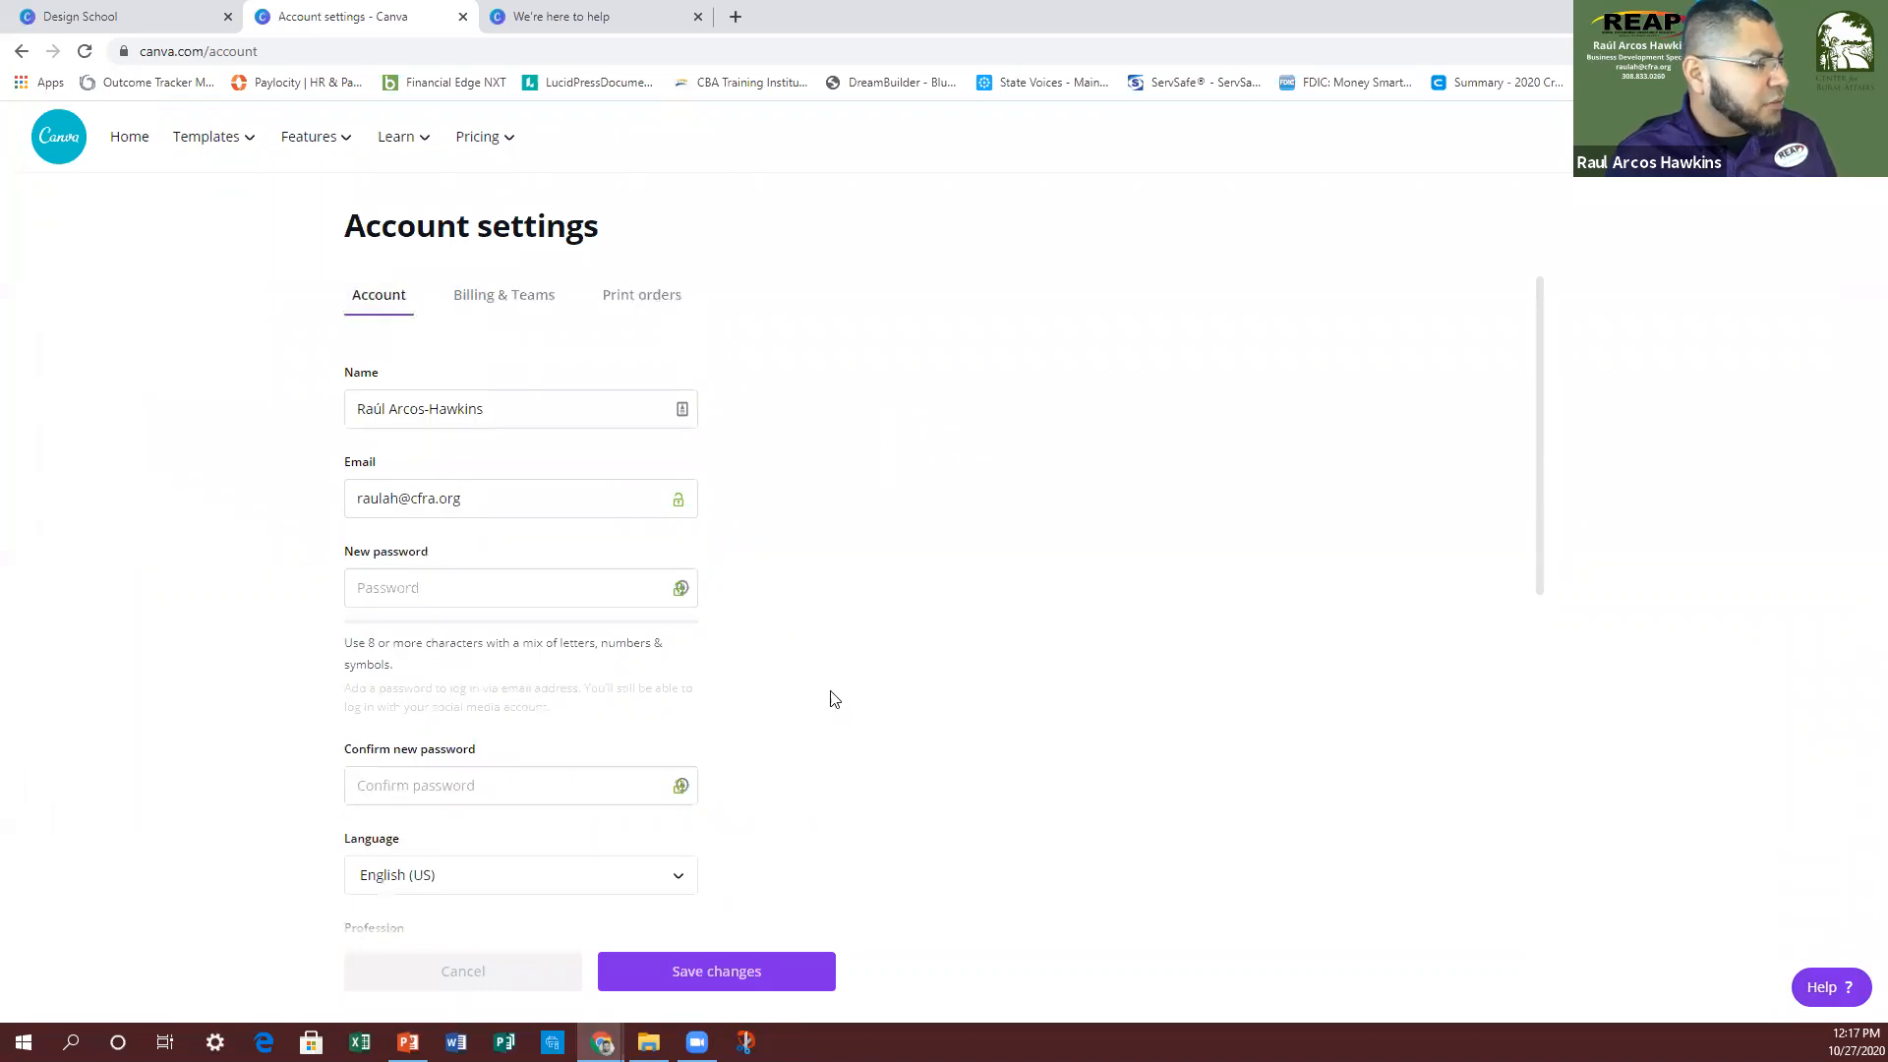
Step: Review the Billing & Teams settings, from the payment method down to the option for creating a new team
{"action": "left_click", "coordinate": [524, 307]}
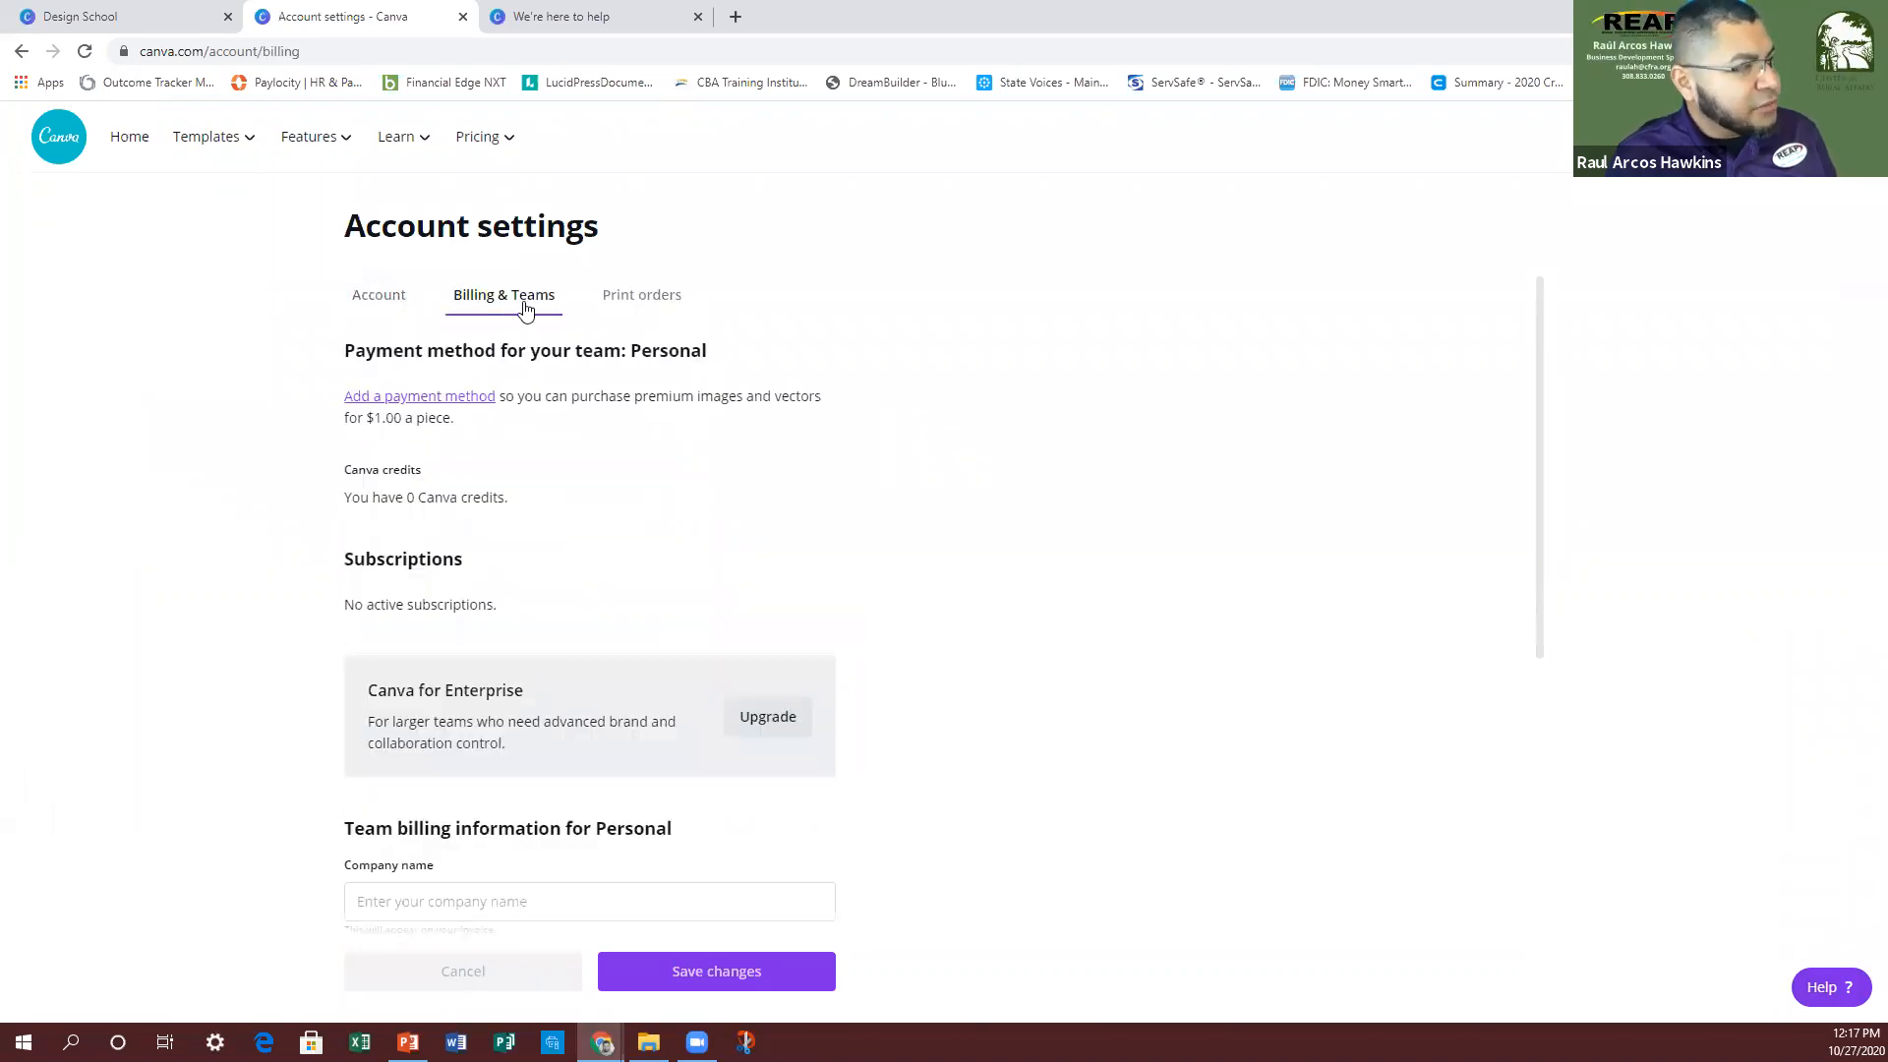
{"action": "scroll", "coordinate": [675, 590], "scroll_direction": "down", "scroll_amount": 4}
{"action": "scroll", "coordinate": [677, 586], "scroll_direction": "down", "scroll_amount": 2}
{"action": "scroll", "coordinate": [676, 586], "scroll_direction": "up", "scroll_amount": 1}
{"action": "scroll", "coordinate": [676, 590], "scroll_direction": "down", "scroll_amount": 1}
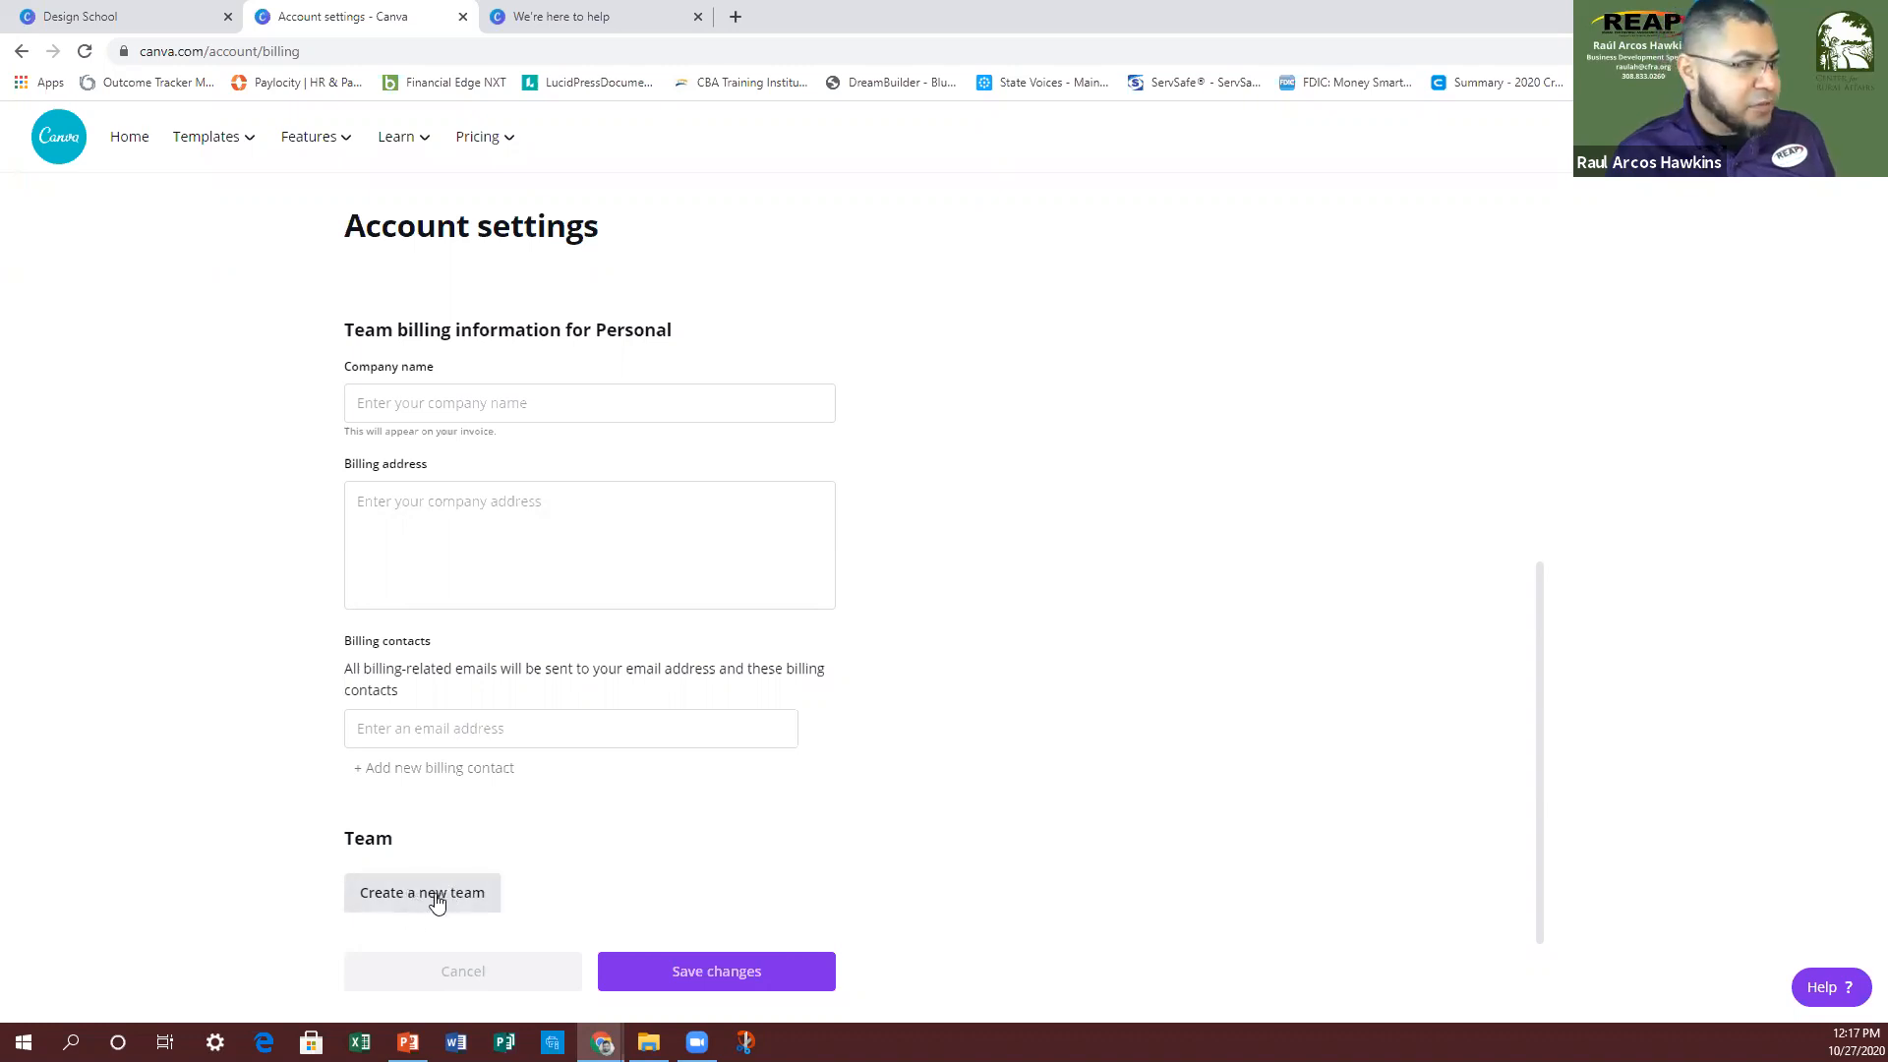
{"action": "scroll", "coordinate": [511, 783], "scroll_direction": "up", "scroll_amount": 5}
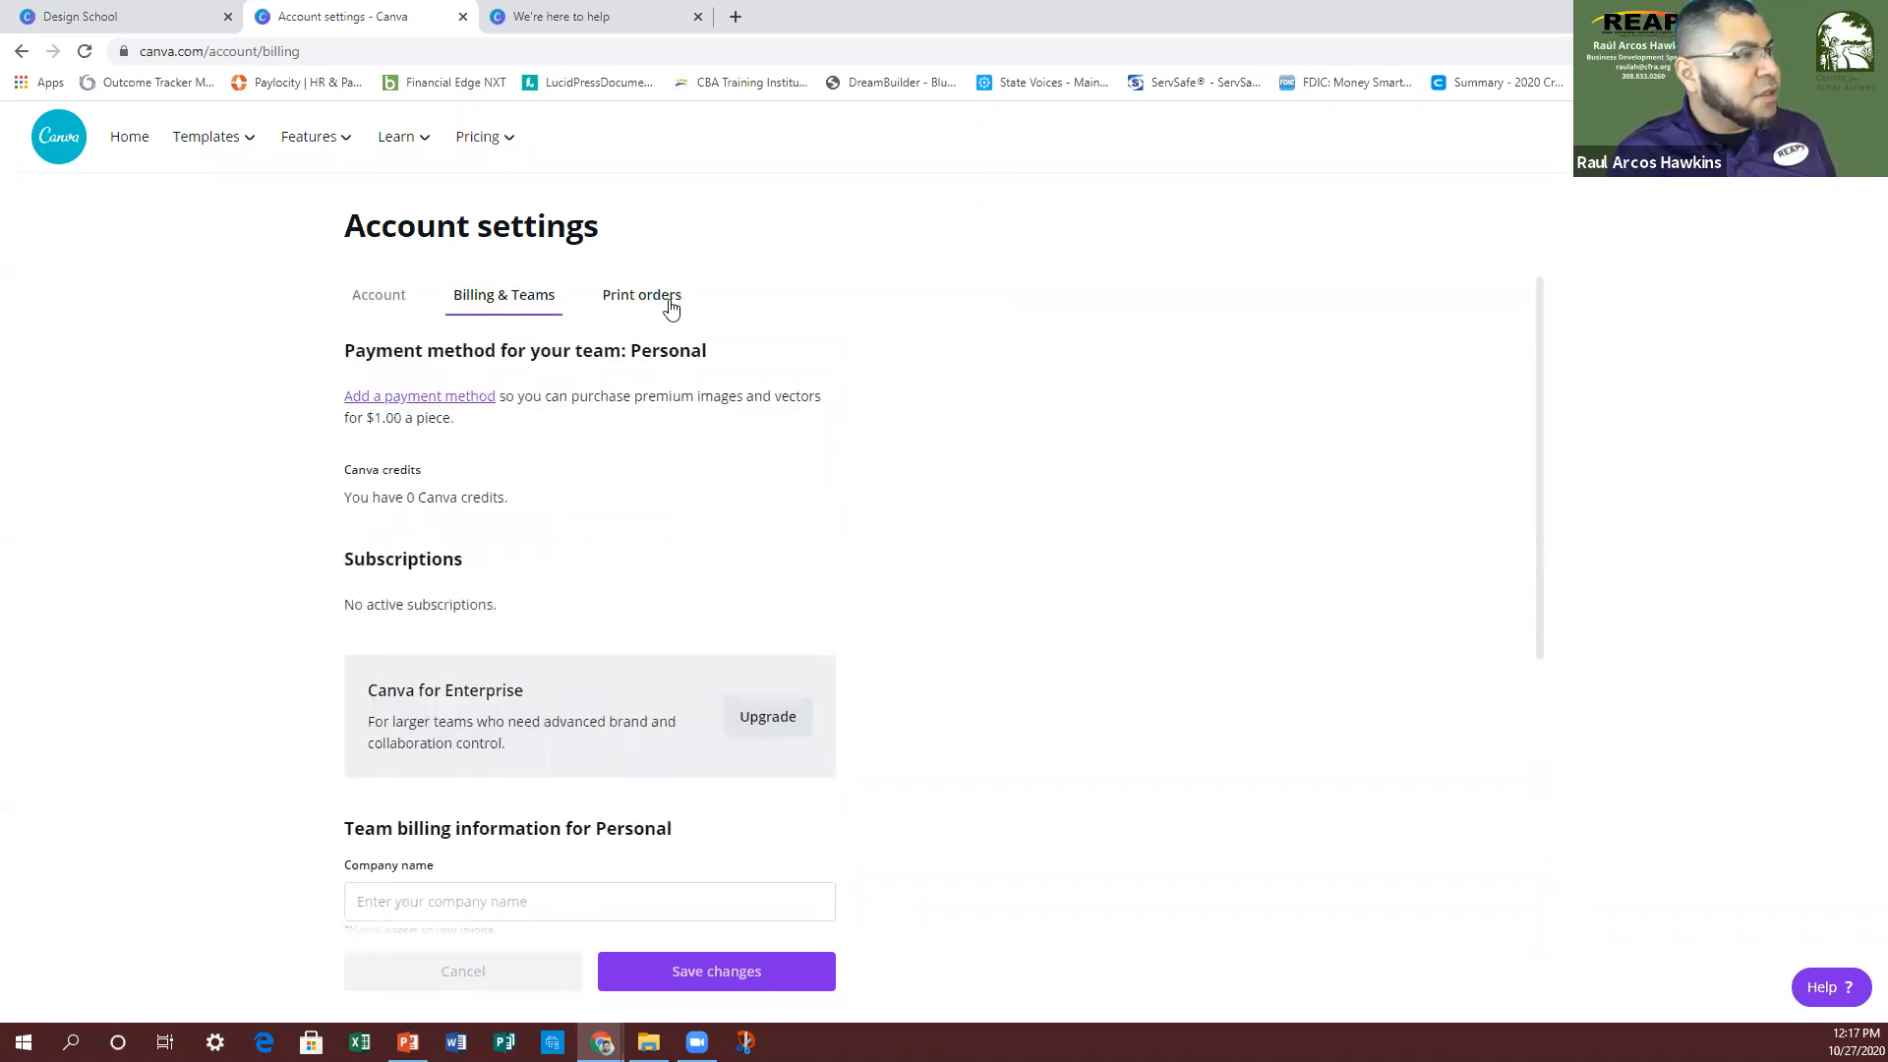
Step: Check the print orders in the account settings and return to the home page
{"action": "left_click", "coordinate": [651, 292]}
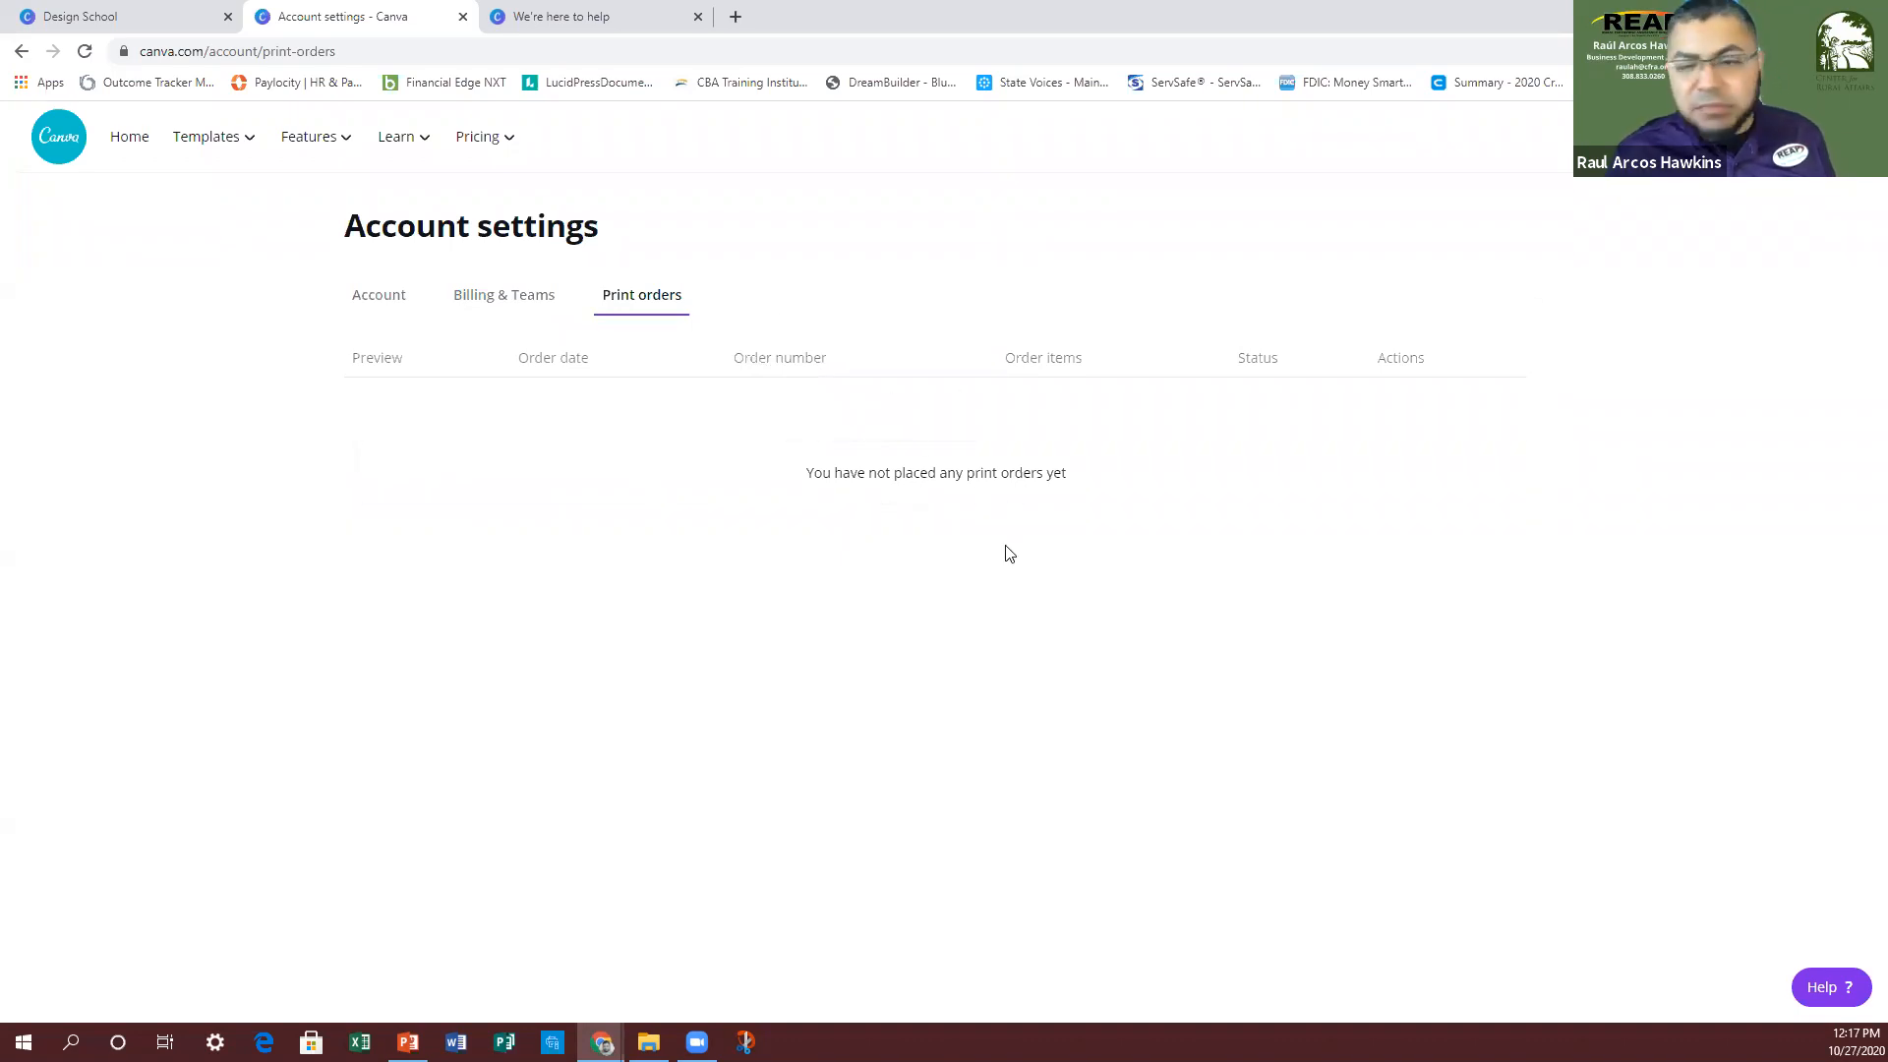
{"action": "mouse_move", "coordinate": [216, 137]}
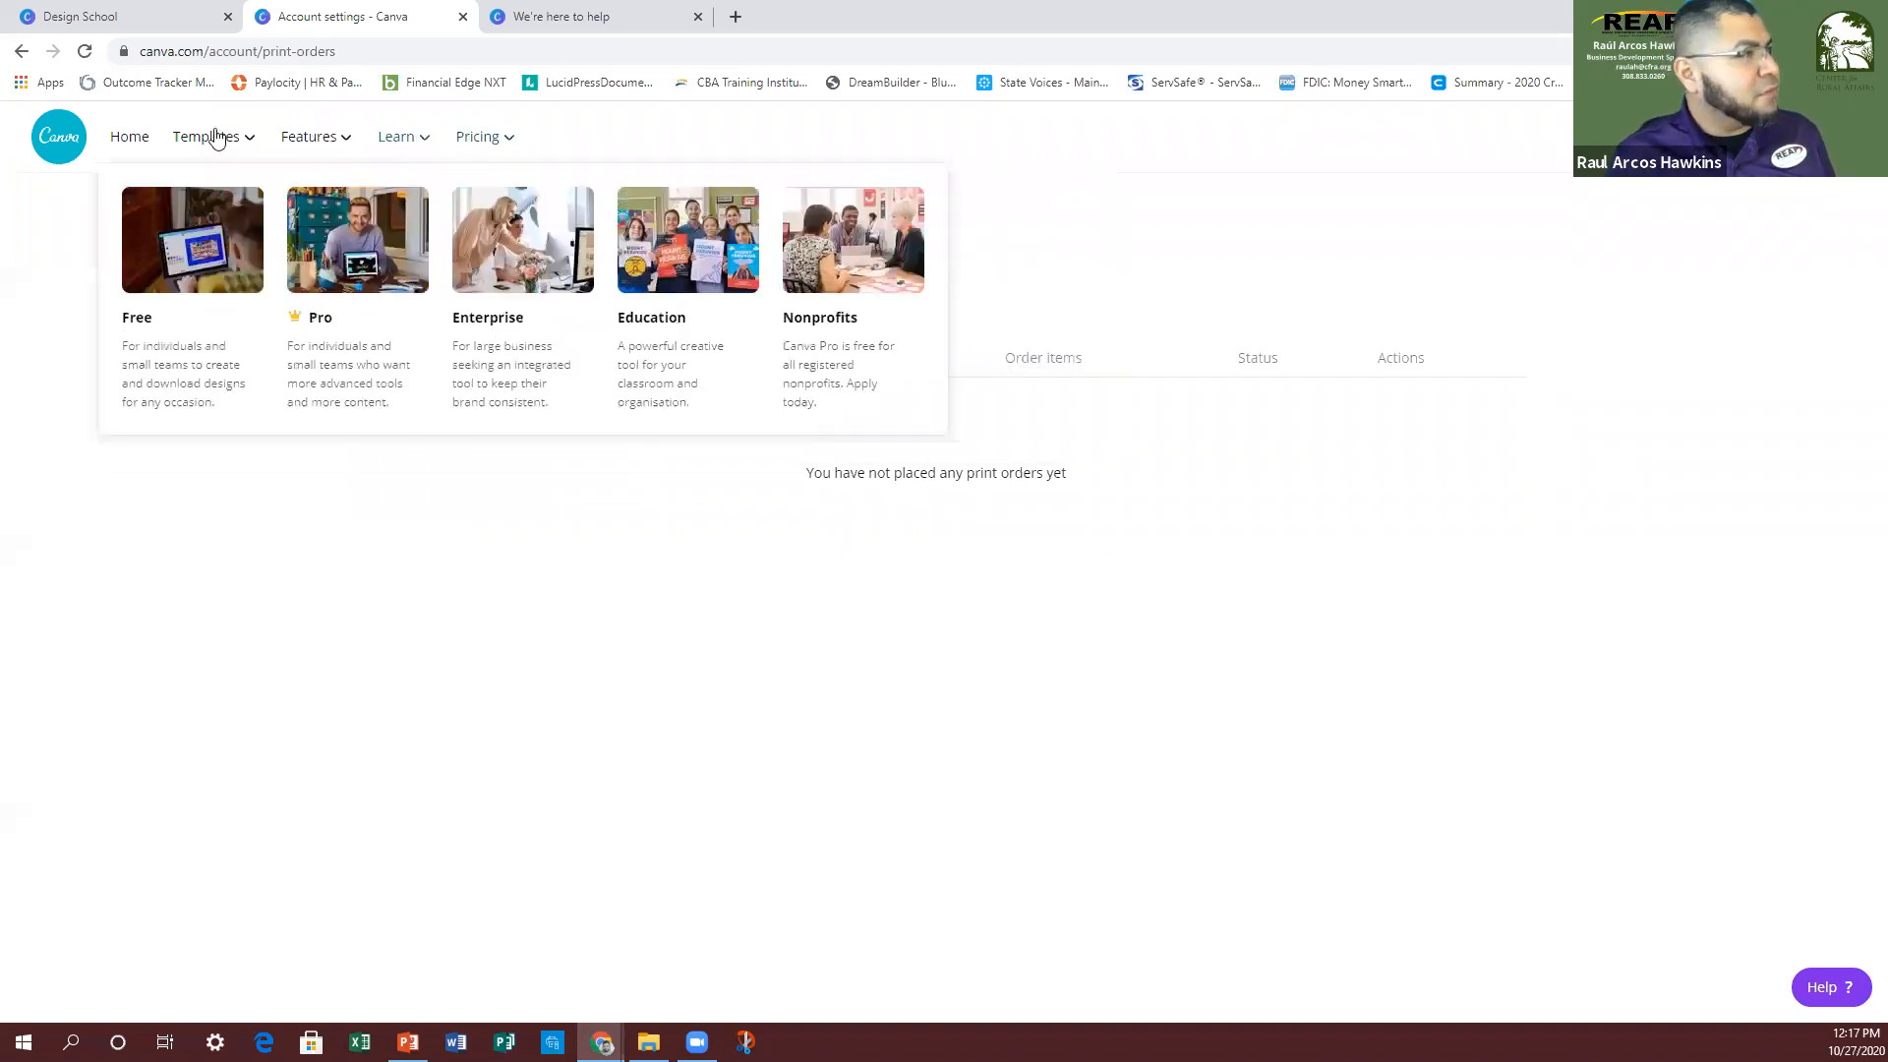
{"action": "left_click", "coordinate": [125, 138]}
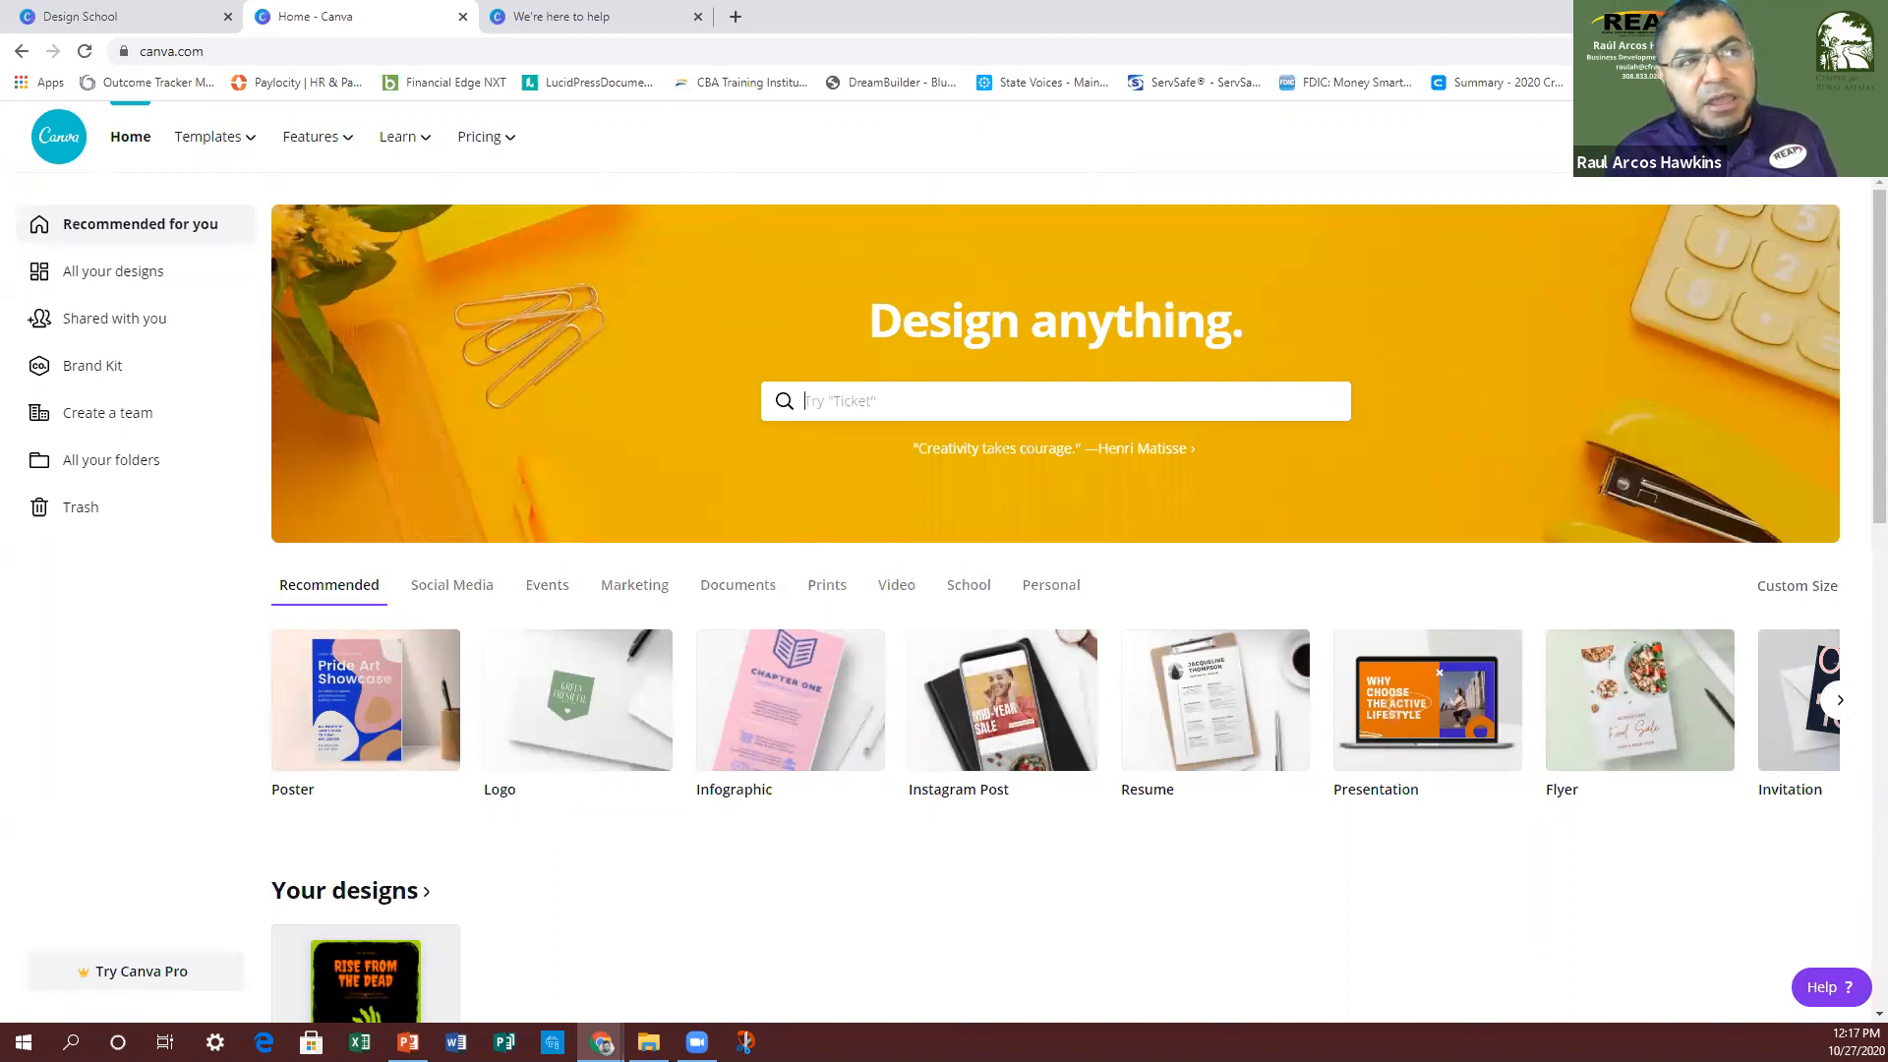
Step: View the profile menu's account, help, referral, team and sign-out options, and close it
{"action": "left_click", "coordinate": [1821, 137]}
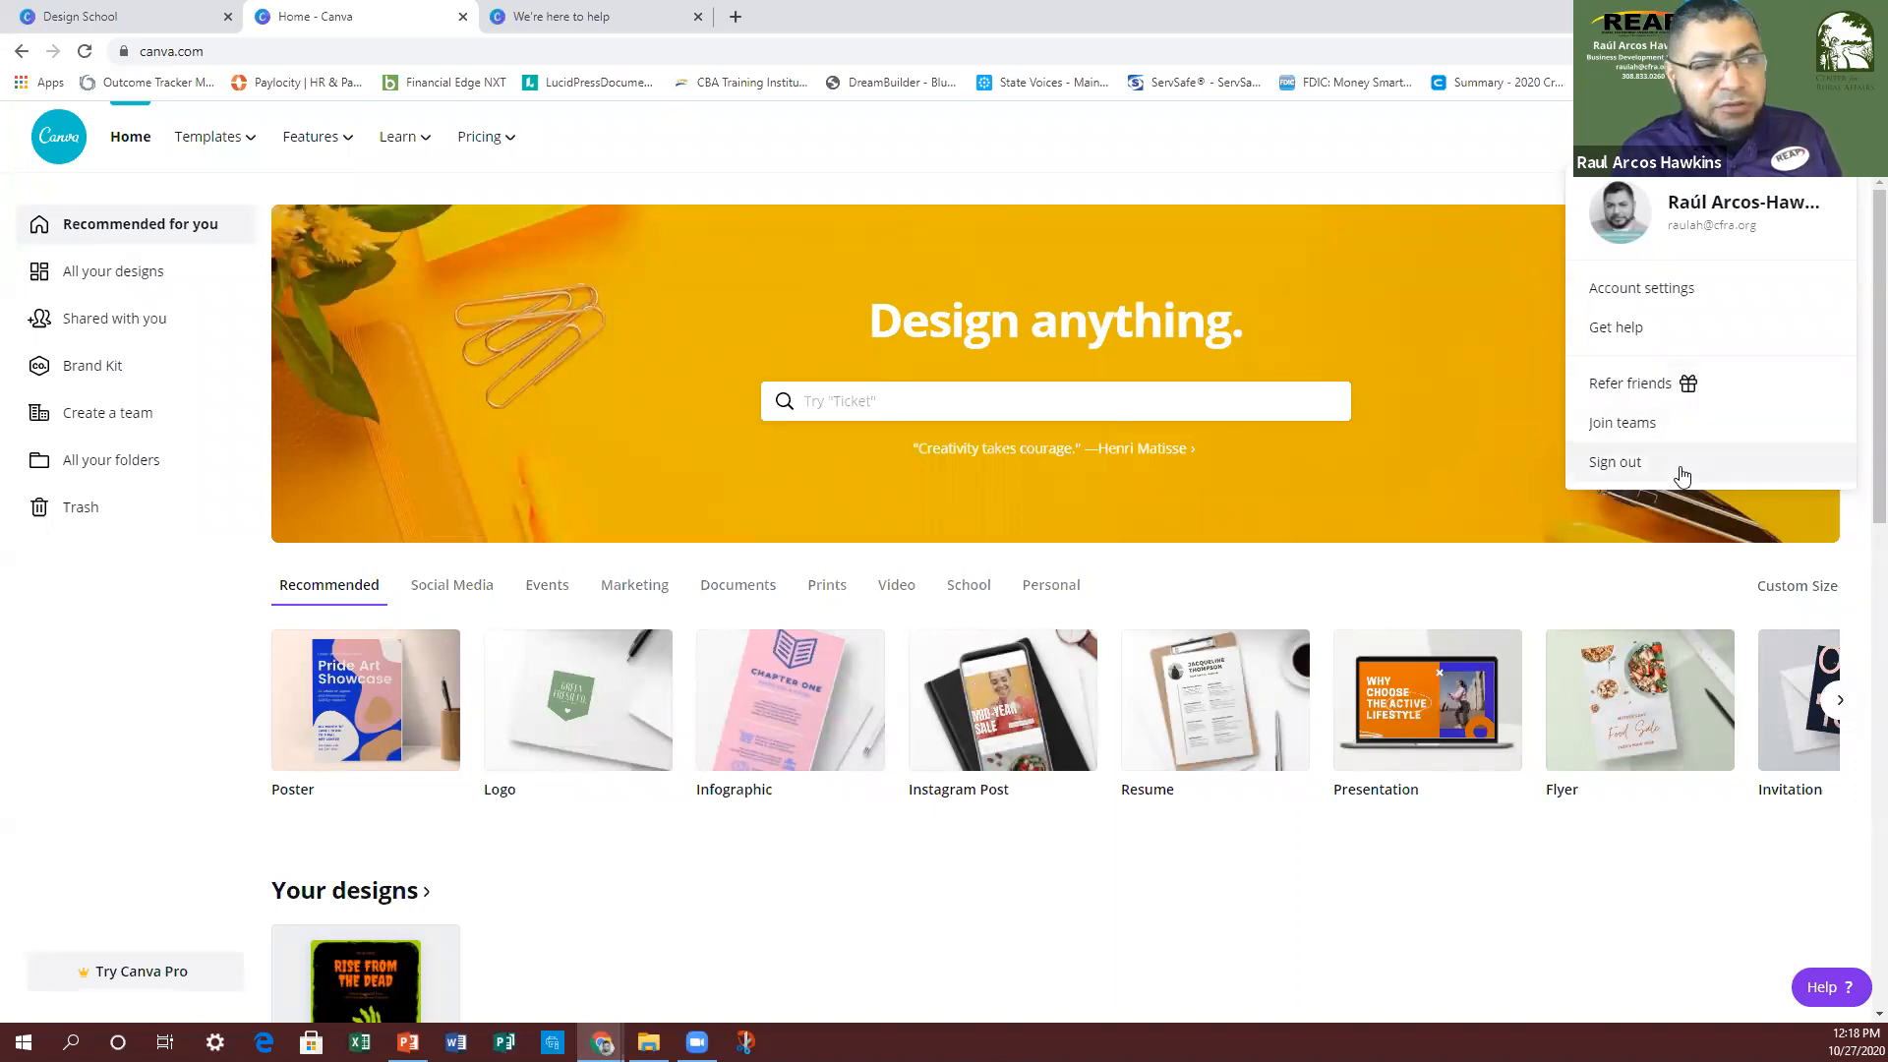
{"action": "left_click", "coordinate": [1481, 152]}
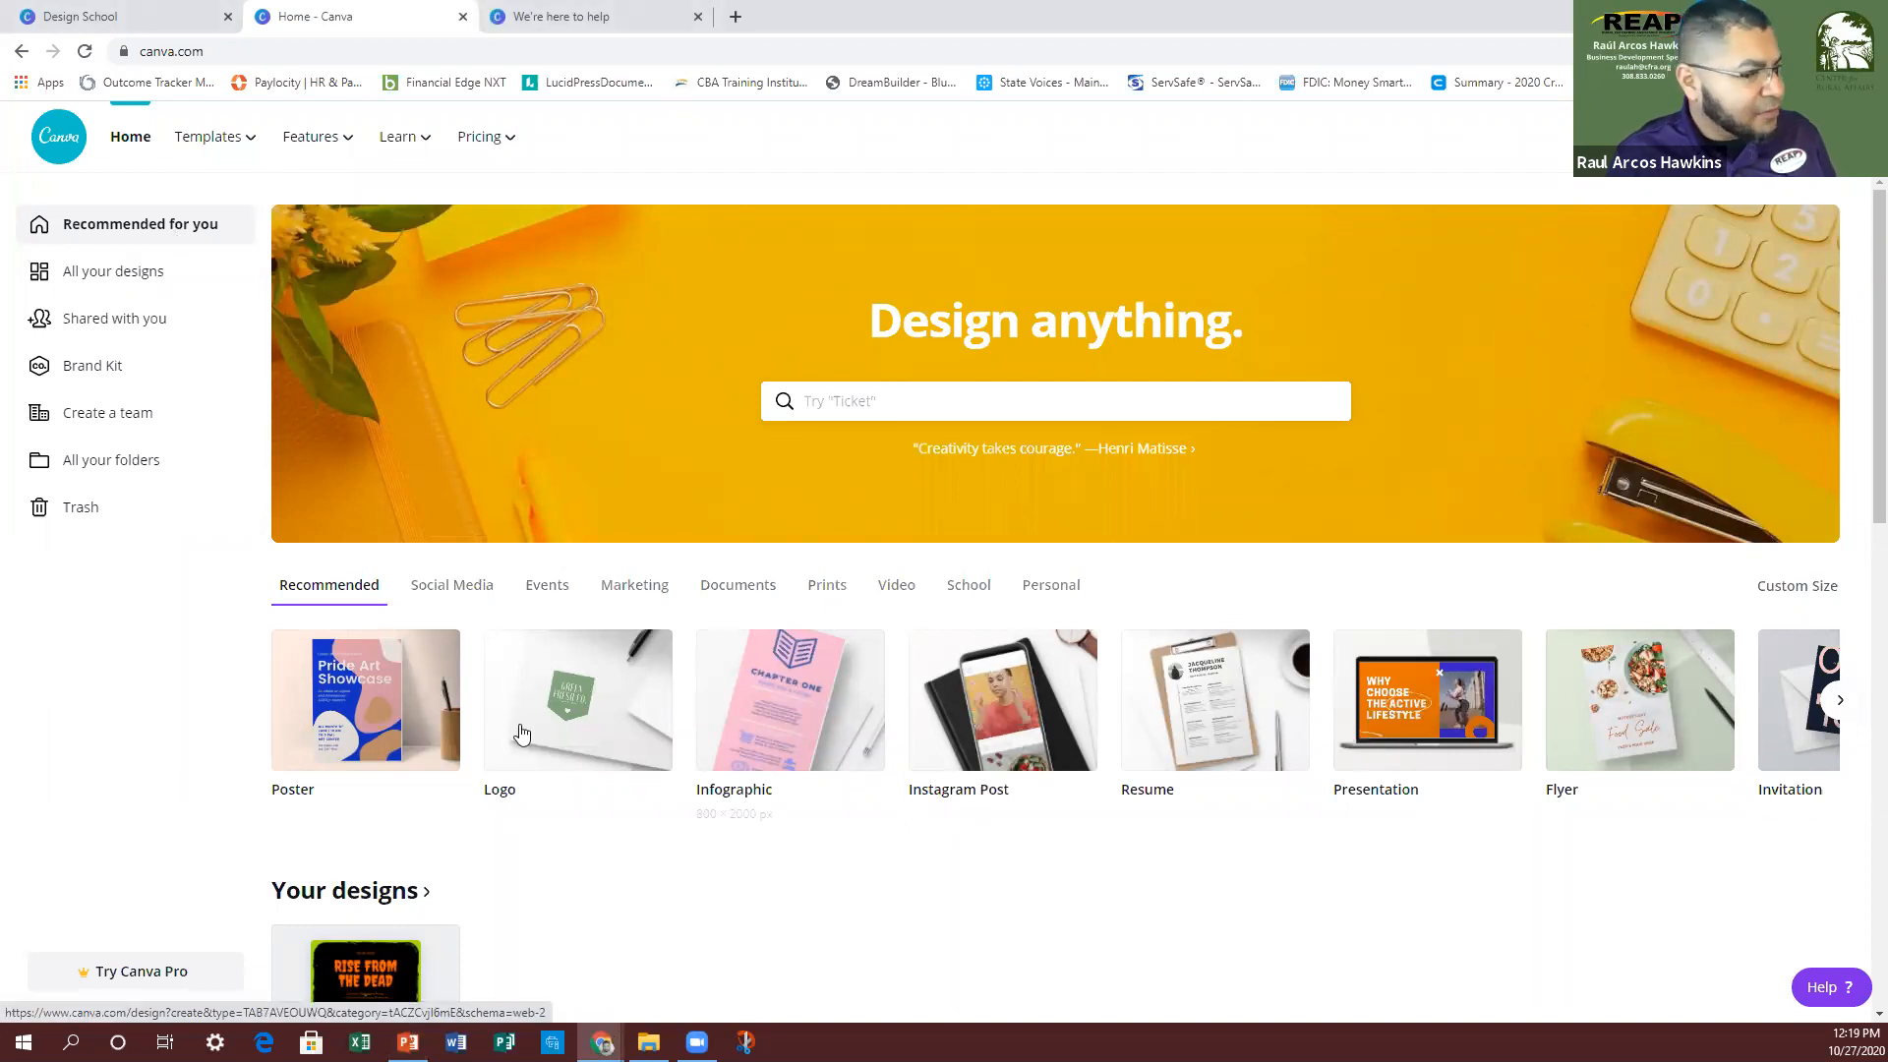
Step: Browse the recommended design types on the home page, from posters through business cards to book and CD covers
{"action": "left_click", "coordinate": [1842, 704]}
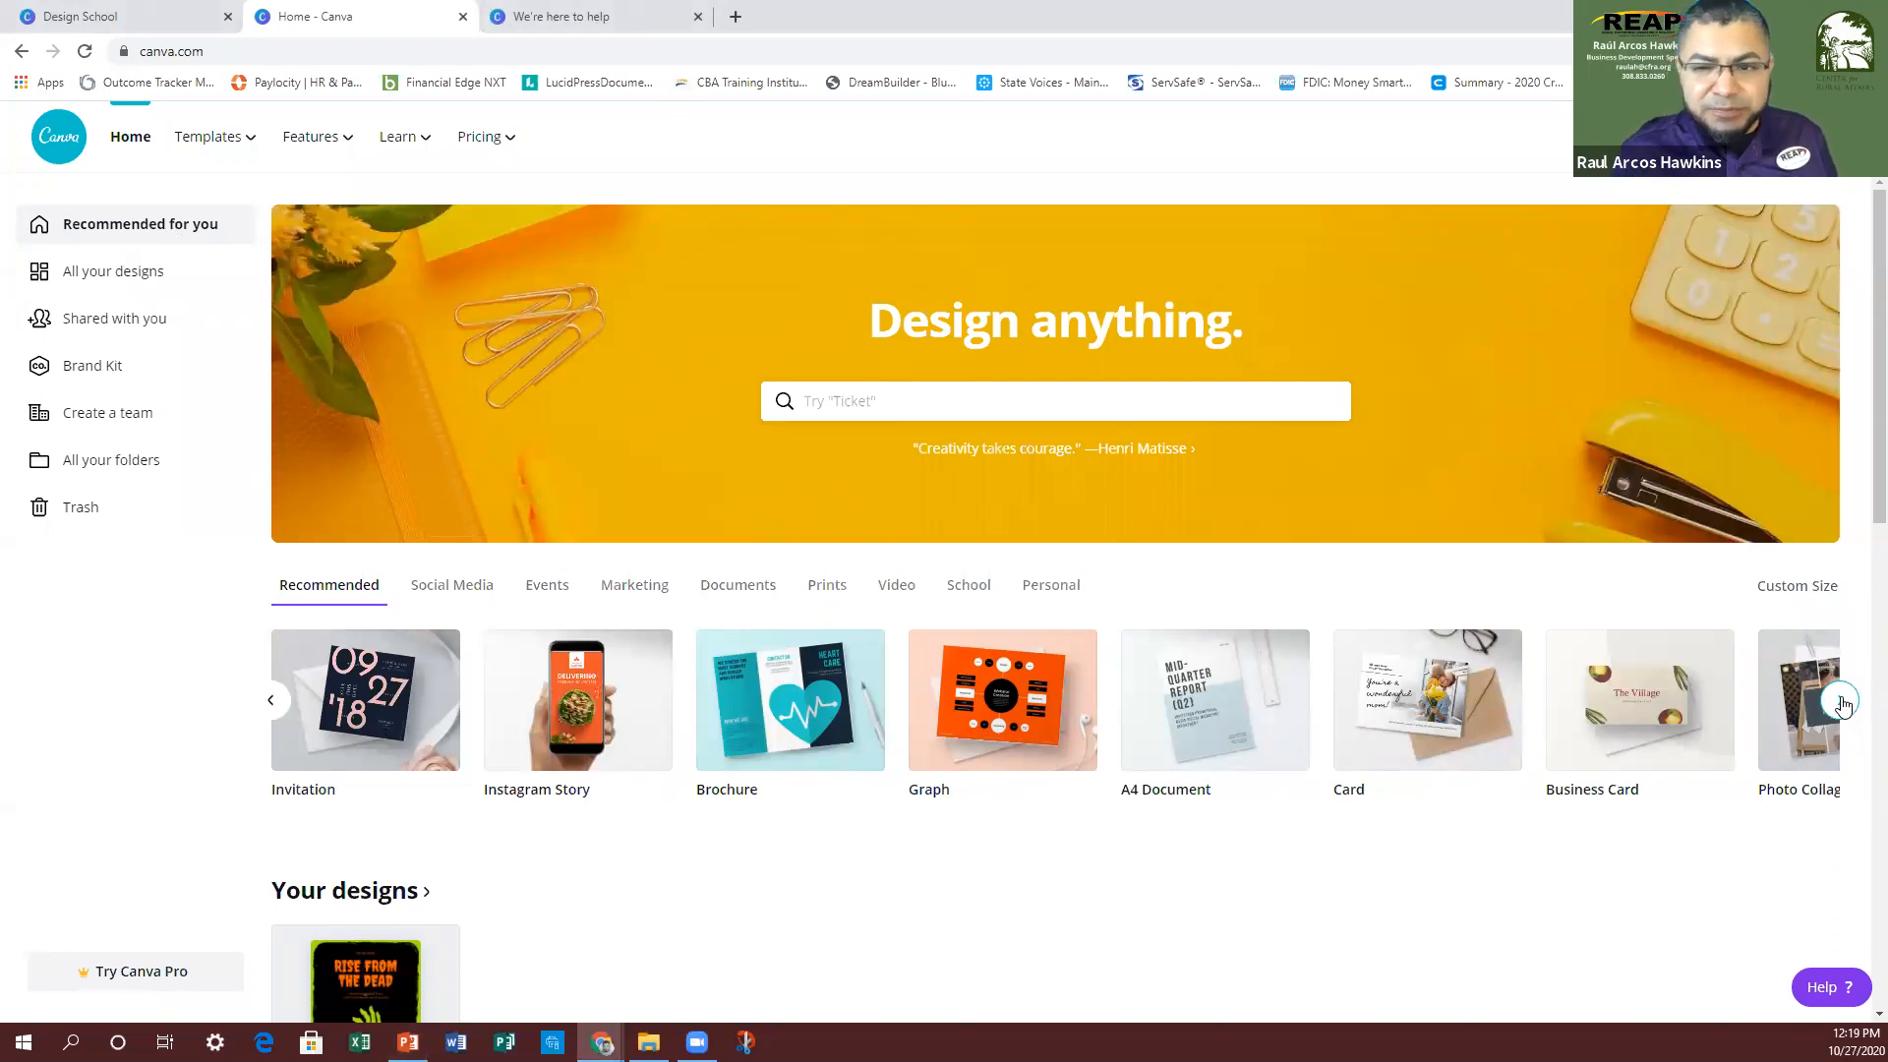
{"action": "left_click", "coordinate": [273, 702]}
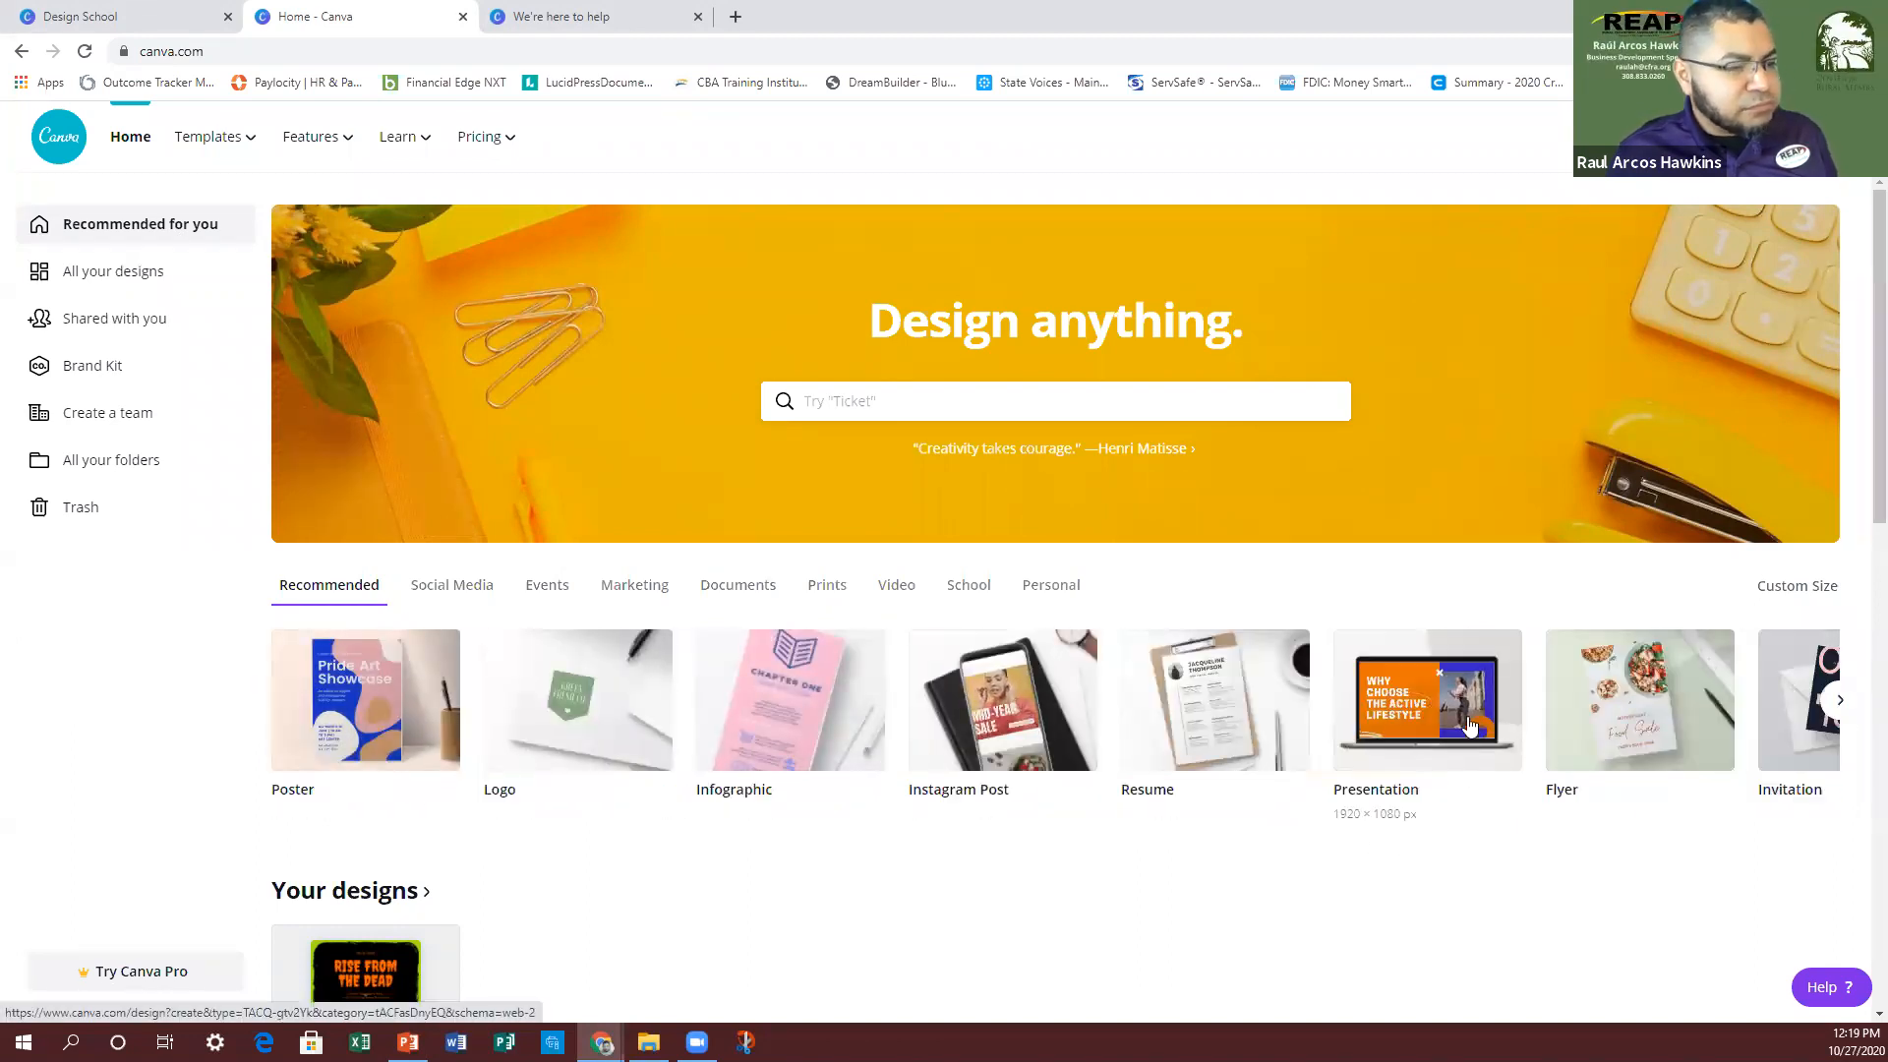
{"action": "left_click", "coordinate": [1841, 700]}
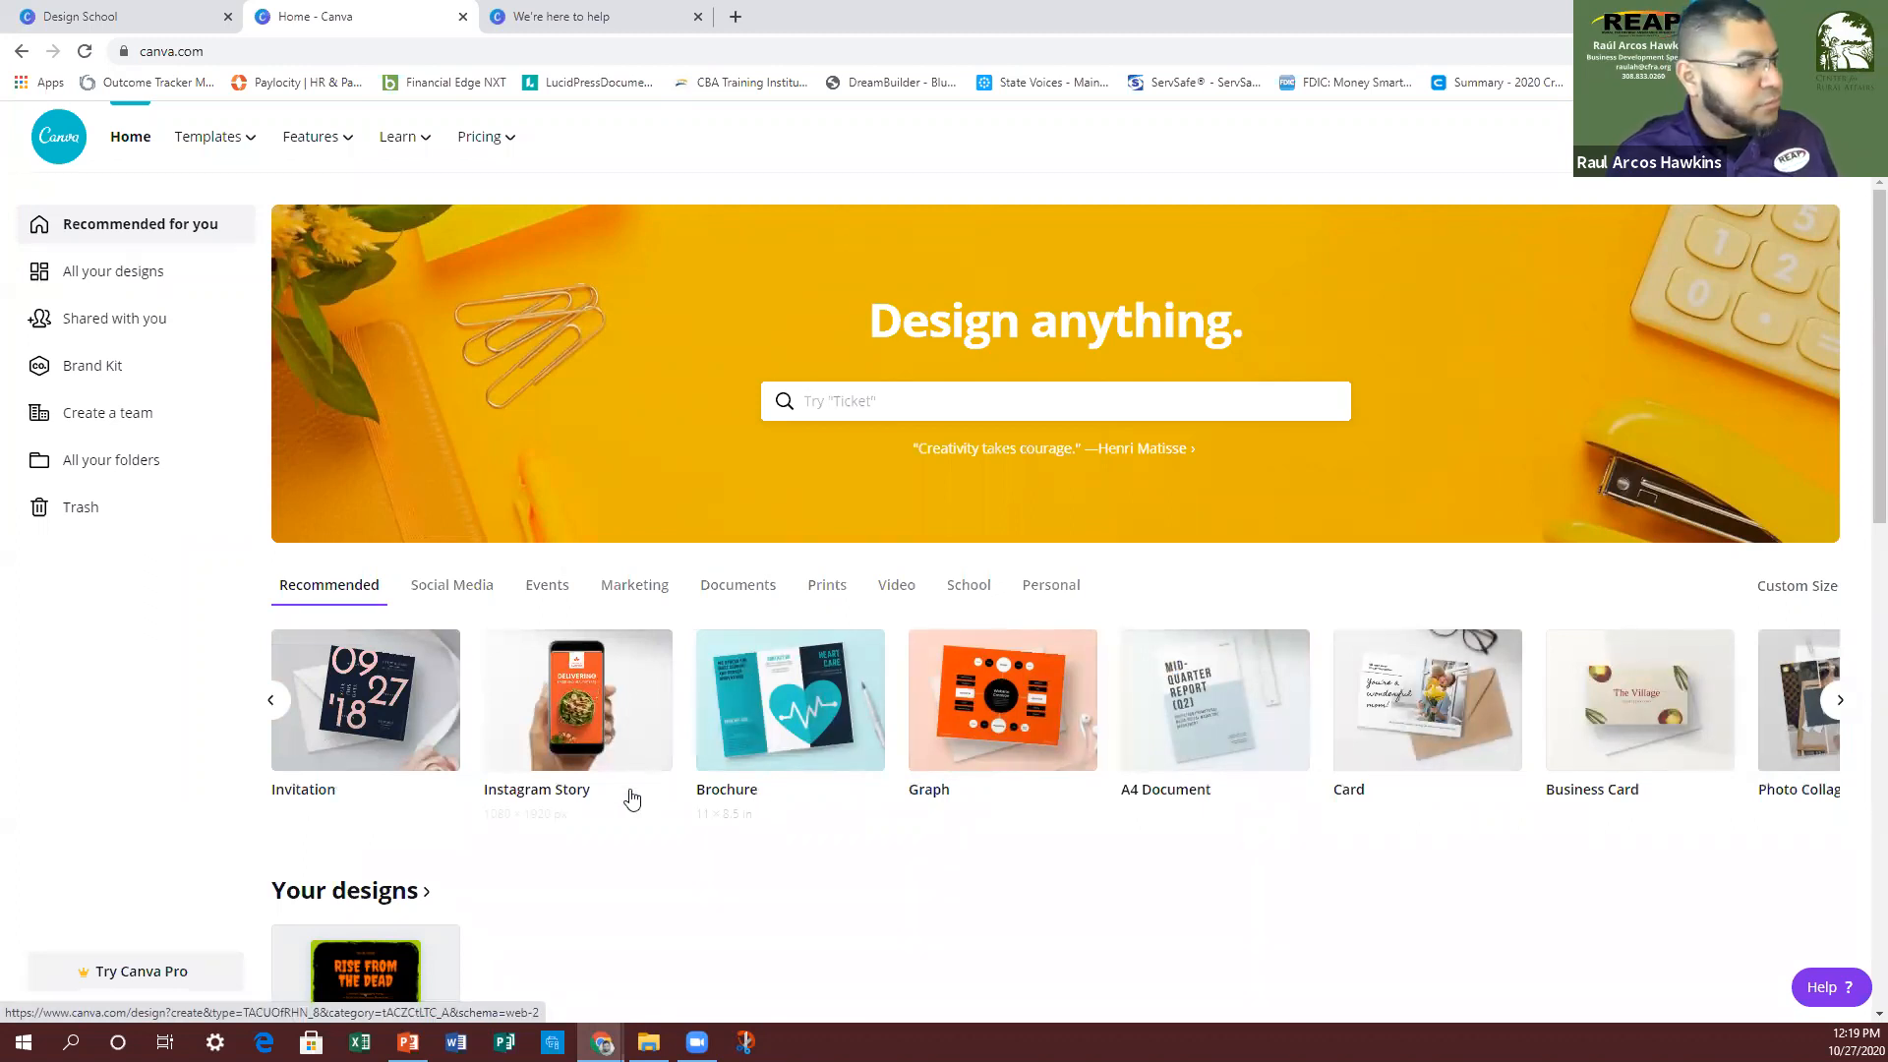
{"action": "left_click", "coordinate": [1839, 700]}
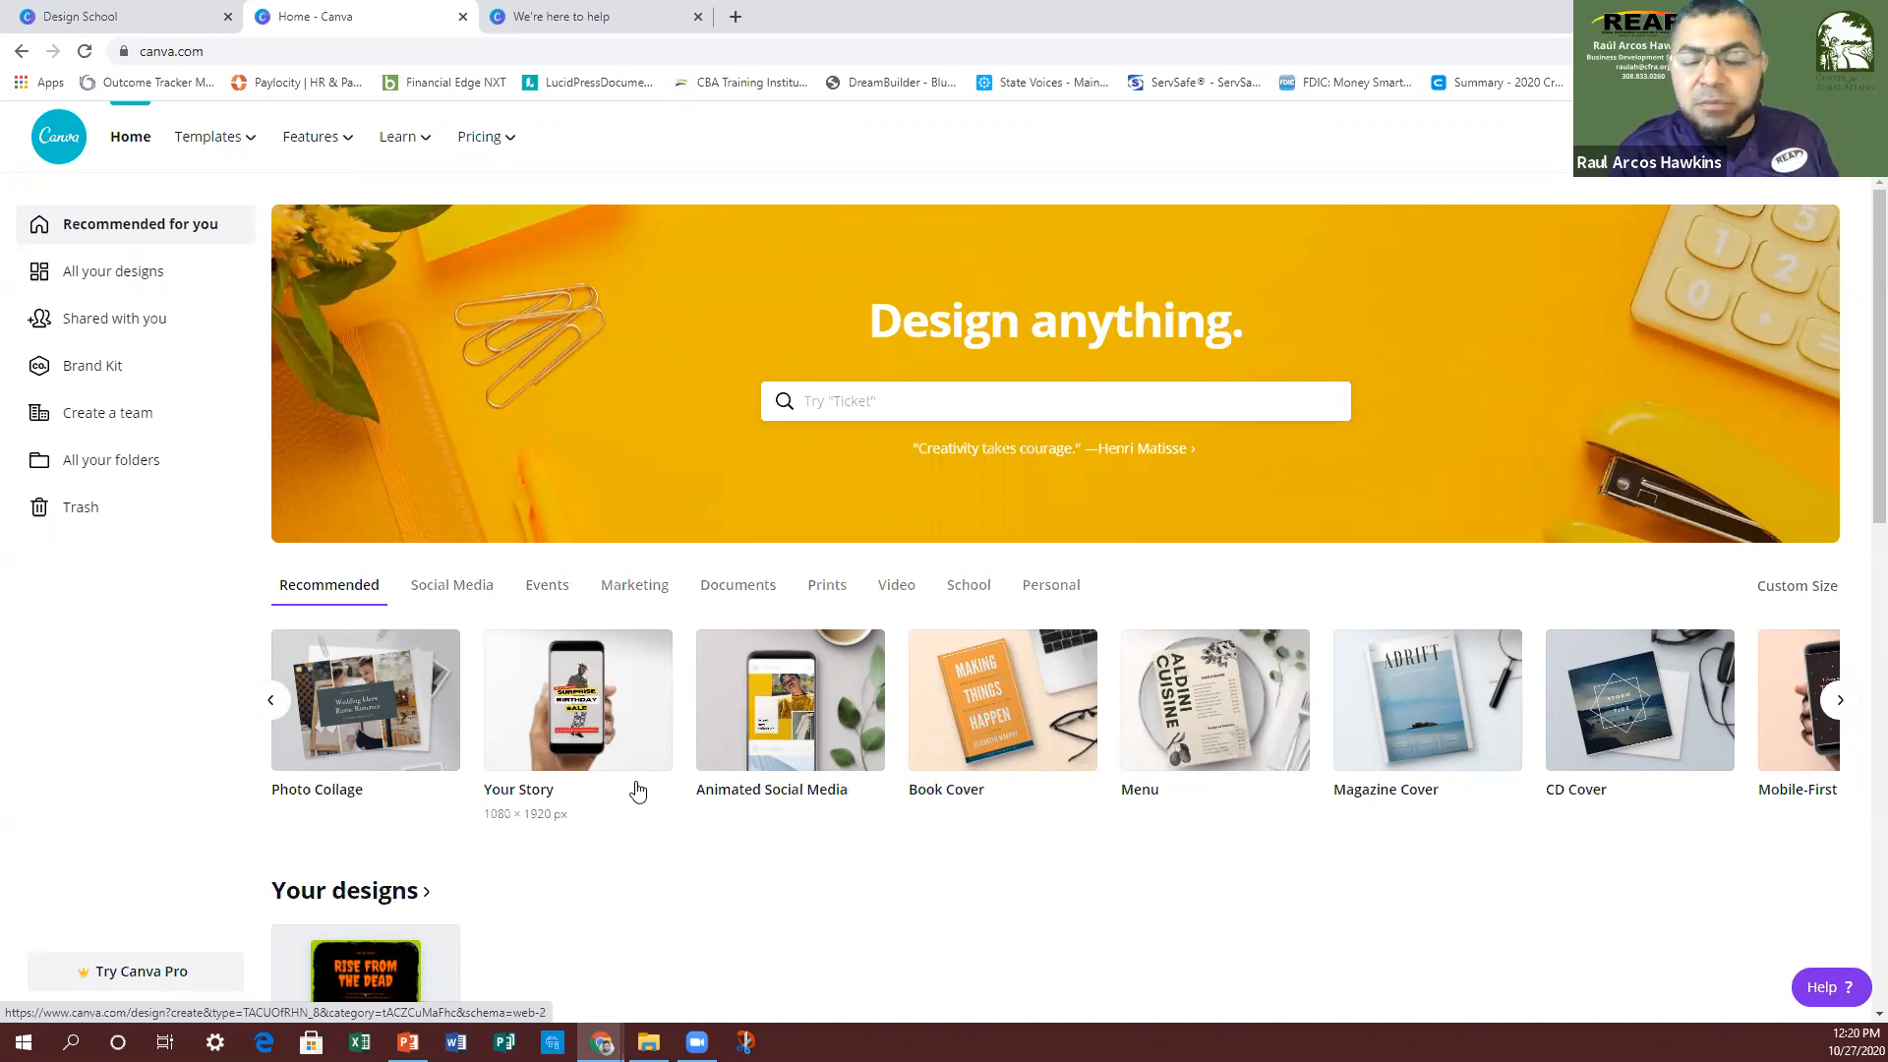
Step: View the list of all your designs and the designs shared with you
{"action": "left_click", "coordinate": [124, 274]}
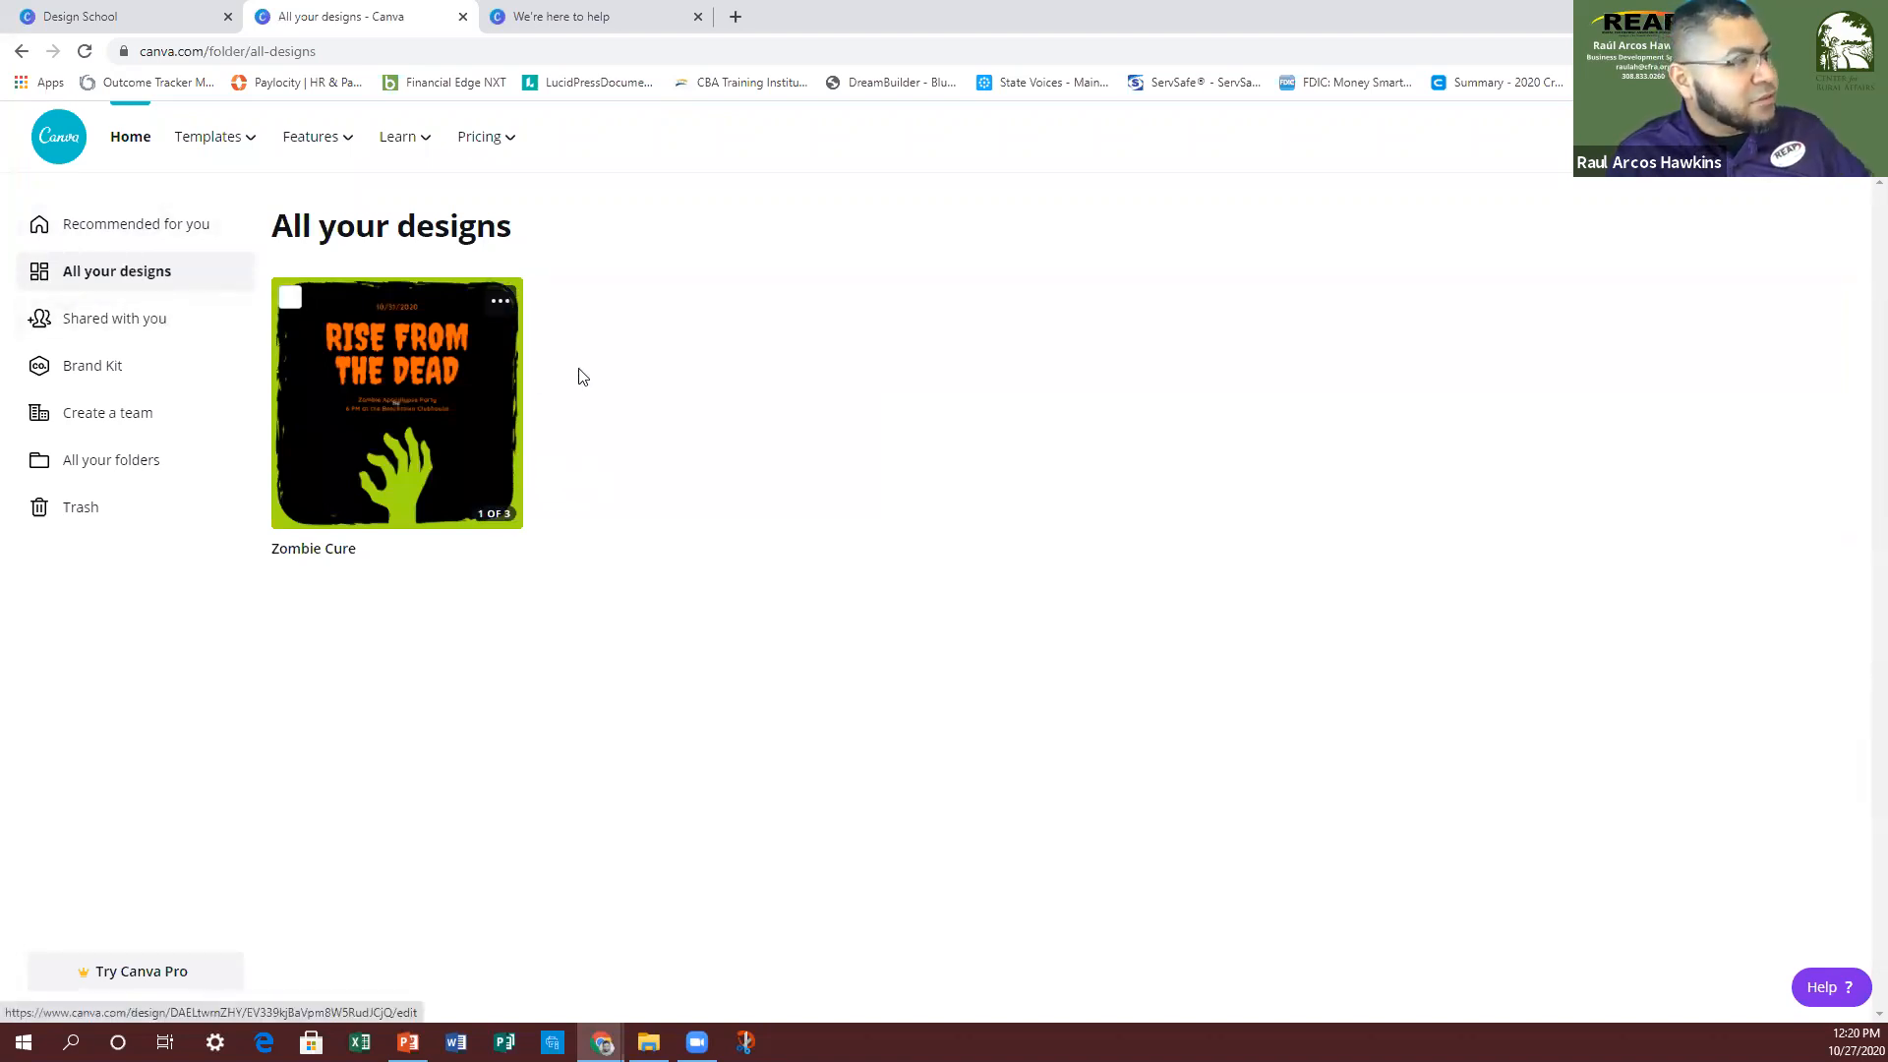
{"action": "left_click", "coordinate": [165, 321]}
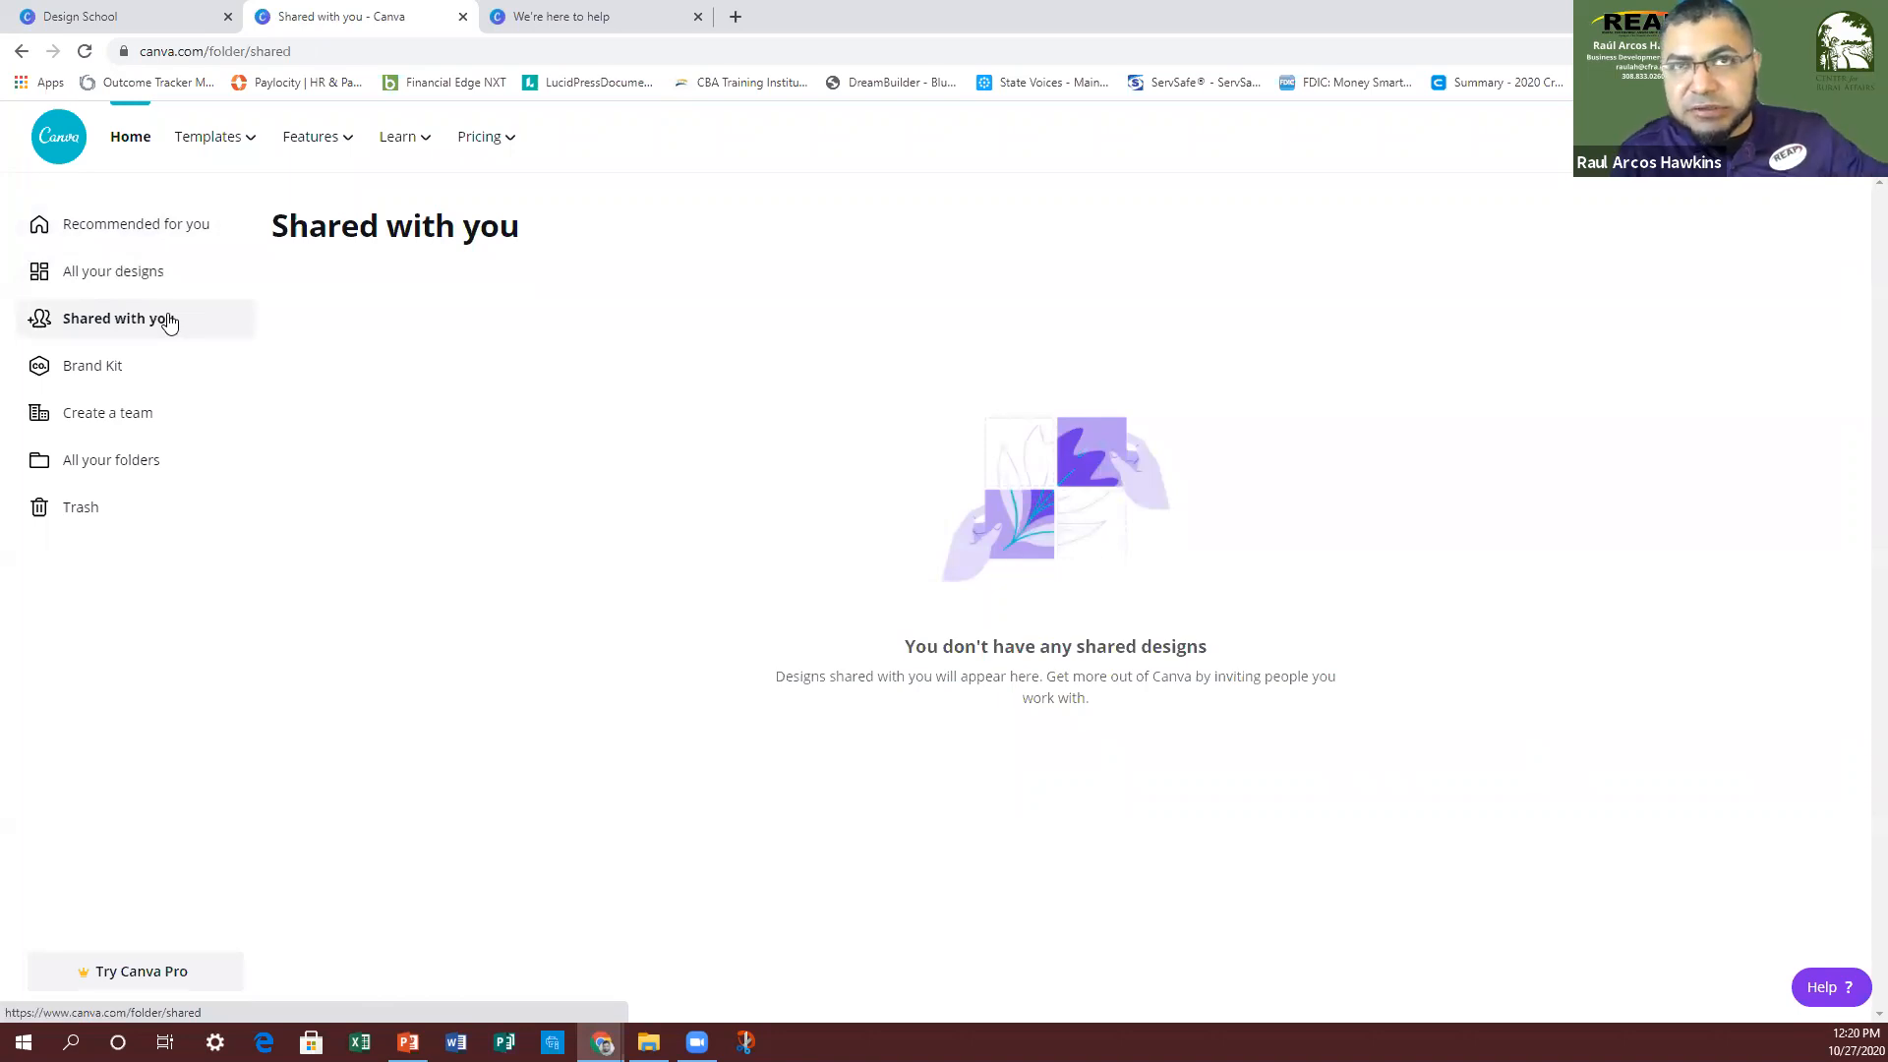
Step: Open the Brand Kit and examine its brand logos, colors and fonts
{"action": "left_click", "coordinate": [133, 386]}
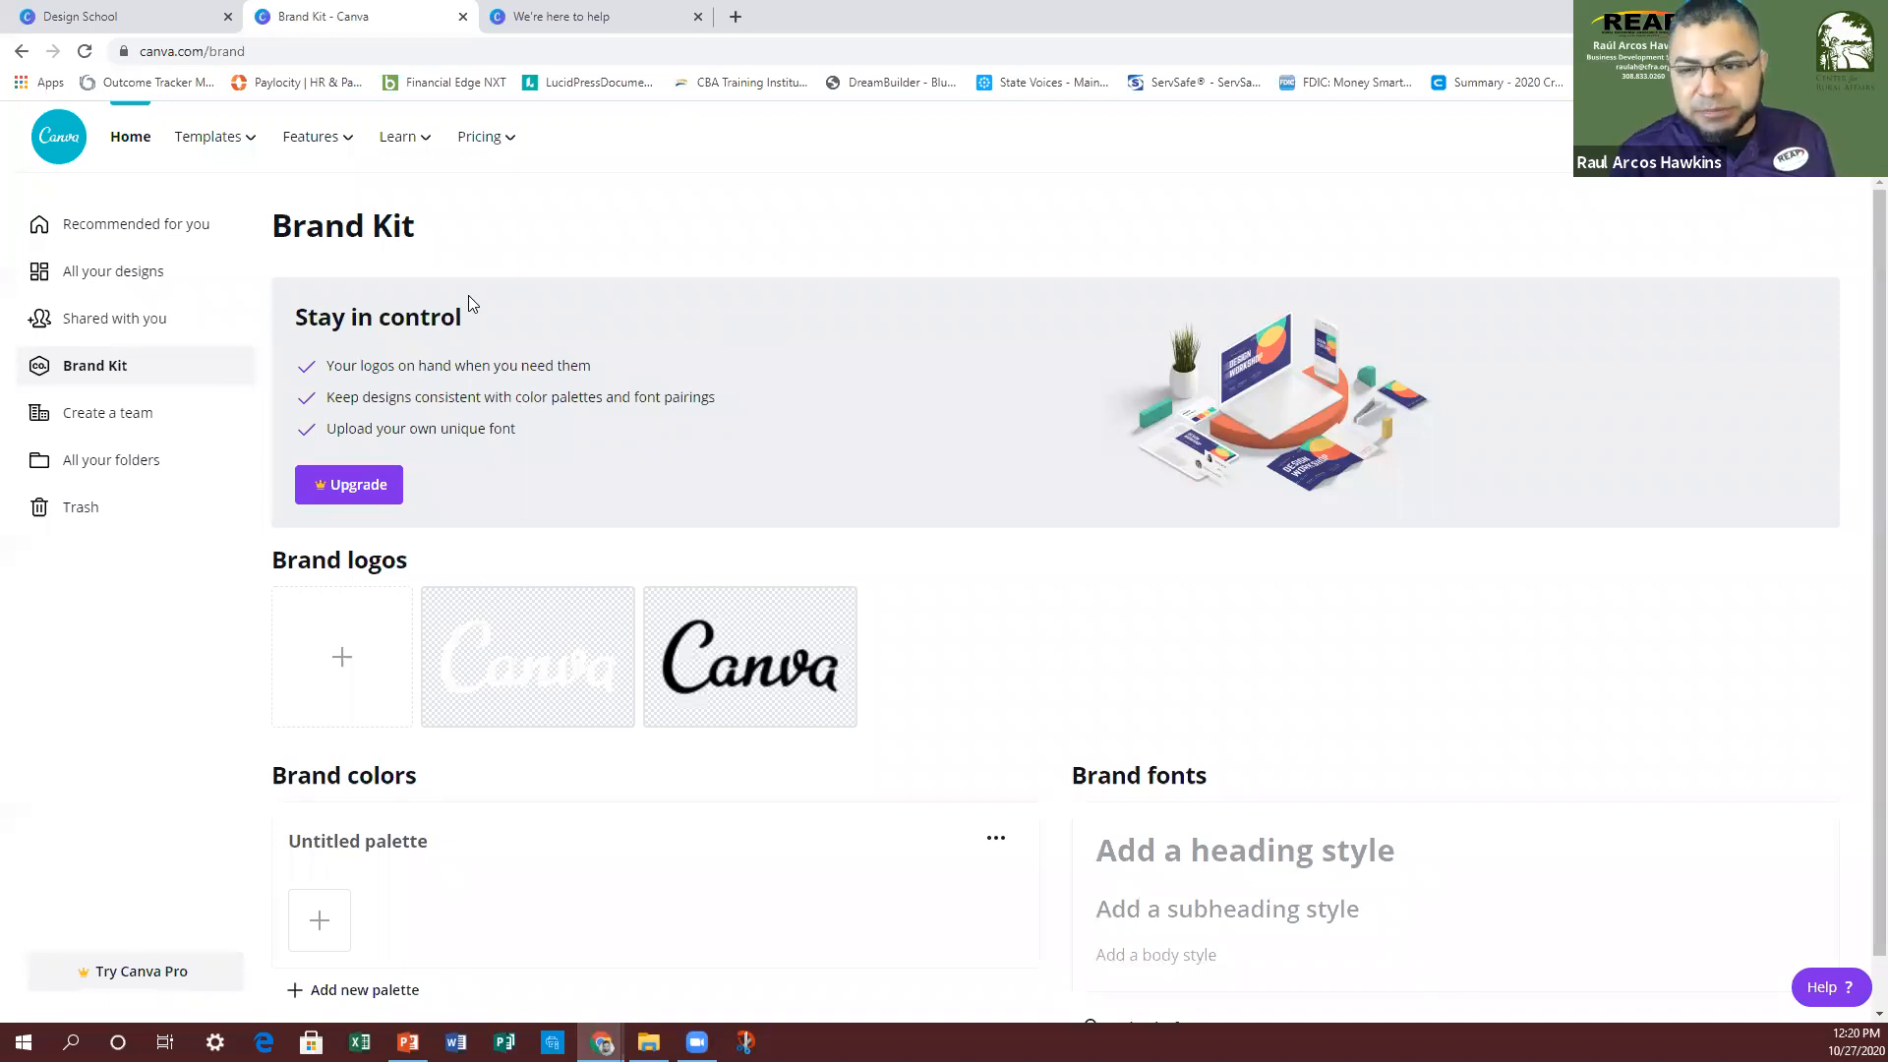
{"action": "scroll", "coordinate": [741, 472], "scroll_direction": "down", "scroll_amount": 1}
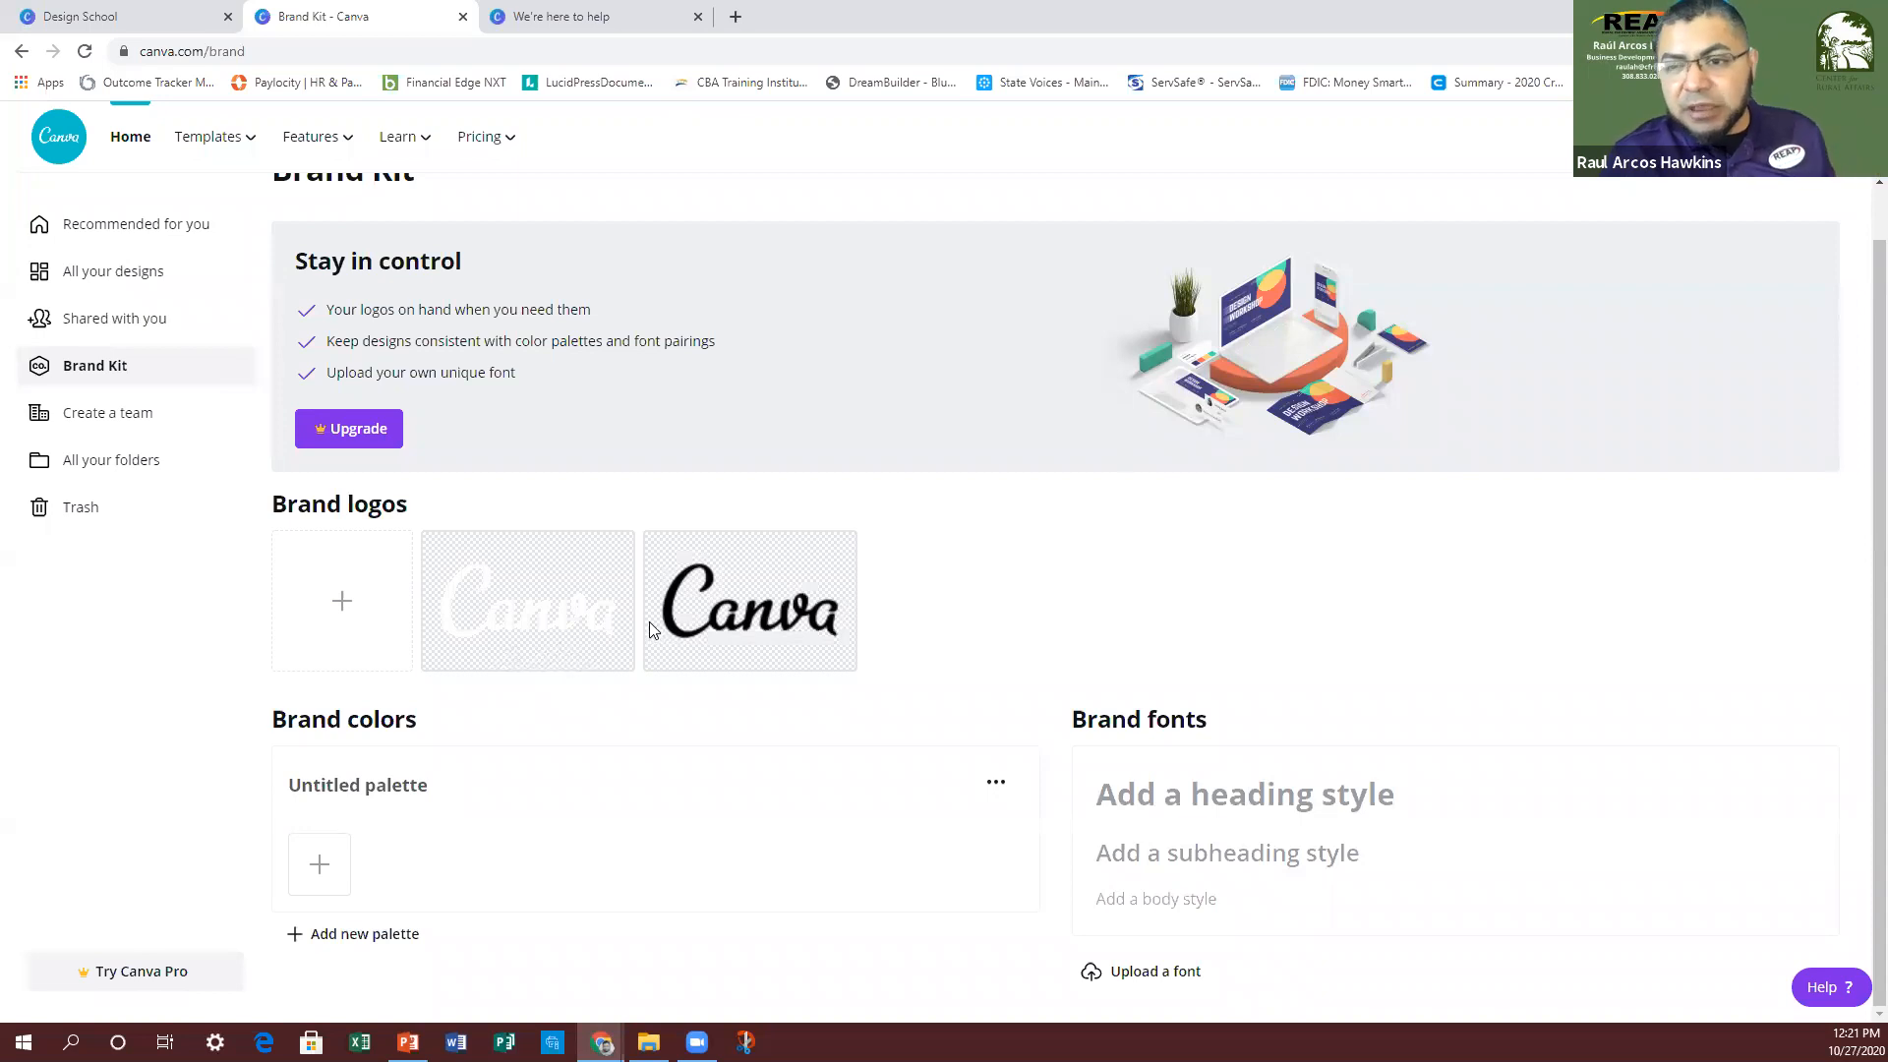
Step: Review the invitation form and member list on the team creation page, and return to the Brand Kit
{"action": "left_click", "coordinate": [149, 431]}
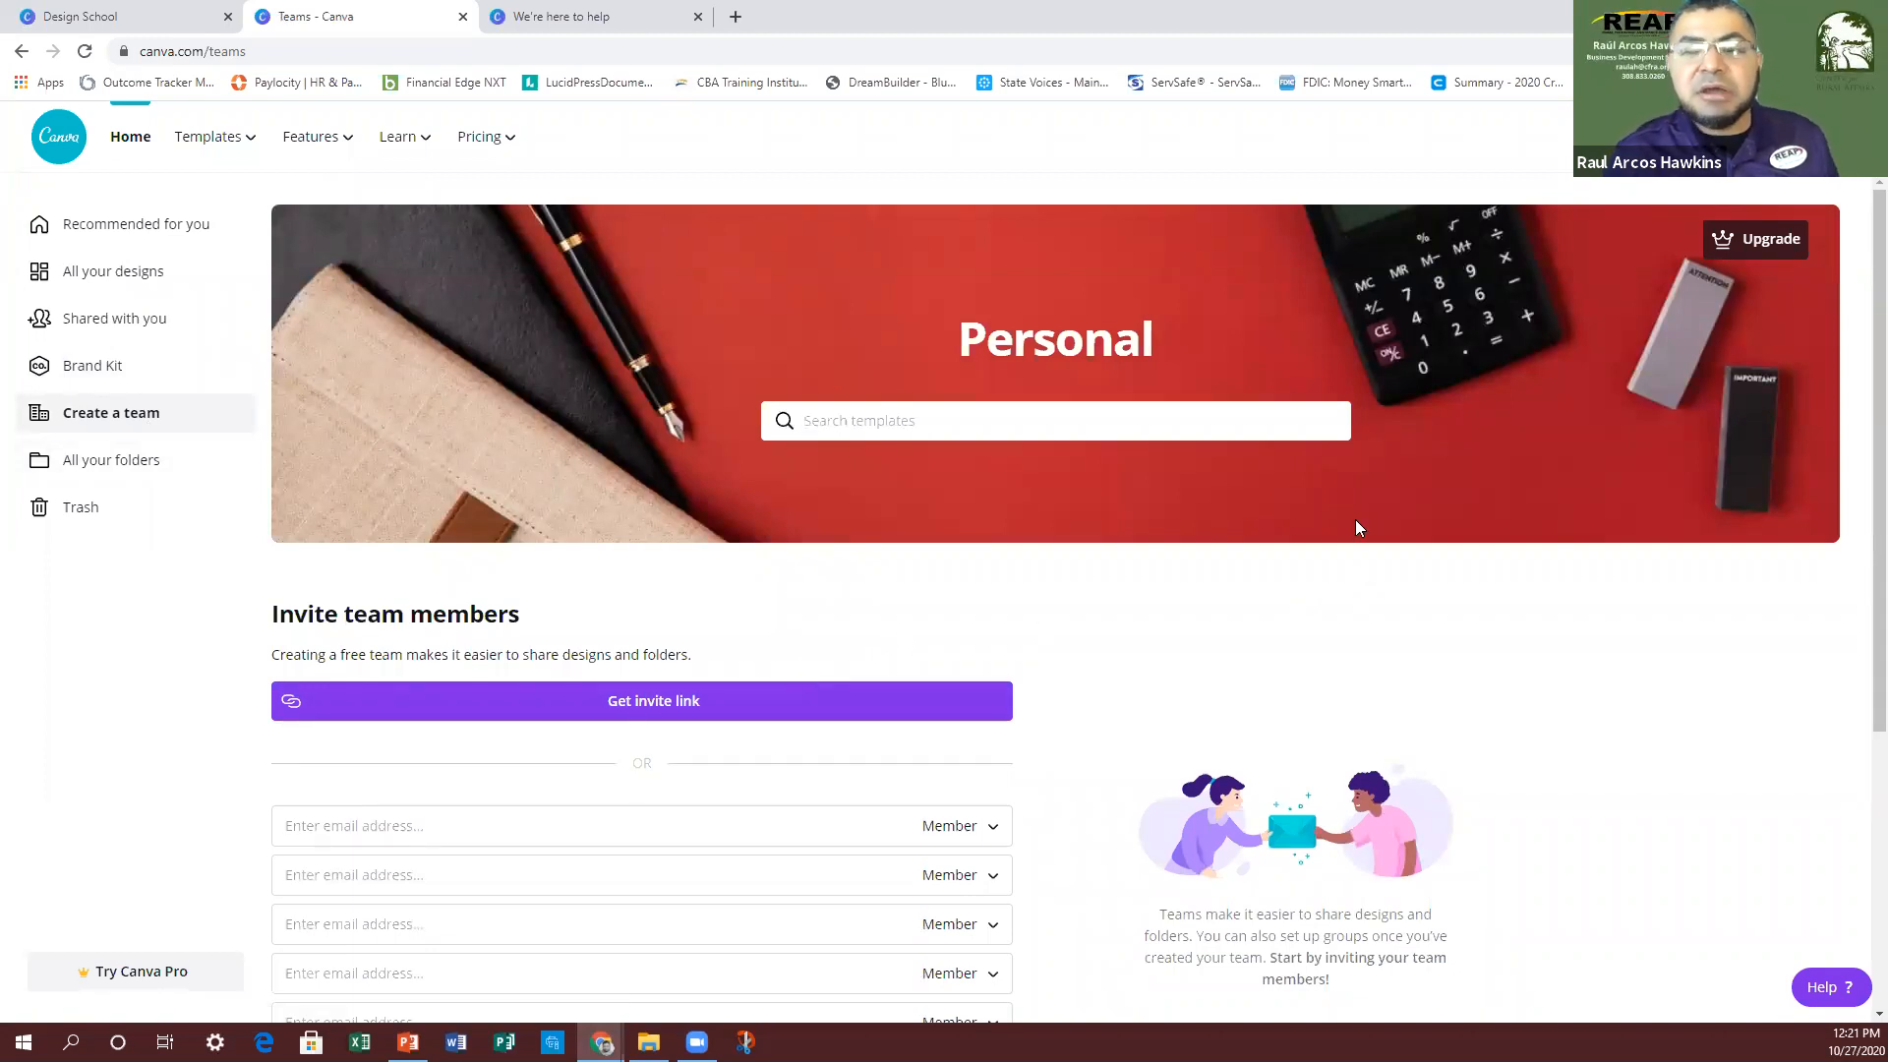
{"action": "scroll", "coordinate": [1236, 423], "scroll_direction": "down", "scroll_amount": 4}
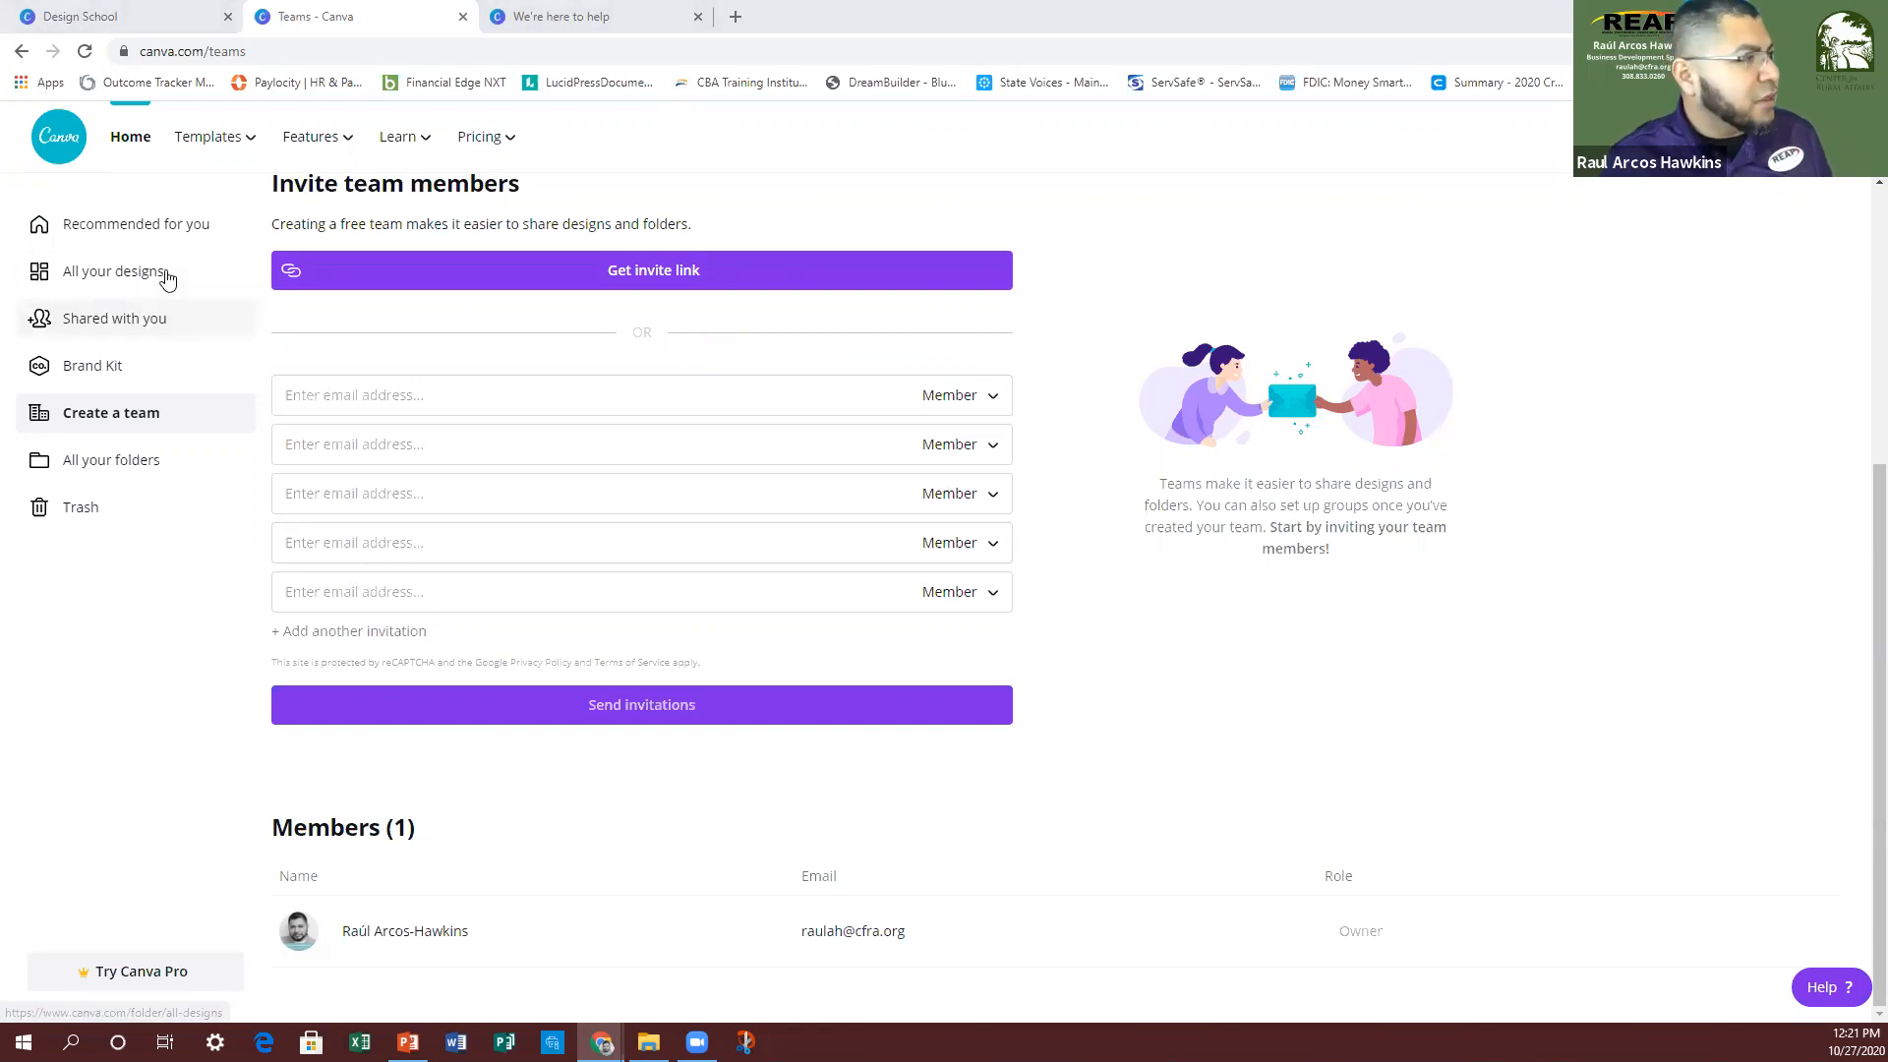
{"action": "left_click", "coordinate": [127, 372]}
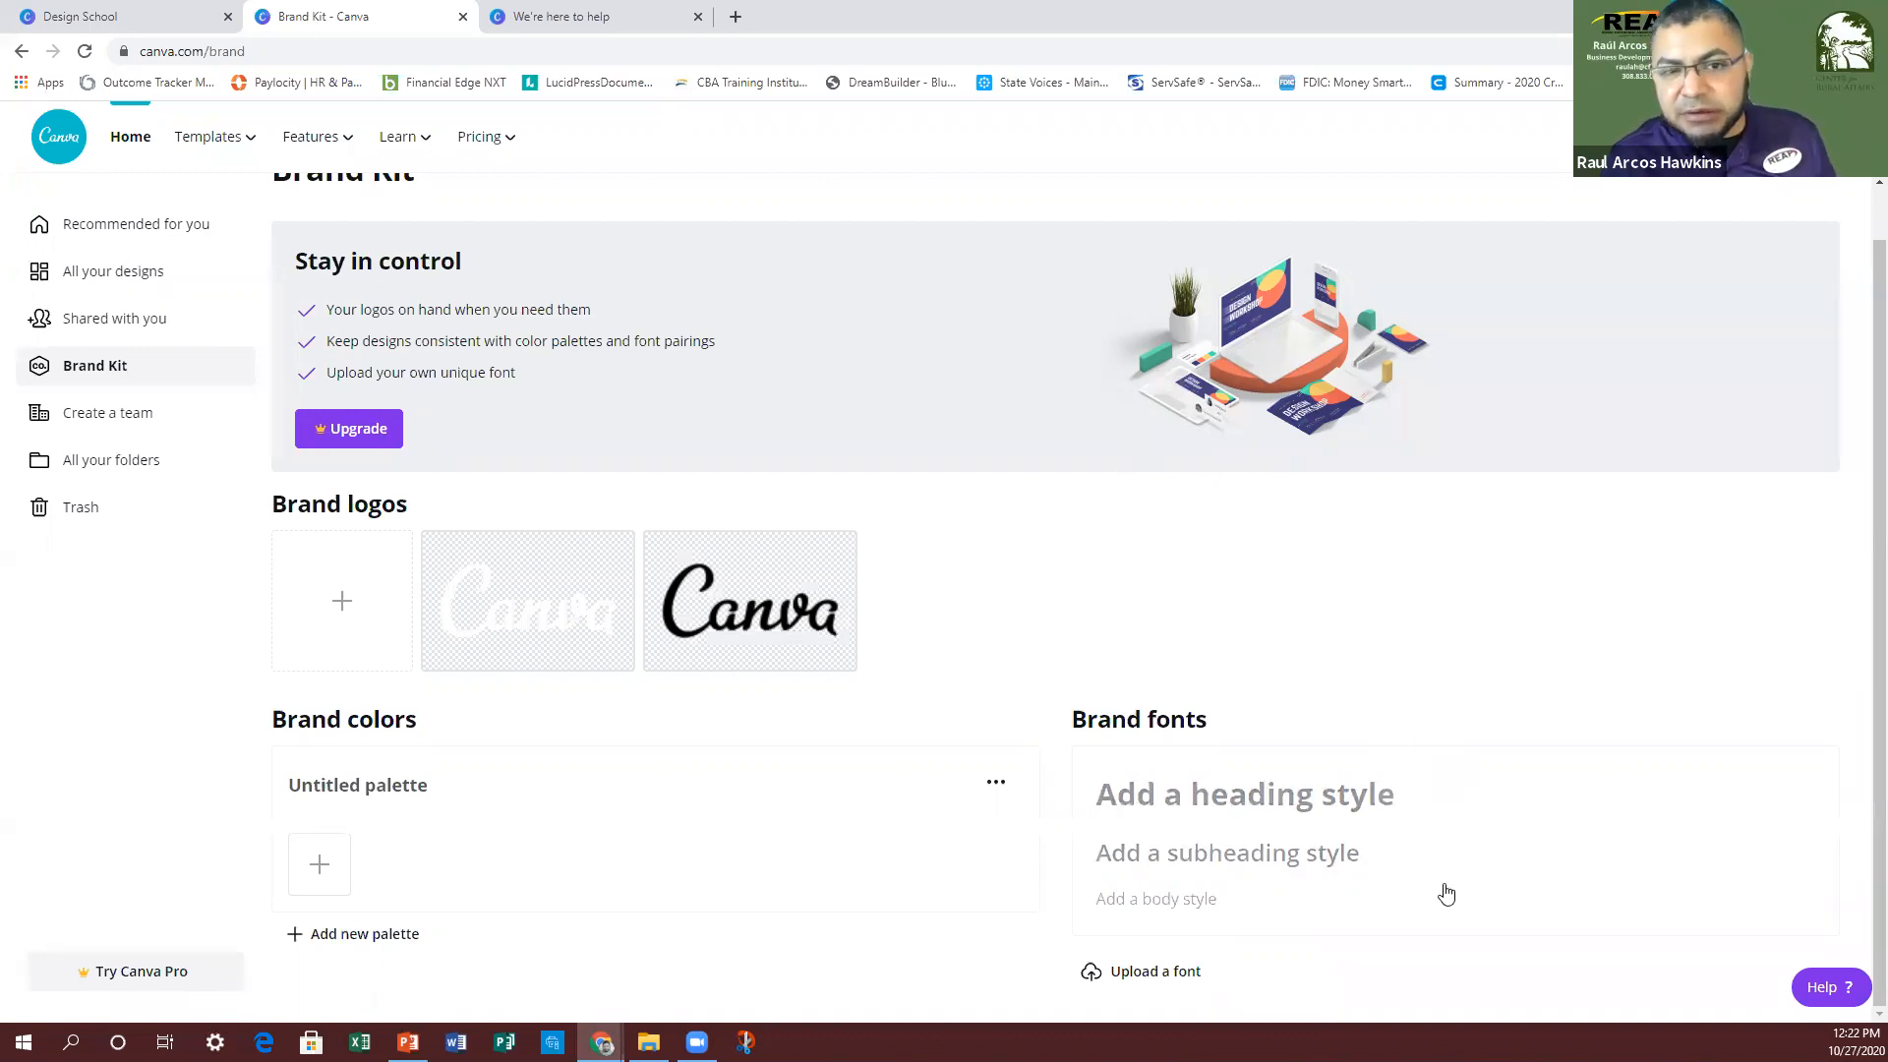
Step: View all your folders and the trash, and examine the Canva Pro free trial offer before dismissing it
{"action": "left_click", "coordinate": [159, 472]}
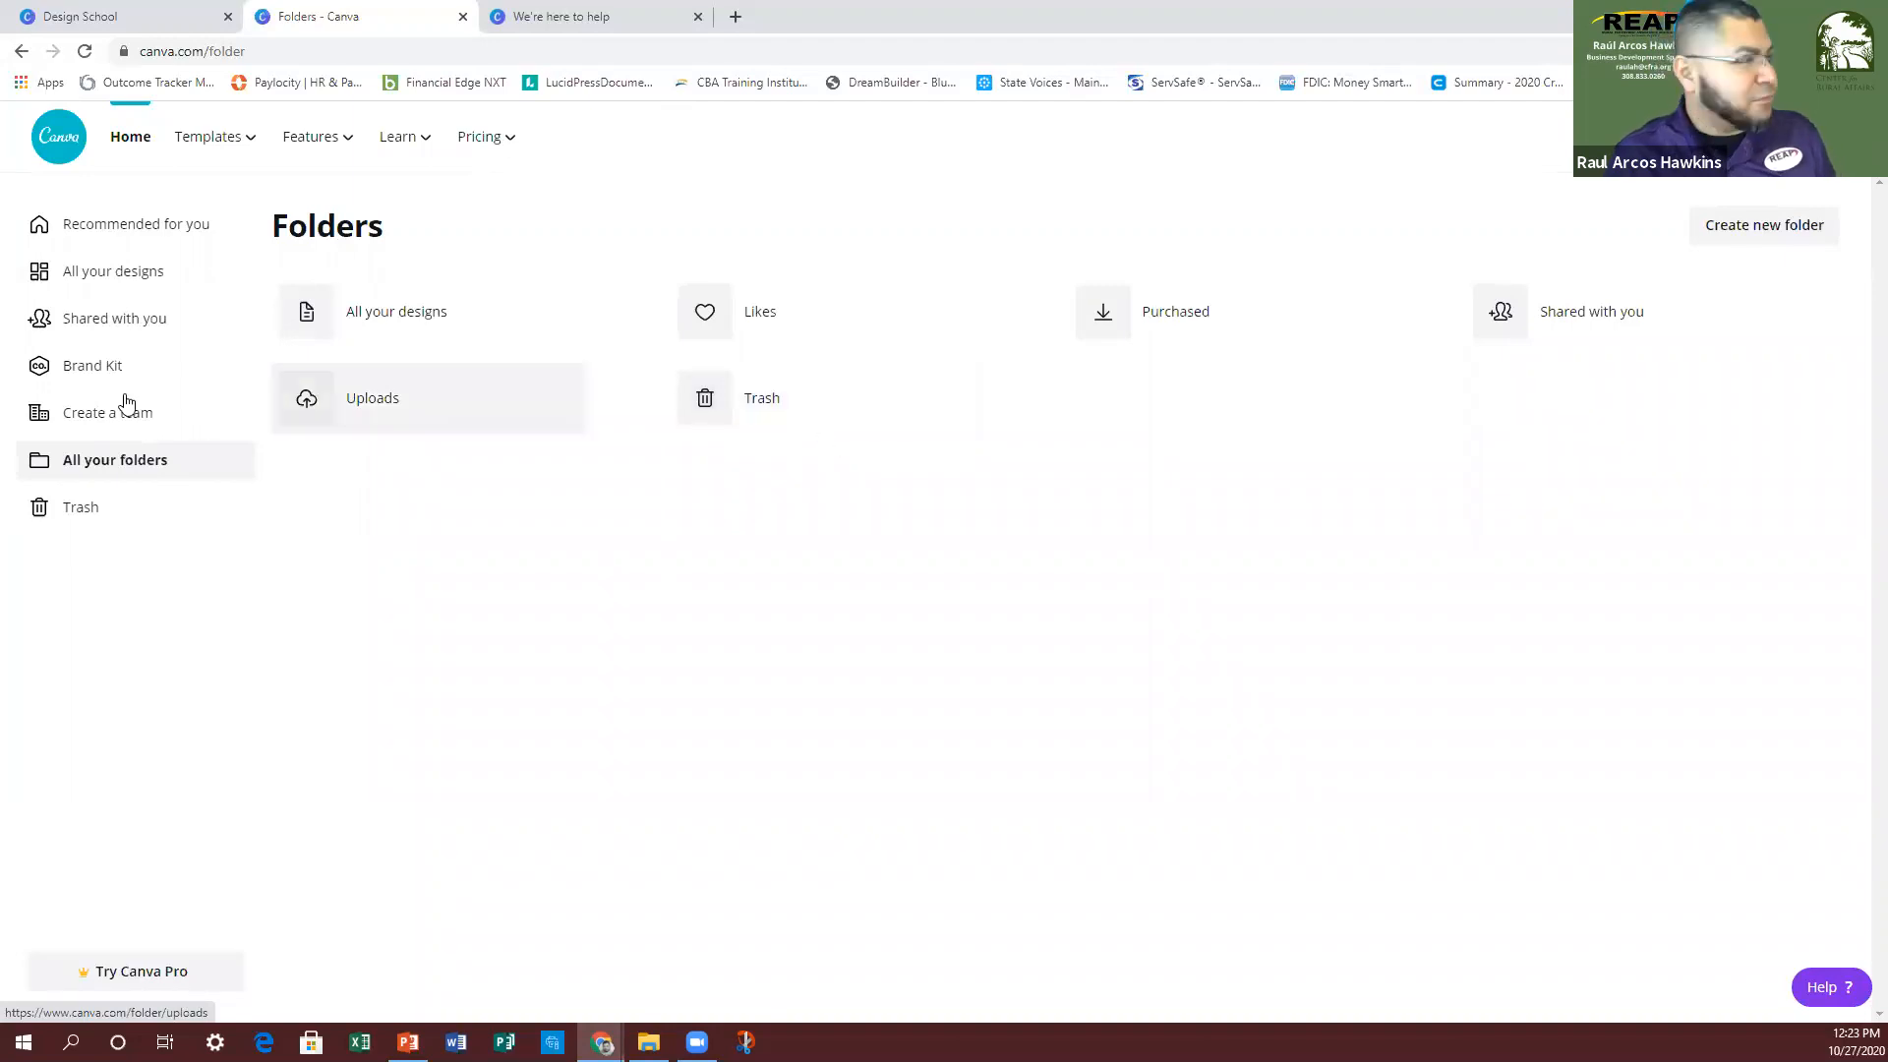
{"action": "left_click", "coordinate": [124, 511]}
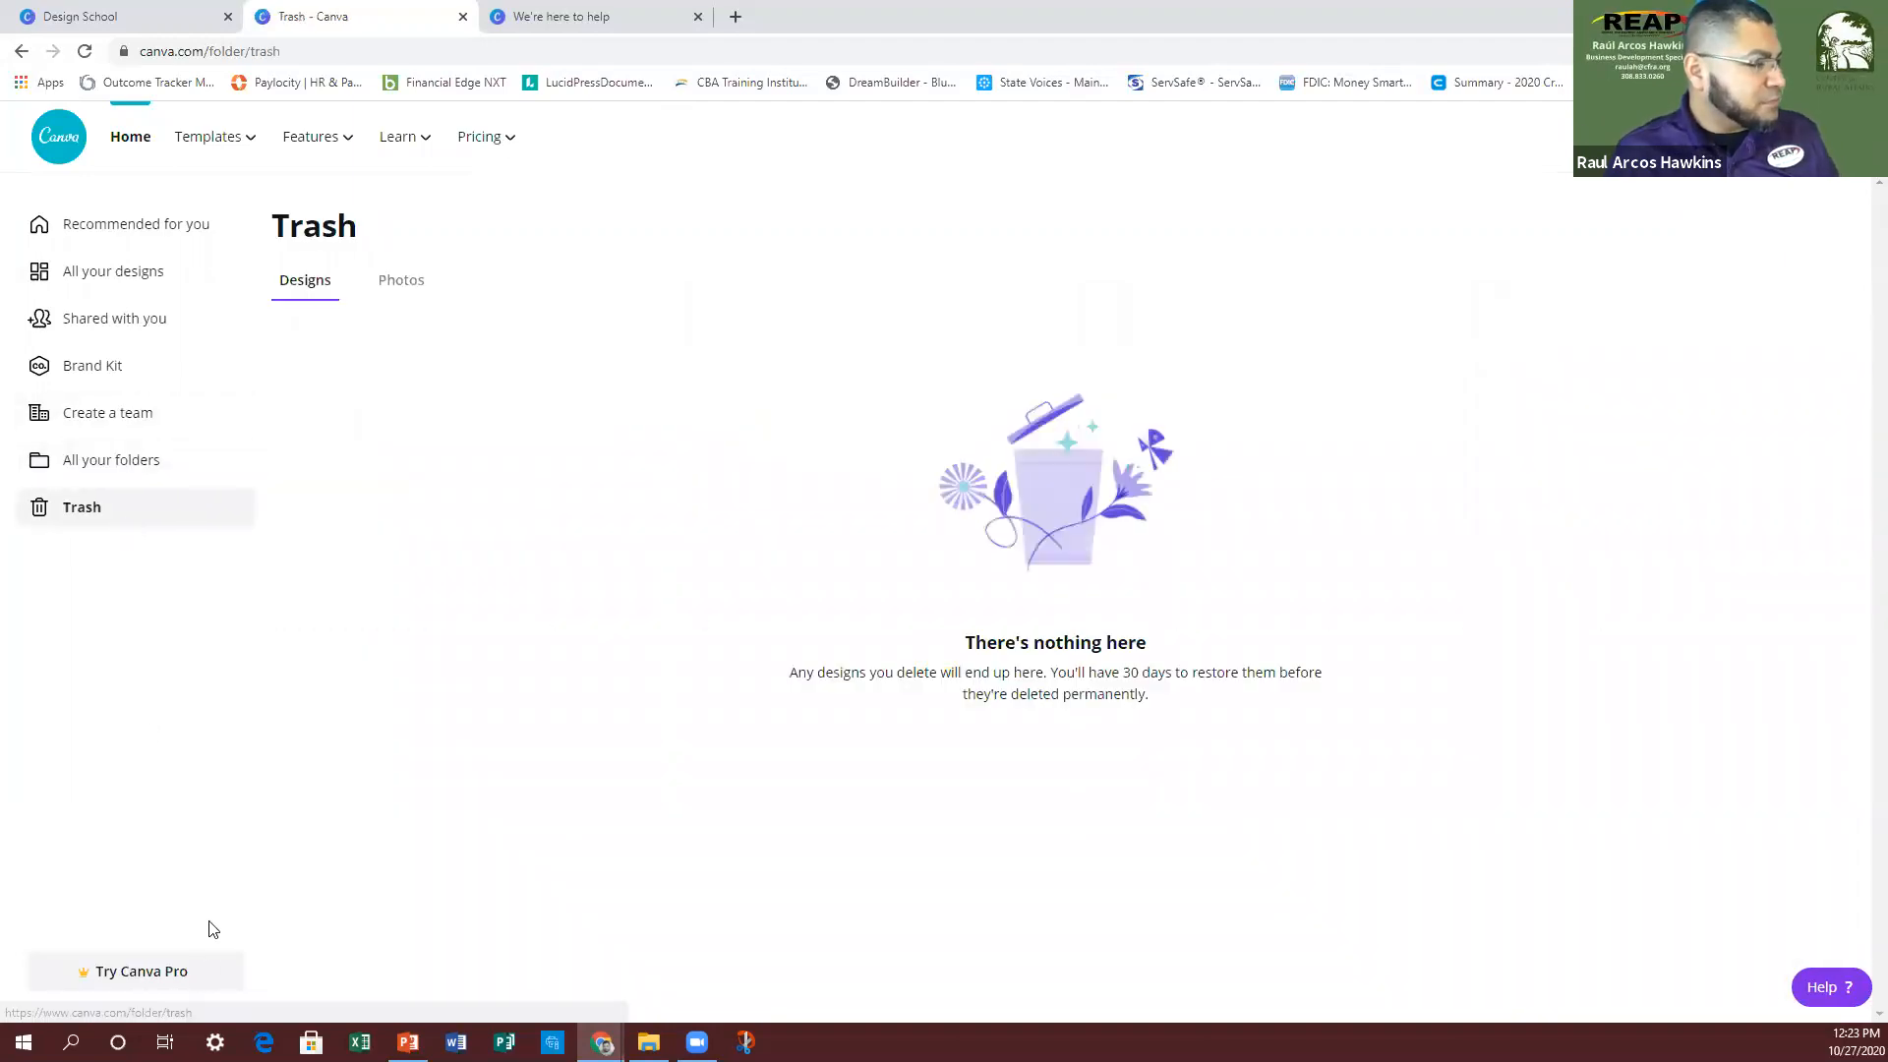
{"action": "left_click", "coordinate": [190, 974]}
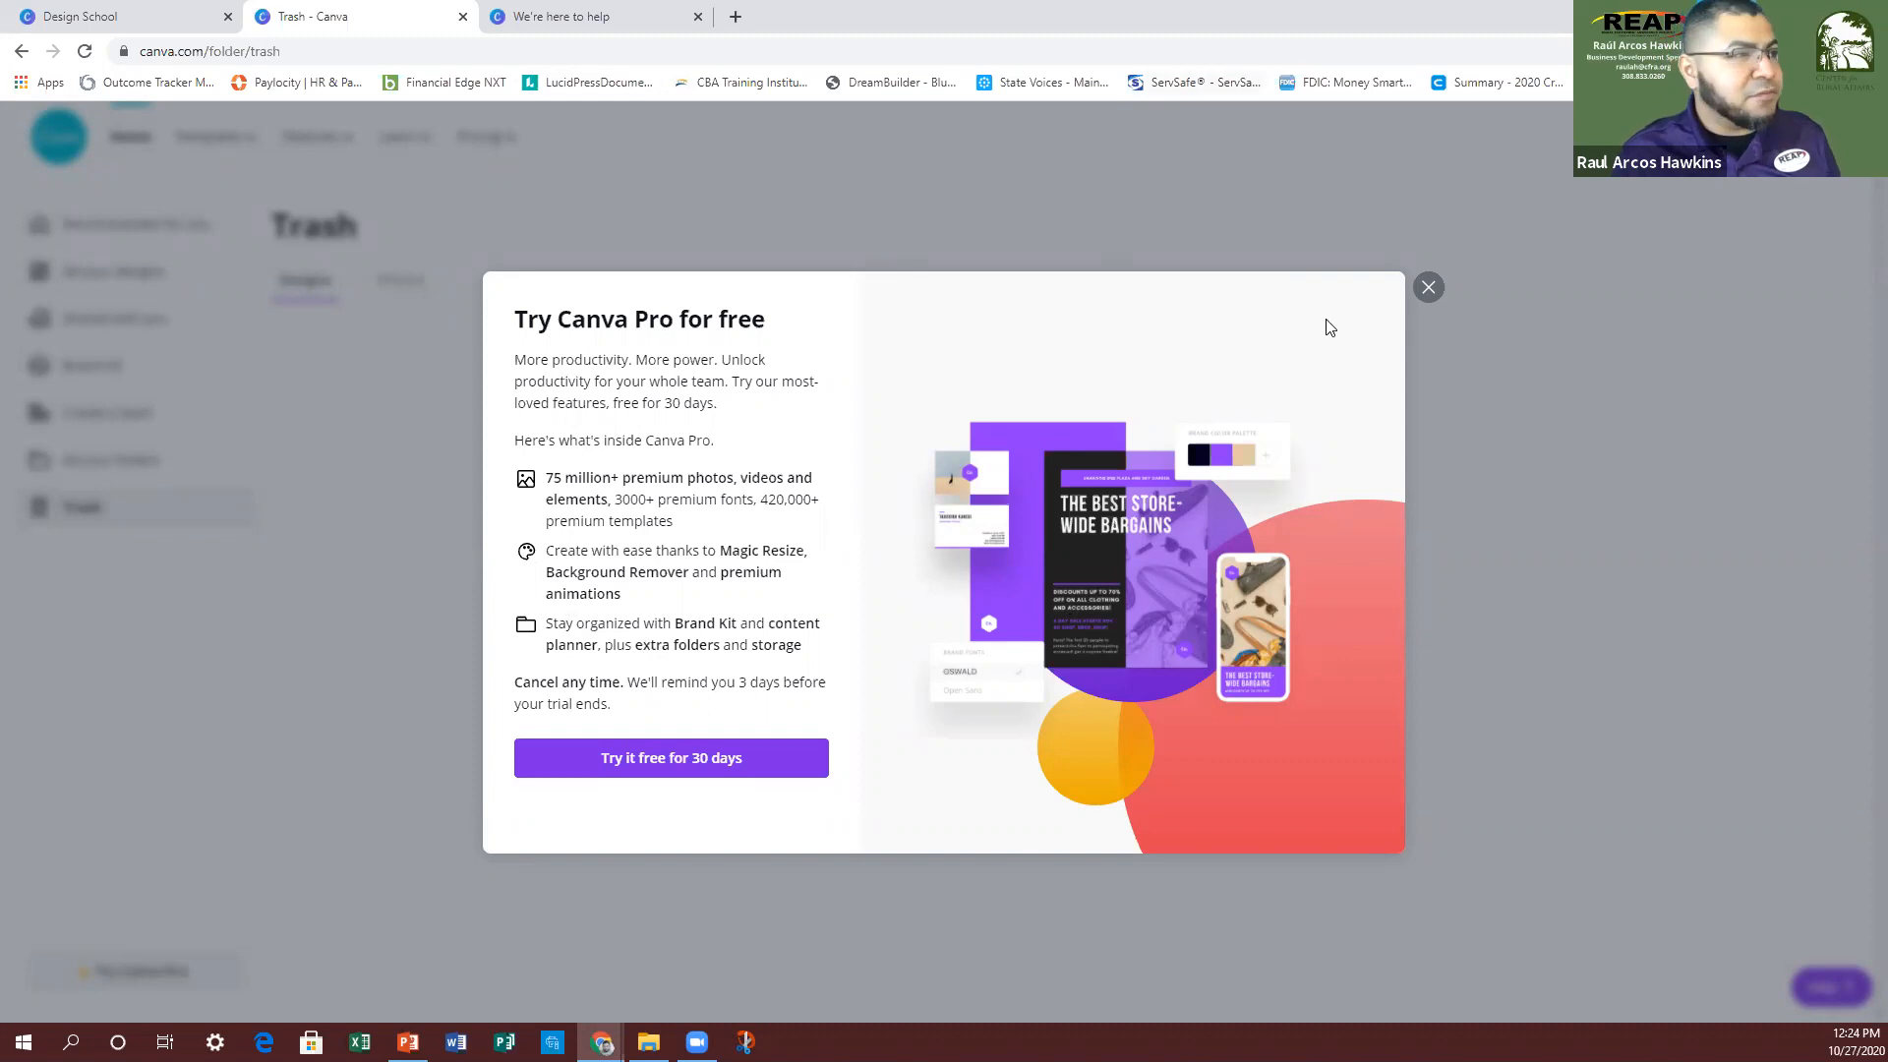
{"action": "left_click", "coordinate": [1429, 284]}
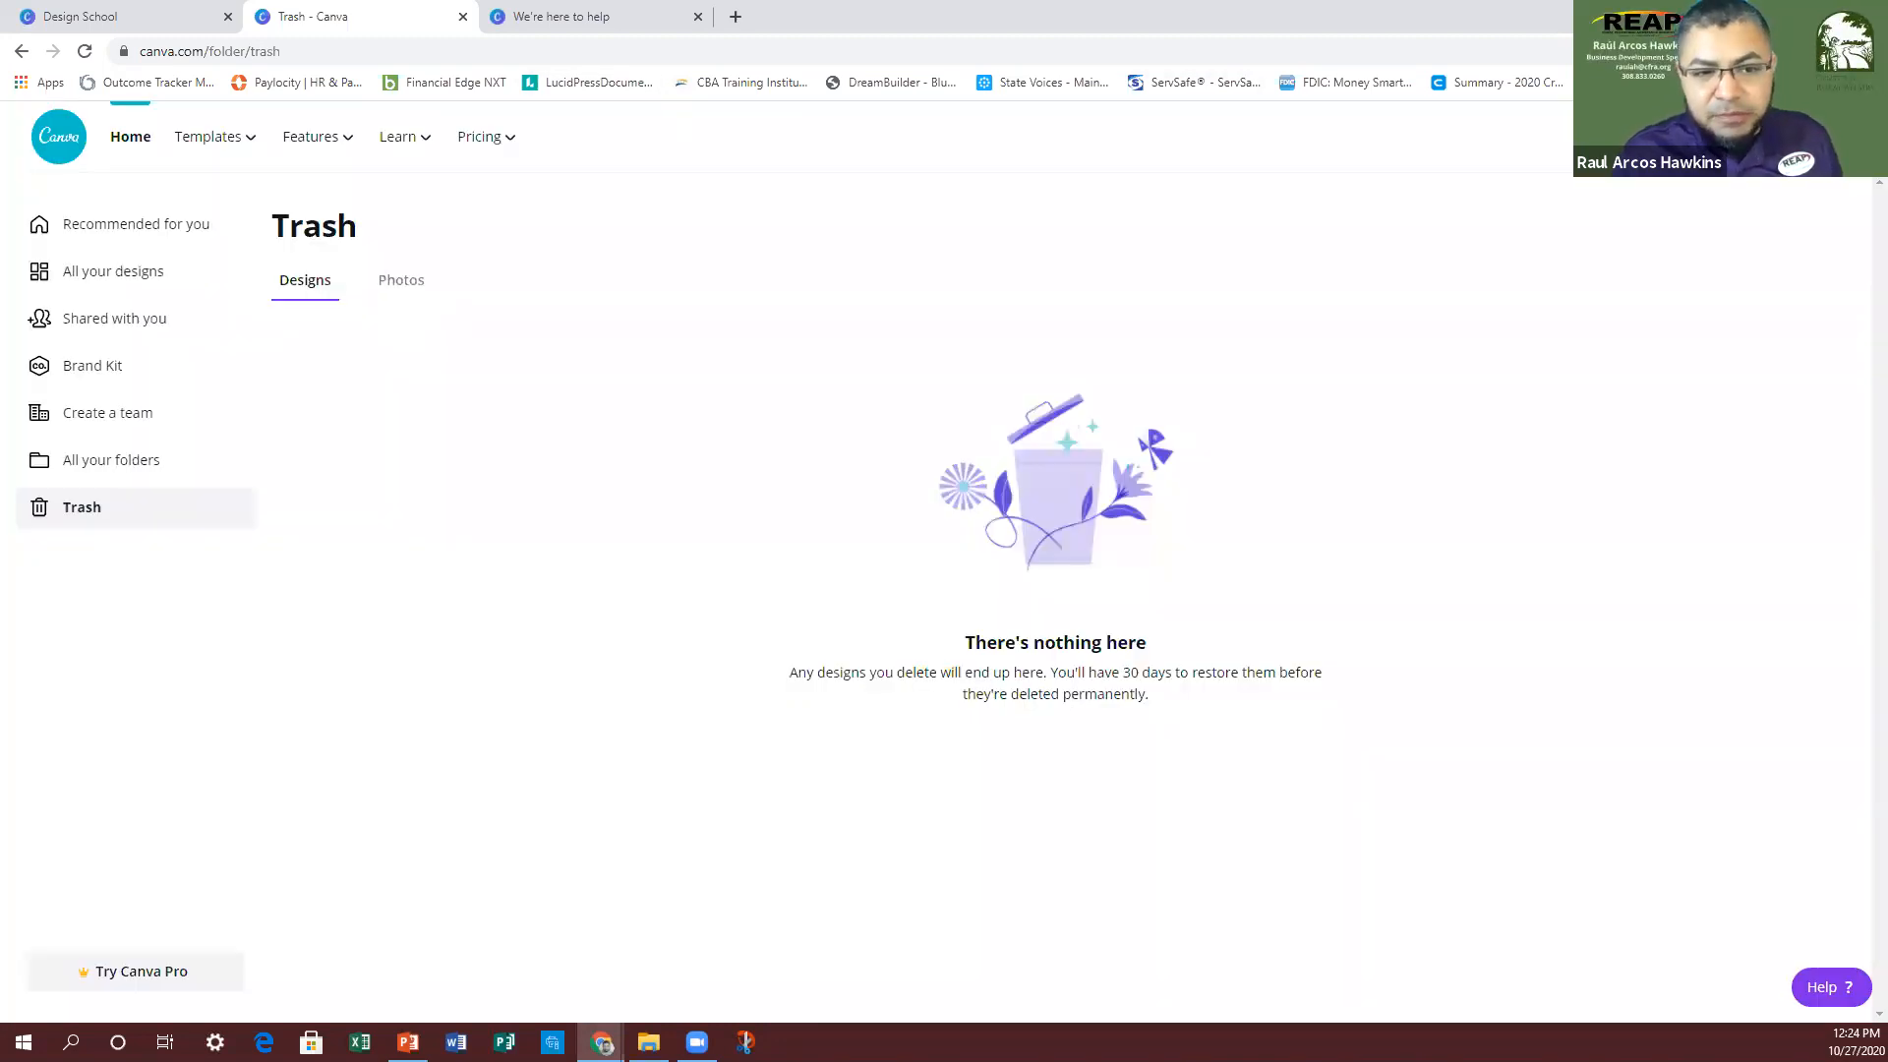
Step: Switch to PowerPoint and start the slide show from the current slide
{"action": "key", "text": "alt+Tab"}
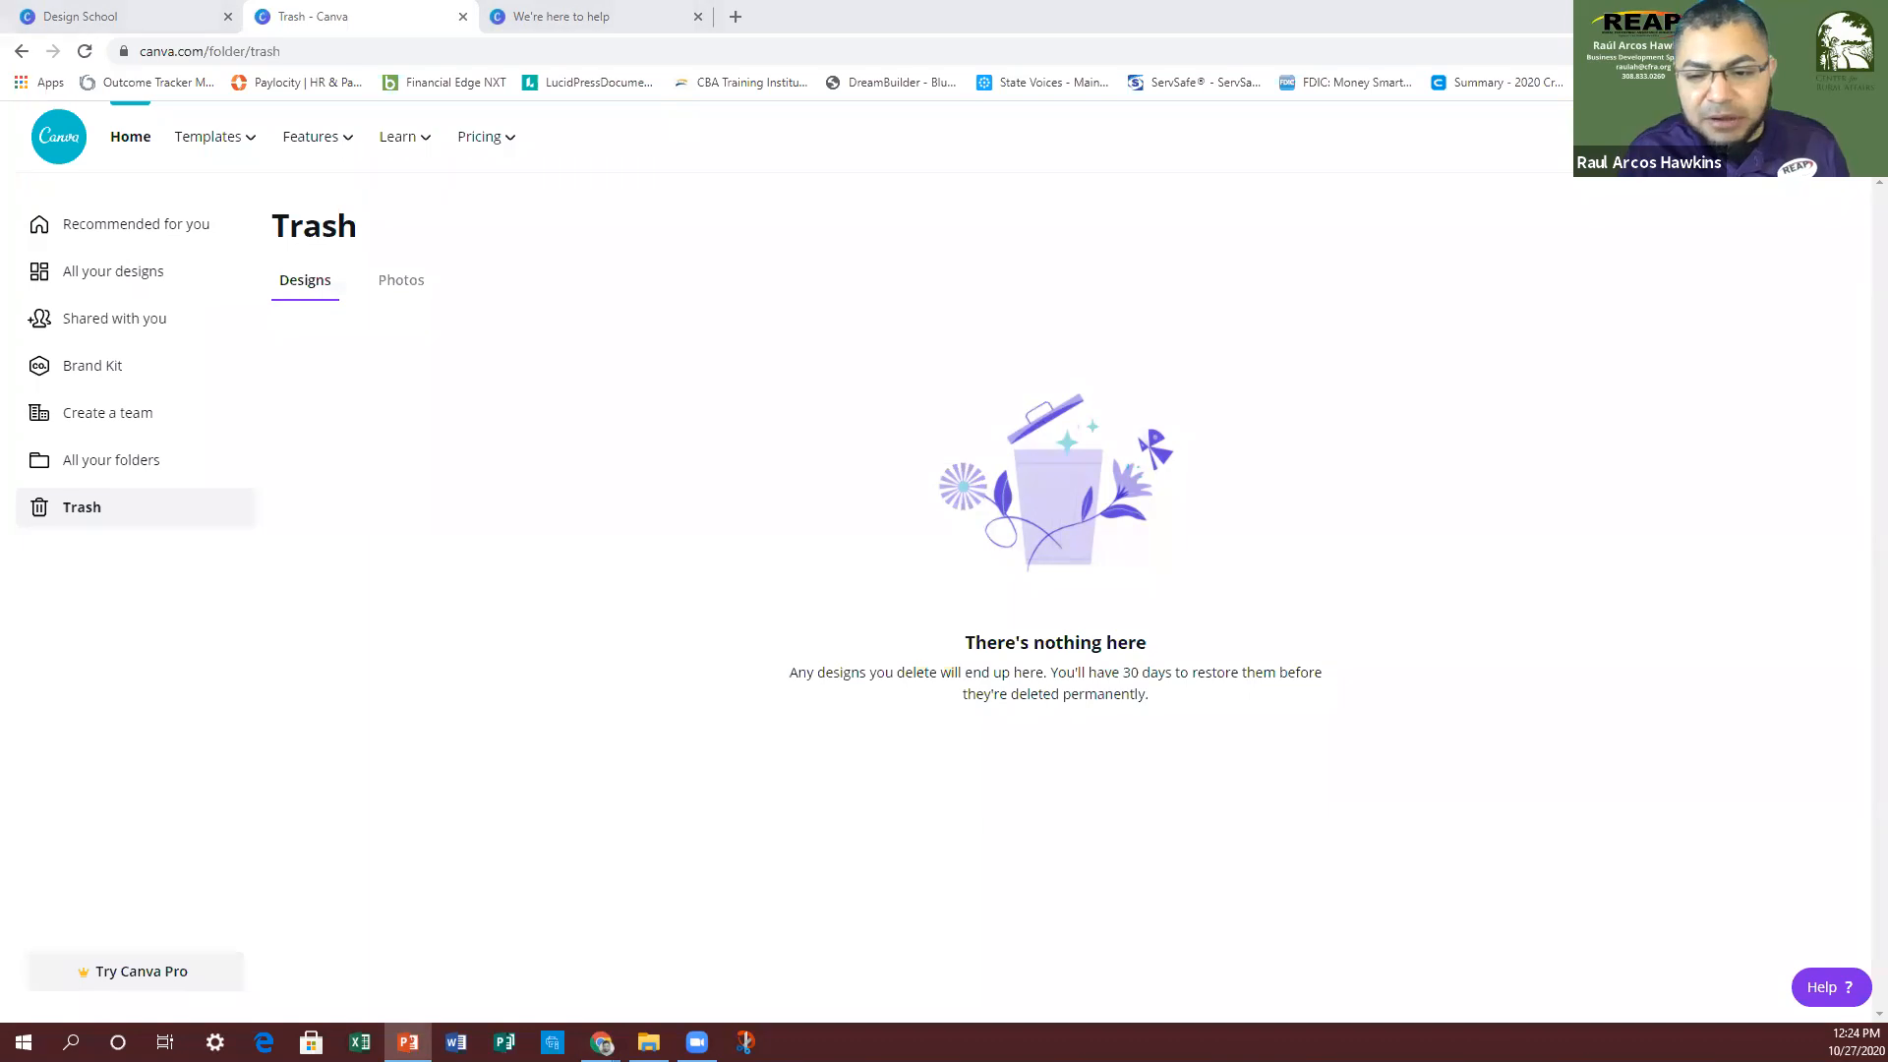
{"action": "key", "text": "shift+F5"}
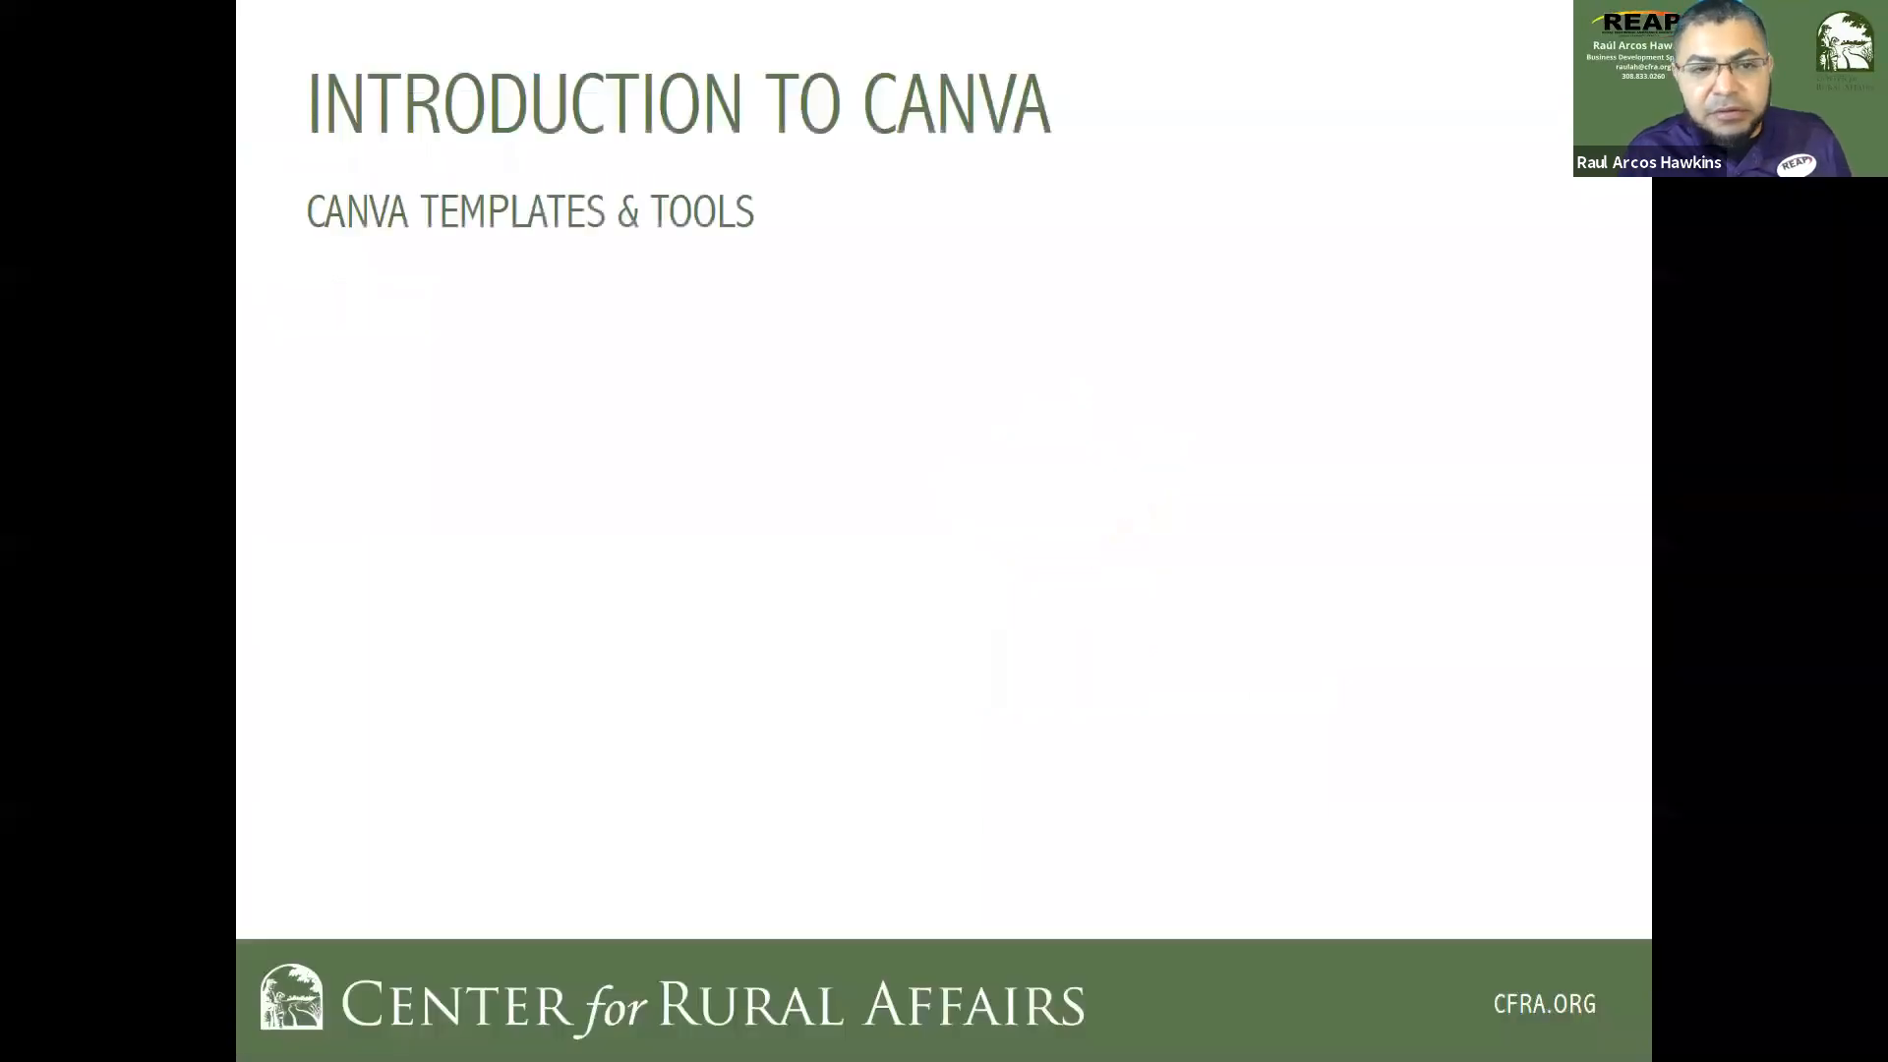
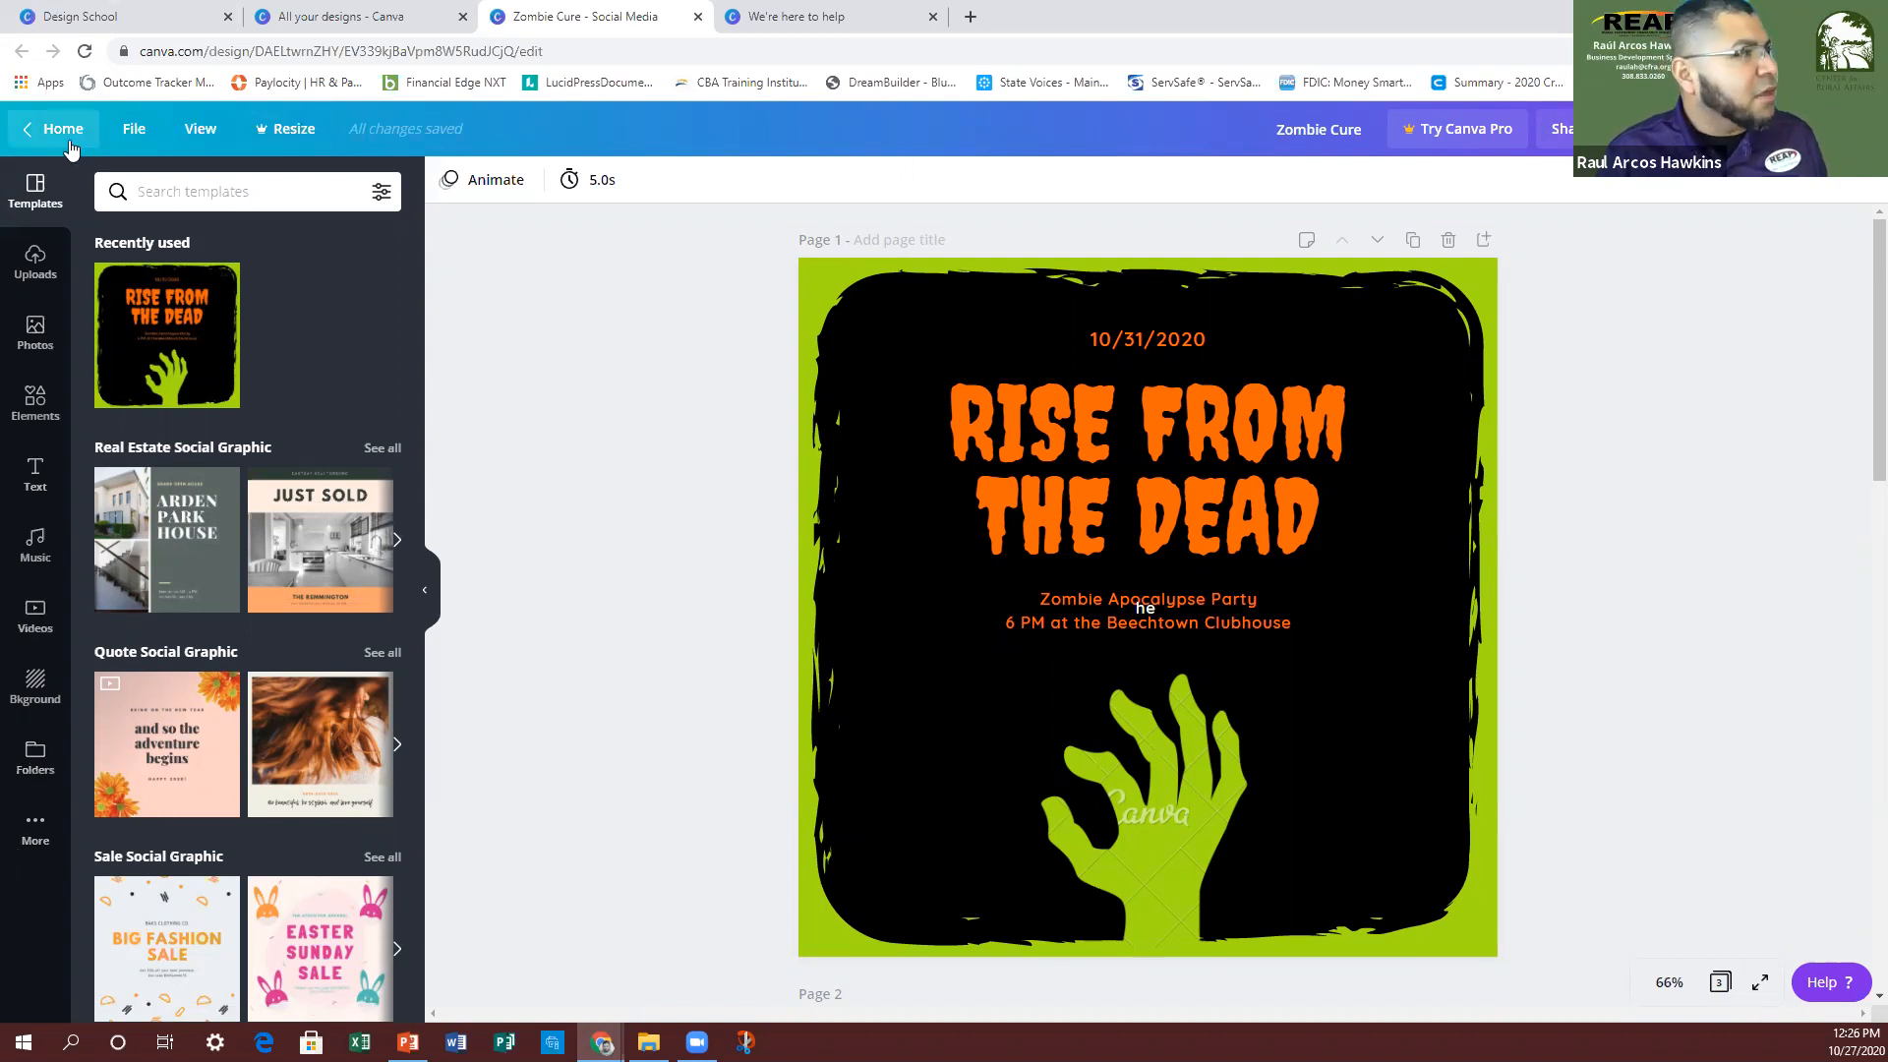
Step: Review the Zombie Cure design's file options, and select all elements on page 1 to inspect their copy, delete and layering options
{"action": "left_click", "coordinate": [135, 131]}
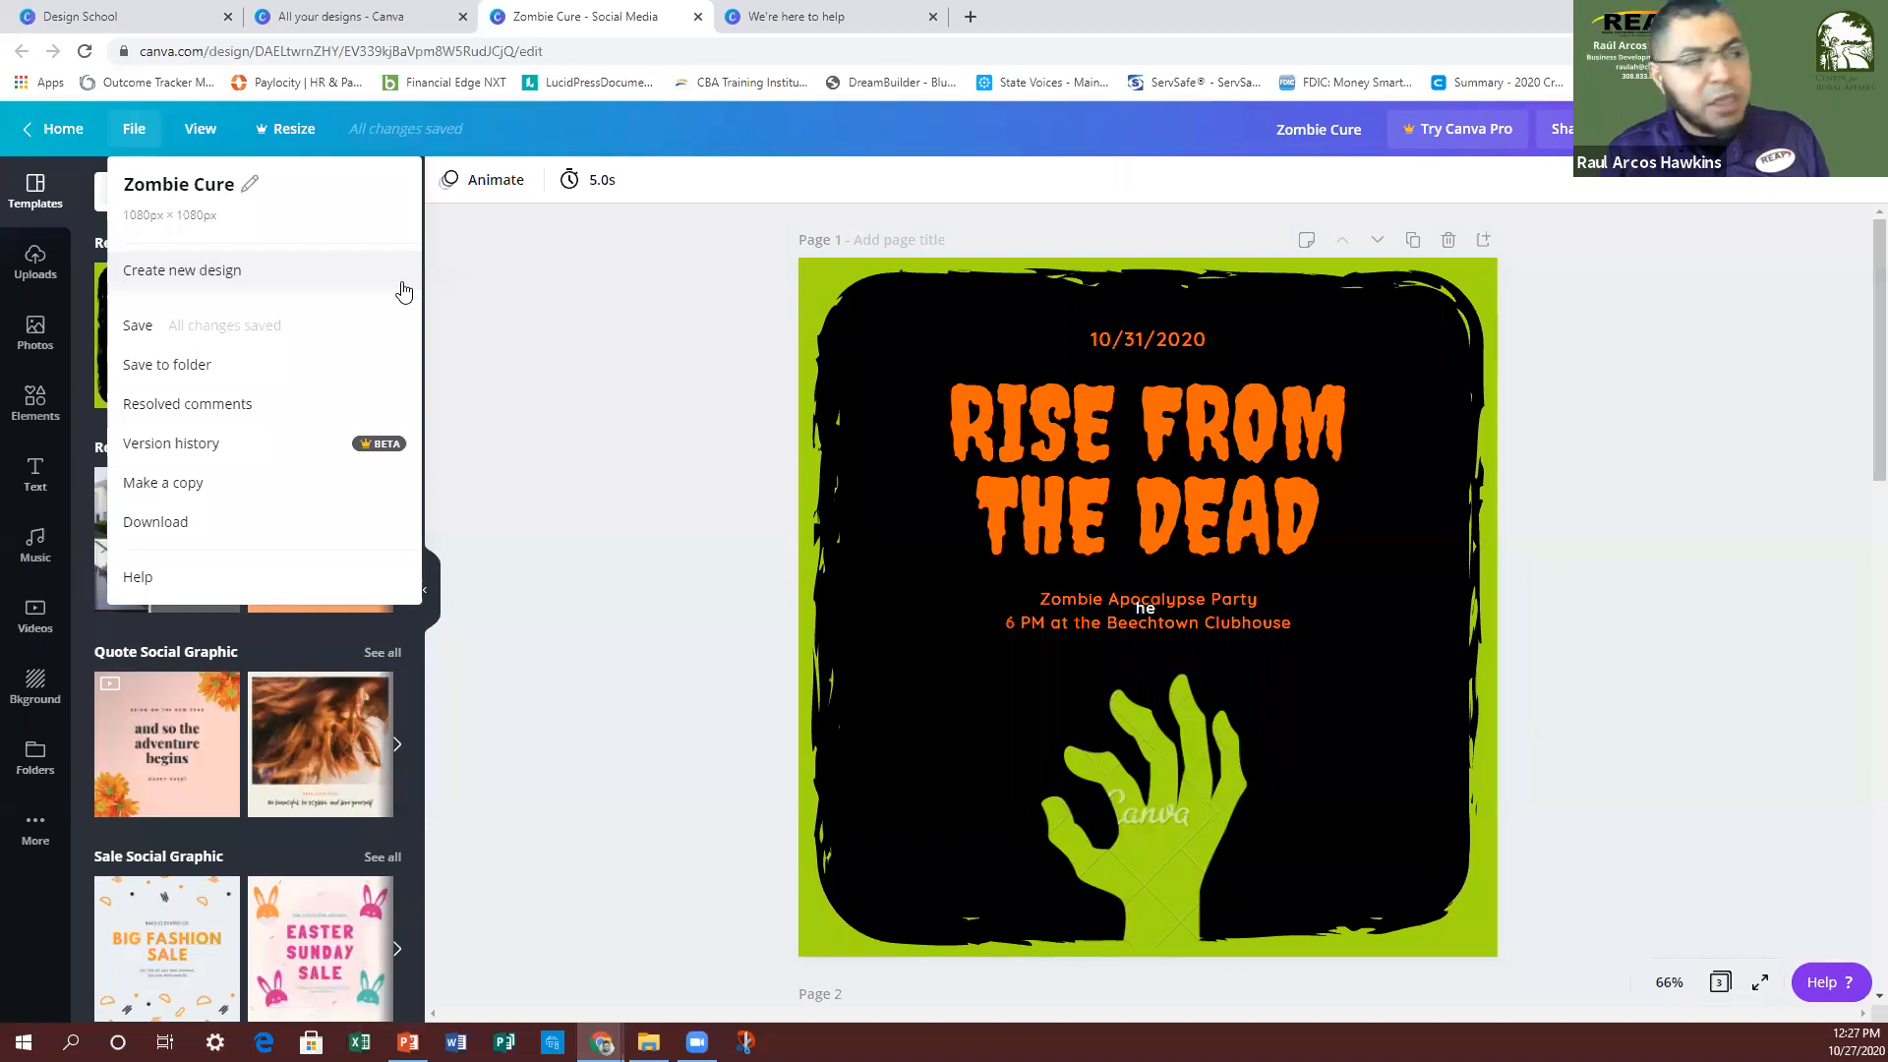
{"action": "left_click_drag", "start_coordinate": [1575, 976], "coordinate": [769, 240]}
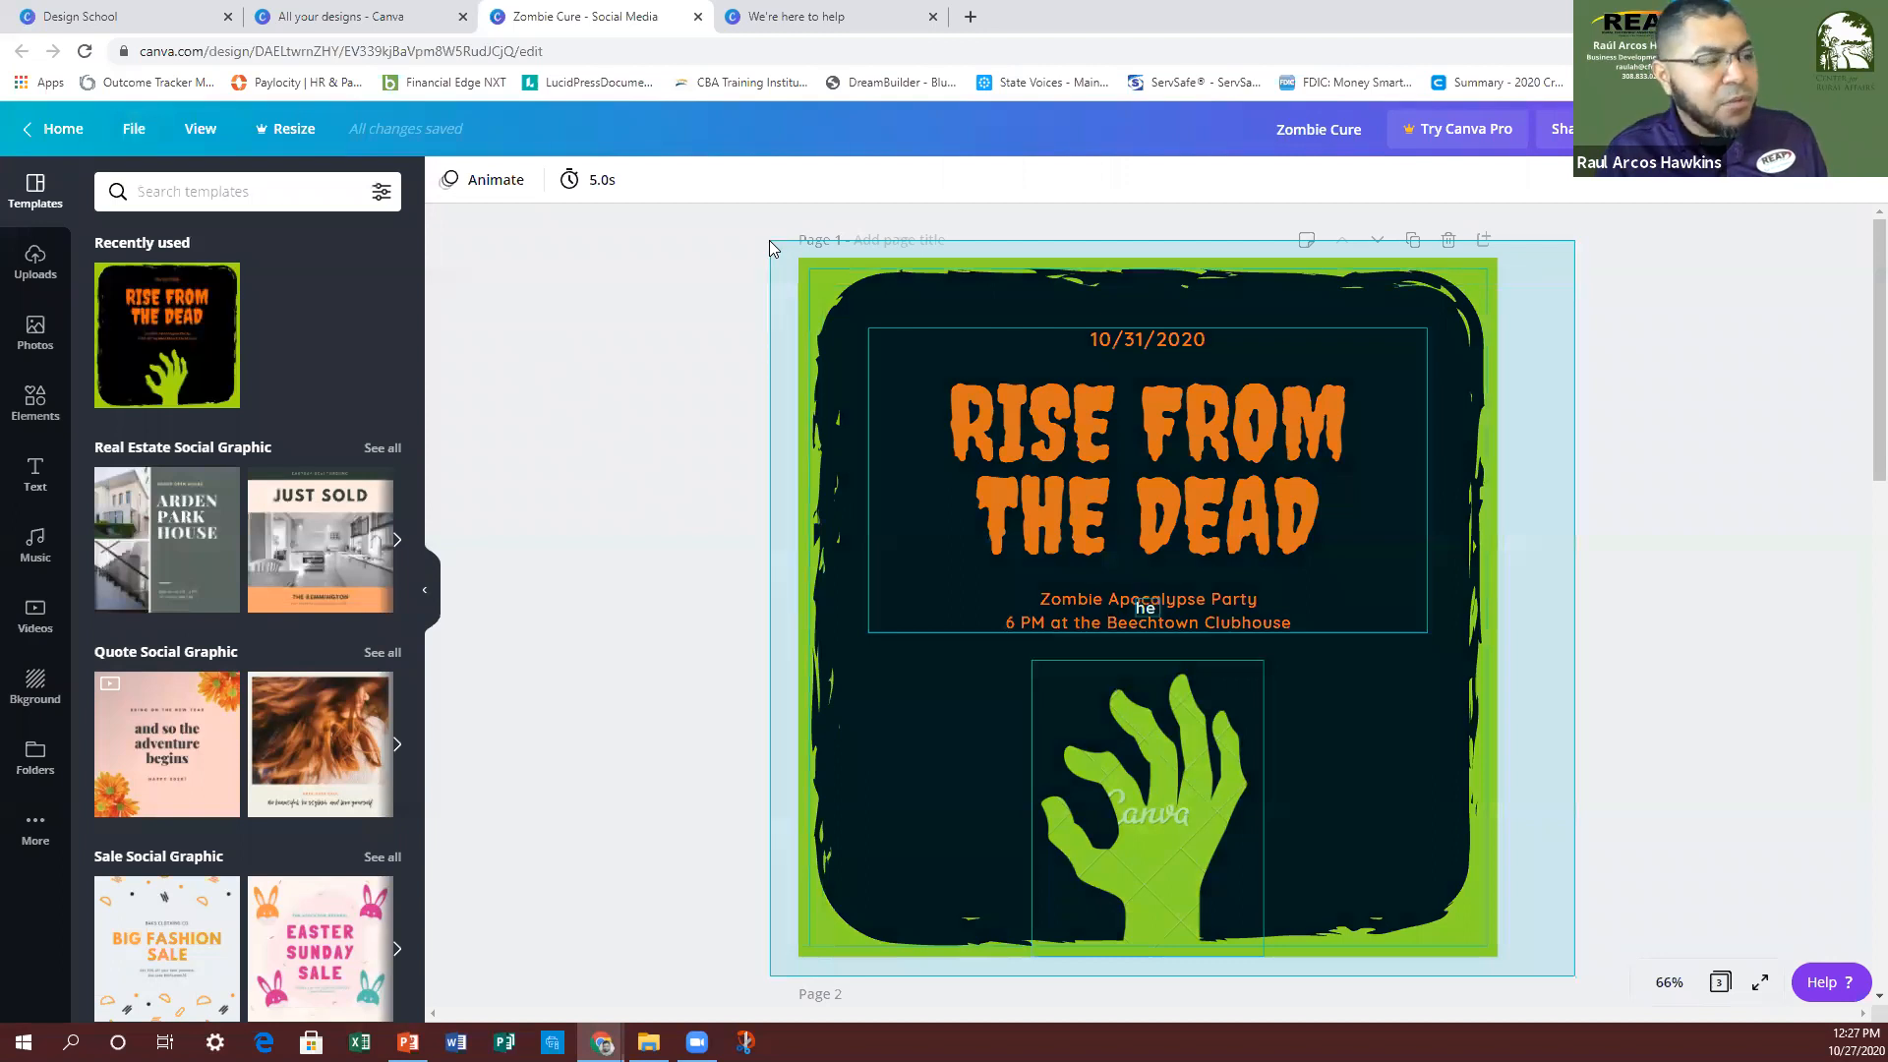
{"action": "left_click_drag", "start_coordinate": [769, 240], "coordinate": [765, 237]}
{"action": "right_click", "coordinate": [1044, 330]}
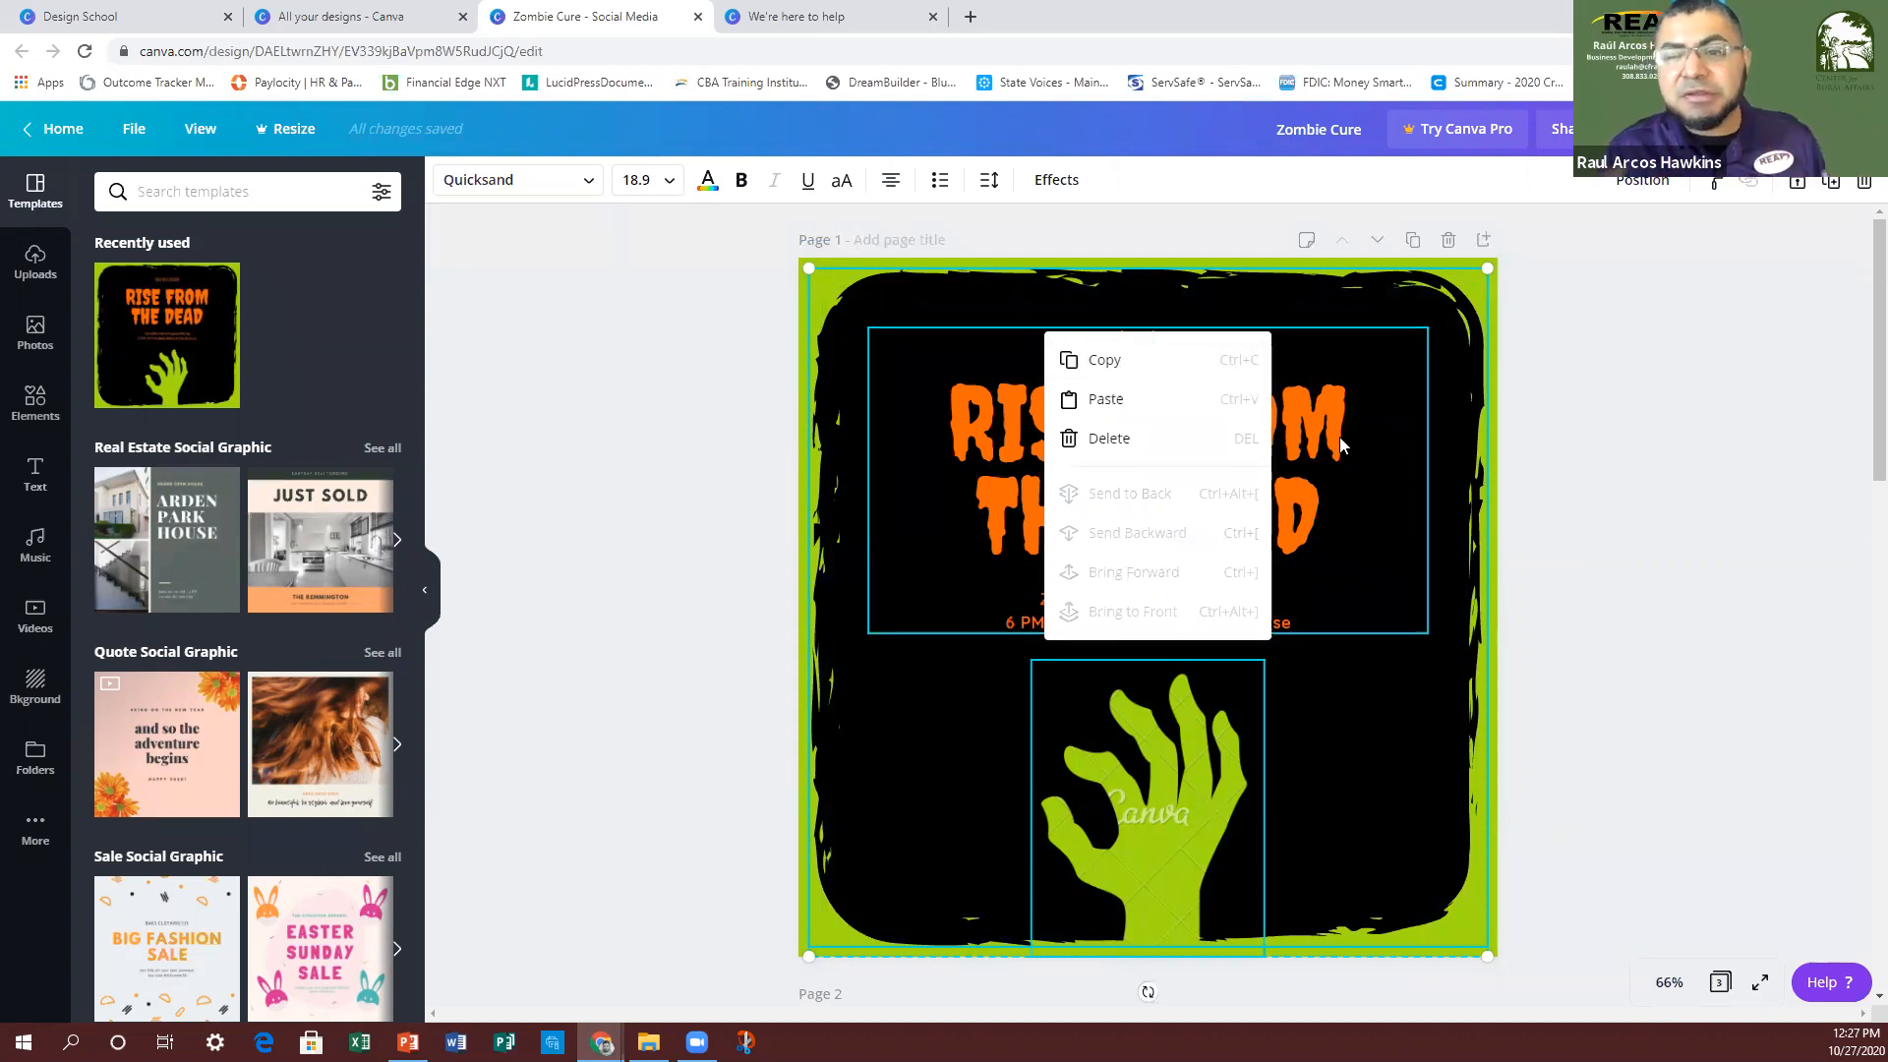
{"action": "left_click_drag", "start_coordinate": [1770, 536], "coordinate": [1558, 506]}
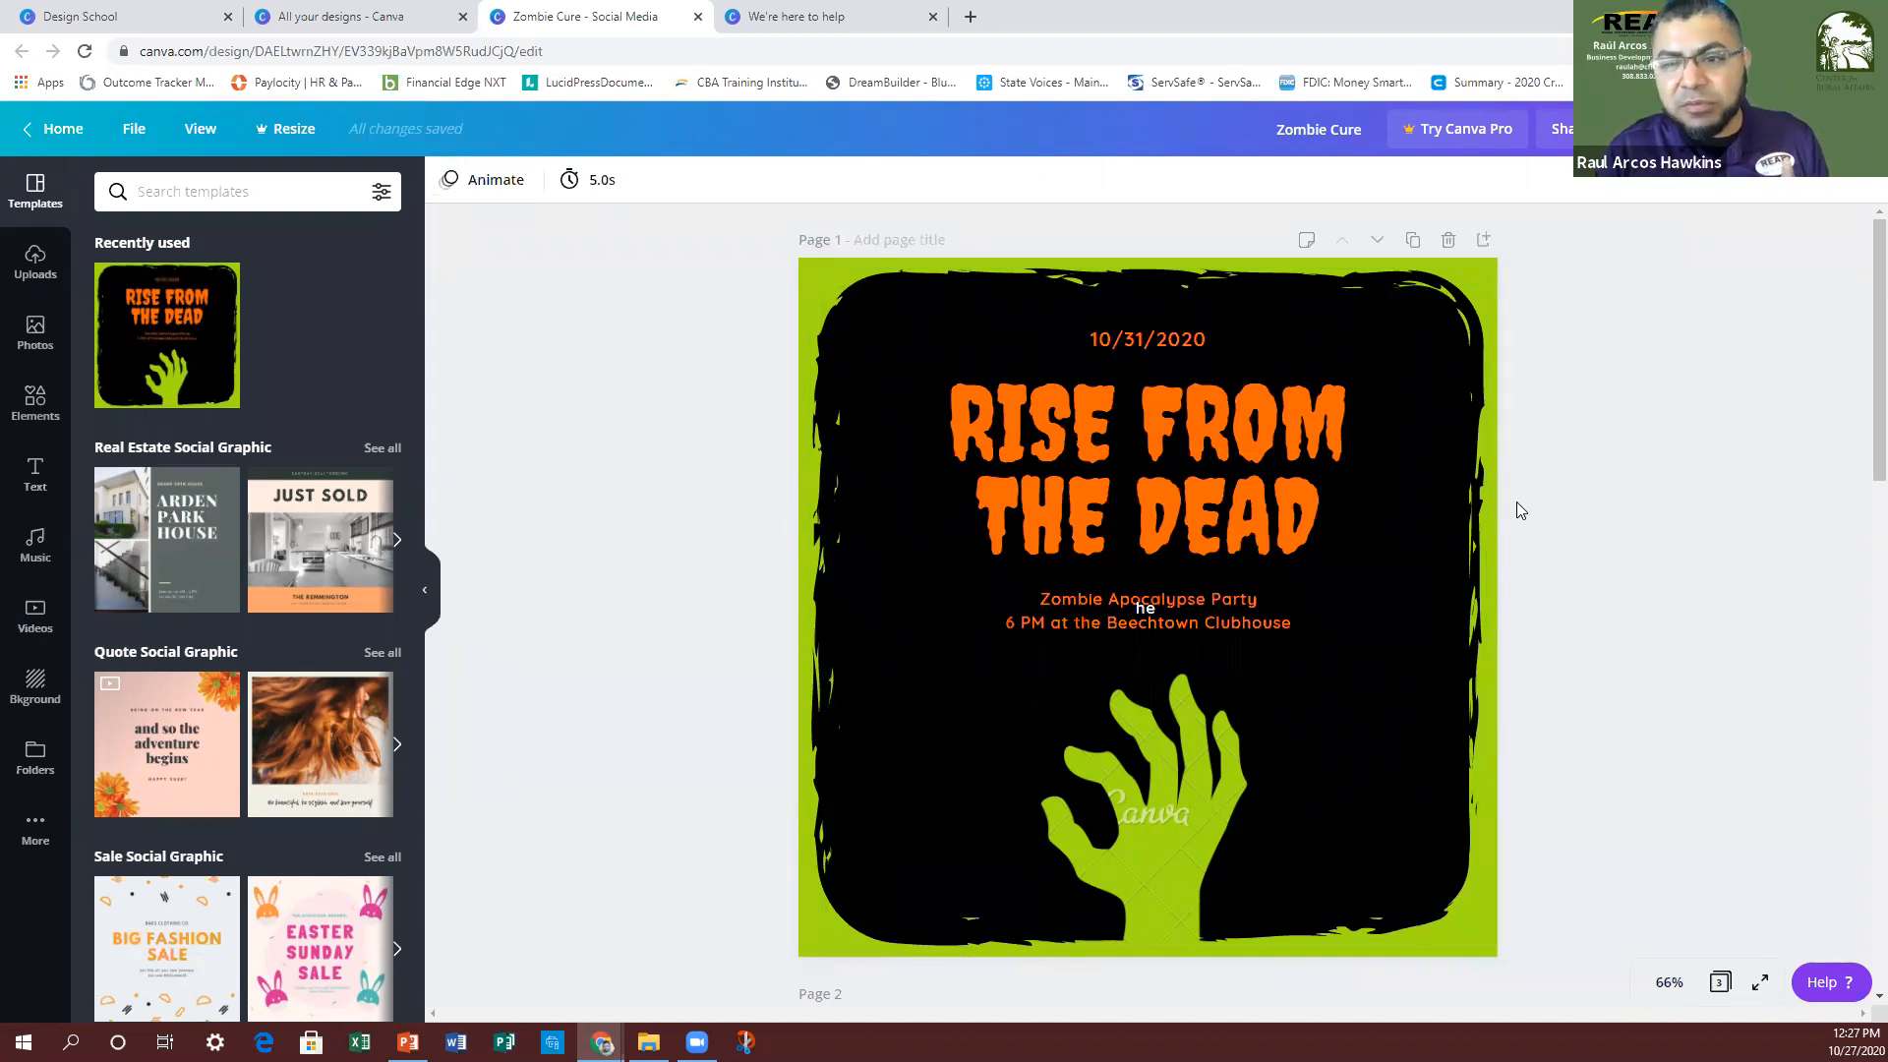
Step: Review the design's file options again and the available page view and guide display options
{"action": "left_click", "coordinate": [133, 128]}
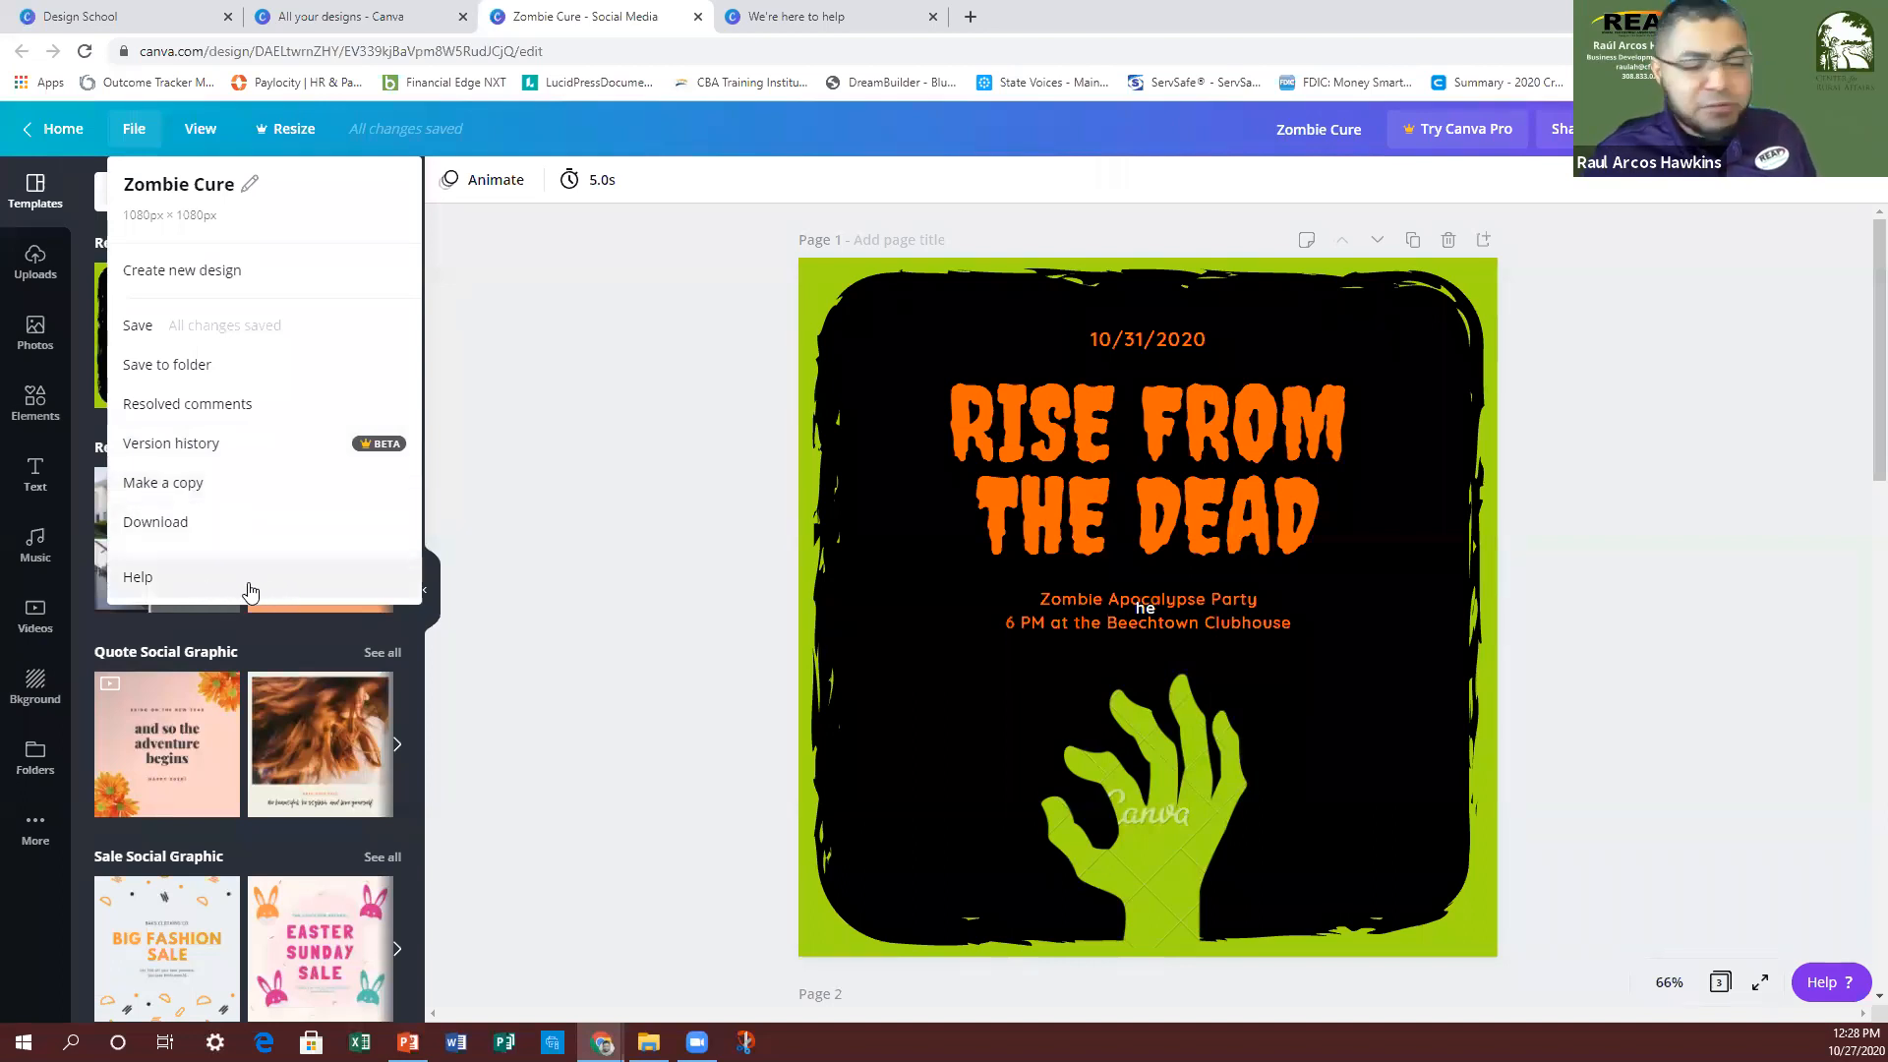
{"action": "left_click", "coordinate": [186, 139]}
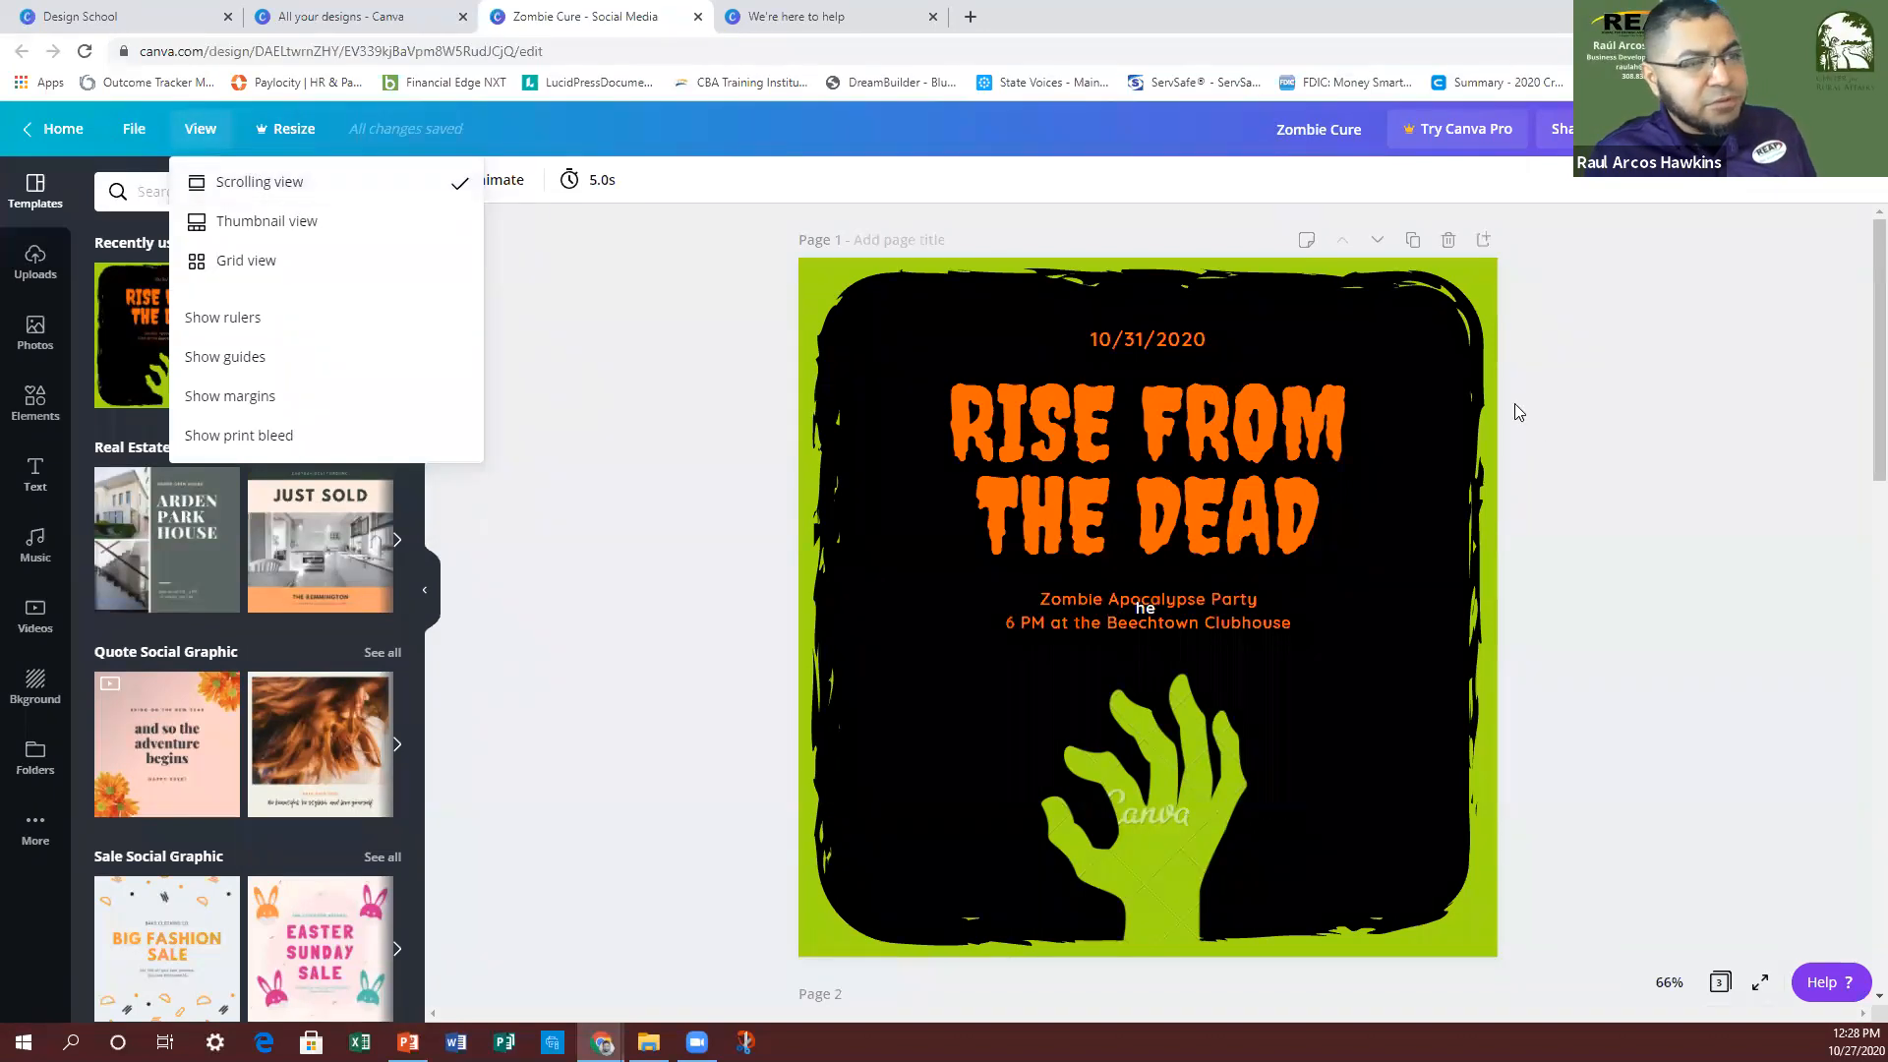
{"action": "scroll", "coordinate": [1583, 492], "scroll_direction": "down", "scroll_amount": 6}
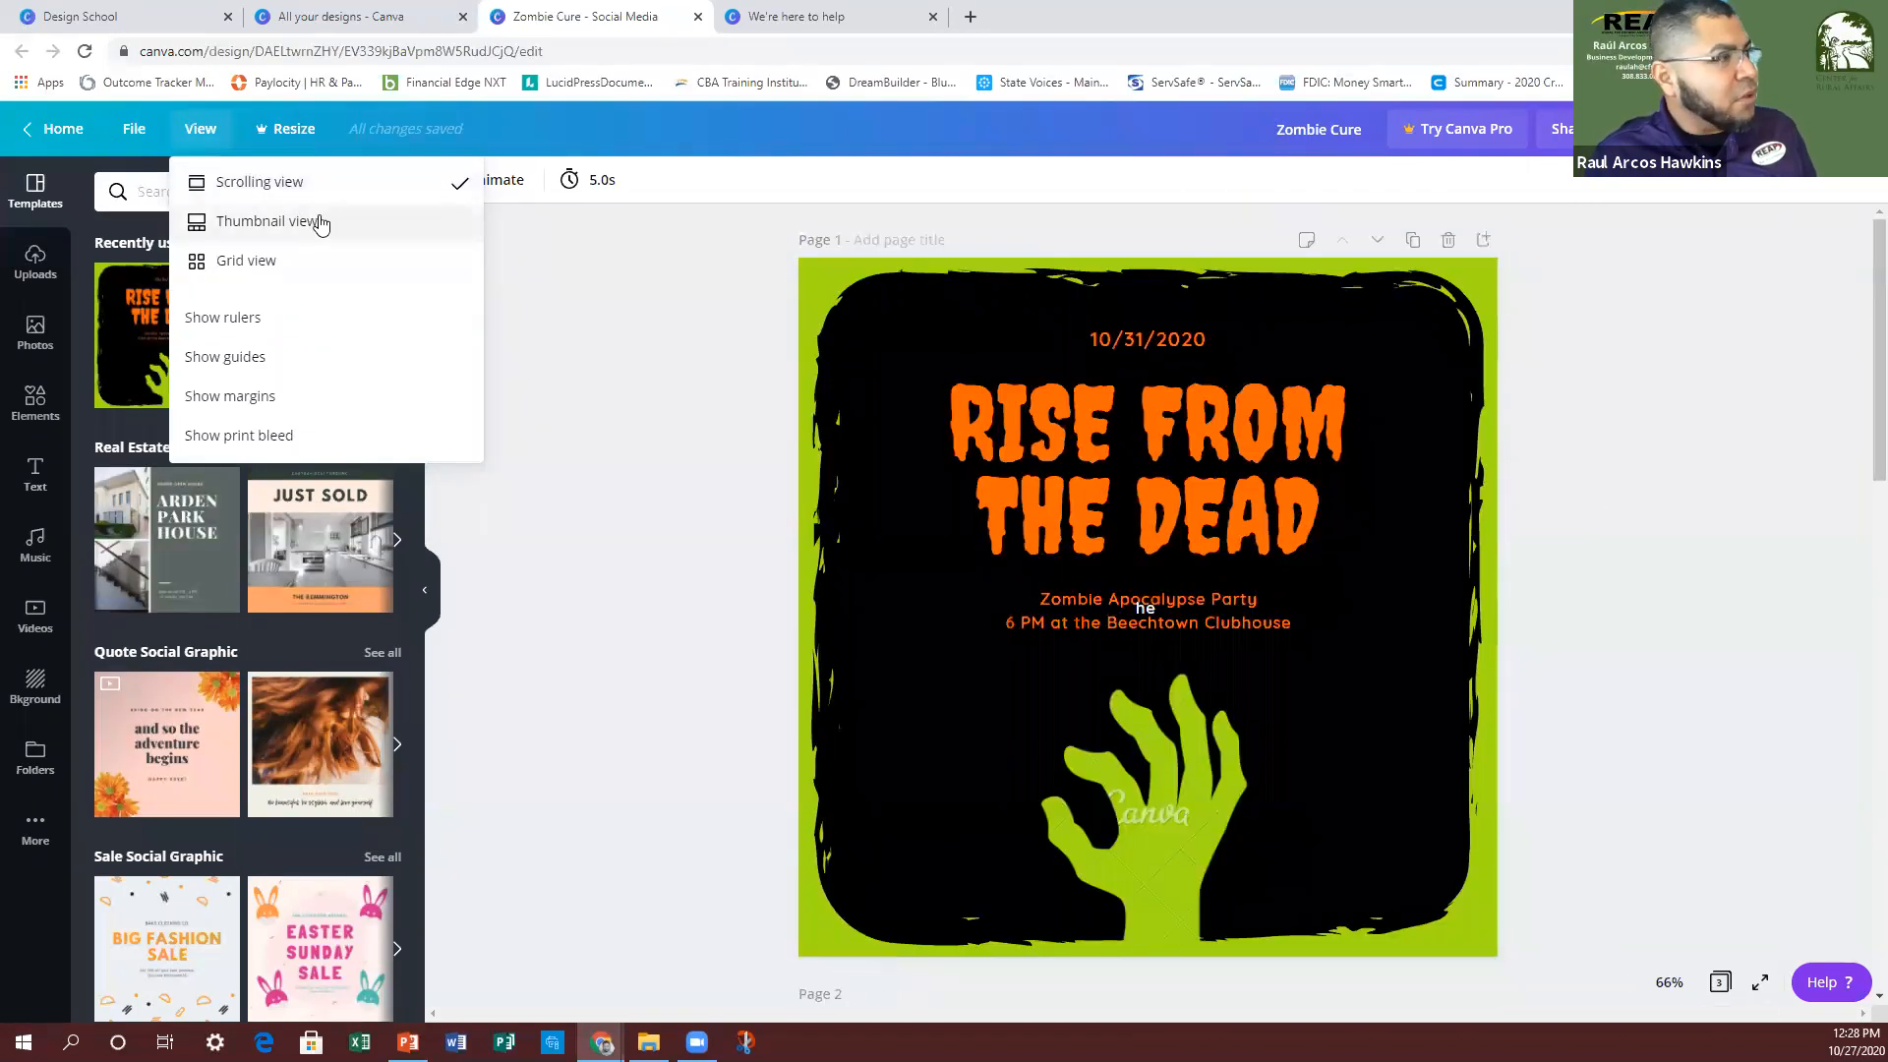
Step: Try the thumbnail, grid and scrolling page views of the design, and leave it in thumbnail view
{"action": "left_click", "coordinate": [315, 221]}
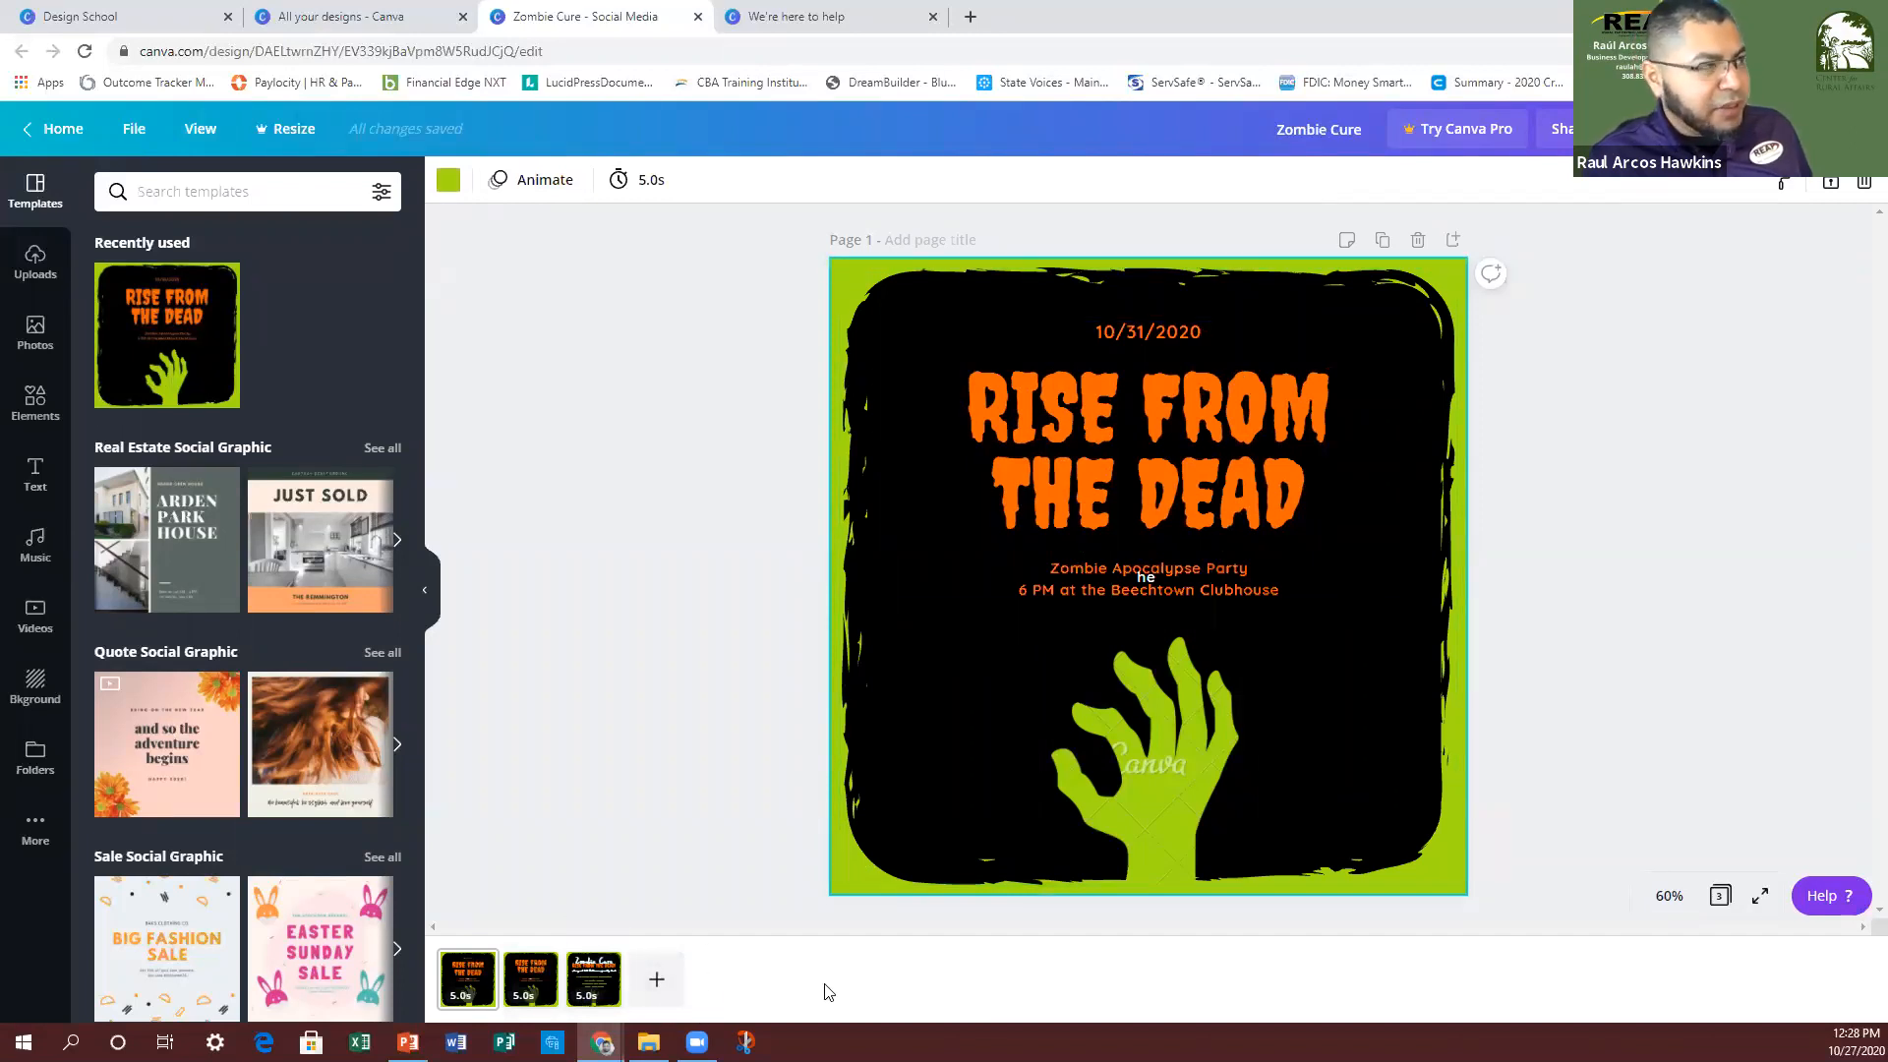
{"action": "left_click", "coordinate": [199, 129]}
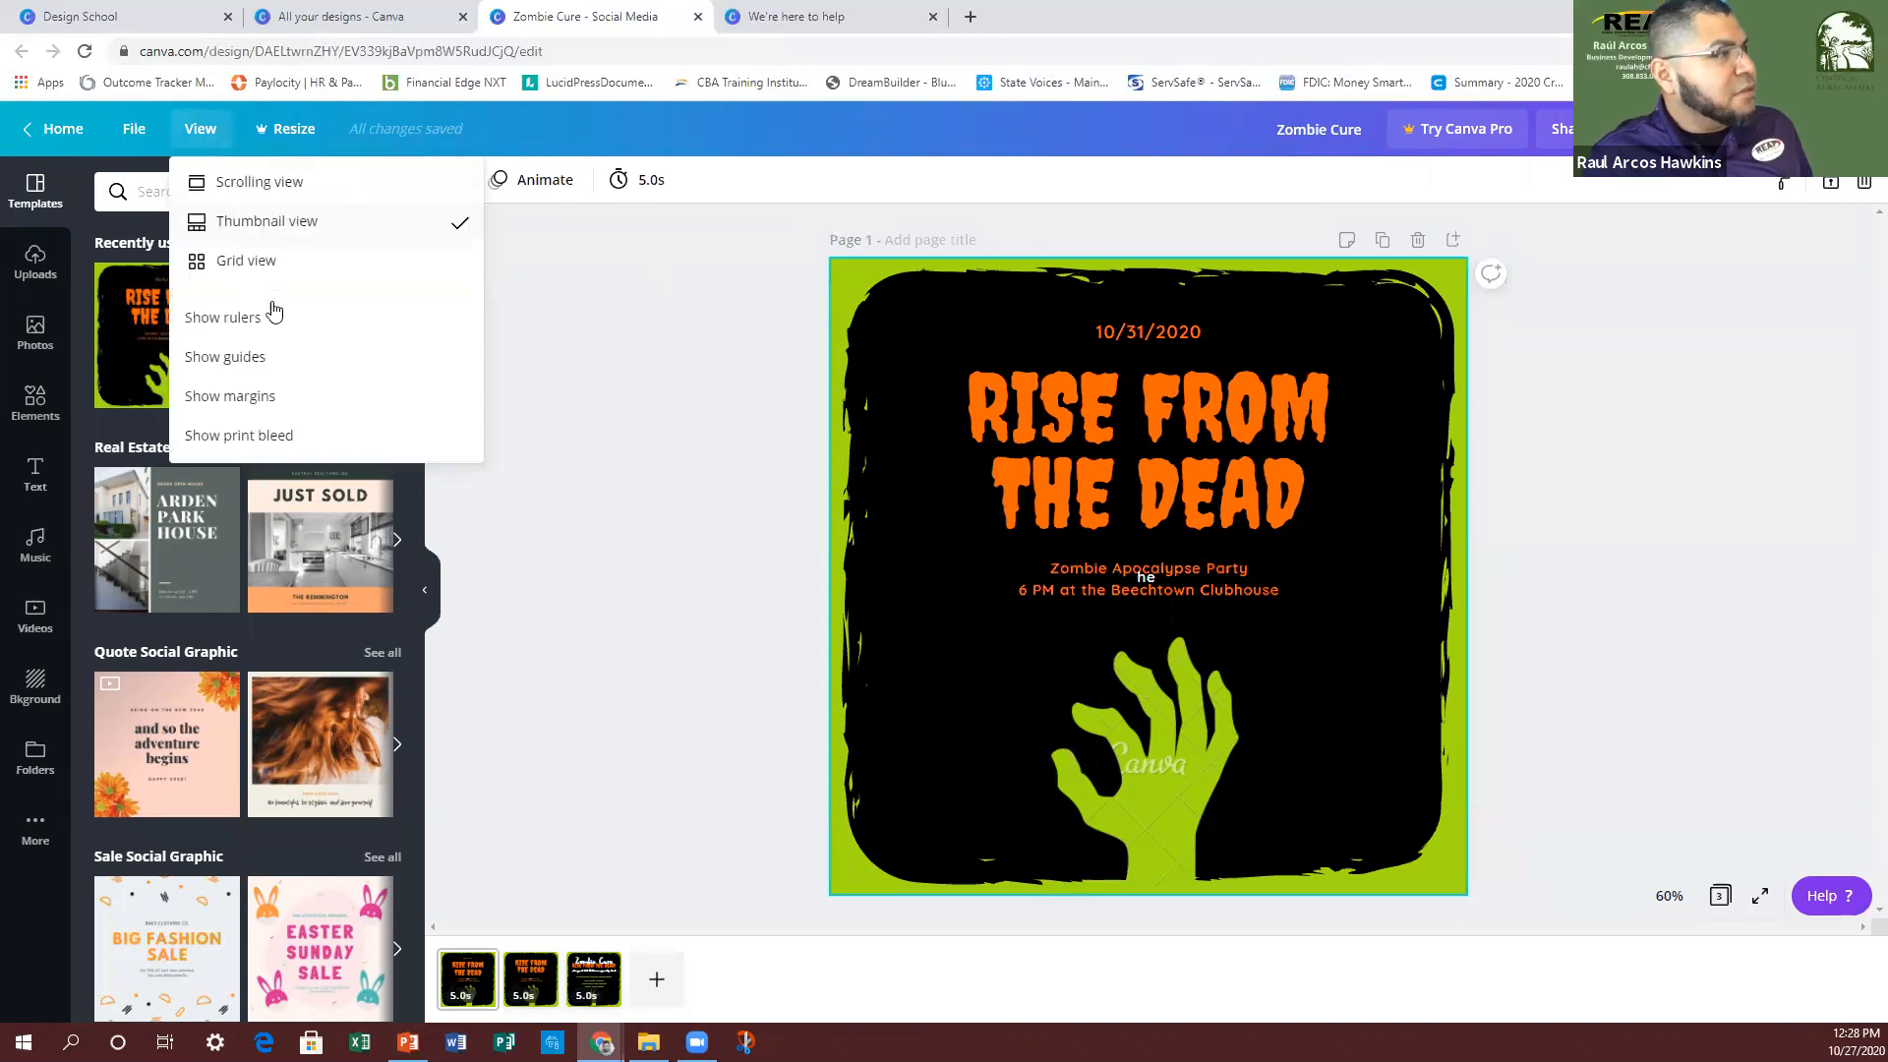
{"action": "left_click", "coordinate": [268, 265]}
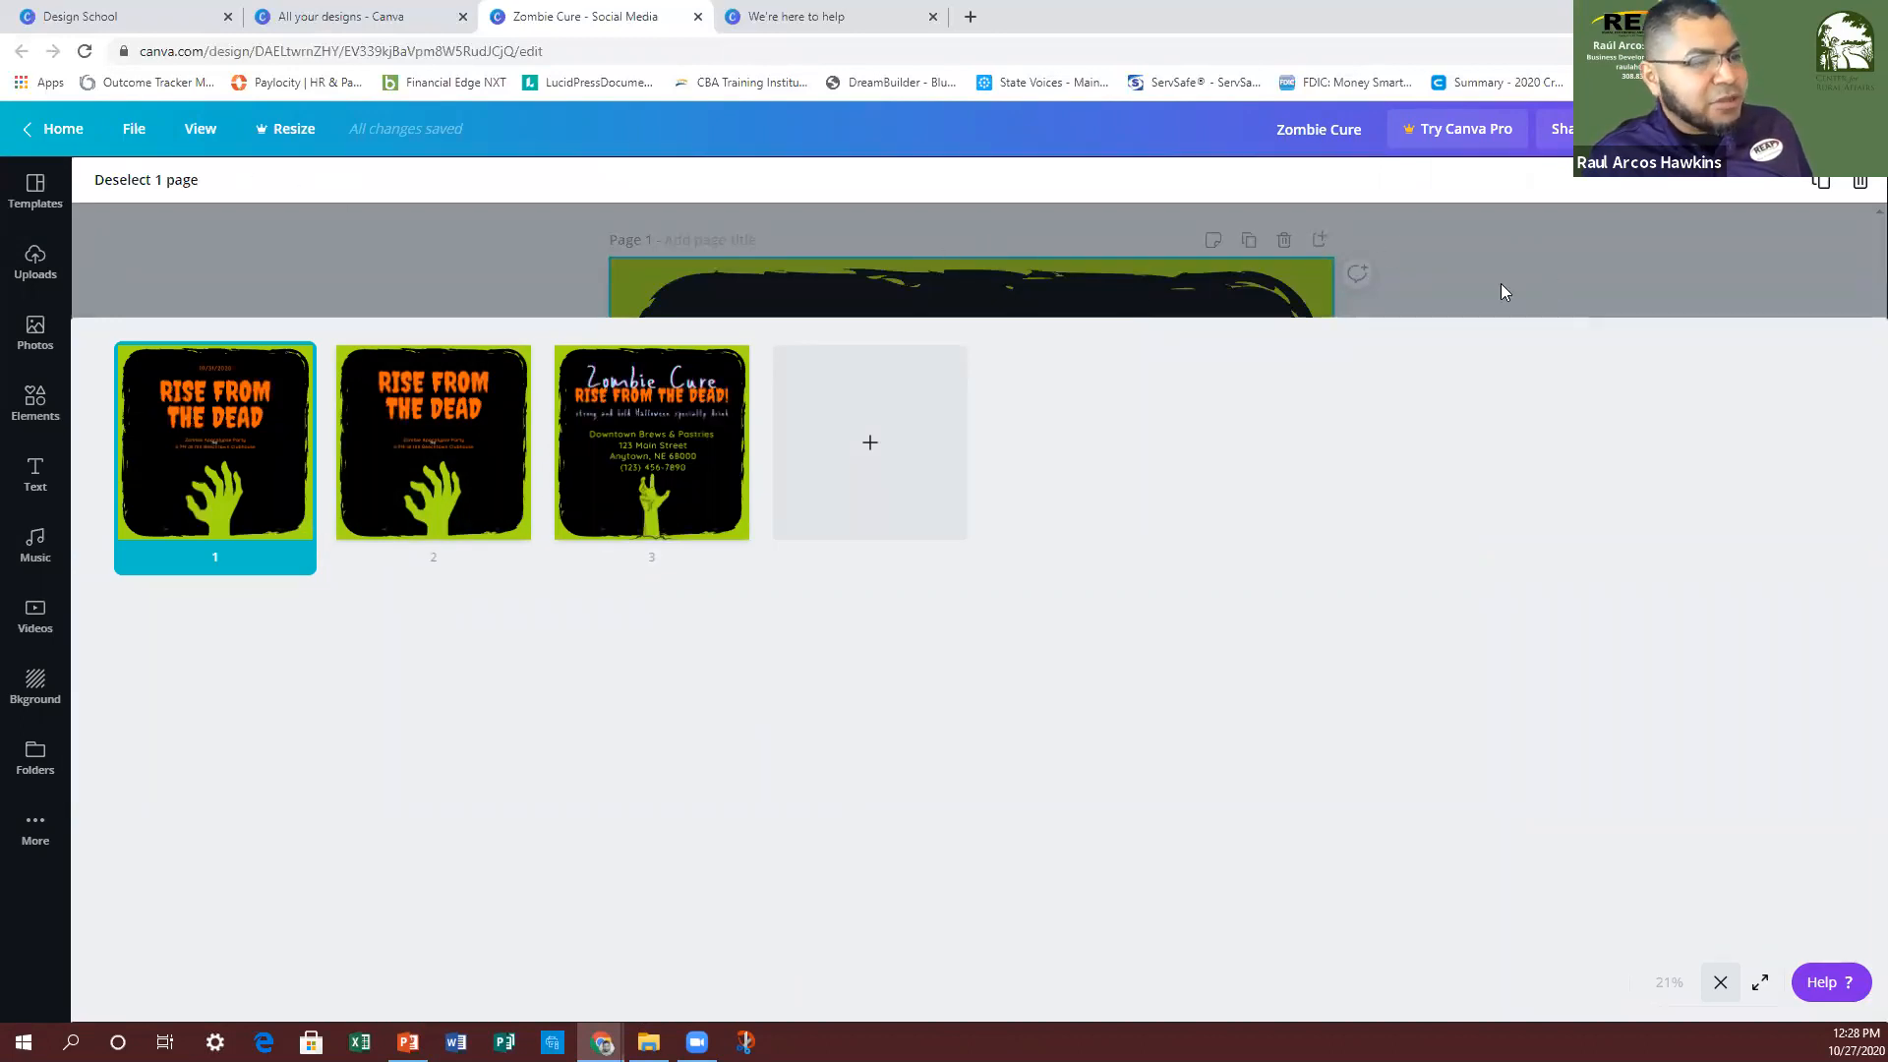
{"action": "left_click", "coordinate": [199, 128]}
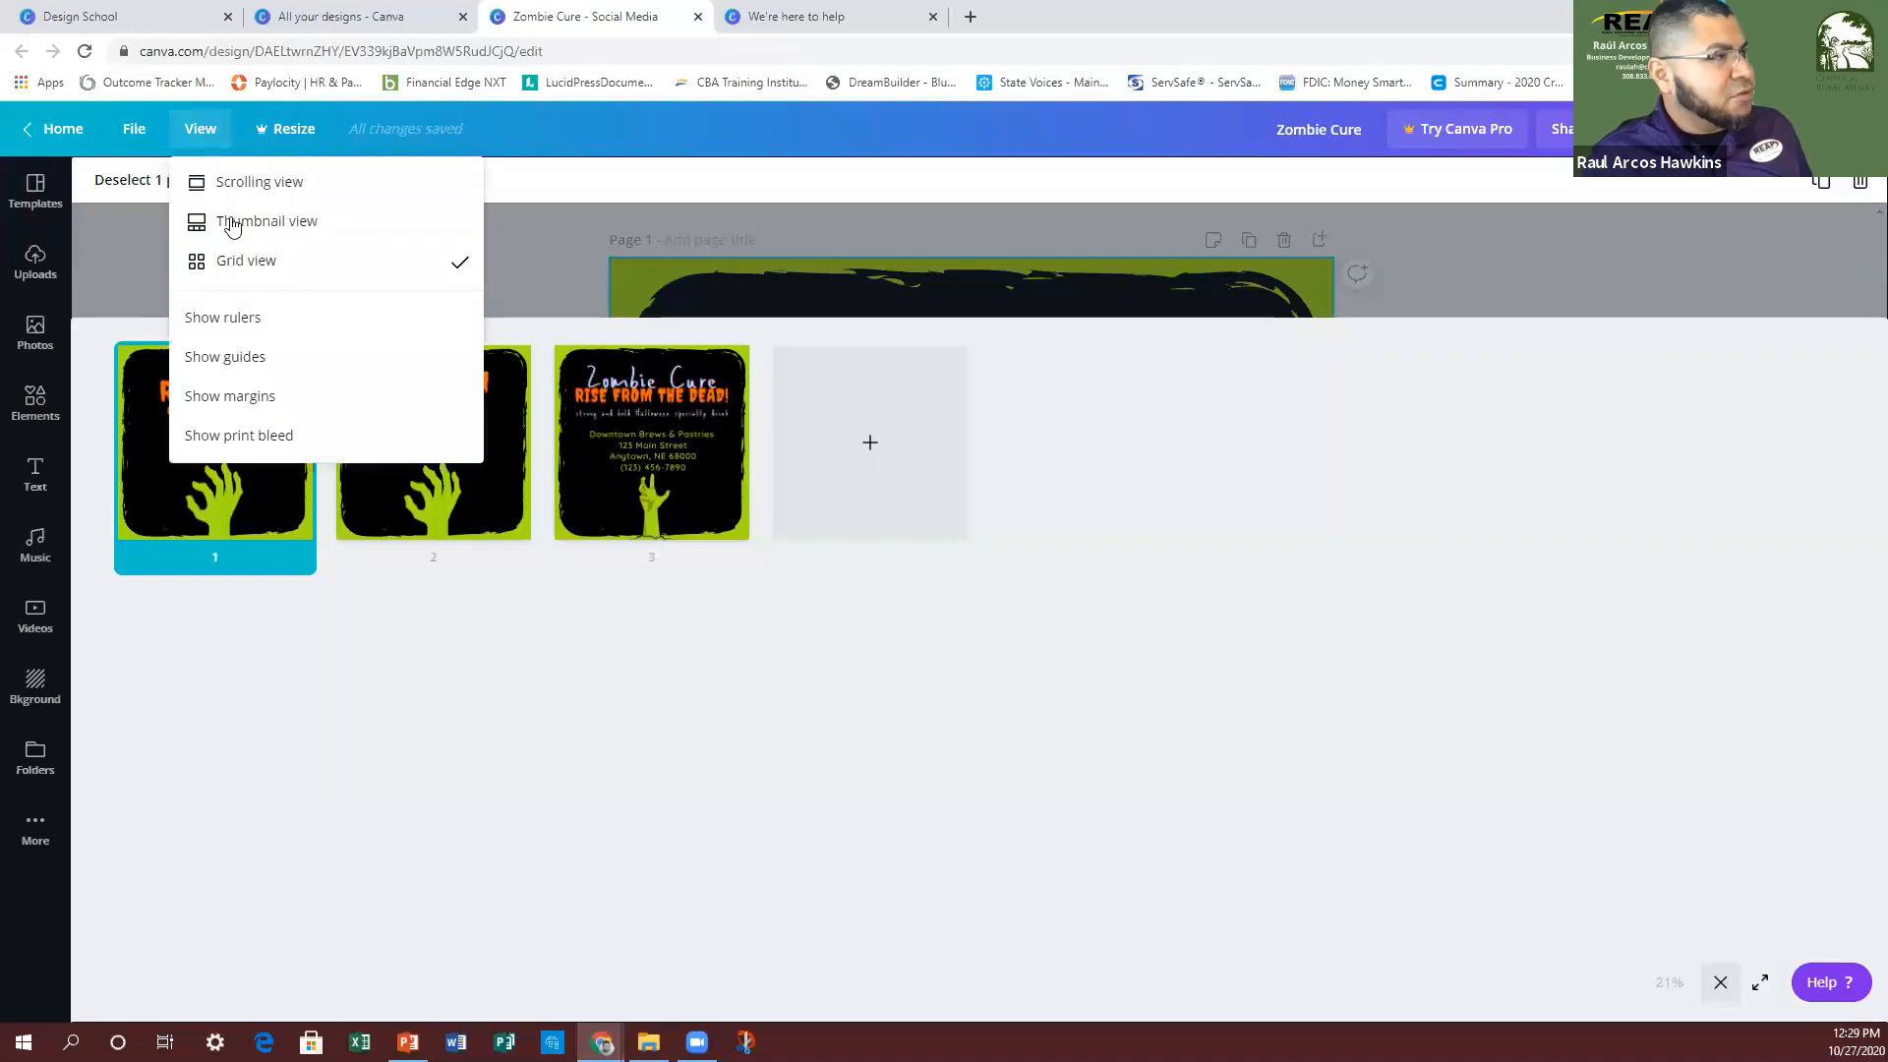
{"action": "left_click", "coordinate": [239, 177]}
{"action": "left_click", "coordinate": [199, 129]}
{"action": "left_click", "coordinate": [250, 224]}
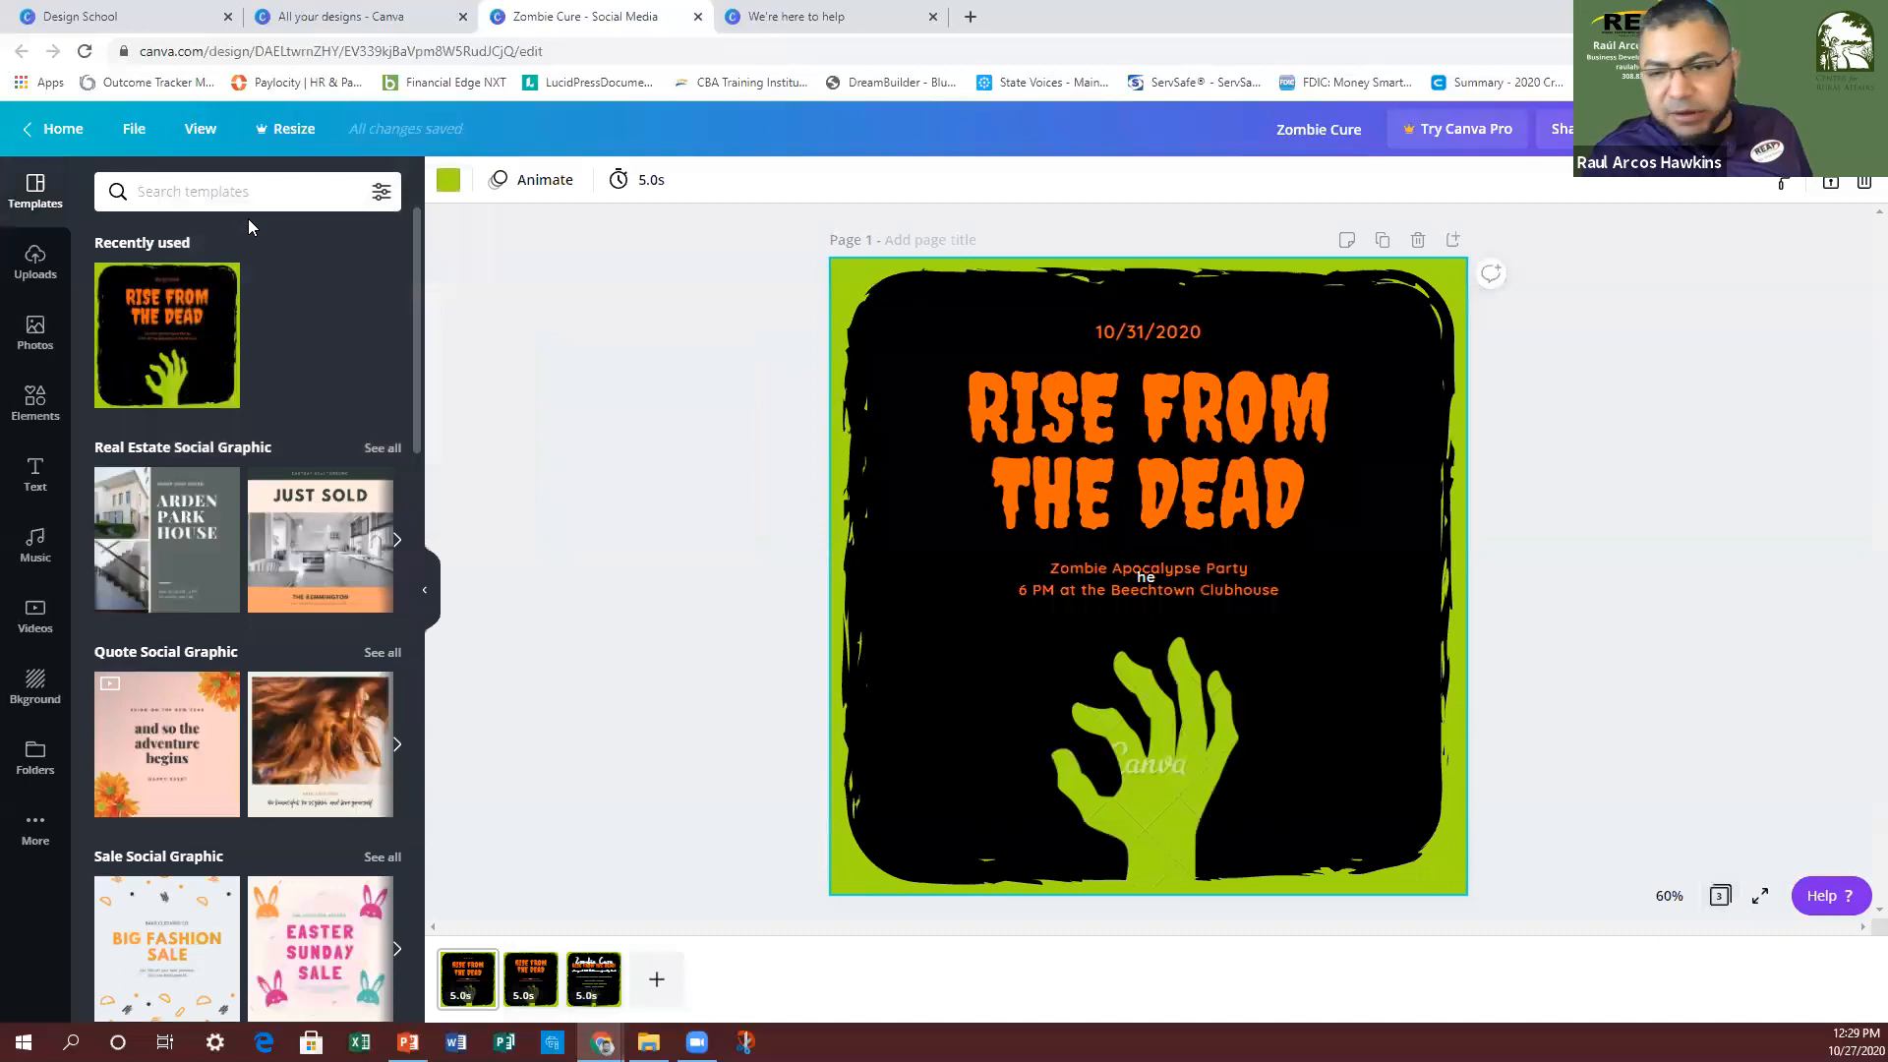
Step: Turn on the rulers, guides, margins and print bleed for the design
{"action": "left_click", "coordinate": [200, 128]}
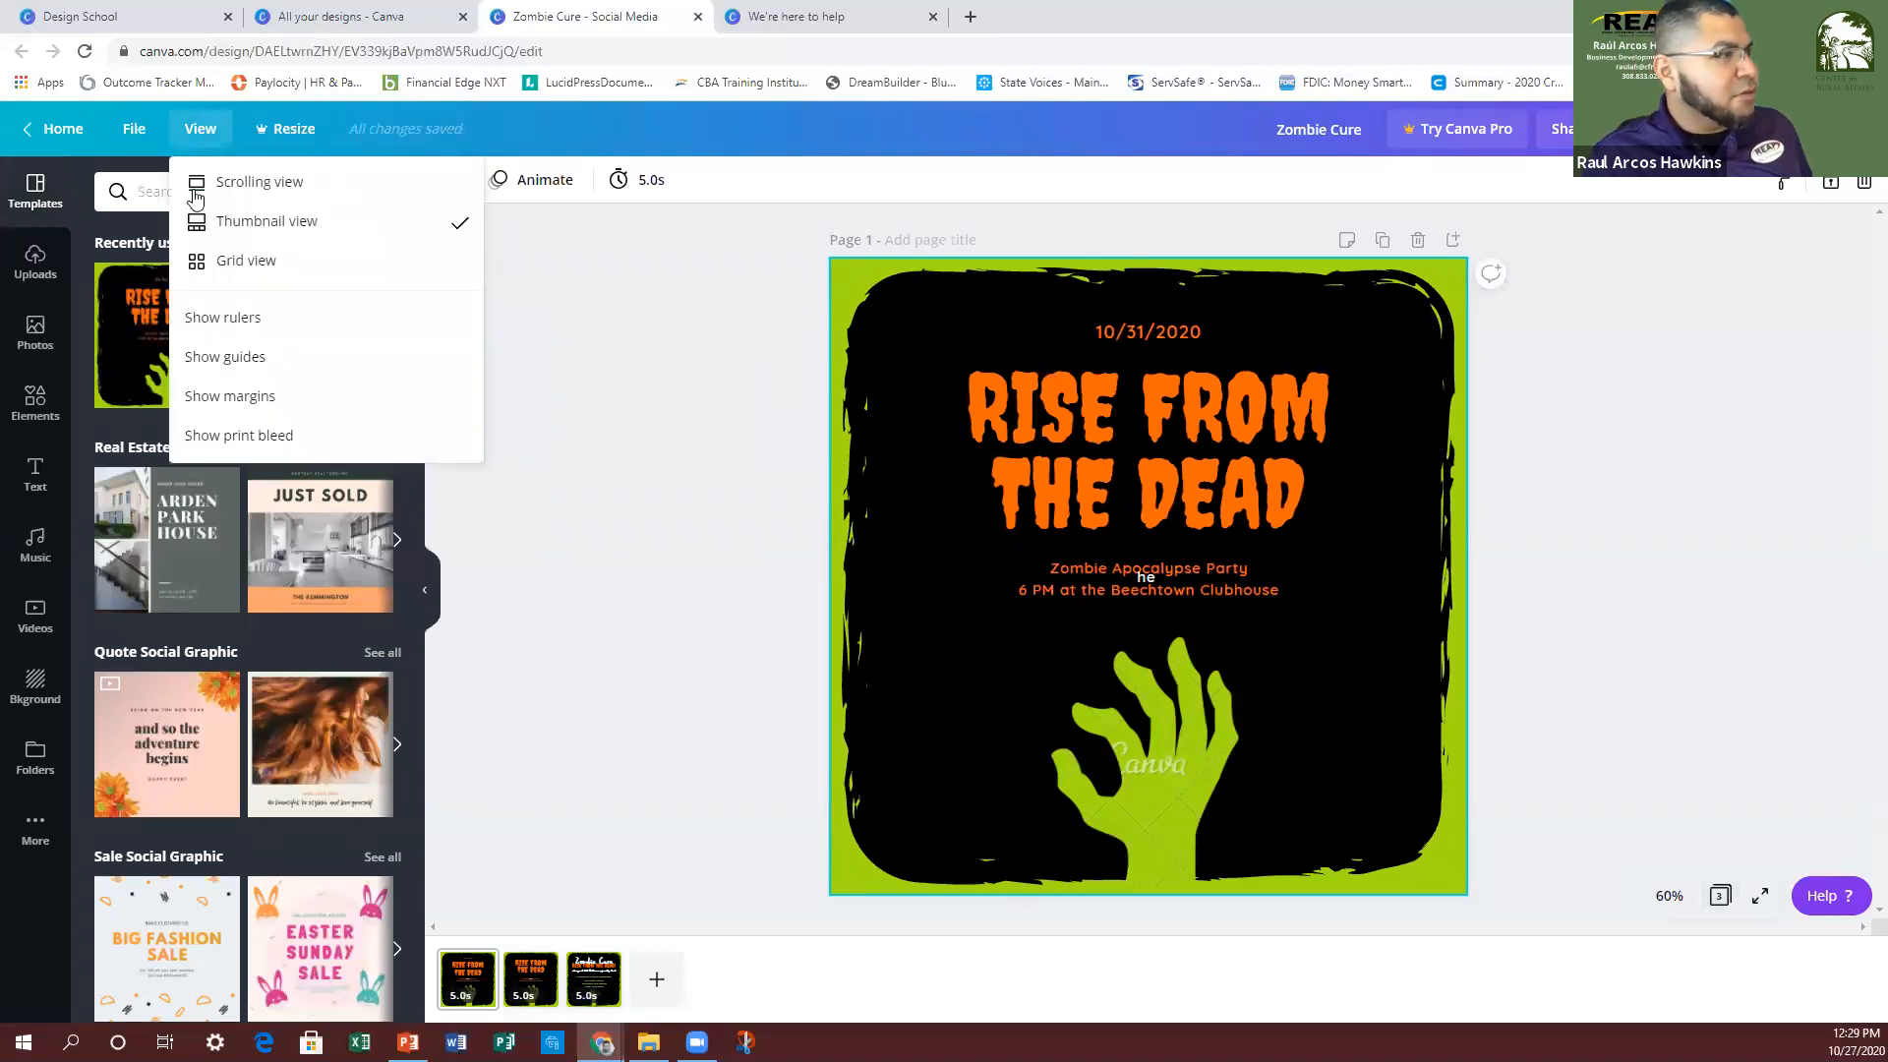
{"action": "left_click", "coordinate": [258, 327]}
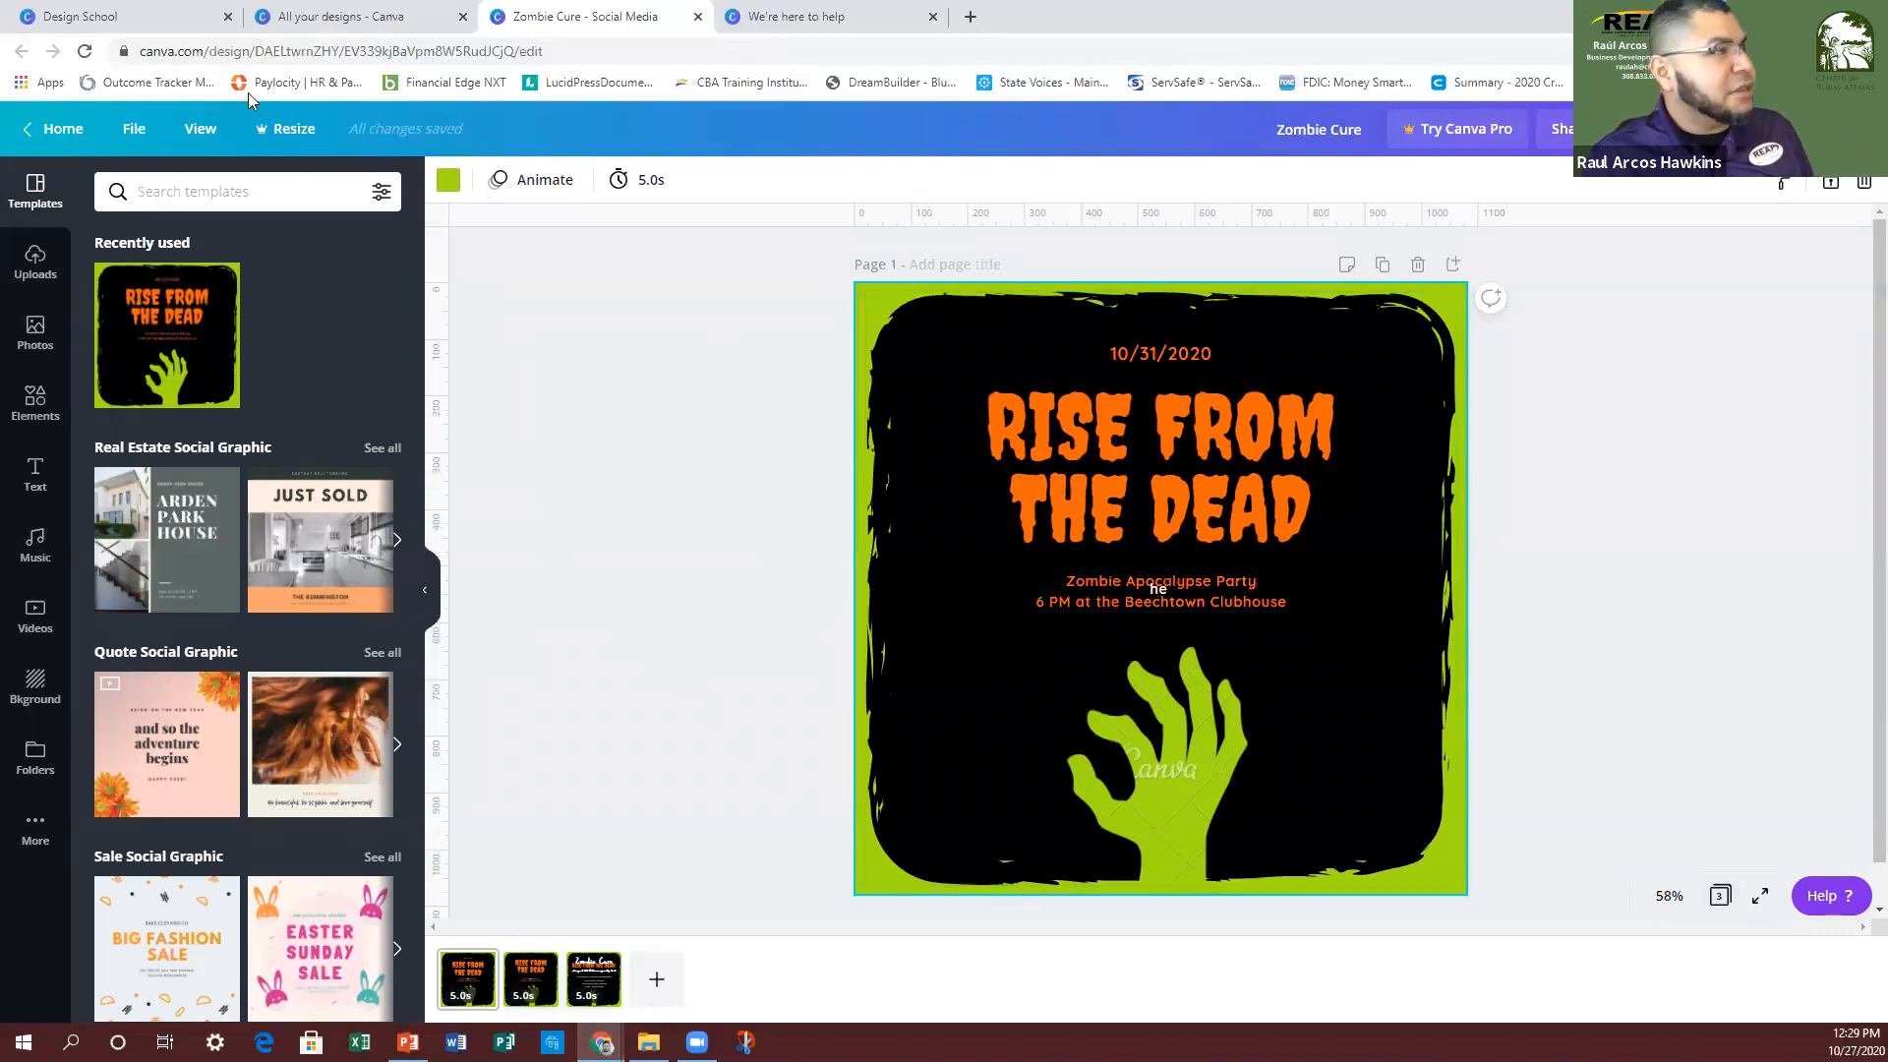
{"action": "left_click", "coordinate": [199, 129]}
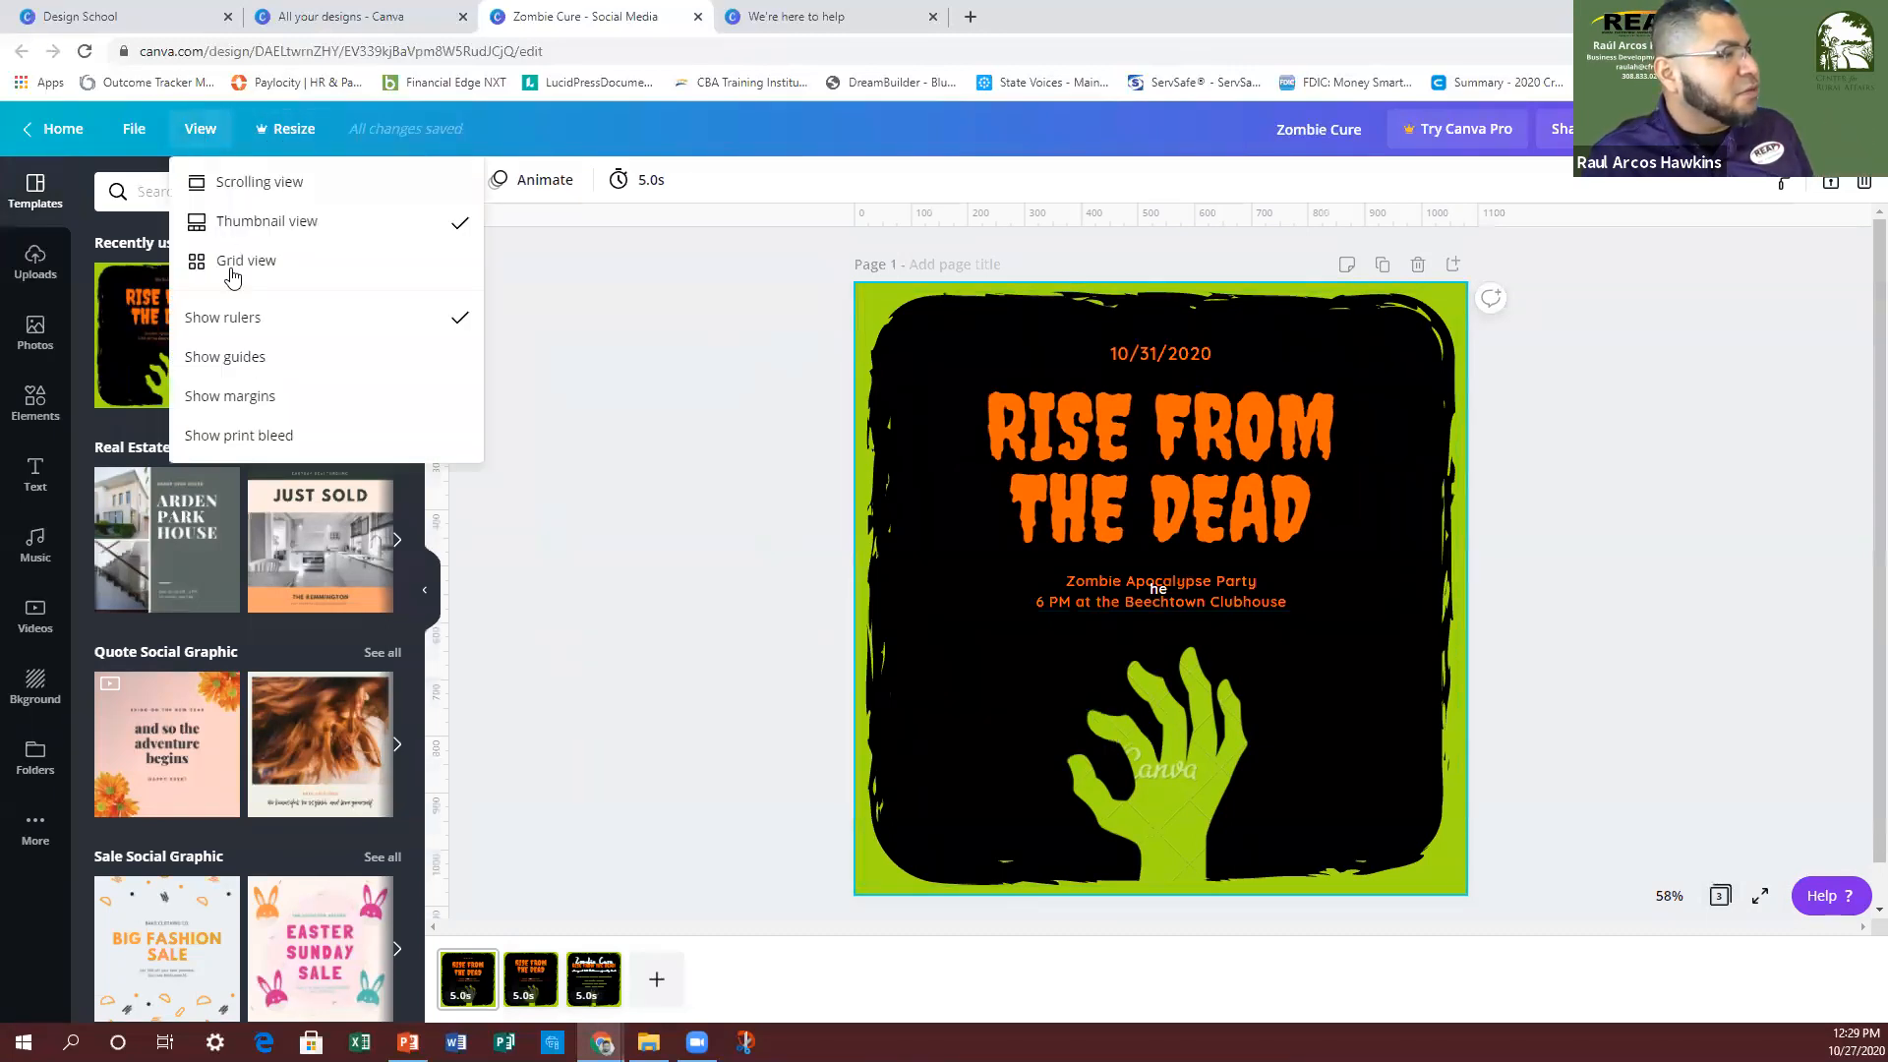
{"action": "left_click", "coordinate": [264, 357]}
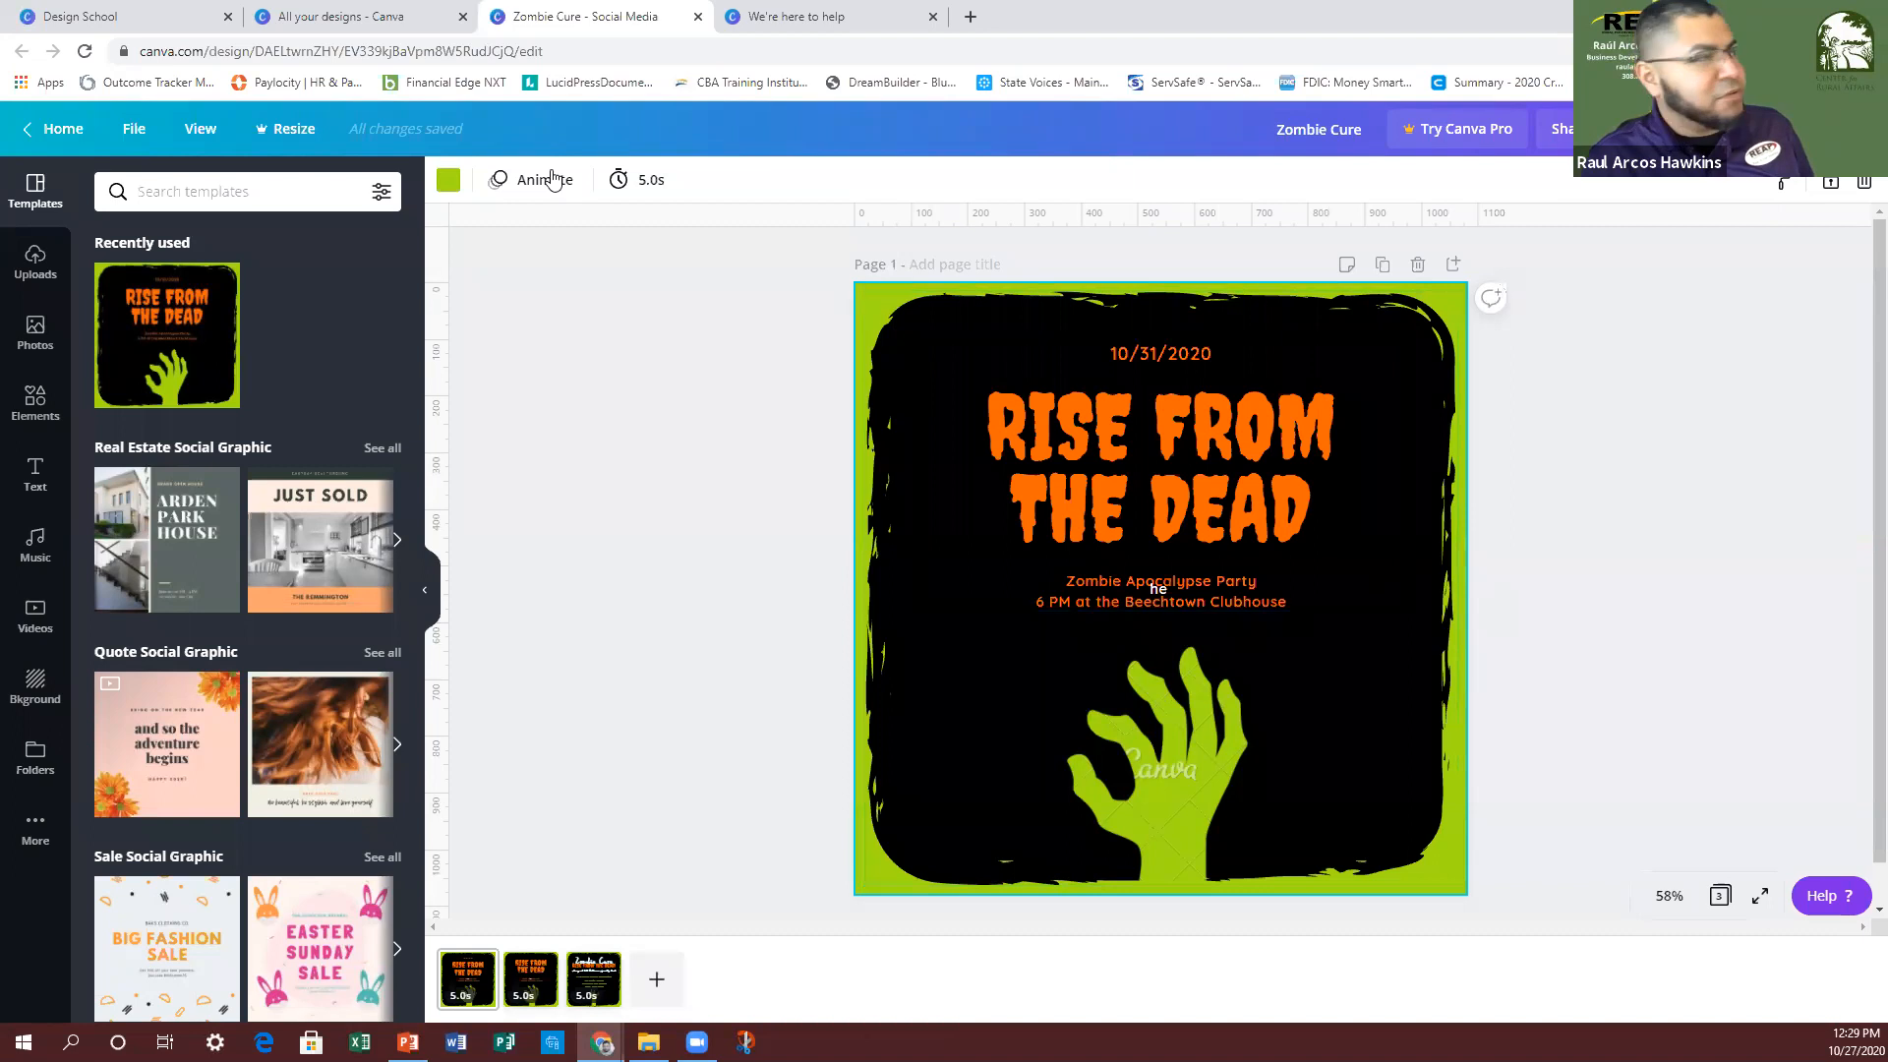
{"action": "left_click", "coordinate": [202, 132]}
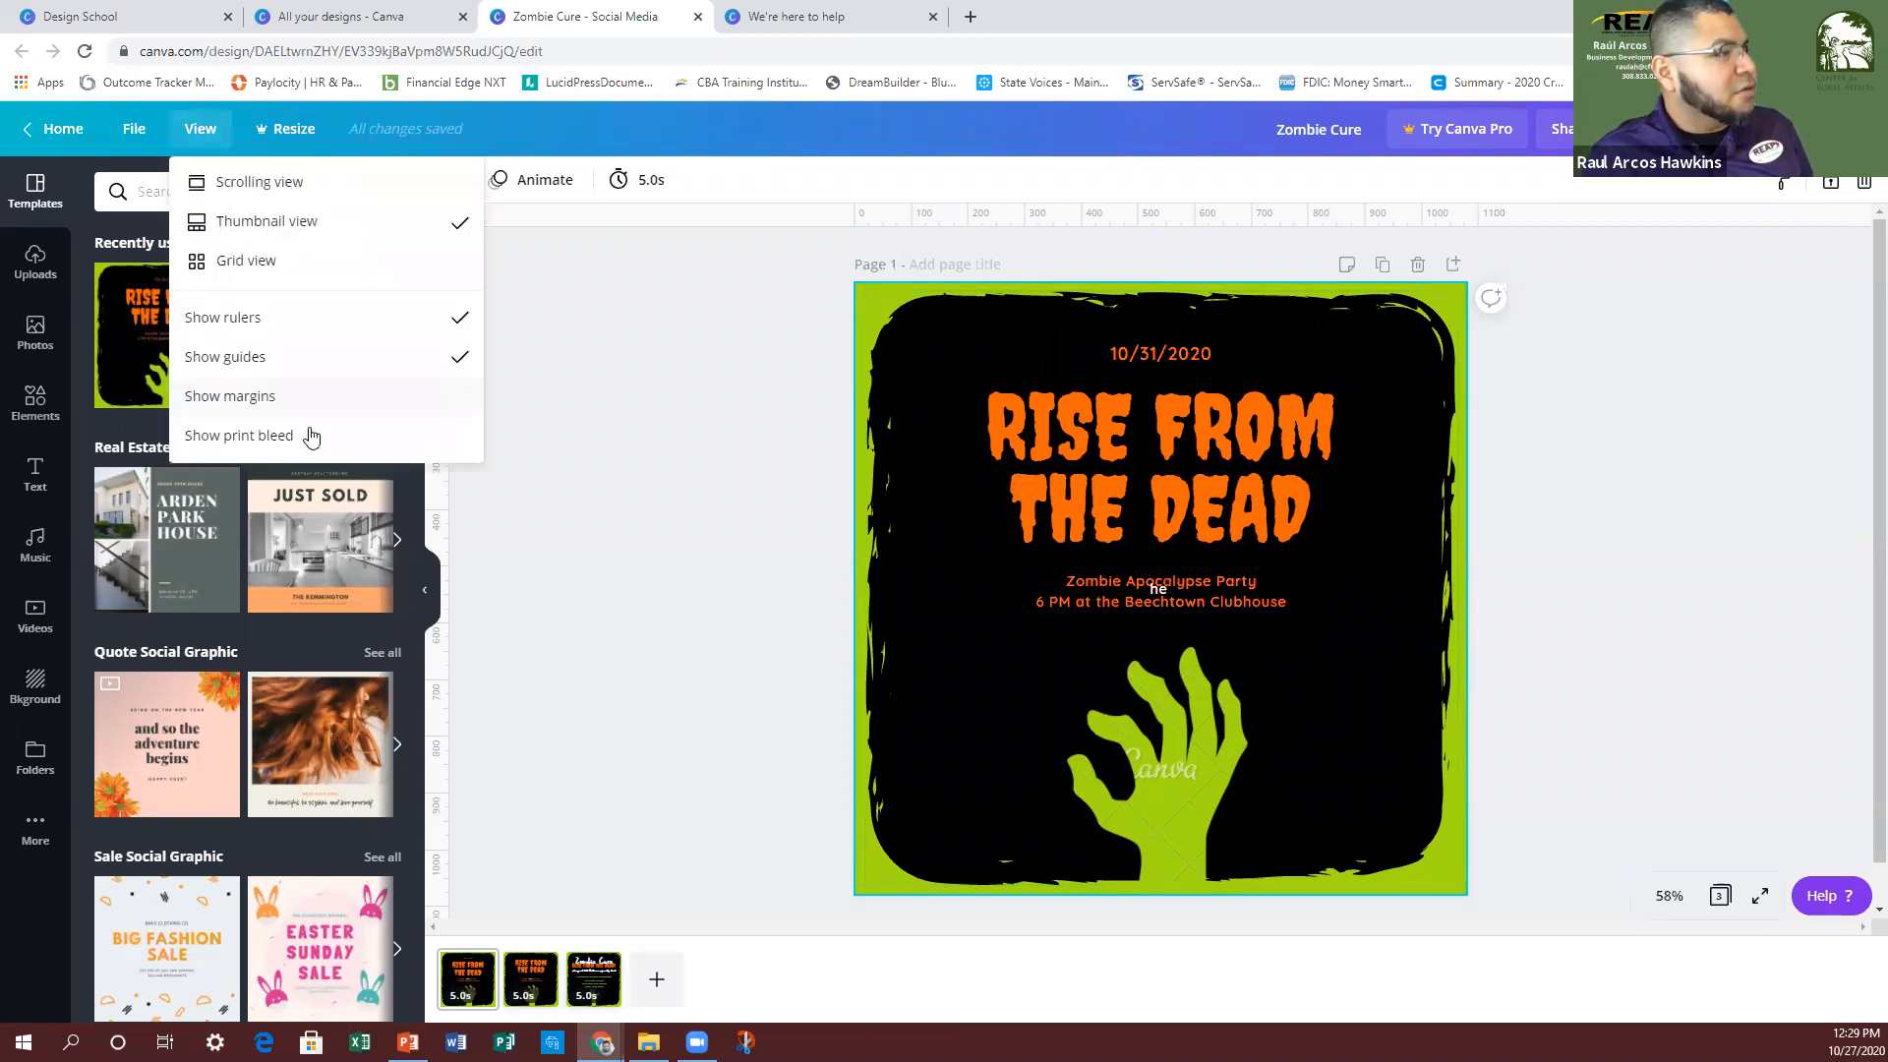
{"action": "left_click", "coordinate": [277, 401]}
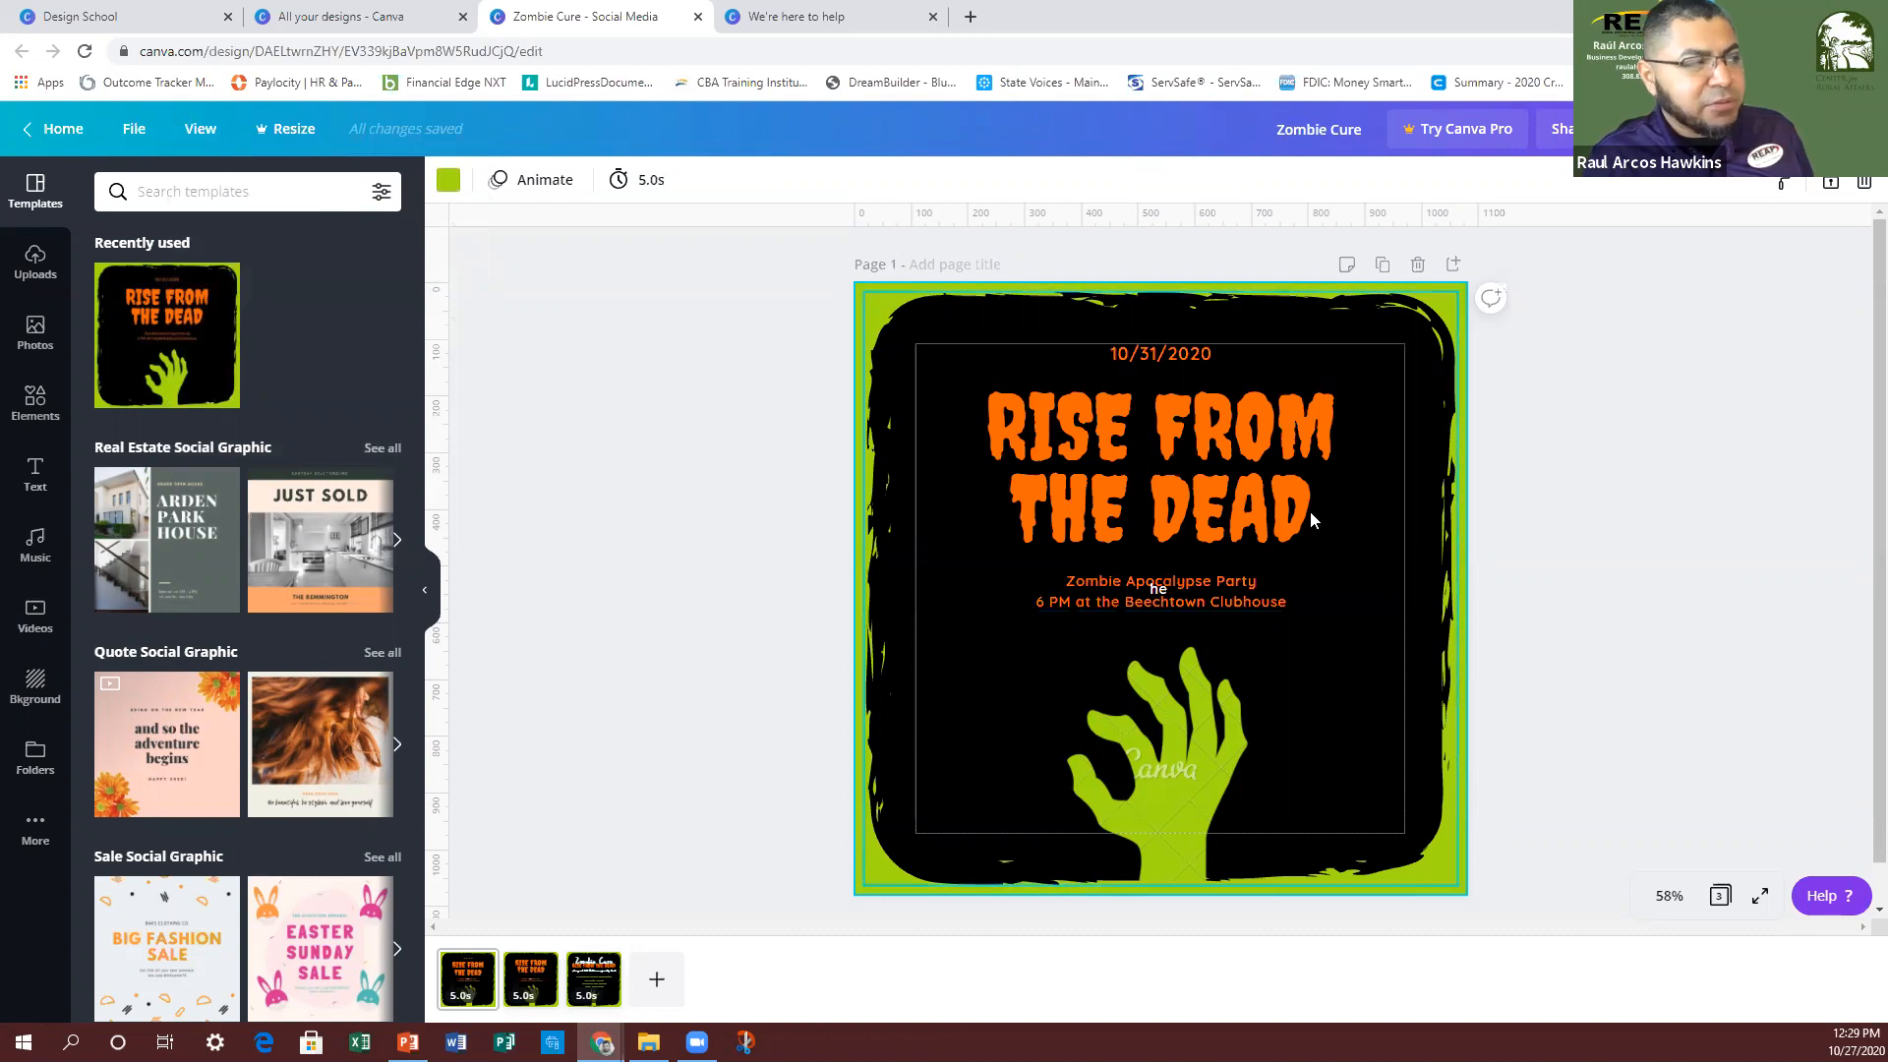
{"action": "left_click", "coordinate": [197, 132]}
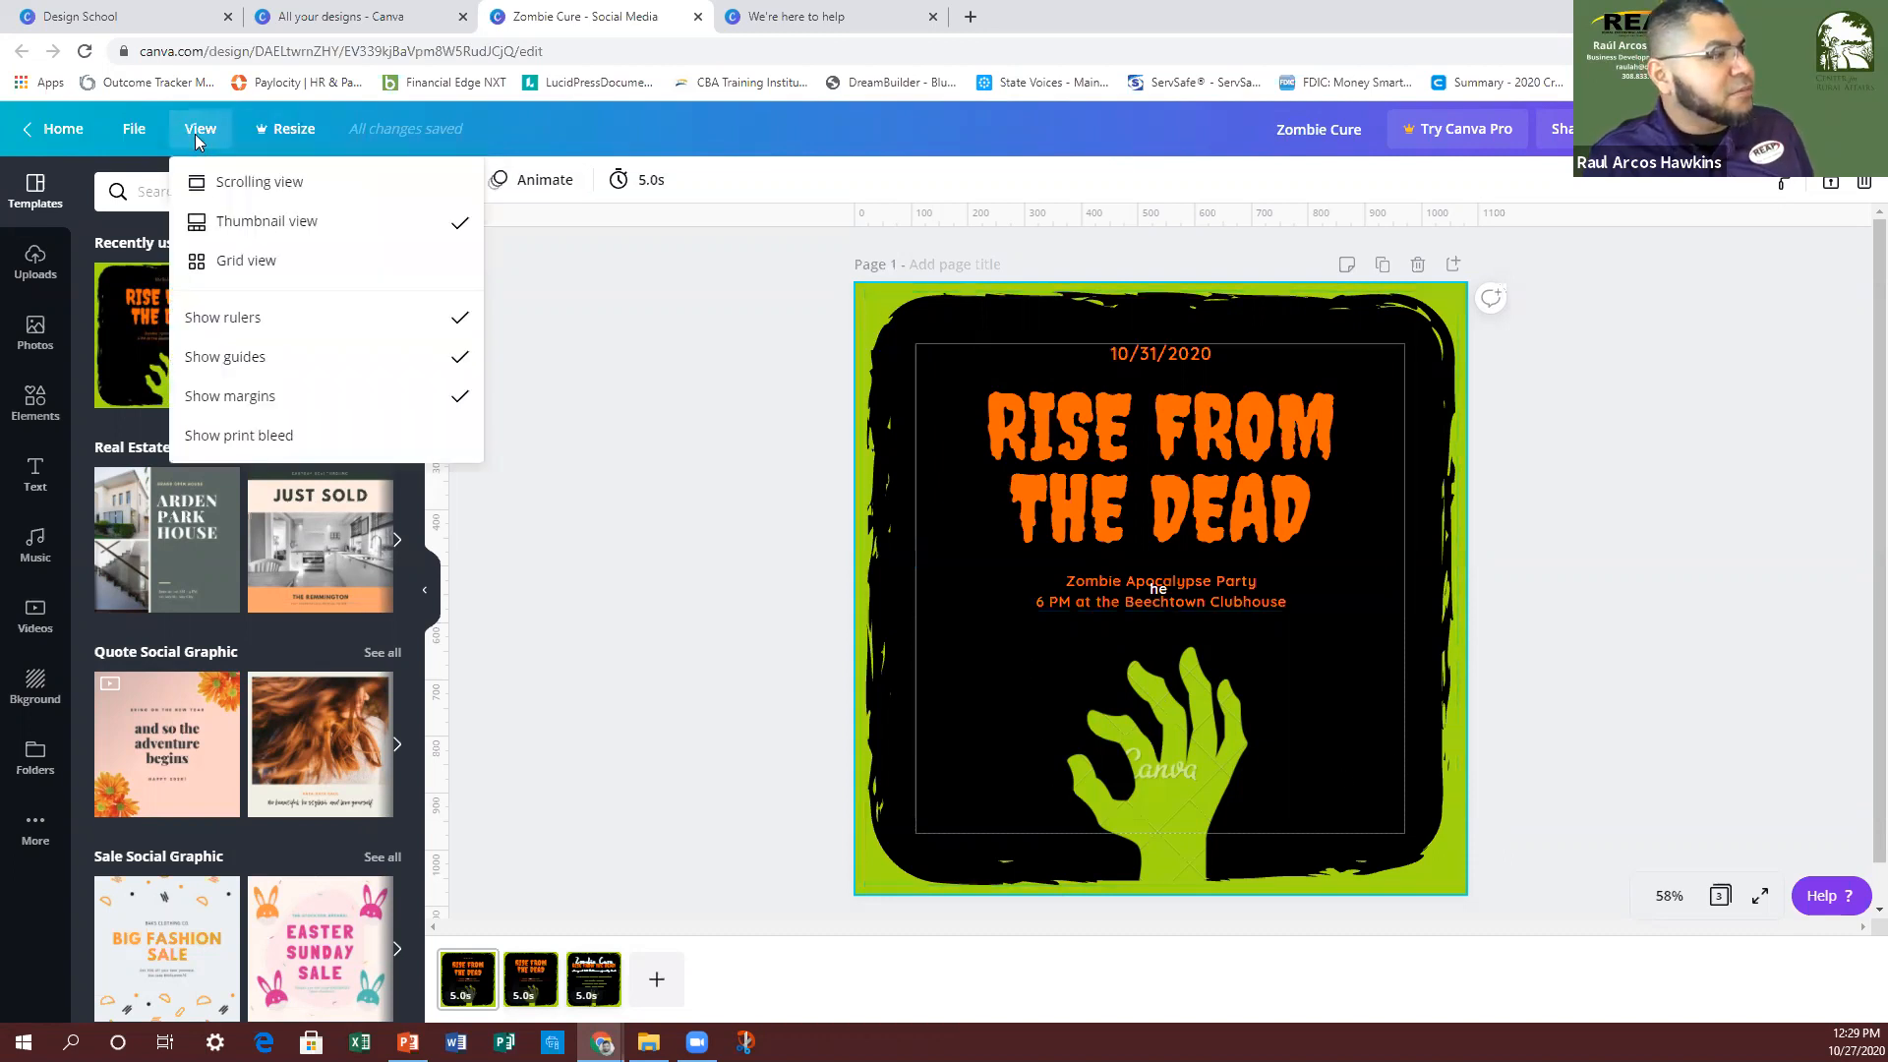
{"action": "left_click", "coordinate": [280, 448]}
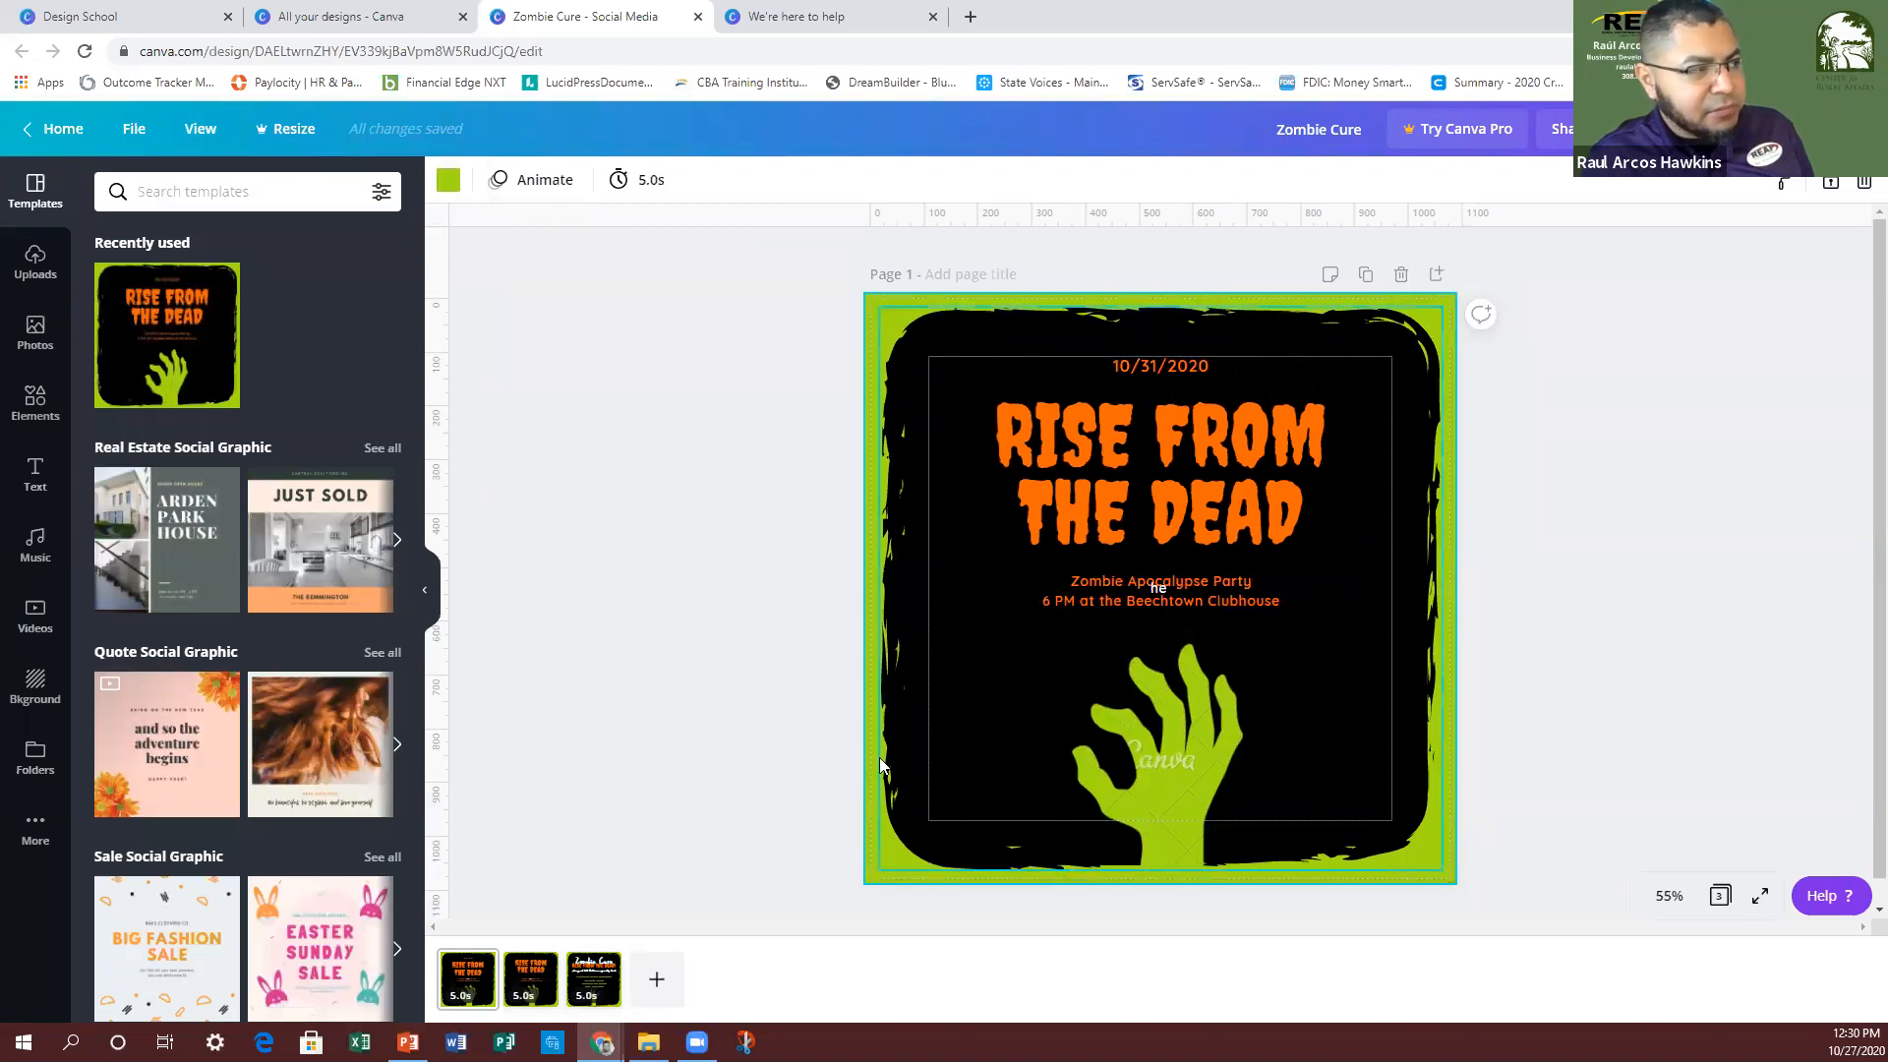
Step: Turn off the rulers, guides, margins and print bleed again
{"action": "left_click", "coordinate": [206, 132]}
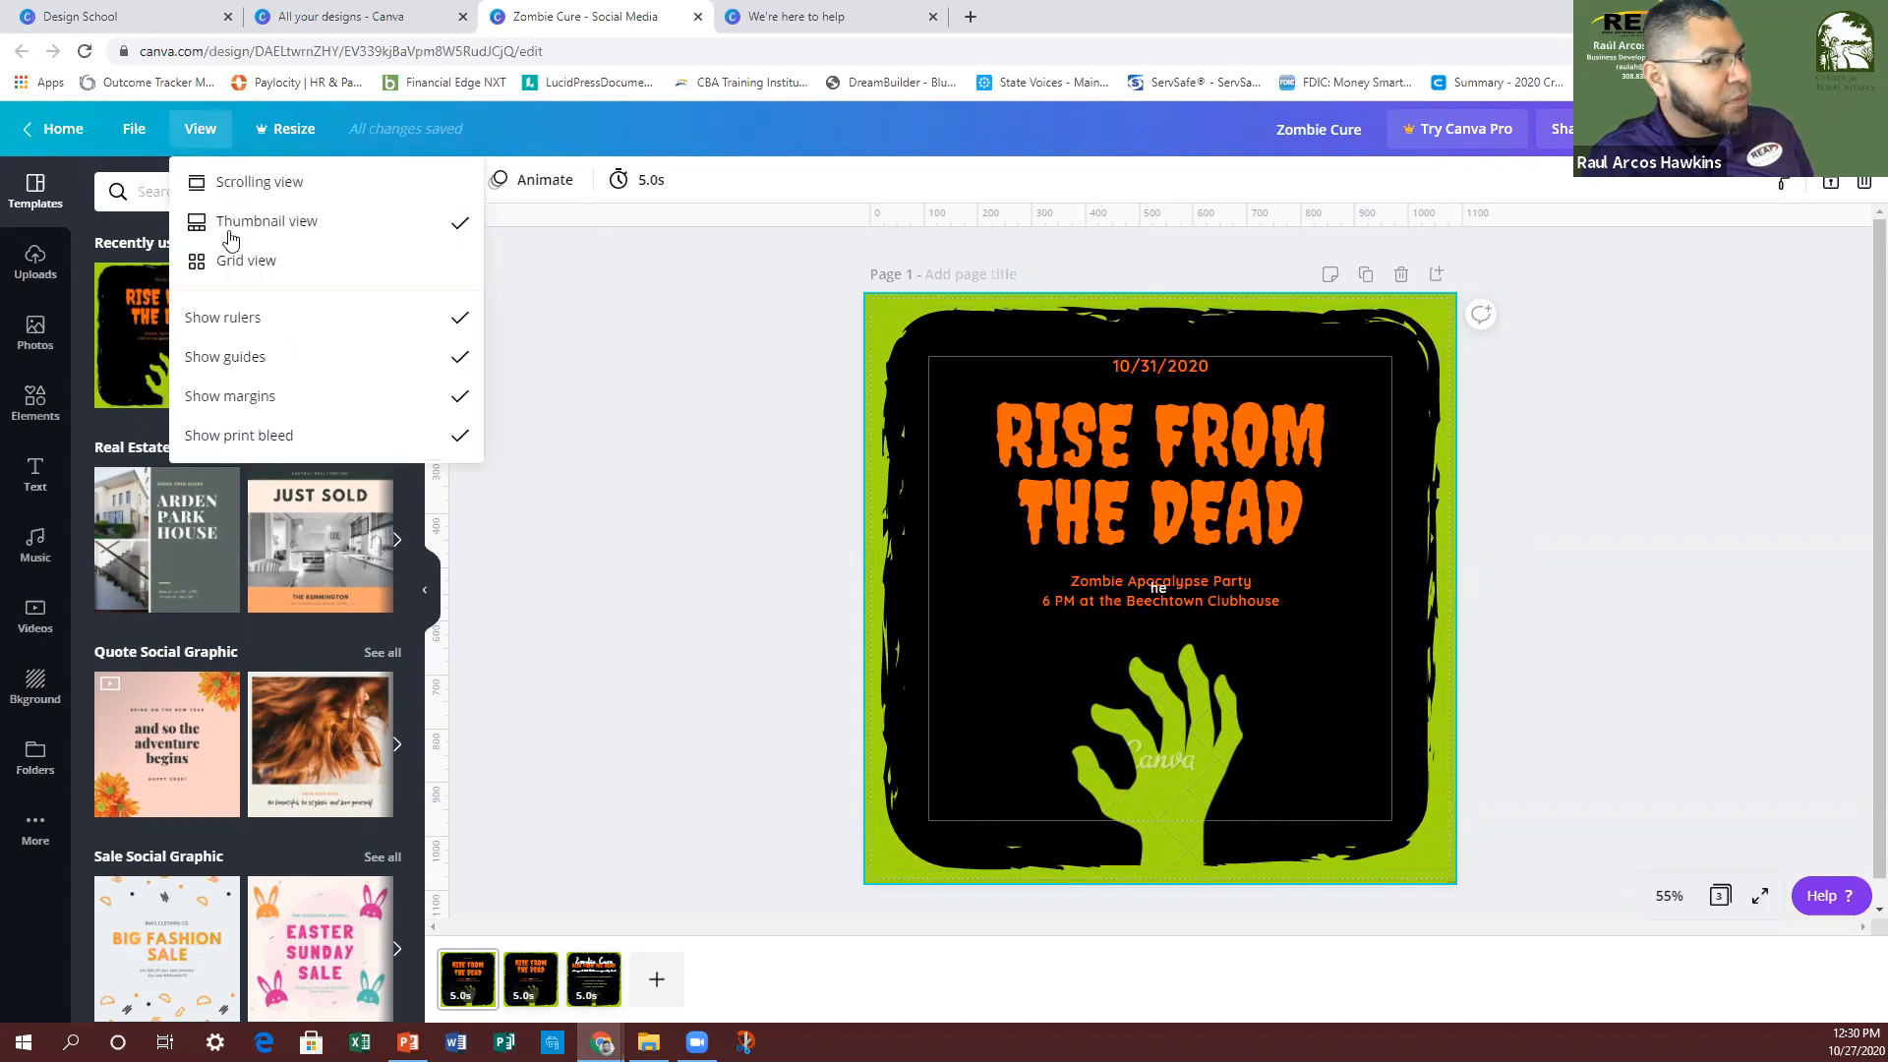
{"action": "left_click", "coordinate": [248, 313]}
{"action": "left_click", "coordinate": [203, 137]}
{"action": "left_click", "coordinate": [276, 360]}
{"action": "left_click", "coordinate": [205, 143]}
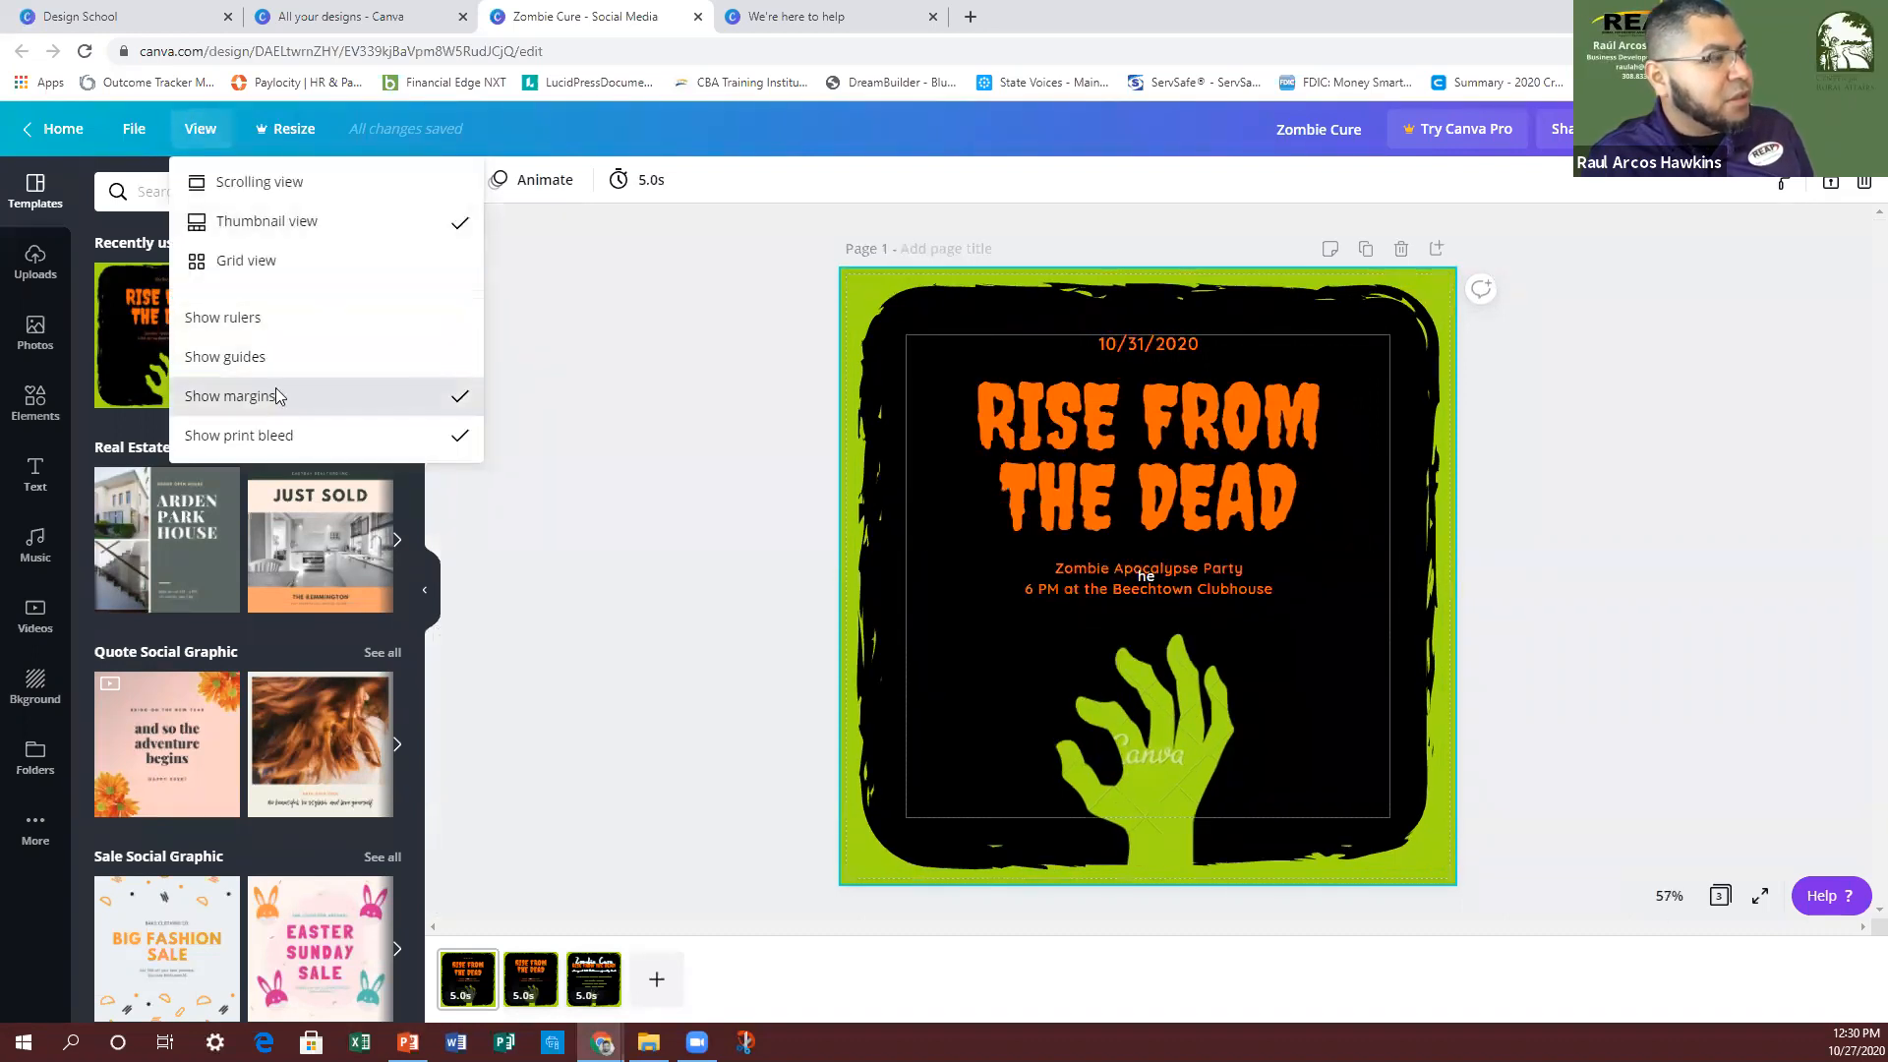
{"action": "left_click", "coordinate": [269, 394]}
{"action": "left_click", "coordinate": [203, 136]}
{"action": "left_click", "coordinate": [299, 444]}
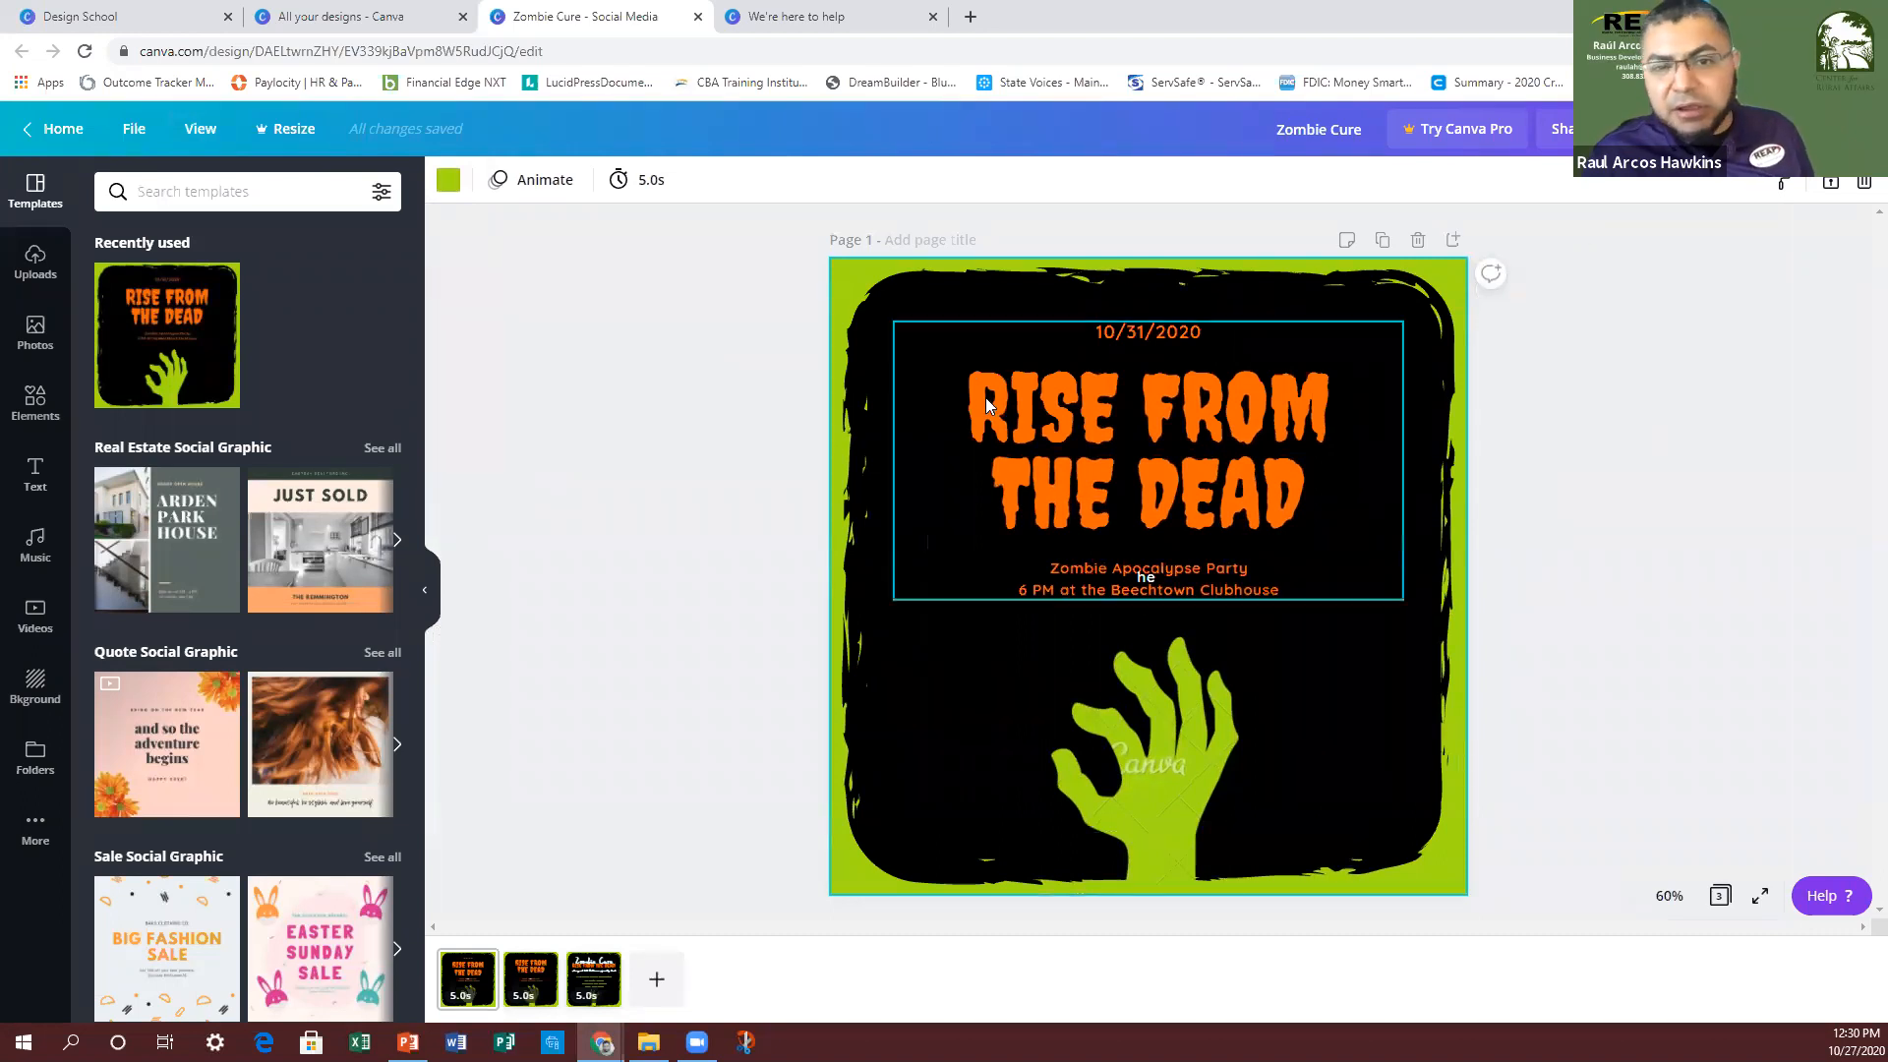
Step: Examine the subscription offer for the Resize feature and dismiss it
{"action": "left_click", "coordinate": [284, 132]}
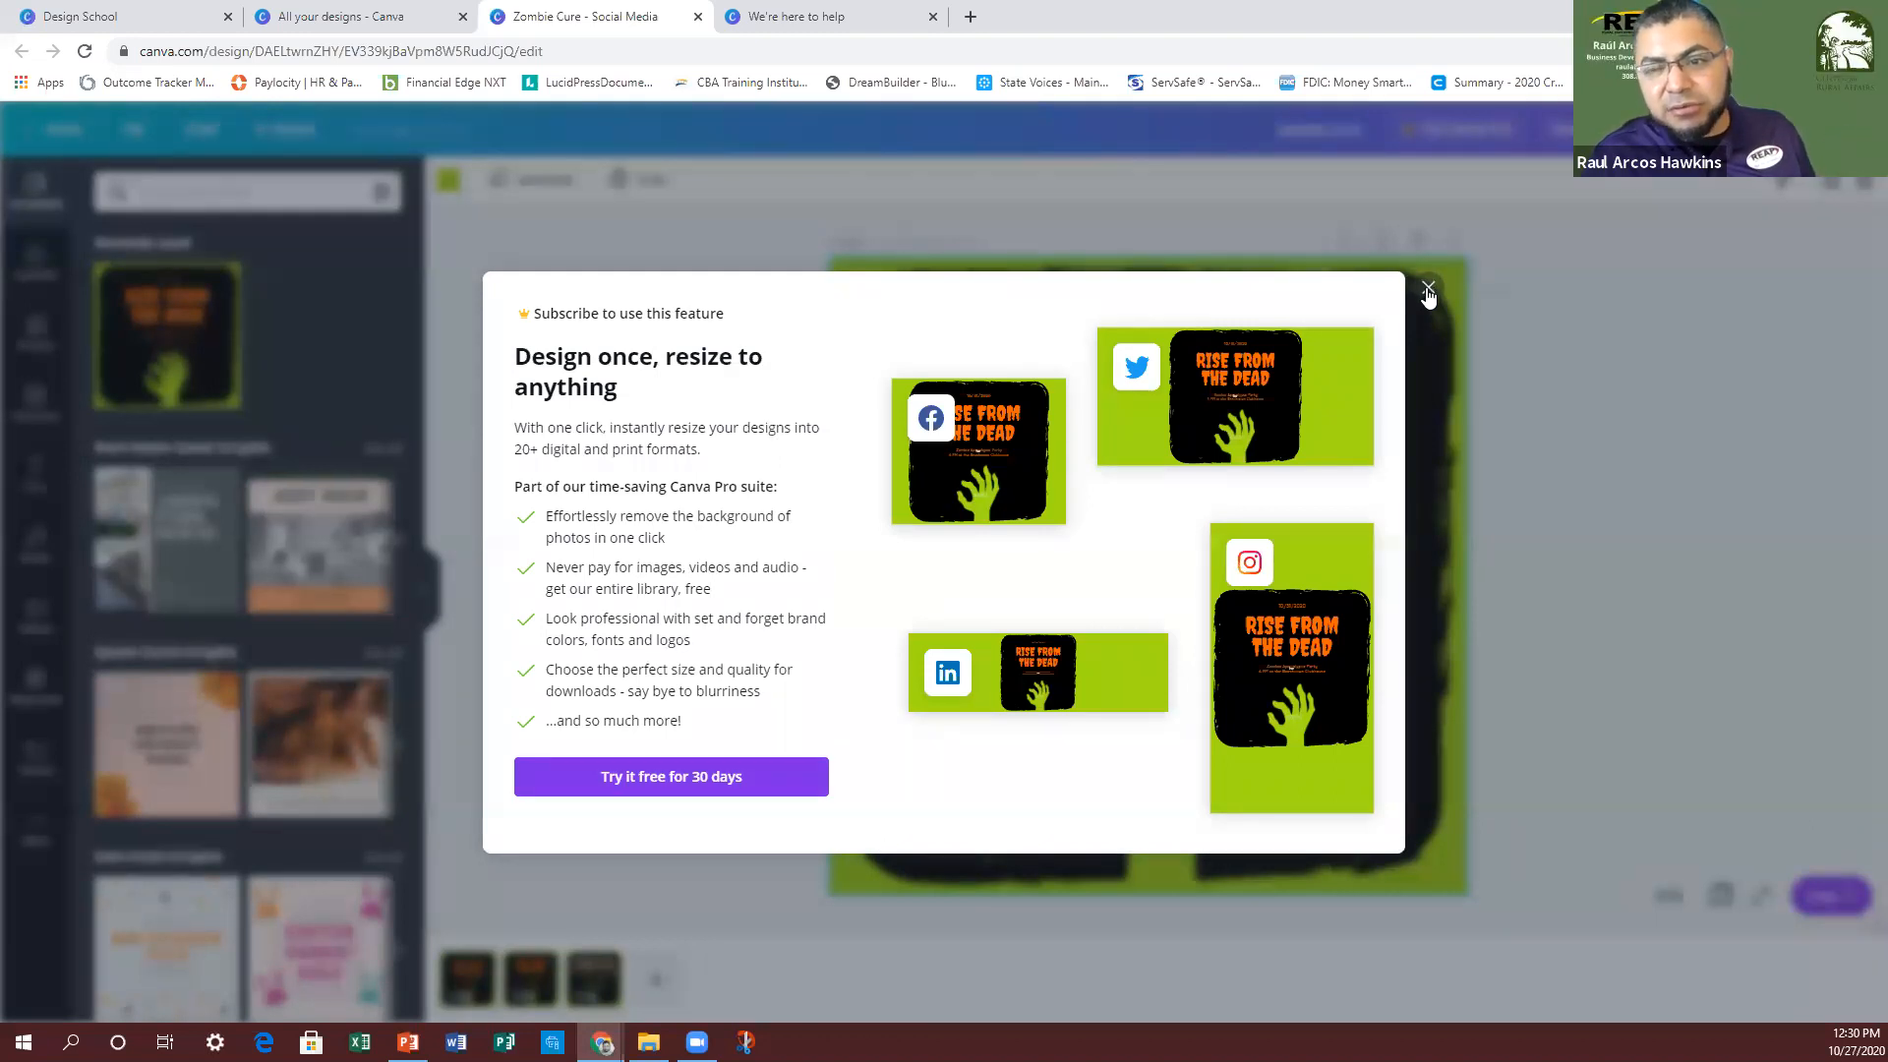
{"action": "left_click", "coordinate": [1428, 292]}
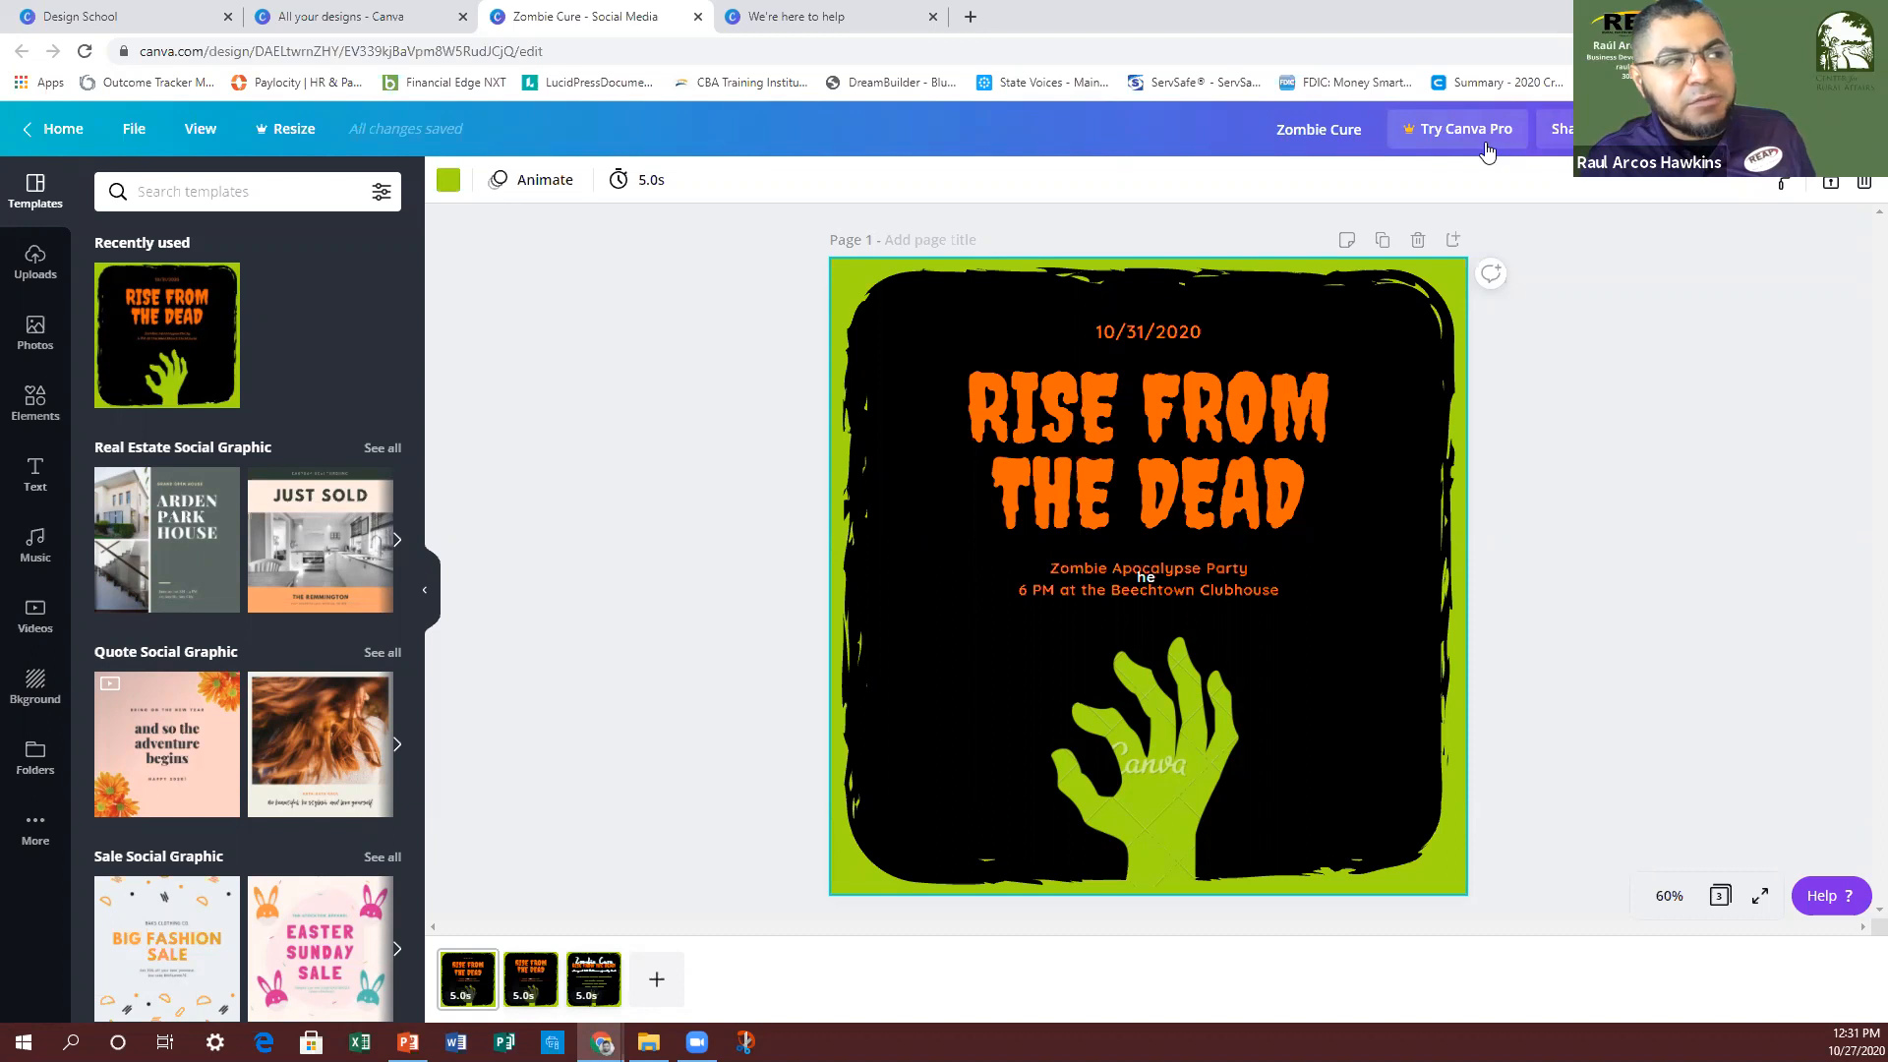
Step: Review the design's sharing options, and play its preview before returning to the editor
{"action": "left_click", "coordinate": [1565, 136]}
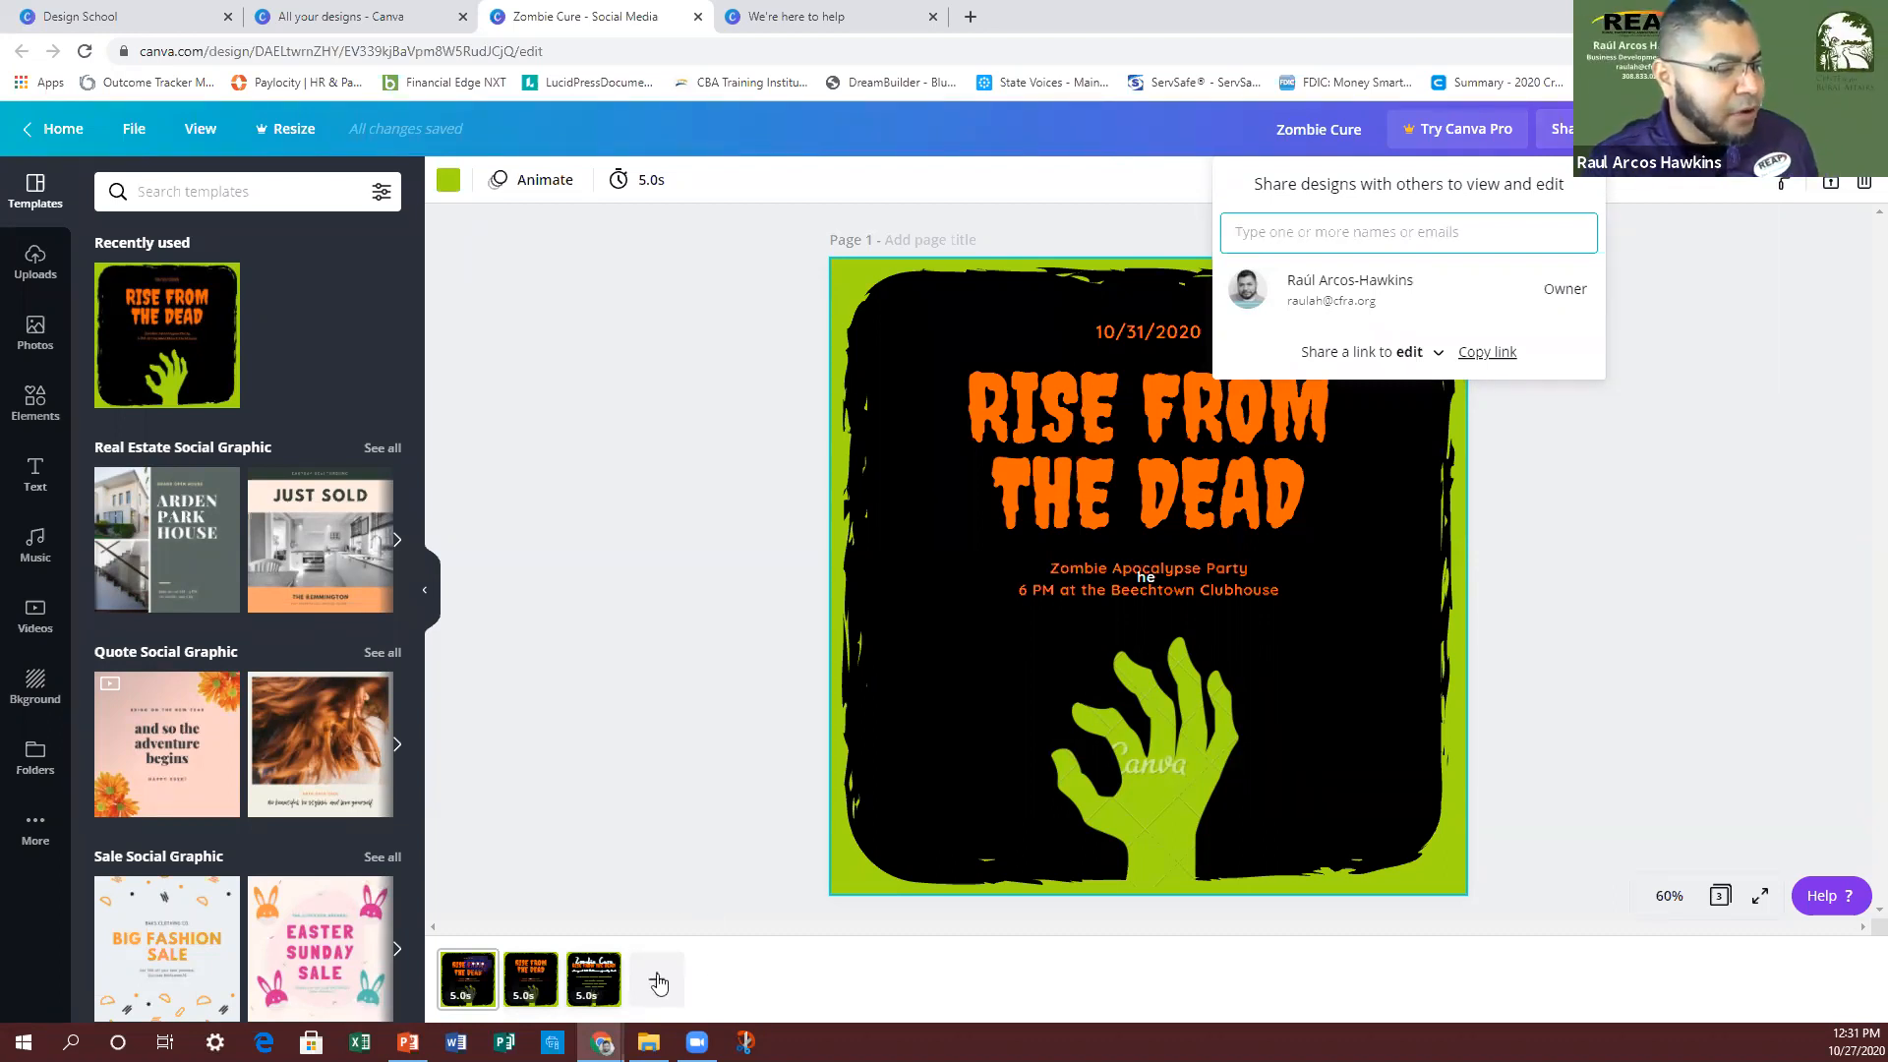
{"action": "left_click", "coordinate": [1654, 129]}
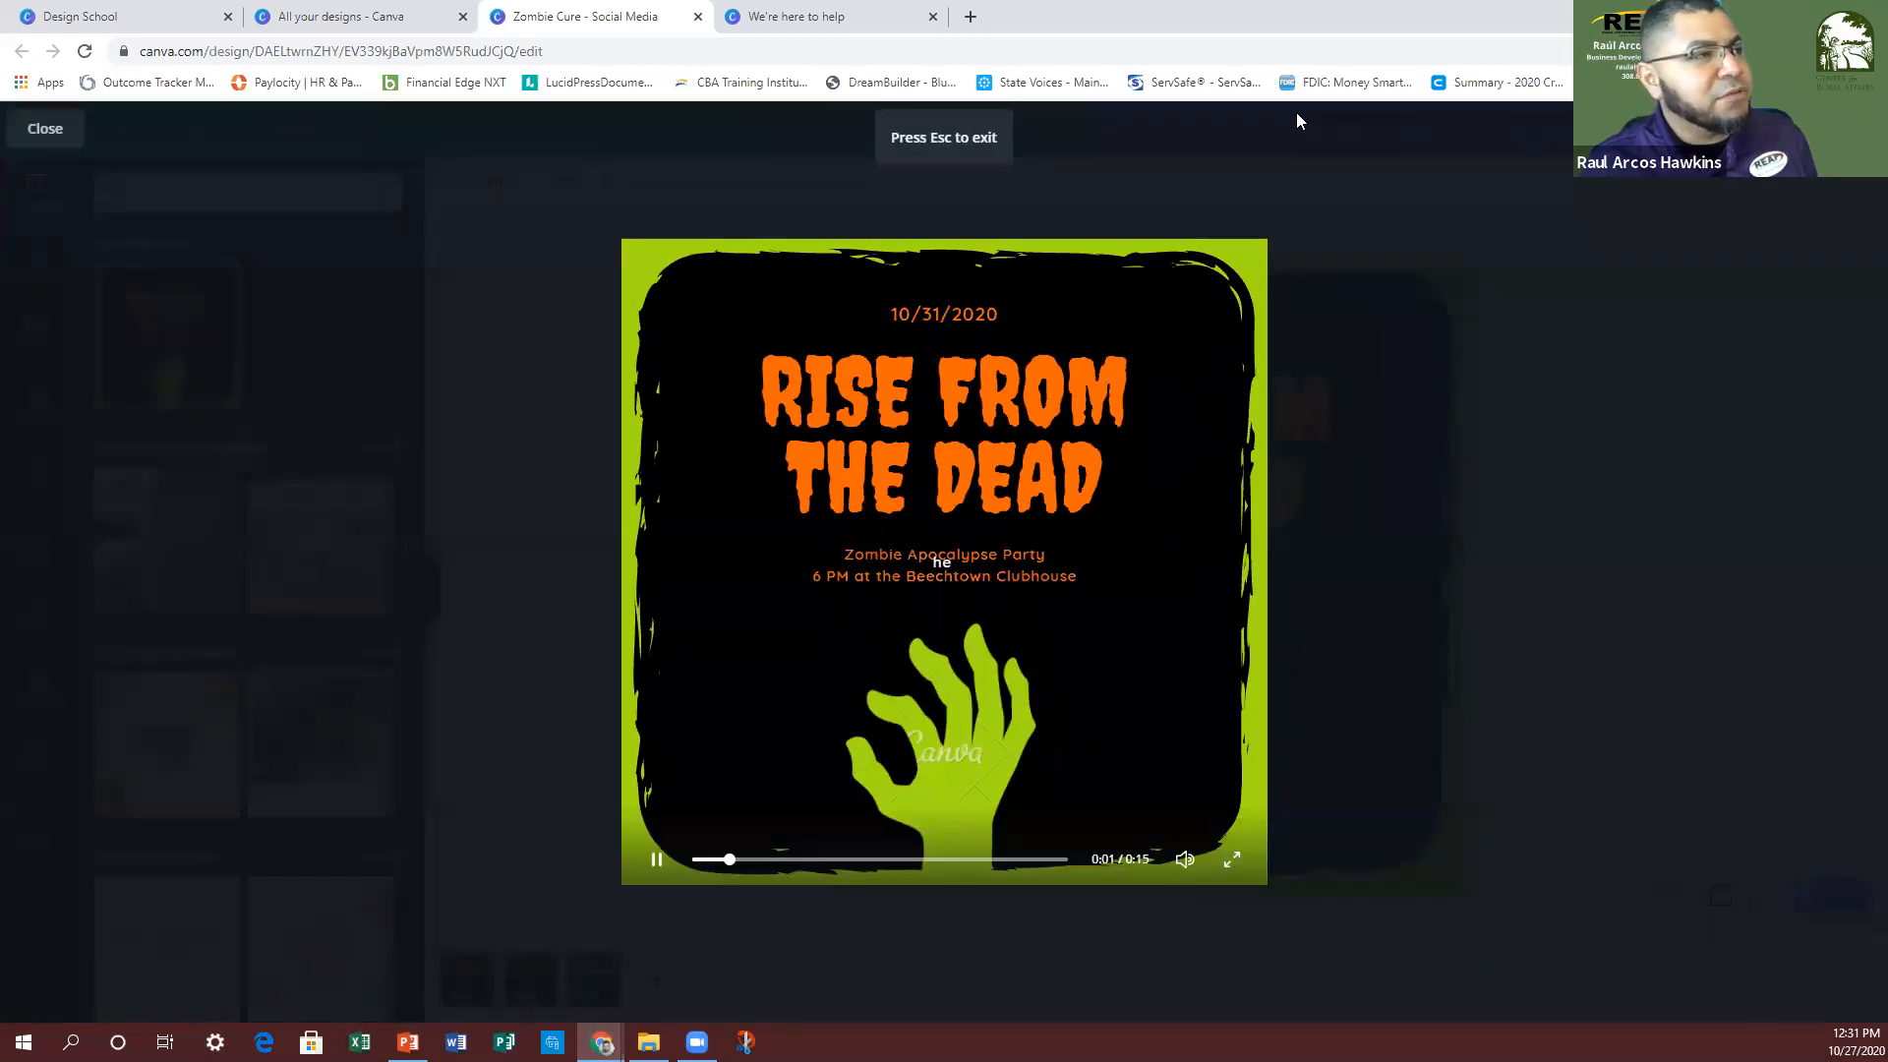
{"action": "left_click", "coordinate": [43, 129]}
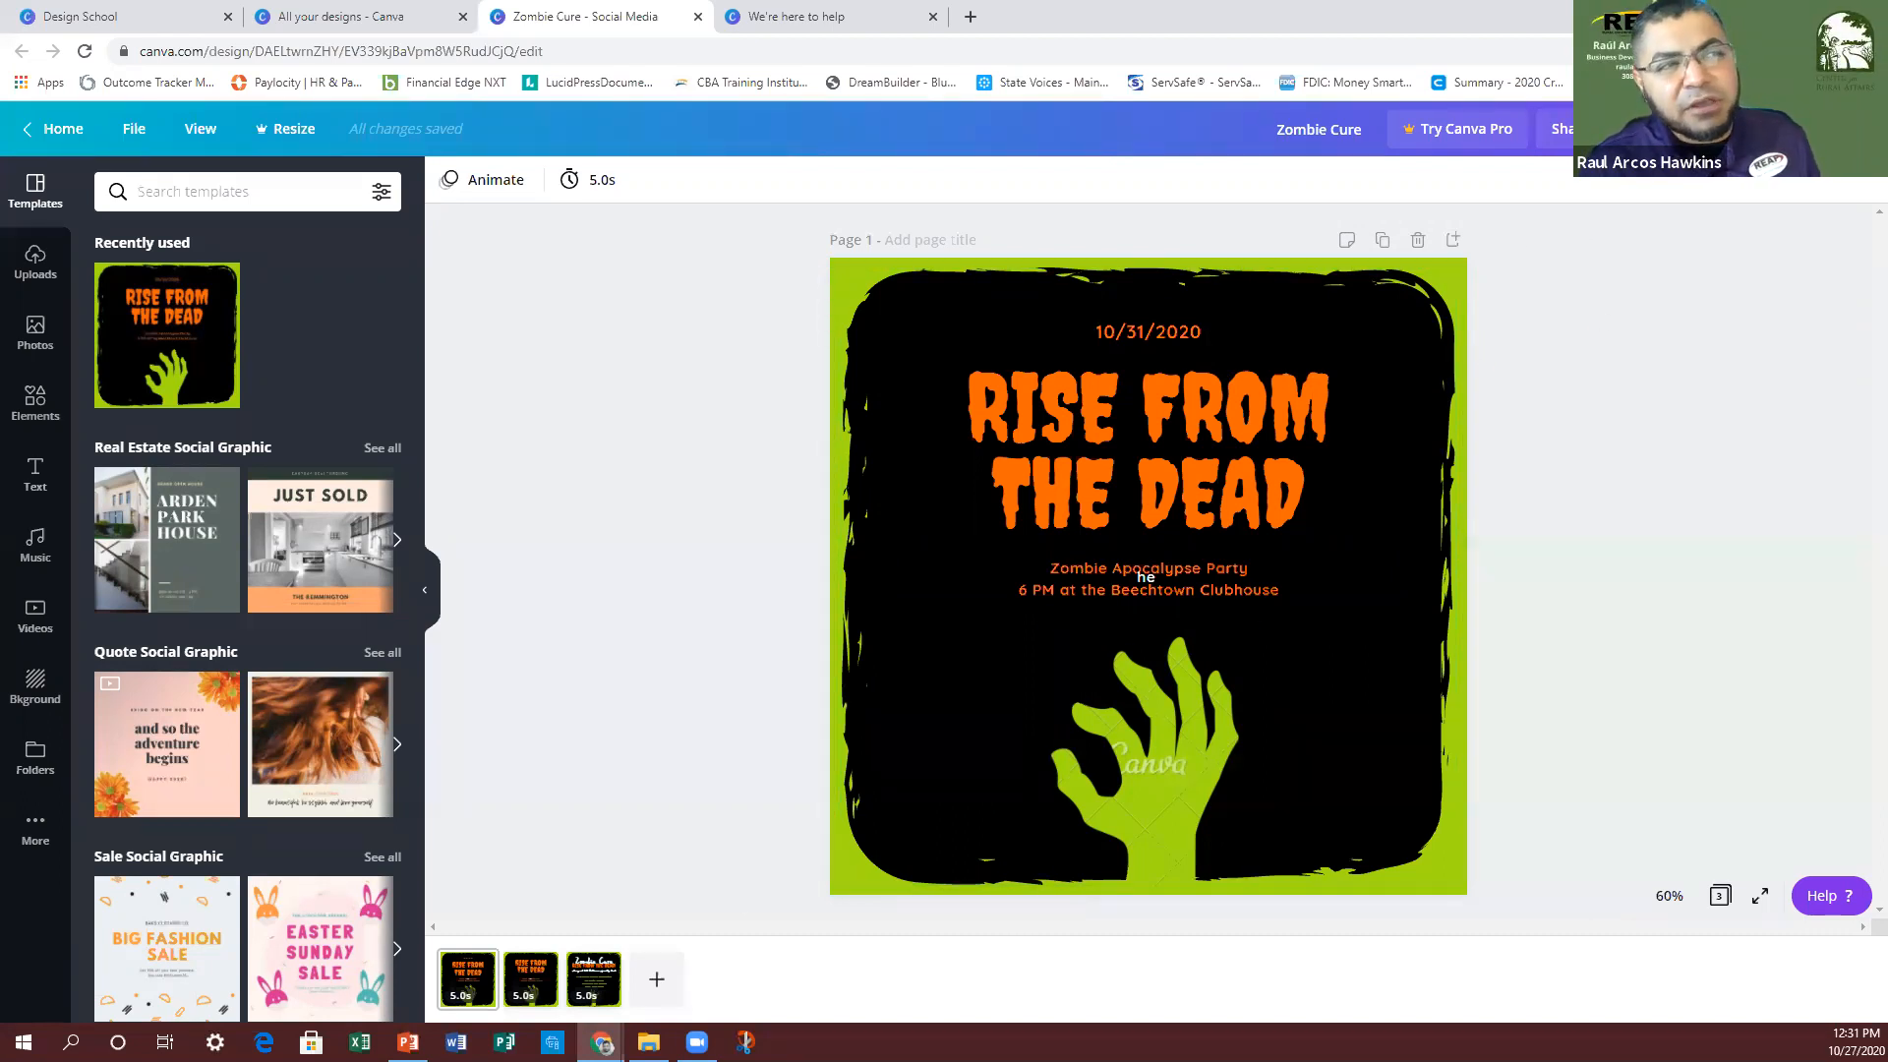
Step: Review the file types offered for downloading the design, and close the download options without downloading
{"action": "left_click", "coordinate": [1768, 129]}
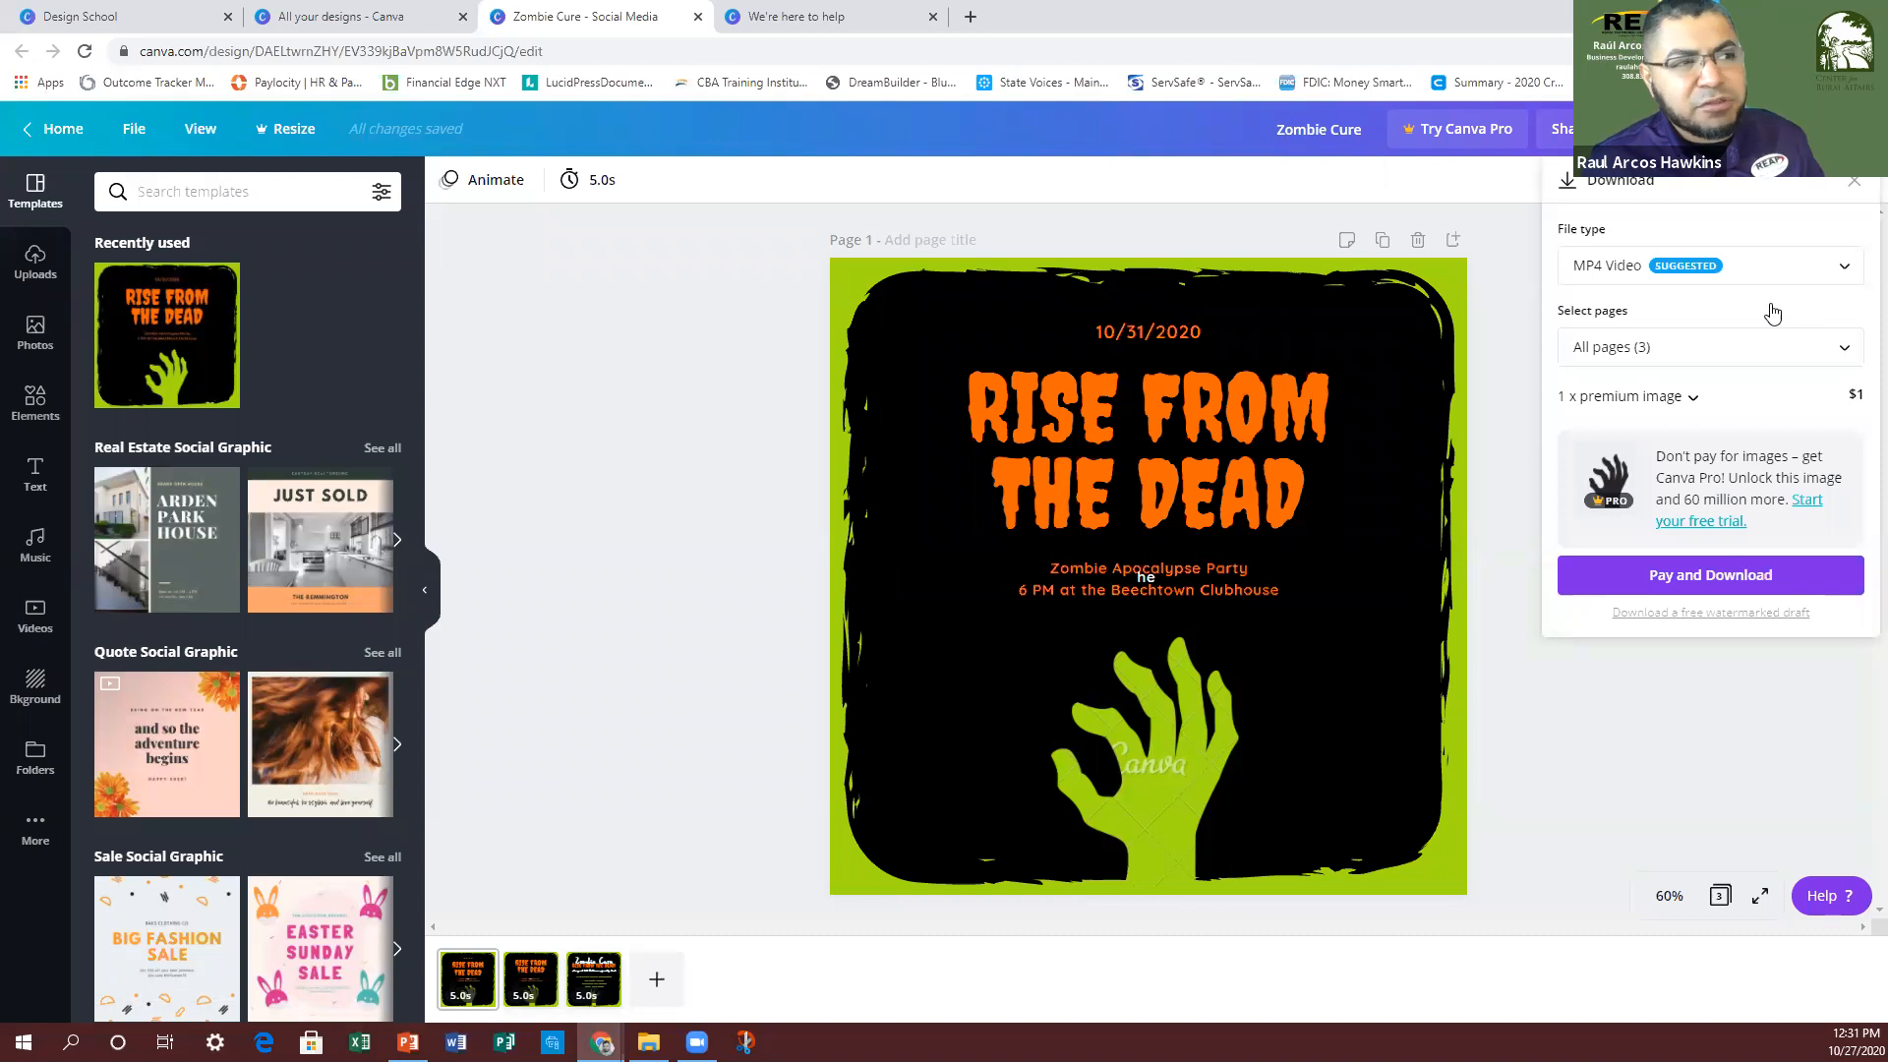
{"action": "left_click", "coordinate": [1767, 271]}
{"action": "scroll", "coordinate": [1758, 268], "scroll_direction": "up", "scroll_amount": 1}
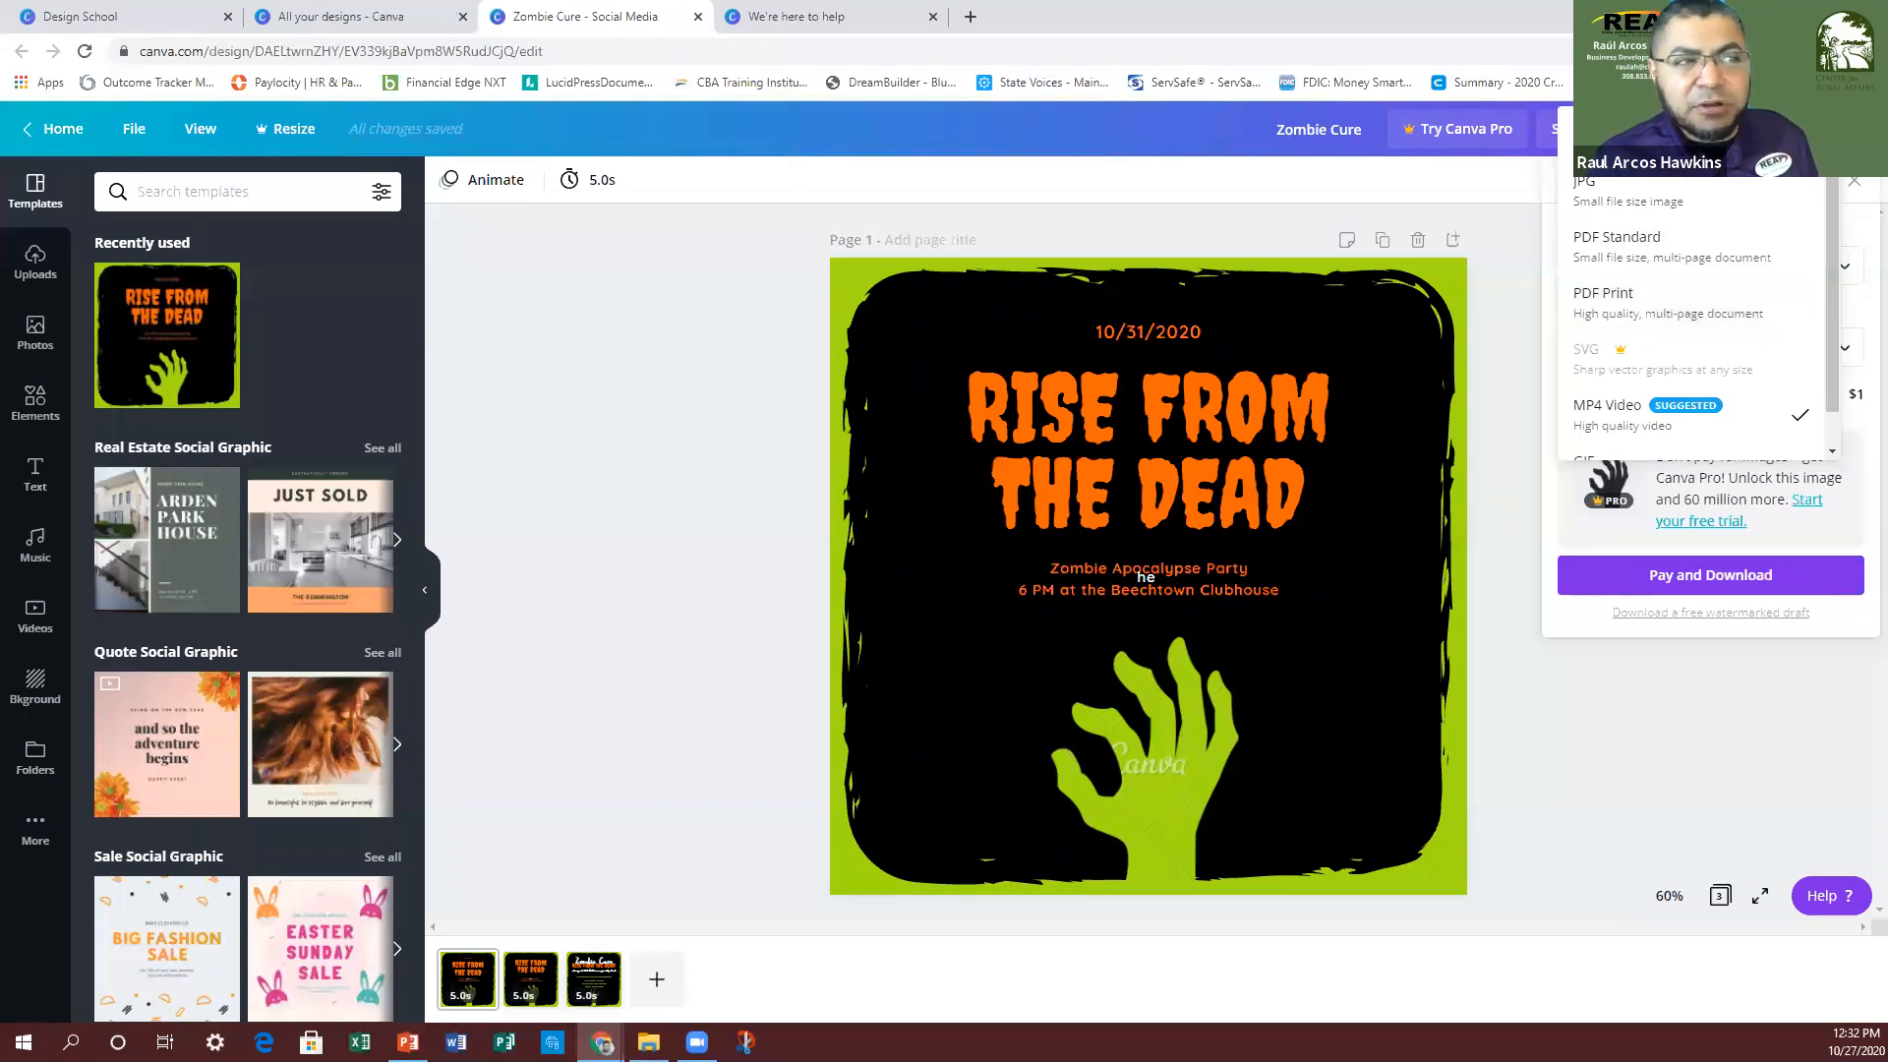
{"action": "scroll", "coordinate": [1755, 326], "scroll_direction": "down", "scroll_amount": 1}
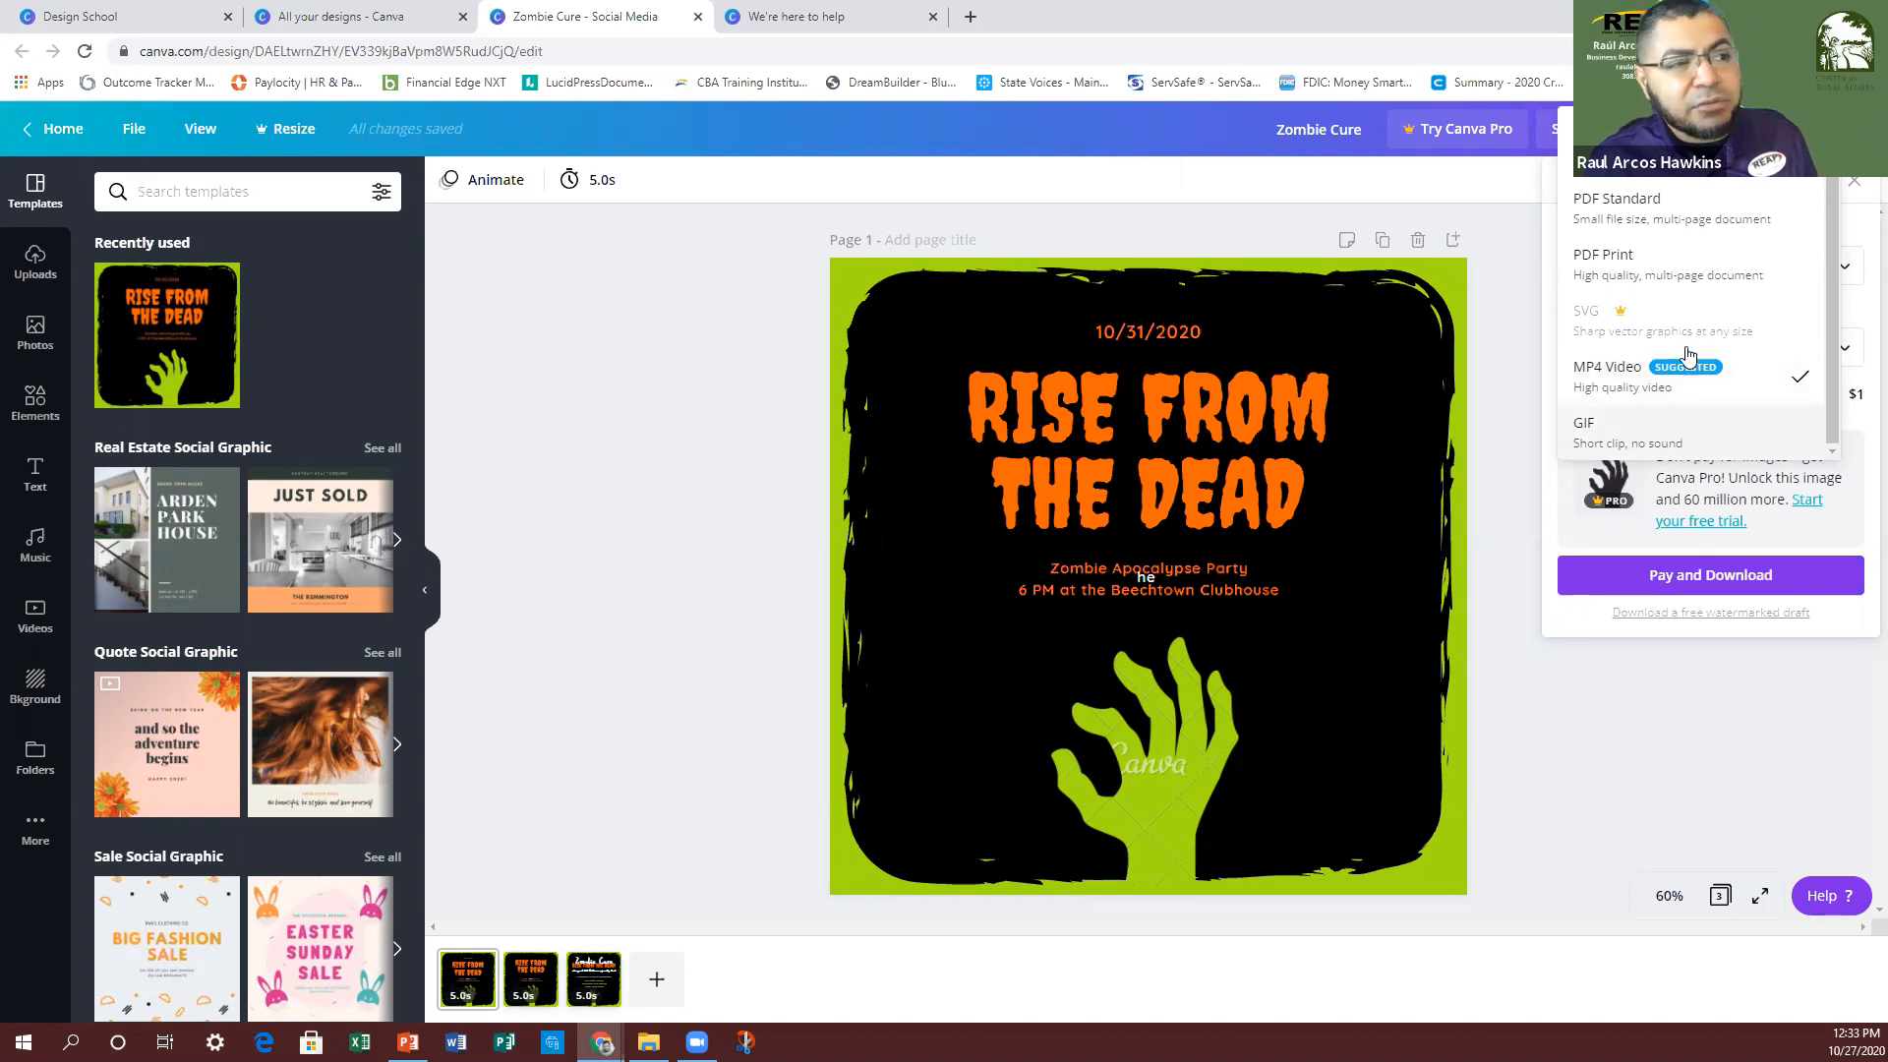
{"action": "left_click", "coordinate": [1507, 440]}
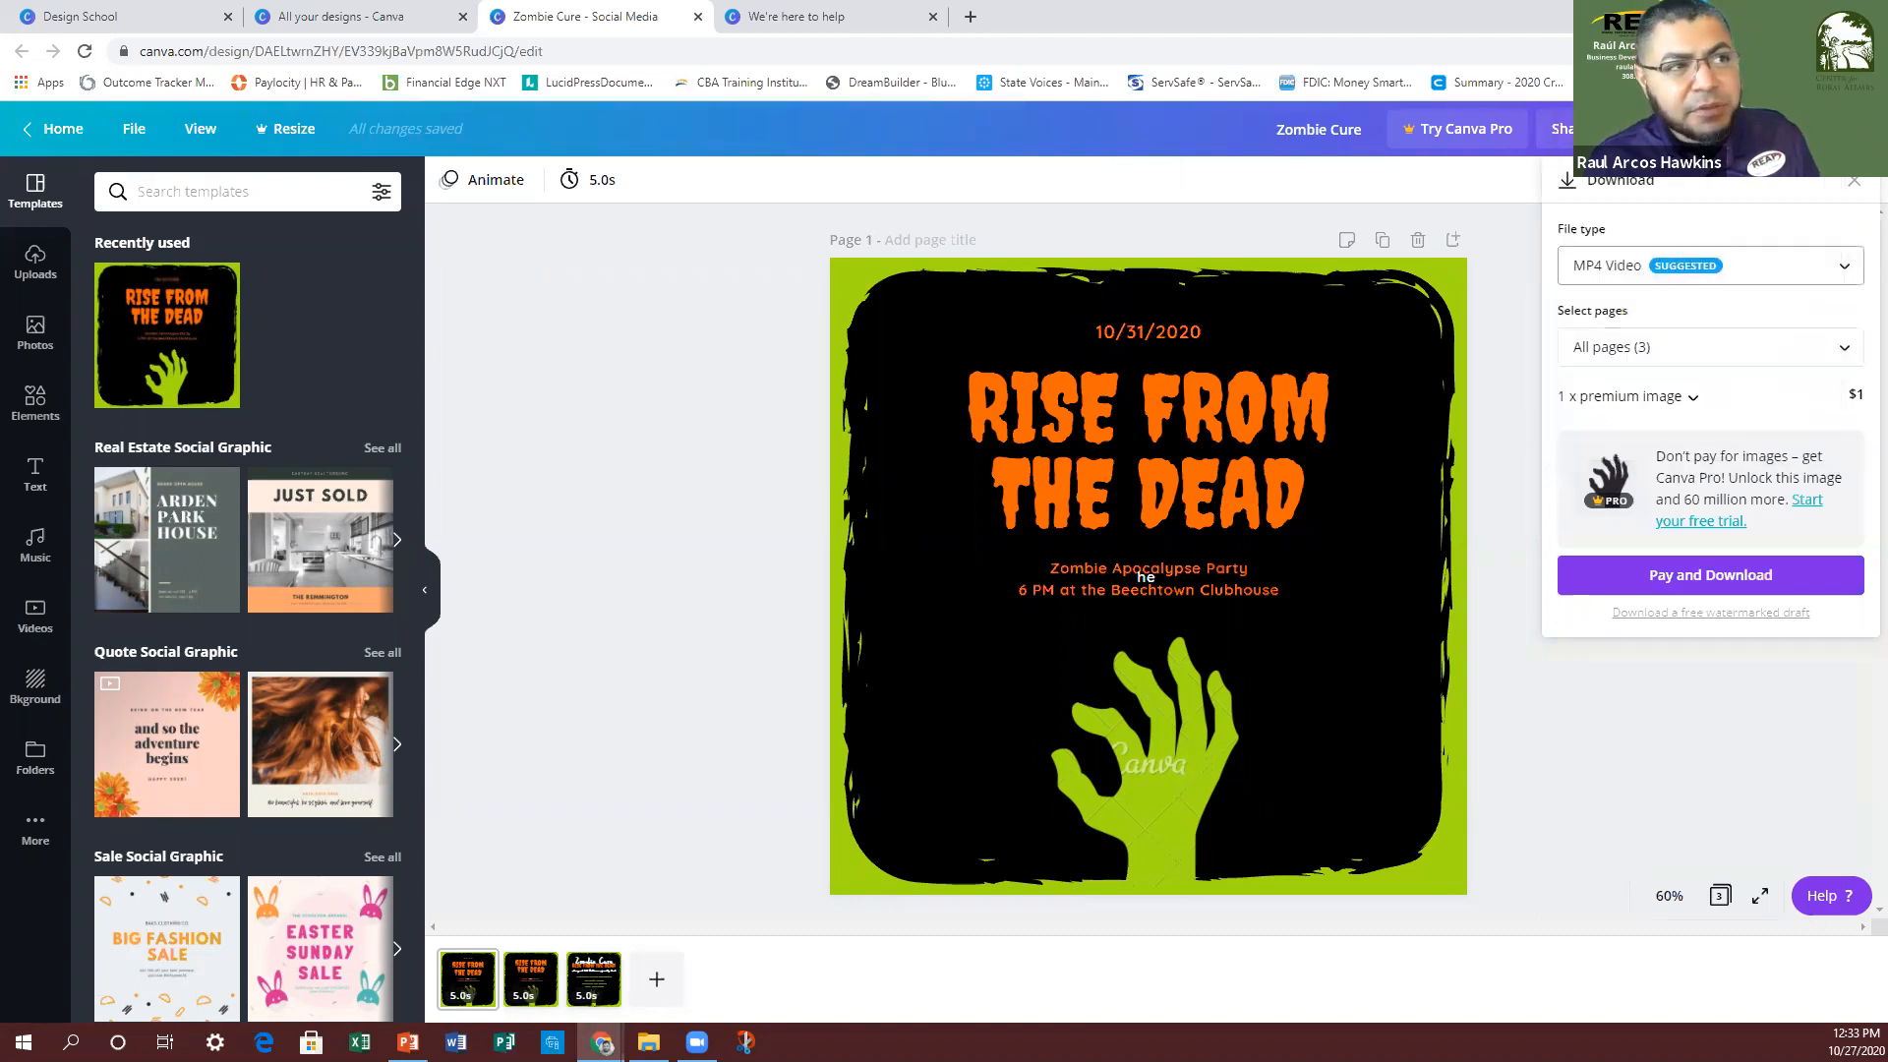
{"action": "left_click", "coordinate": [1855, 178]}
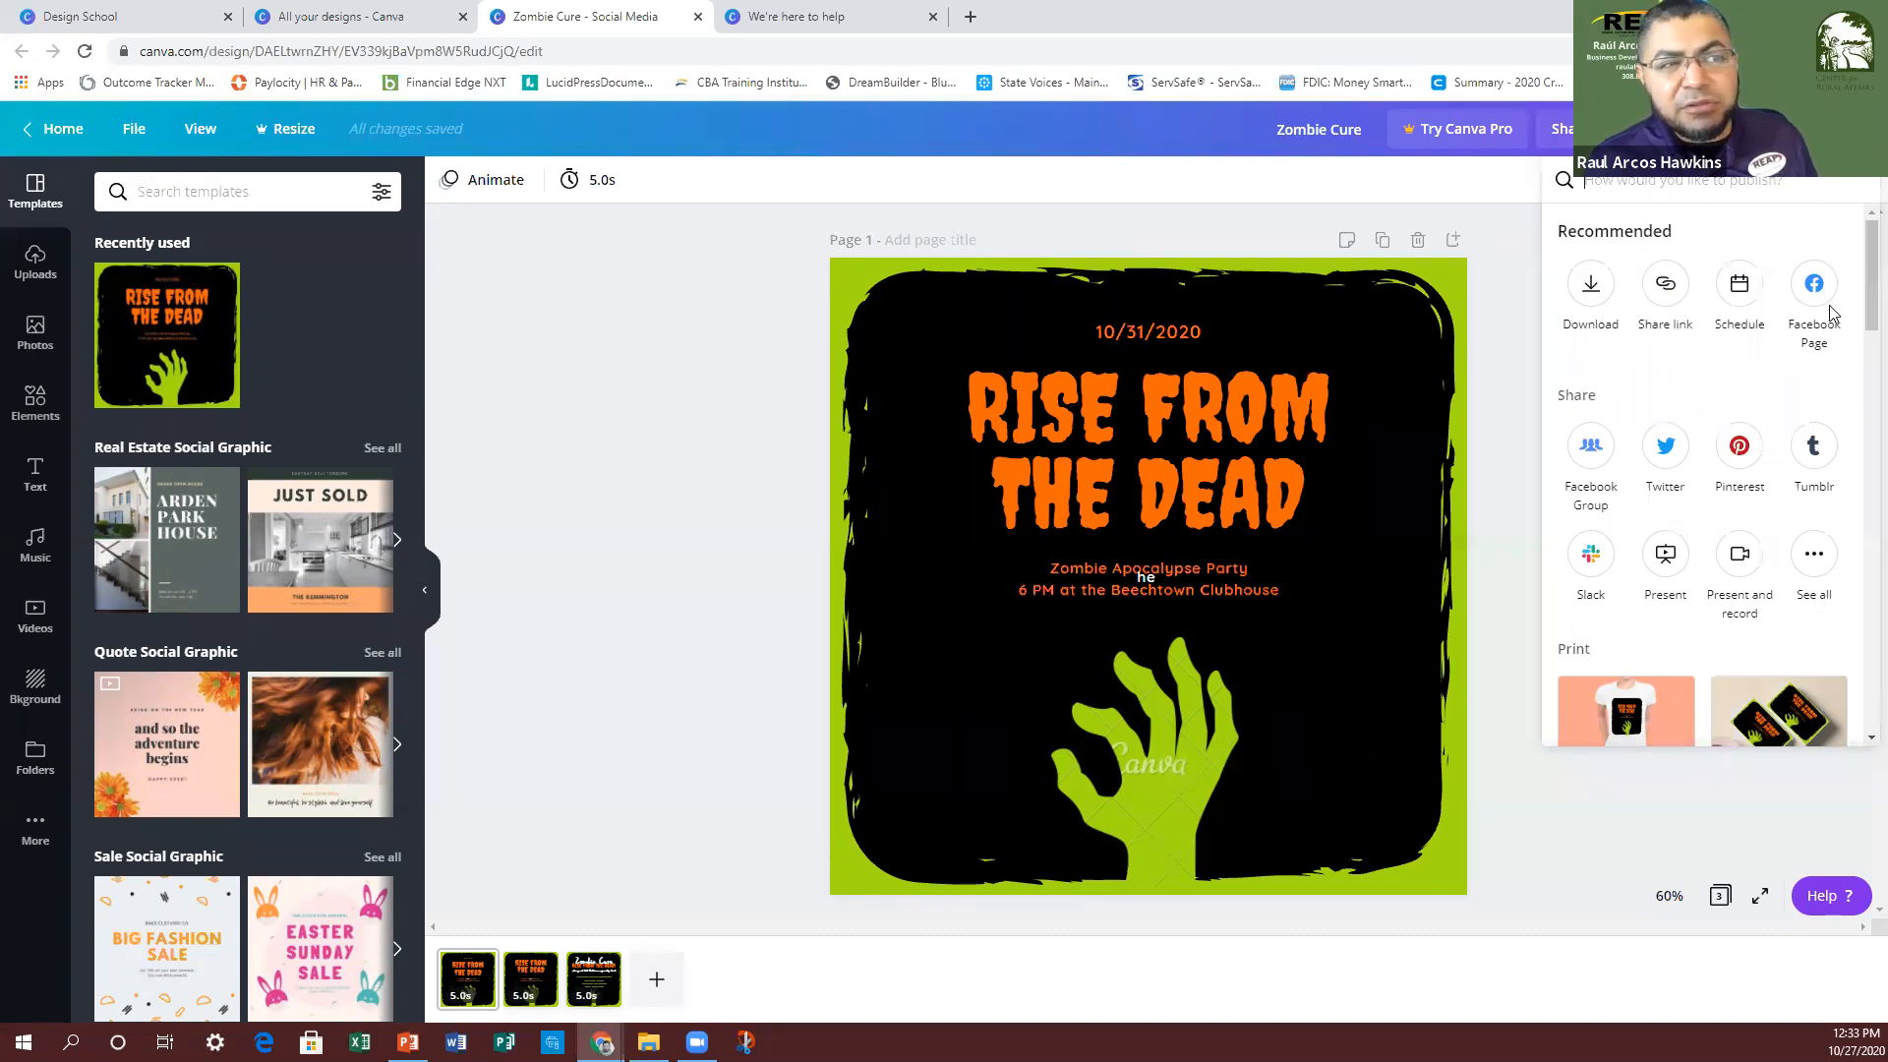
Step: Examine the publishing options for the design, expanding the Share group to show every destination
{"action": "scroll", "coordinate": [1831, 313], "scroll_direction": "down", "scroll_amount": 2}
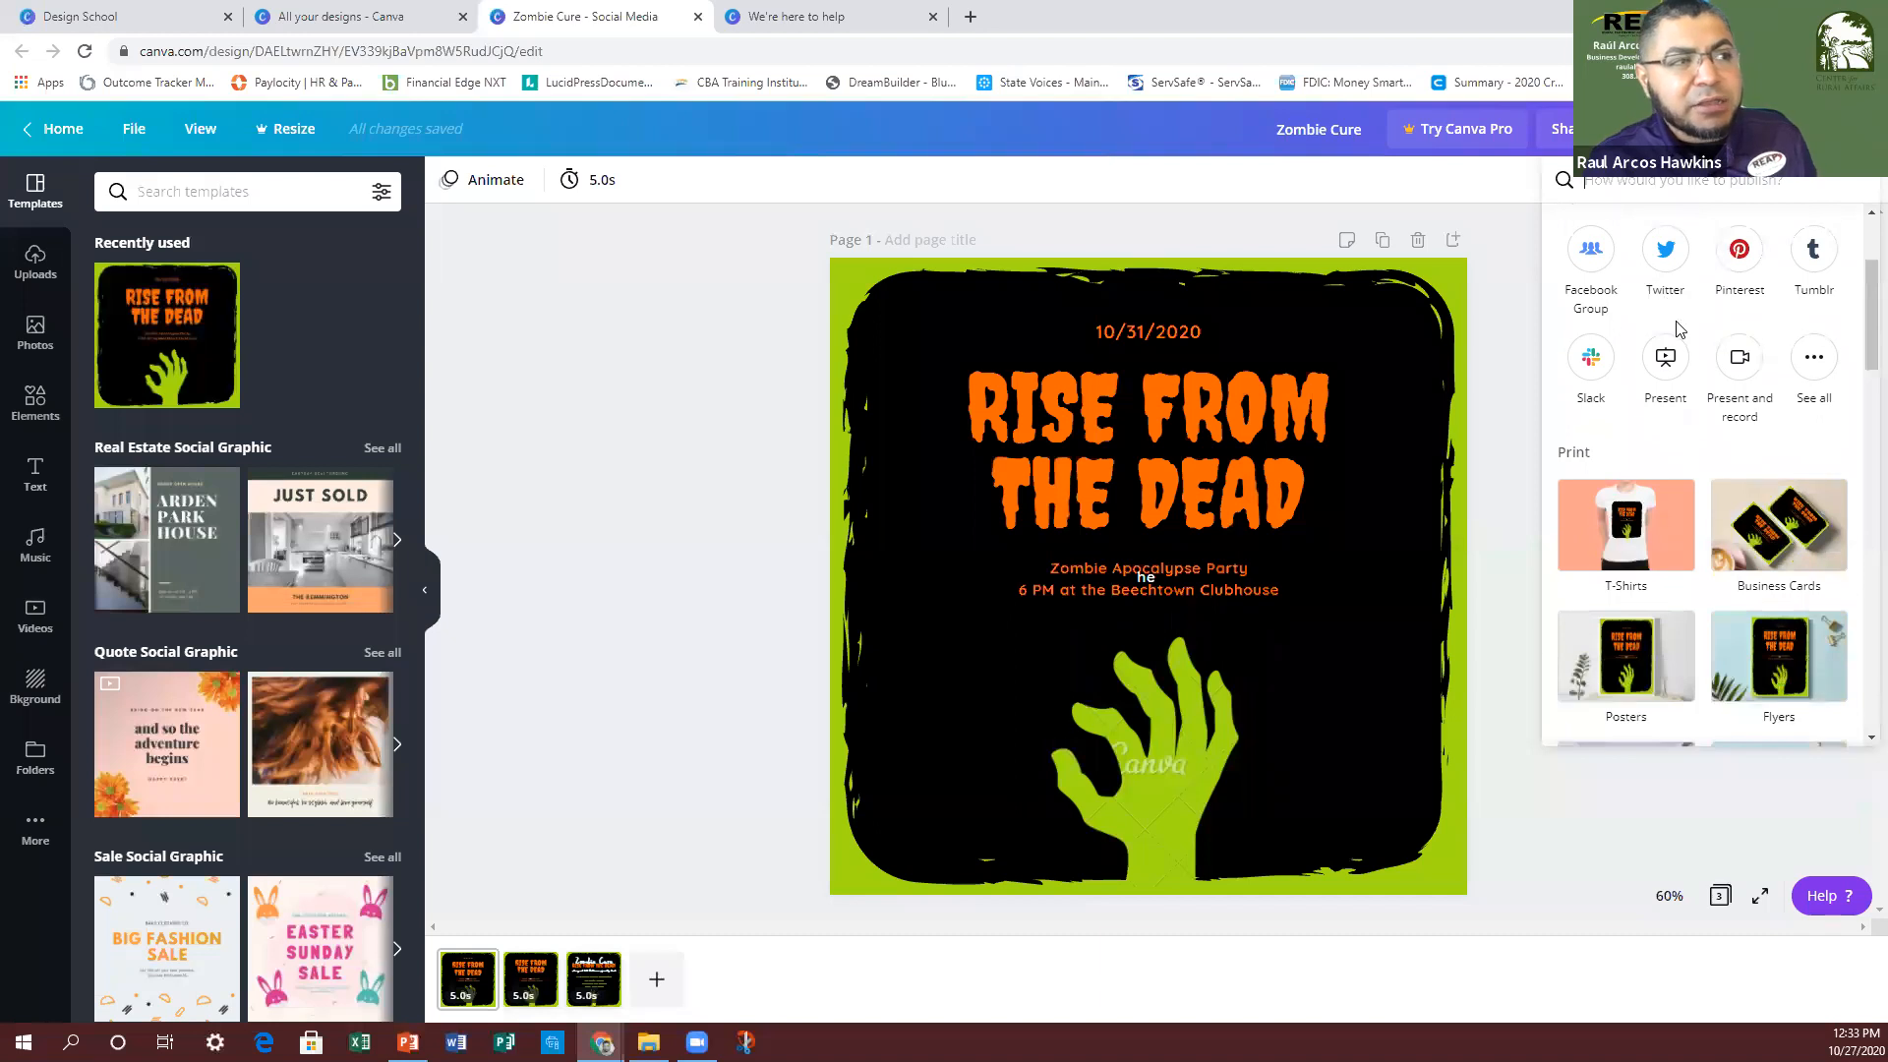
{"action": "scroll", "coordinate": [1677, 328], "scroll_direction": "up", "scroll_amount": 1}
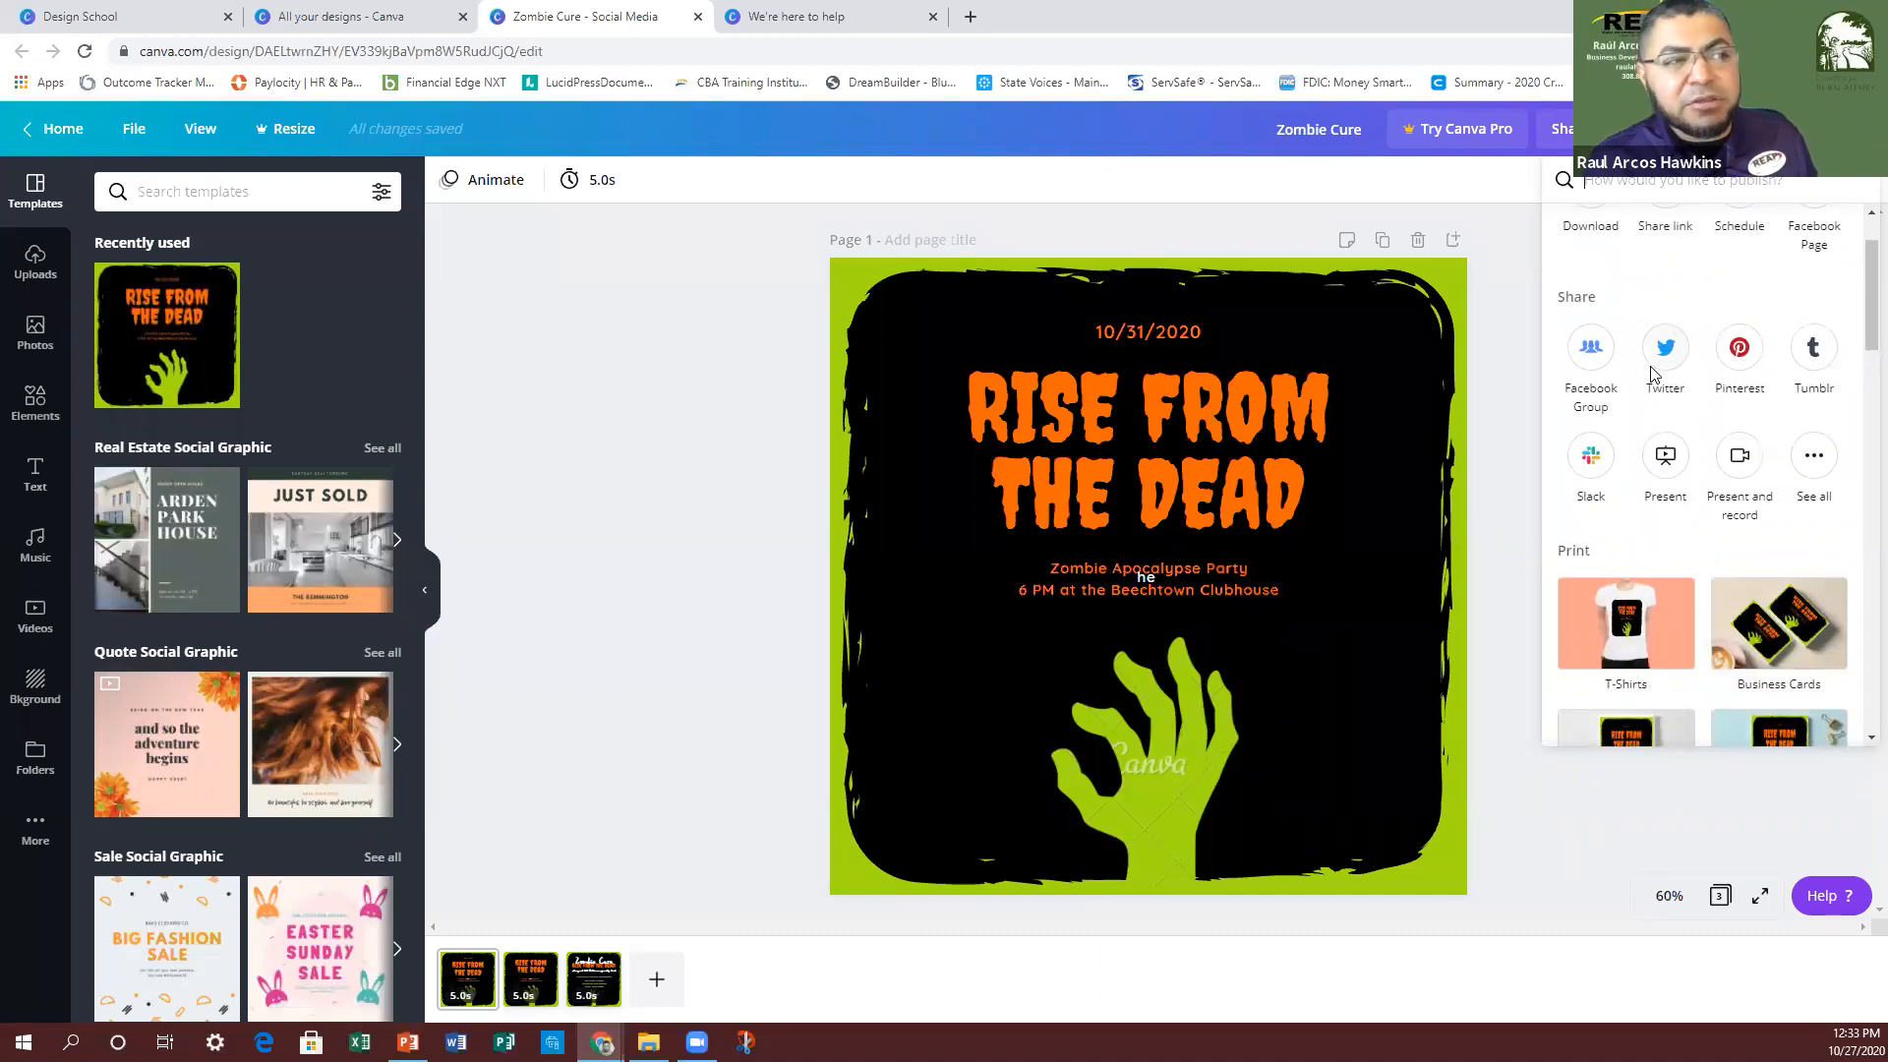
{"action": "scroll", "coordinate": [1637, 462], "scroll_direction": "up", "scroll_amount": 1}
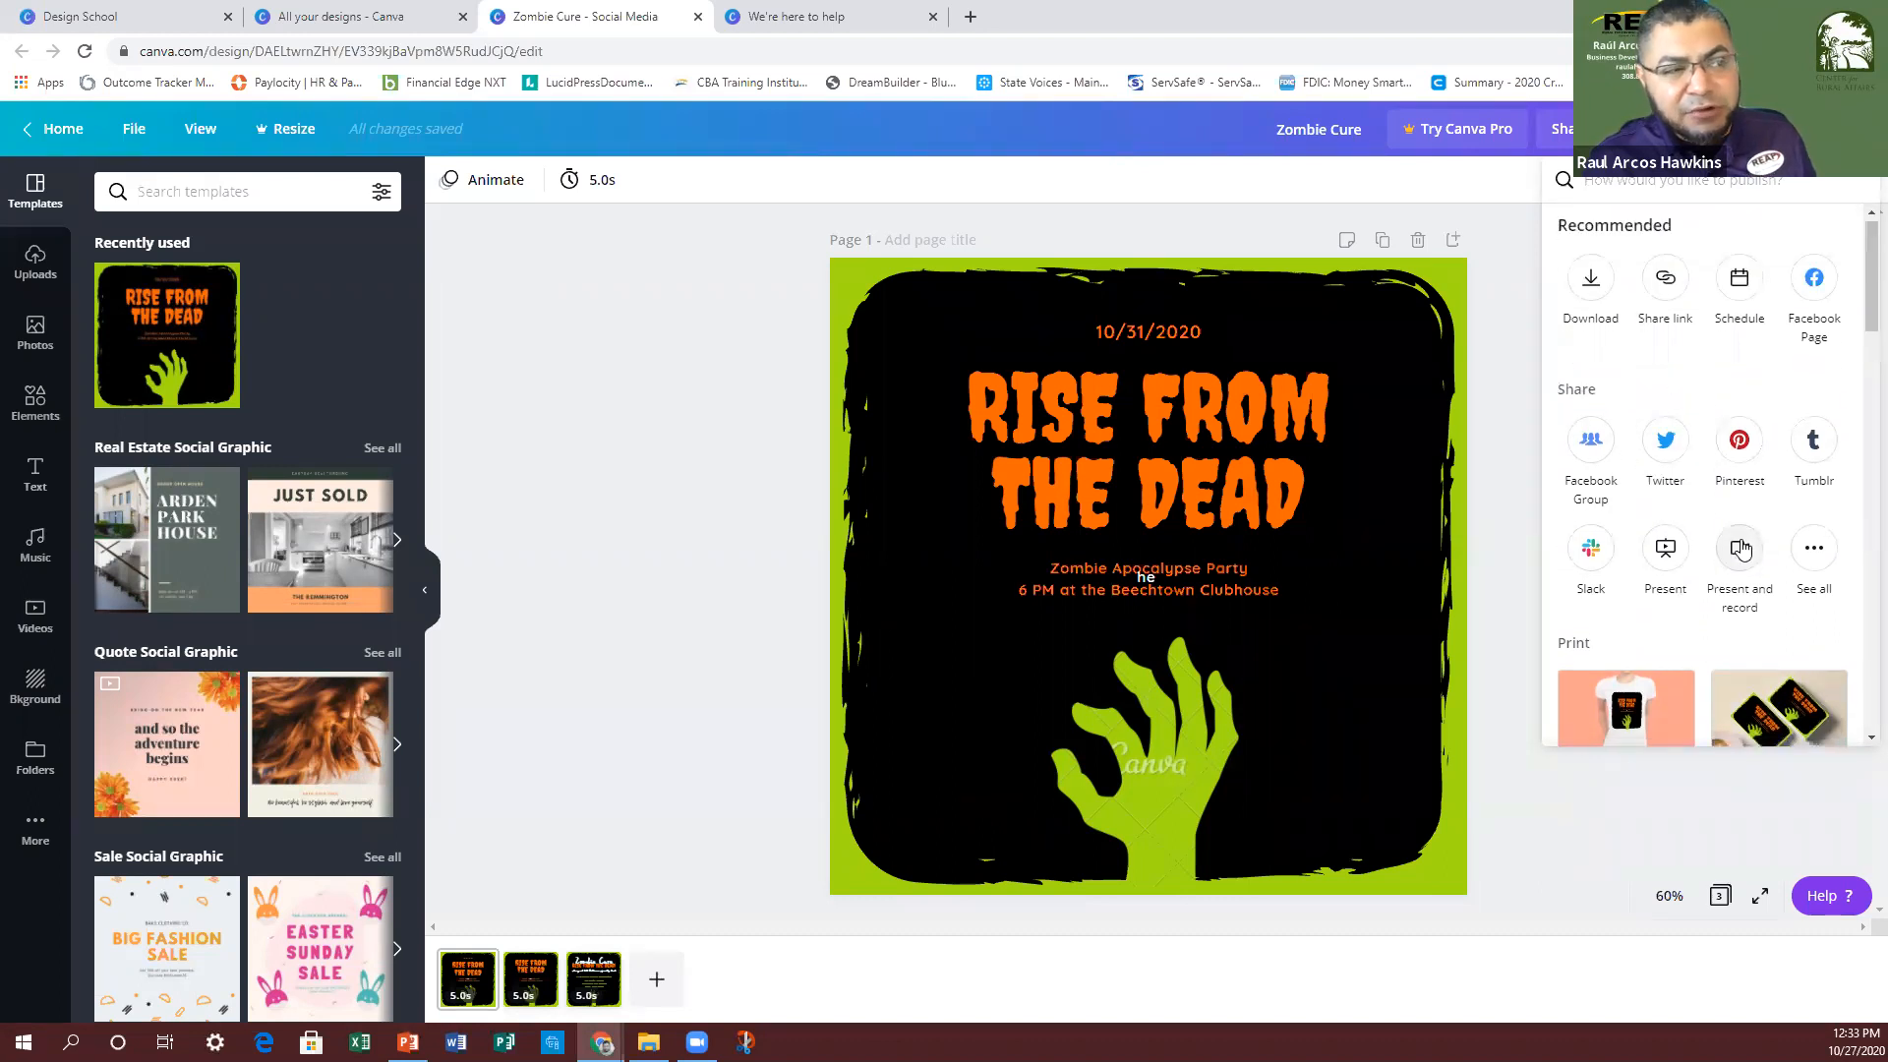
{"action": "scroll", "coordinate": [1740, 551], "scroll_direction": "down", "scroll_amount": 1}
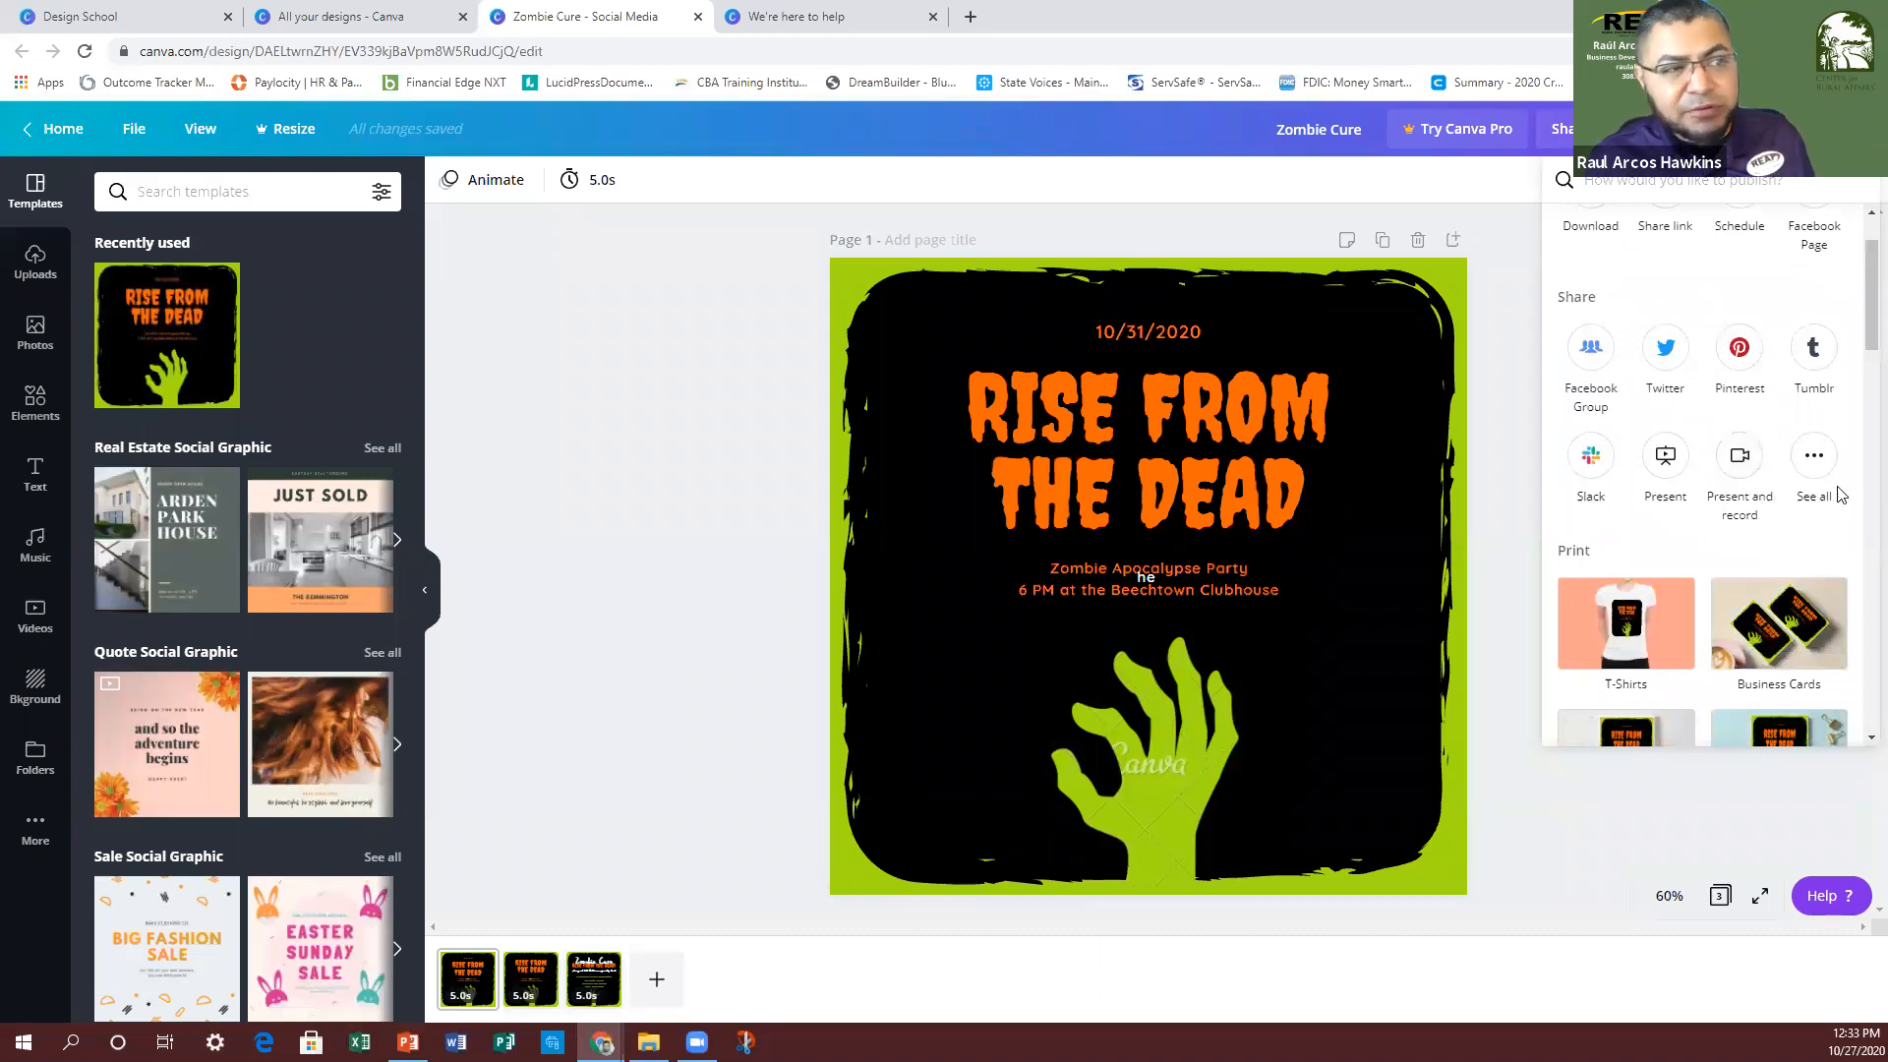
{"action": "left_click", "coordinate": [1814, 457]}
{"action": "scroll", "coordinate": [1805, 513], "scroll_direction": "down", "scroll_amount": 1}
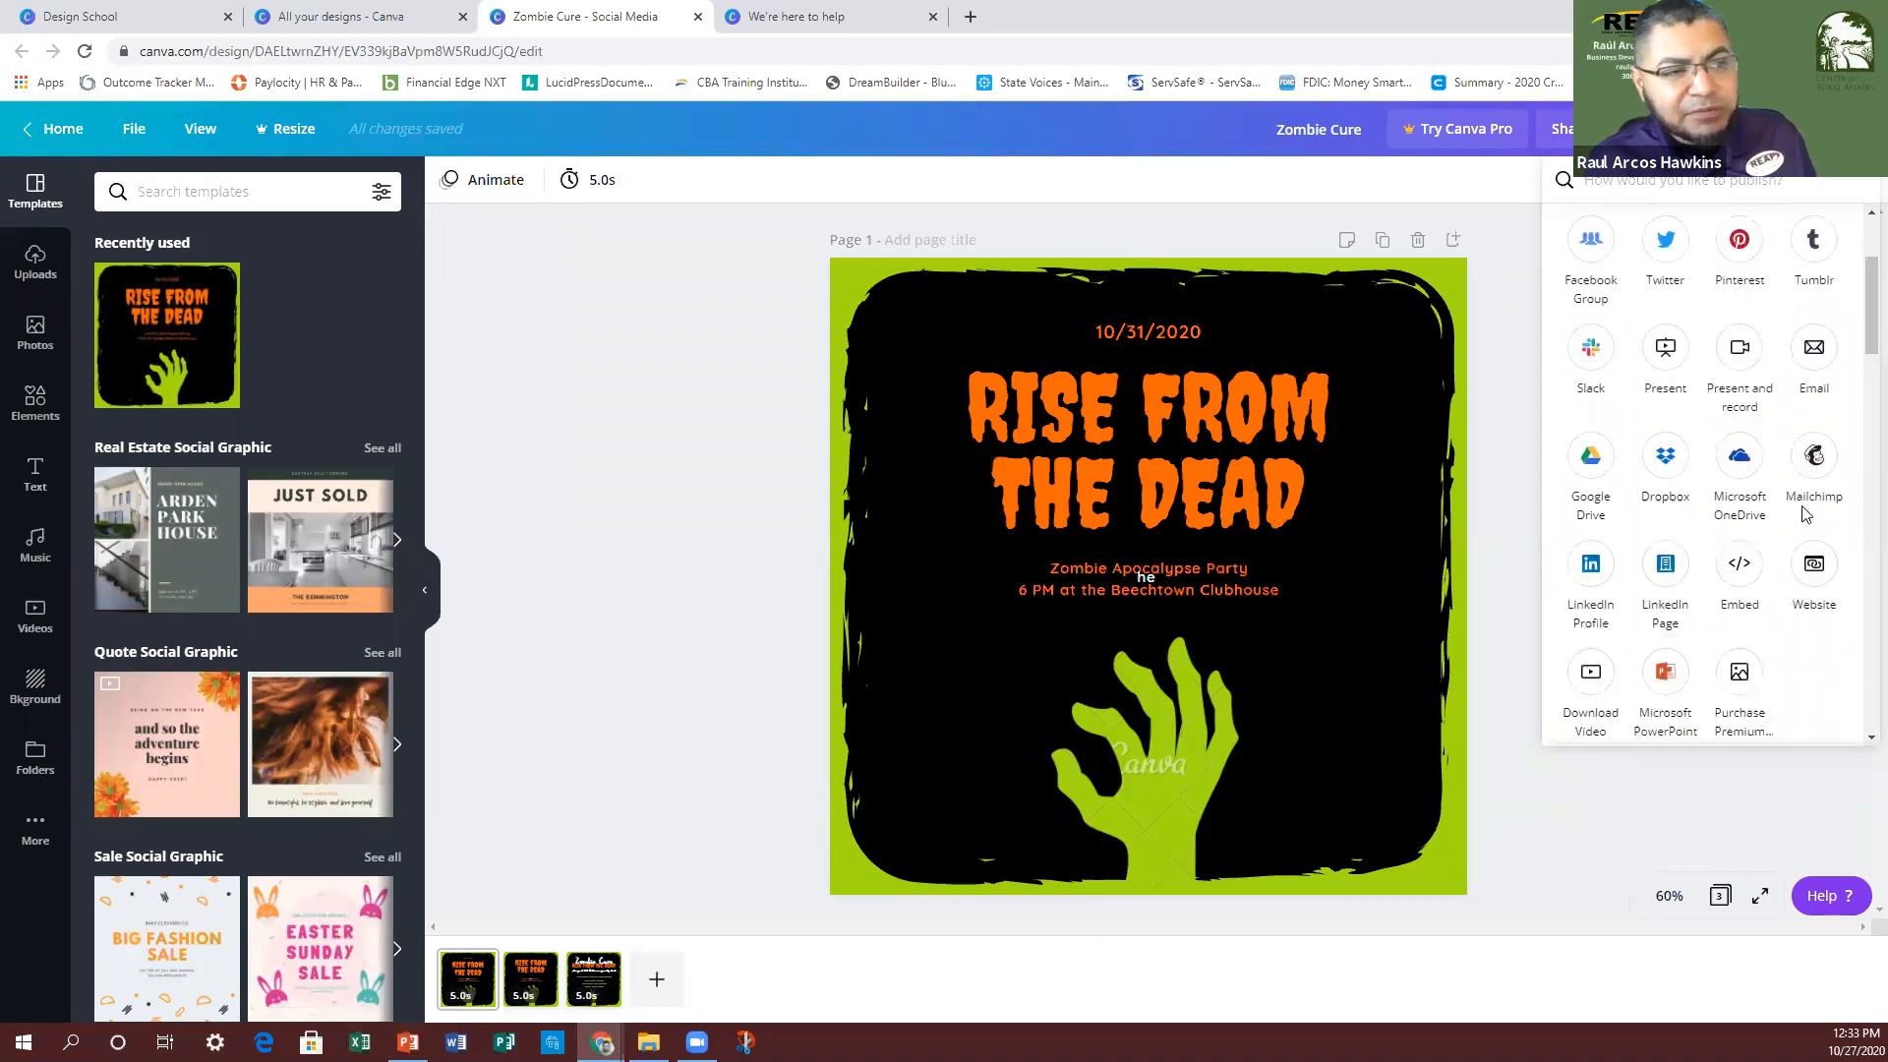
{"action": "scroll", "coordinate": [1805, 513], "scroll_direction": "down", "scroll_amount": 1}
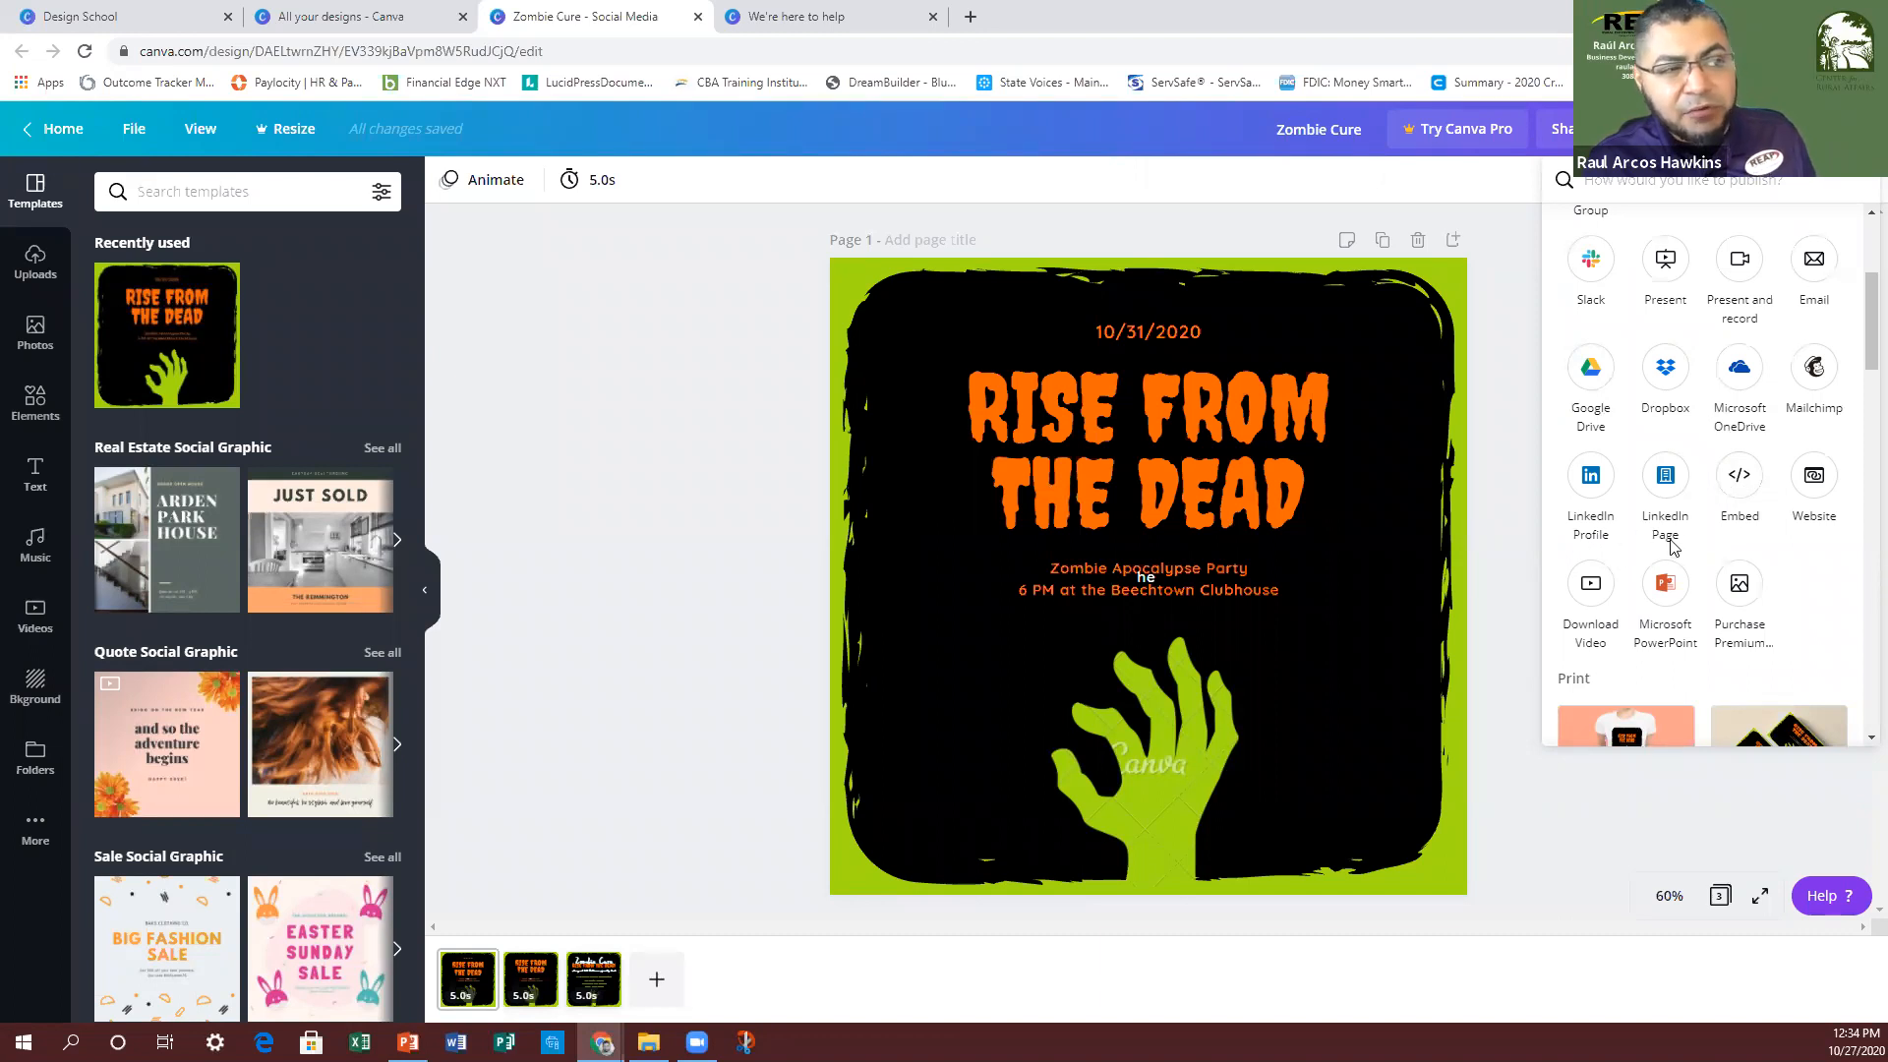
{"action": "scroll", "coordinate": [1805, 545], "scroll_direction": "down", "scroll_amount": 1}
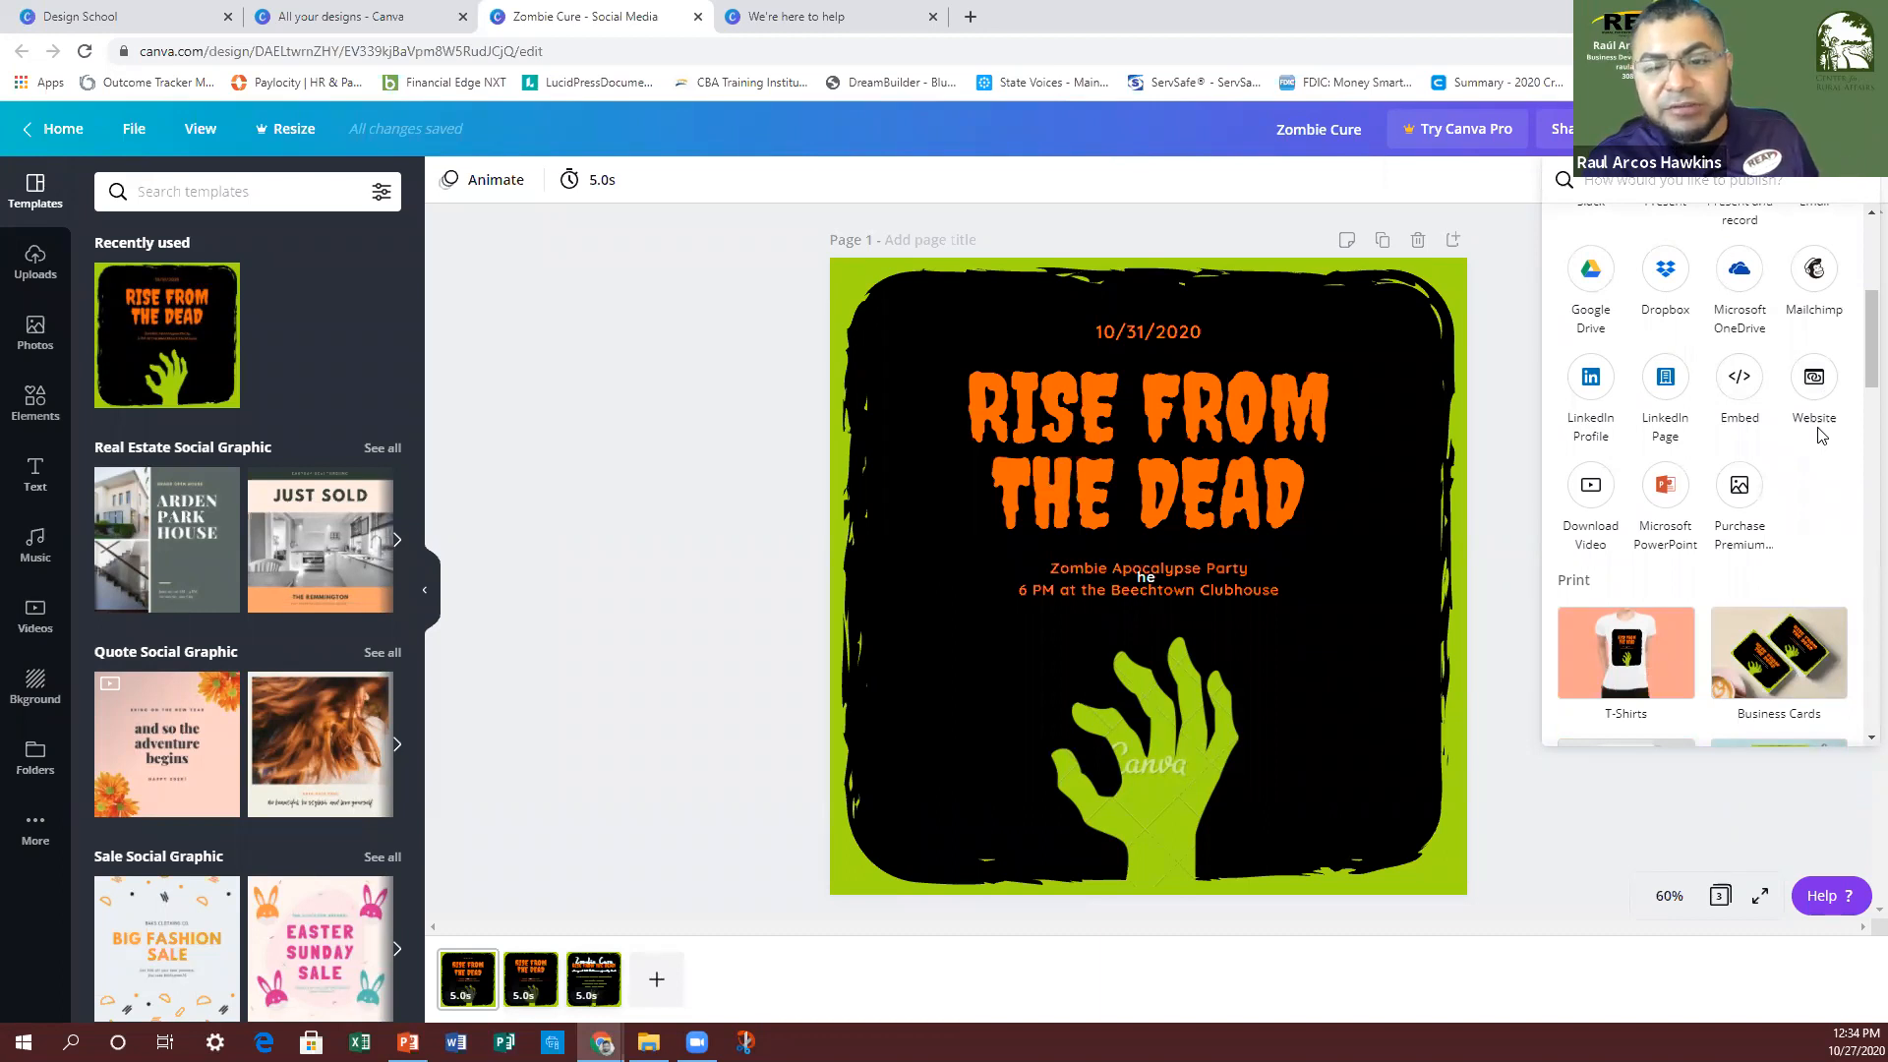
{"action": "scroll", "coordinate": [1806, 462], "scroll_direction": "down", "scroll_amount": 1}
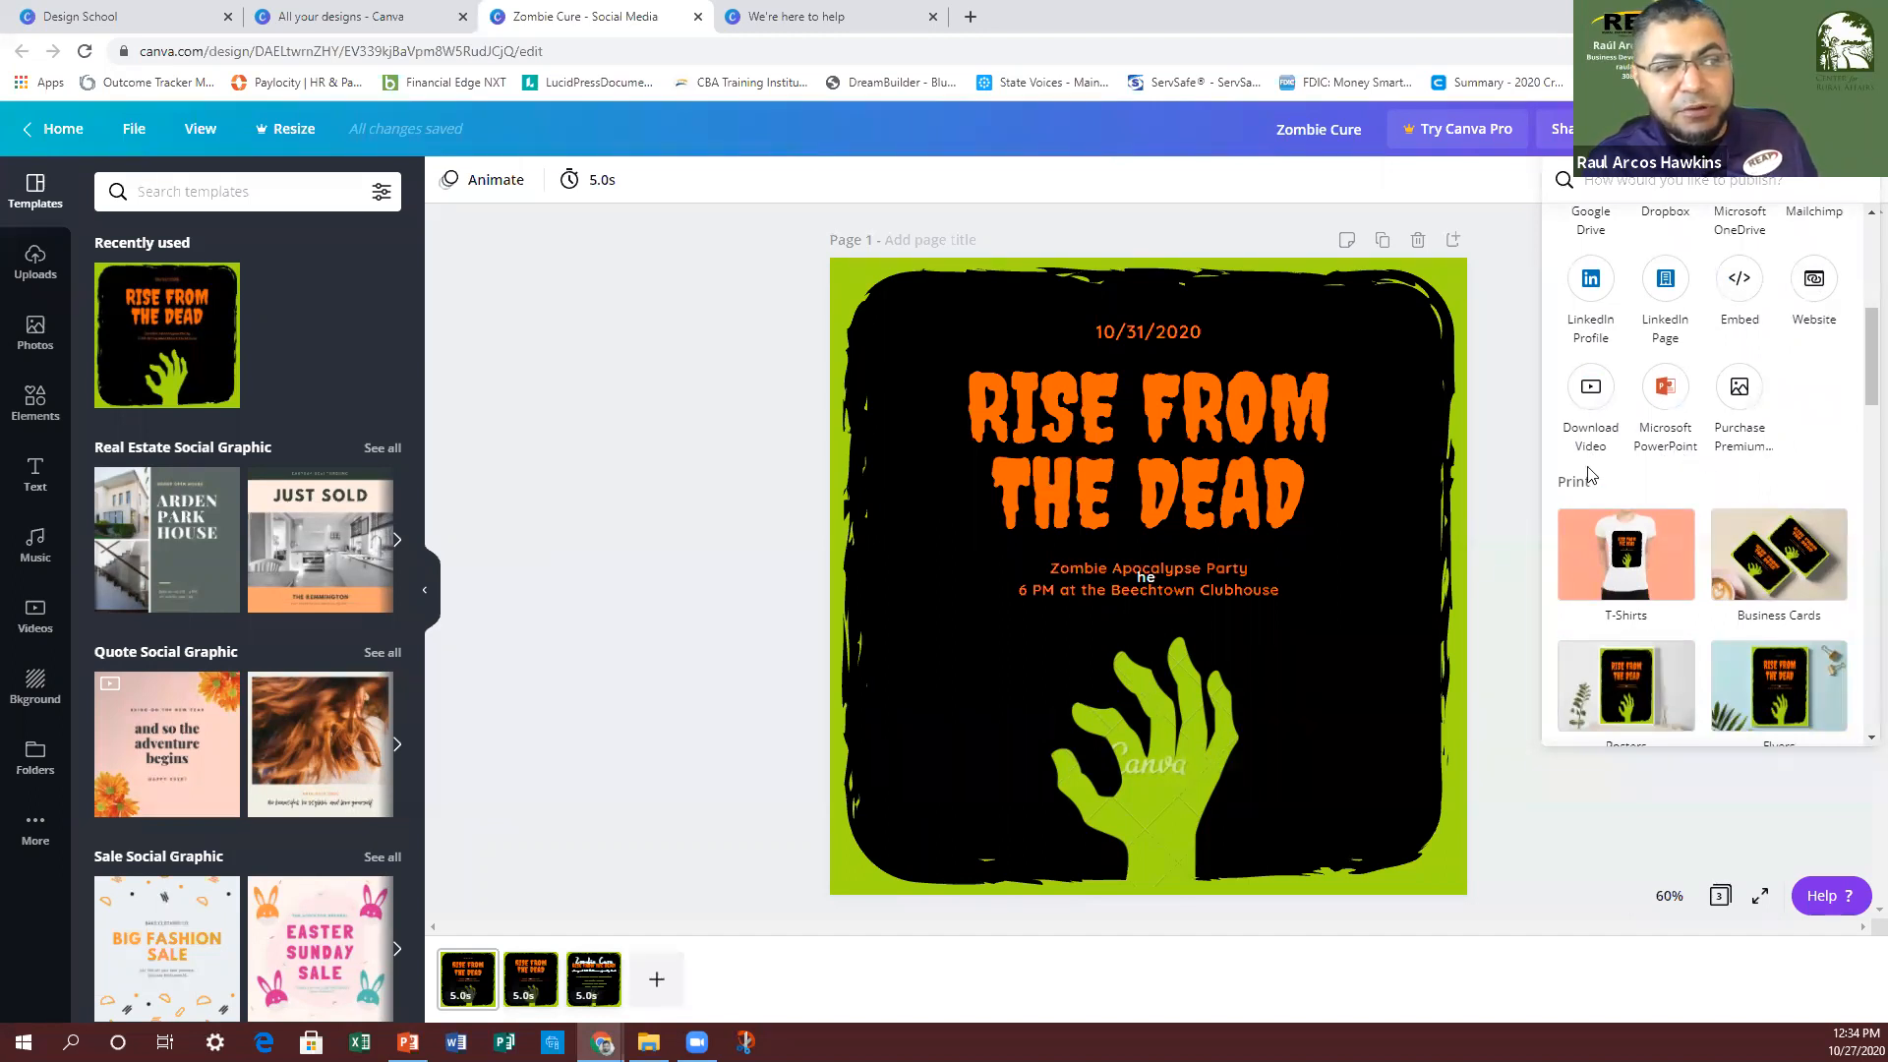
Step: Look through the print products offered for the design, and close the publishing options
{"action": "scroll", "coordinate": [1814, 423], "scroll_direction": "down", "scroll_amount": 2}
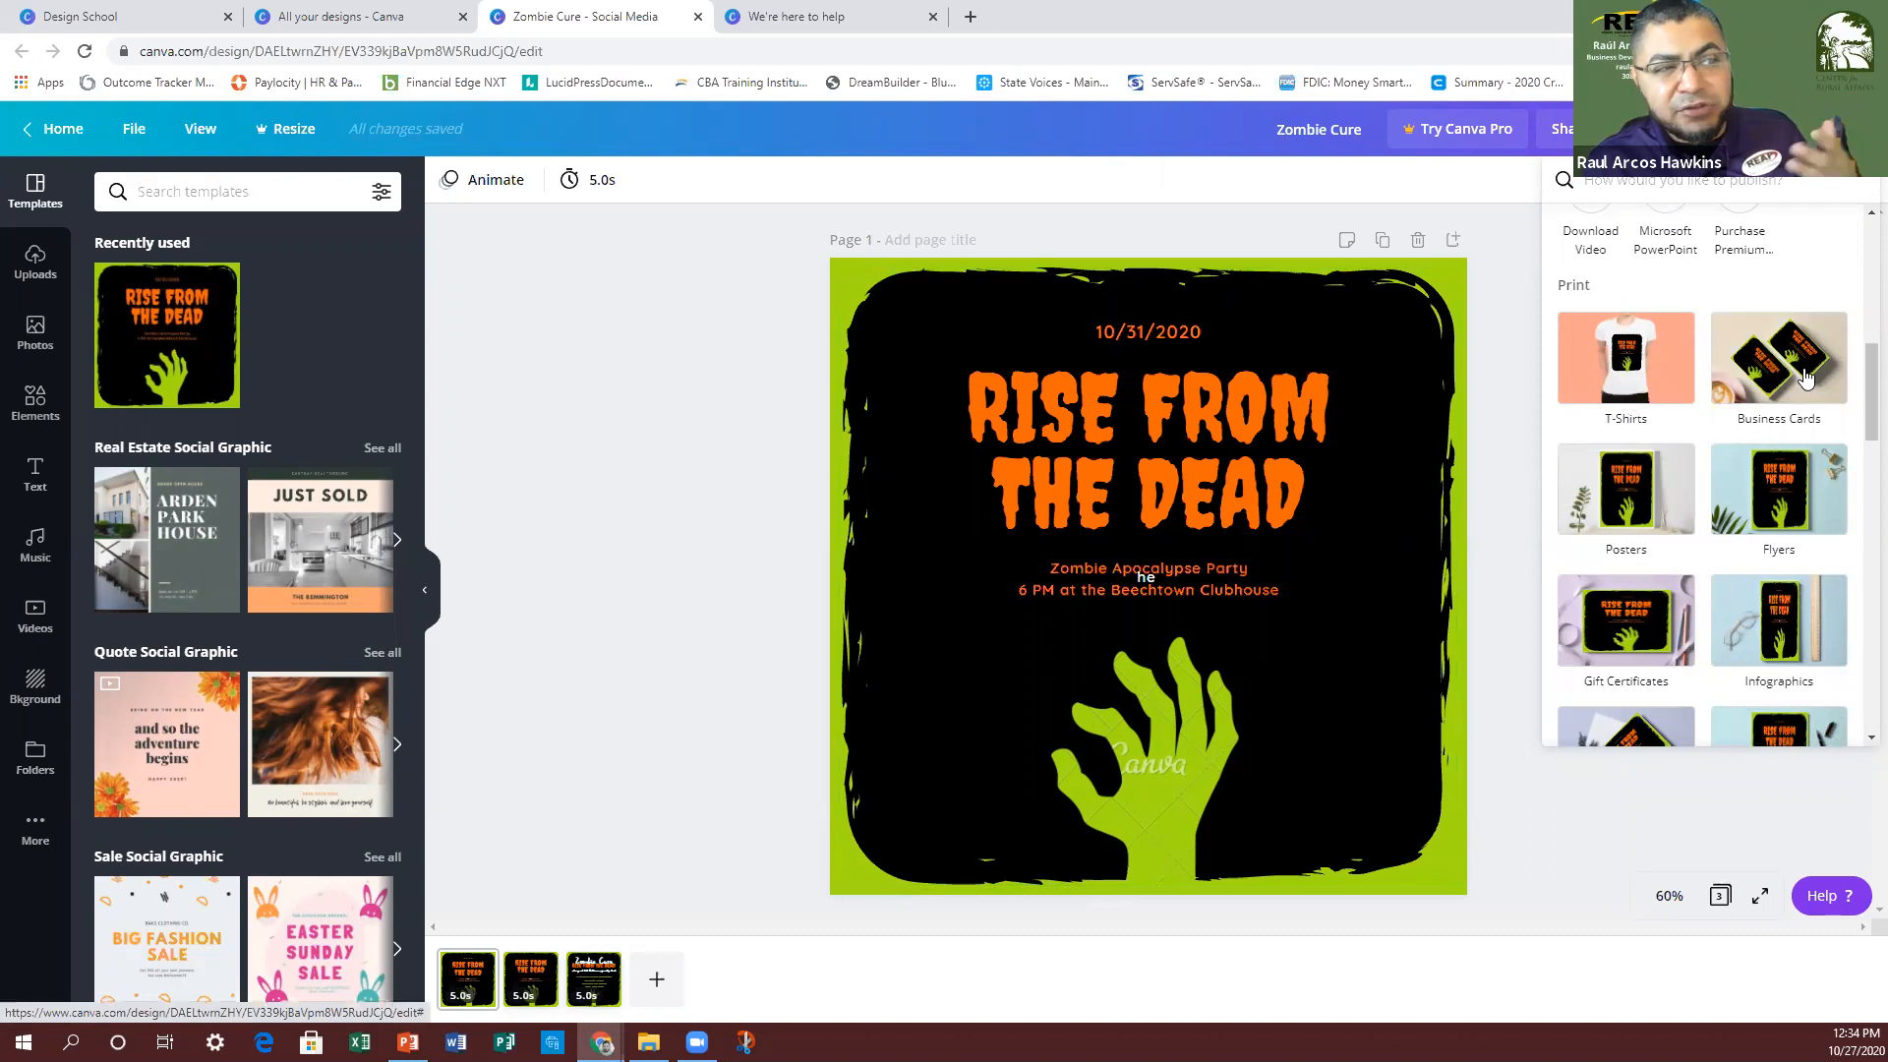
{"action": "scroll", "coordinate": [1760, 444], "scroll_direction": "down", "scroll_amount": 1}
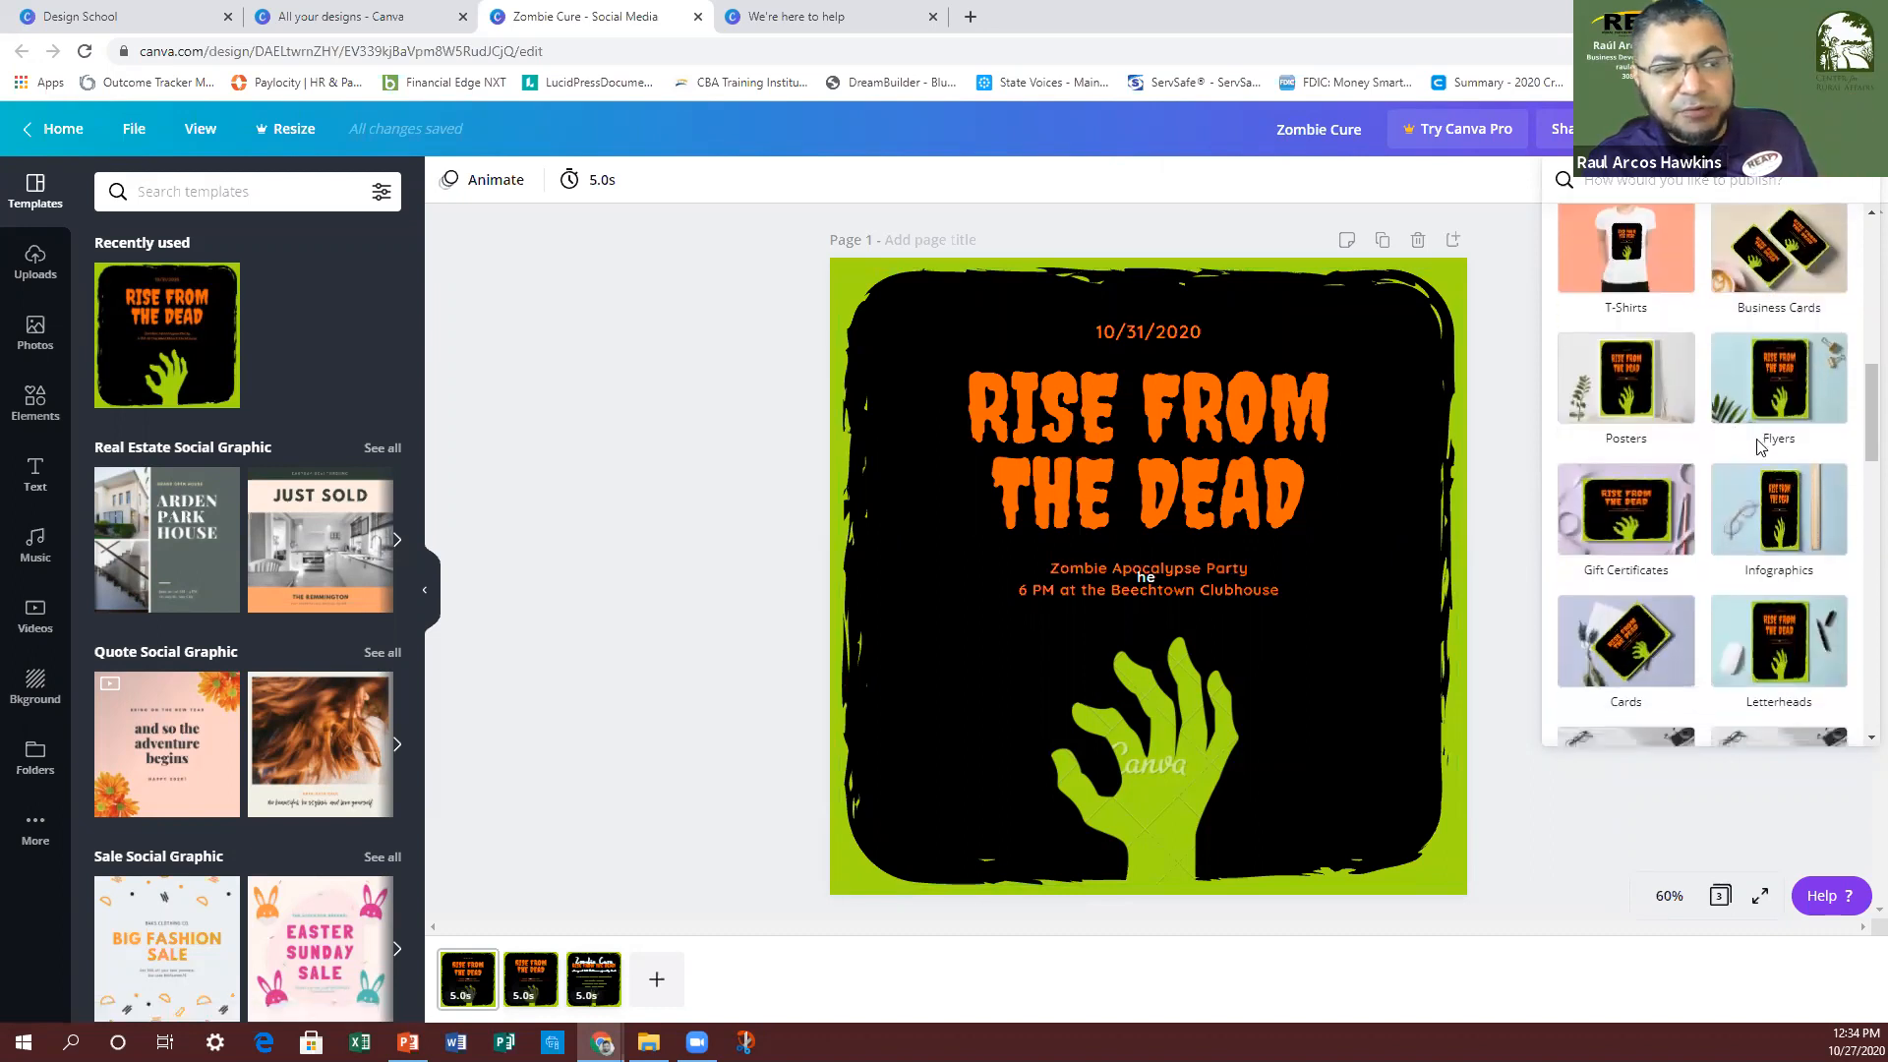
{"action": "scroll", "coordinate": [1760, 445], "scroll_direction": "down", "scroll_amount": 2}
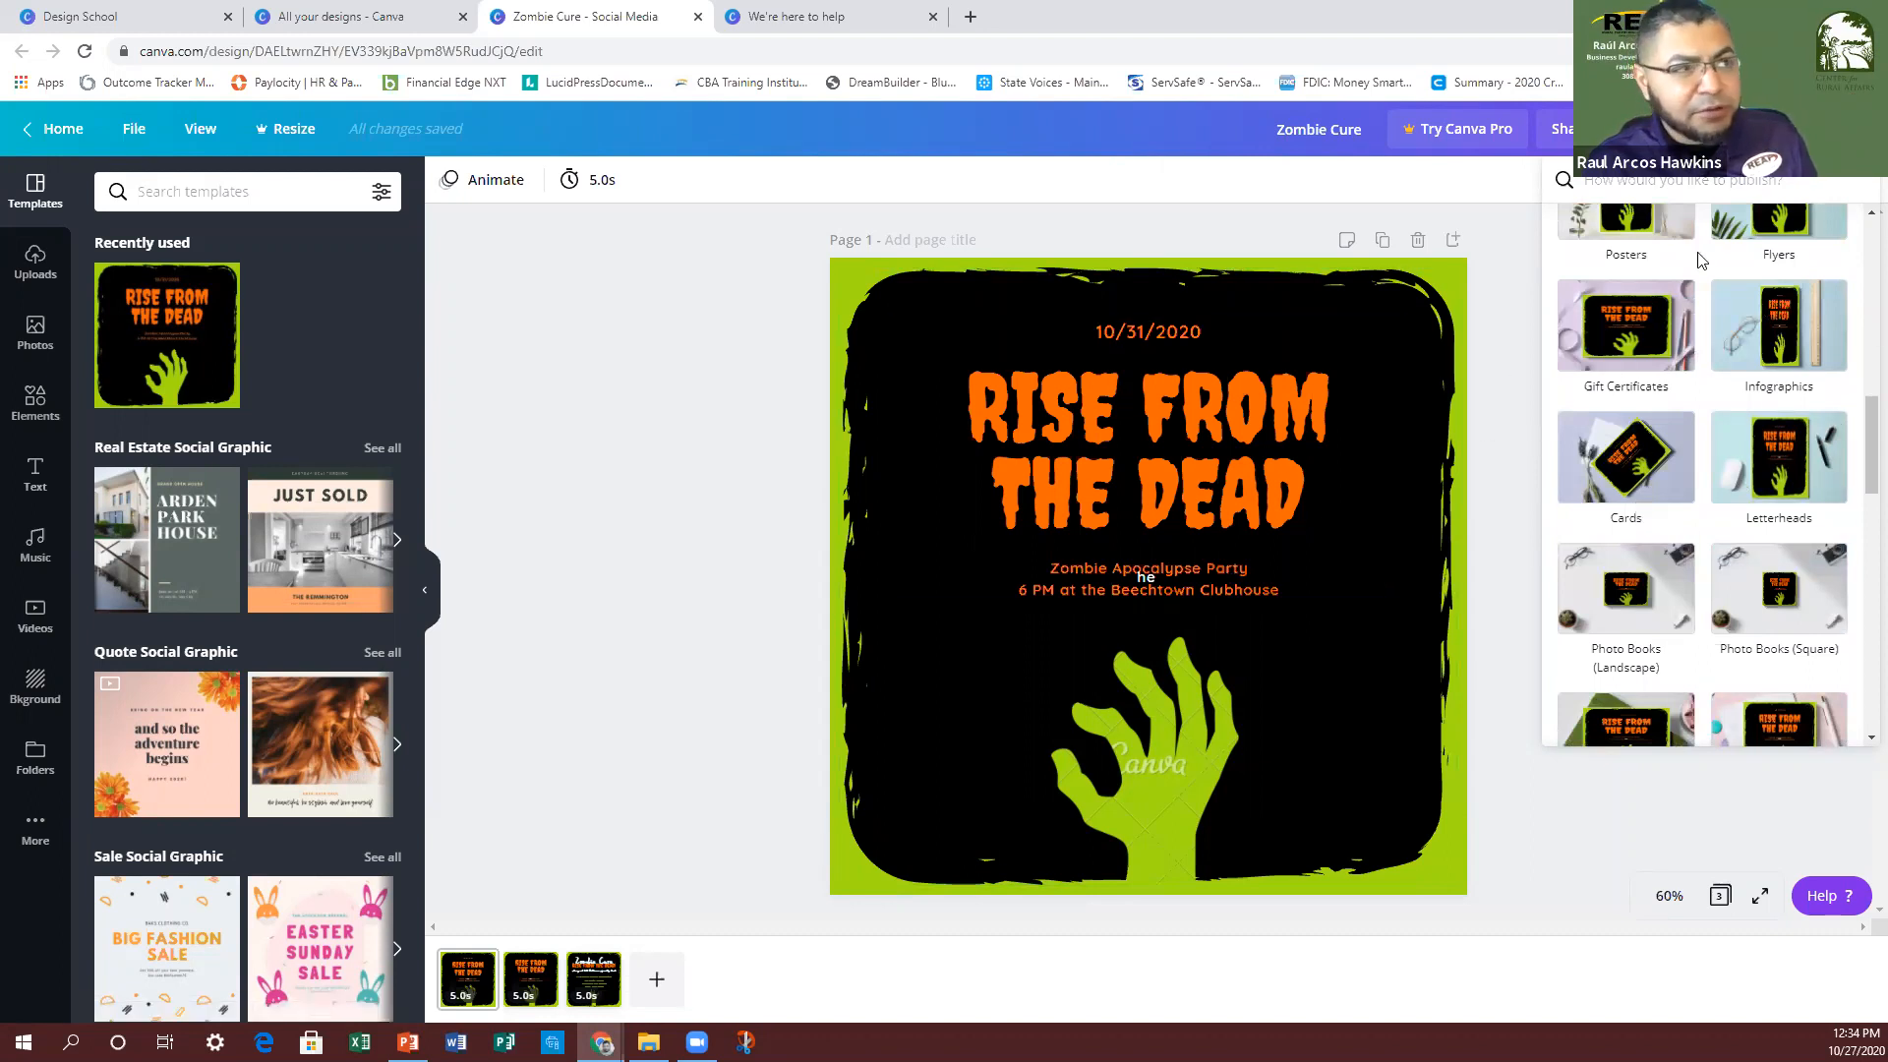
{"action": "left_click", "coordinate": [1612, 865]}
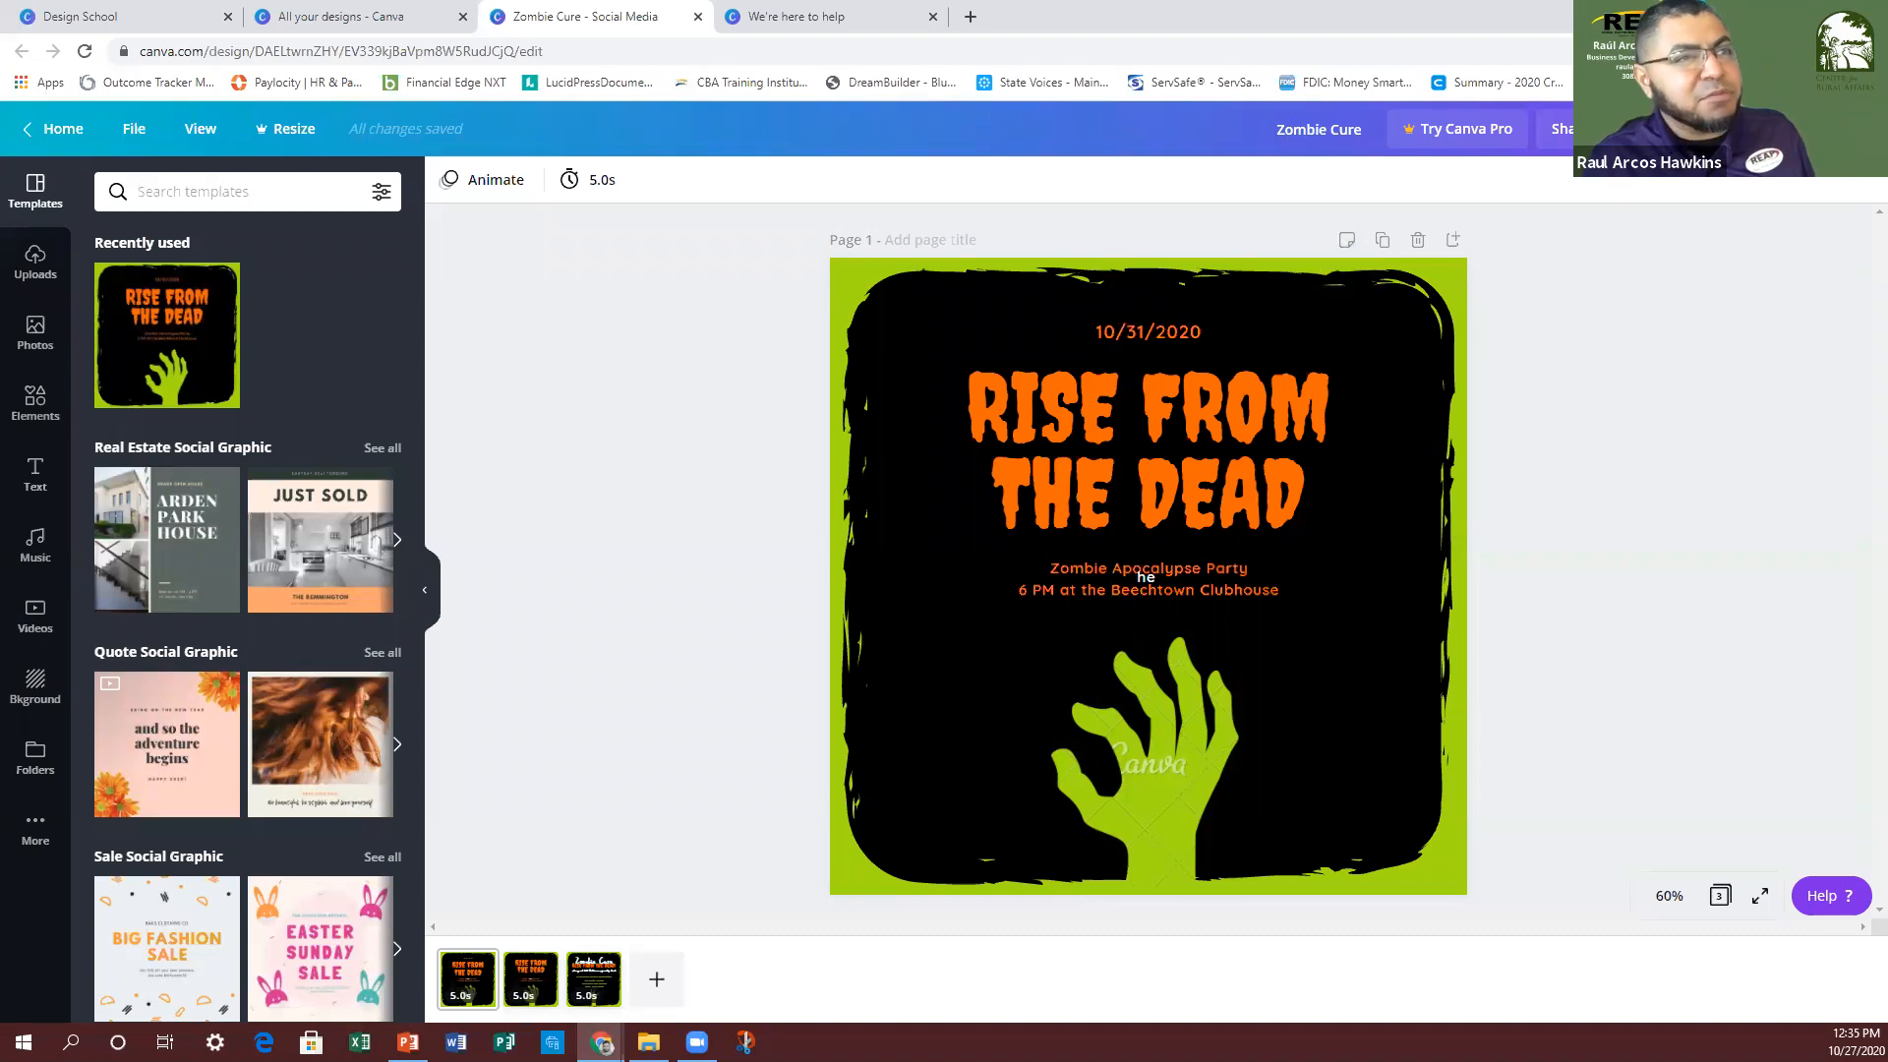
Step: Enlarge the browser's page zoom by three levels so the editor's controls are easier to read
{"action": "left_click", "coordinate": [1870, 51]}
{"action": "left_click", "coordinate": [1809, 236]}
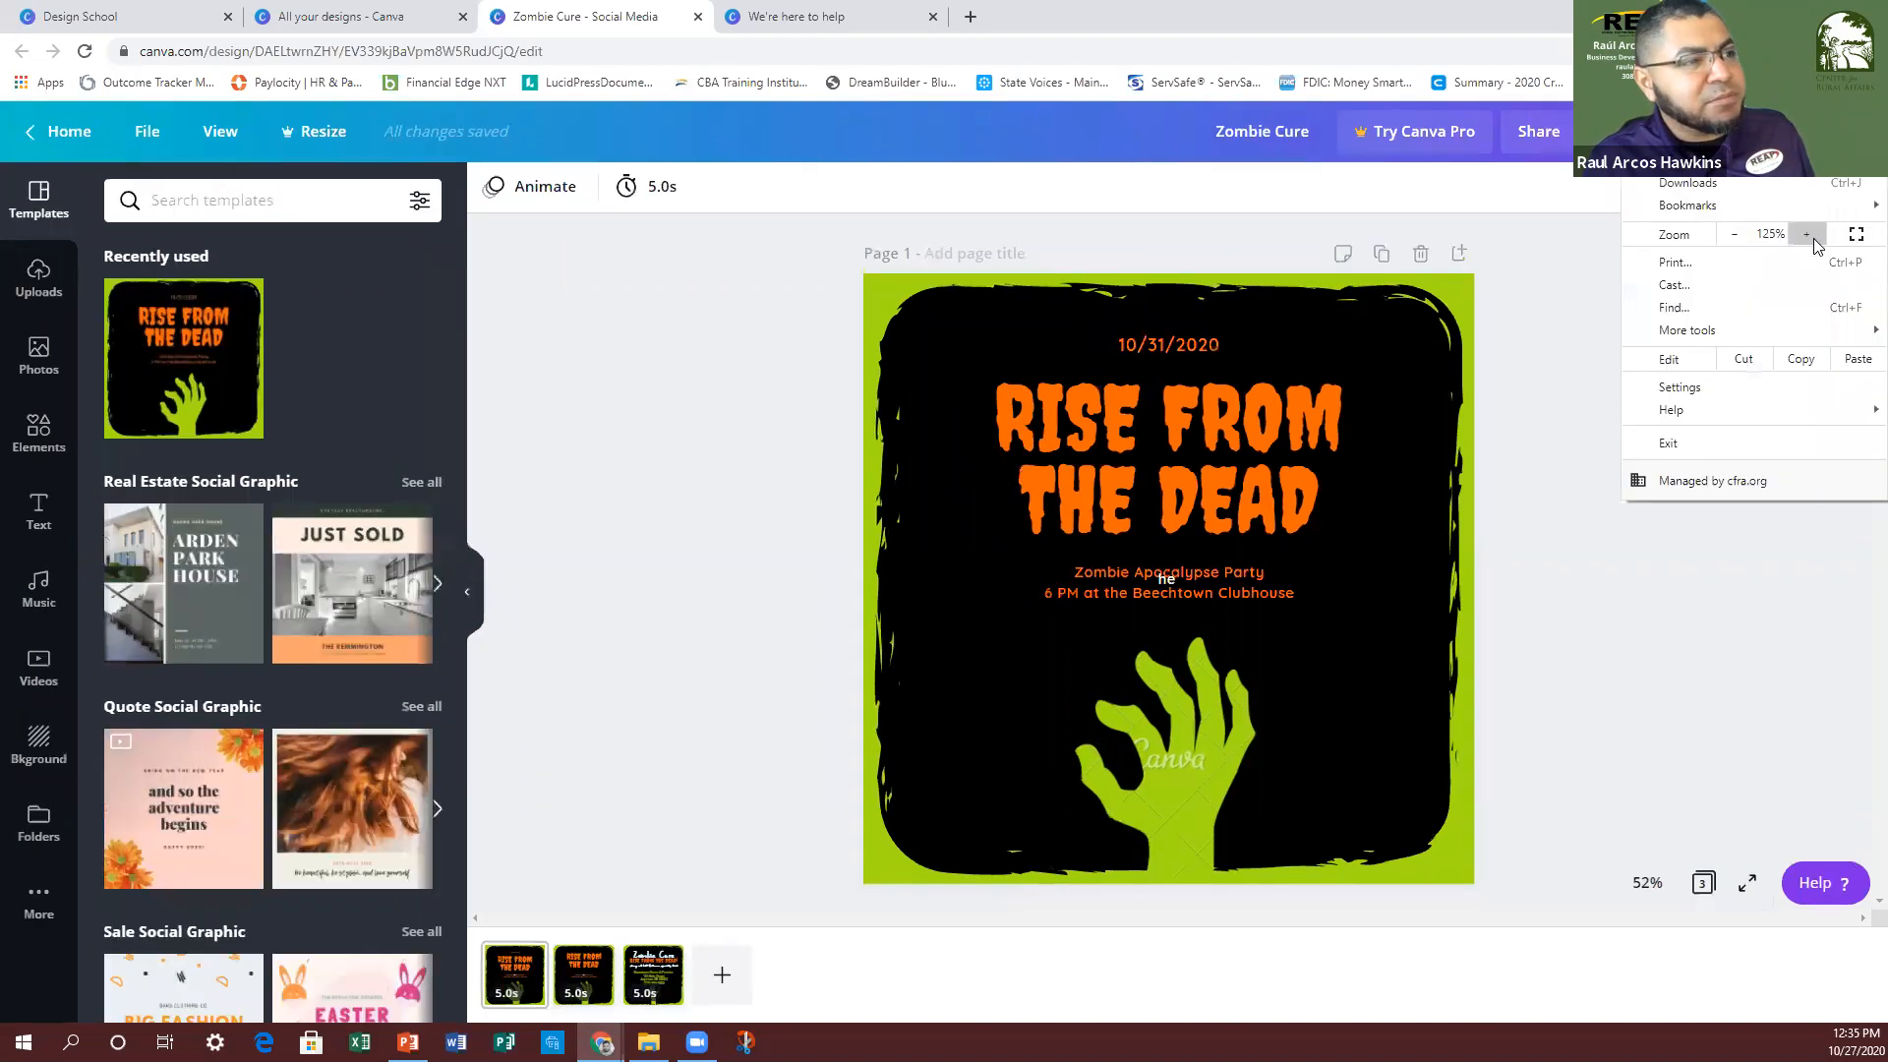
{"action": "left_click", "coordinate": [1809, 236]}
{"action": "left_click", "coordinate": [1809, 236]}
{"action": "left_click", "coordinate": [1459, 368]}
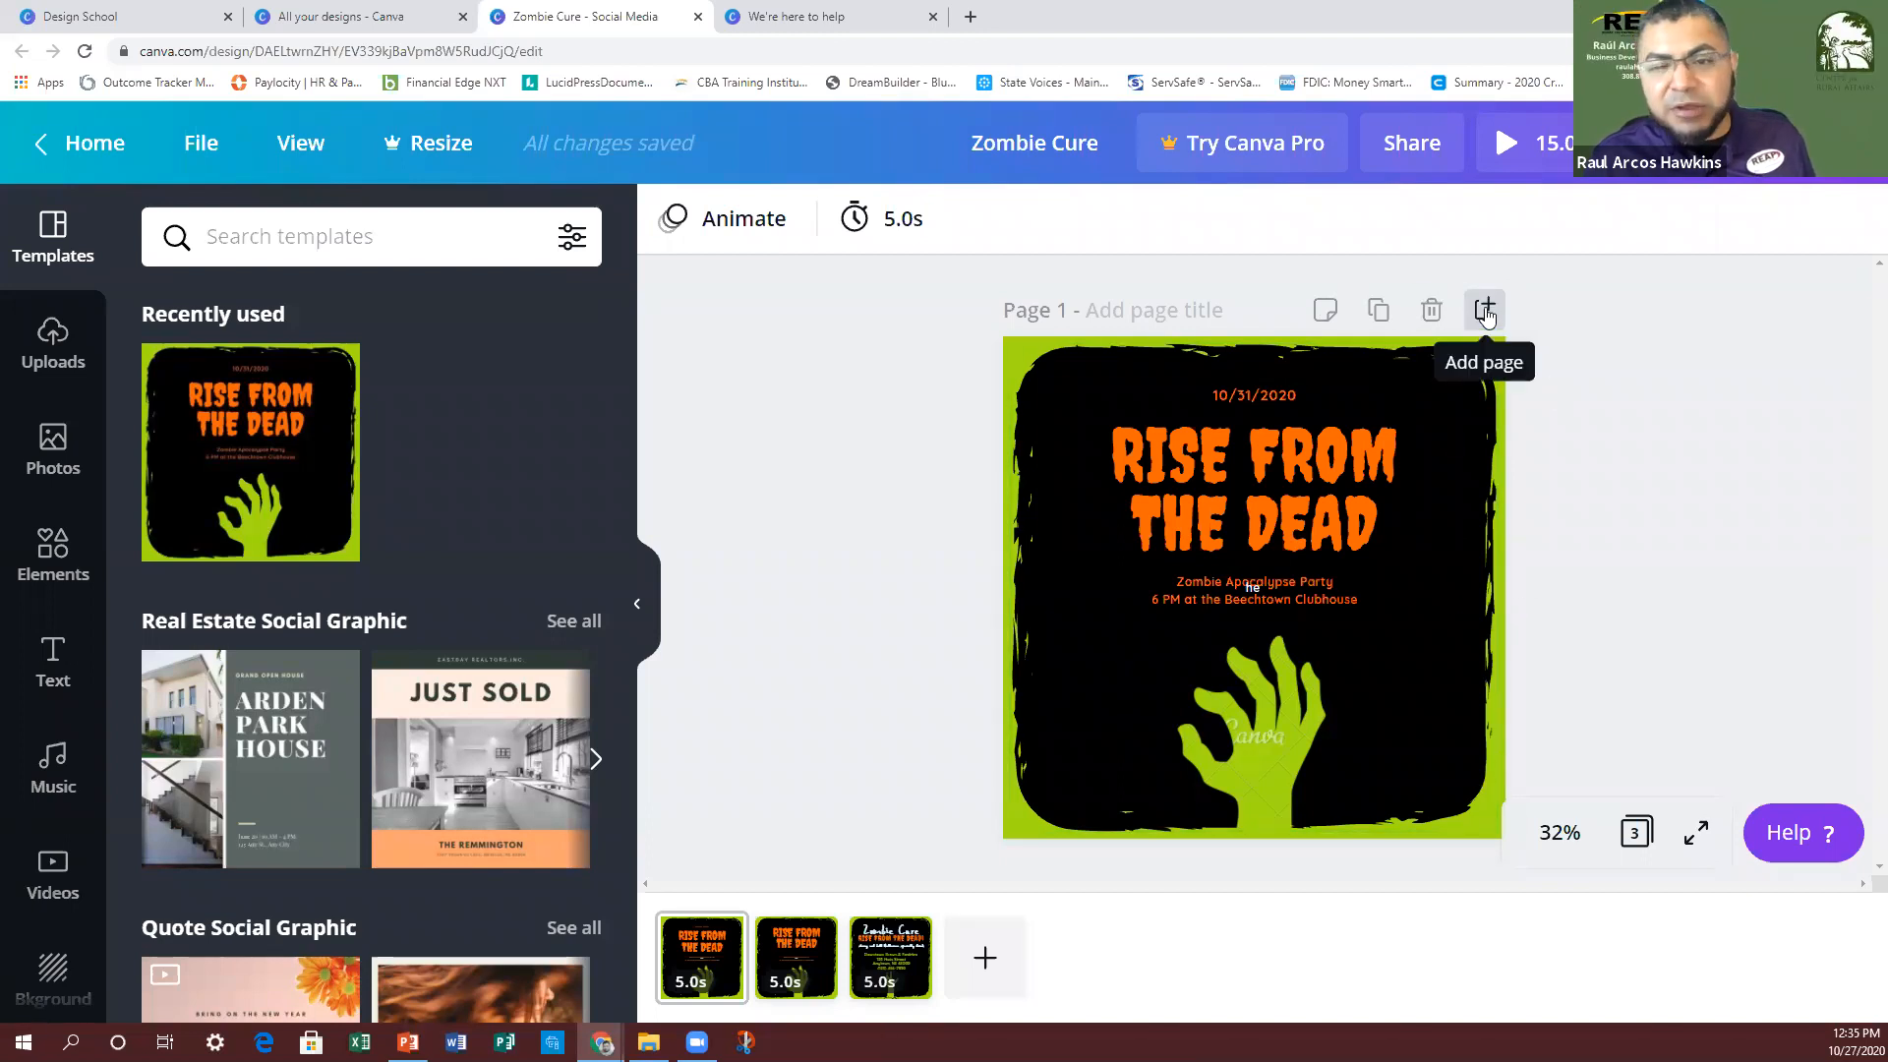
Step: Add a new page after page 1, and delete it again
{"action": "left_click", "coordinate": [1484, 310]}
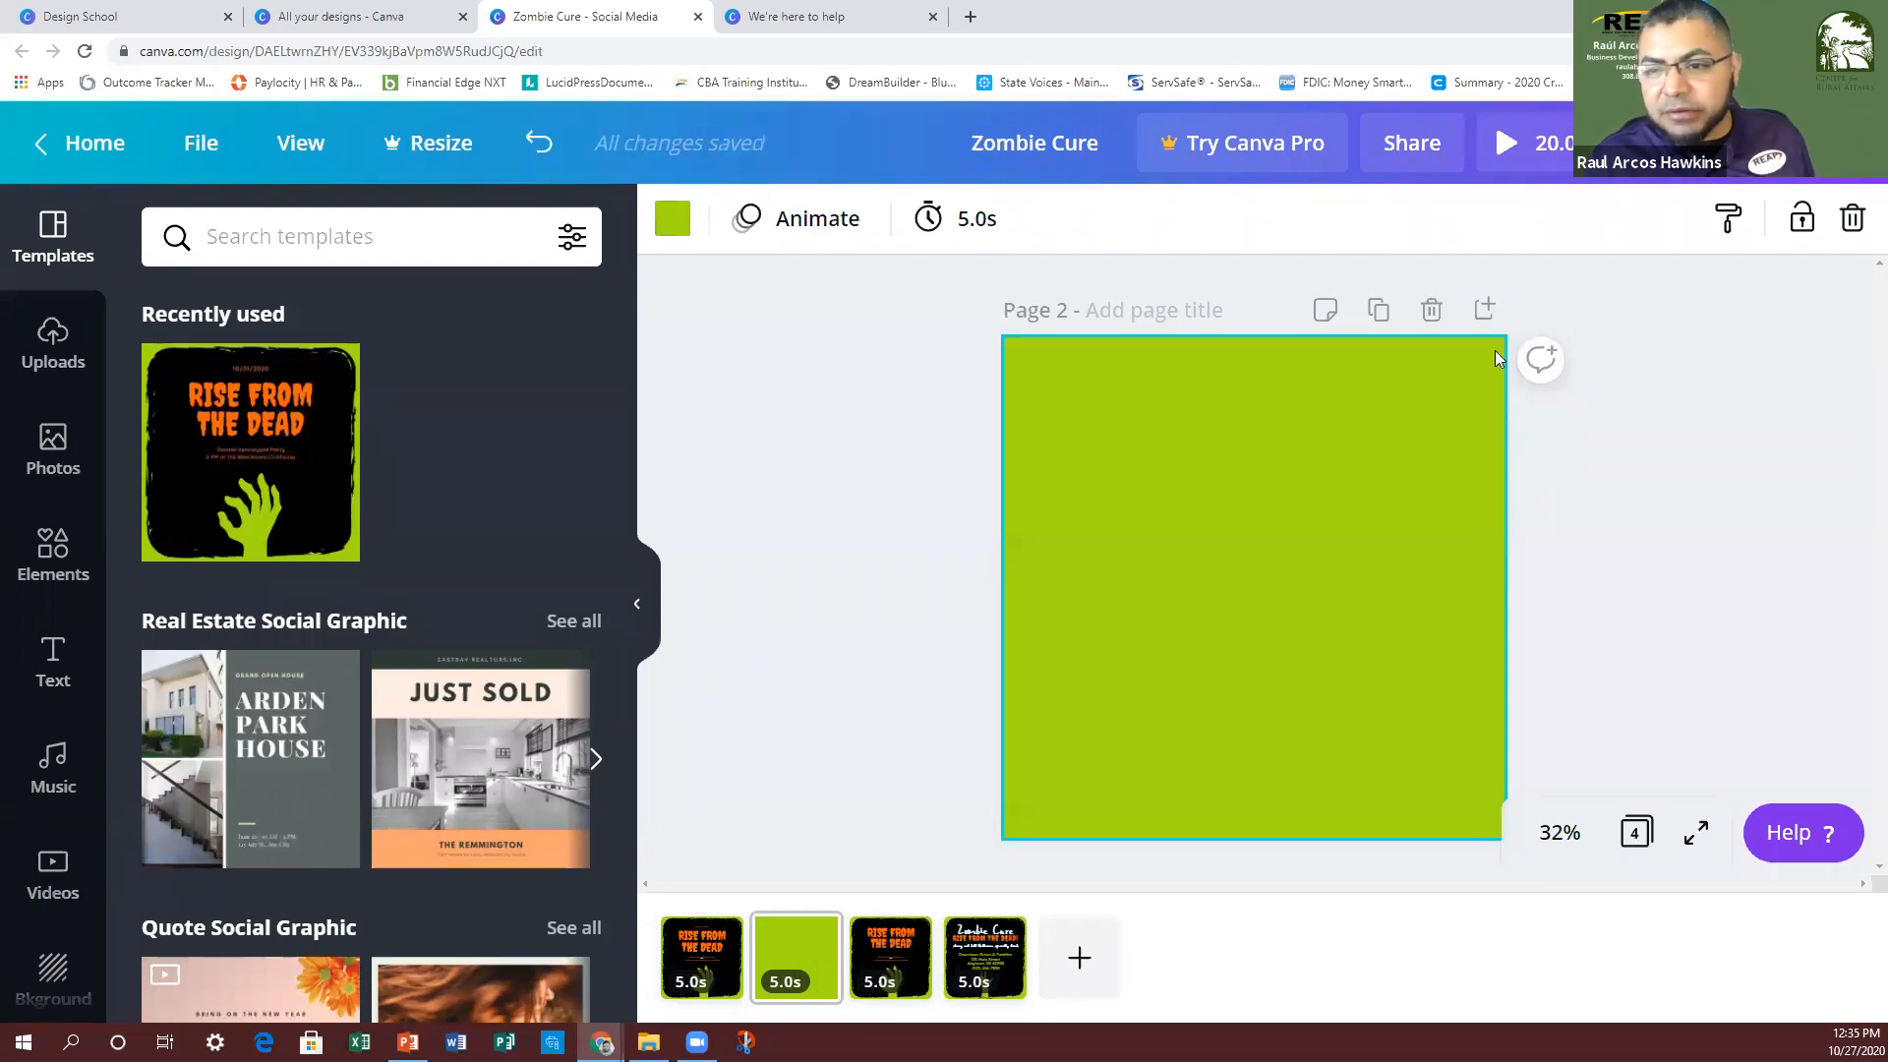
{"action": "left_click", "coordinate": [1434, 313]}
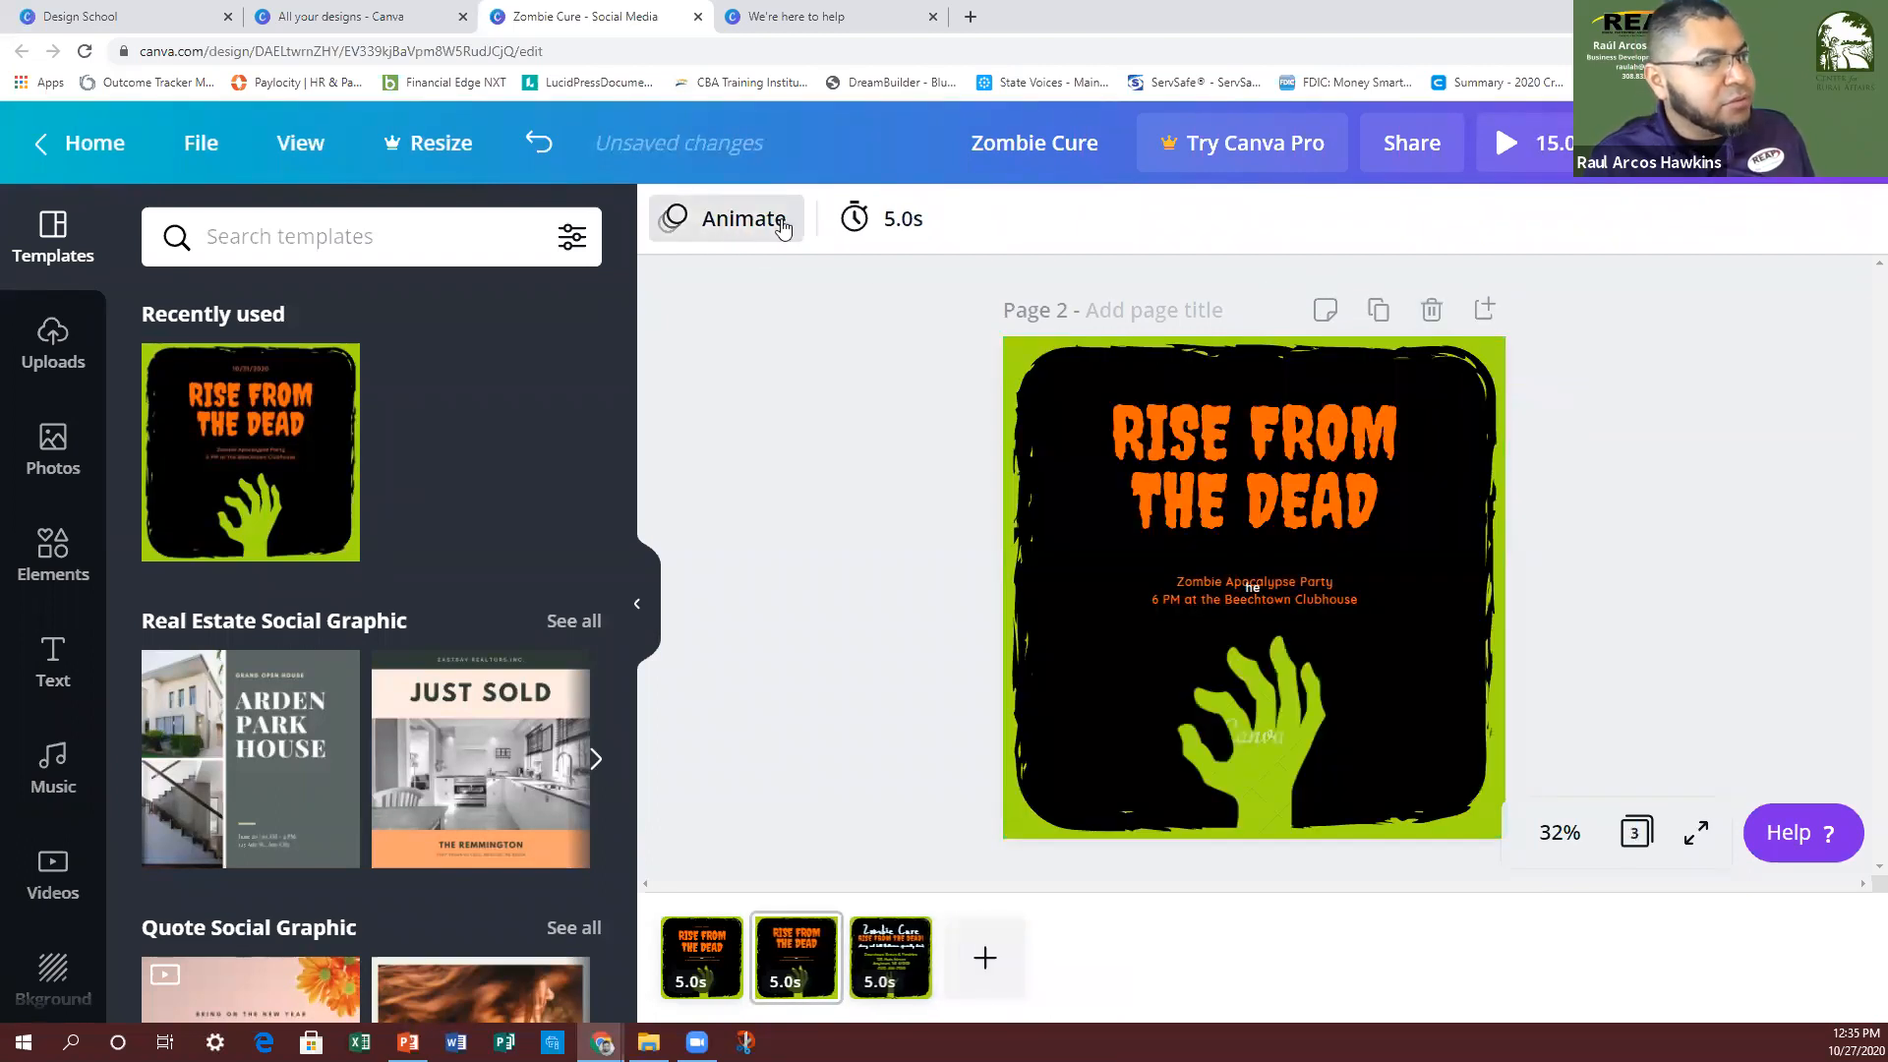
Step: Try the Block, Fade and Tumble animations on page 2, and apply the Rise animation to it
{"action": "left_click", "coordinate": [638, 603]}
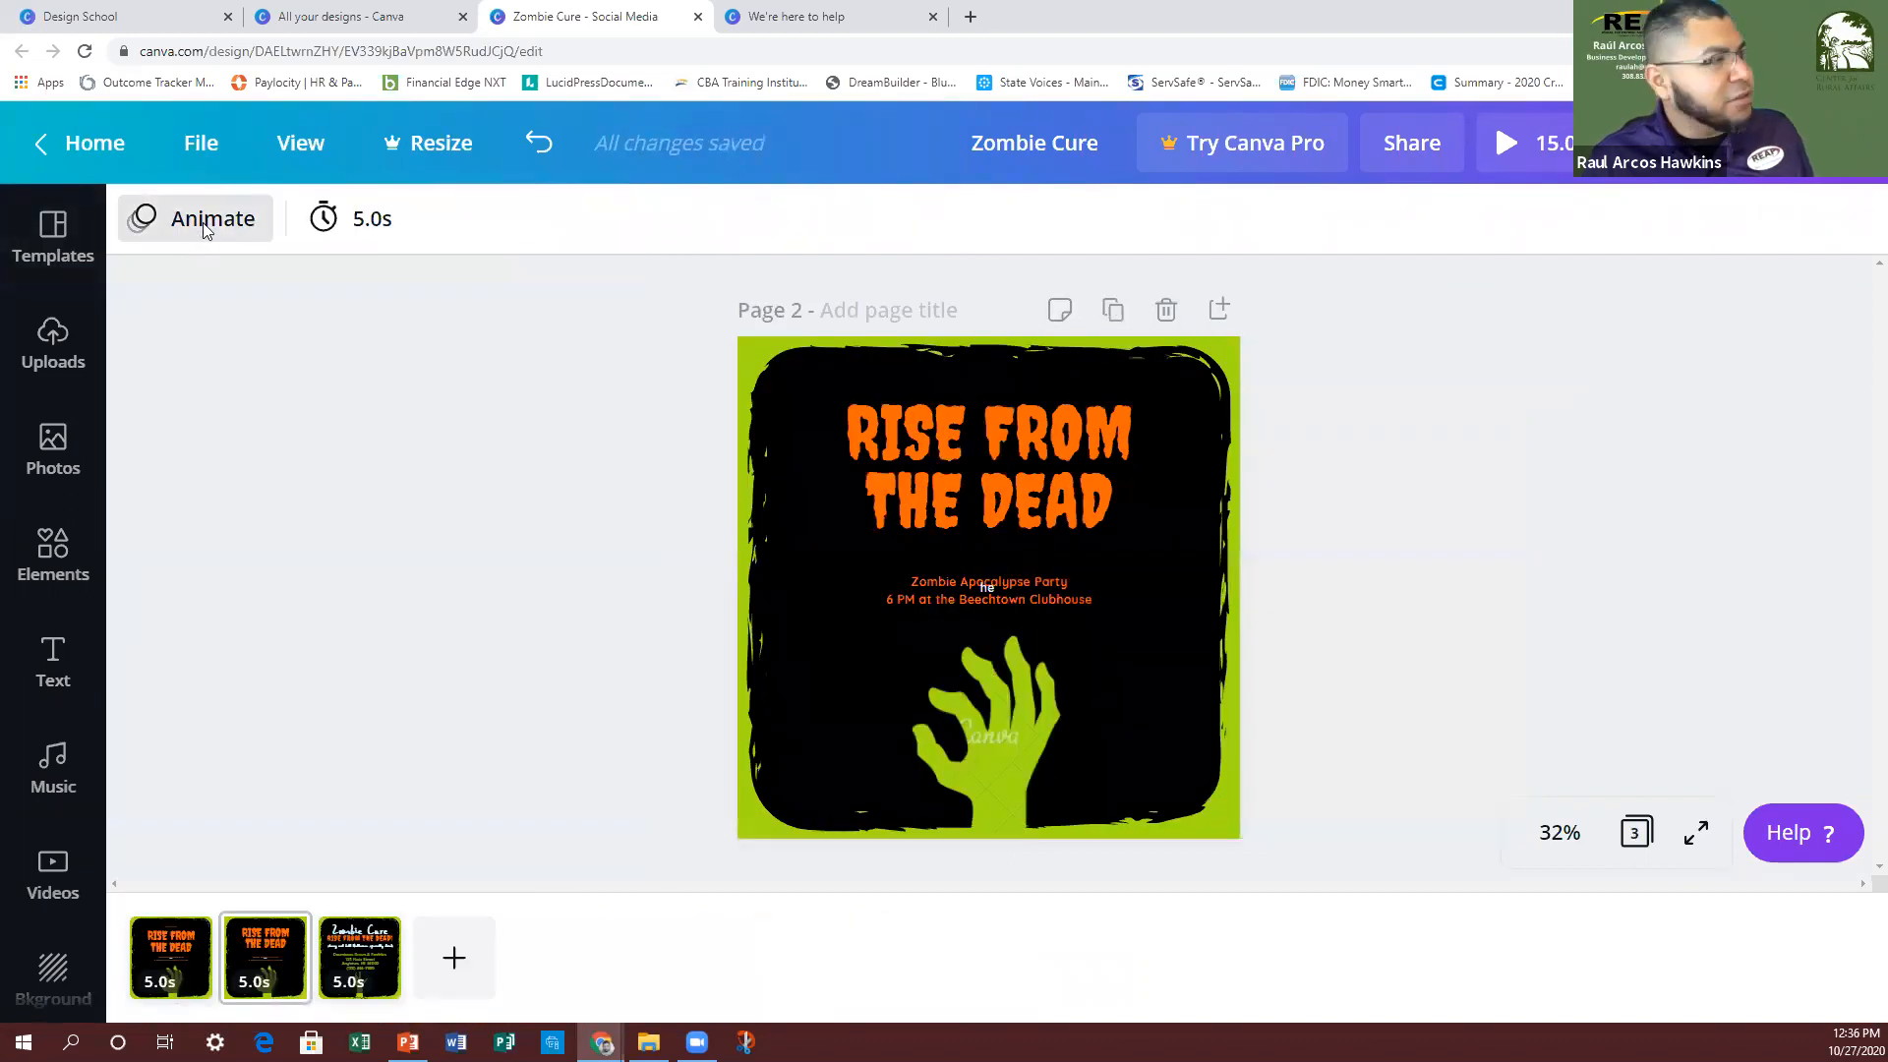
{"action": "left_click", "coordinate": [202, 227]}
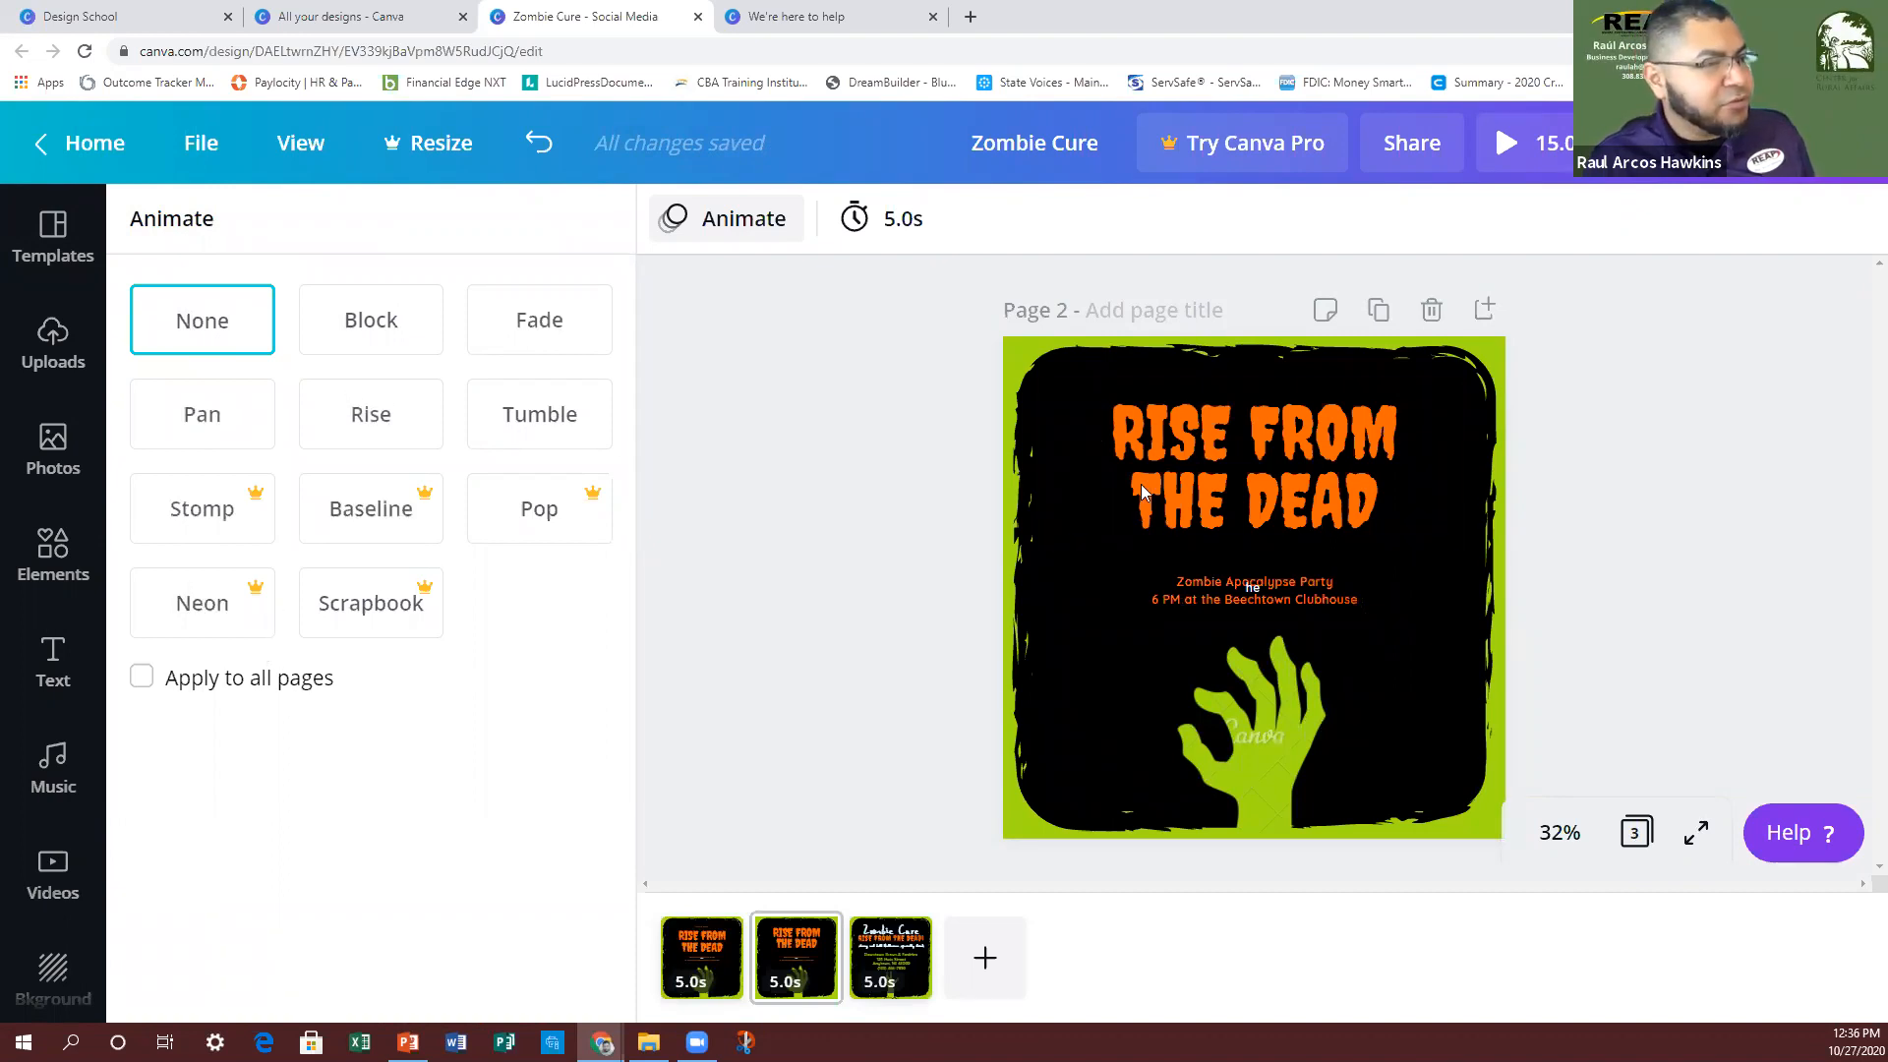
{"action": "left_click", "coordinate": [373, 335]}
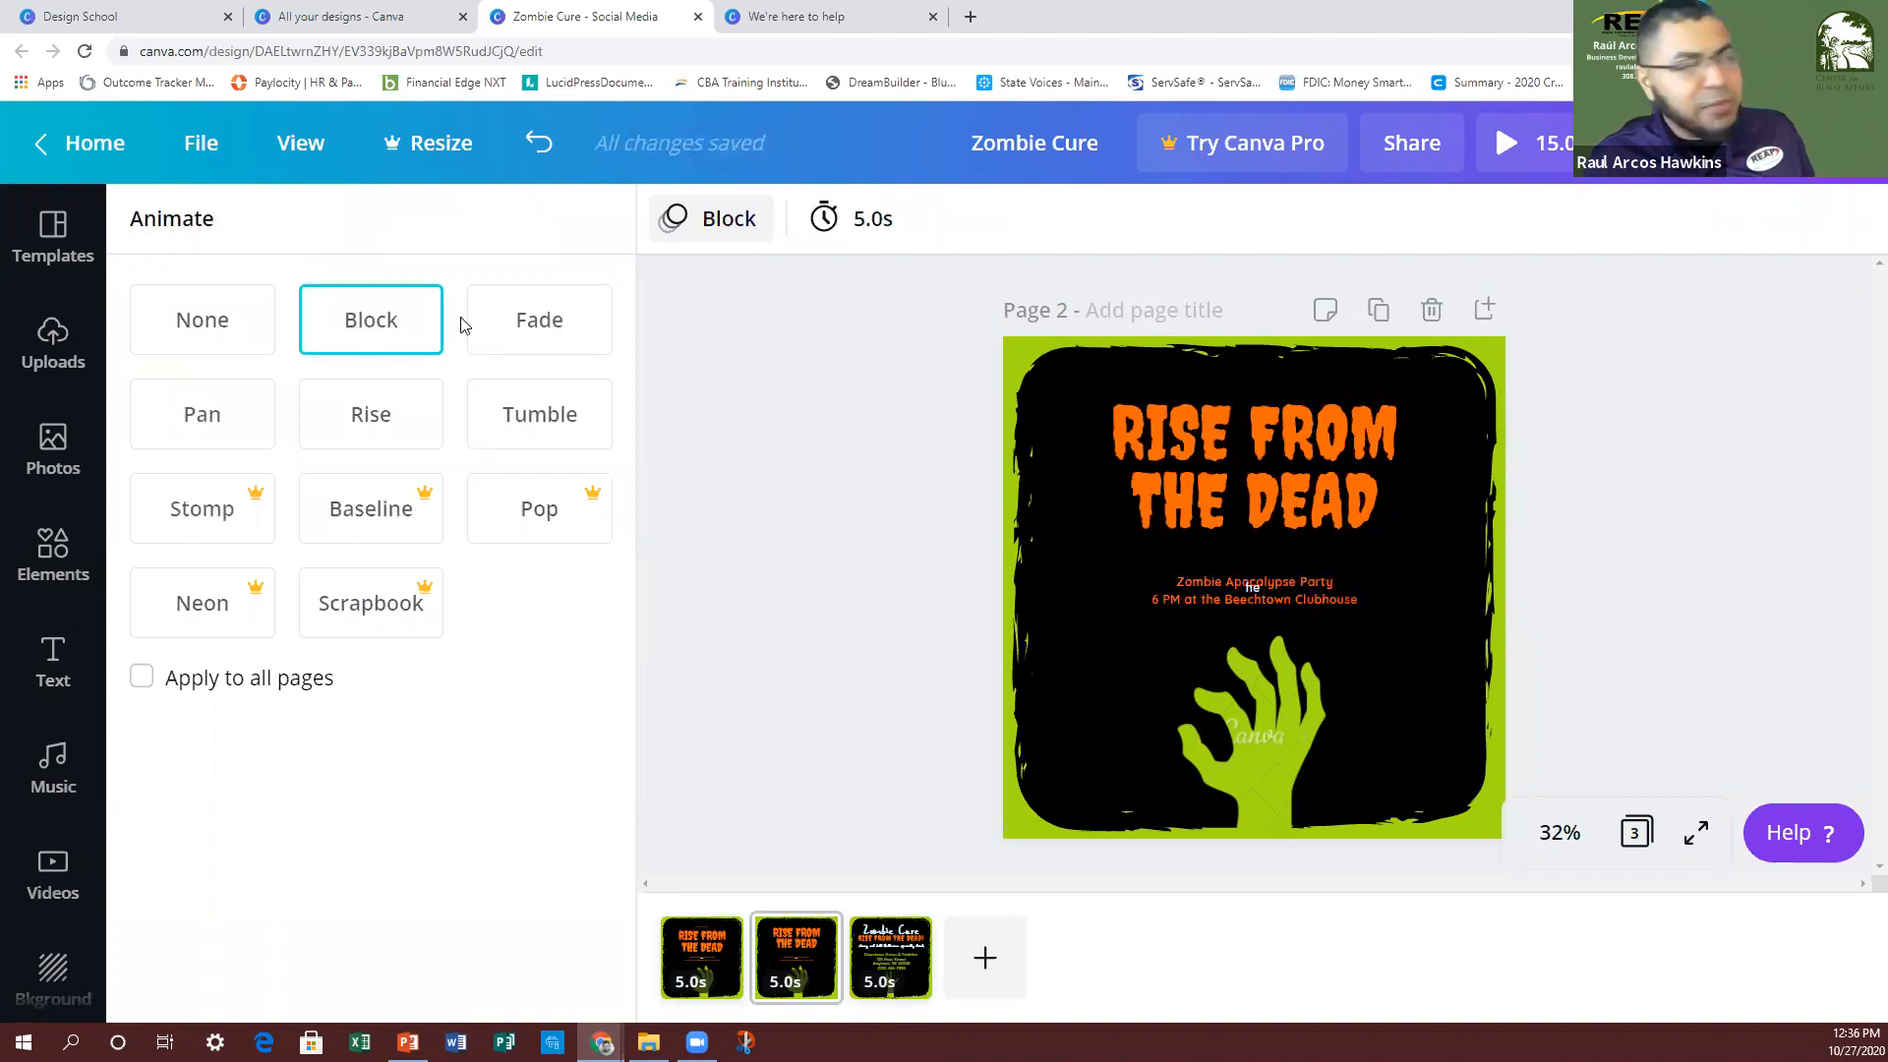
{"action": "left_click", "coordinate": [501, 319]}
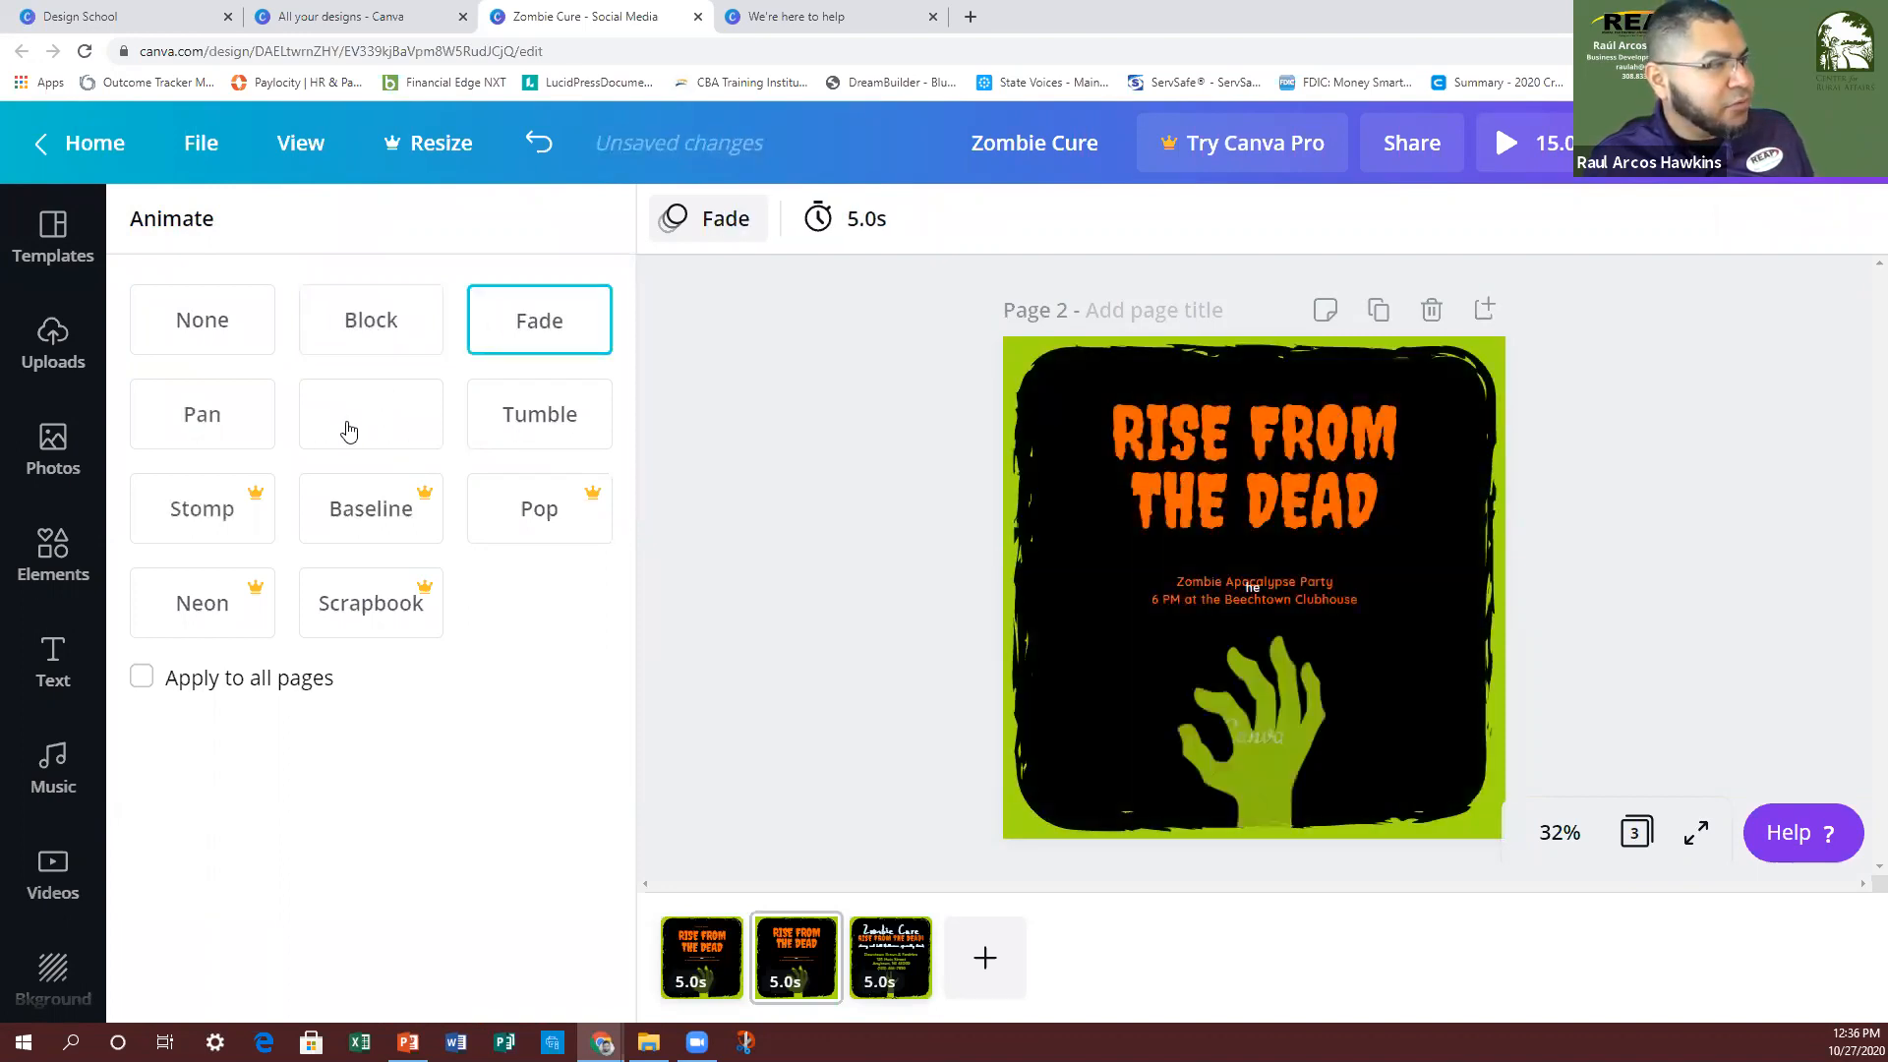
{"action": "left_click", "coordinate": [536, 429]}
{"action": "left_click", "coordinate": [393, 437]}
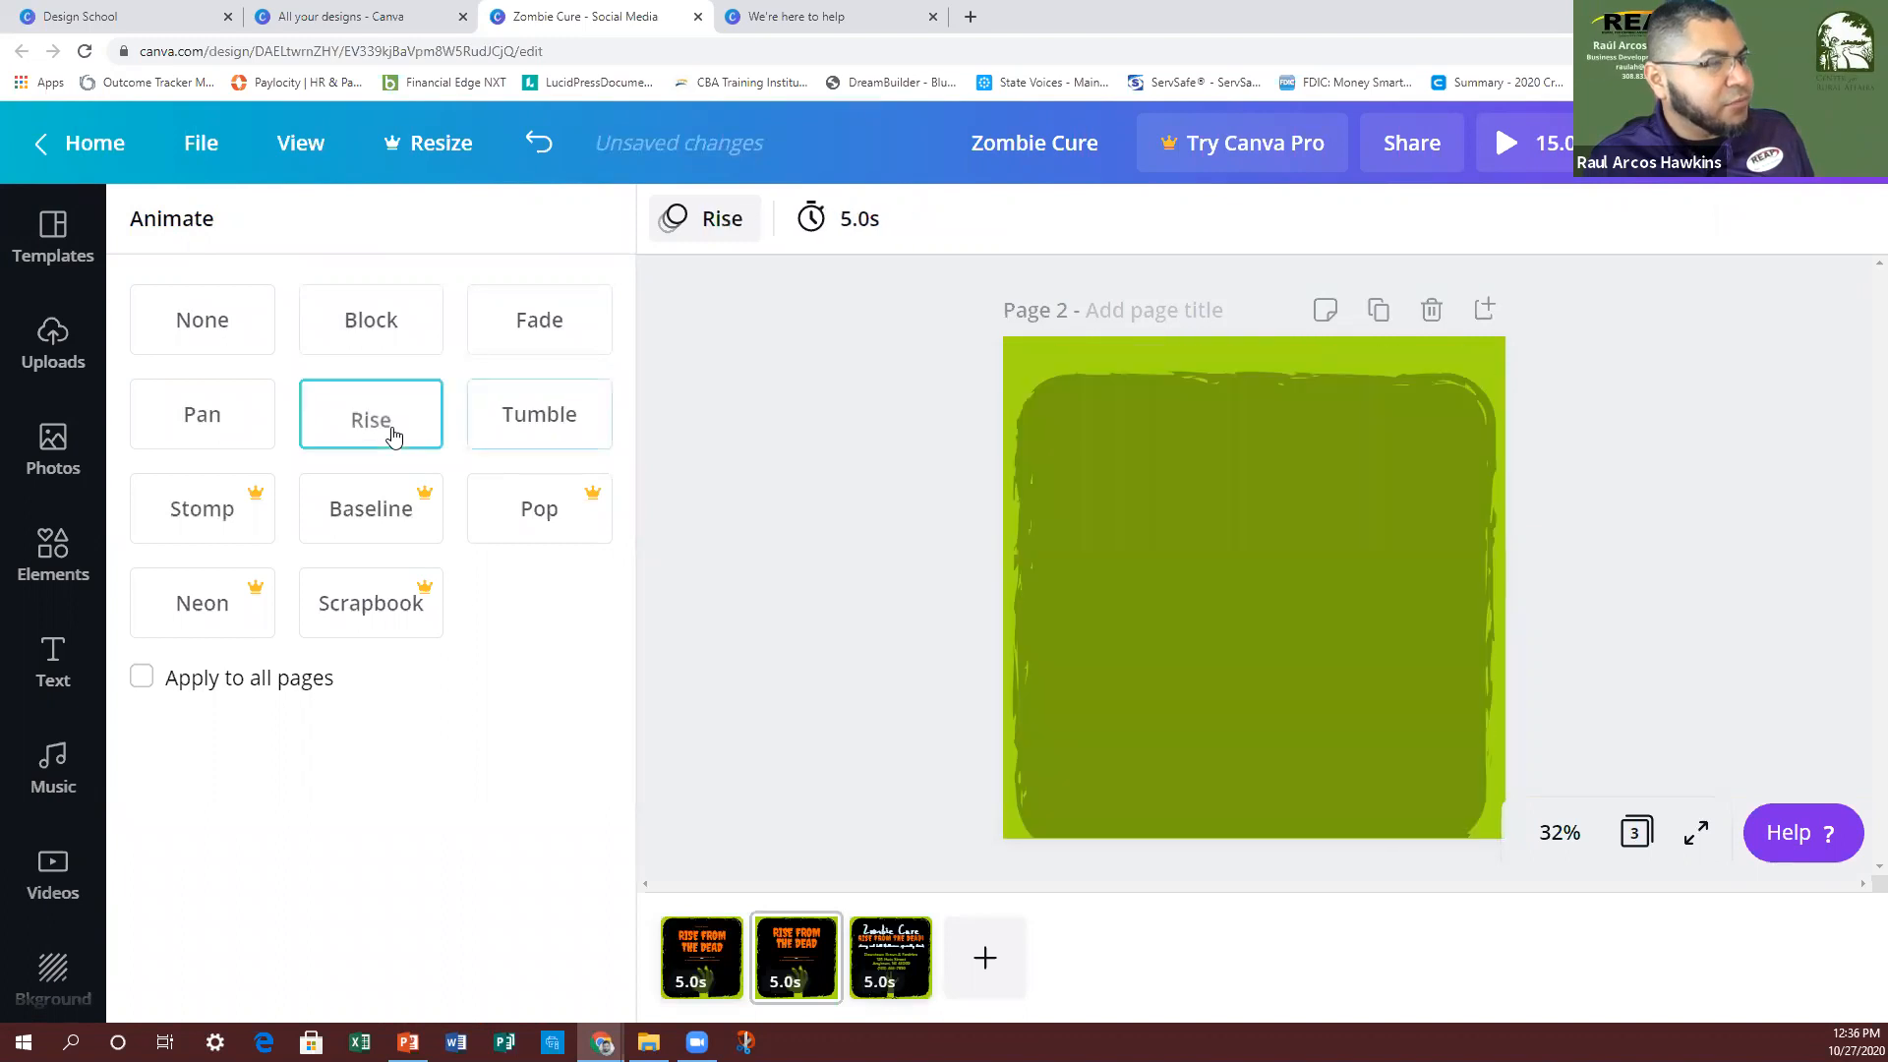
Step: Inspect the timing setting of page 2, and close it along with the animation choices
{"action": "left_click", "coordinate": [861, 222]}
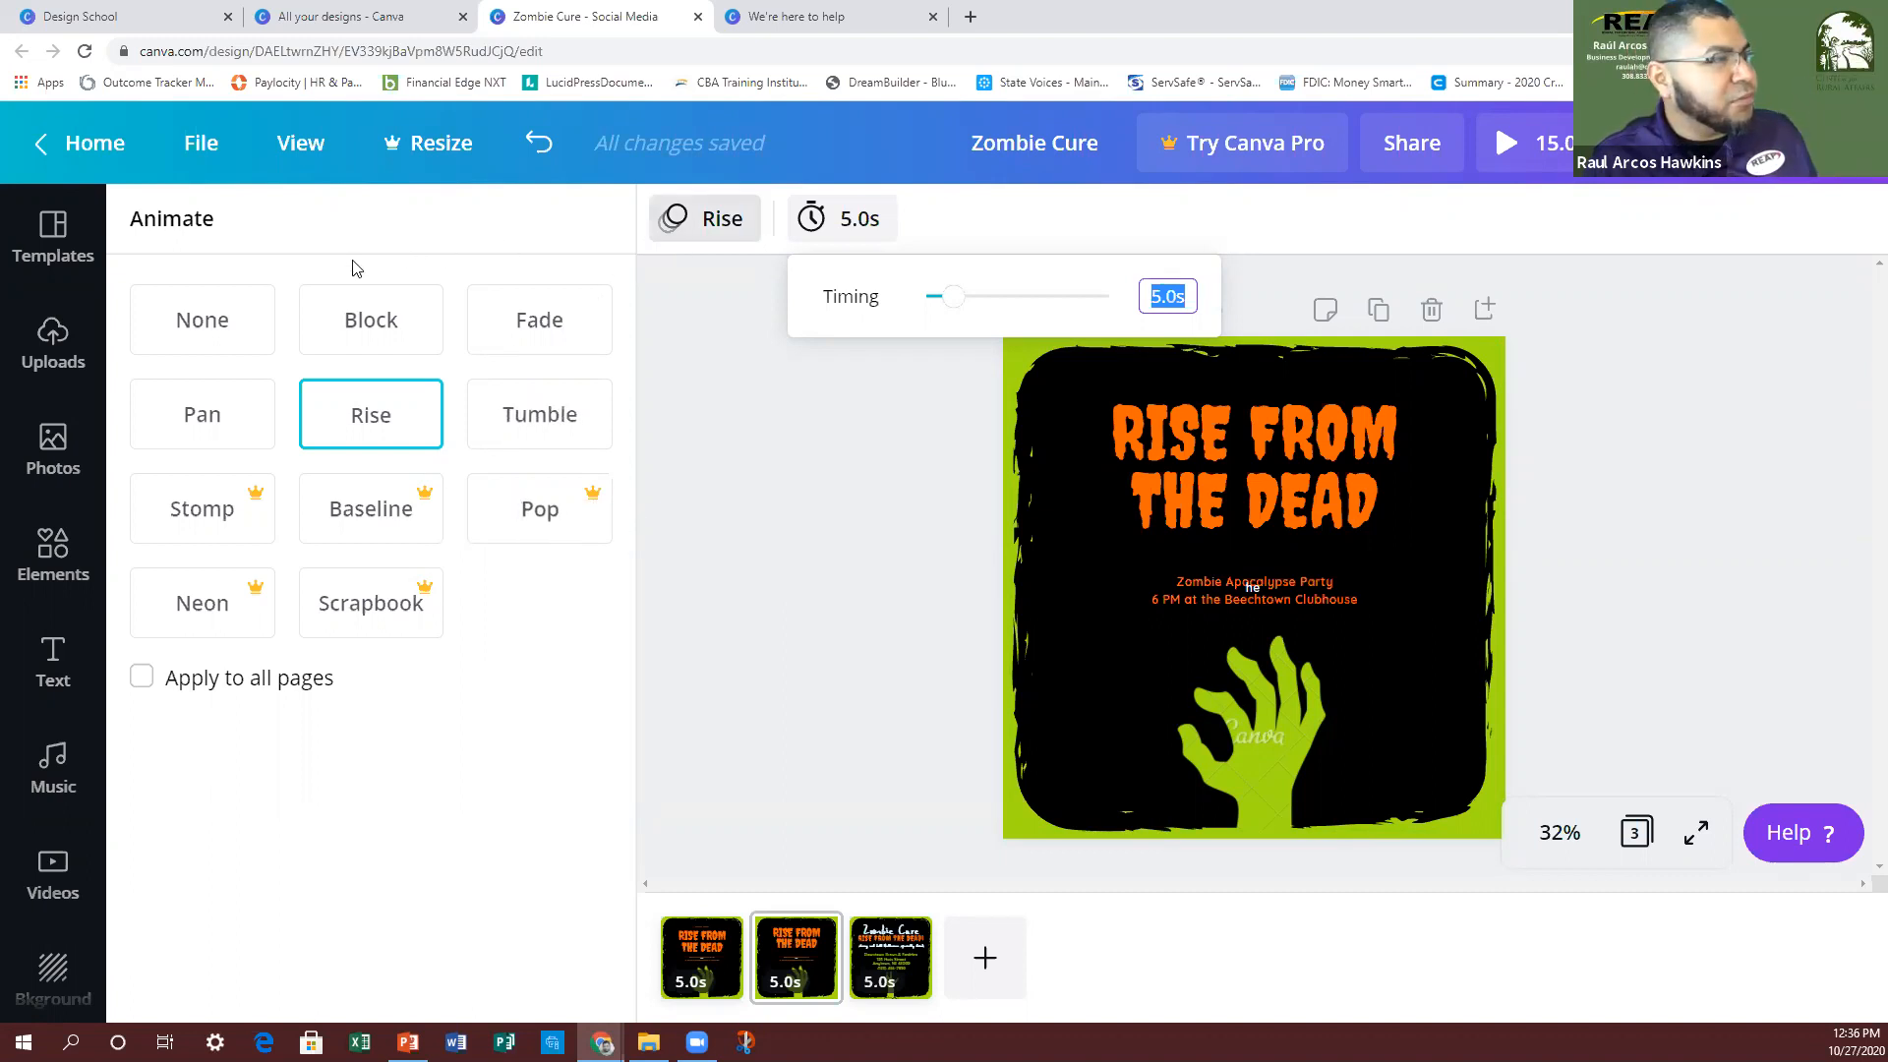
{"action": "key", "text": "Escape"}
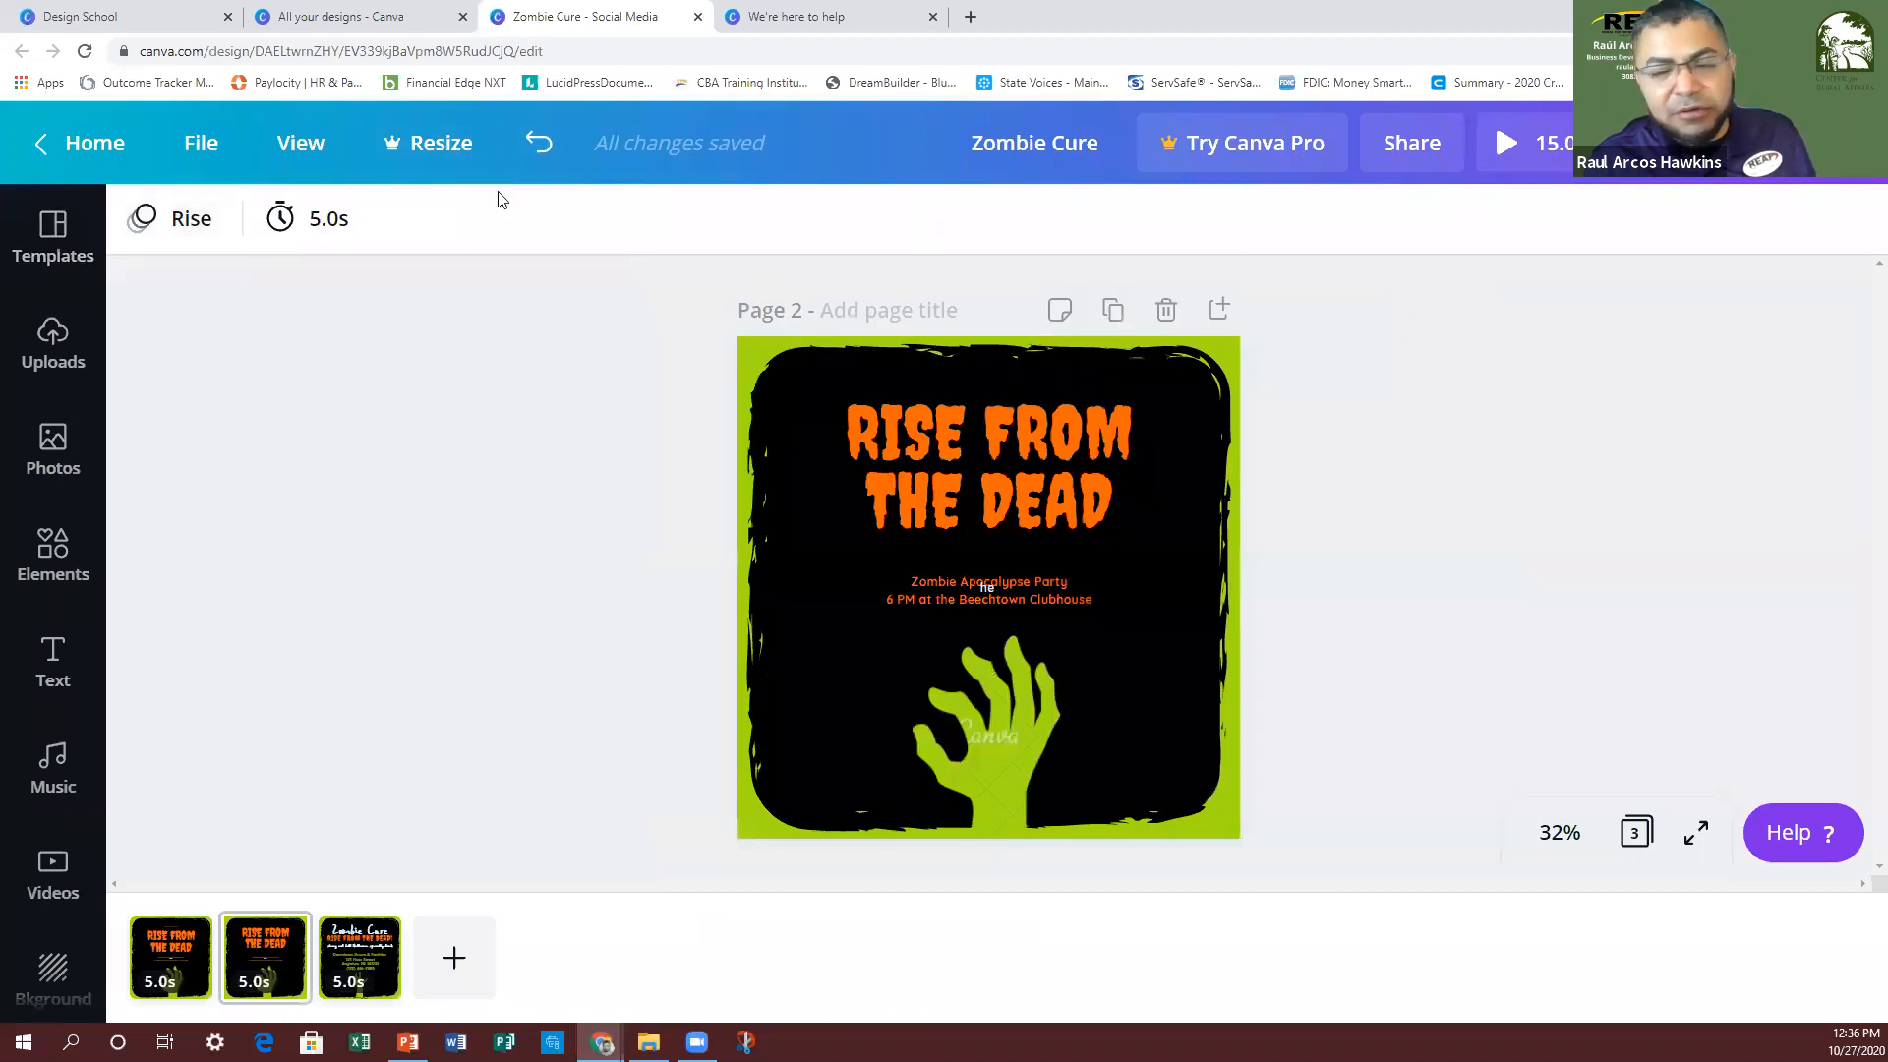
{"action": "left_click", "coordinate": [540, 154]}
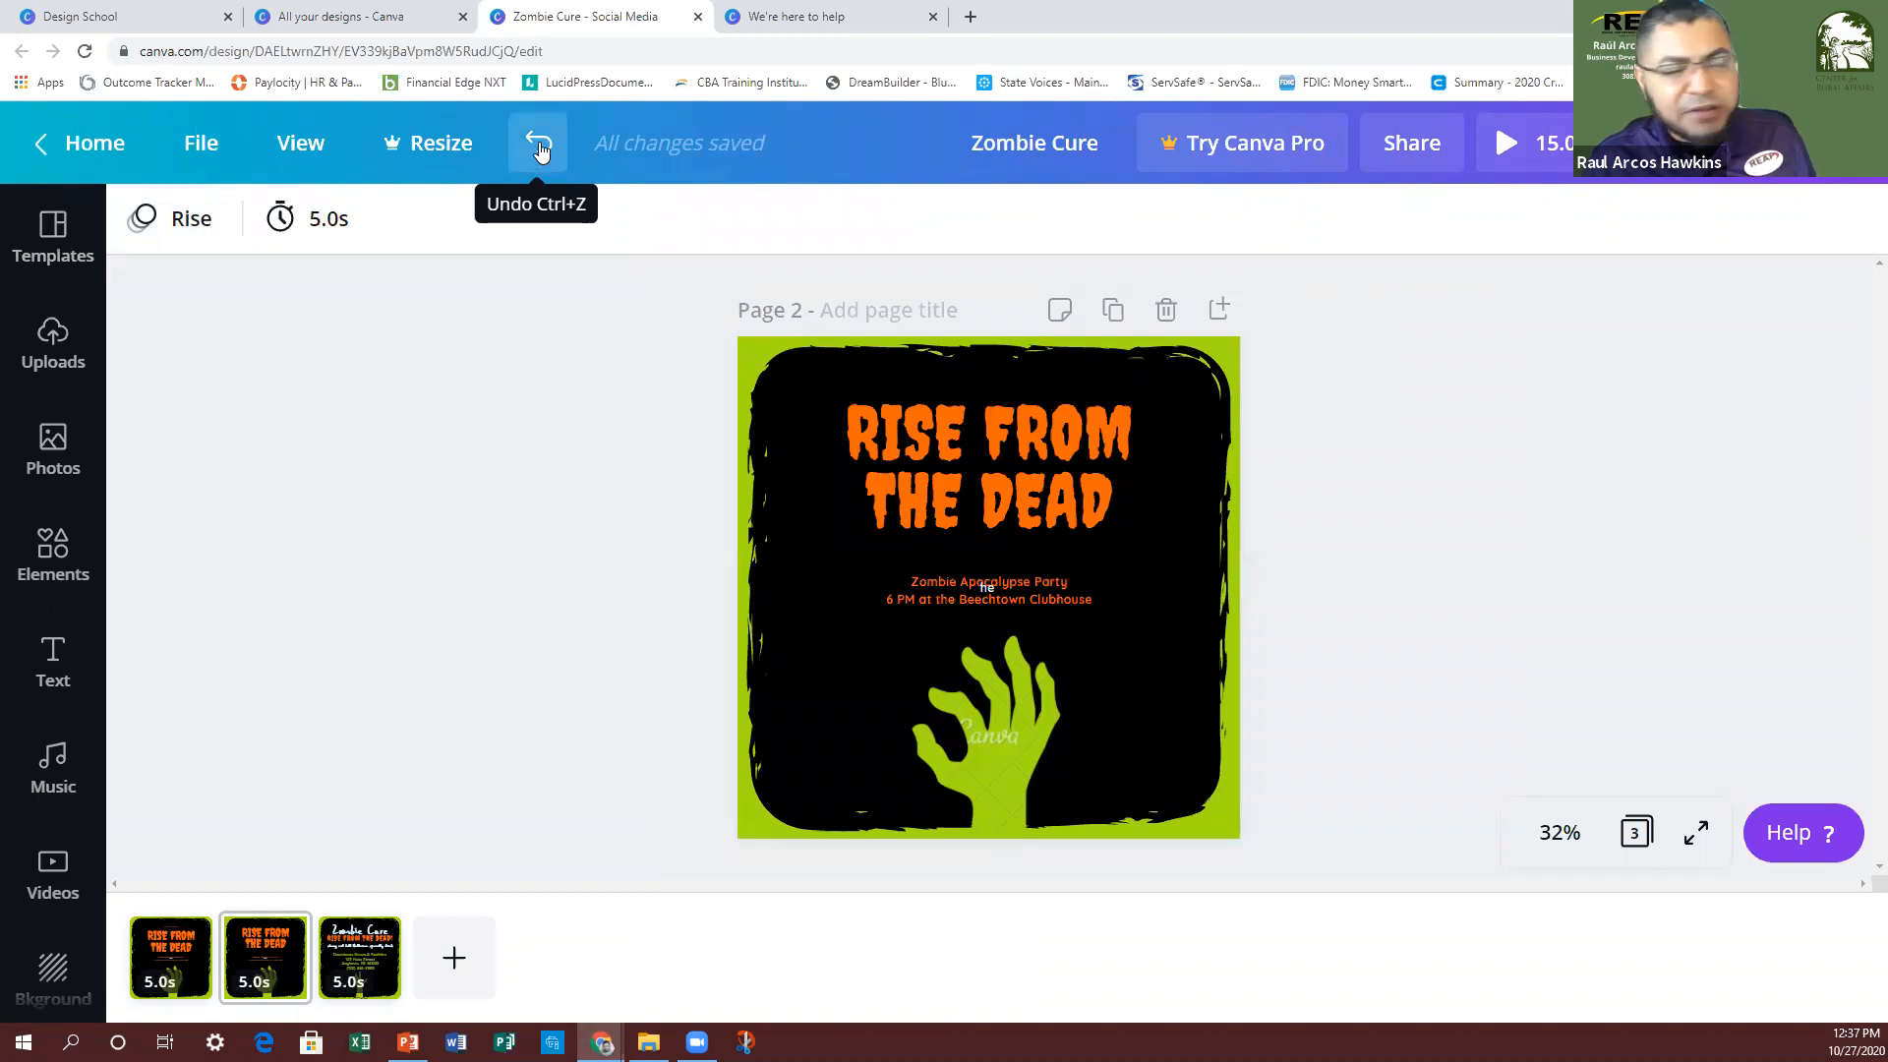
Step: Browse the social graphic template categories, from Real Estate through Party and Tips to Chinese New Year
{"action": "left_click", "coordinate": [53, 247]}
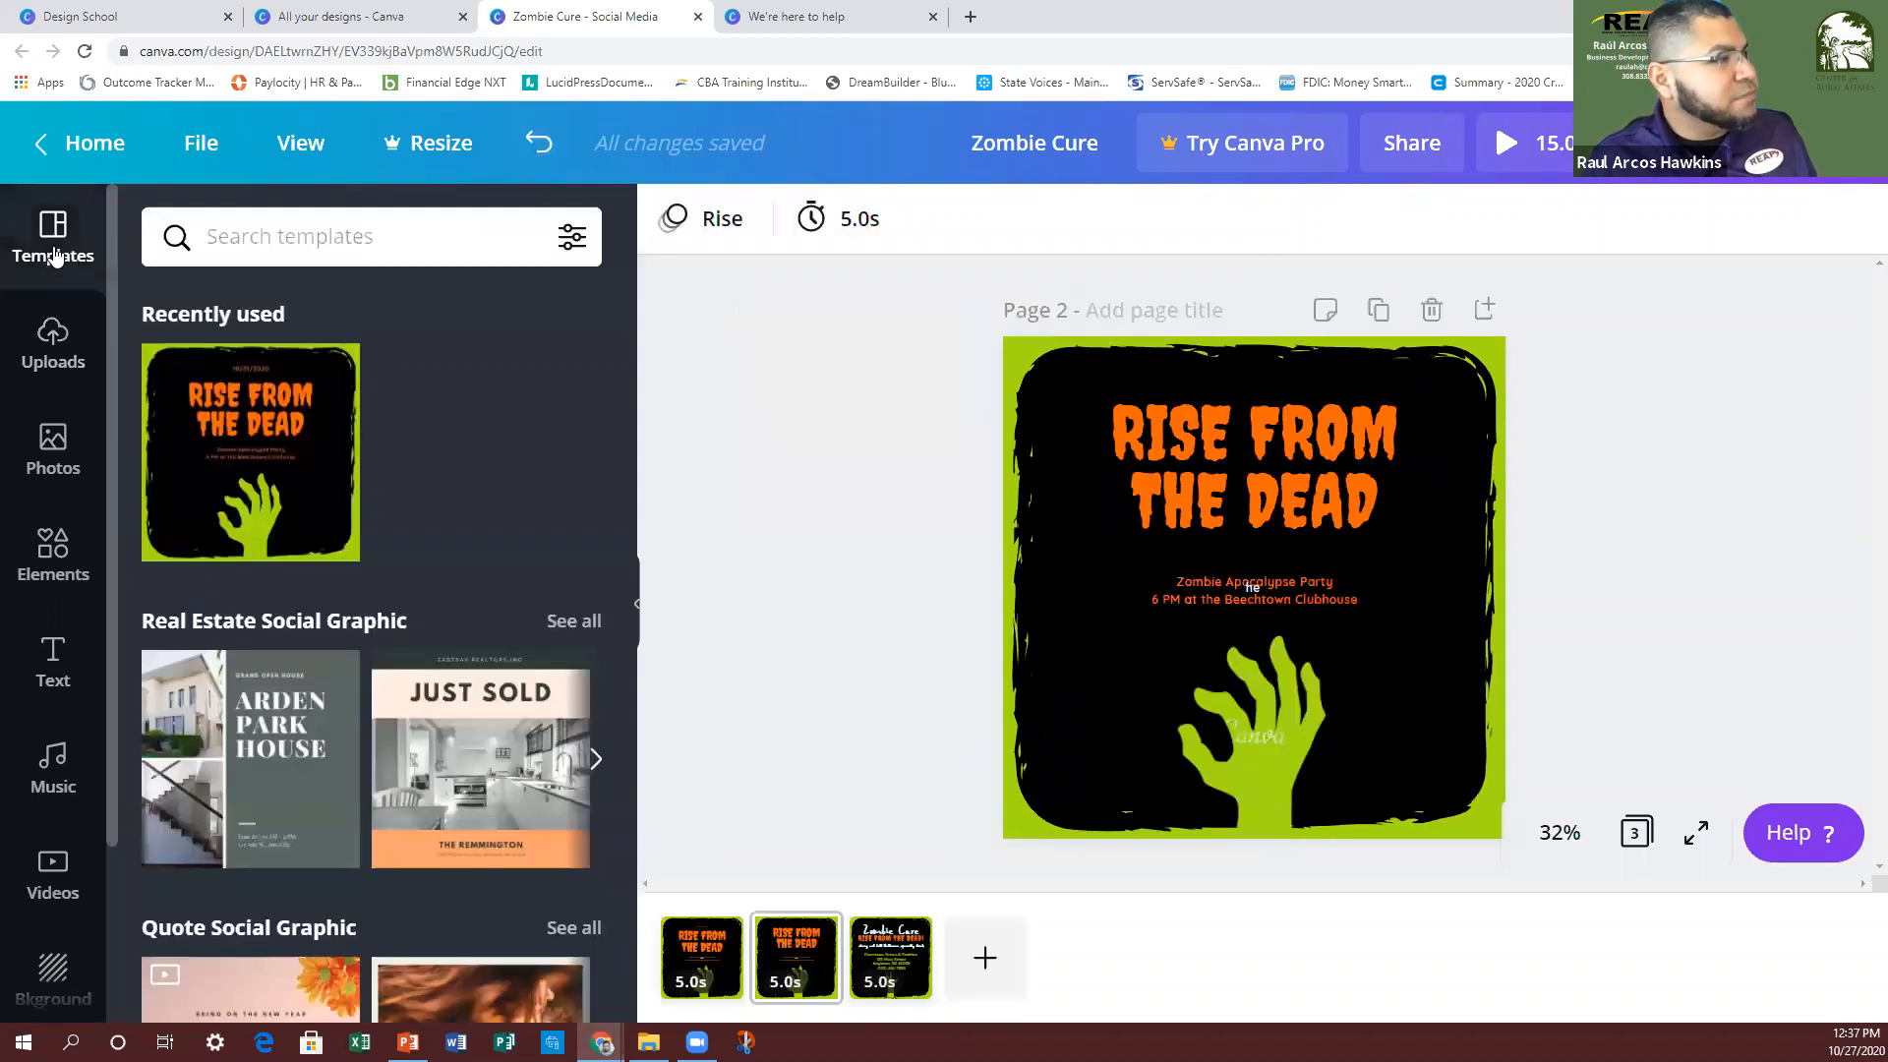
{"action": "scroll", "coordinate": [318, 236], "scroll_direction": "down", "scroll_amount": 1}
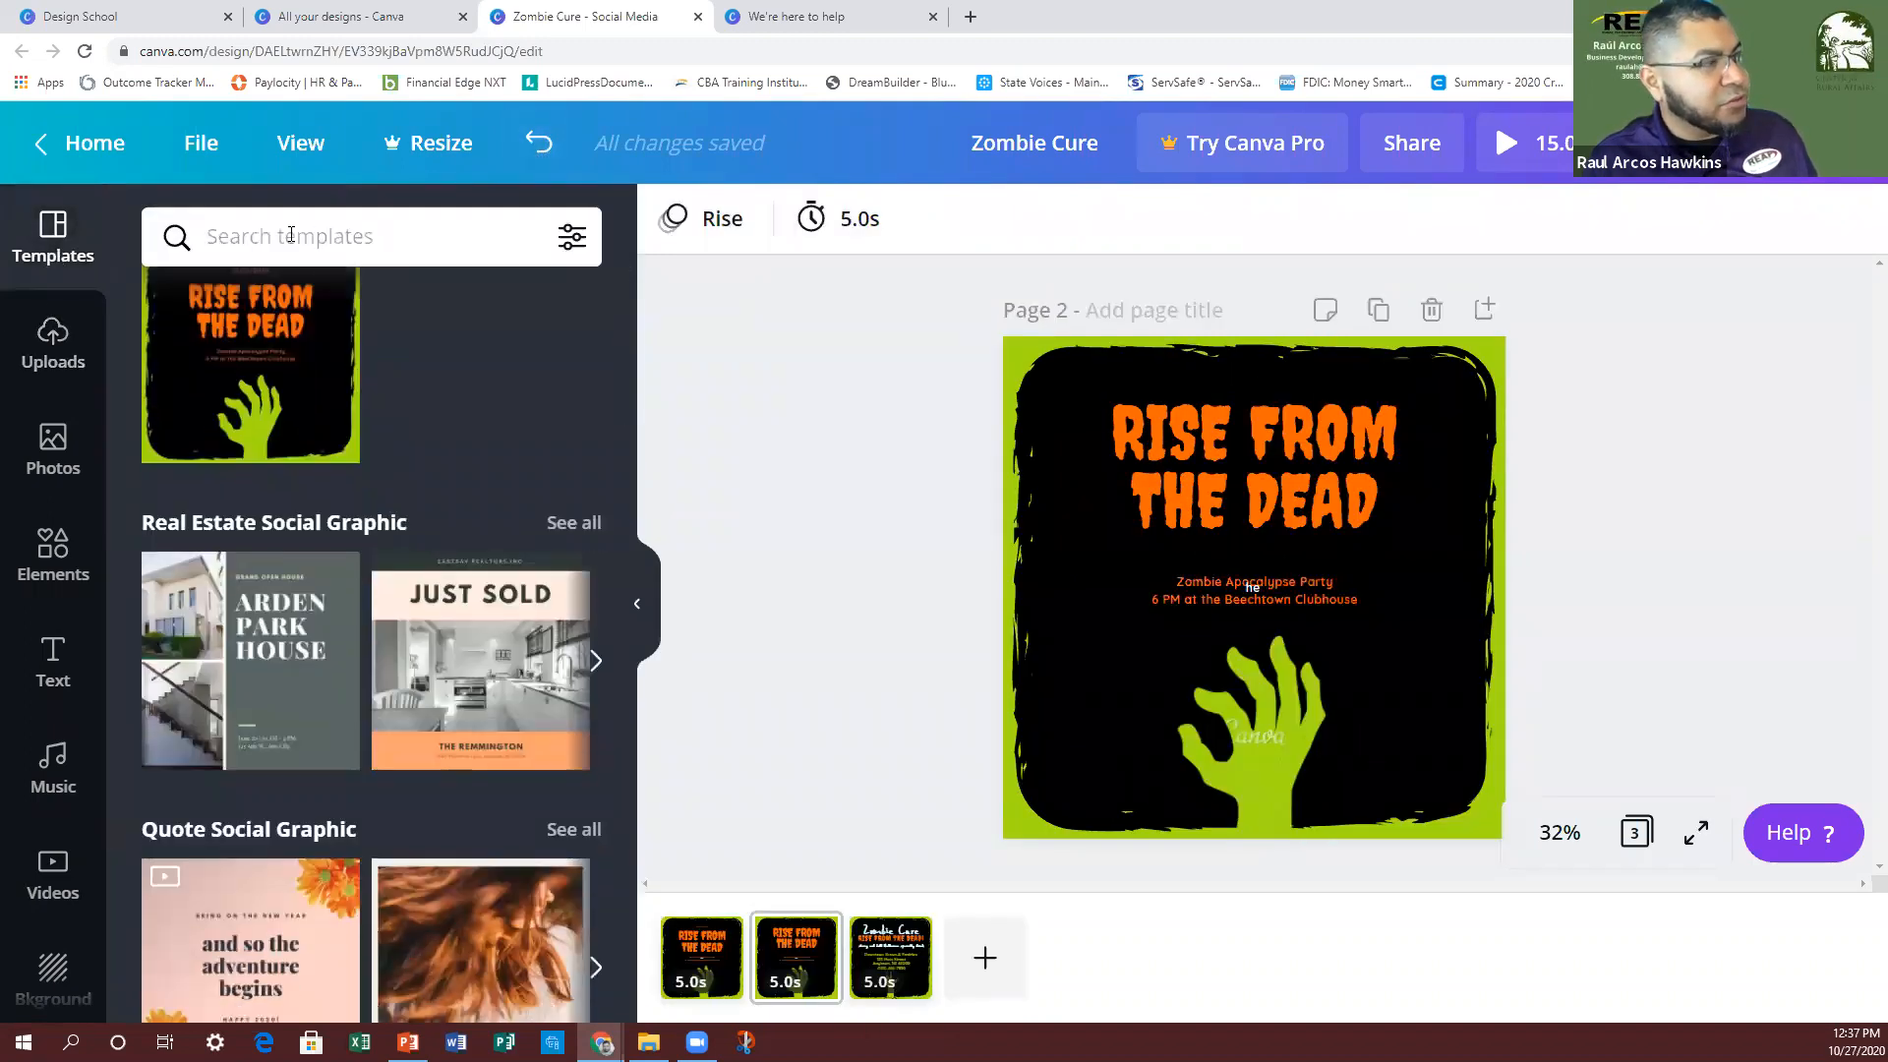
{"action": "scroll", "coordinate": [316, 522], "scroll_direction": "down", "scroll_amount": 4}
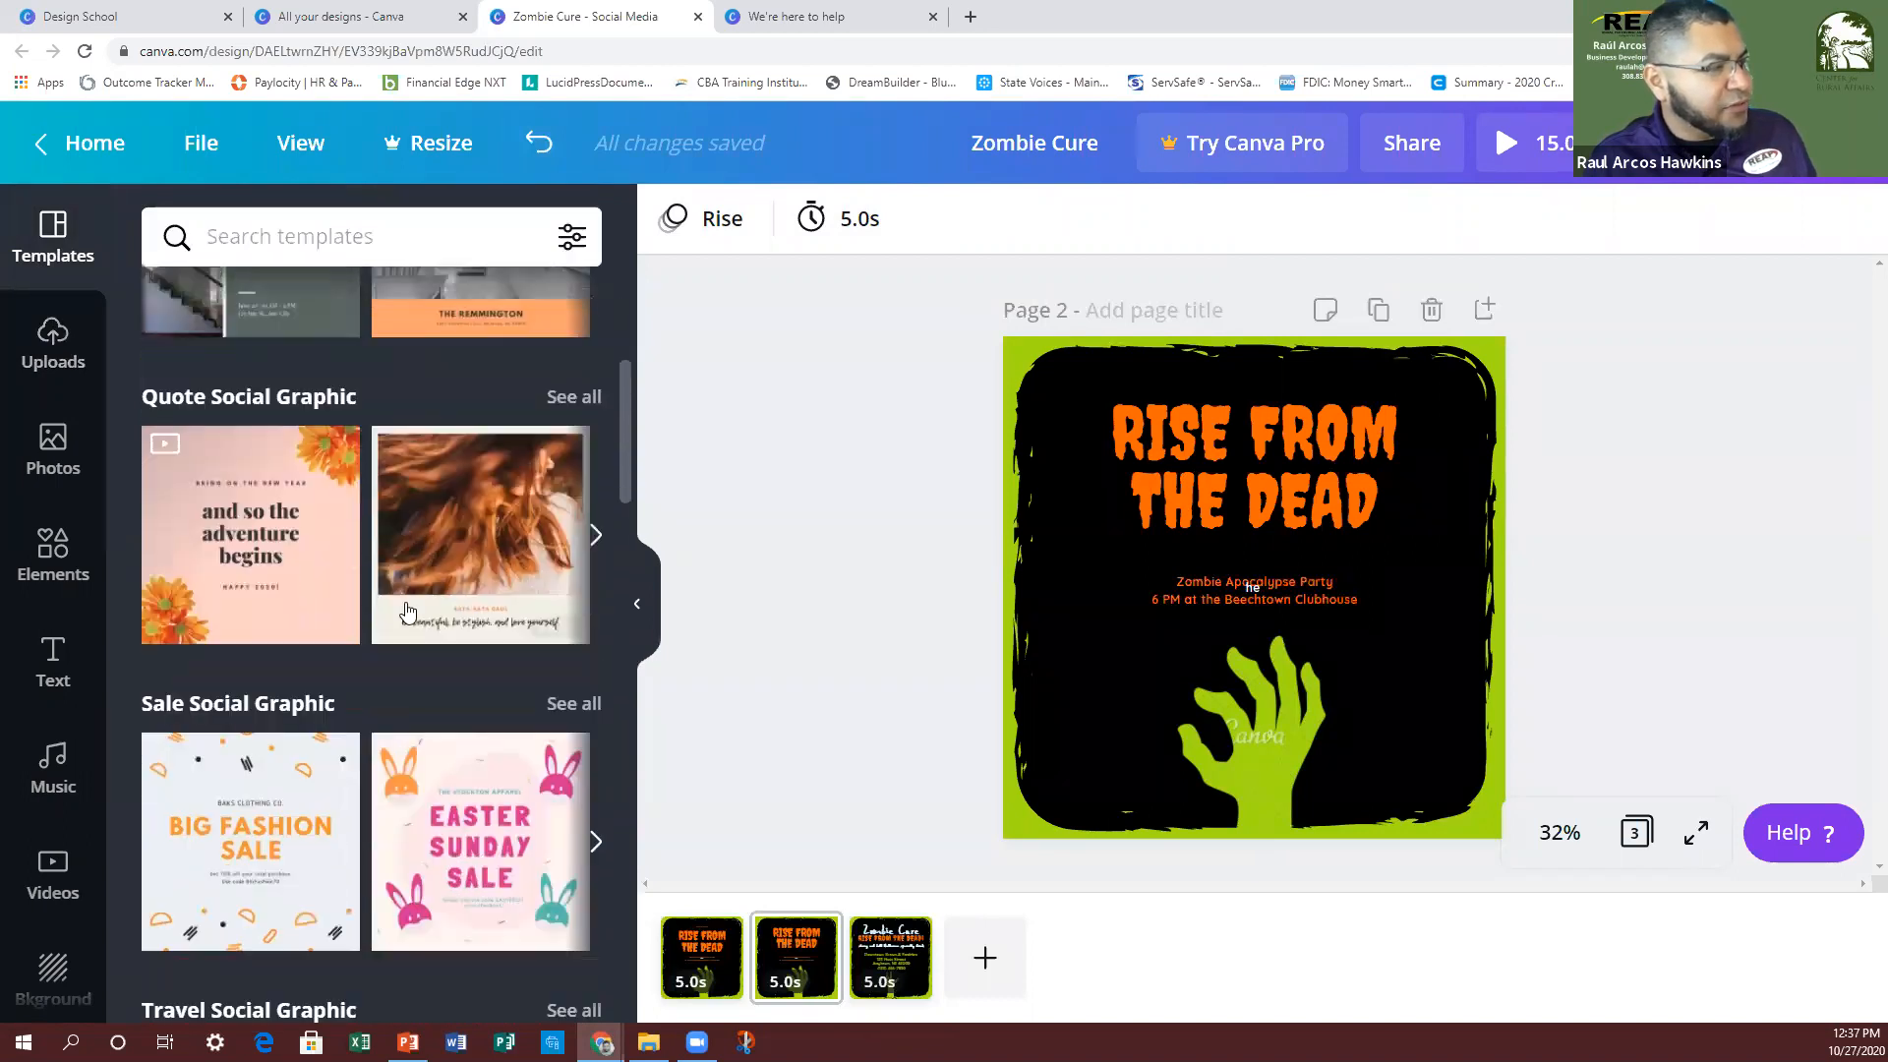
{"action": "scroll", "coordinate": [423, 688], "scroll_direction": "down", "scroll_amount": 8}
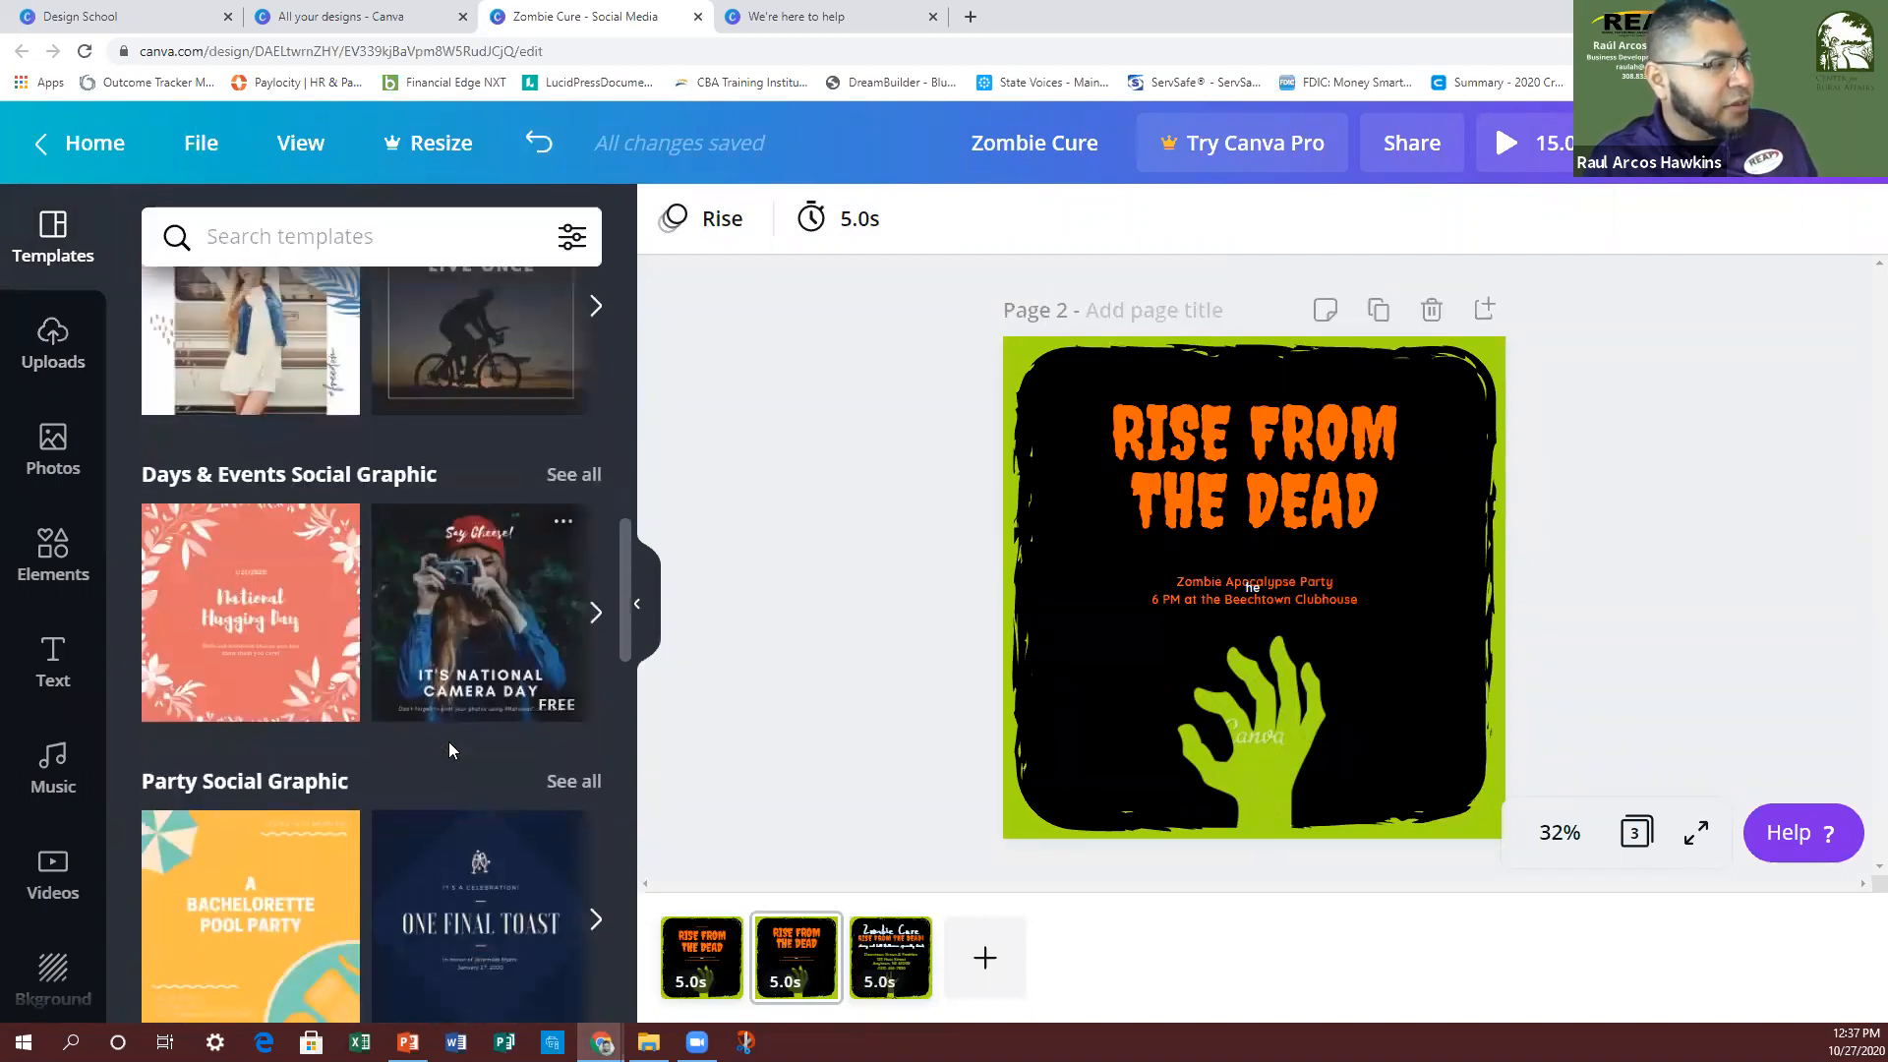
{"action": "scroll", "coordinate": [449, 736], "scroll_direction": "down", "scroll_amount": 3}
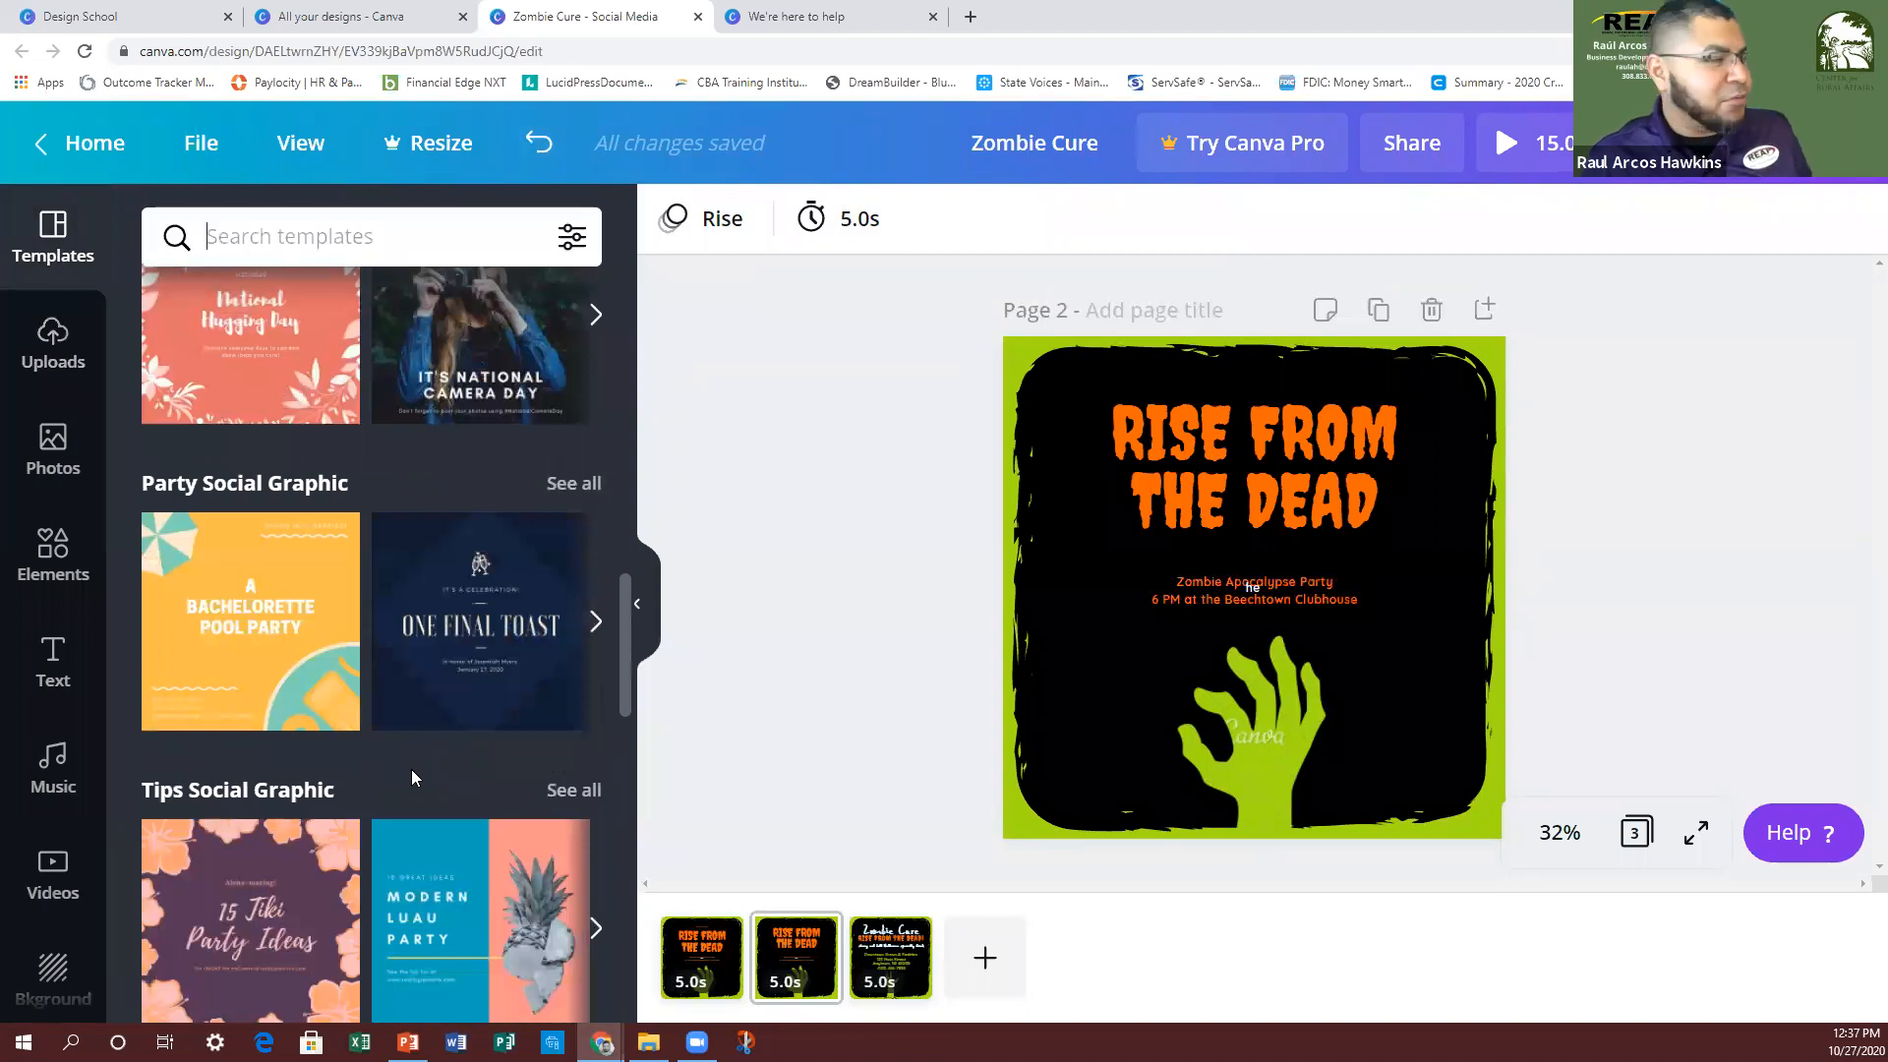
{"action": "scroll", "coordinate": [411, 769], "scroll_direction": "down", "scroll_amount": 2}
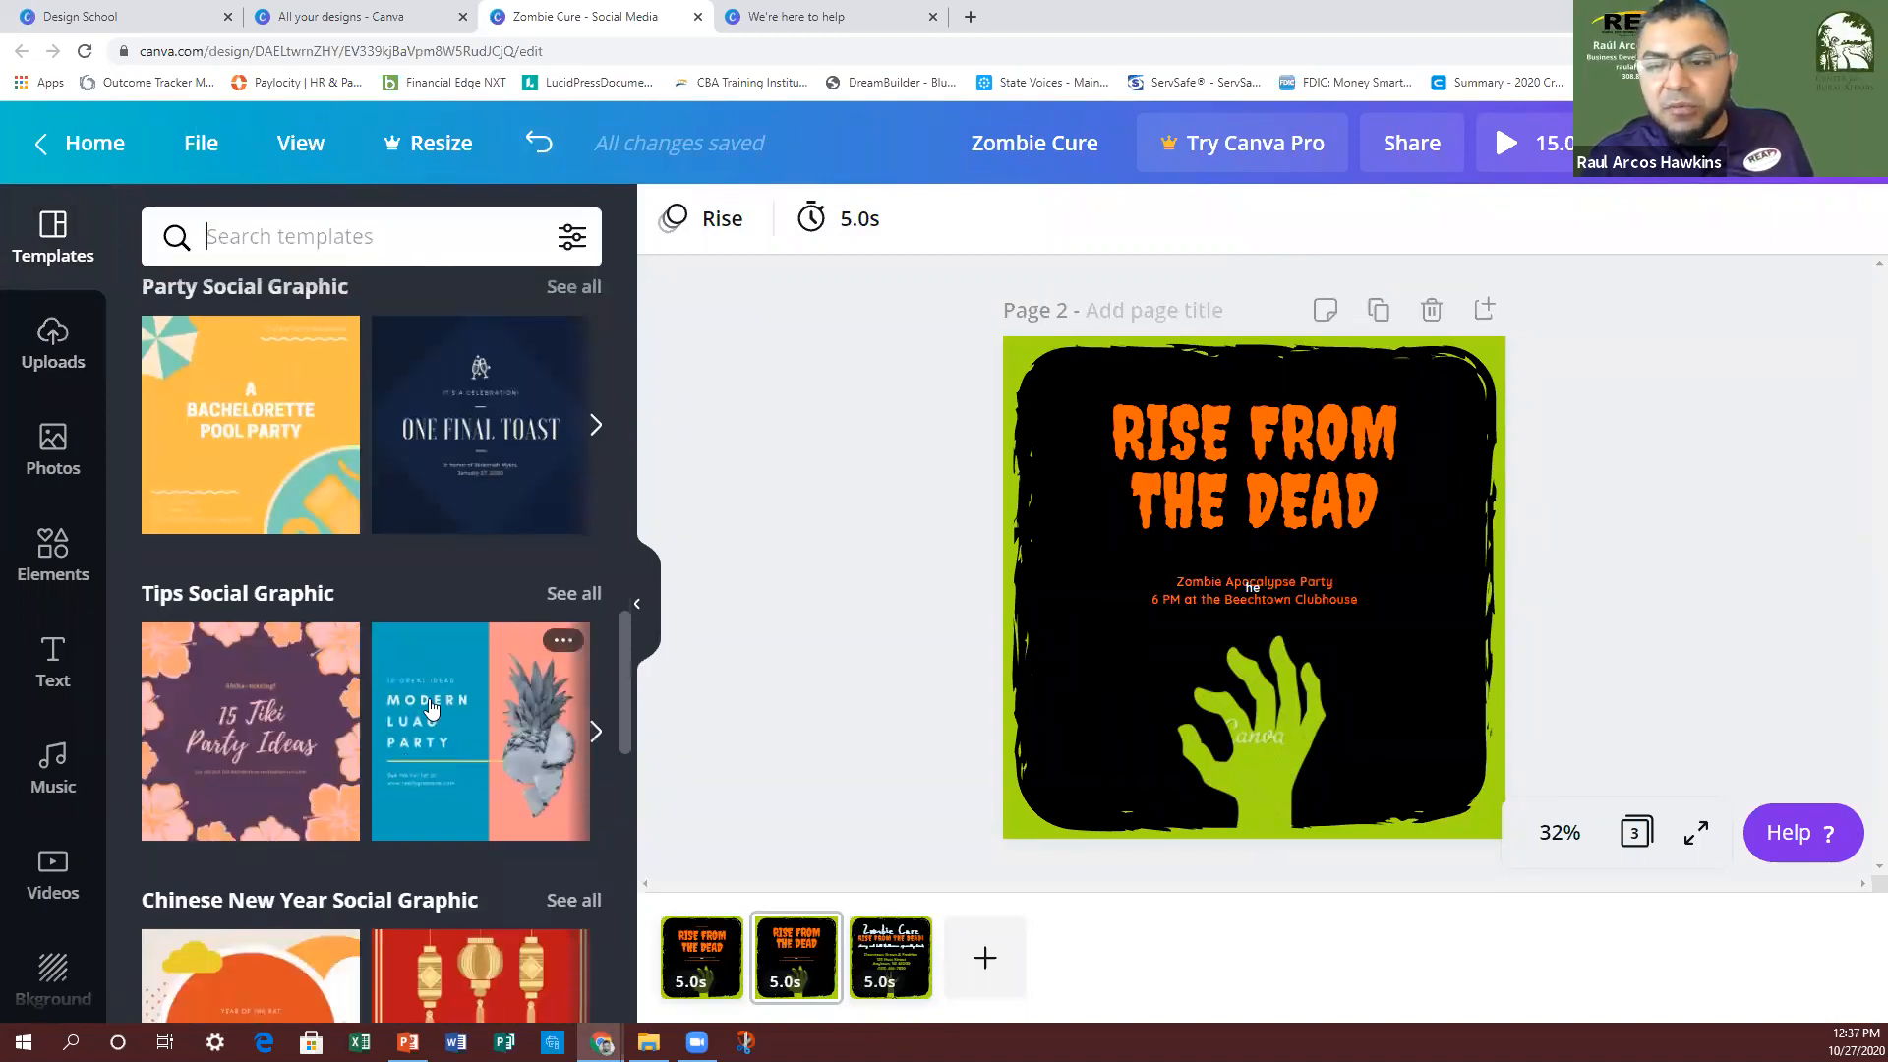
Step: Browse all the social graphic template results below the Chinese New Year category, and return to the Real Estate and Quote categories
{"action": "scroll", "coordinate": [317, 739], "scroll_direction": "down", "scroll_amount": 7}
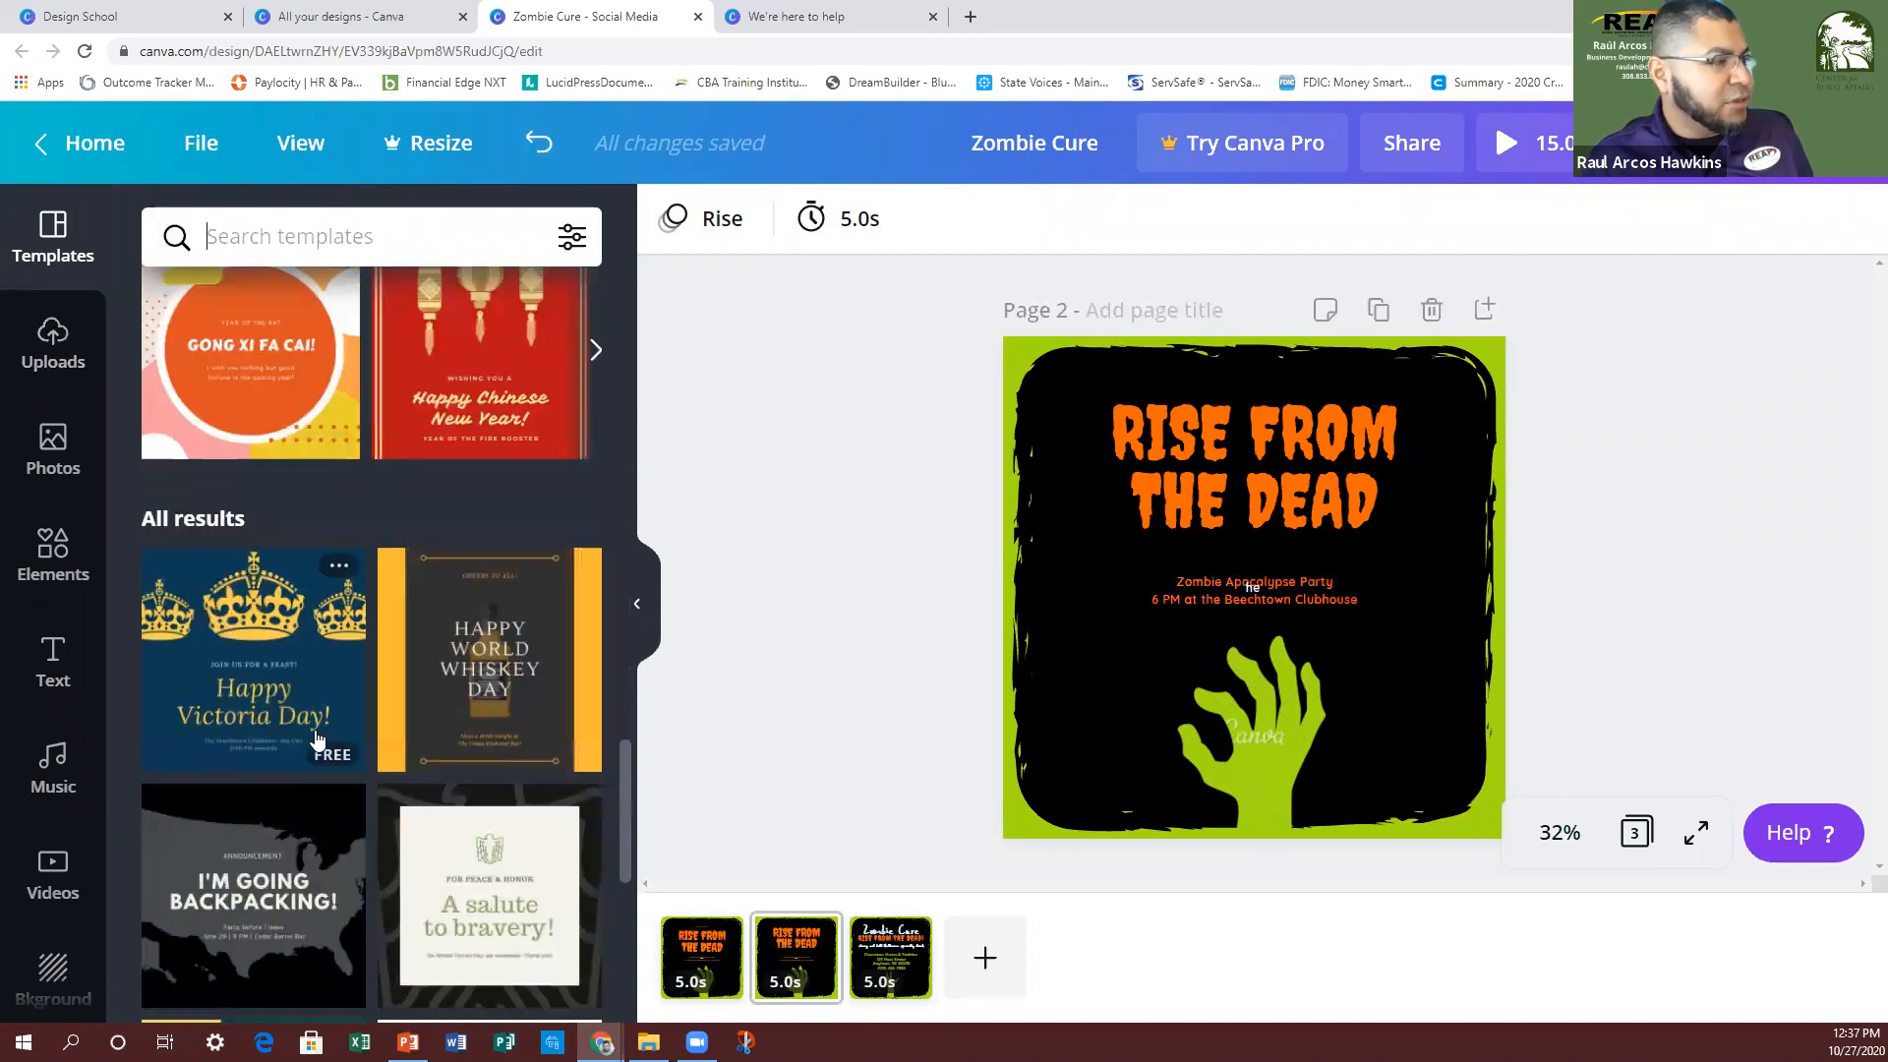
{"action": "scroll", "coordinate": [316, 739], "scroll_direction": "down", "scroll_amount": 3}
{"action": "scroll", "coordinate": [295, 616], "scroll_direction": "up", "scroll_amount": 4}
{"action": "scroll", "coordinate": [295, 620], "scroll_direction": "down", "scroll_amount": 5}
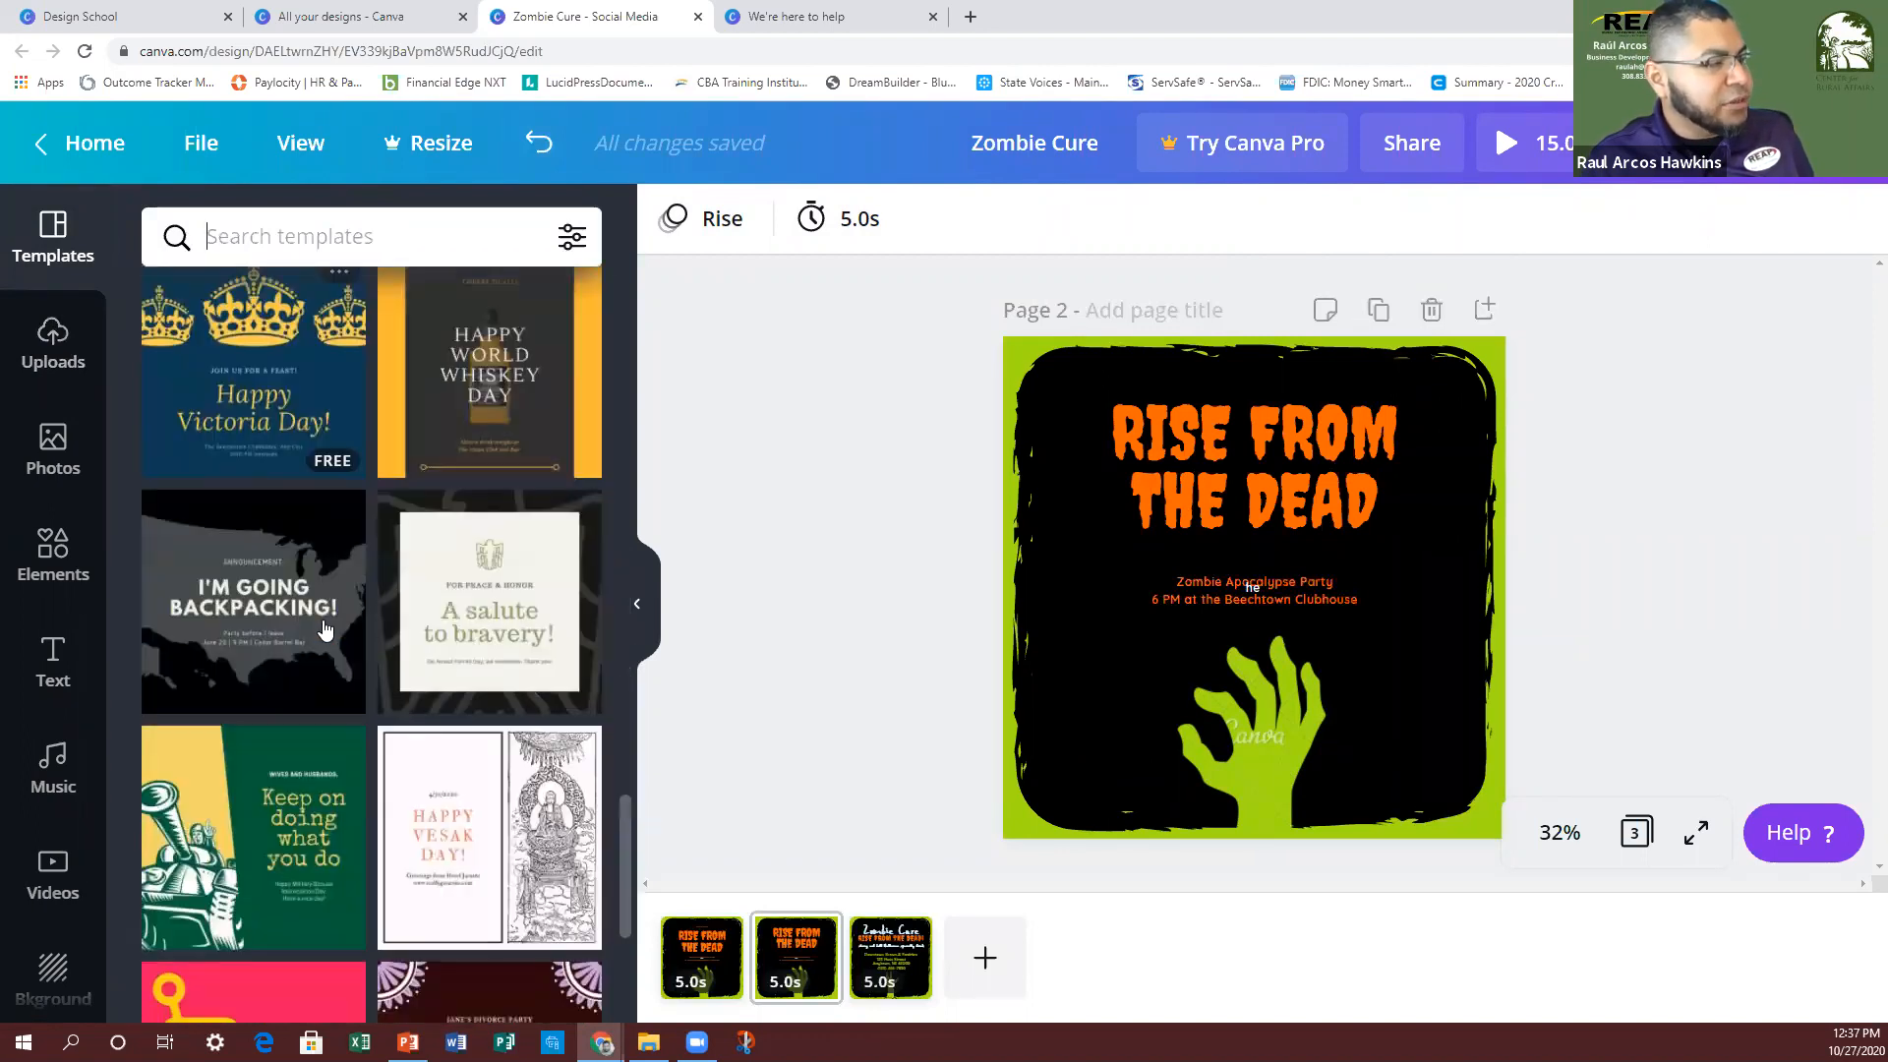
{"action": "scroll", "coordinate": [374, 647], "scroll_direction": "down", "scroll_amount": 4}
{"action": "scroll", "coordinate": [374, 647], "scroll_direction": "down", "scroll_amount": 8}
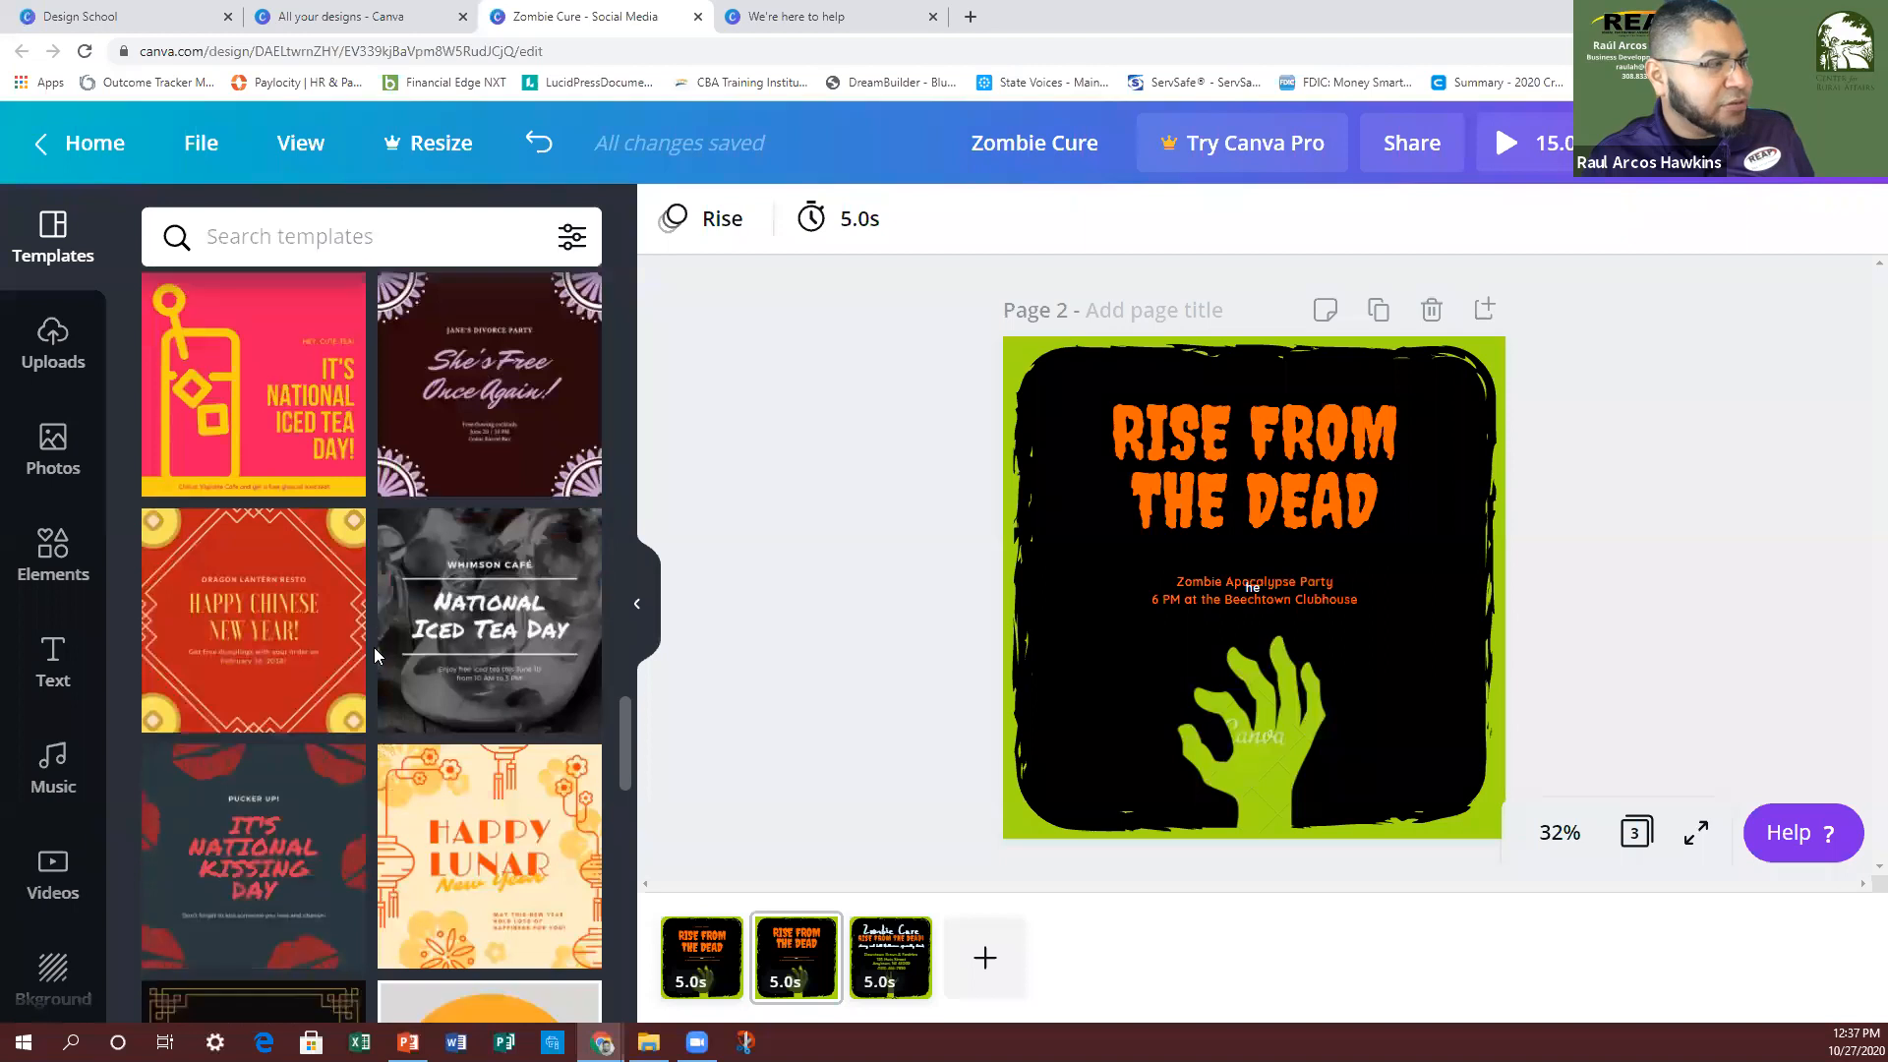
{"action": "scroll", "coordinate": [377, 649], "scroll_direction": "up", "scroll_amount": 3}
{"action": "scroll", "coordinate": [377, 649], "scroll_direction": "up", "scroll_amount": 15}
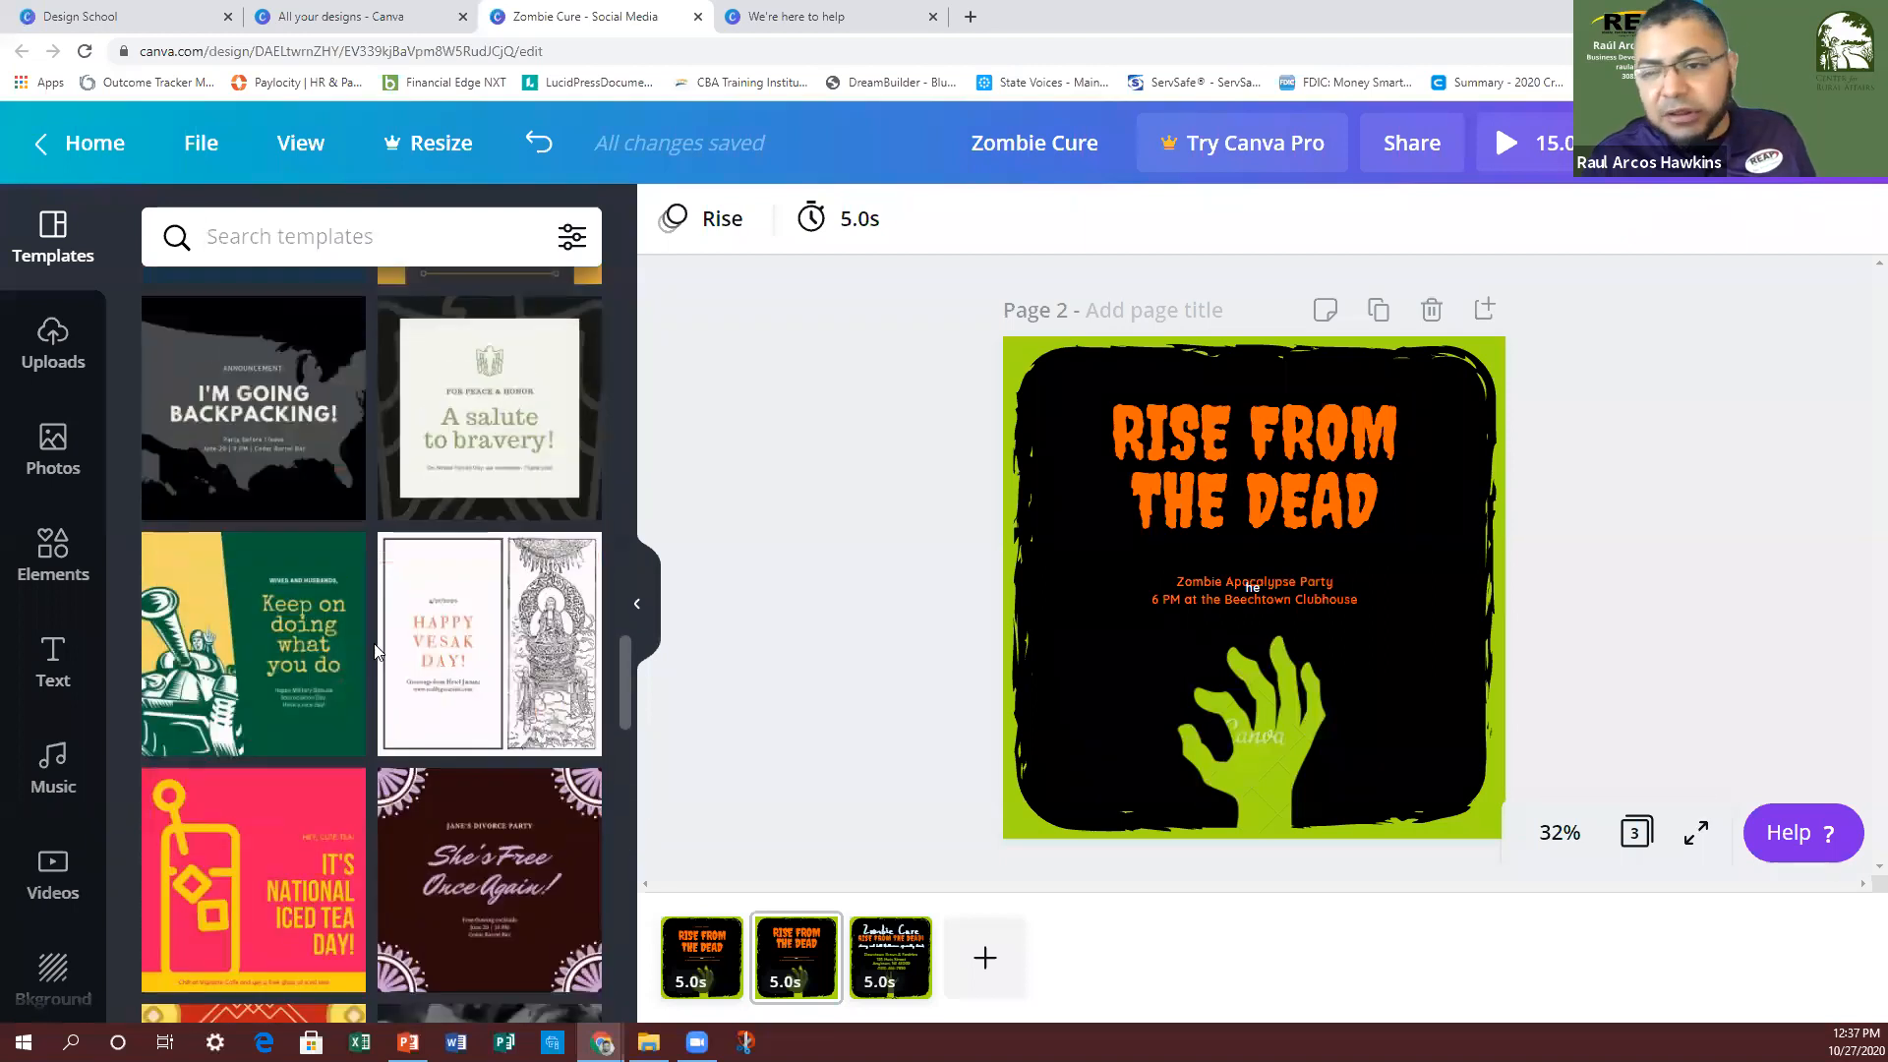
{"action": "scroll", "coordinate": [364, 676], "scroll_direction": "up", "scroll_amount": 15}
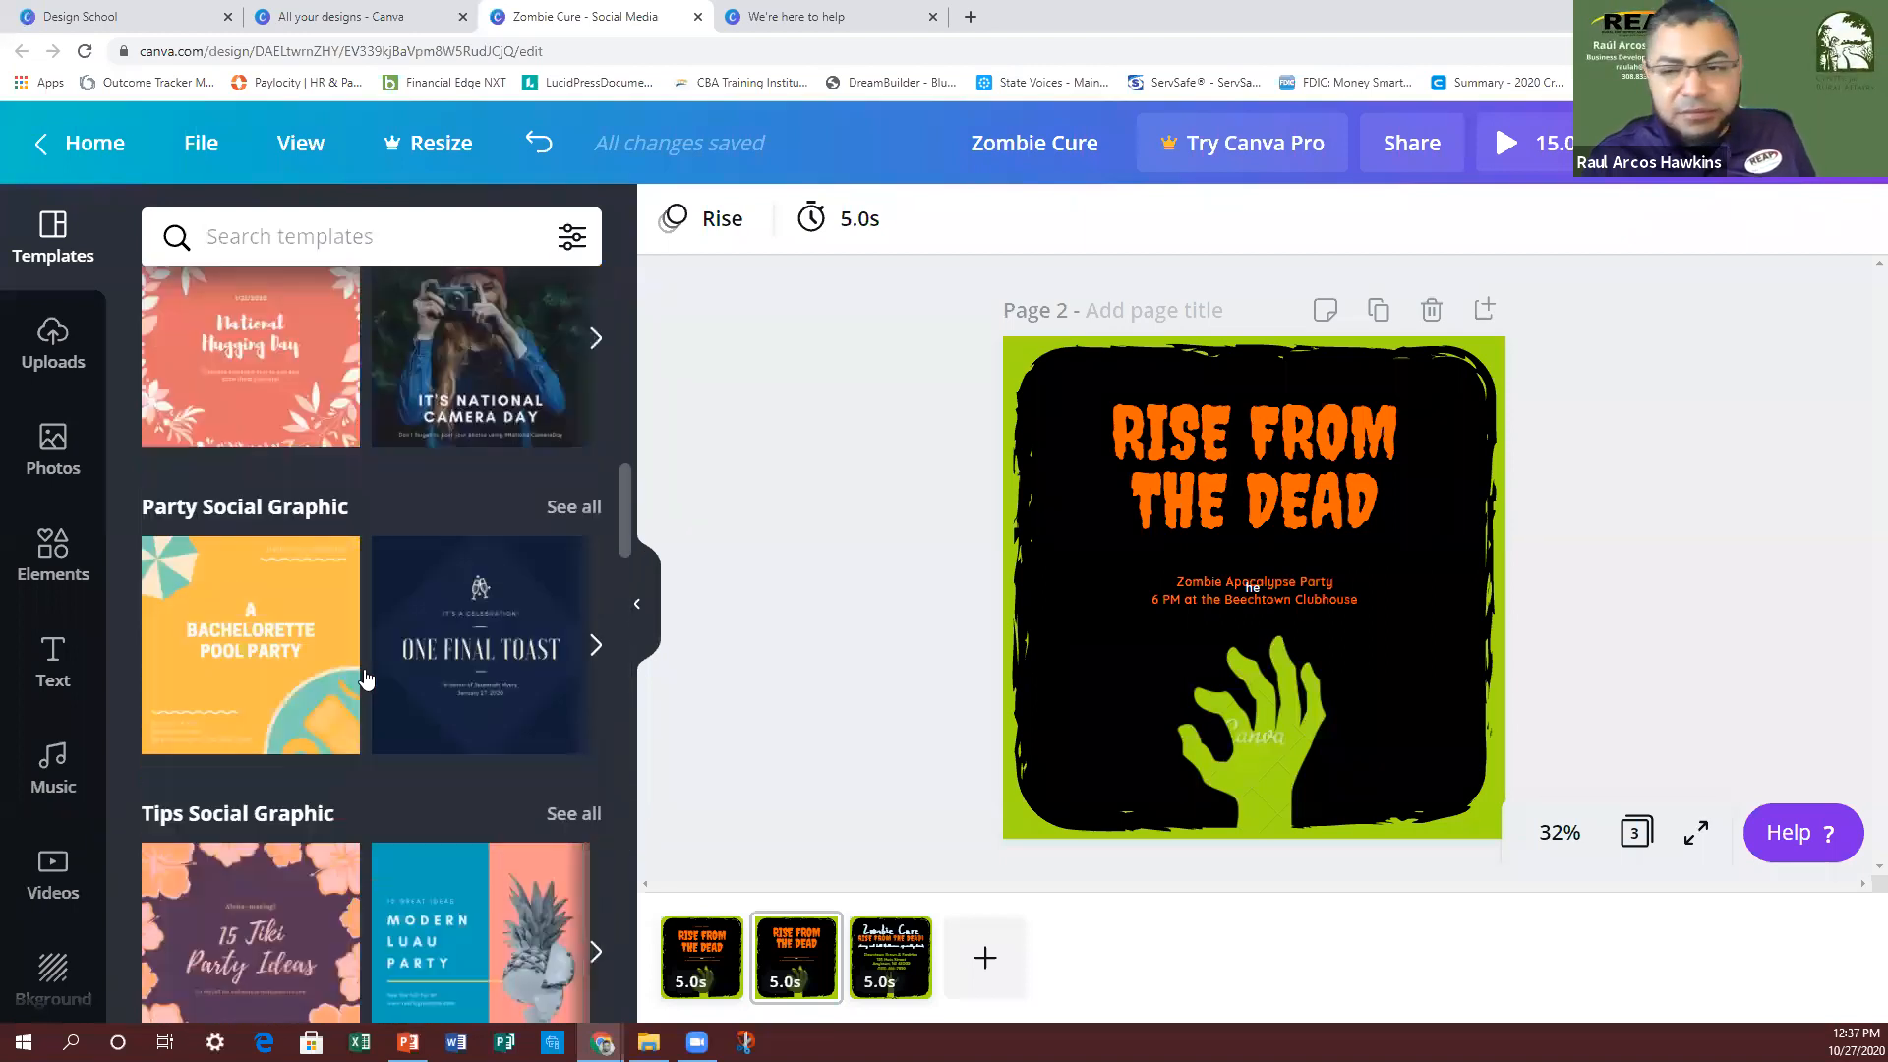
{"action": "scroll", "coordinate": [364, 677], "scroll_direction": "up", "scroll_amount": 5}
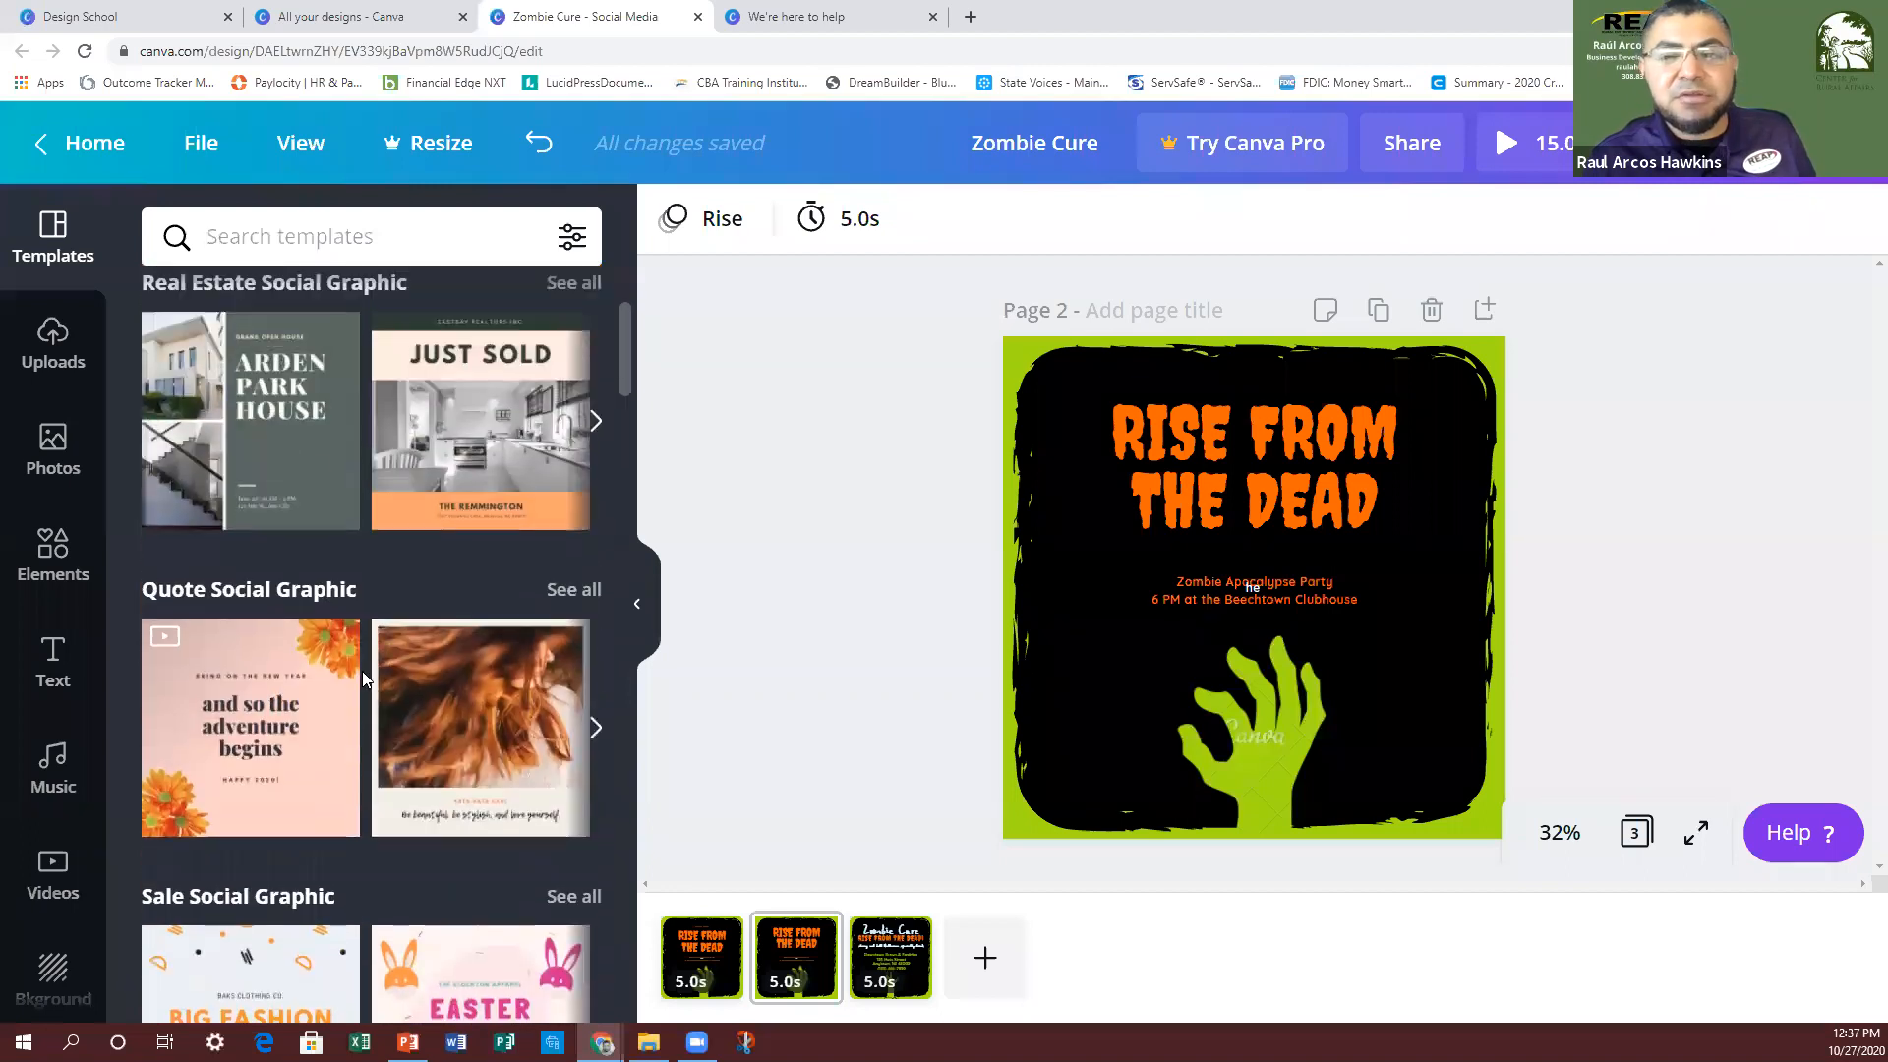
Step: Look through the upload area's sections for own videos and images
{"action": "left_click", "coordinate": [49, 350]}
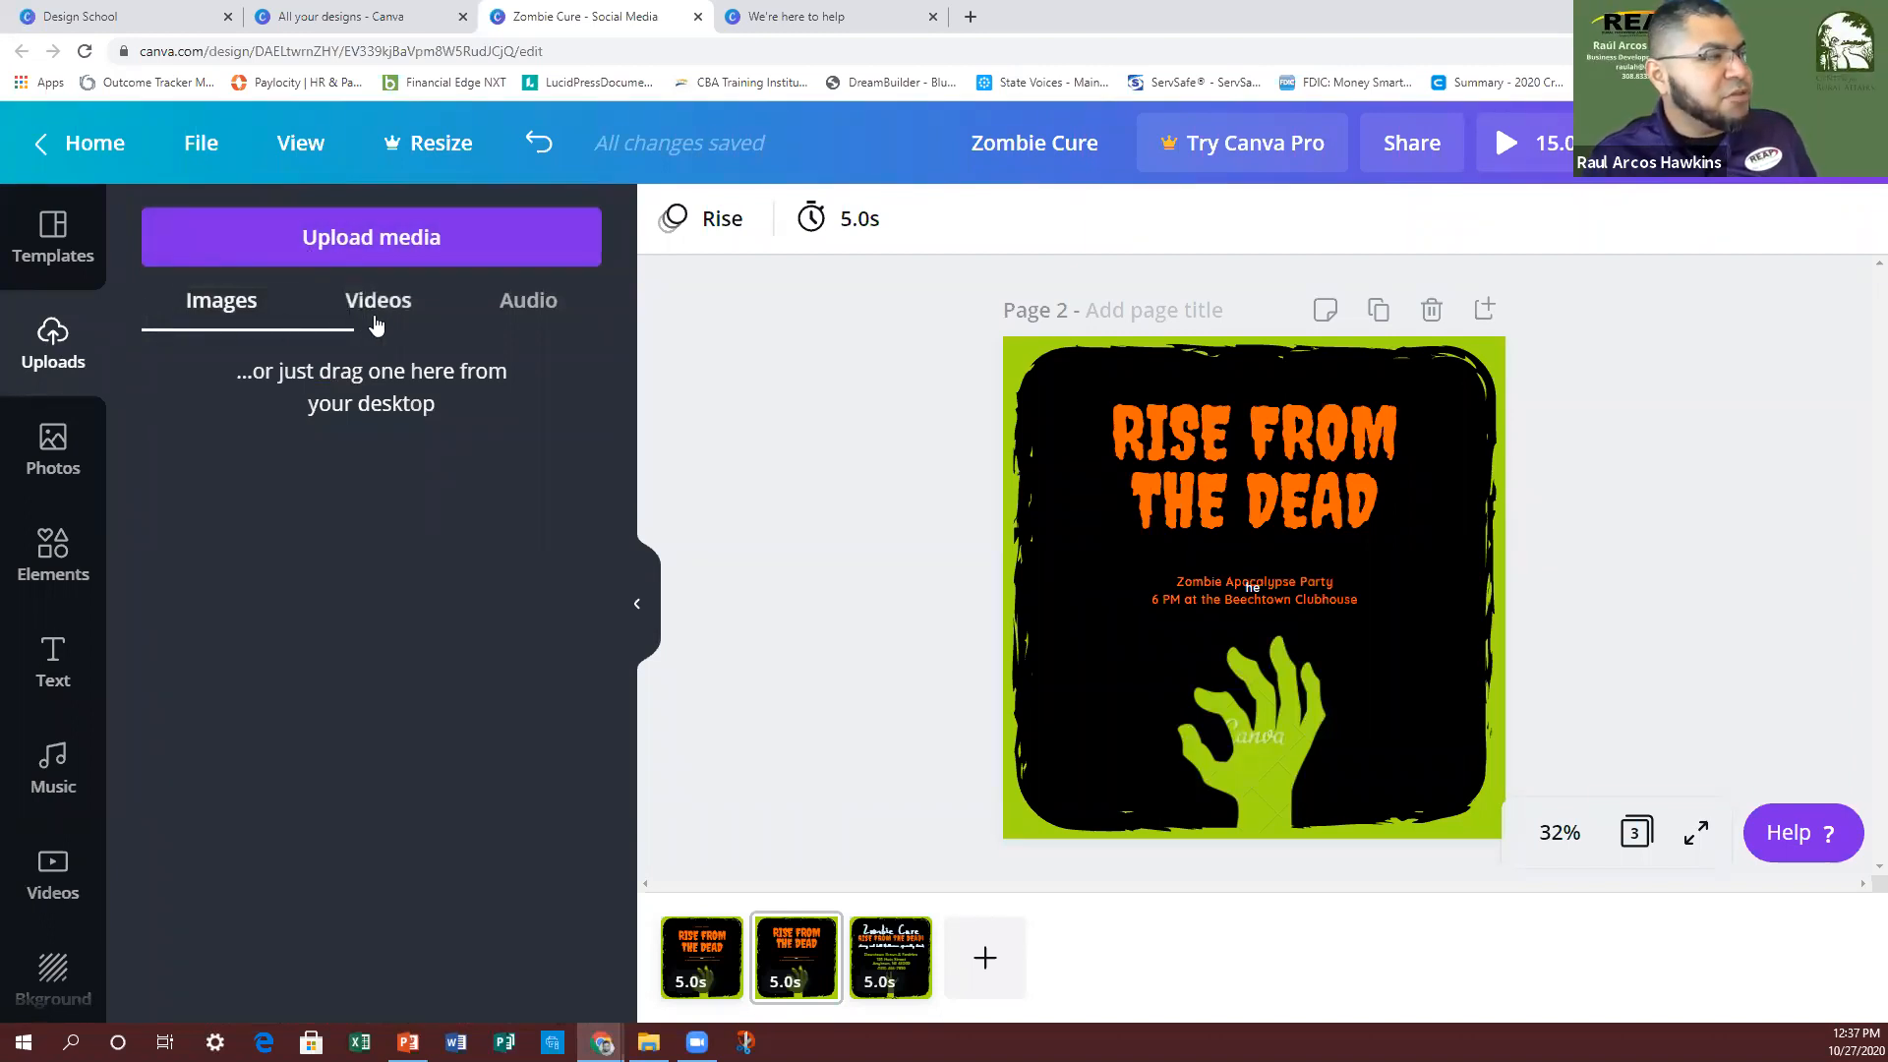
{"action": "left_click", "coordinate": [464, 320]}
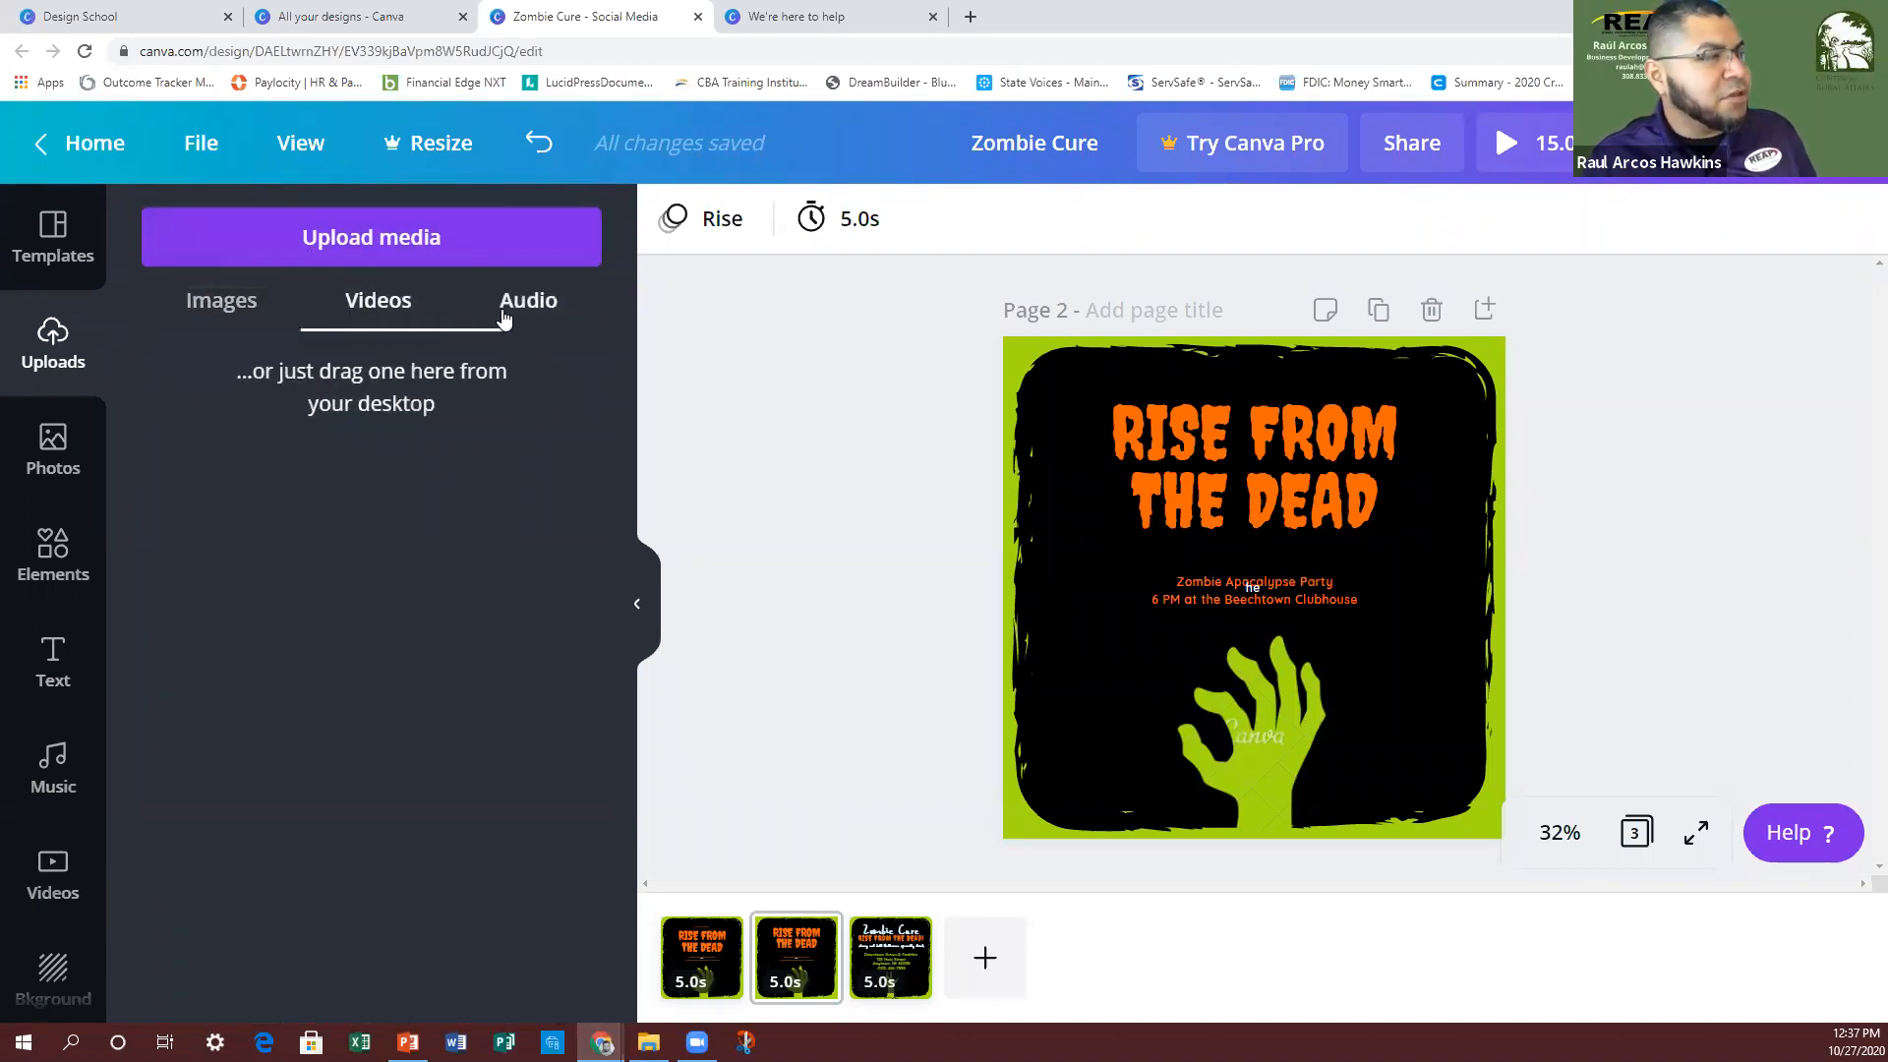
{"action": "left_click", "coordinate": [206, 328]}
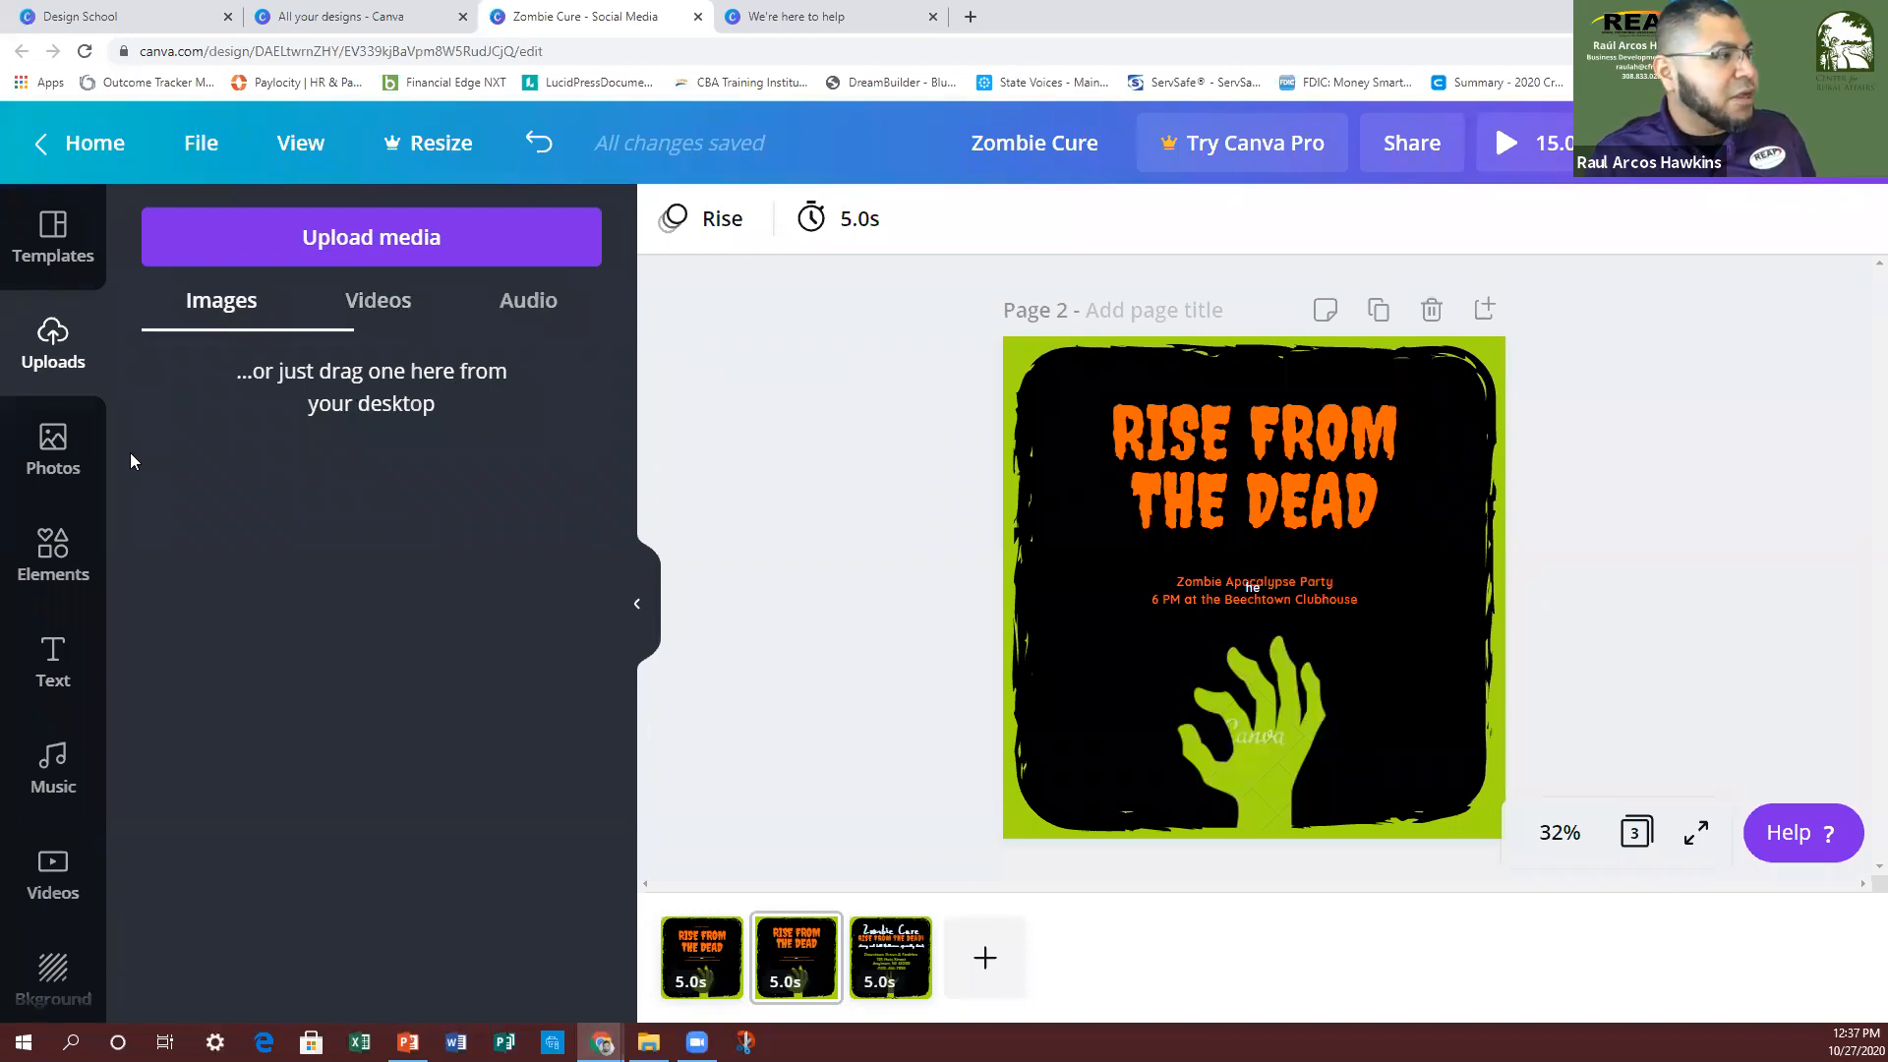
Step: Browse the trending stock photos, and return to the beginning of the photo library
{"action": "left_click", "coordinate": [33, 487]}
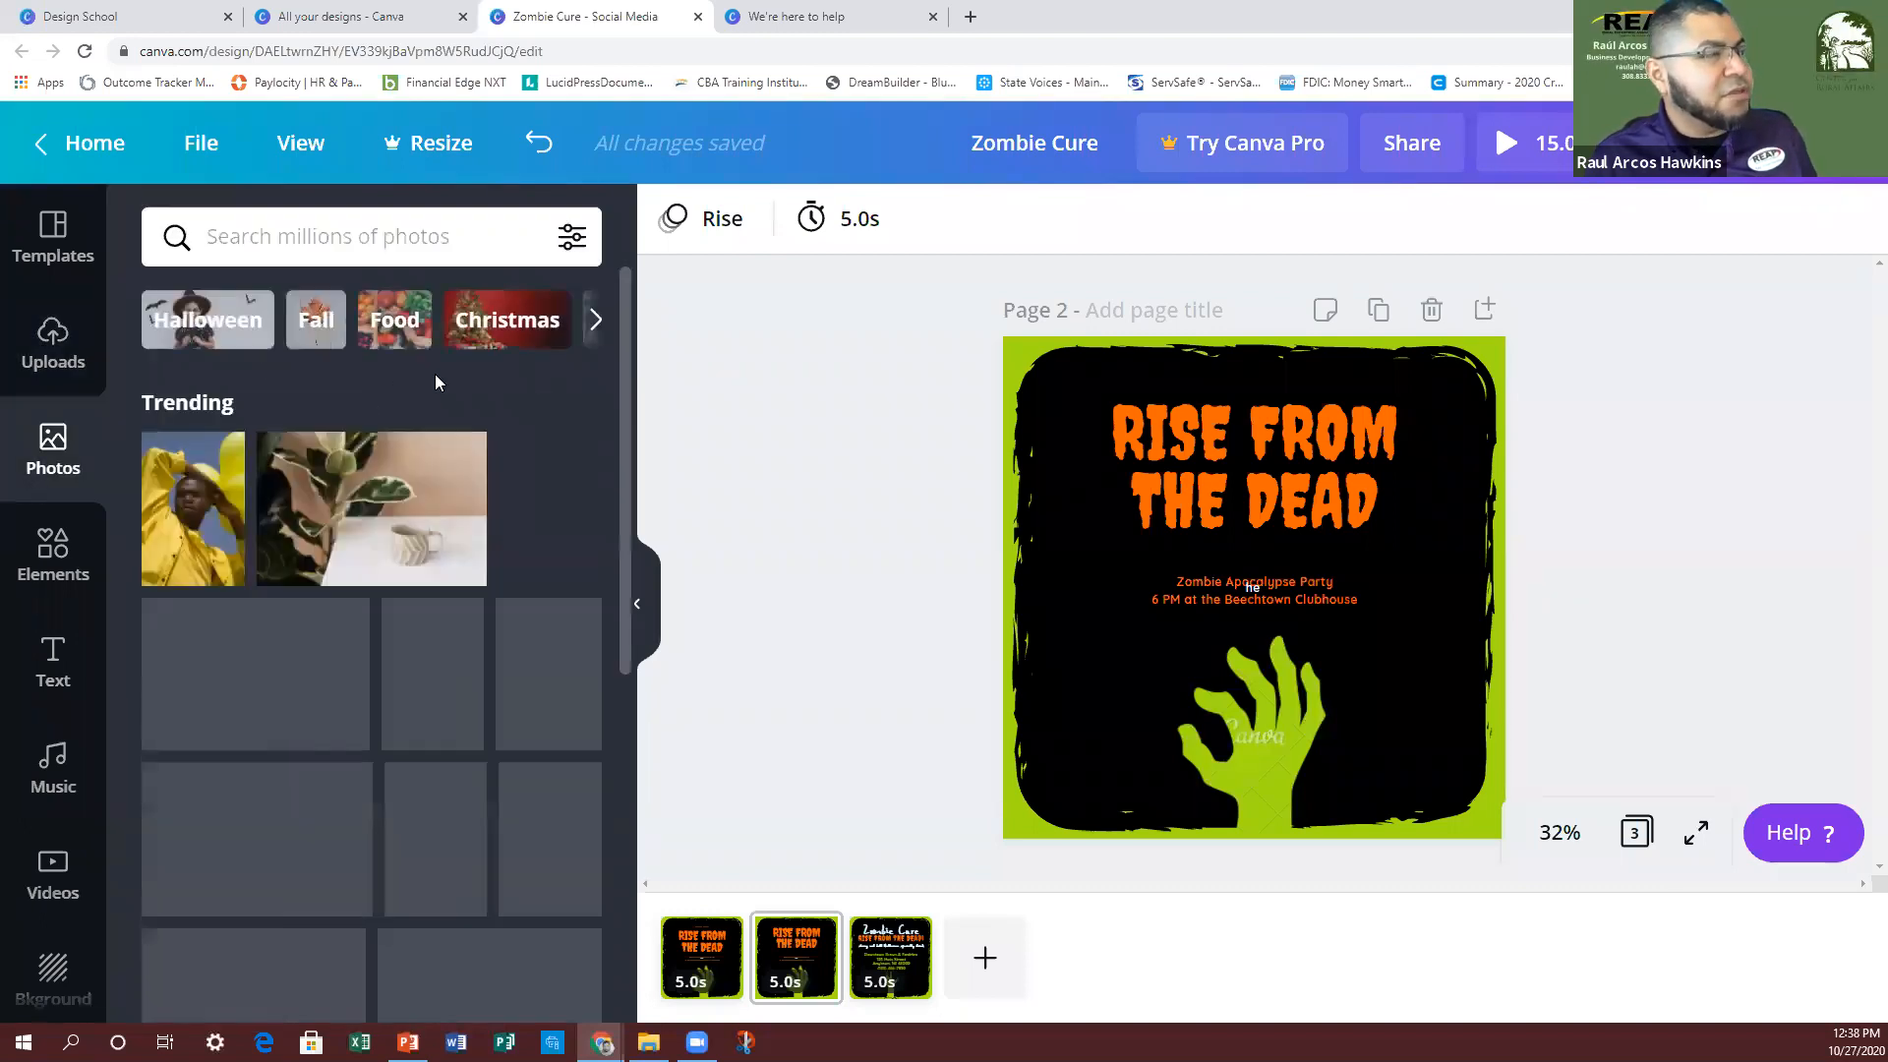
{"action": "scroll", "coordinate": [462, 492], "scroll_direction": "down", "scroll_amount": 2}
{"action": "scroll", "coordinate": [408, 485], "scroll_direction": "up", "scroll_amount": 2}
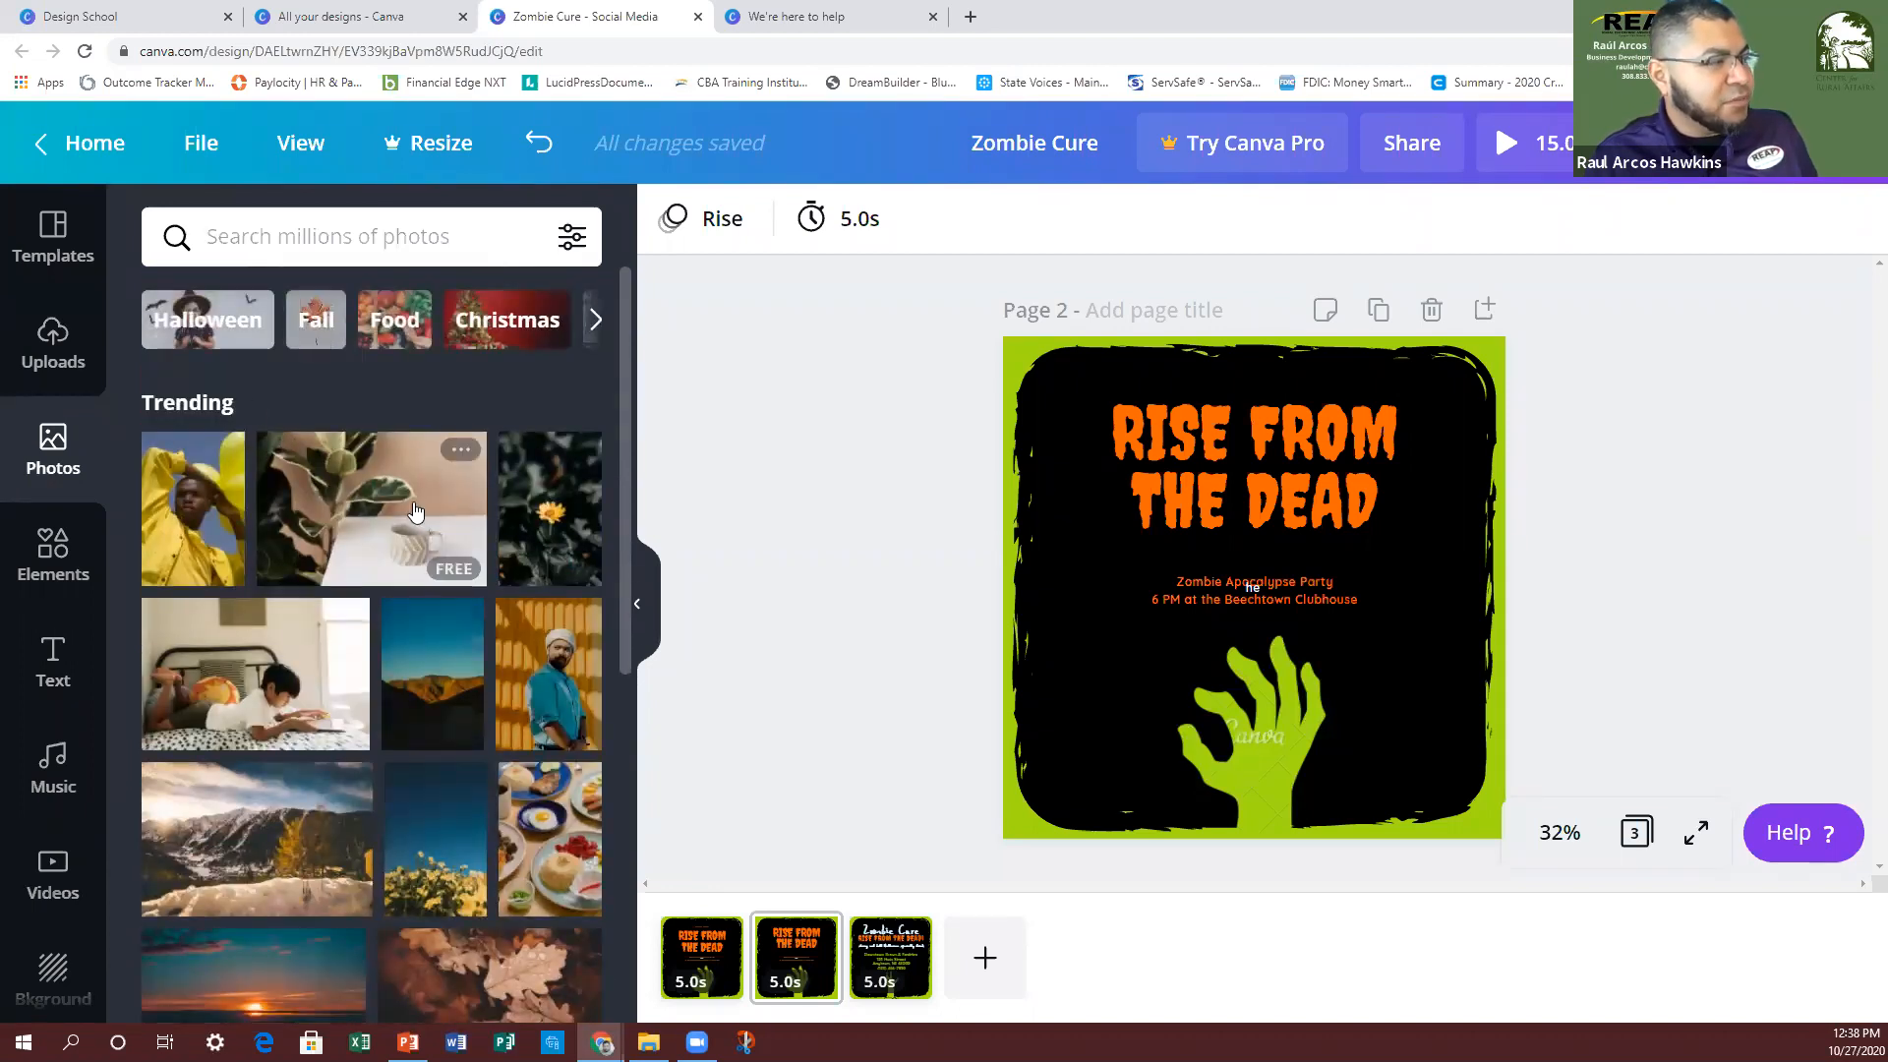
{"action": "scroll", "coordinate": [451, 517], "scroll_direction": "down", "scroll_amount": 4}
{"action": "scroll", "coordinate": [451, 516], "scroll_direction": "down", "scroll_amount": 10}
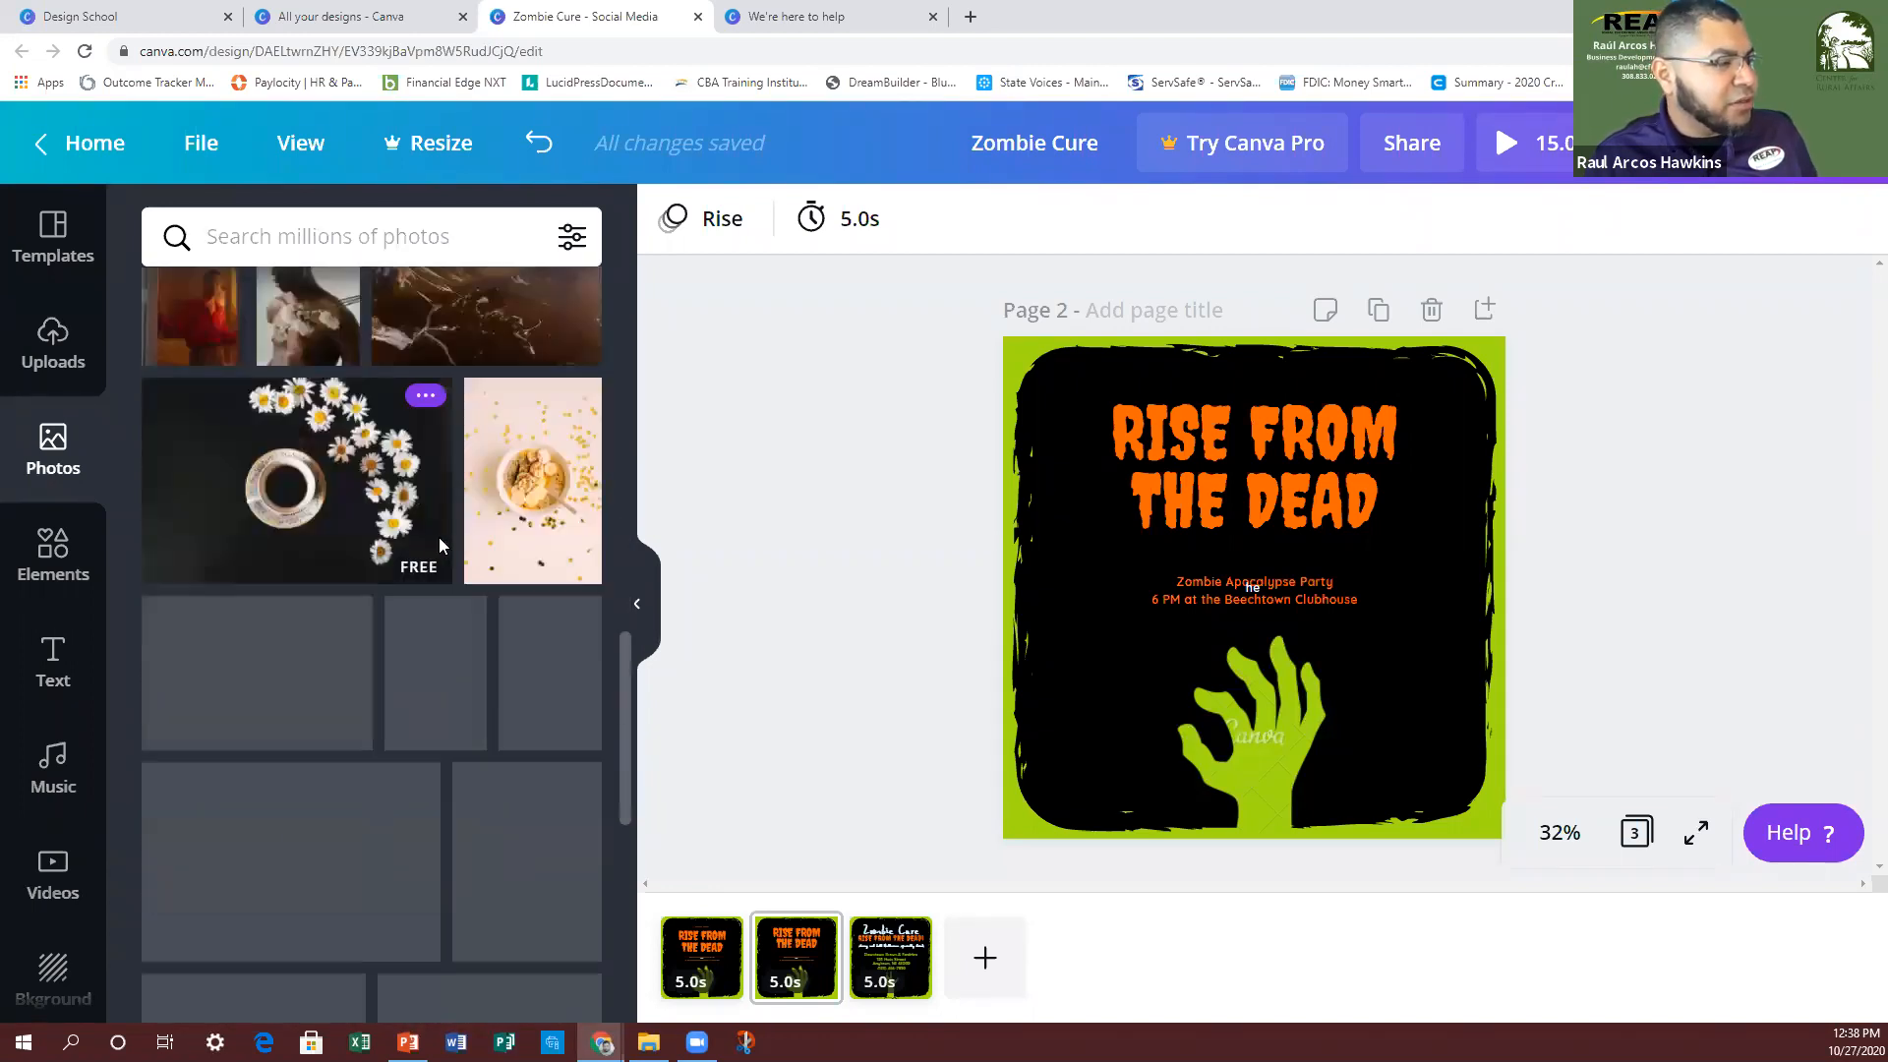
{"action": "scroll", "coordinate": [445, 547], "scroll_direction": "up", "scroll_amount": 7}
{"action": "scroll", "coordinate": [446, 548], "scroll_direction": "up", "scroll_amount": 6}
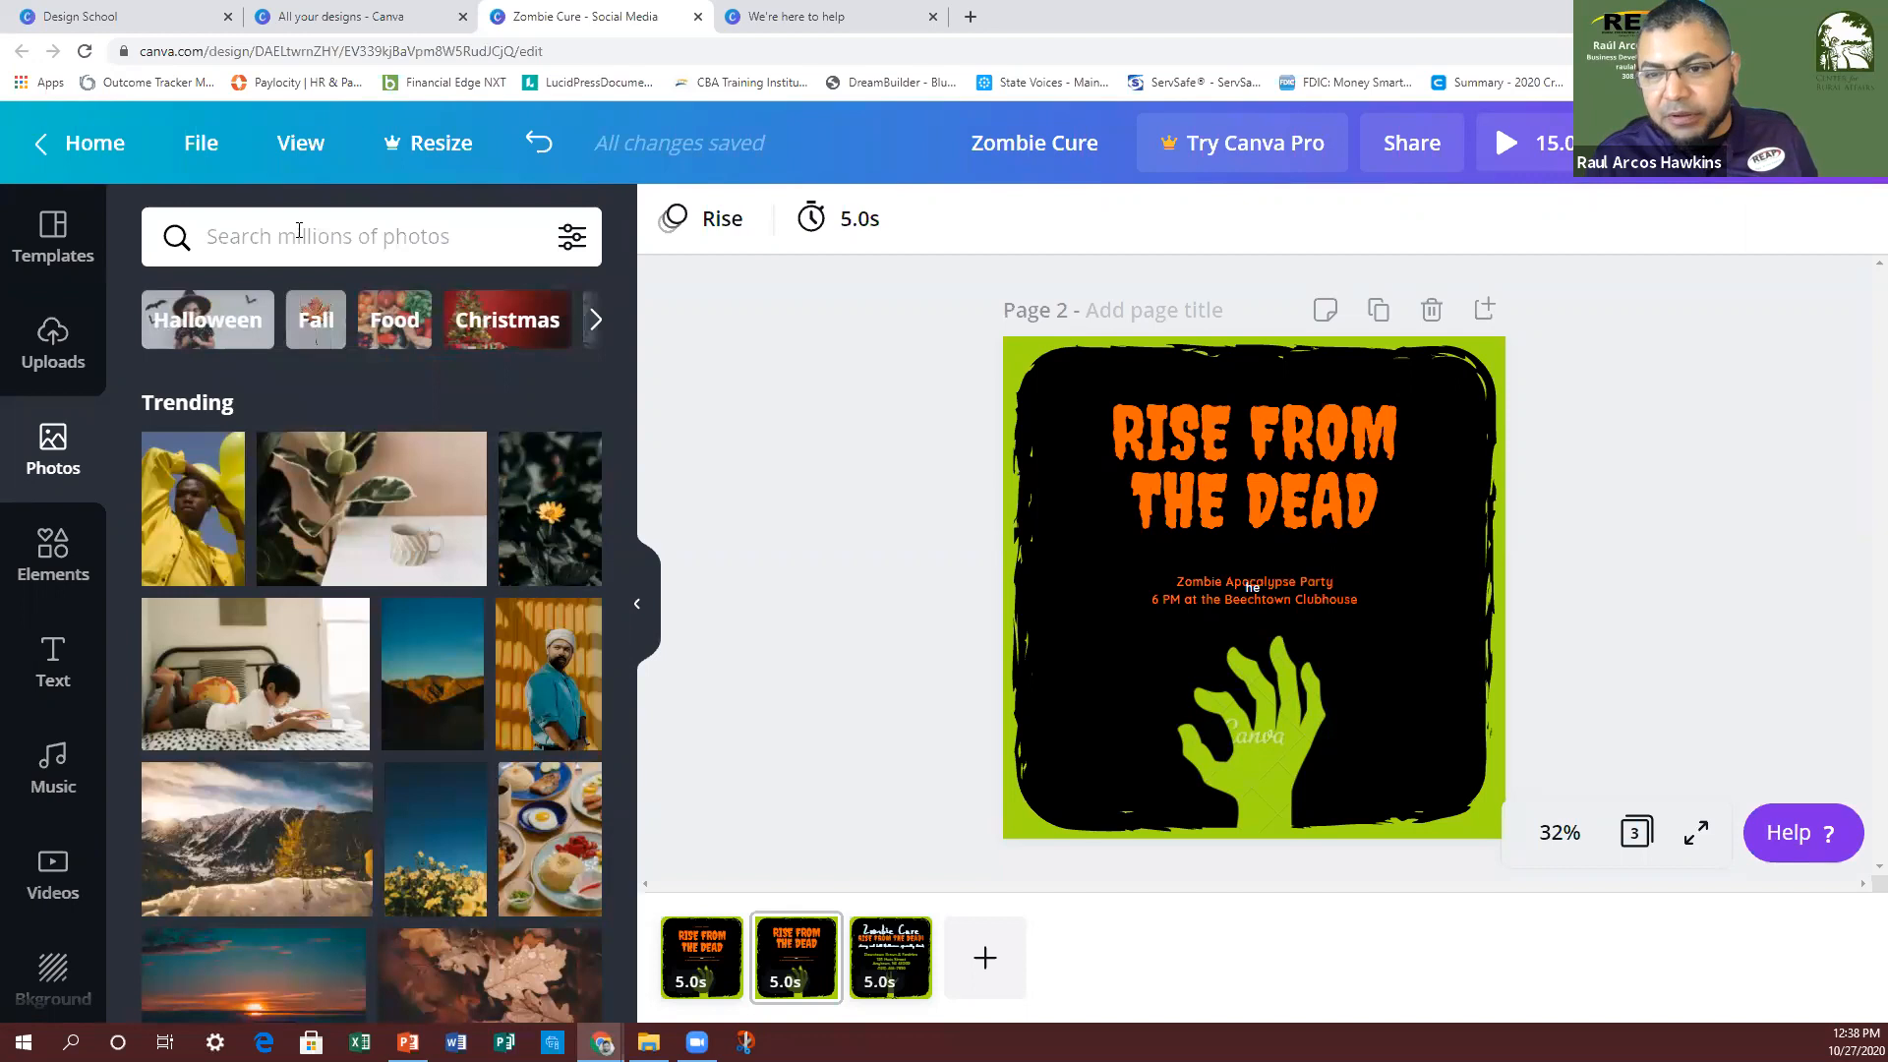
Step: Search the photo library for "hallowen" and look through the matching photos
{"action": "left_click", "coordinate": [274, 246]}
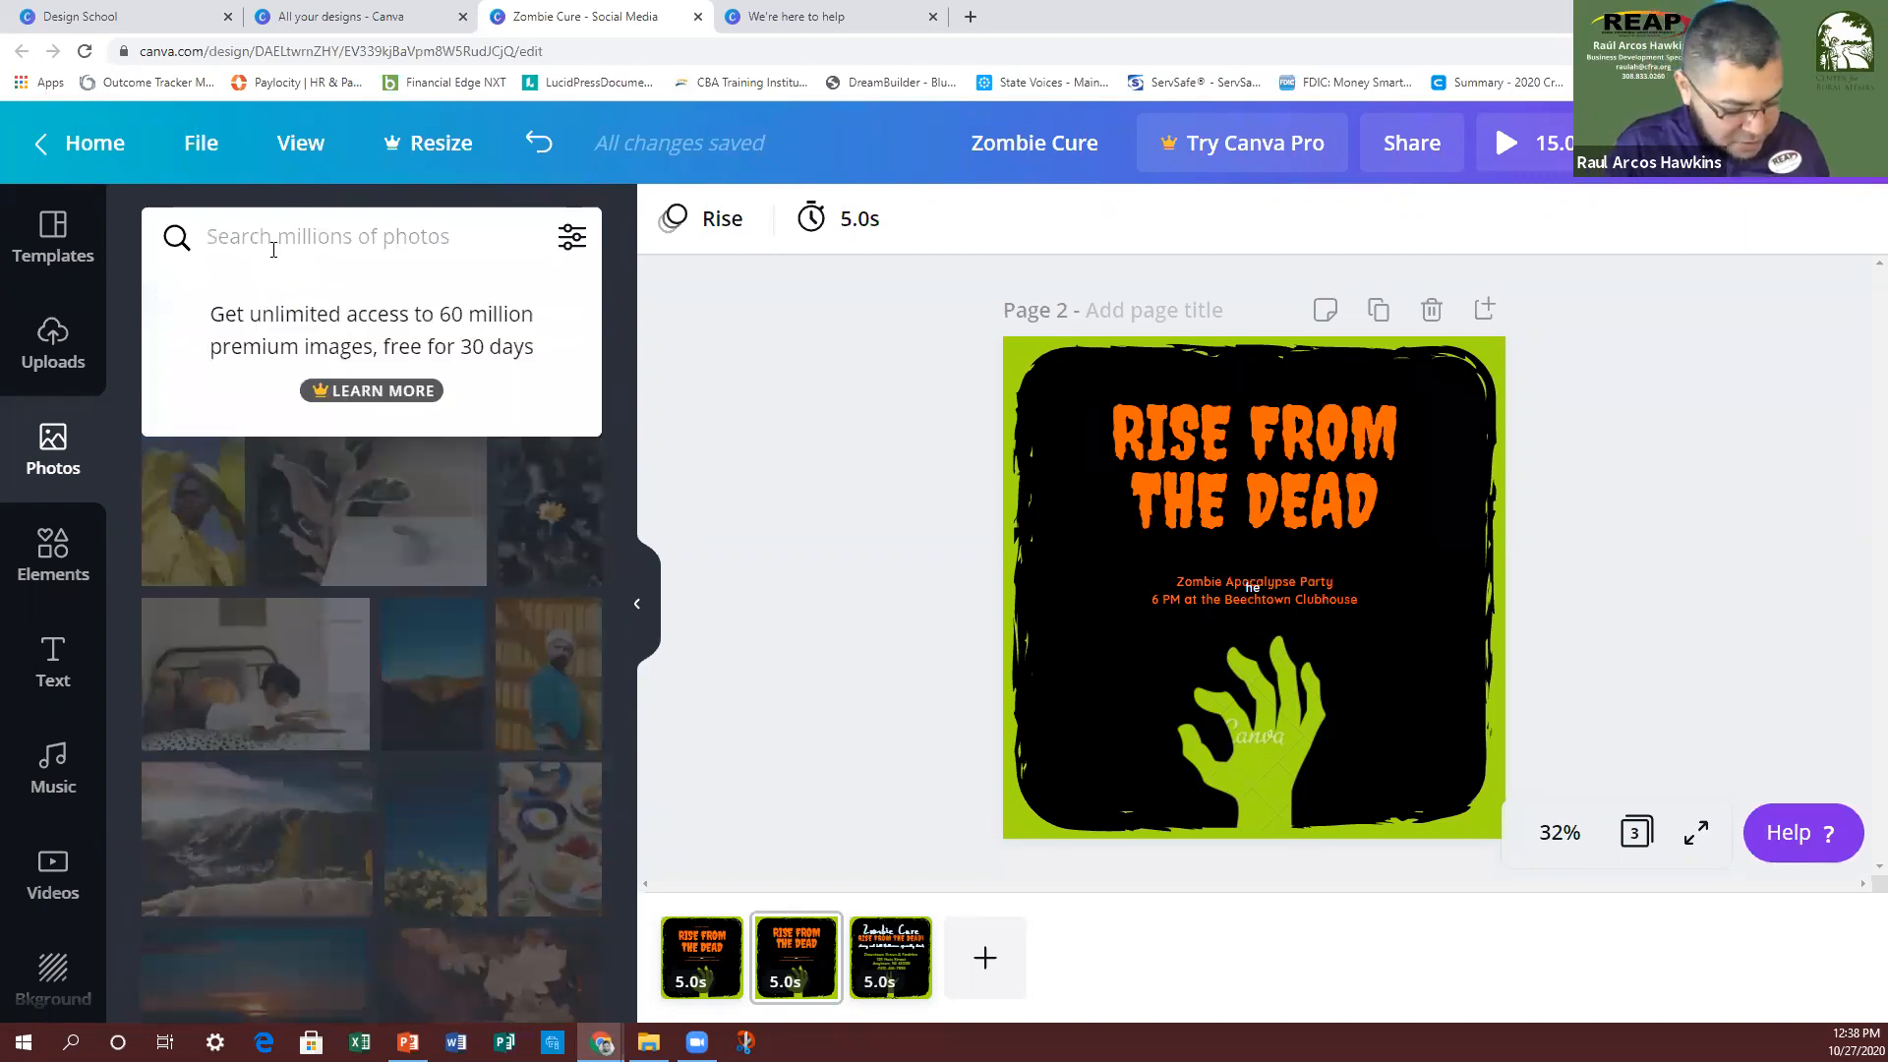
{"action": "type", "text": "hallowen"}
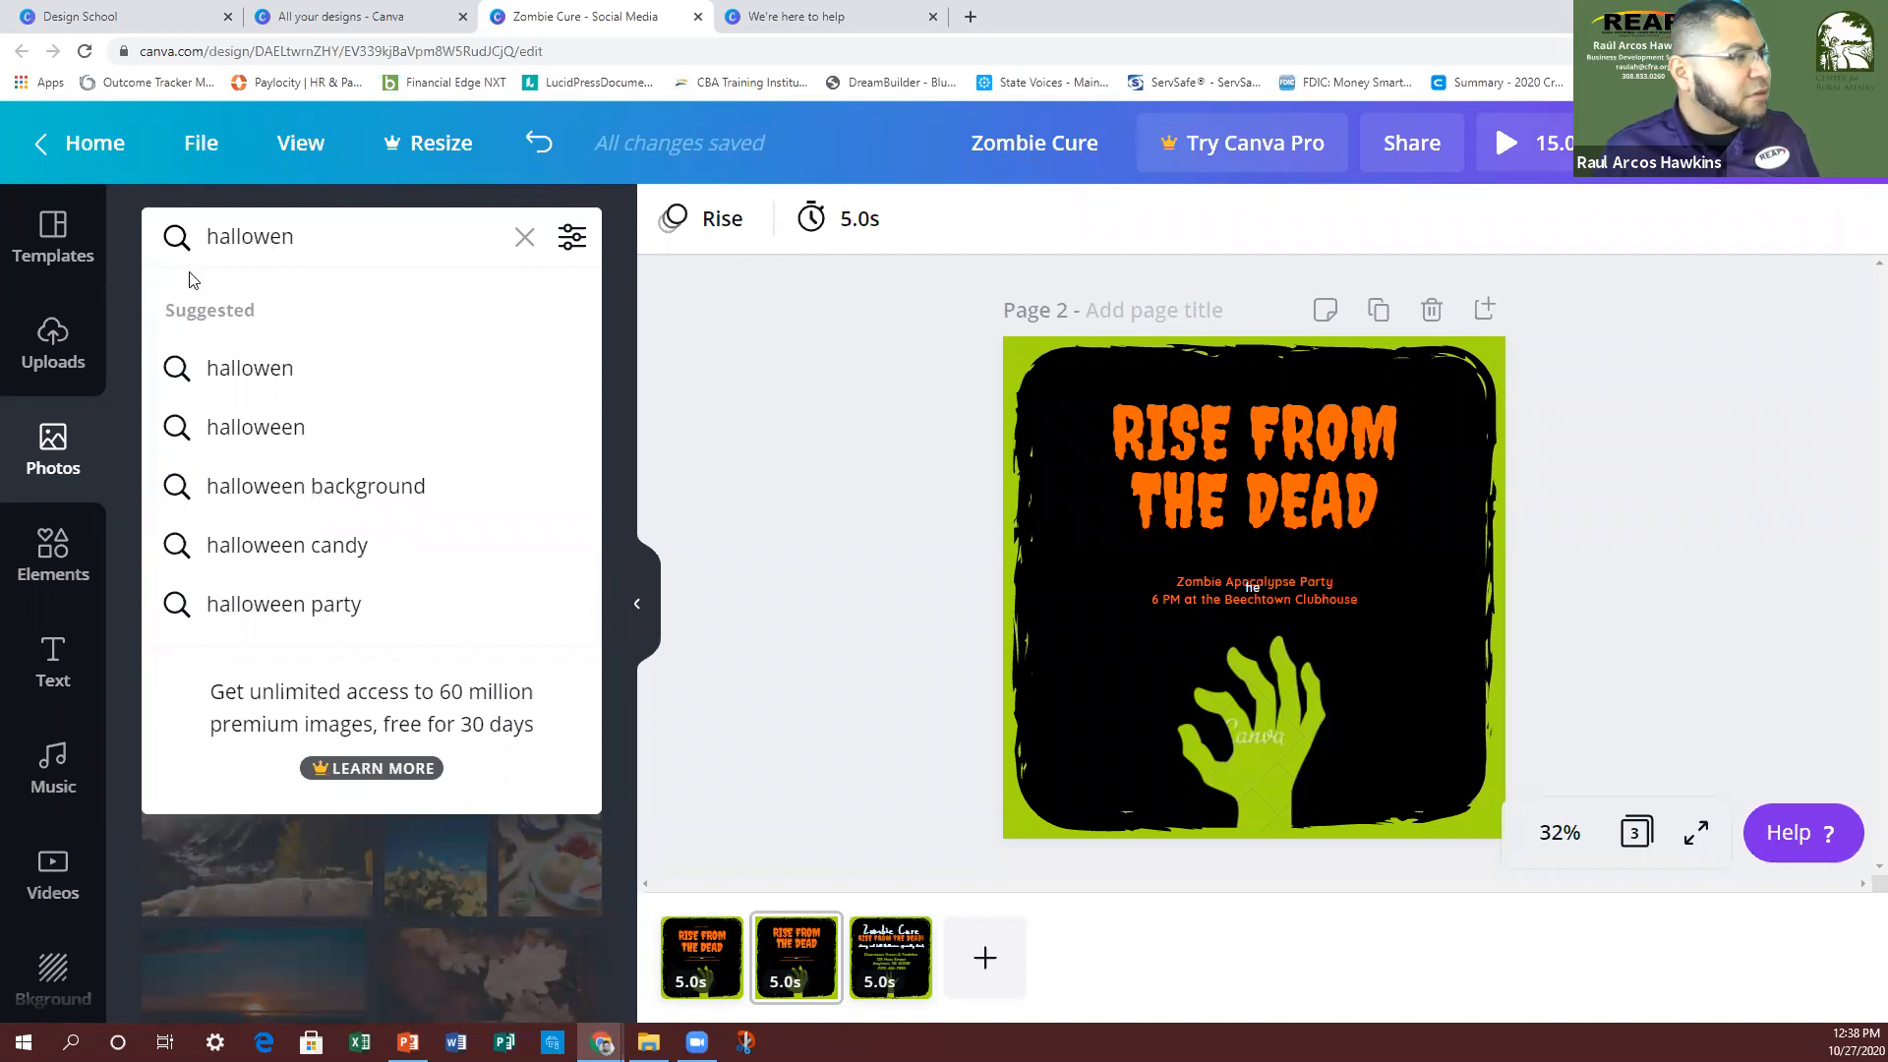
{"action": "left_click", "coordinate": [303, 370]}
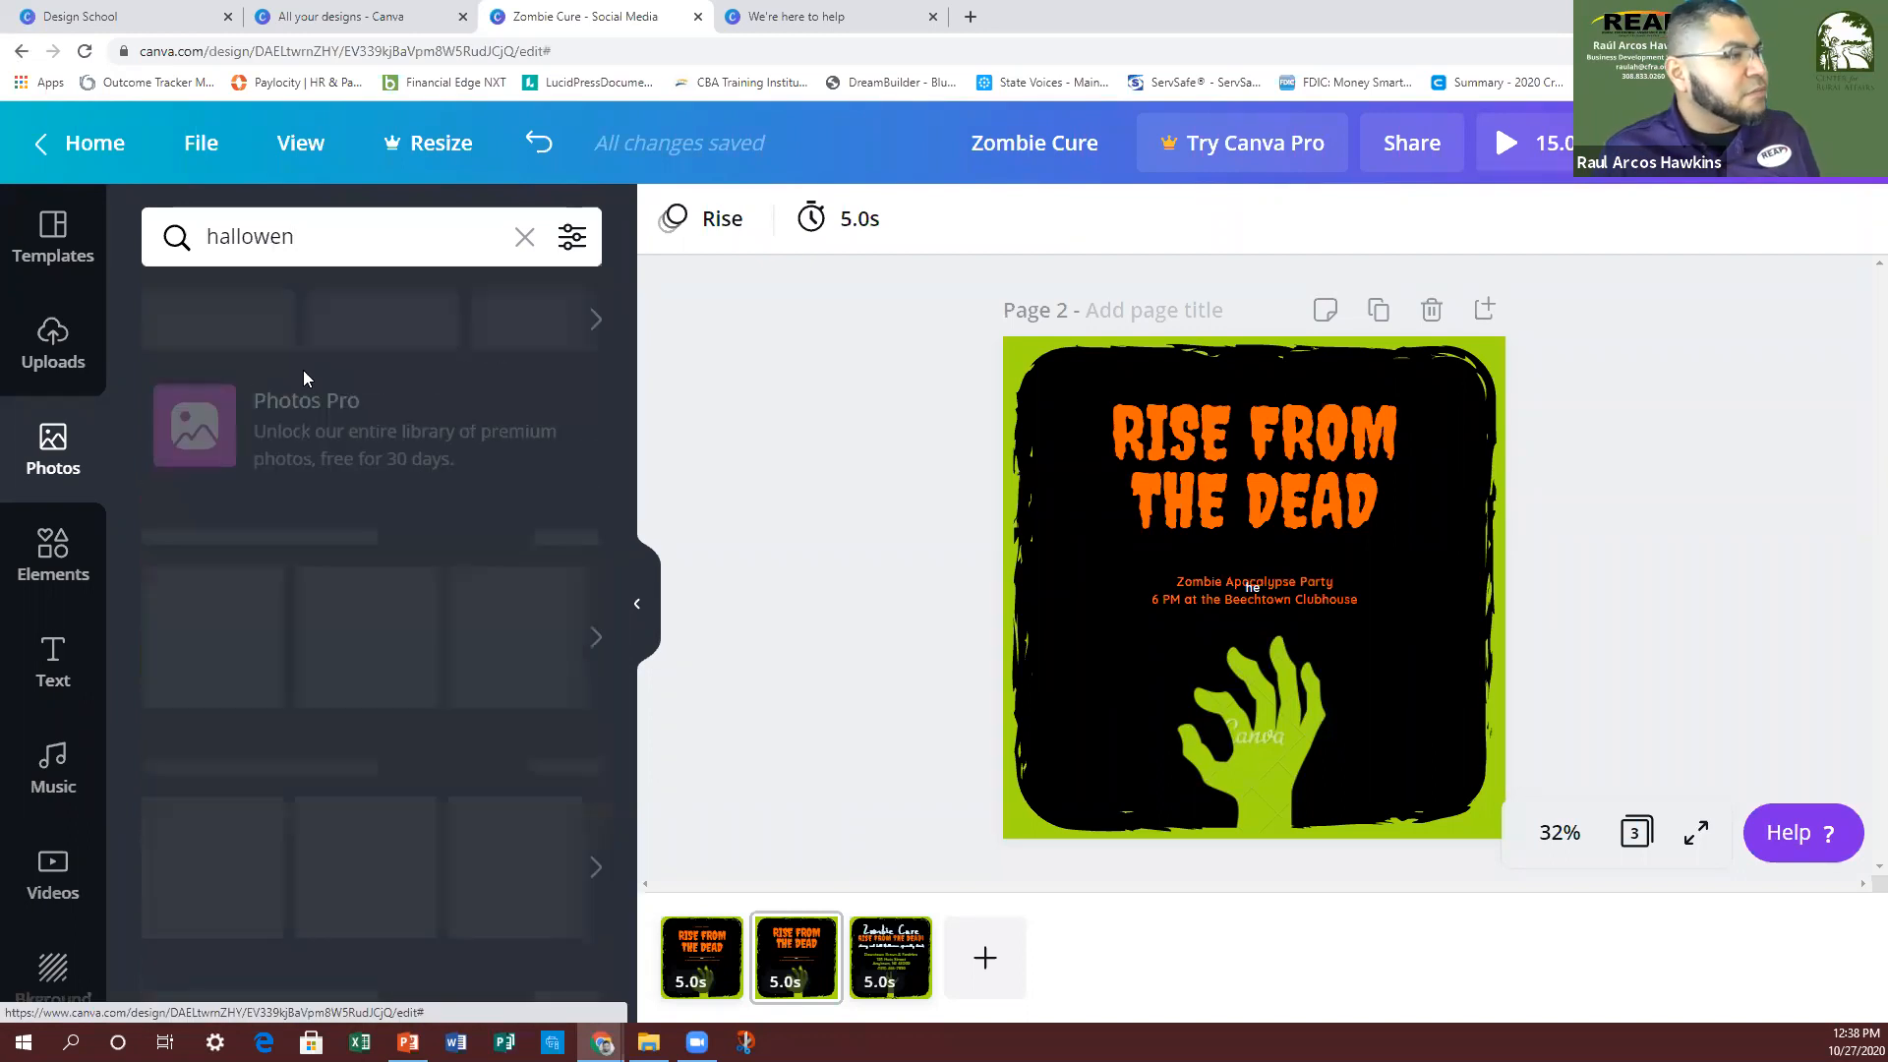
{"action": "scroll", "coordinate": [512, 725], "scroll_direction": "down", "scroll_amount": 3}
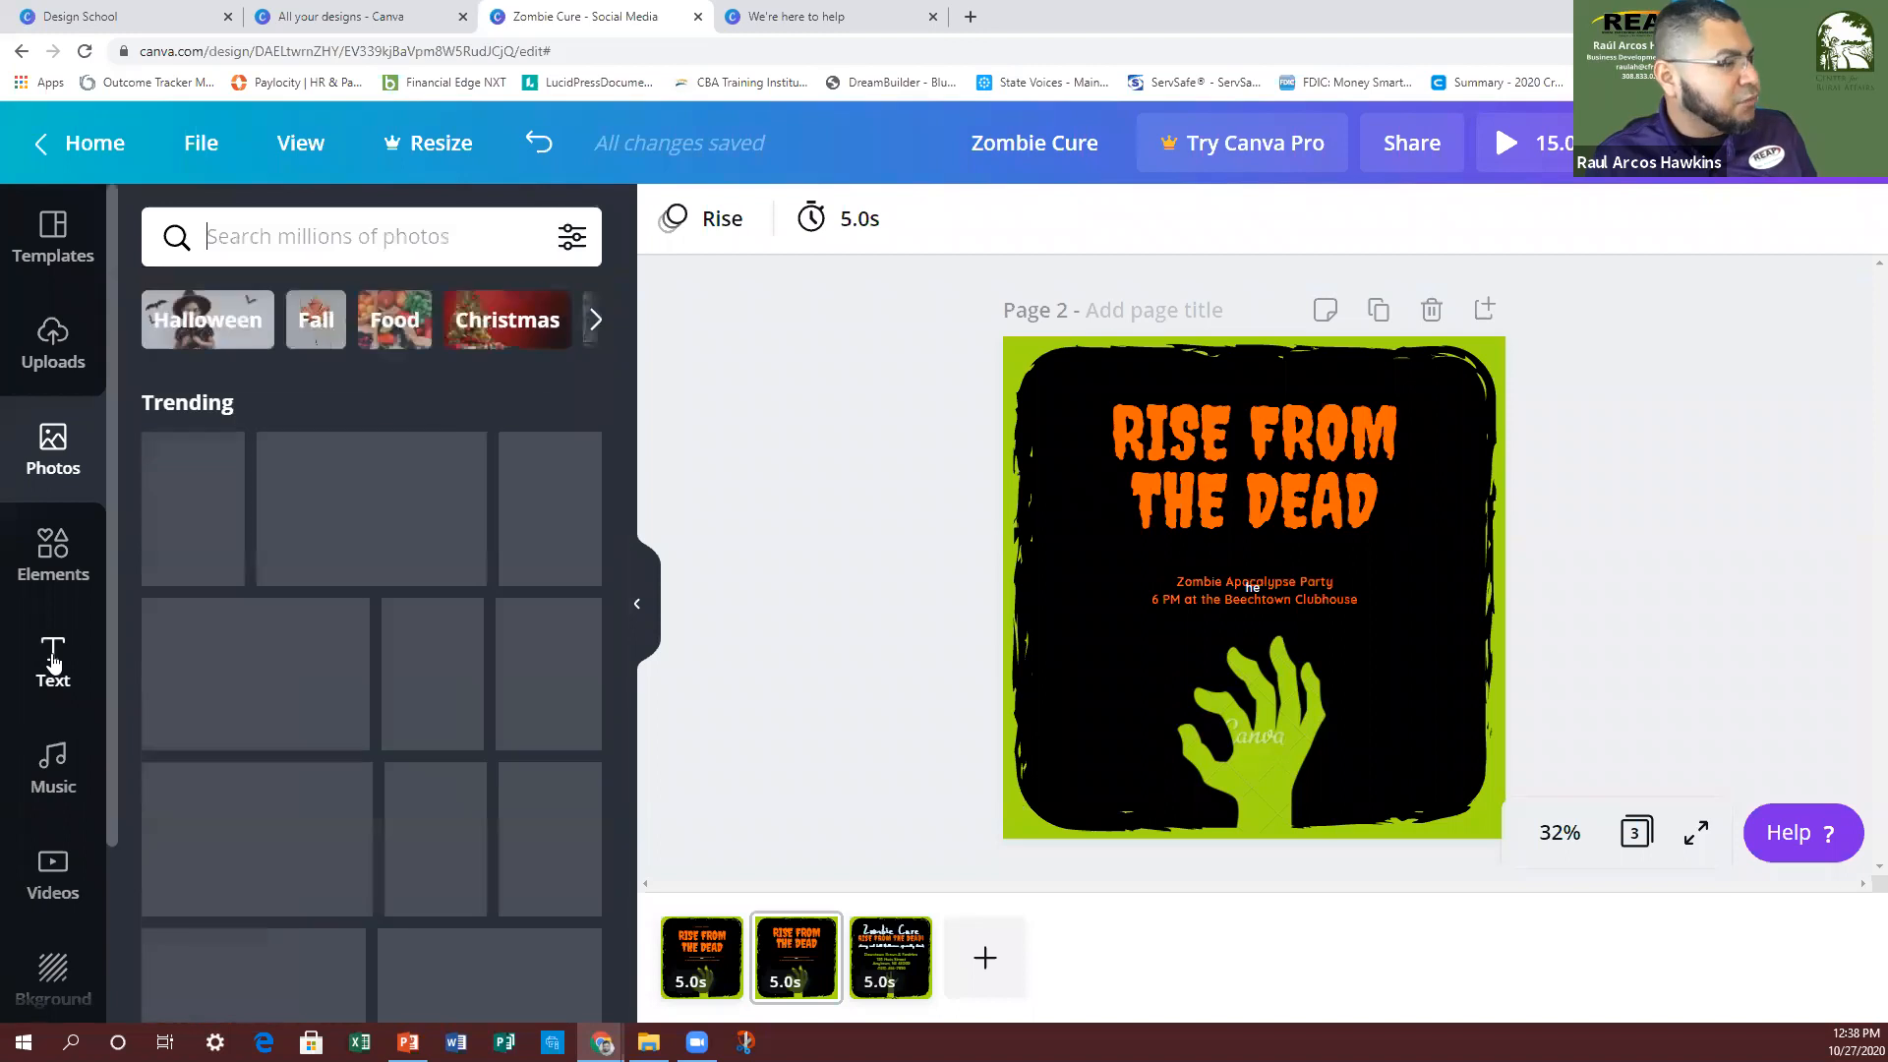
Step: Browse the element categories, from recently used and featured graphics to lines, shapes and frames
{"action": "left_click", "coordinate": [51, 556]}
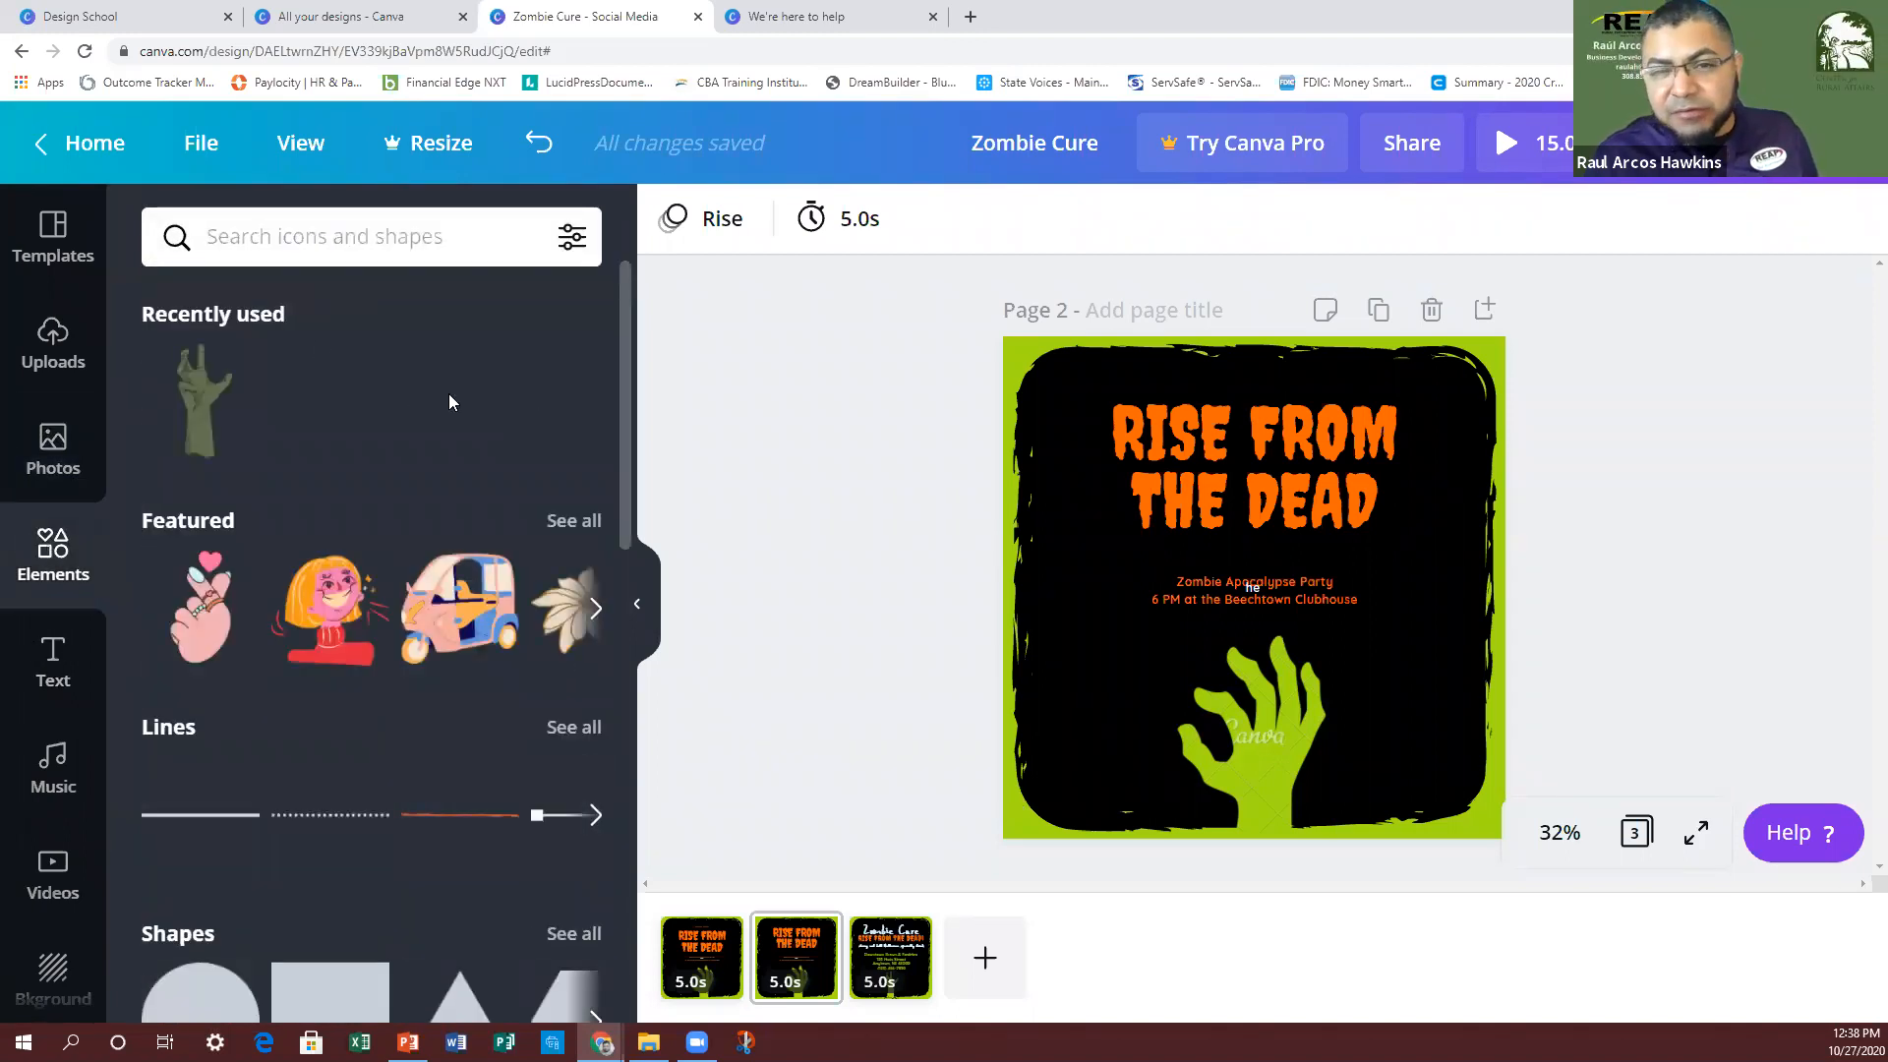
{"action": "scroll", "coordinate": [370, 337], "scroll_direction": "down", "scroll_amount": 1}
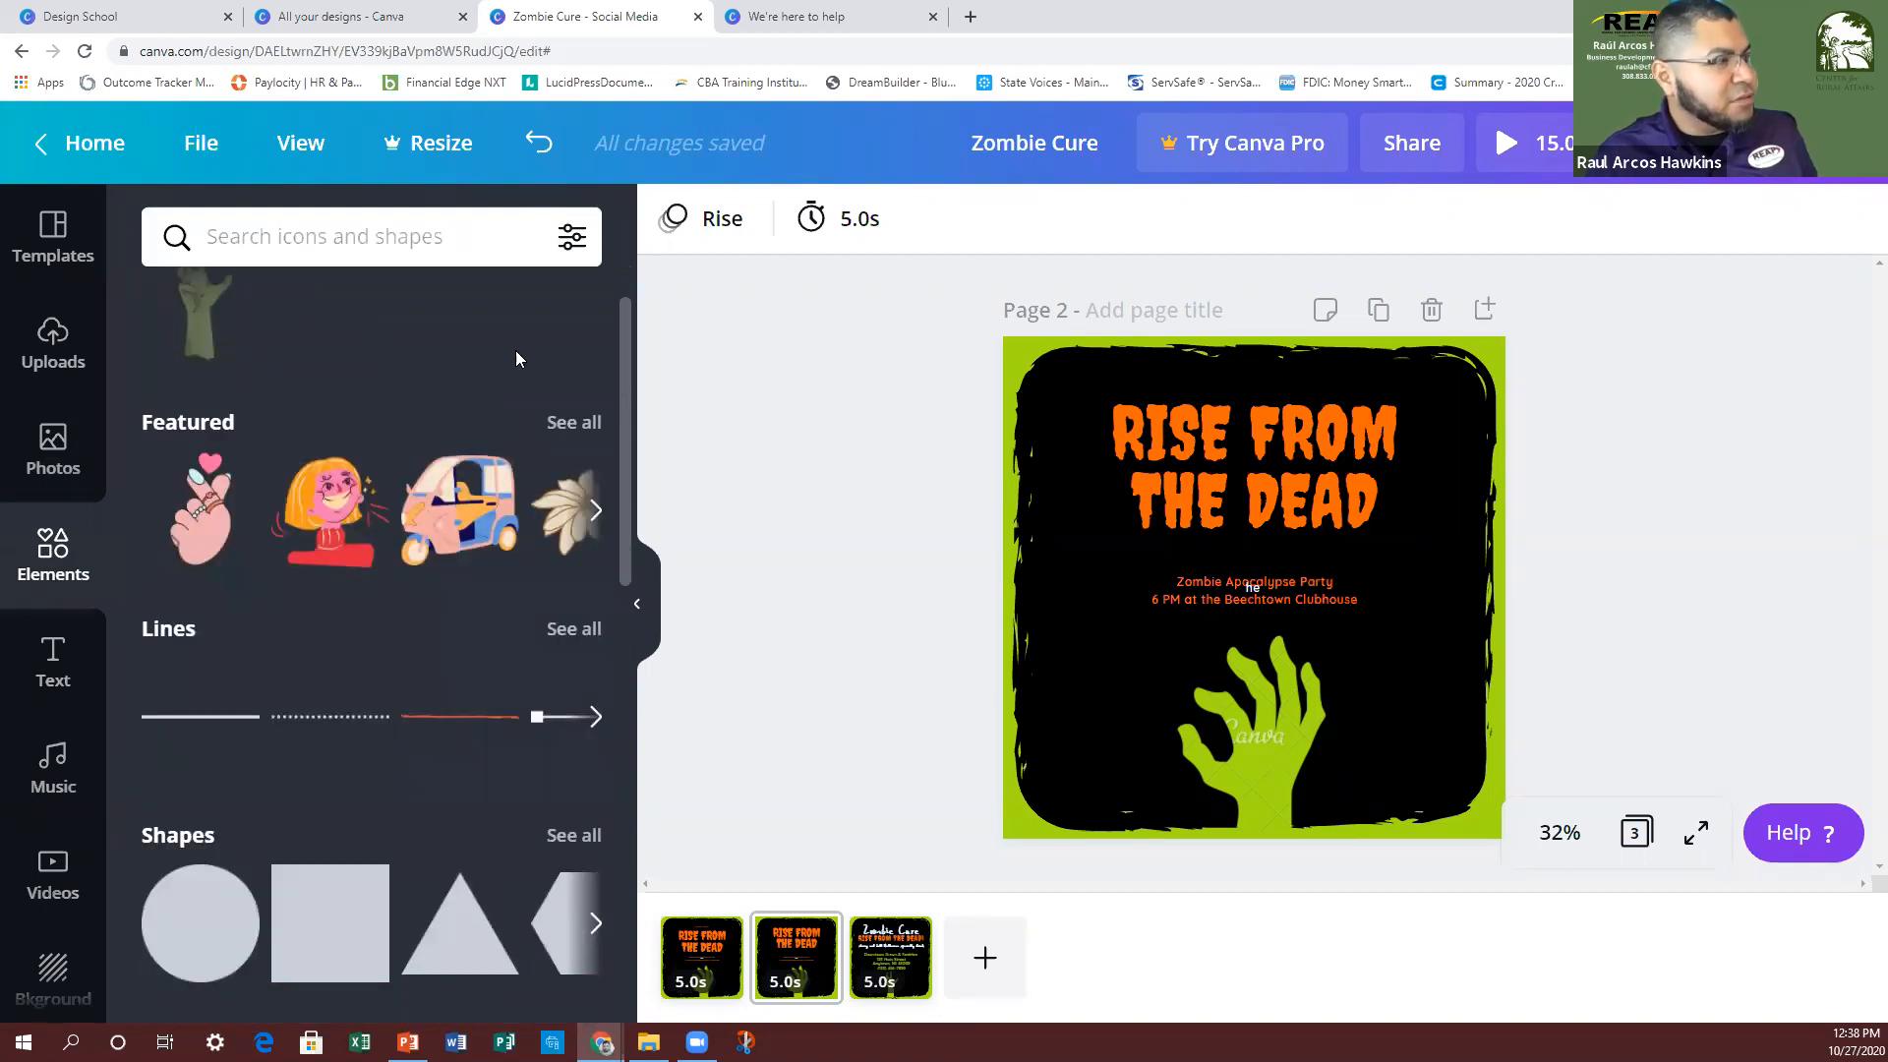
{"action": "scroll", "coordinate": [515, 350], "scroll_direction": "down", "scroll_amount": 2}
{"action": "scroll", "coordinate": [521, 358], "scroll_direction": "up", "scroll_amount": 3}
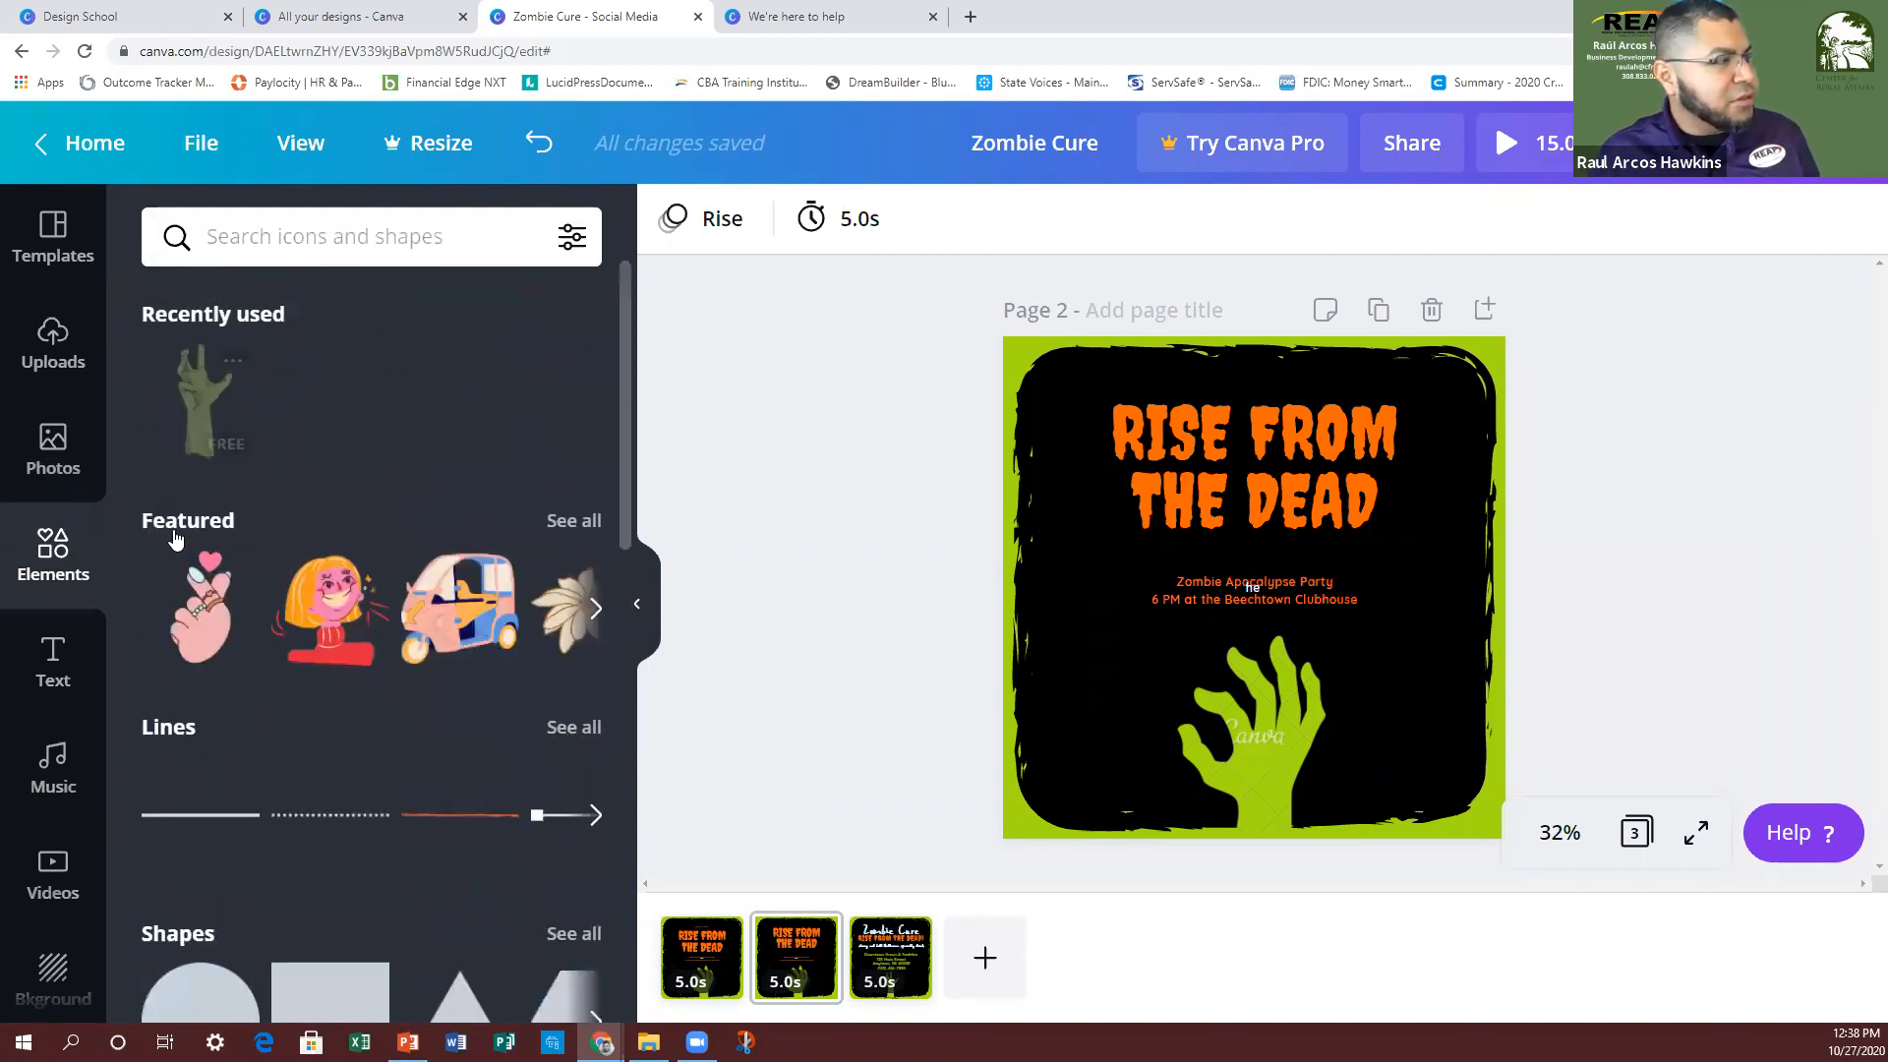
{"action": "scroll", "coordinate": [497, 466], "scroll_direction": "down", "scroll_amount": 3}
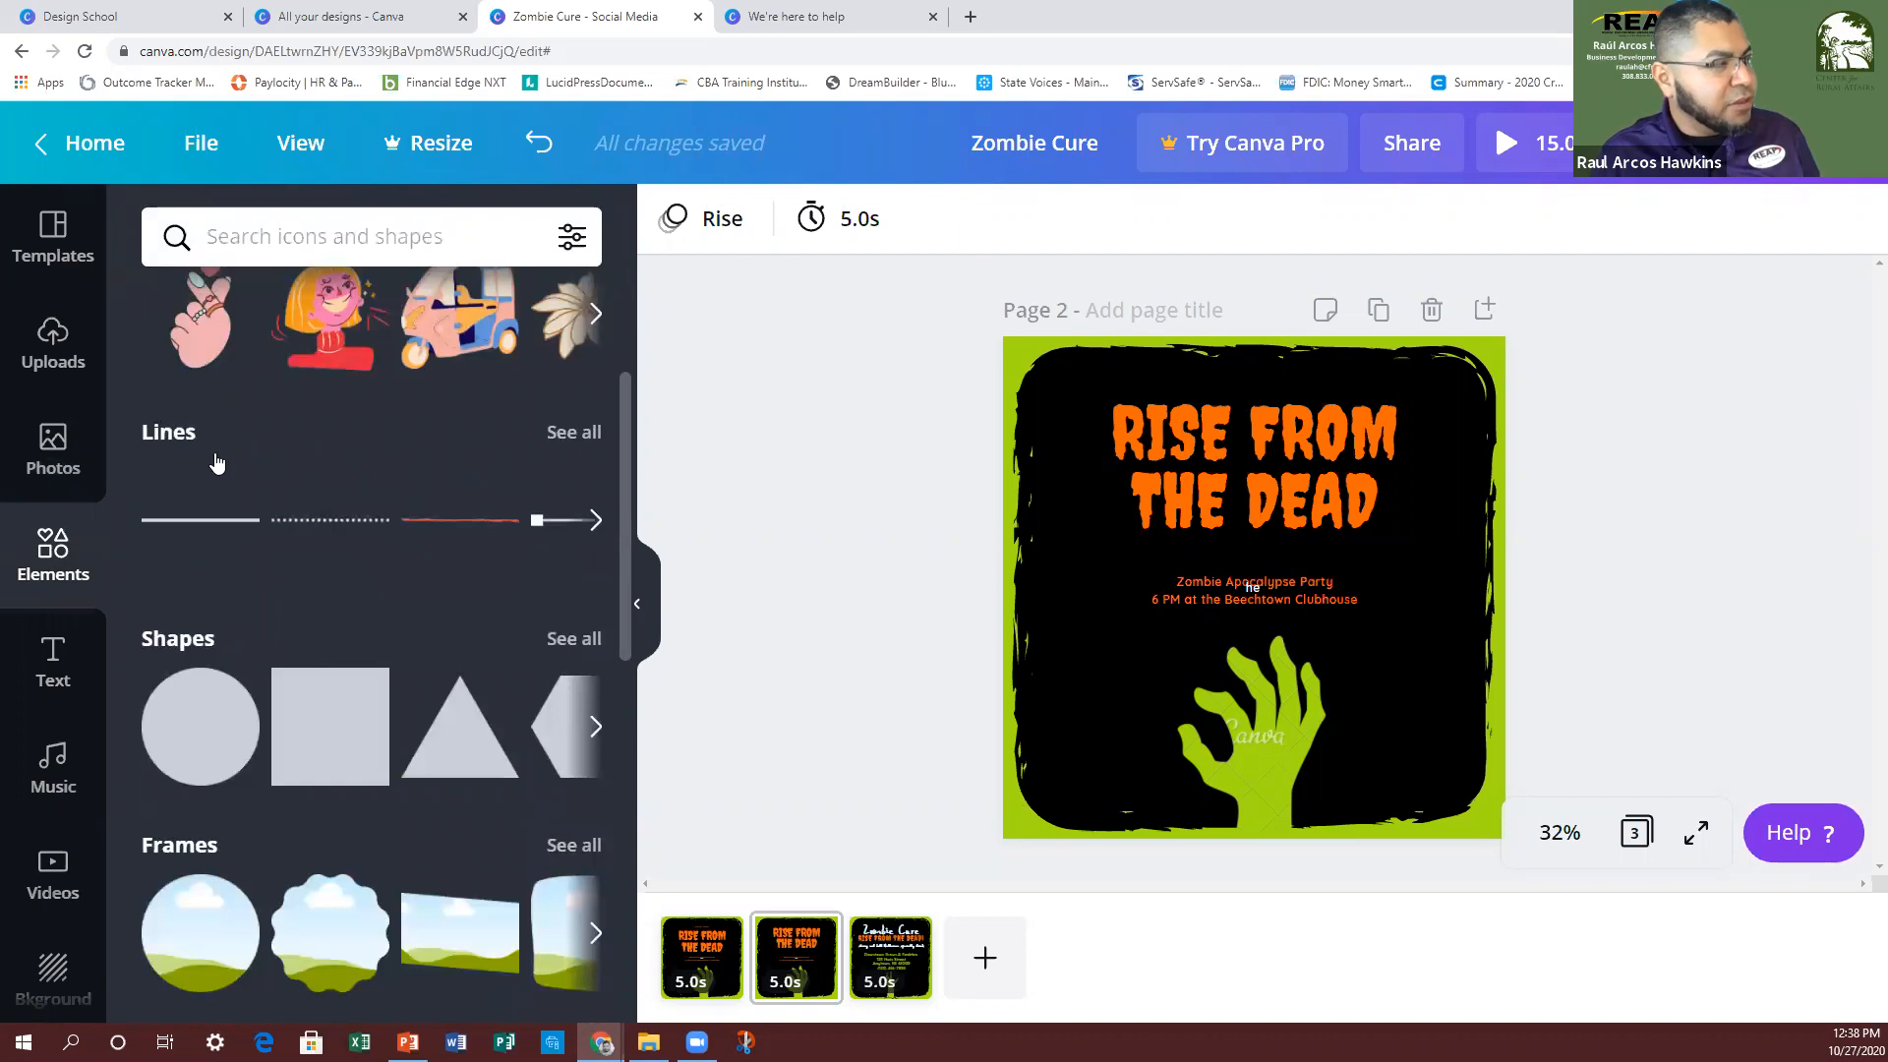
Step: View the full collection of line elements, and clear the Lines filter
{"action": "left_click", "coordinate": [570, 437]}
{"action": "scroll", "coordinate": [551, 630], "scroll_direction": "down", "scroll_amount": 5}
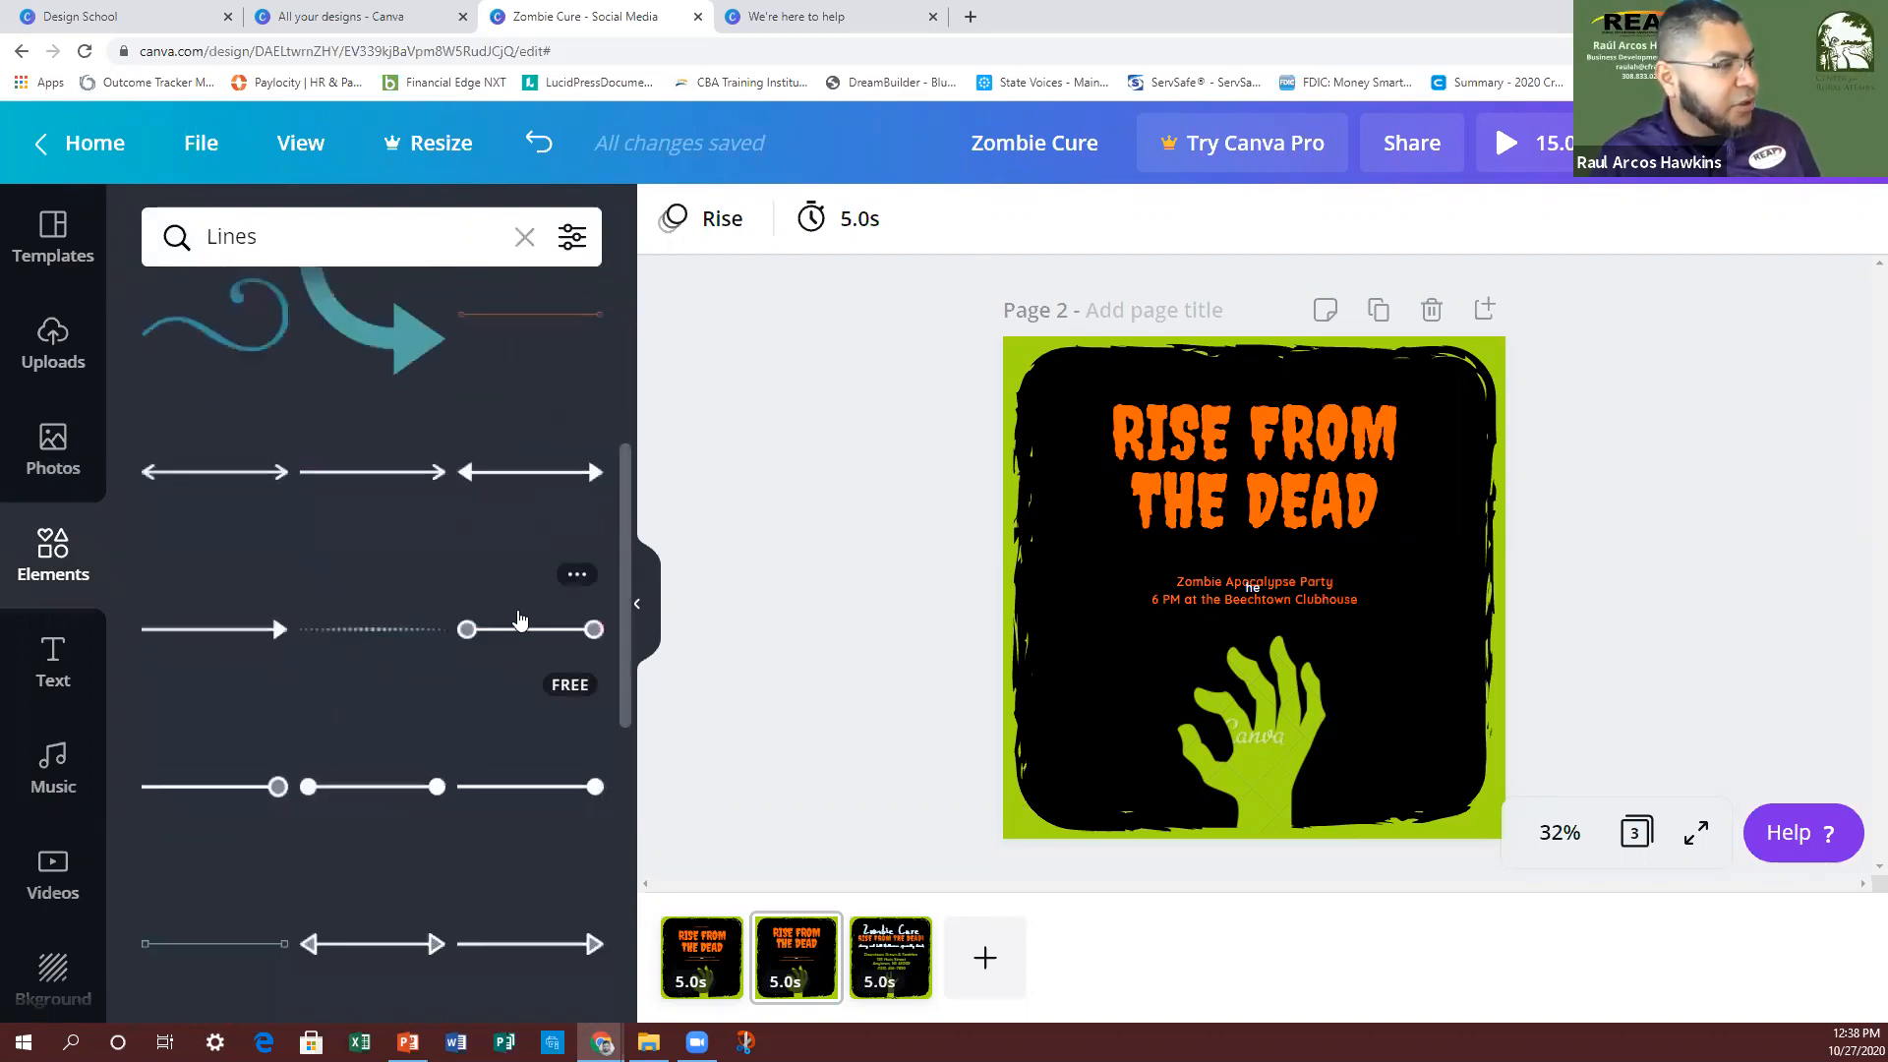
{"action": "left_click", "coordinate": [524, 237]}
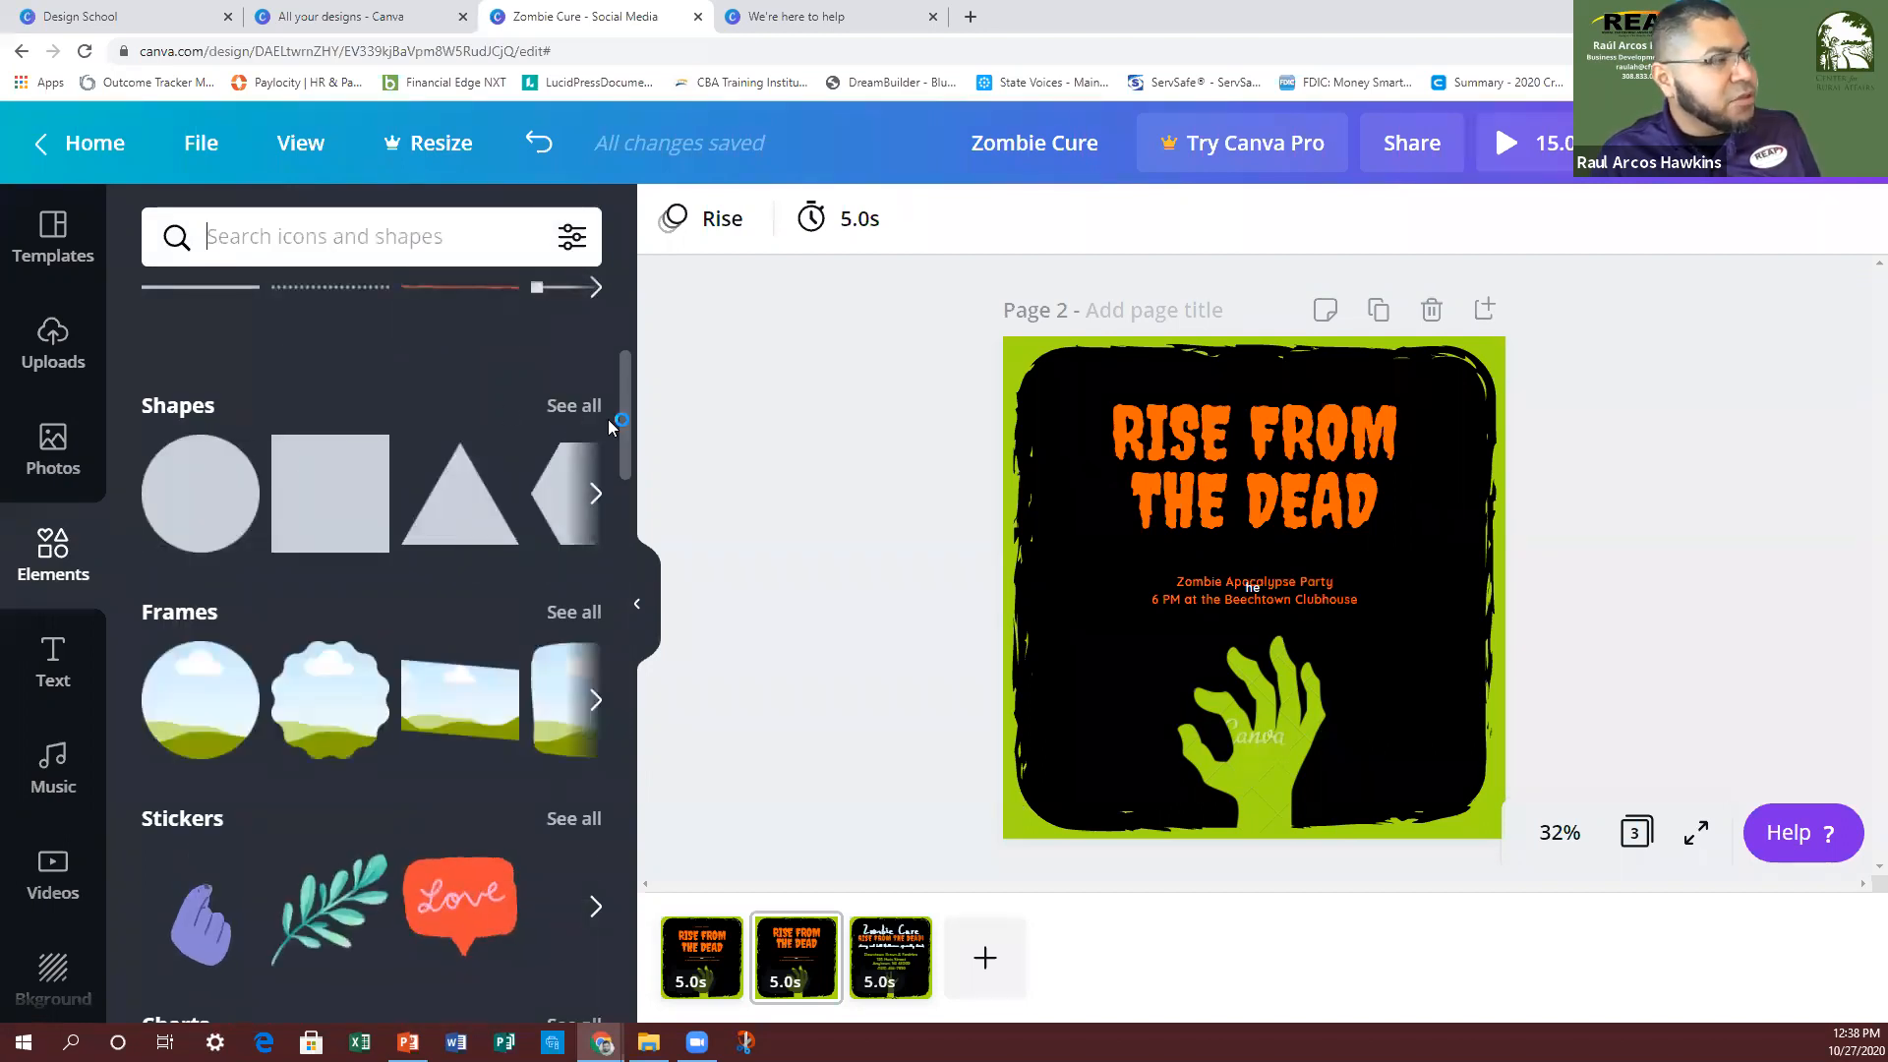
Step: Add the scalloped circle frame from the full Frames collection to page 2, and shrink it beside the zombie hand
{"action": "scroll", "coordinate": [531, 511], "scroll_direction": "down", "scroll_amount": 2}
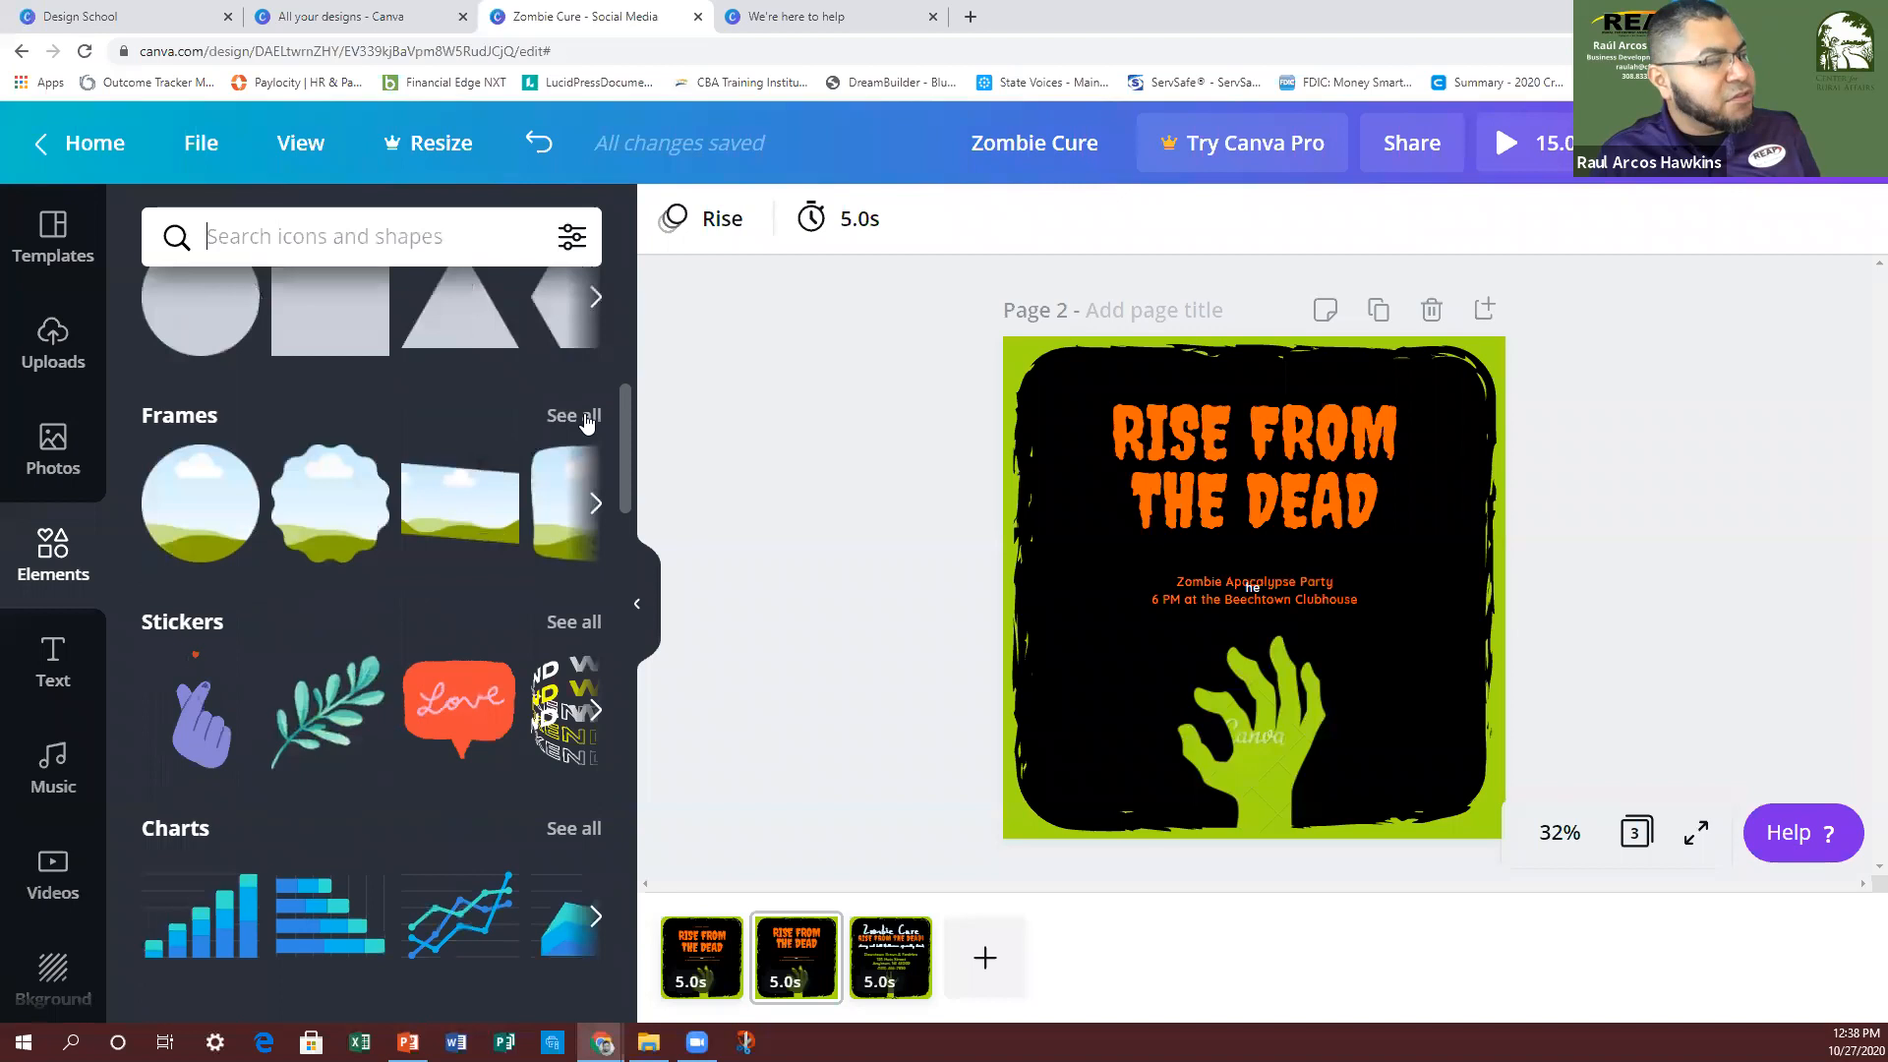
{"action": "left_click", "coordinate": [587, 423]}
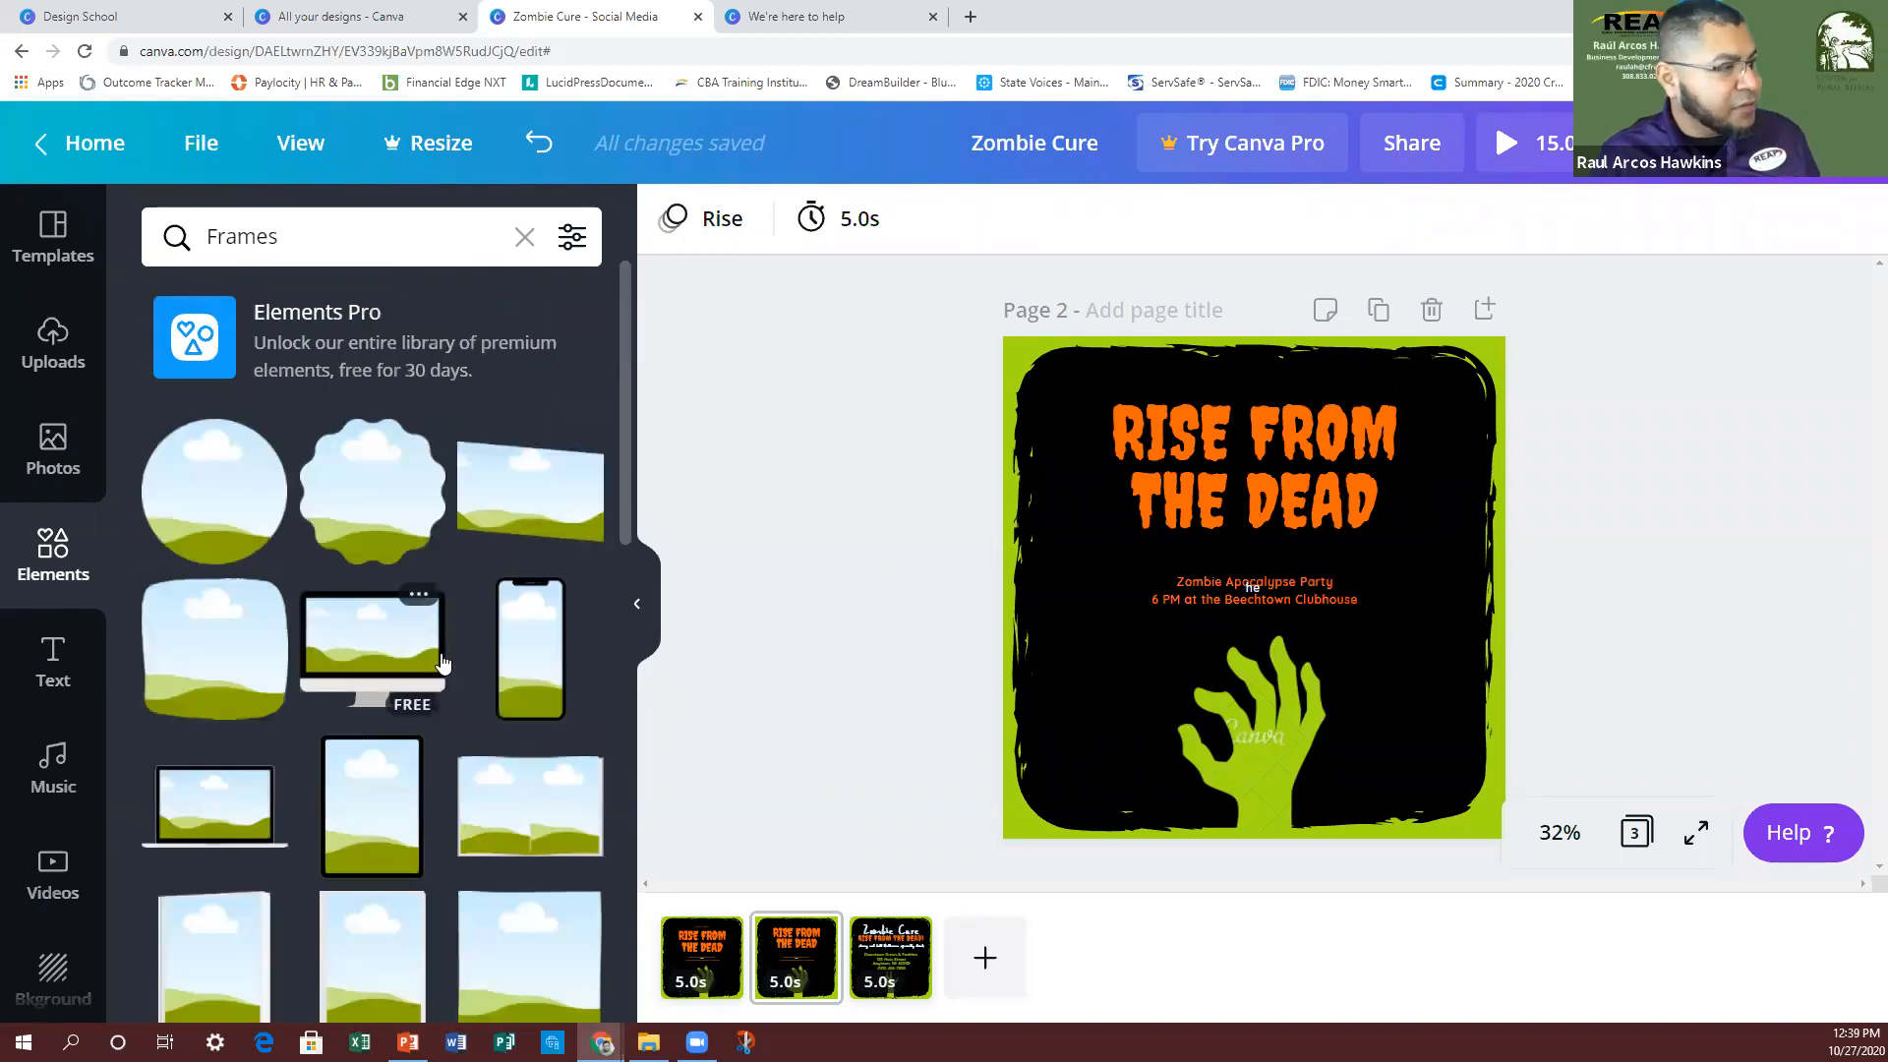
{"action": "scroll", "coordinate": [440, 662], "scroll_direction": "down", "scroll_amount": 3}
{"action": "scroll", "coordinate": [413, 521], "scroll_direction": "up", "scroll_amount": 2}
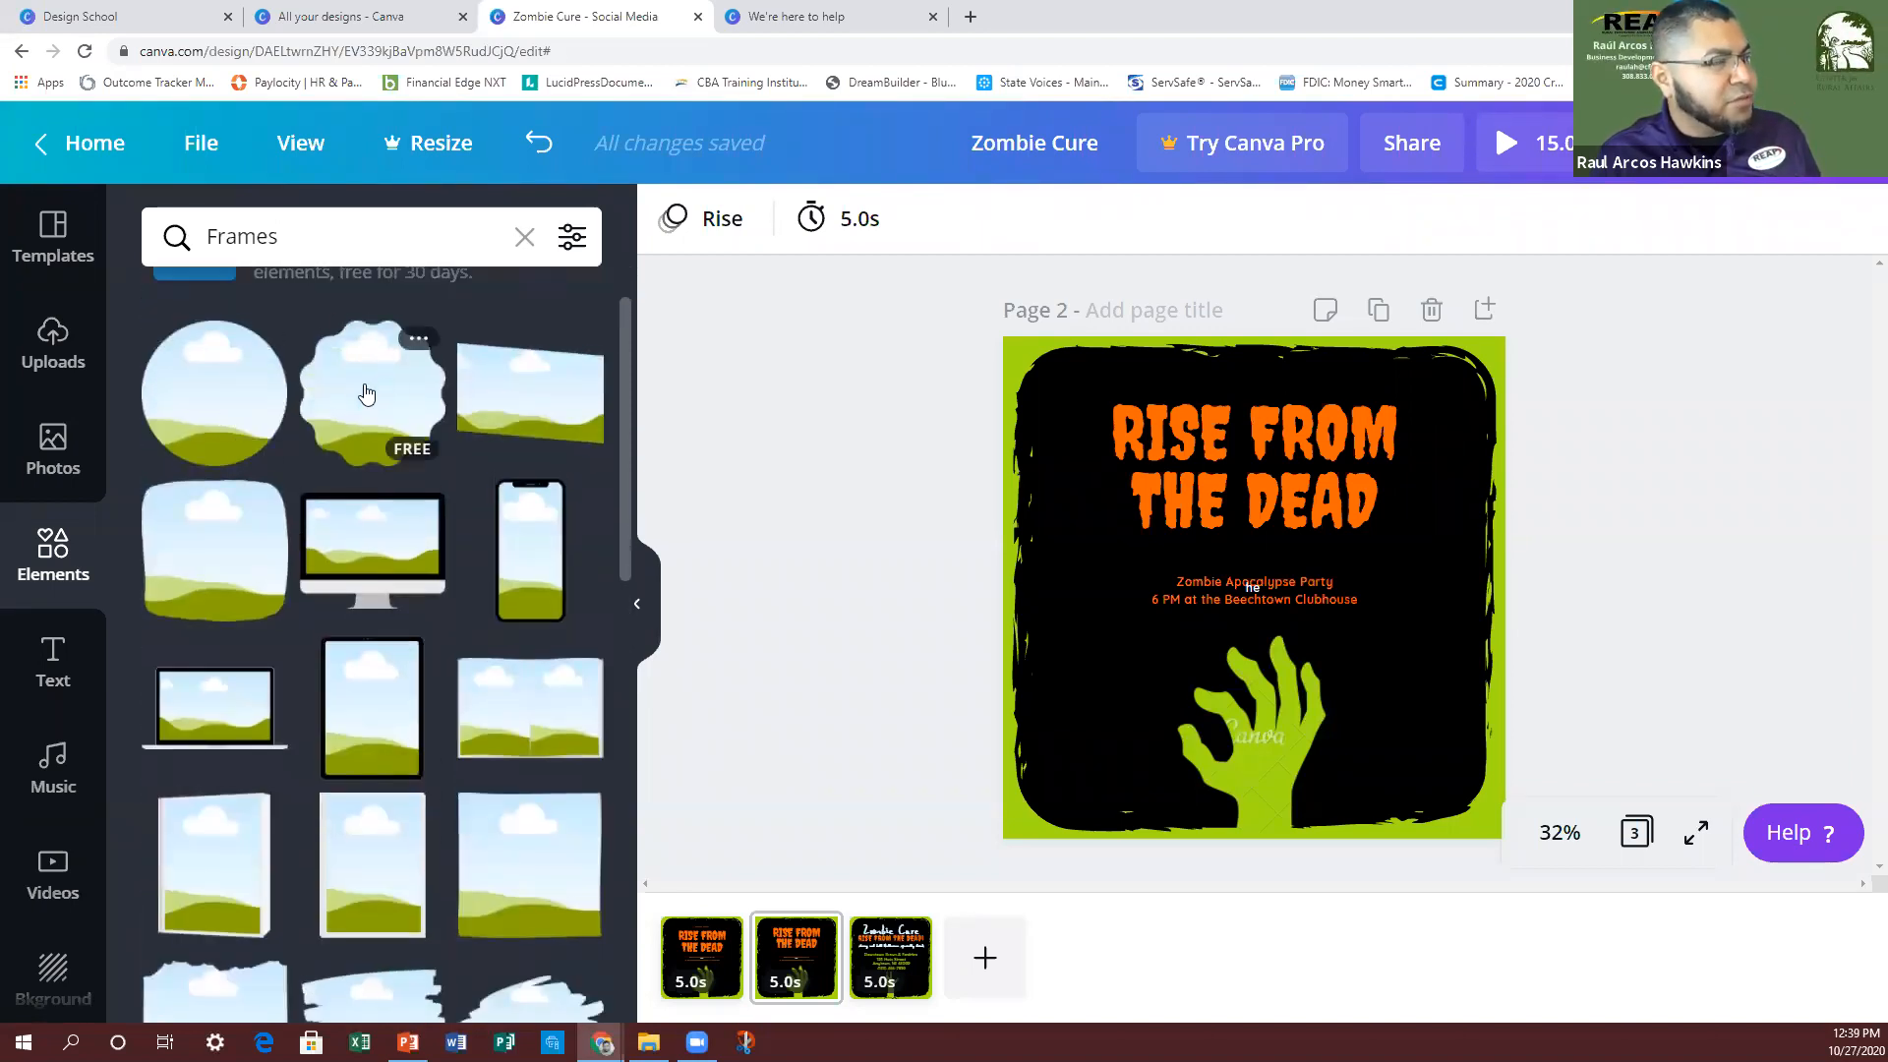
{"action": "scroll", "coordinate": [486, 475], "scroll_direction": "up", "scroll_amount": 2}
{"action": "left_click_drag", "start_coordinate": [433, 505], "coordinate": [1109, 511]}
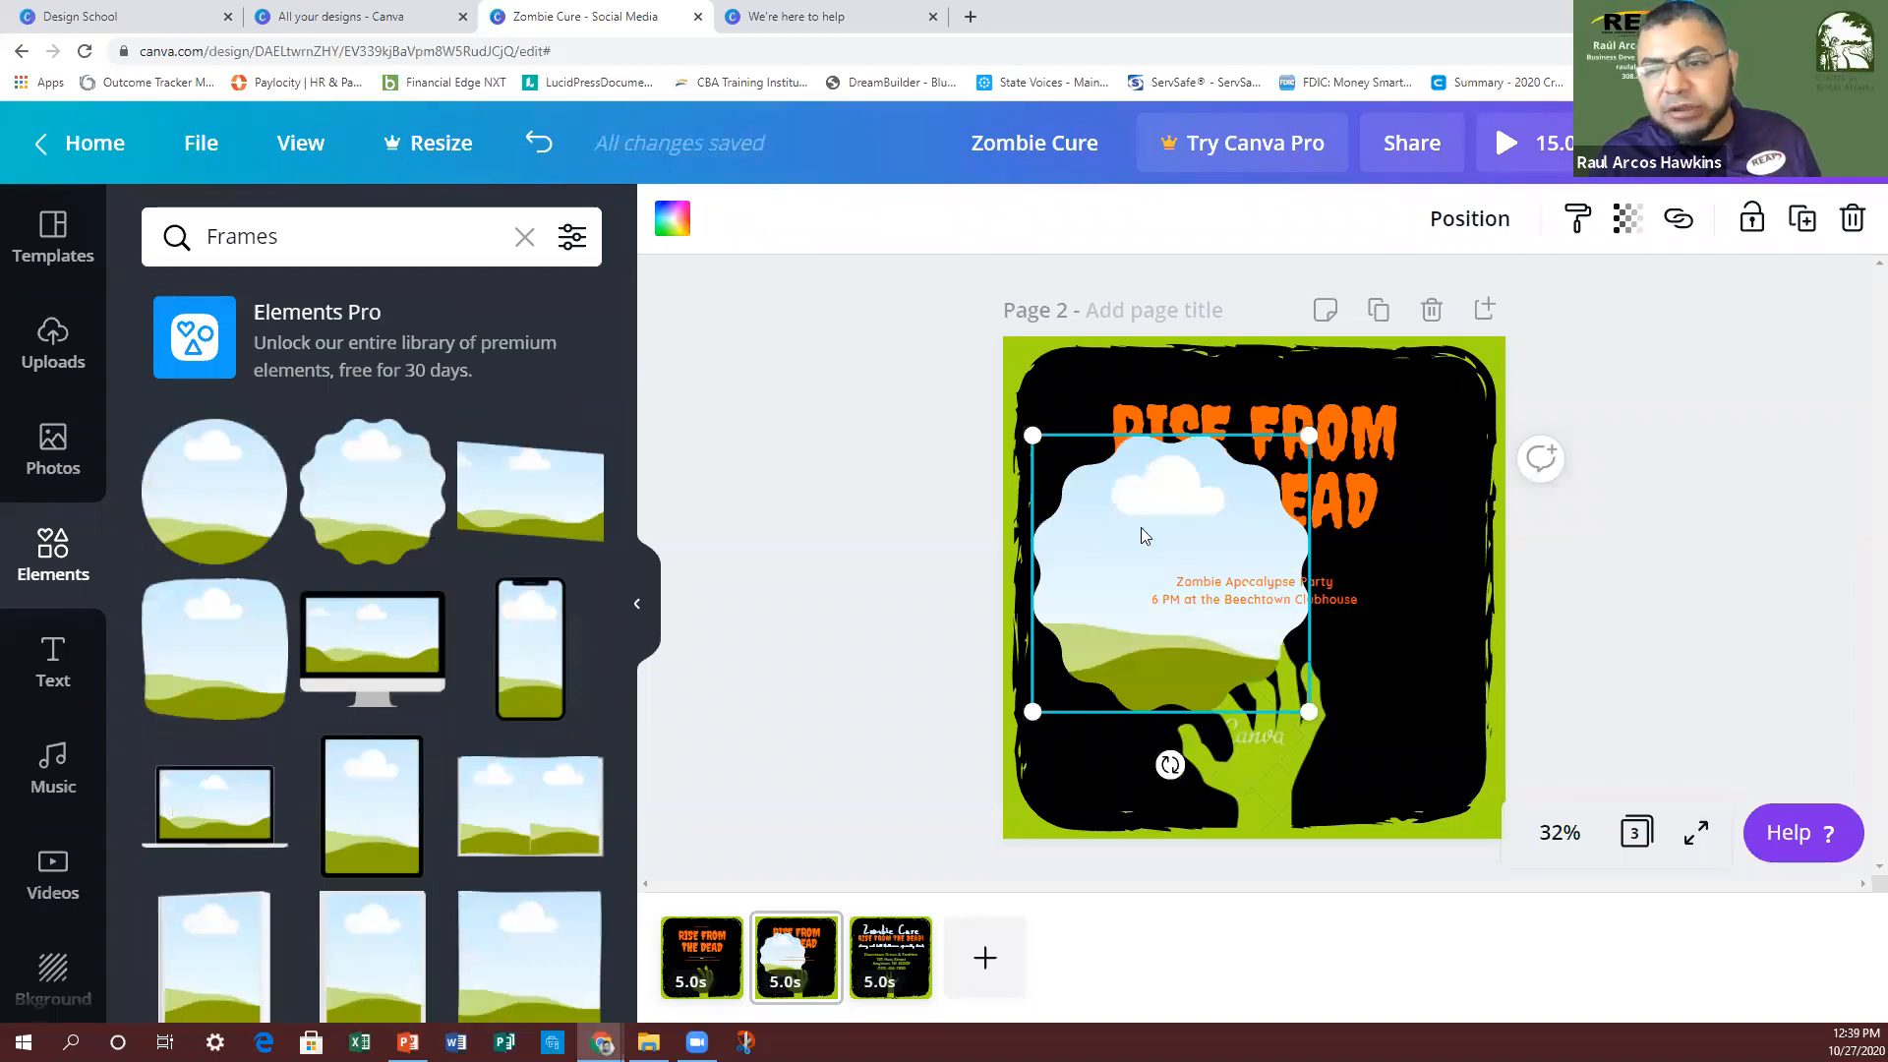
{"action": "left_click_drag", "start_coordinate": [1309, 440], "coordinate": [1190, 553]}
Step: Fill the scalloped frame on page 2 with the photo of glowing jack-o'-lanterns from the Halloween photo category
{"action": "left_click", "coordinate": [56, 352]}
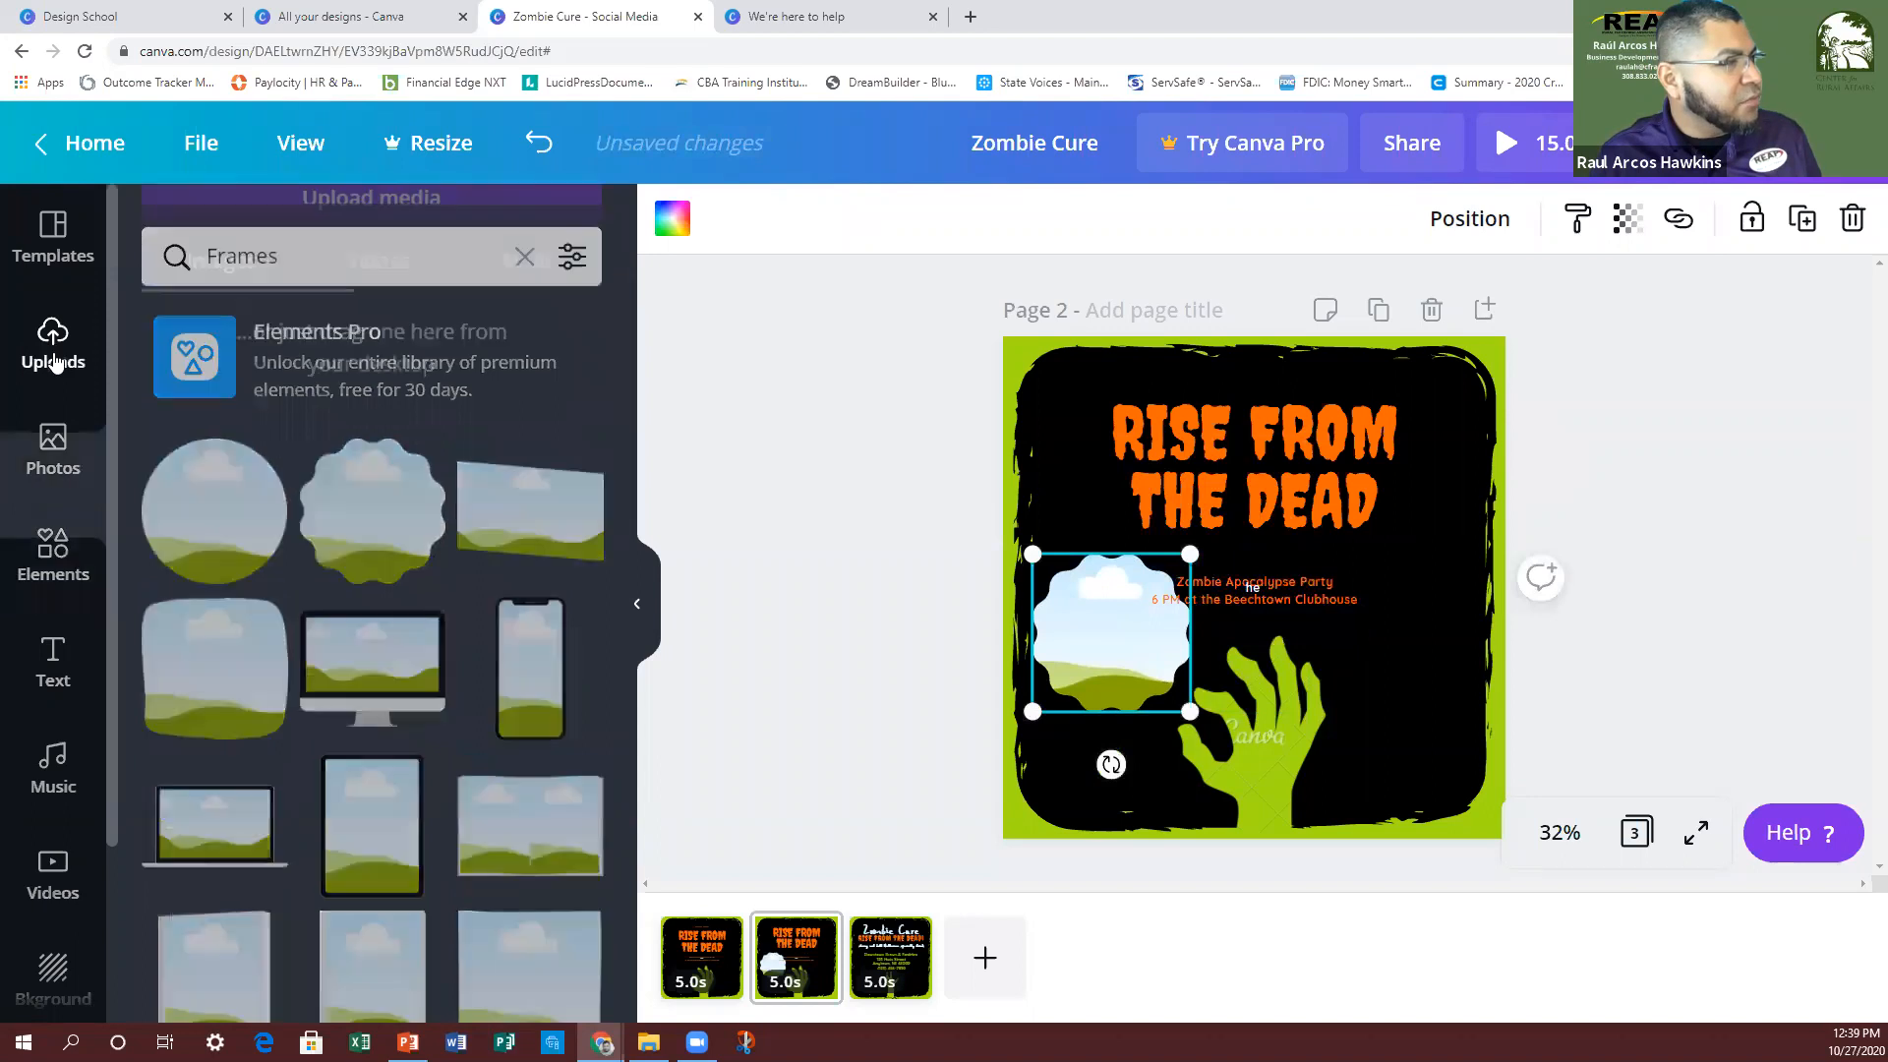
{"action": "left_click", "coordinate": [76, 486]}
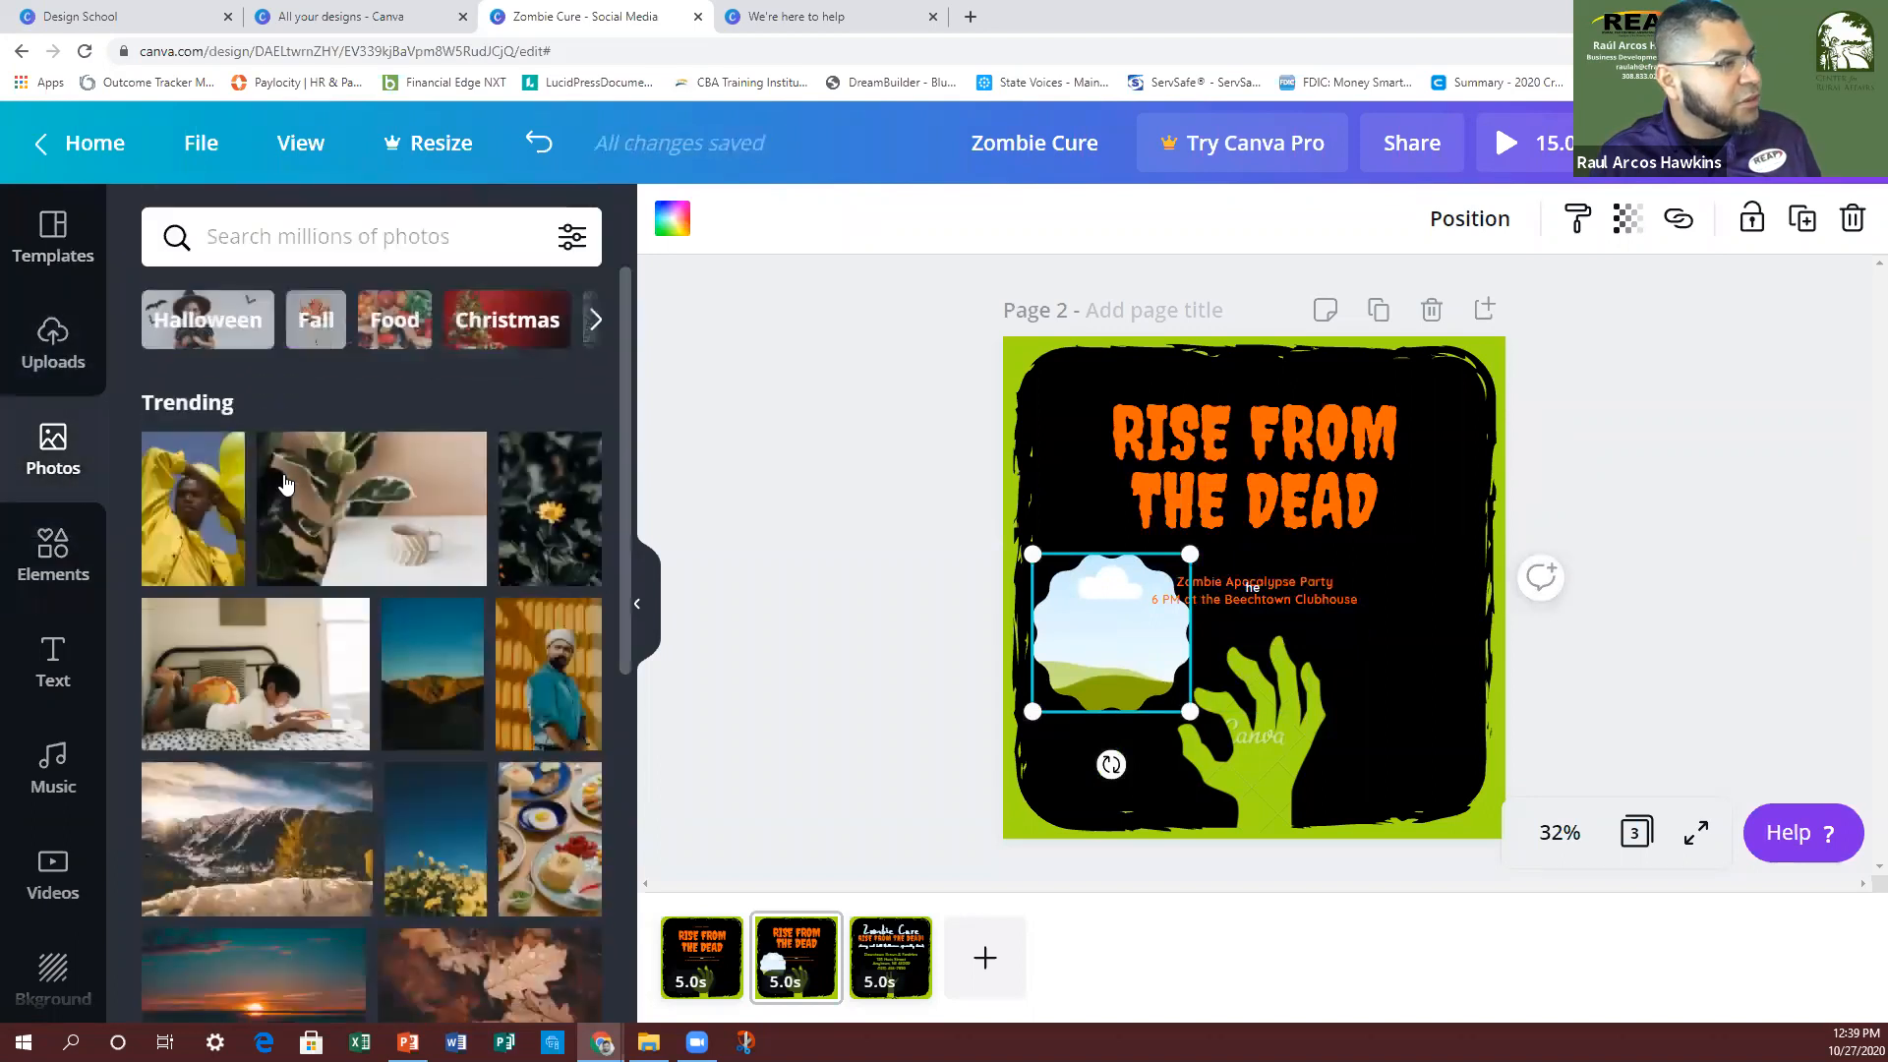
{"action": "scroll", "coordinate": [420, 380], "scroll_direction": "down", "scroll_amount": 1}
{"action": "scroll", "coordinate": [420, 380], "scroll_direction": "up", "scroll_amount": 1}
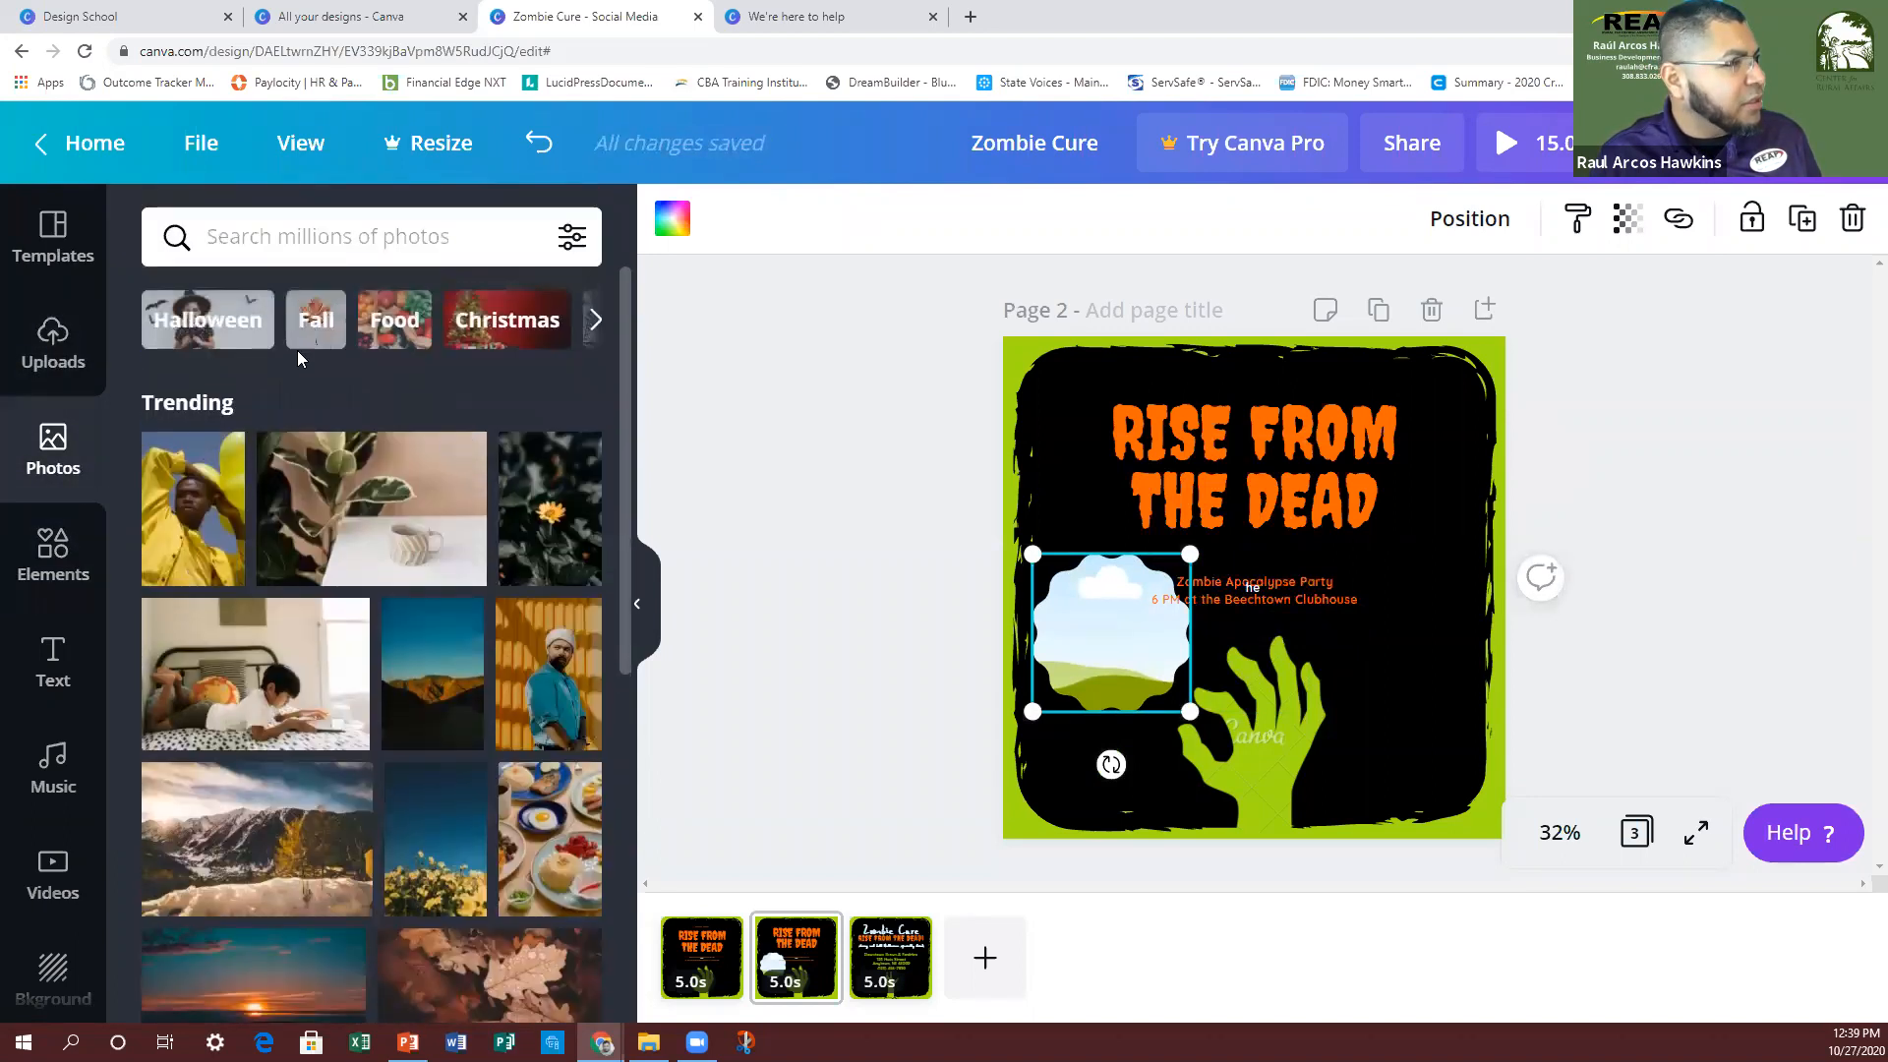
{"action": "left_click", "coordinate": [211, 319]}
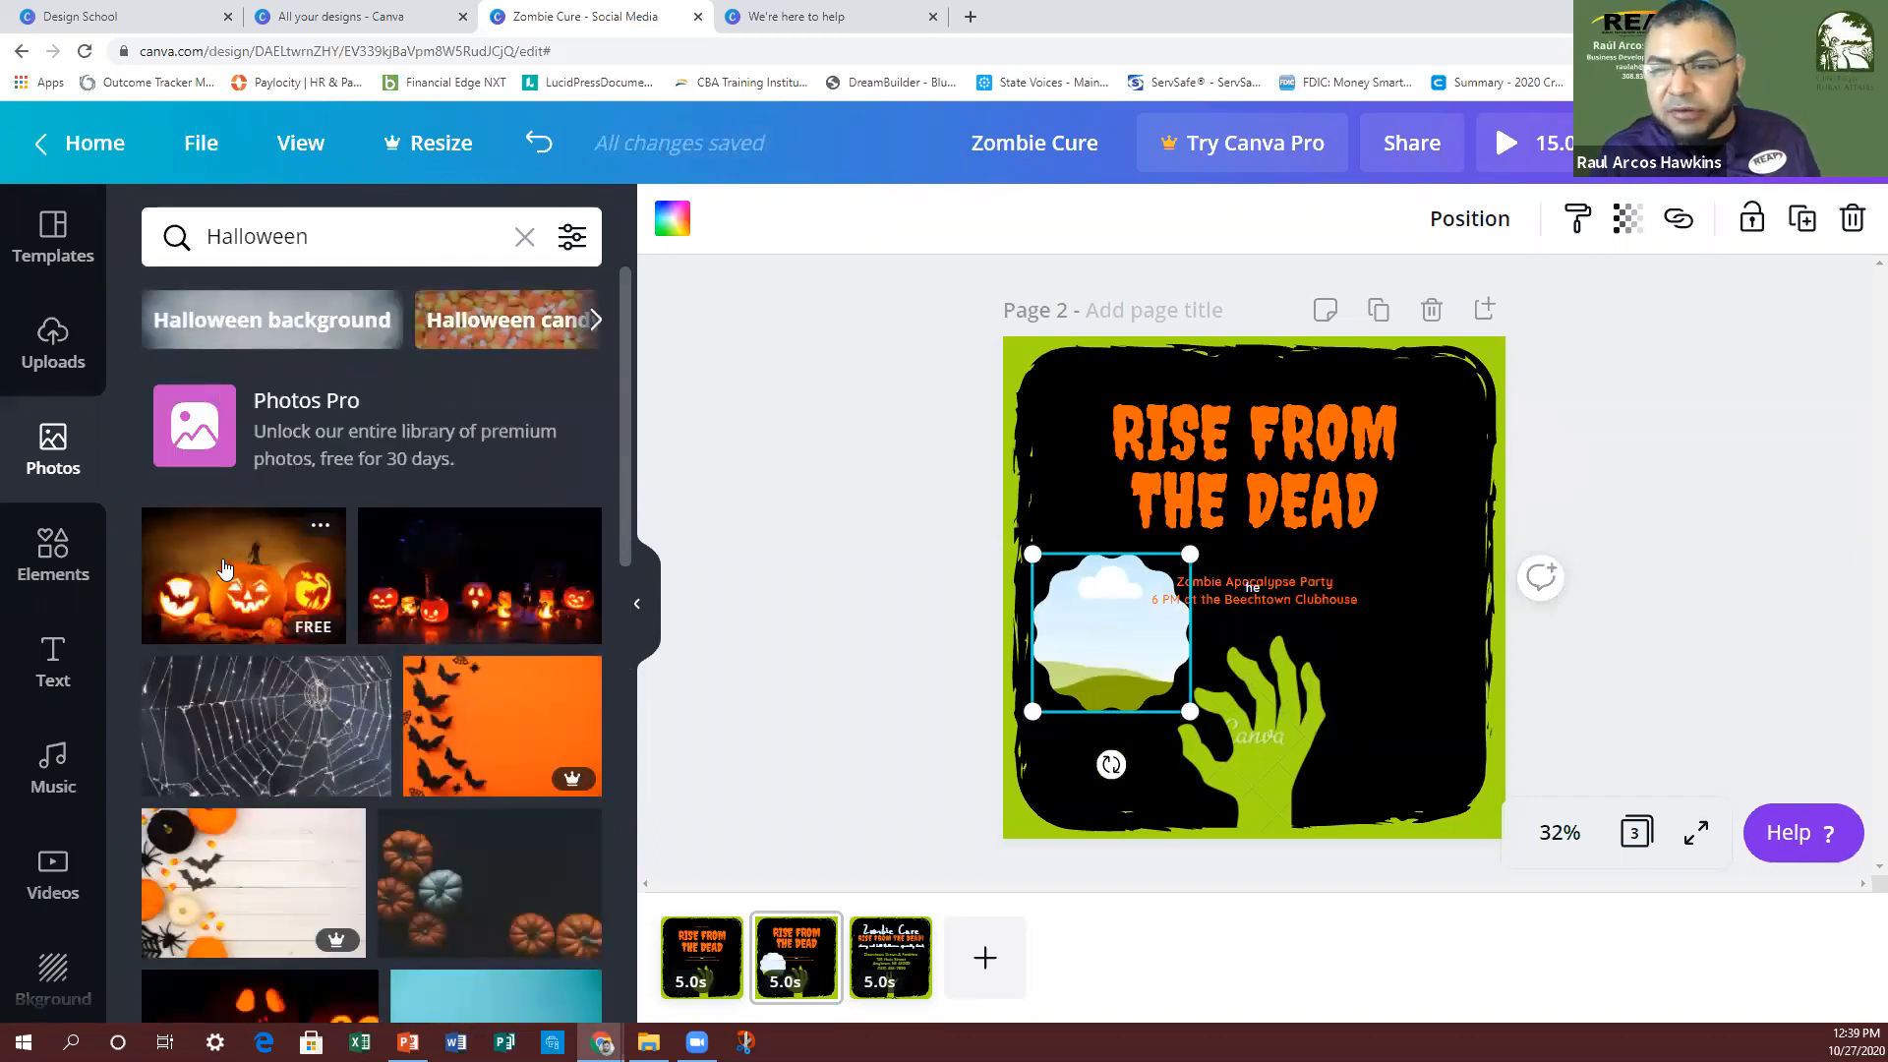
{"action": "left_click_drag", "start_coordinate": [218, 563], "coordinate": [1096, 615]}
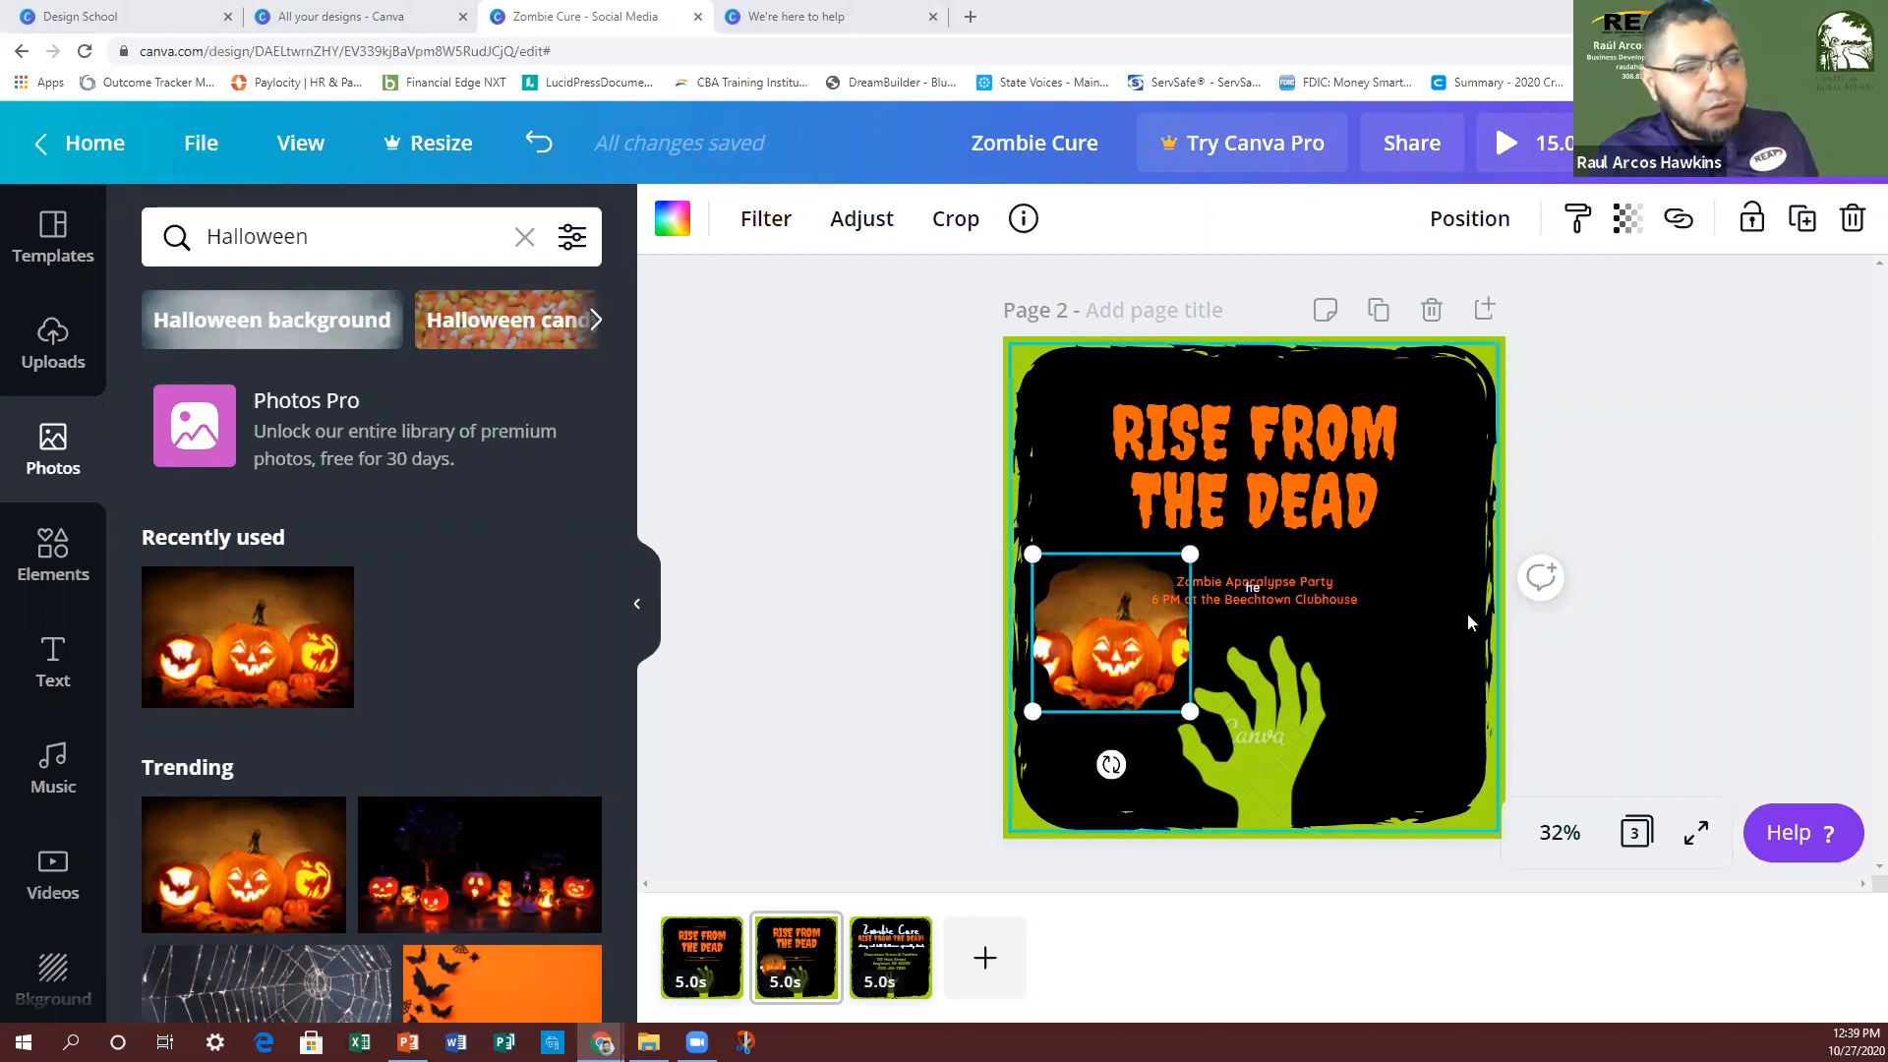
Step: Review the design's publishing and print options, and view and close the Canva Pro free trial offer
{"action": "left_click", "coordinate": [1844, 144]}
{"action": "scroll", "coordinate": [1774, 723], "scroll_direction": "down", "scroll_amount": 8}
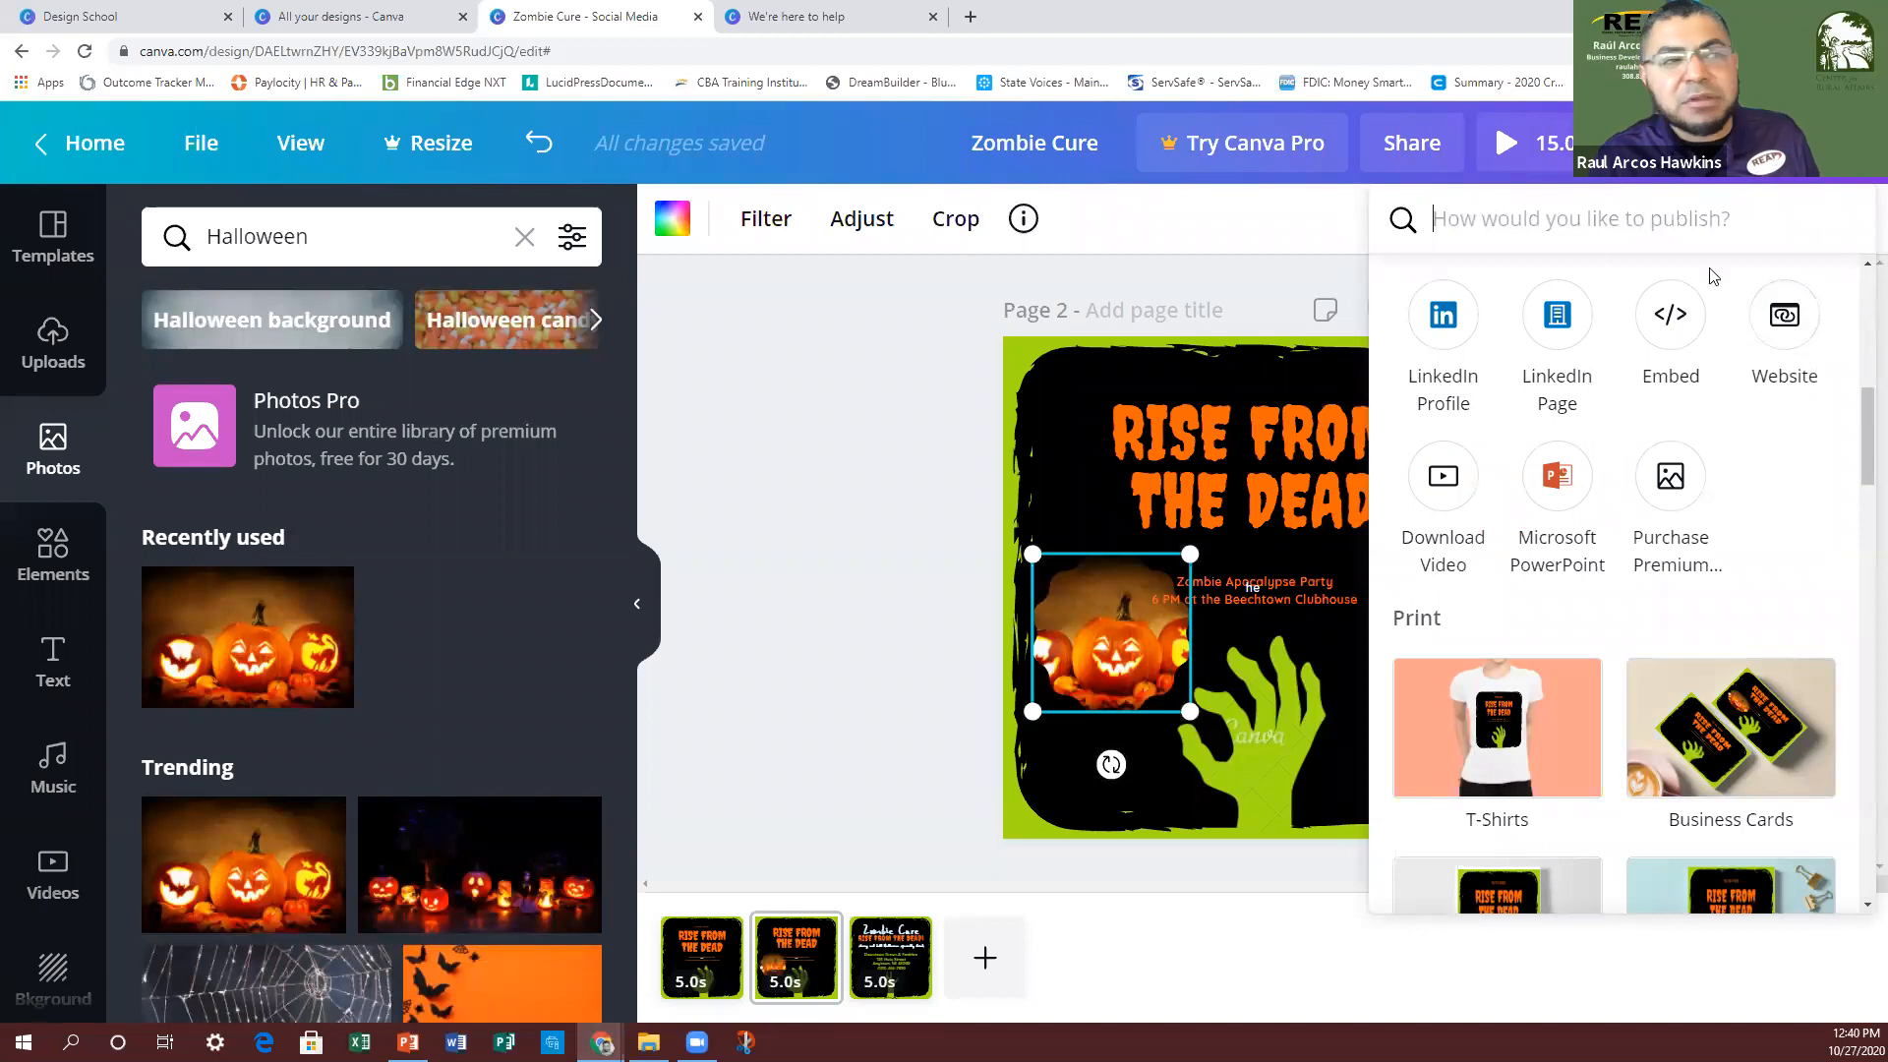
{"action": "left_click", "coordinate": [930, 360]}
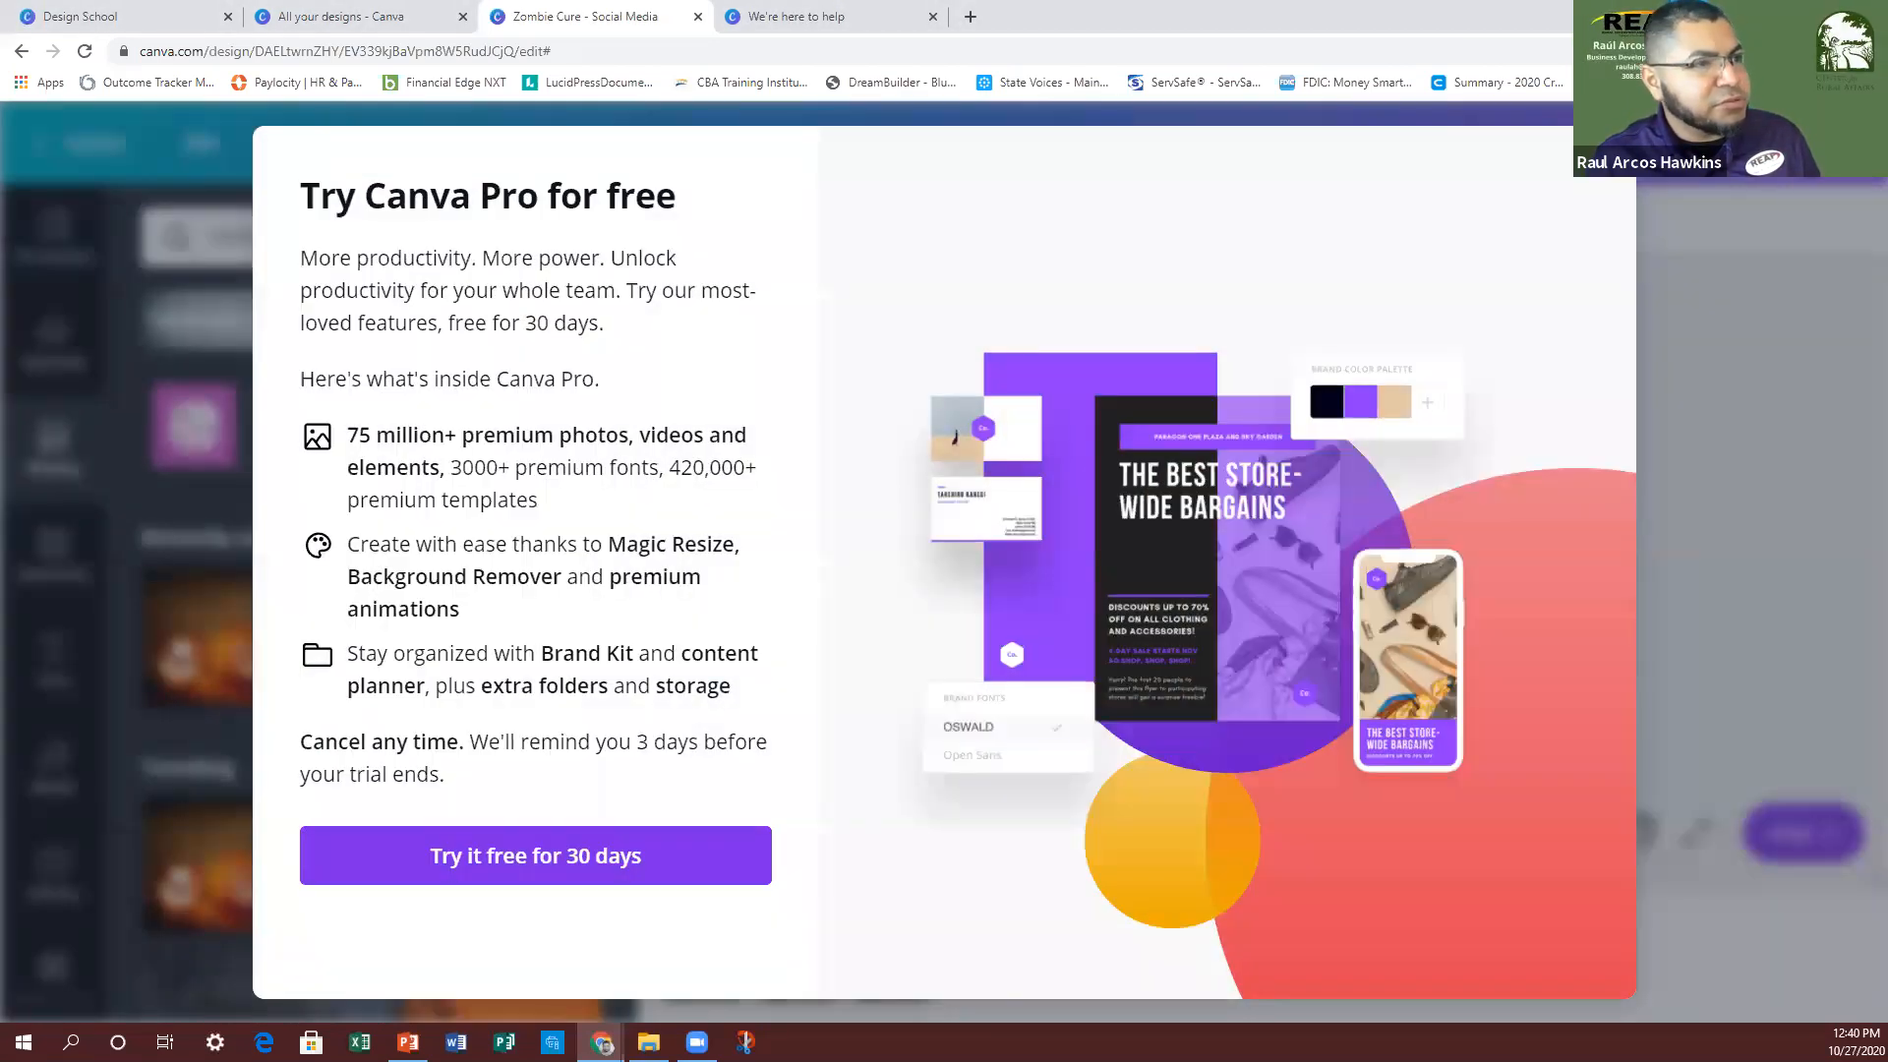
{"action": "left_click", "coordinate": [1576, 247]}
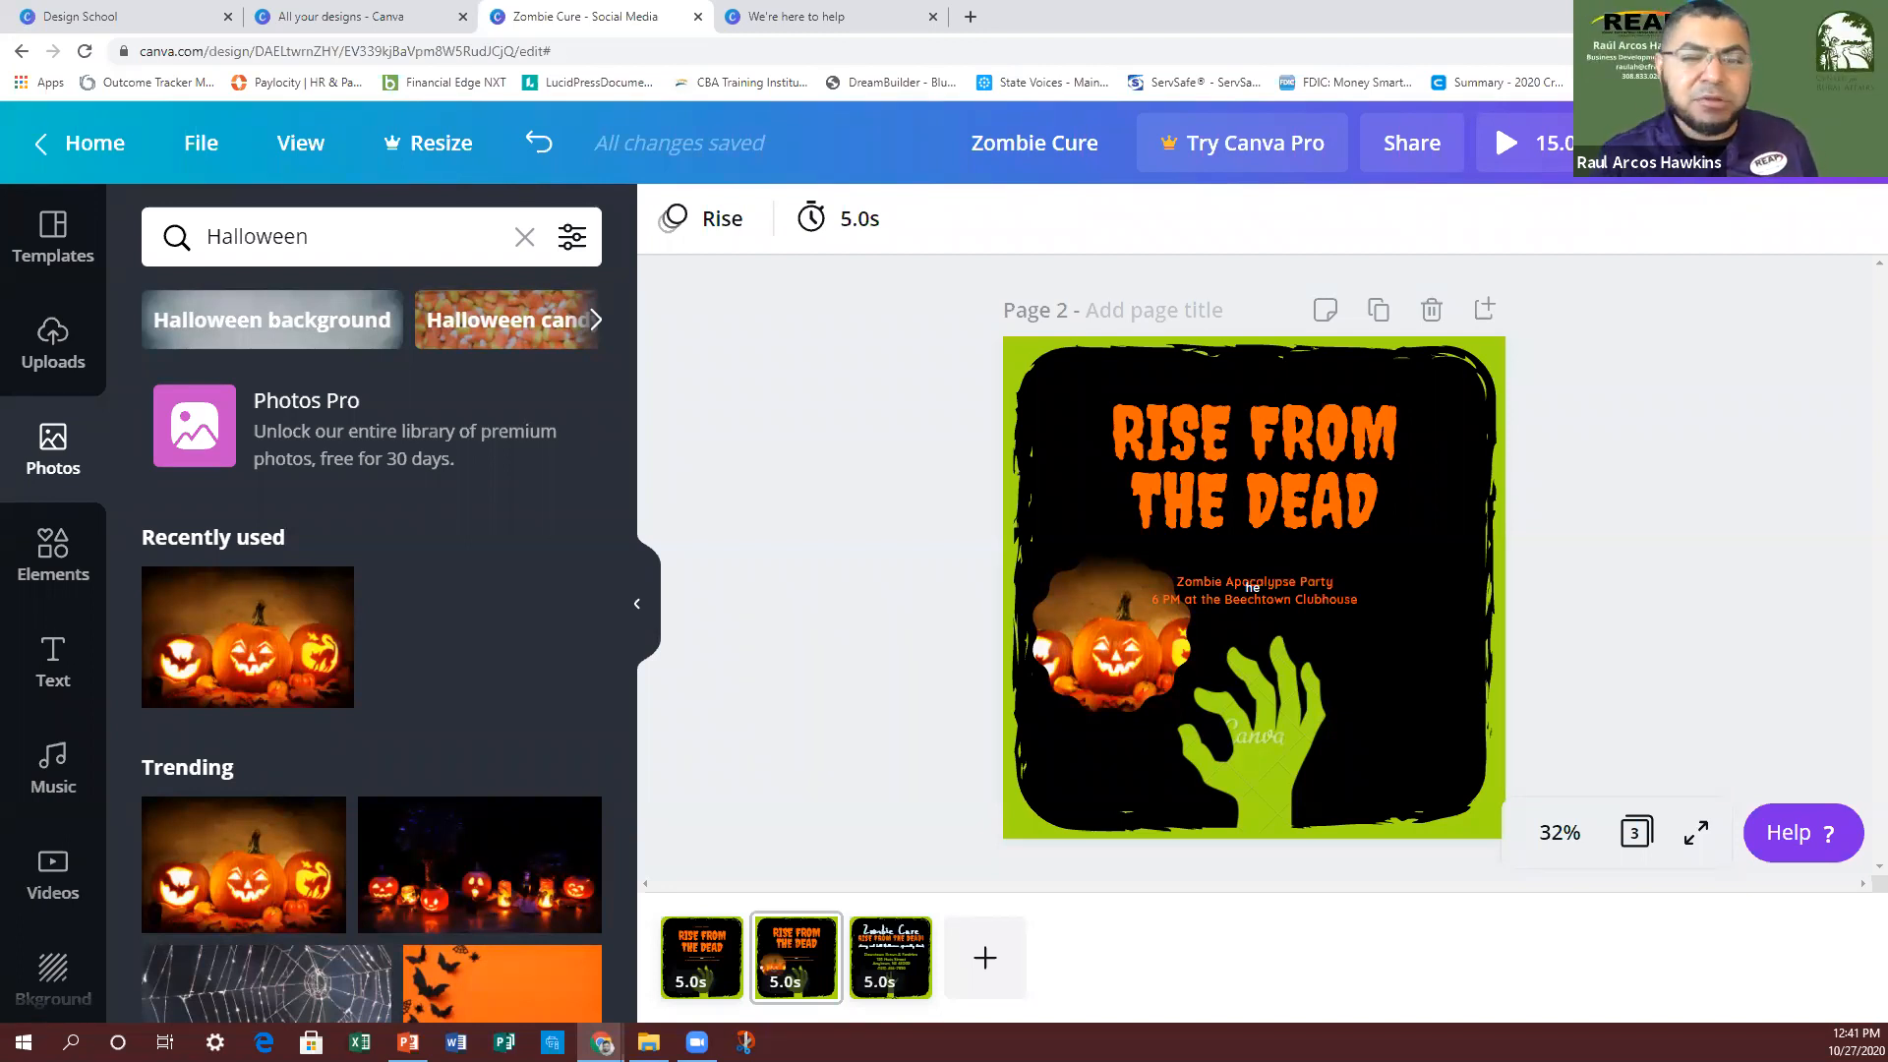
Step: Replace the photo in page 2's scalloped frame with the dark Halloween photo of a row of small lit jack-o'-lanterns
{"action": "left_click", "coordinate": [1119, 658]}
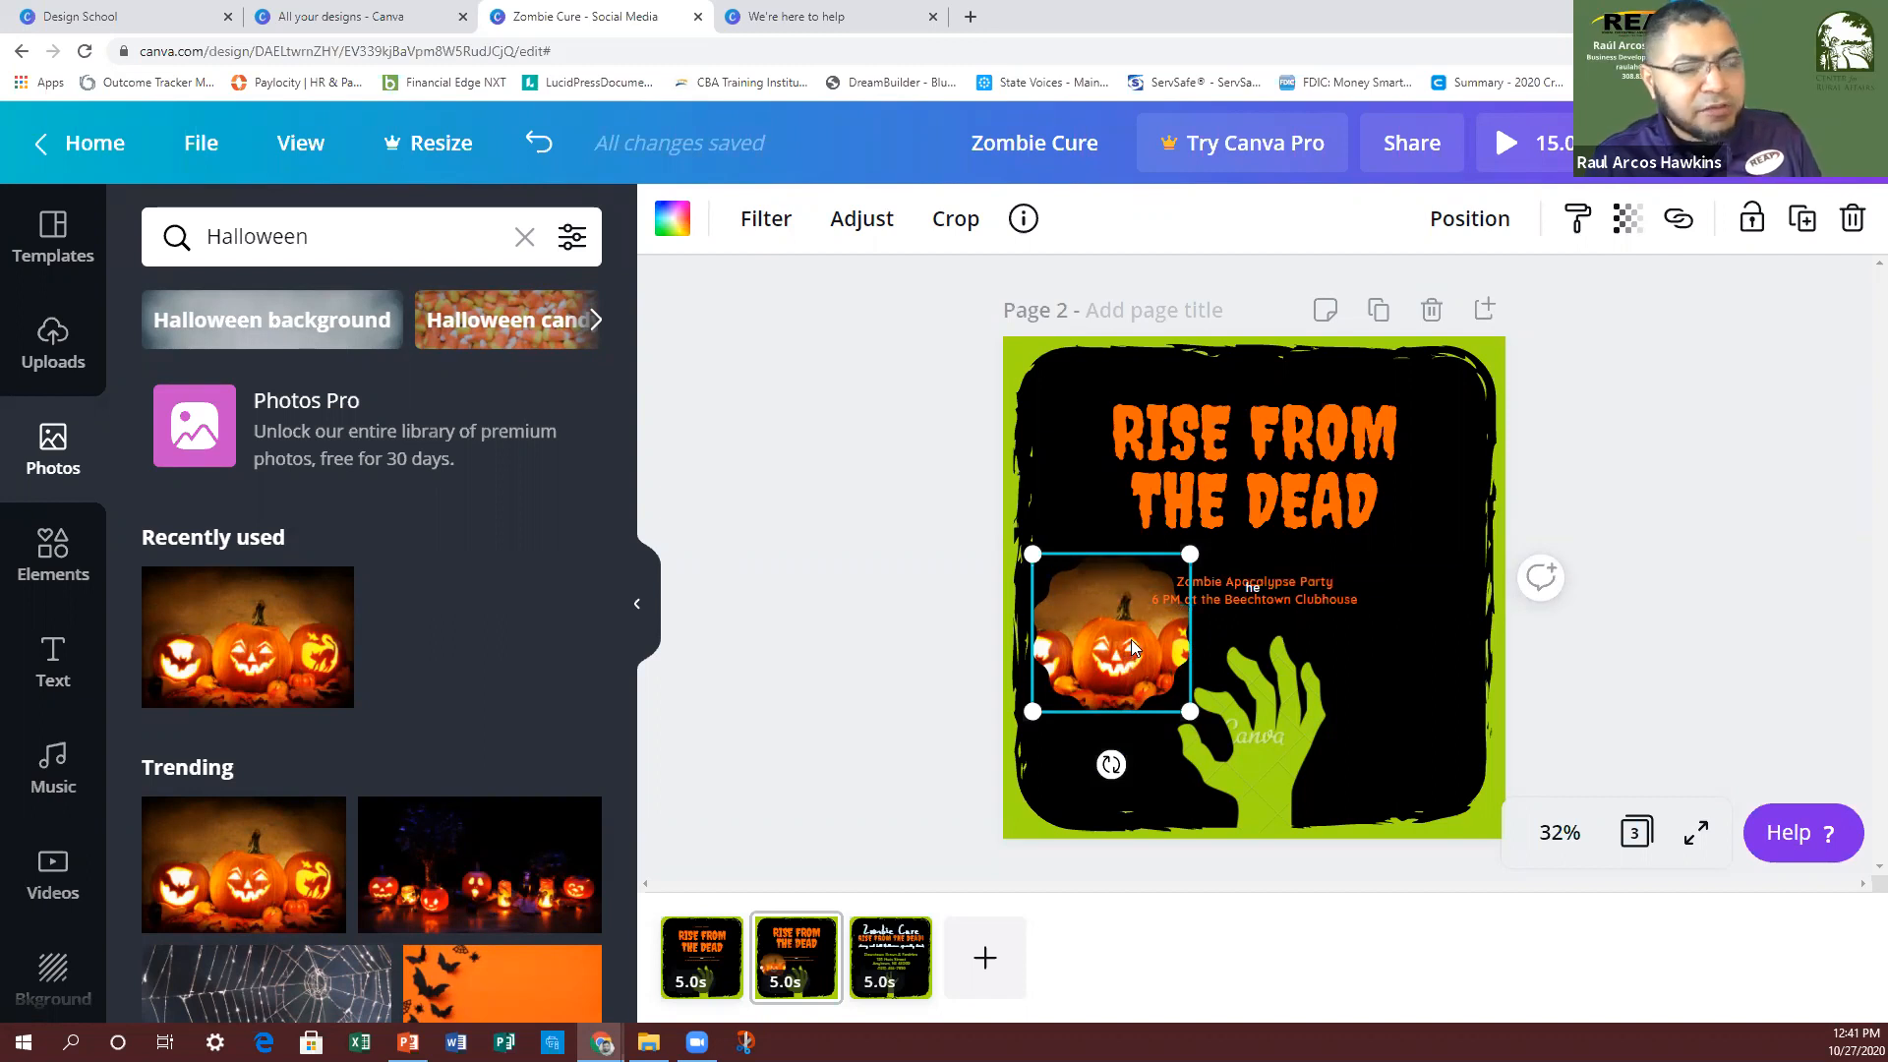
{"action": "left_click", "coordinate": [1136, 598]}
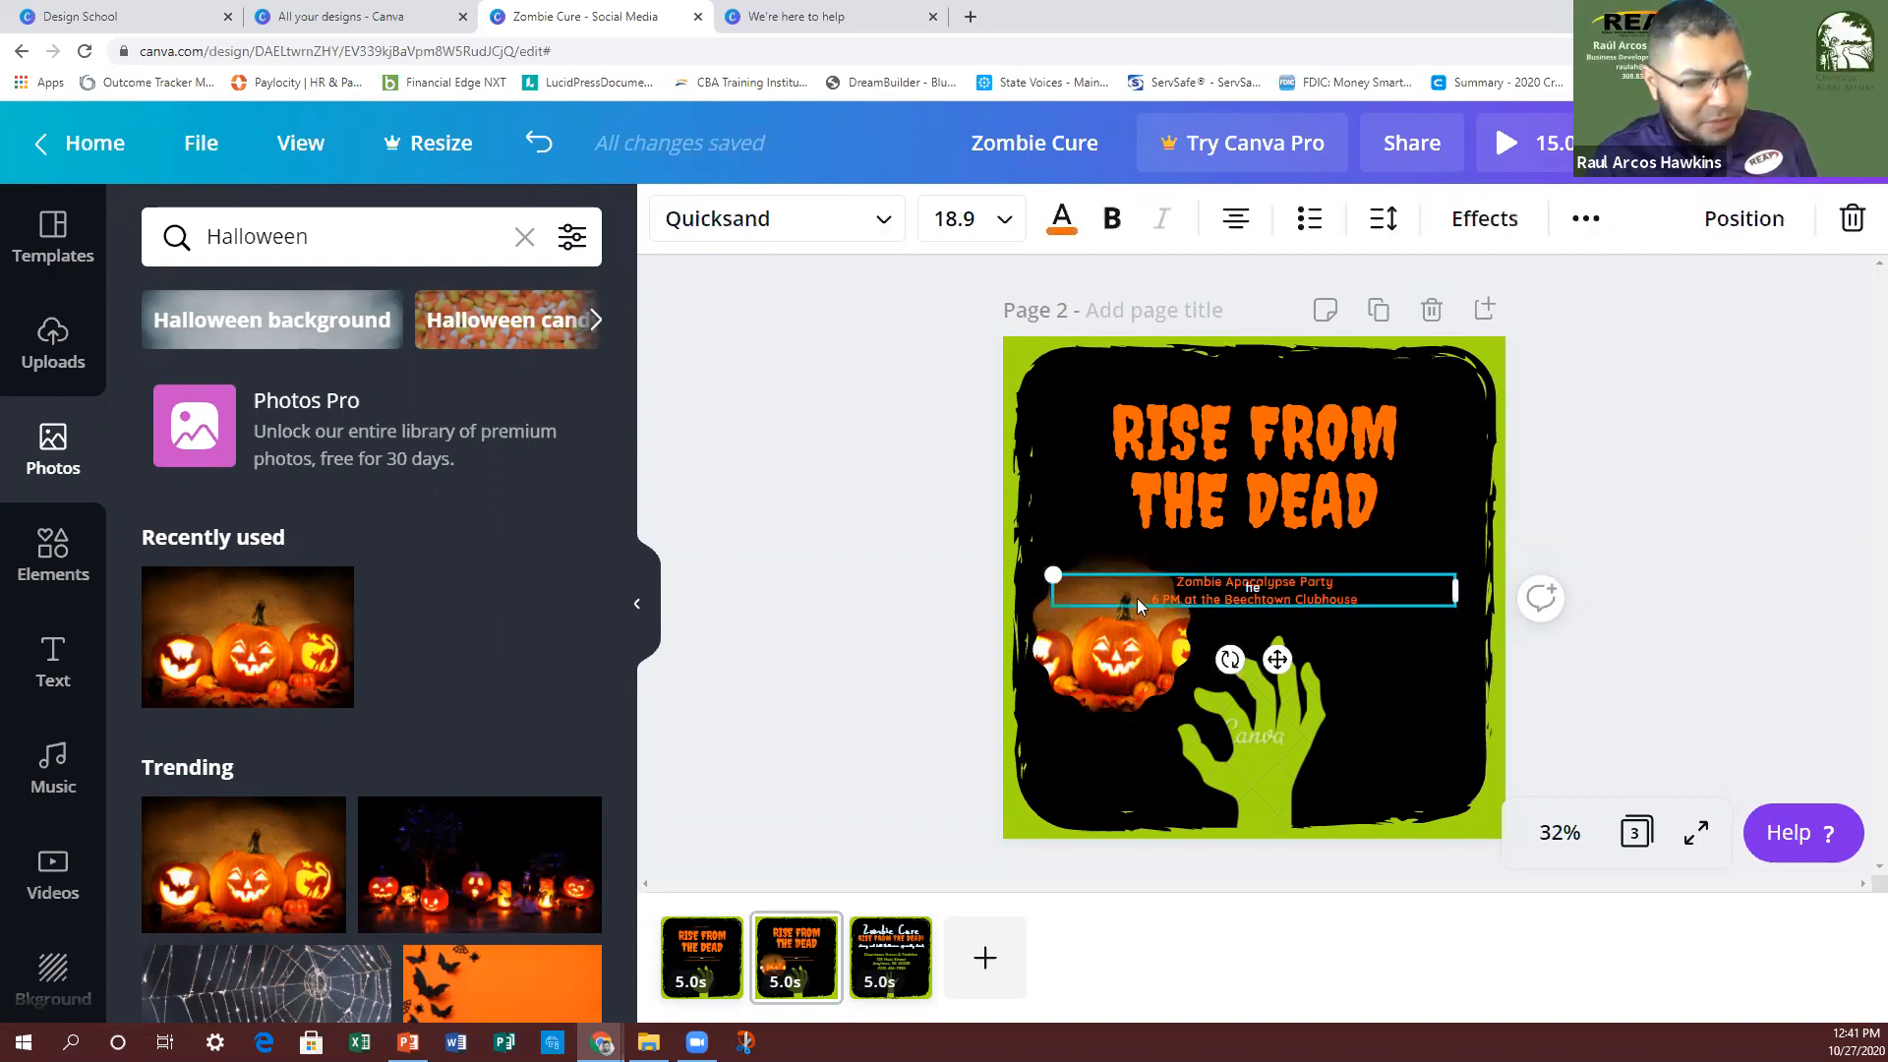
{"action": "left_click", "coordinate": [1108, 653]}
{"action": "key", "text": "Delete"}
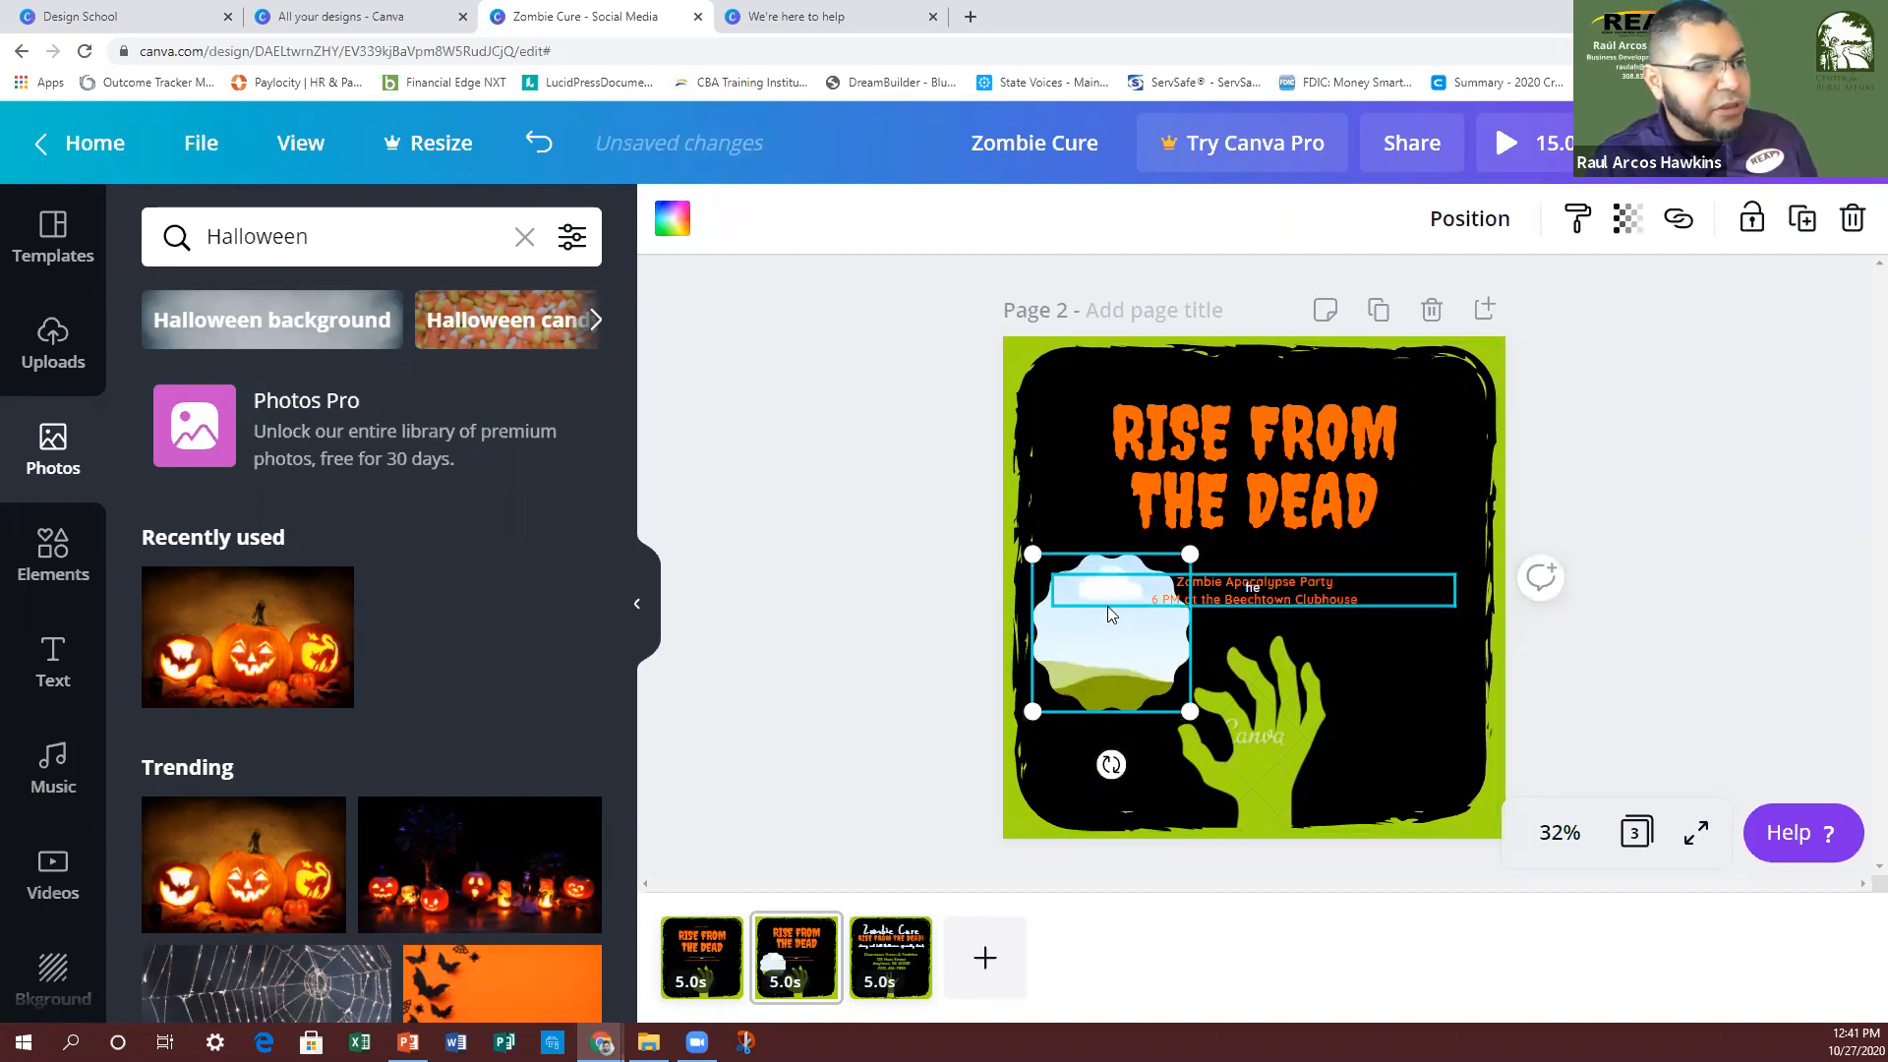
{"action": "scroll", "coordinate": [523, 662], "scroll_direction": "down", "scroll_amount": 2}
{"action": "left_click_drag", "start_coordinate": [523, 663], "coordinate": [1097, 596]}
{"action": "left_click_drag", "start_coordinate": [1129, 668], "coordinate": [1122, 639]}
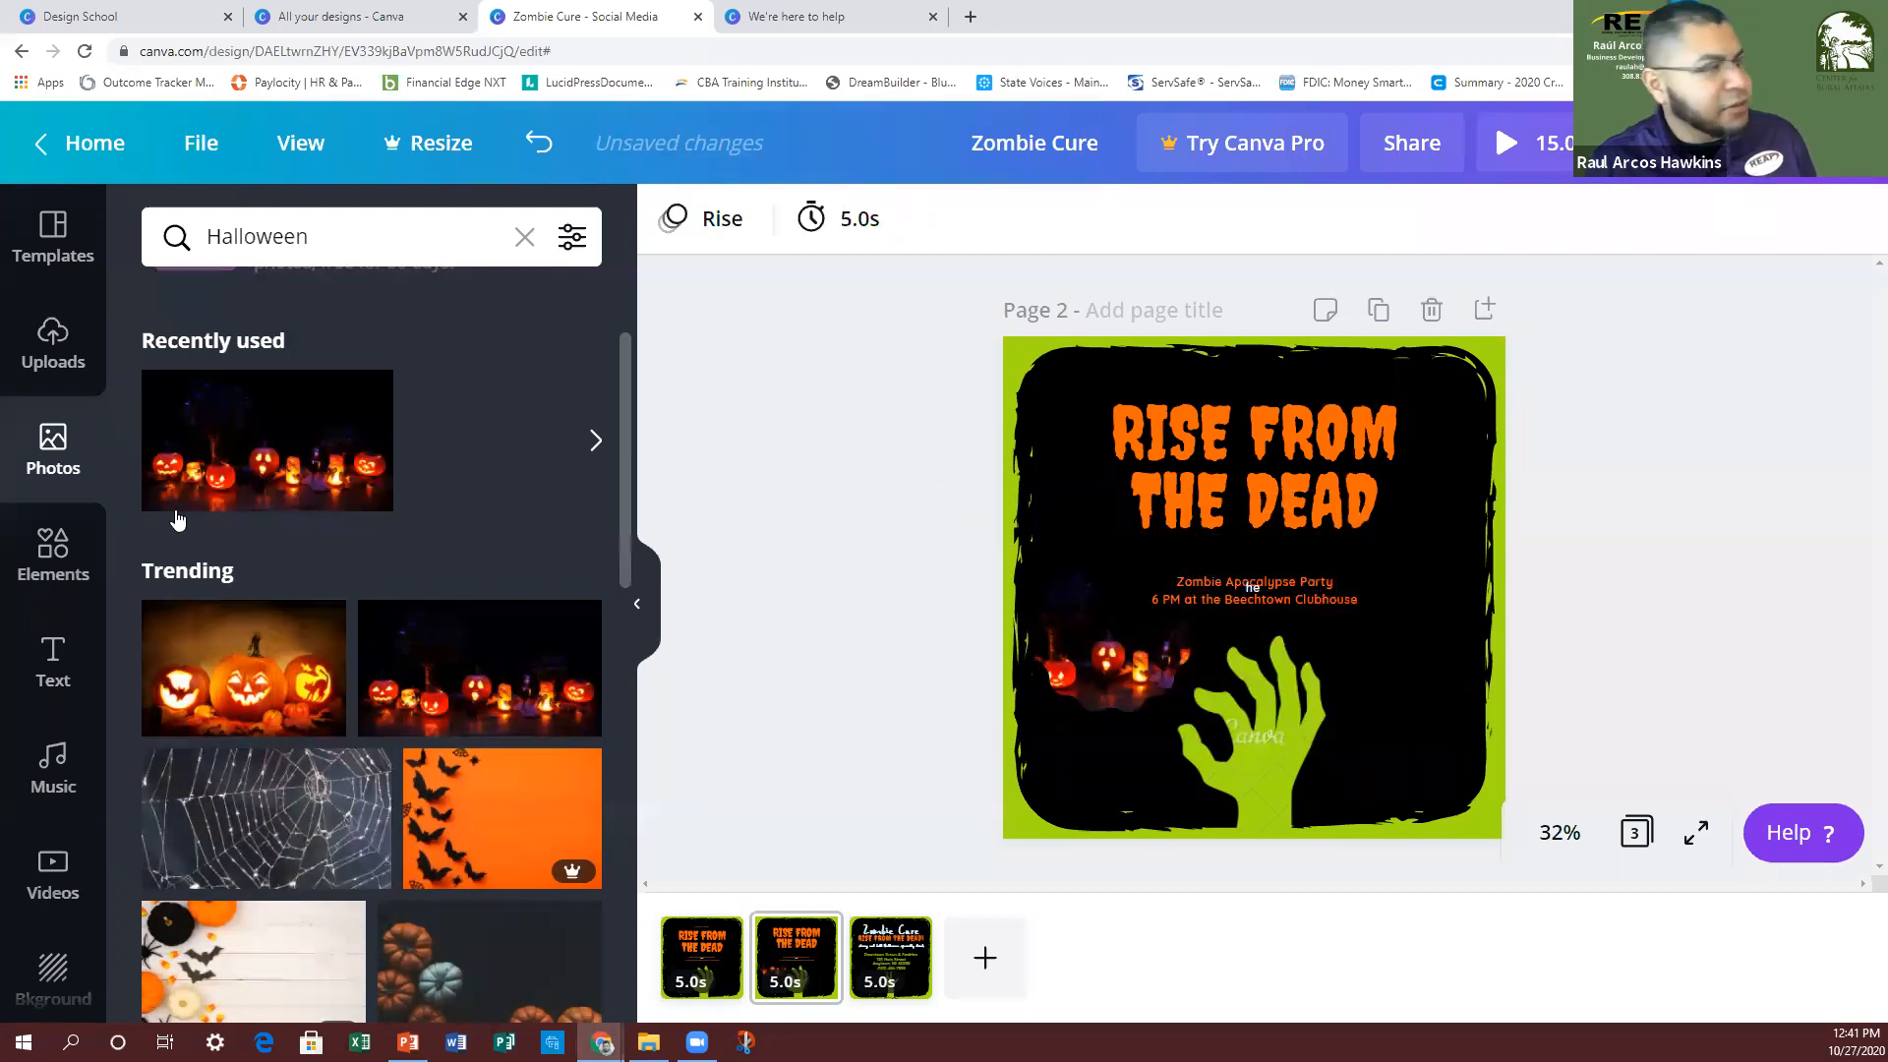
Step: Reposition the jack-o'-lantern photo inside the scalloped frame, shifting it to the left
{"action": "left_click", "coordinate": [1121, 659]}
{"action": "double_click", "coordinate": [1121, 659]}
{"action": "left_click_drag", "start_coordinate": [1121, 659], "coordinate": [1049, 632]}
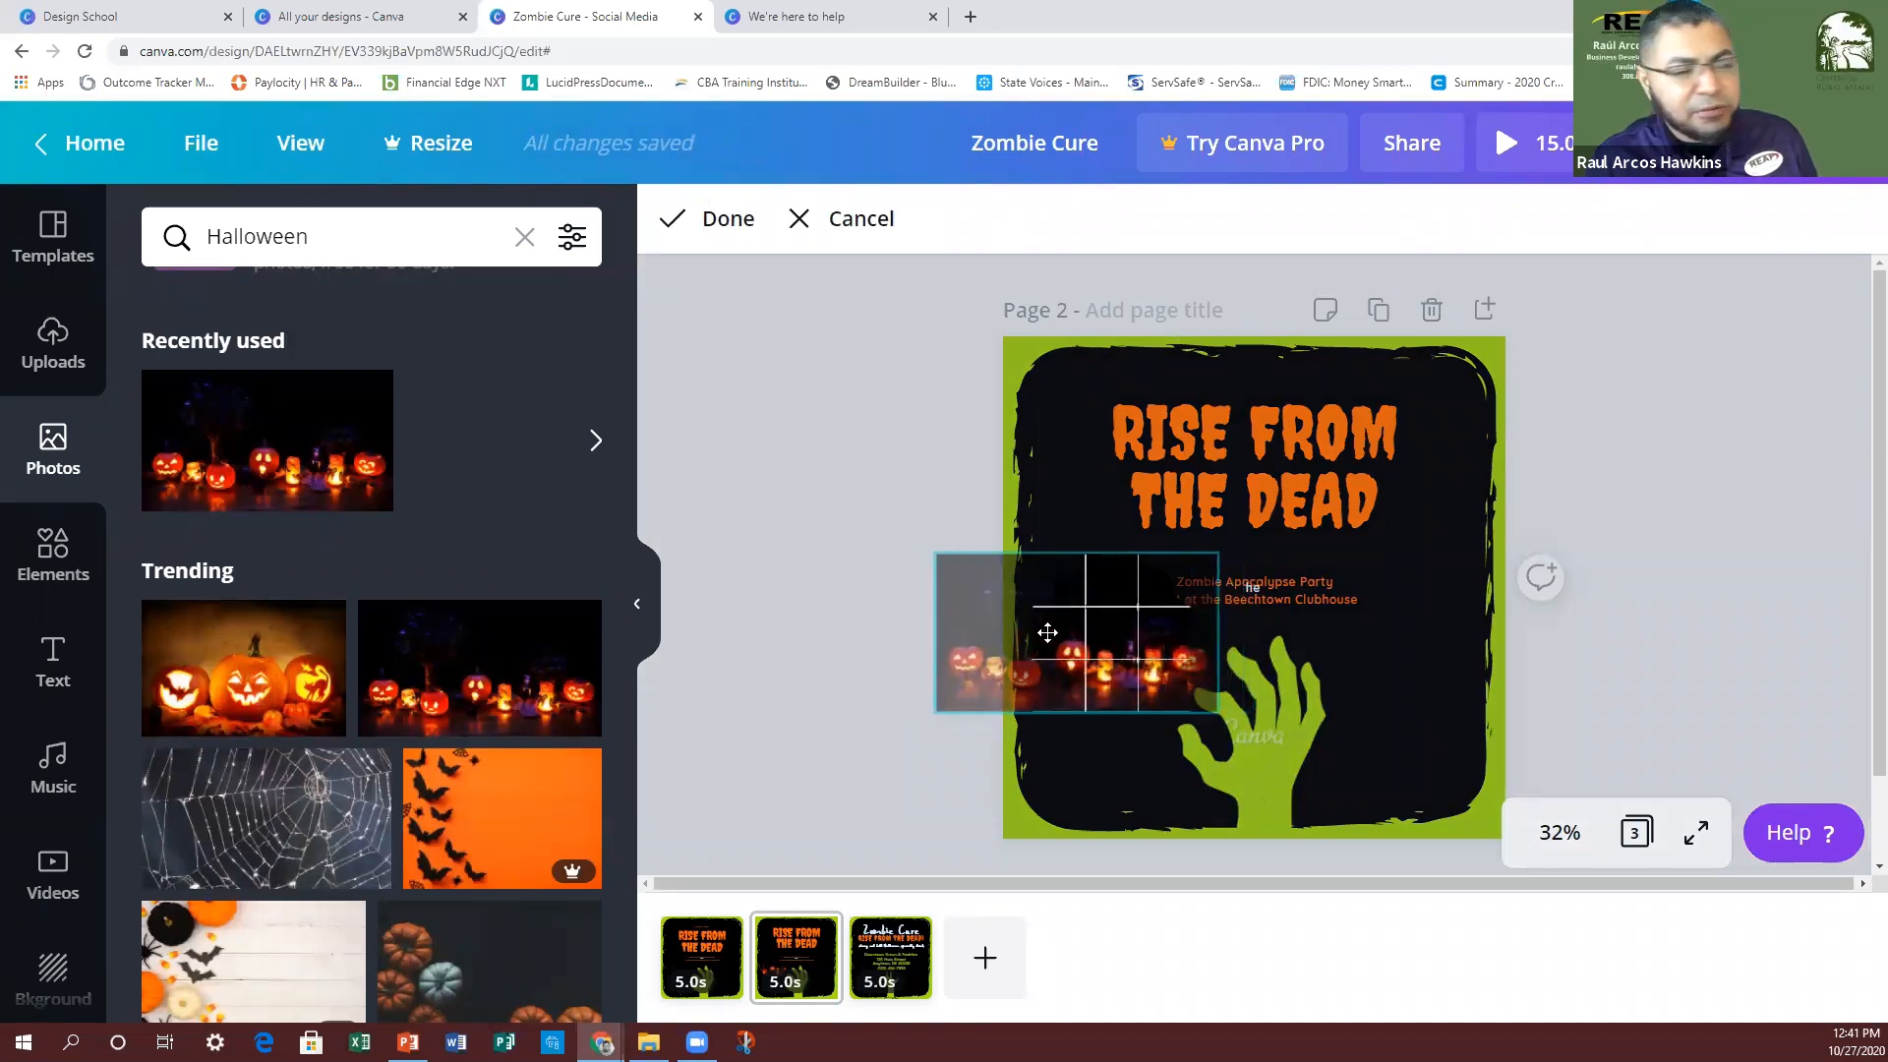
{"action": "left_click", "coordinate": [1683, 629]}
Step: Delete the photo together with its scalloped frame from page 2
{"action": "left_click", "coordinate": [1083, 626]}
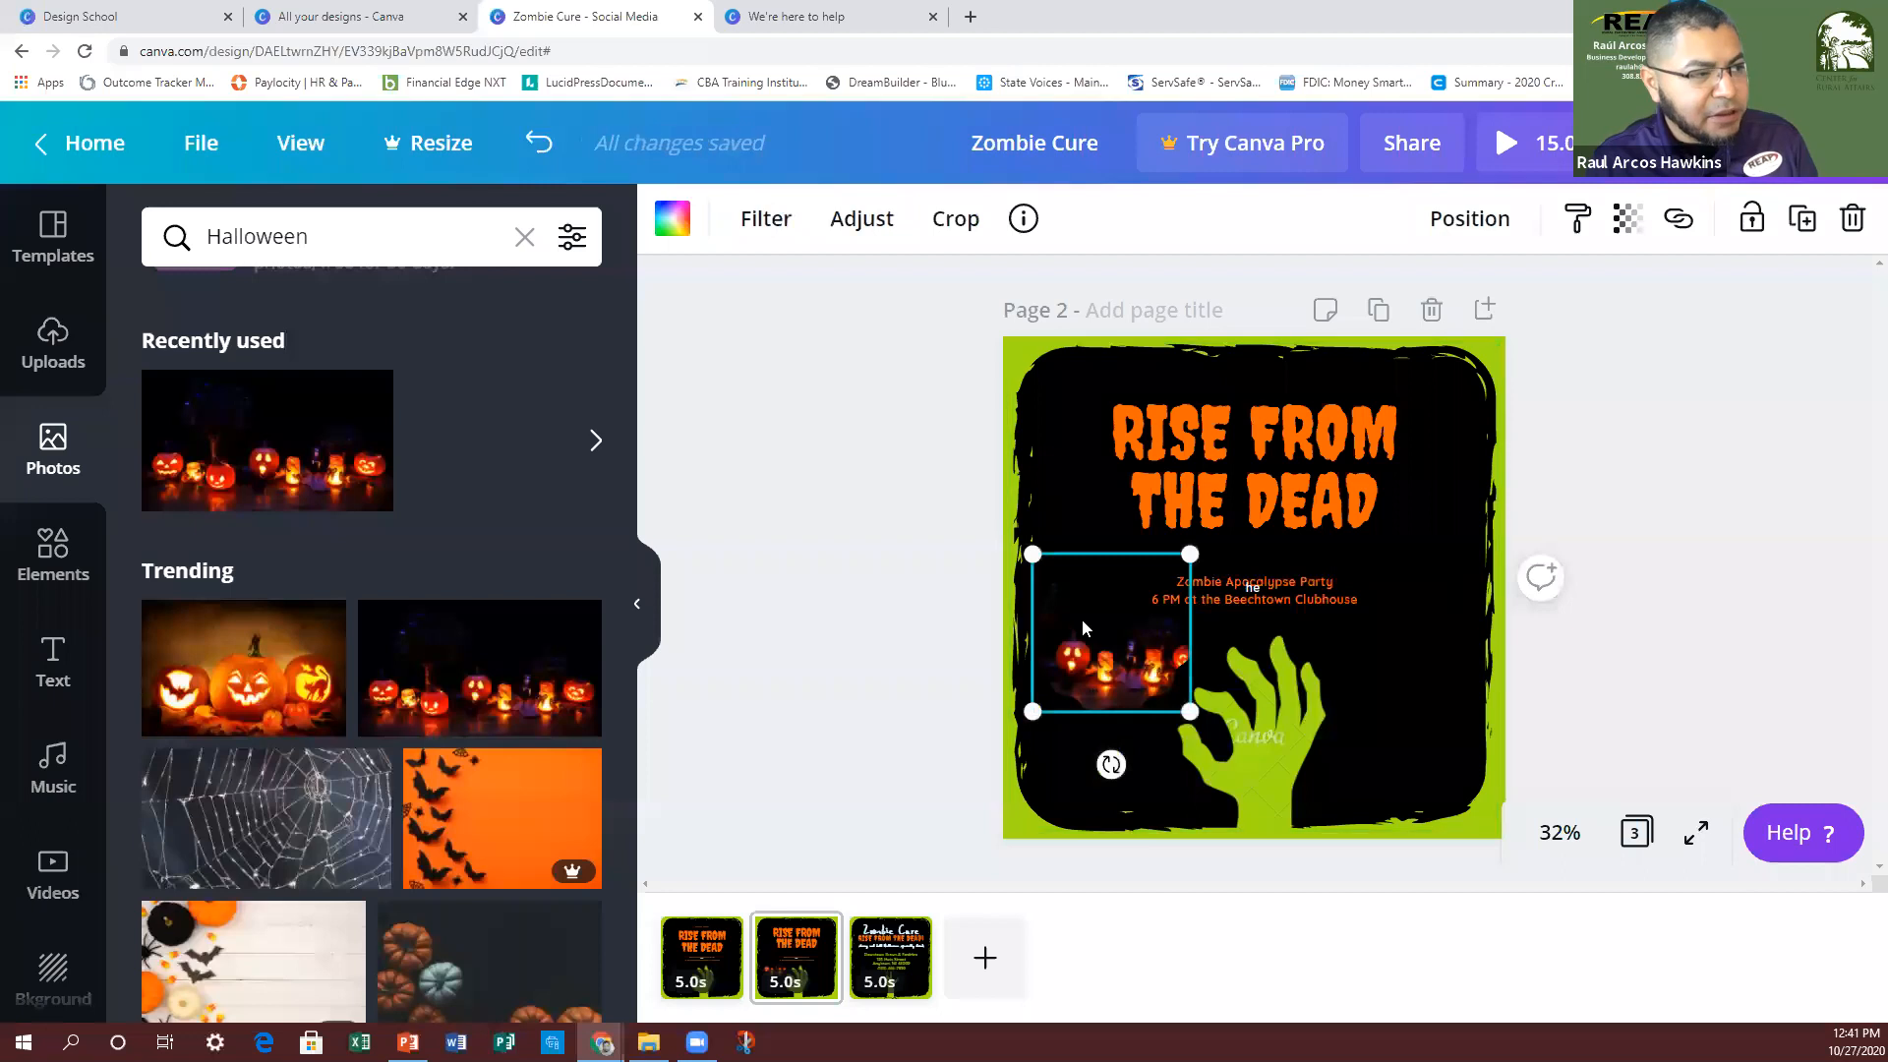
{"action": "key", "text": "Delete"}
{"action": "key", "text": "Delete"}
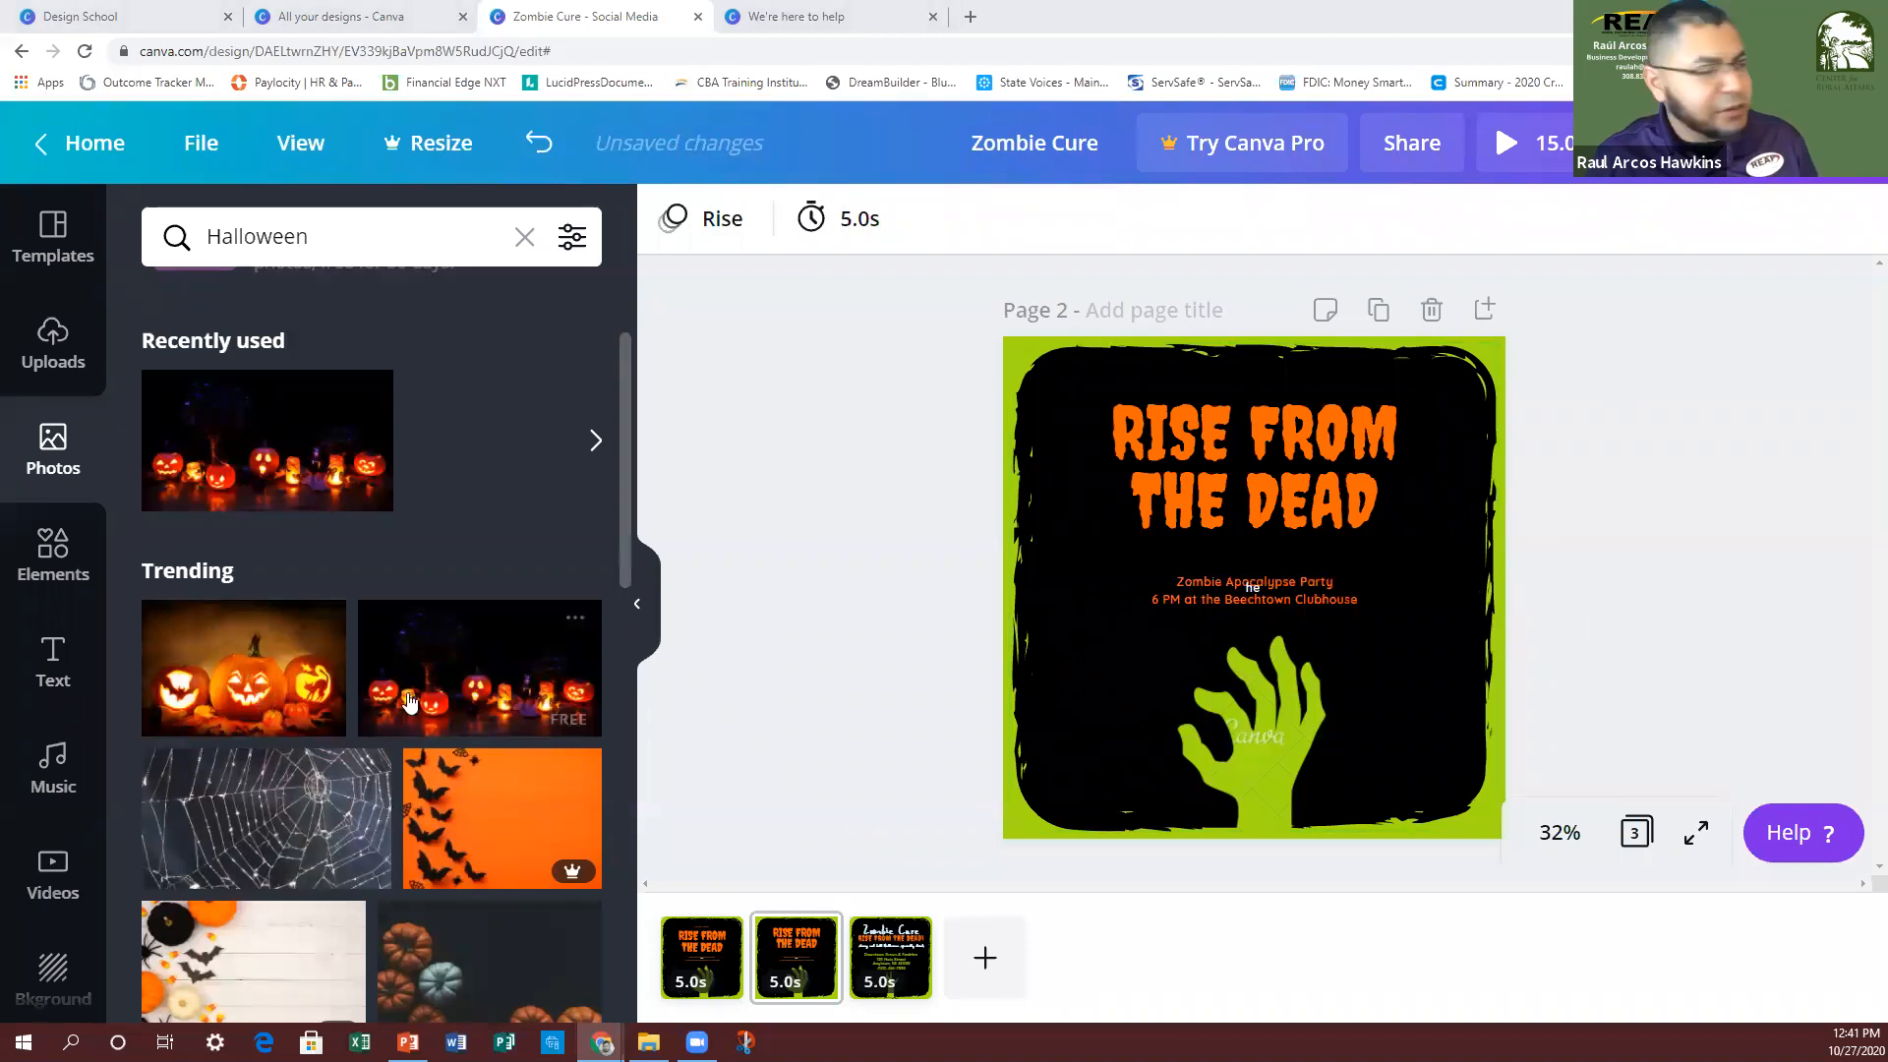
Step: Browse the Elements library and examine the full Stickers collection
{"action": "left_click", "coordinate": [57, 556]}
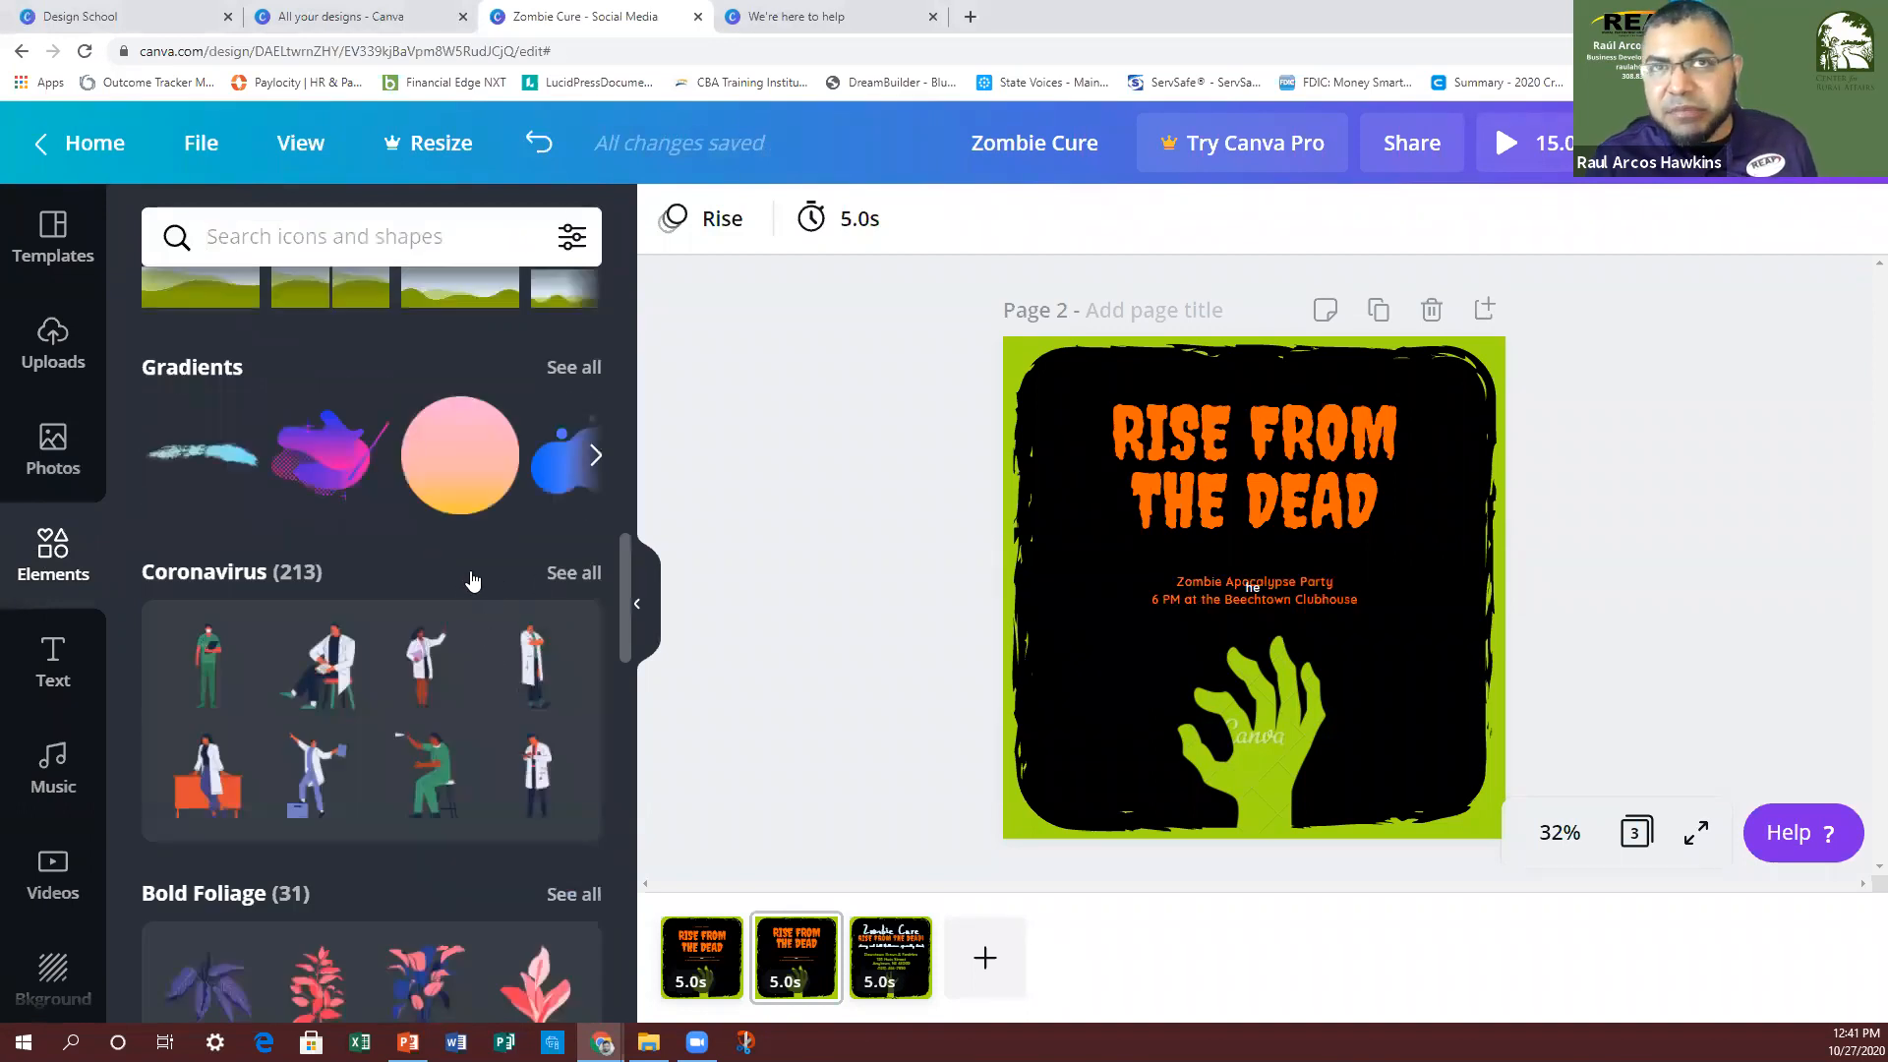
{"action": "scroll", "coordinate": [379, 566], "scroll_direction": "up", "scroll_amount": 7}
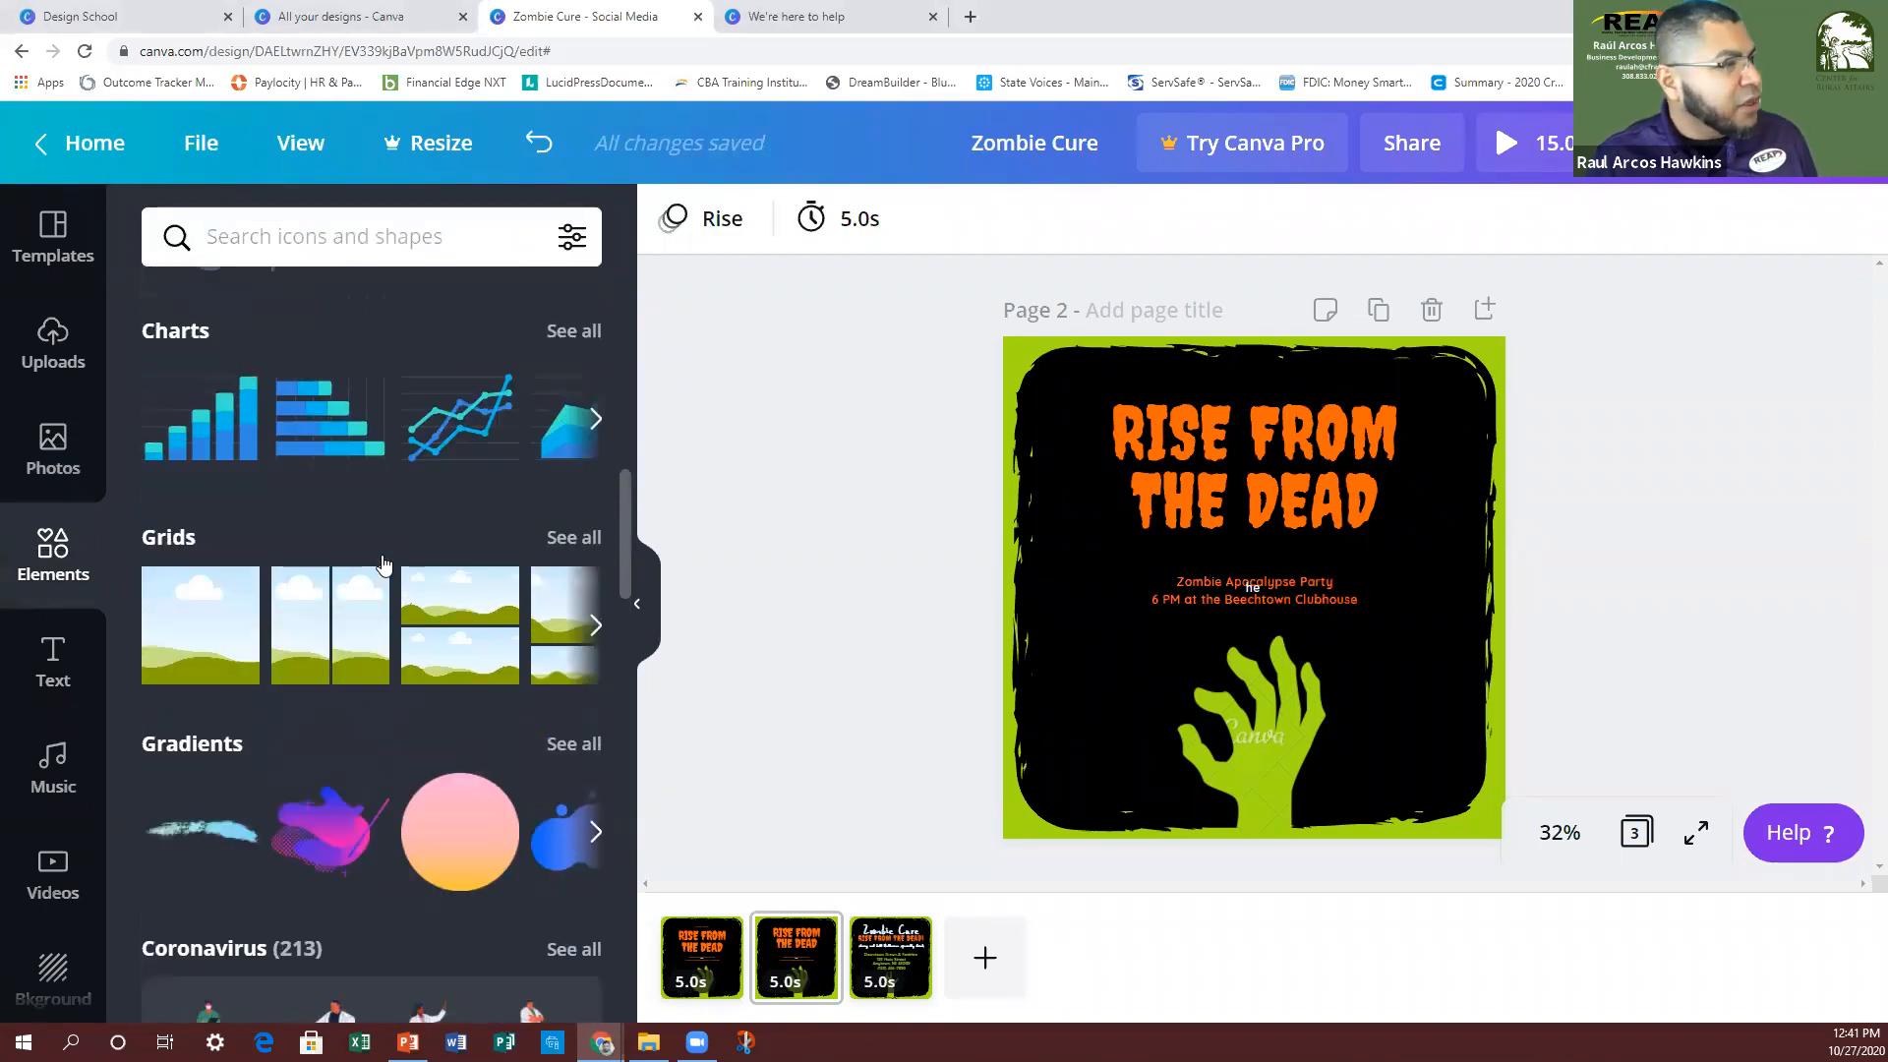
{"action": "scroll", "coordinate": [383, 560], "scroll_direction": "up", "scroll_amount": 4}
{"action": "scroll", "coordinate": [382, 556], "scroll_direction": "down", "scroll_amount": 5}
{"action": "scroll", "coordinate": [381, 557], "scroll_direction": "up", "scroll_amount": 1}
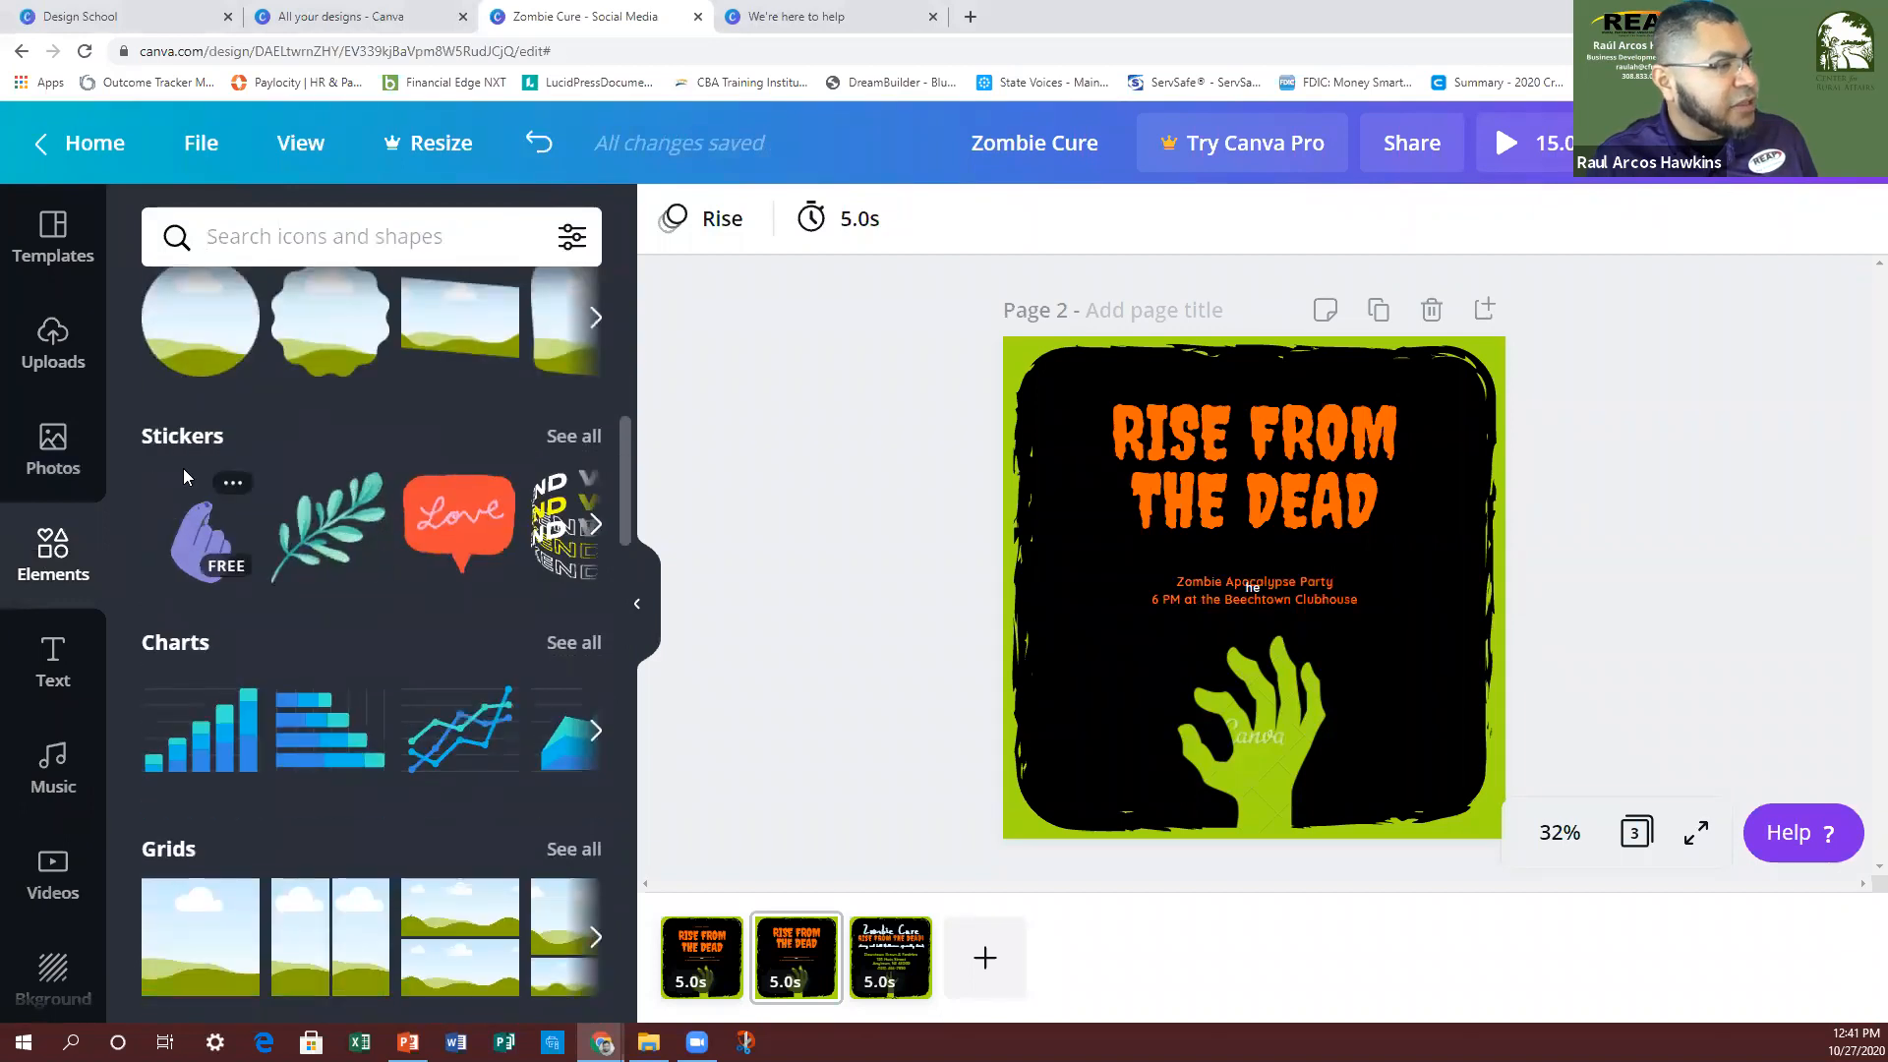
{"action": "left_click", "coordinate": [182, 439]}
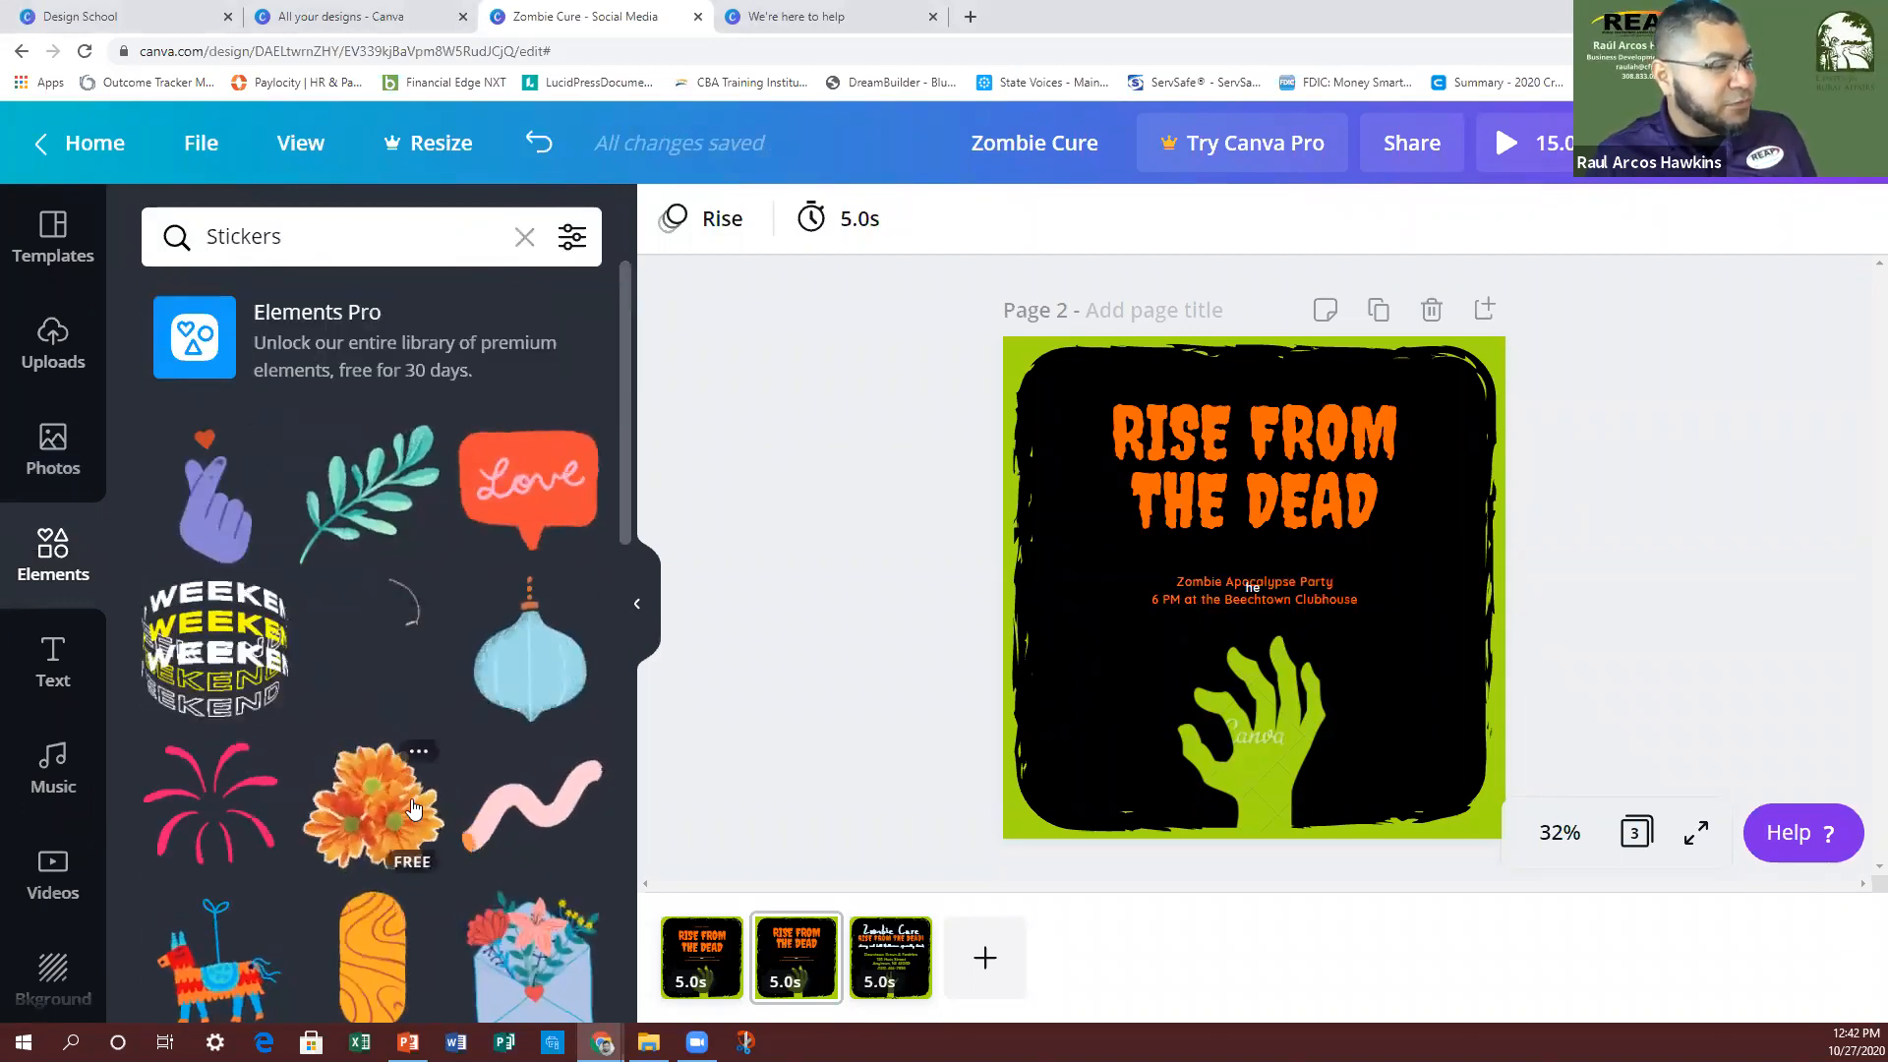
{"action": "scroll", "coordinate": [420, 803], "scroll_direction": "down", "scroll_amount": 4}
{"action": "scroll", "coordinate": [352, 771], "scroll_direction": "down", "scroll_amount": 2}
{"action": "scroll", "coordinate": [336, 765], "scroll_direction": "down", "scroll_amount": 2}
{"action": "scroll", "coordinate": [303, 346], "scroll_direction": "up", "scroll_amount": 4}
{"action": "scroll", "coordinate": [303, 346], "scroll_direction": "up", "scroll_amount": 2}
Step: Clear the Stickers filter and search the elements for "halloween sticker"
{"action": "left_click", "coordinate": [228, 236]}
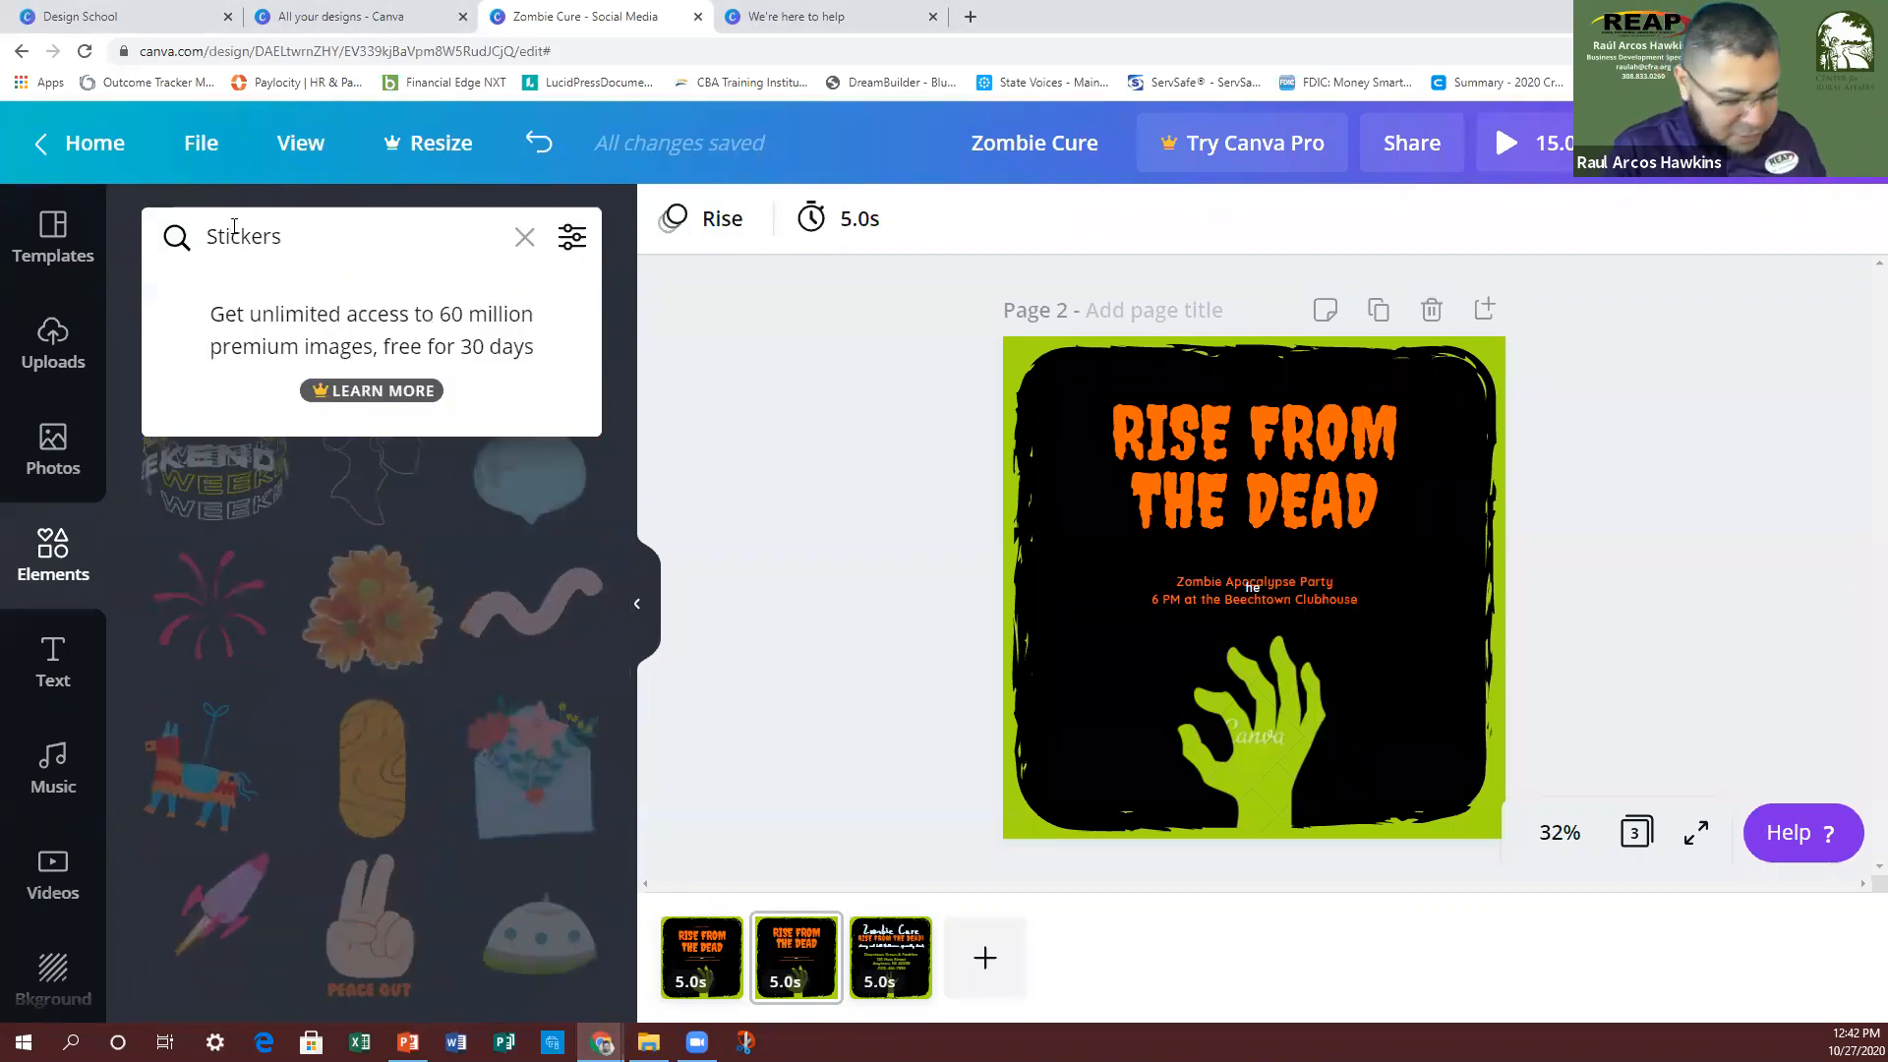
{"action": "left_click", "coordinate": [525, 236]}
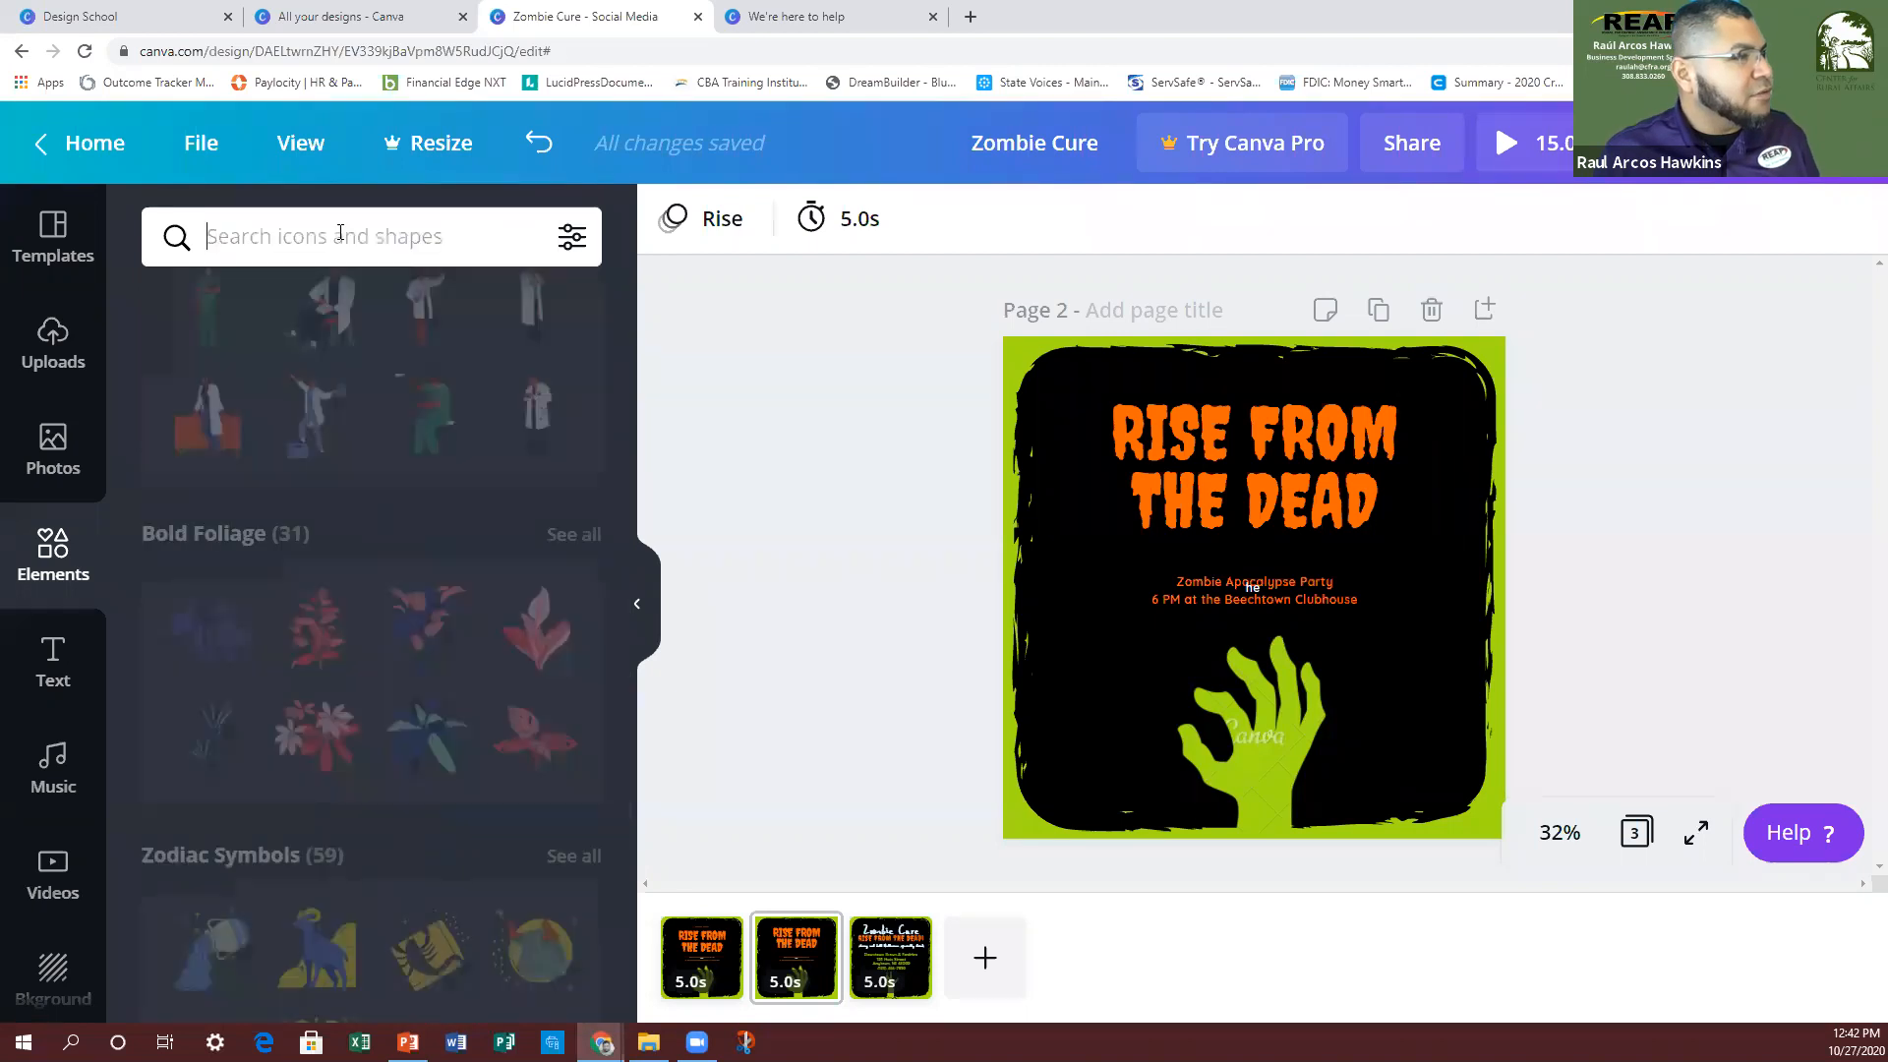
{"action": "type", "text": "ah"}
{"action": "key", "text": "F11"}
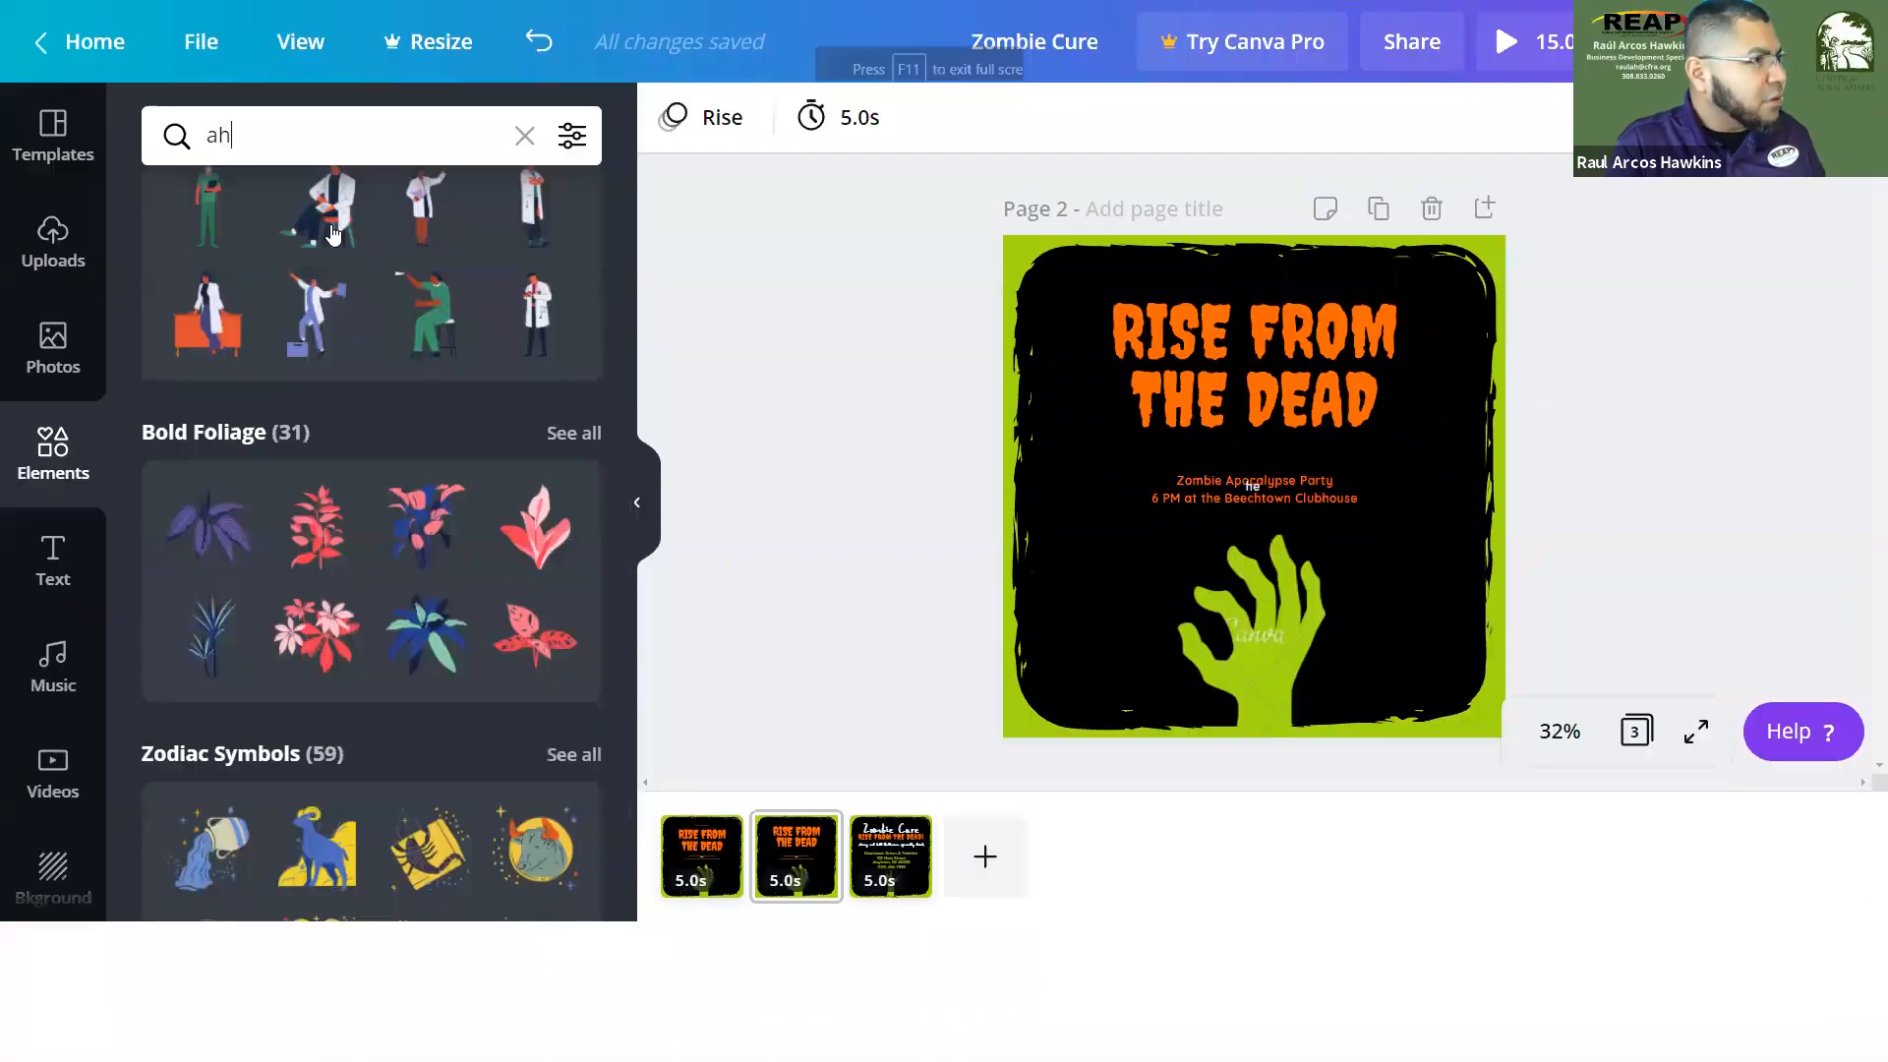
{"action": "key", "text": "F12"}
{"action": "key", "text": "F11"}
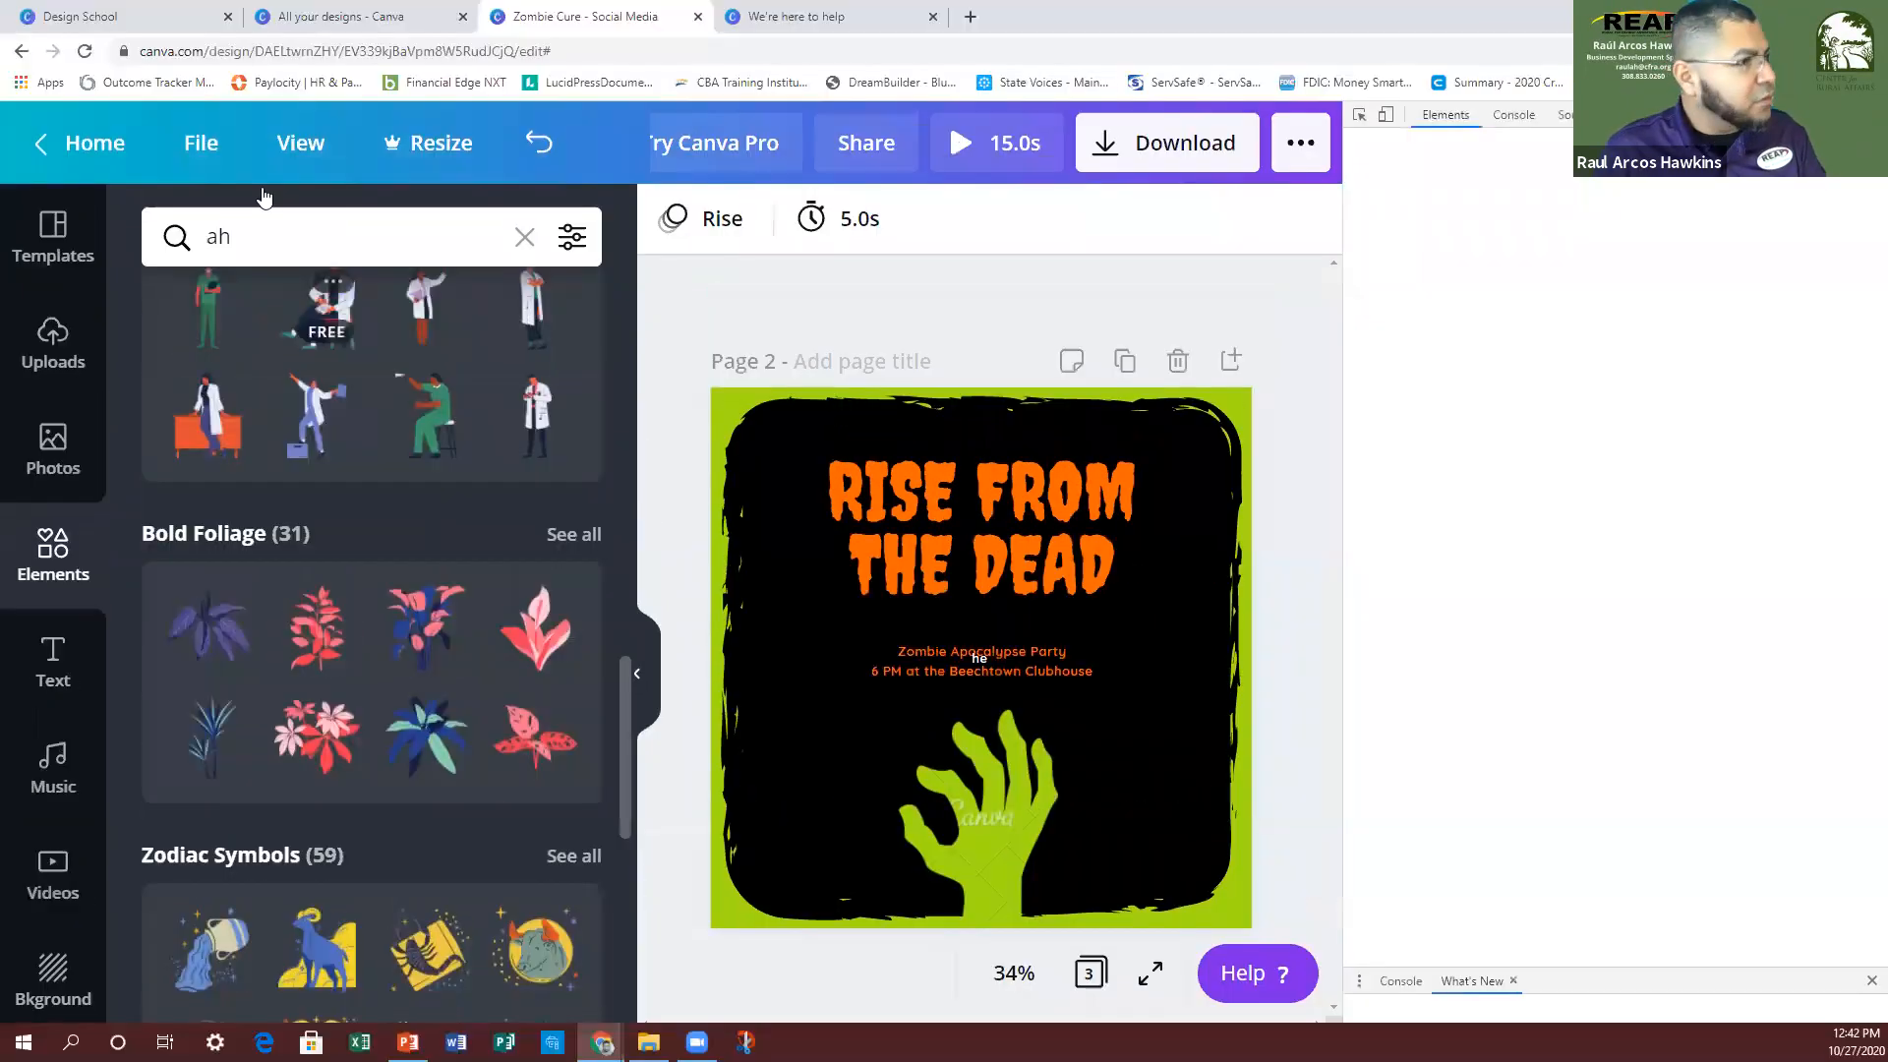
{"action": "left_click_drag", "start_coordinate": [260, 238], "coordinate": [183, 235]}
{"action": "type", "text": "halloween"}
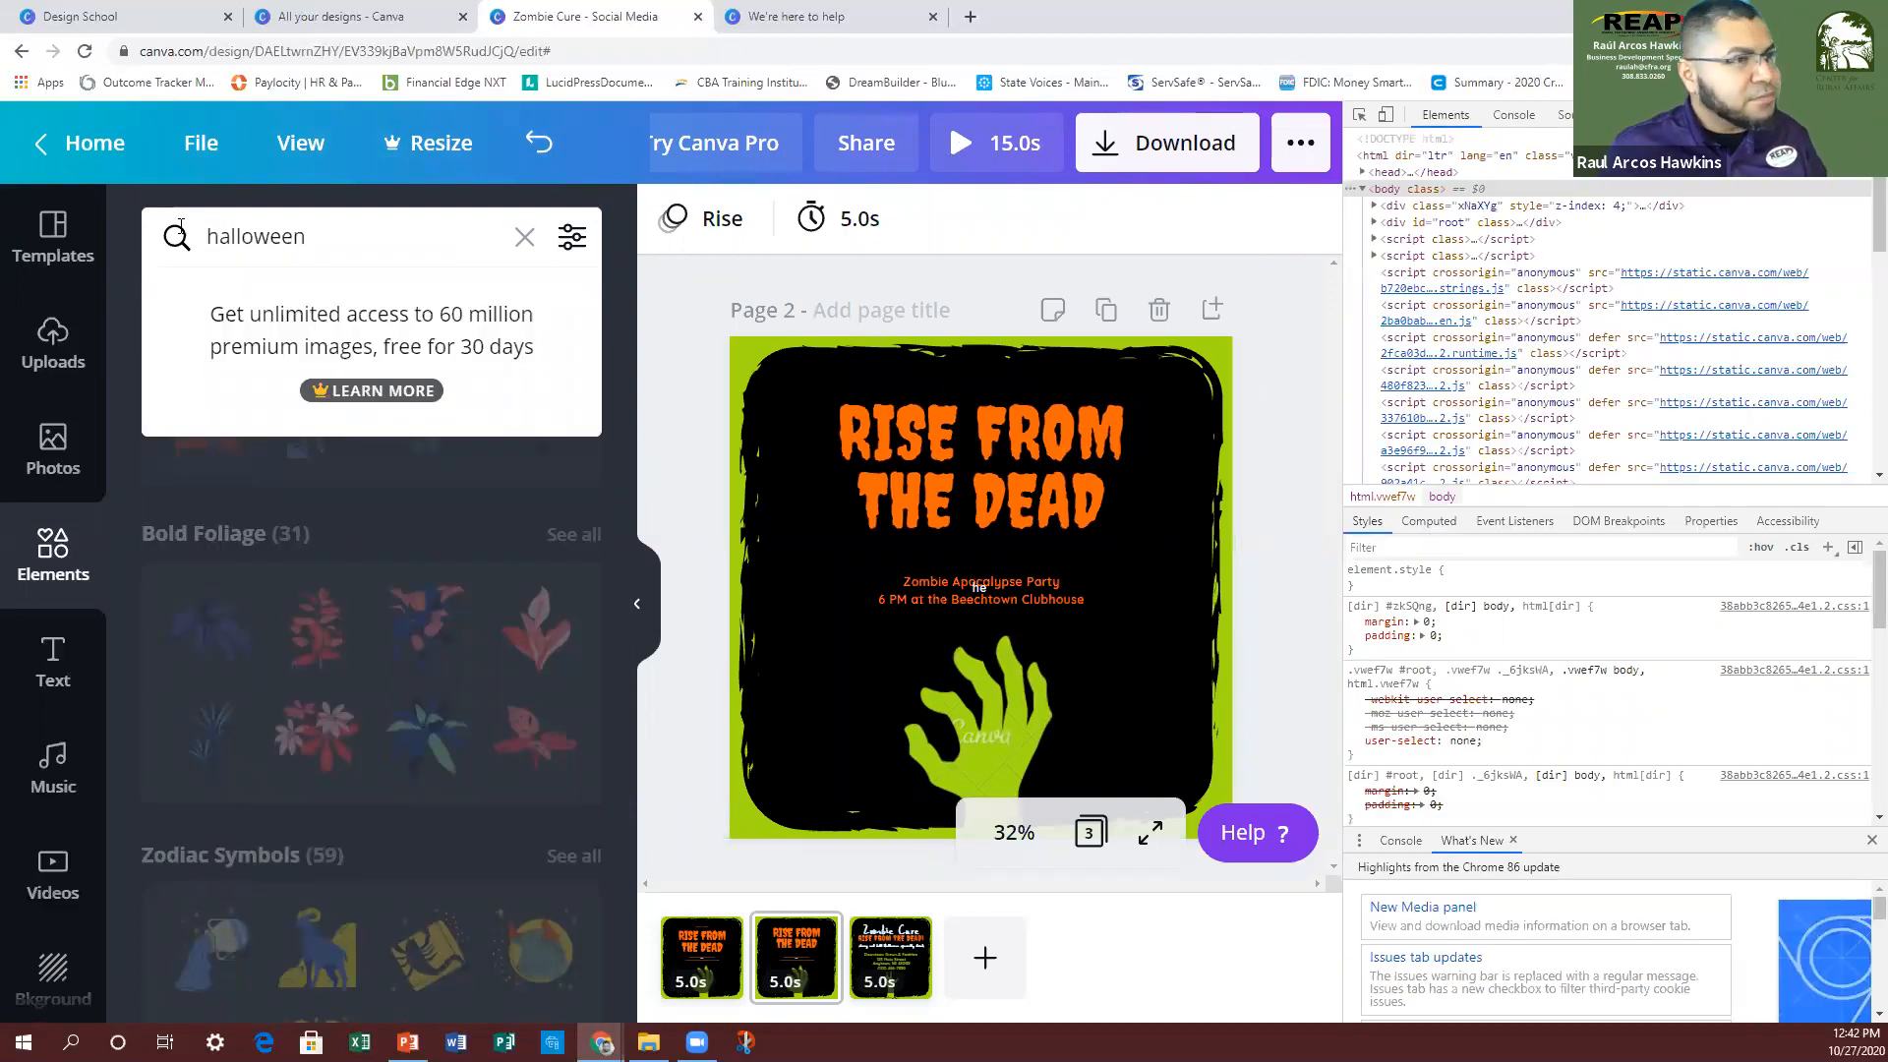
{"action": "key", "text": "F12"}
{"action": "type", "text": "n si"}
{"action": "type", "text": "icker"}
{"action": "key", "text": "Return"}
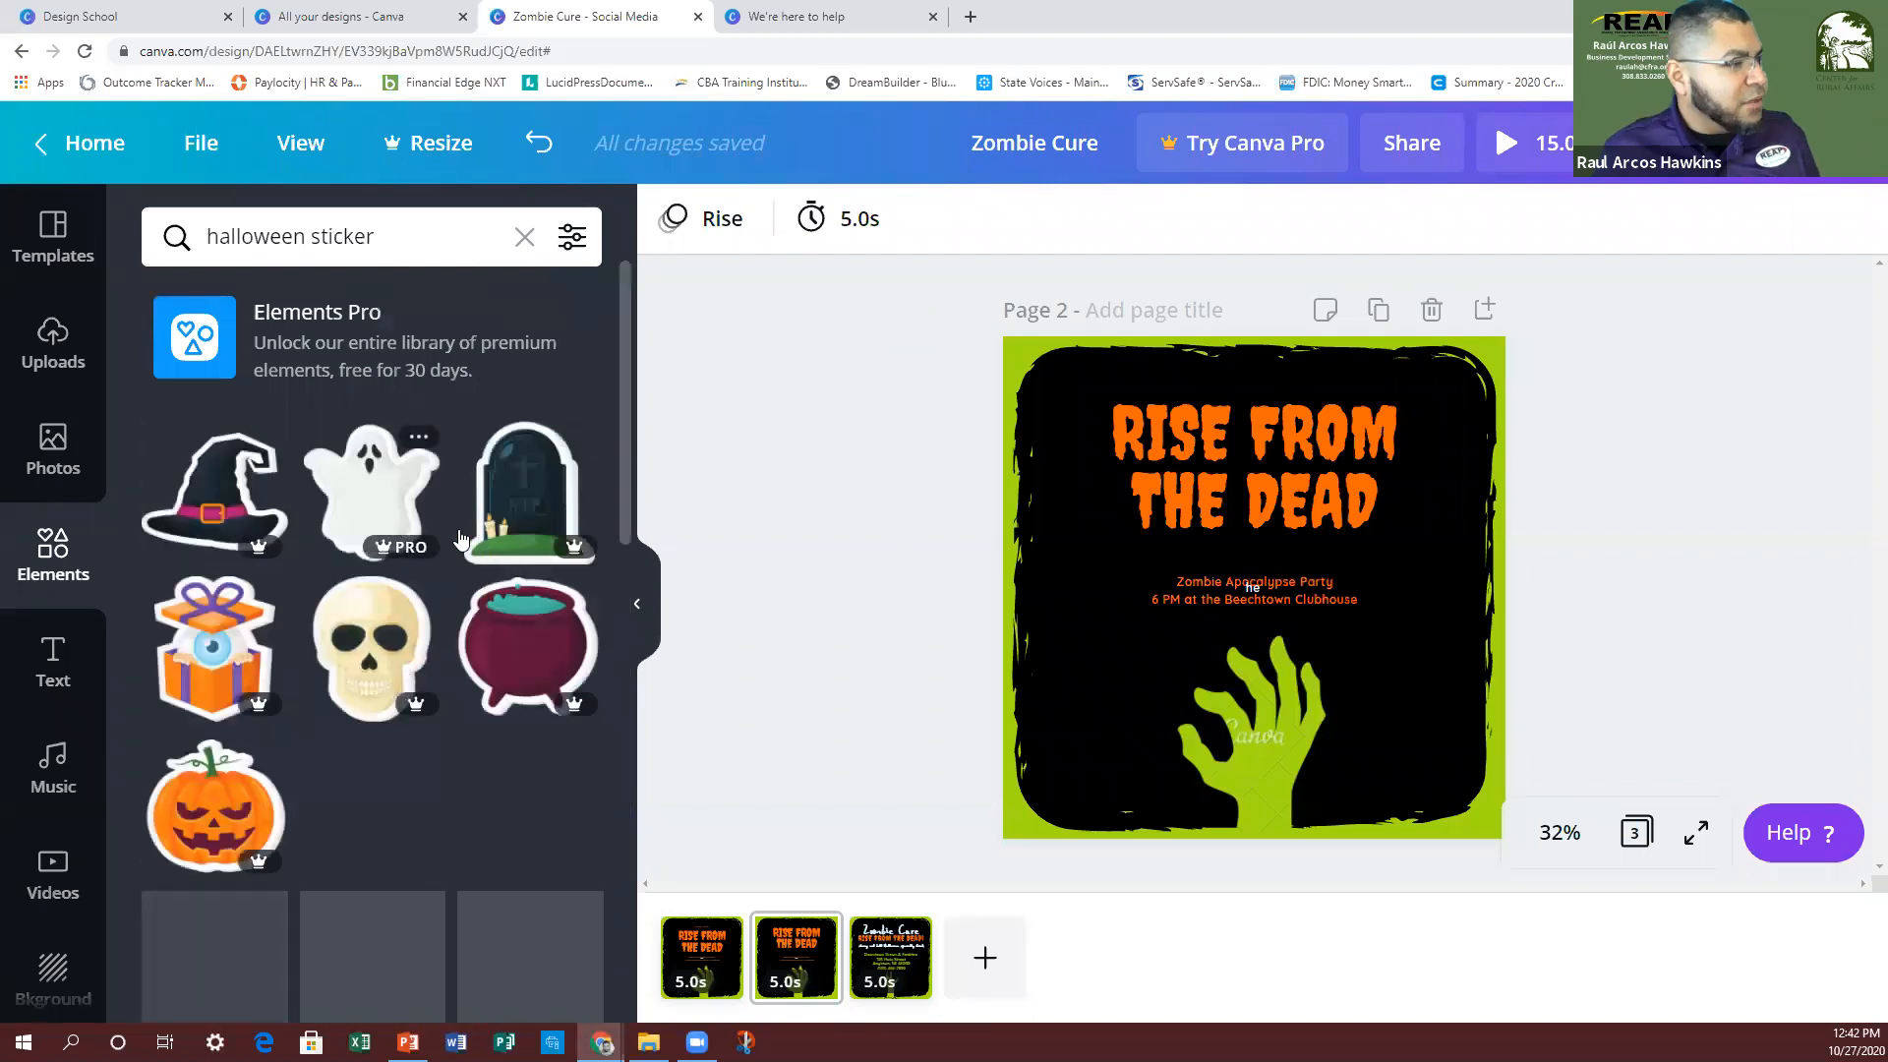
Step: Add the free animated jack-o'-lantern sticker to page 2, shrink it and place it to the left of the zombie hand
{"action": "scroll", "coordinate": [295, 610], "scroll_direction": "down", "scroll_amount": 5}
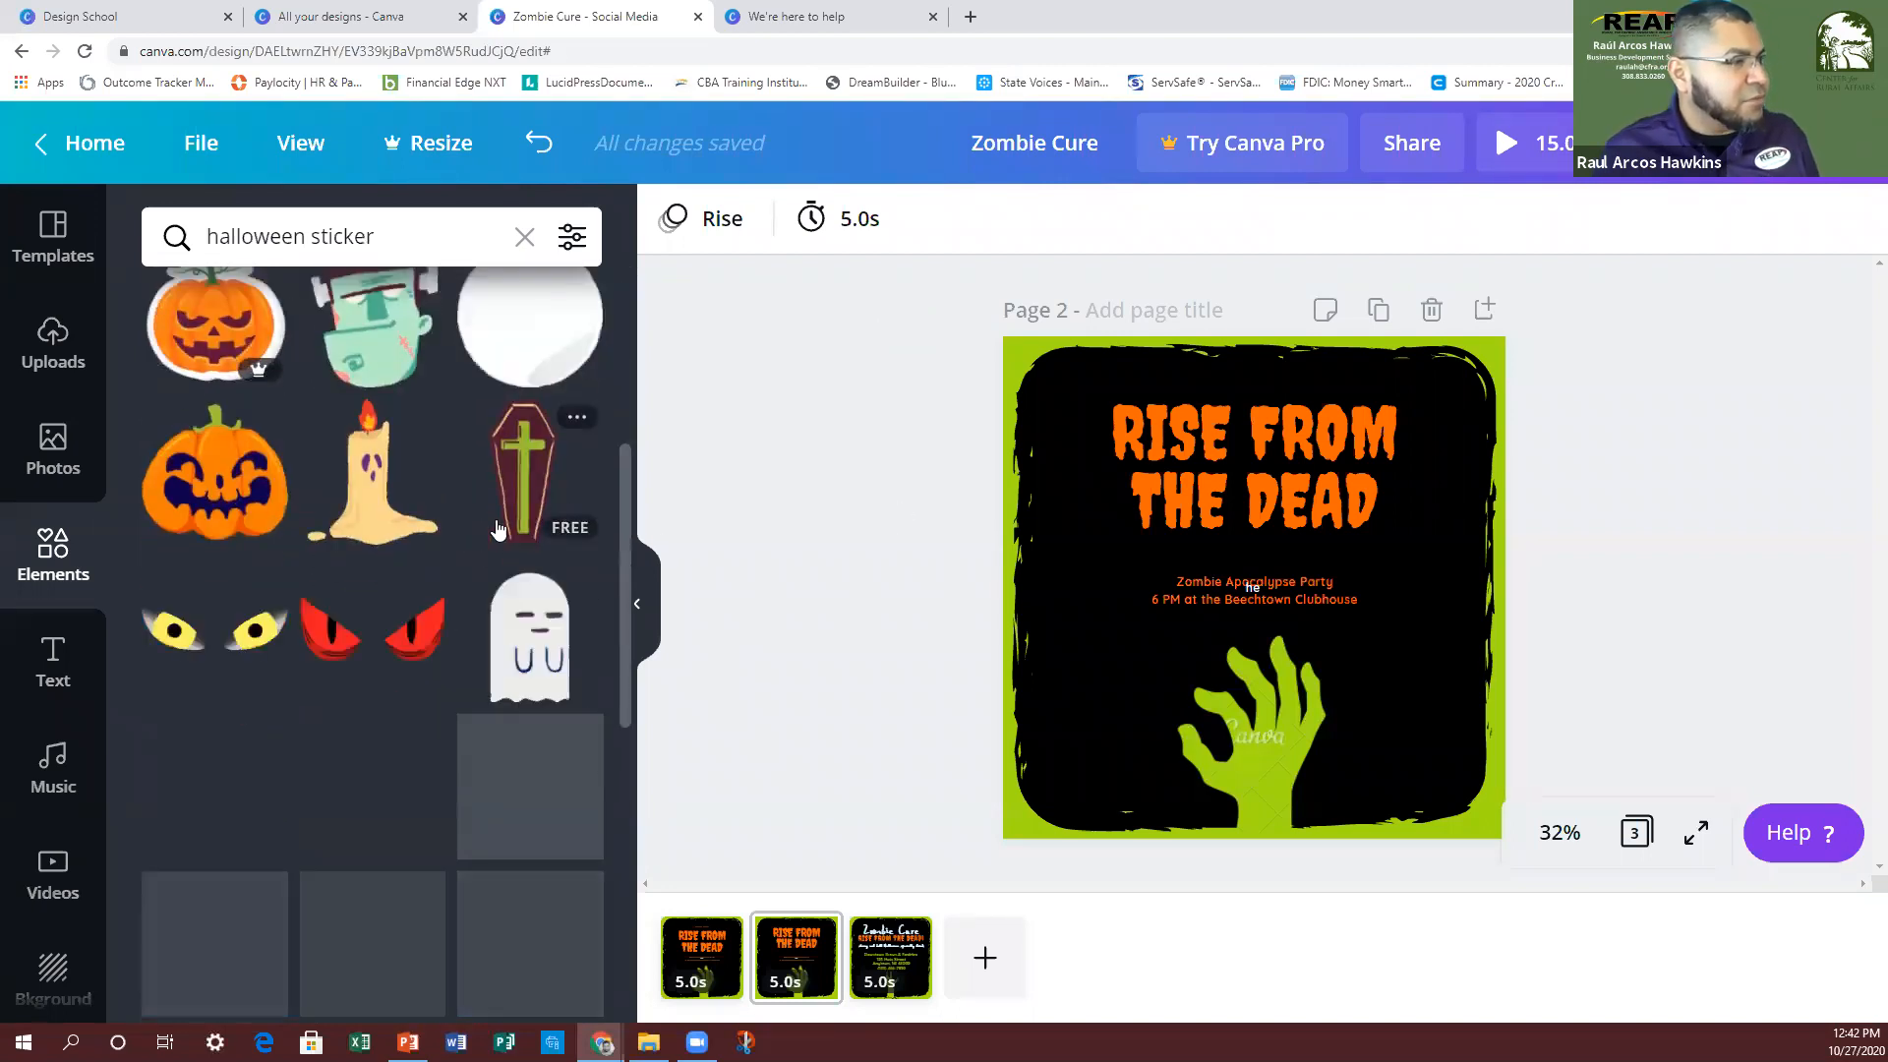
{"action": "scroll", "coordinate": [364, 571], "scroll_direction": "up", "scroll_amount": 1}
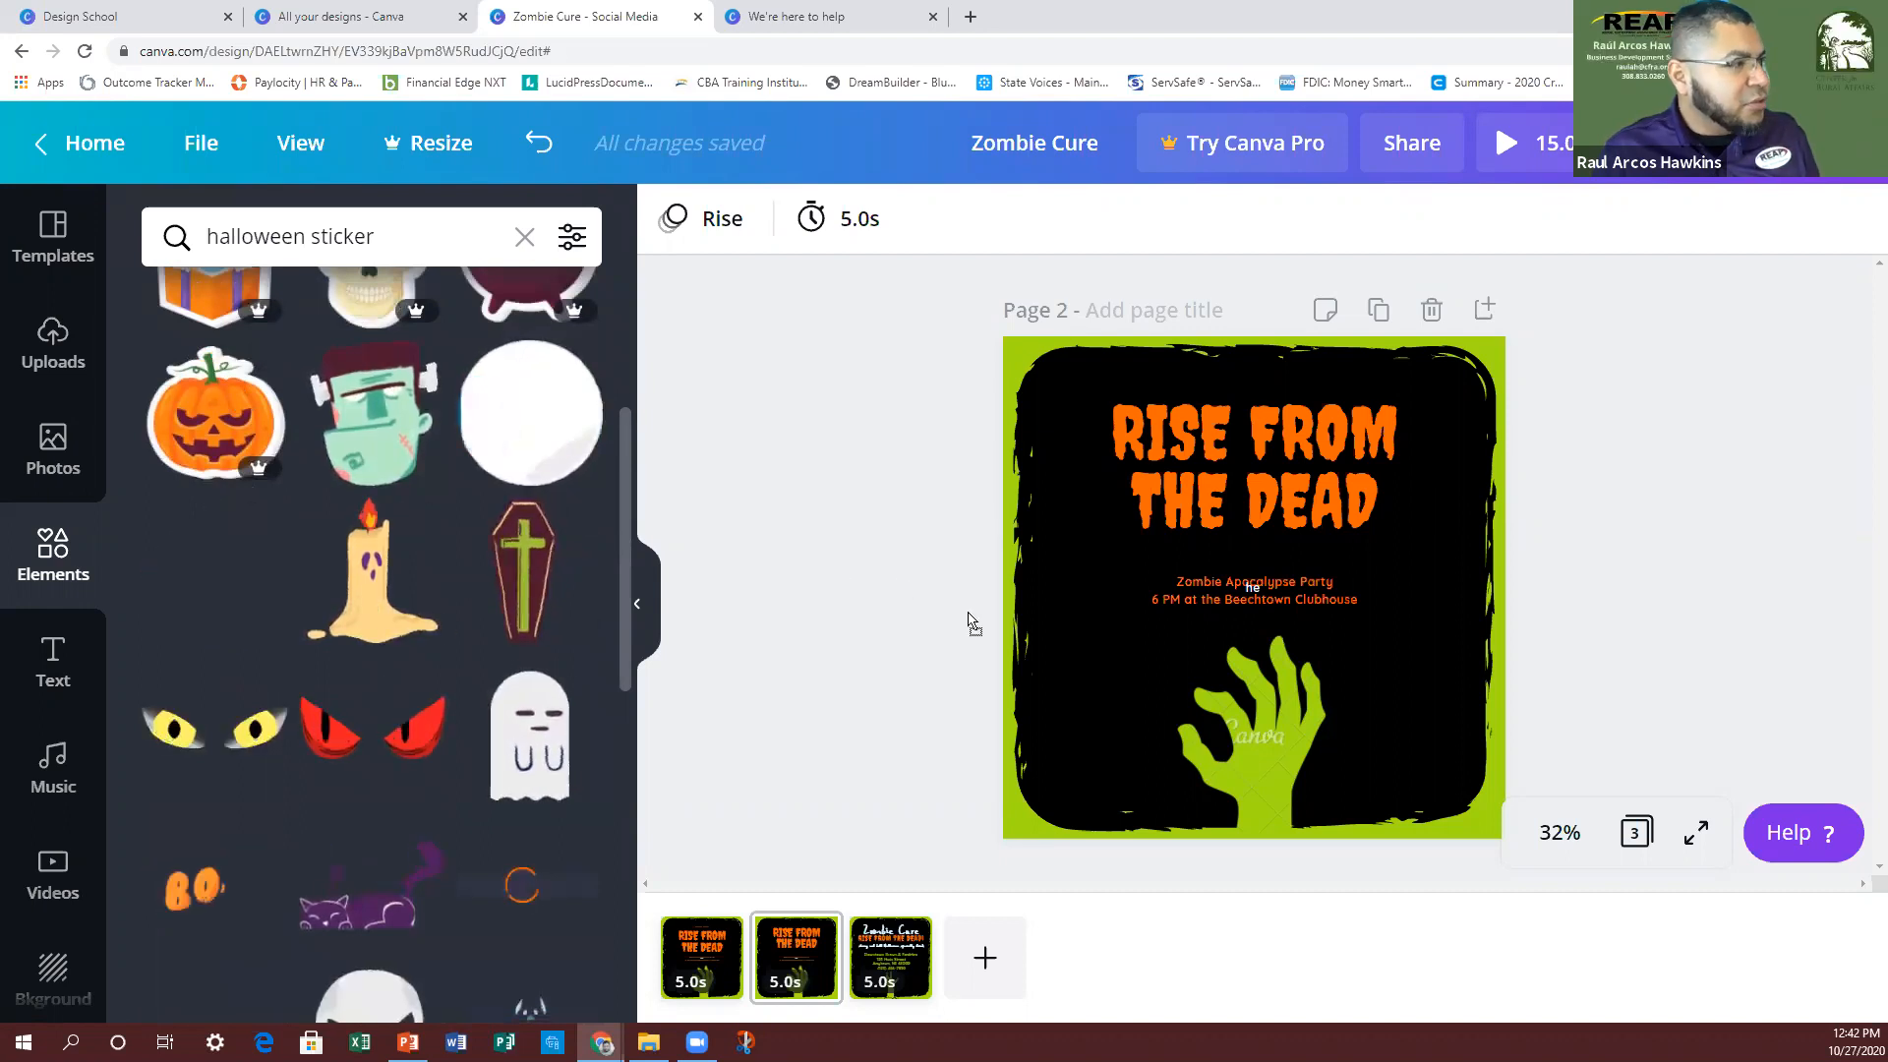
{"action": "left_click_drag", "start_coordinate": [1170, 698], "coordinate": [1175, 700]}
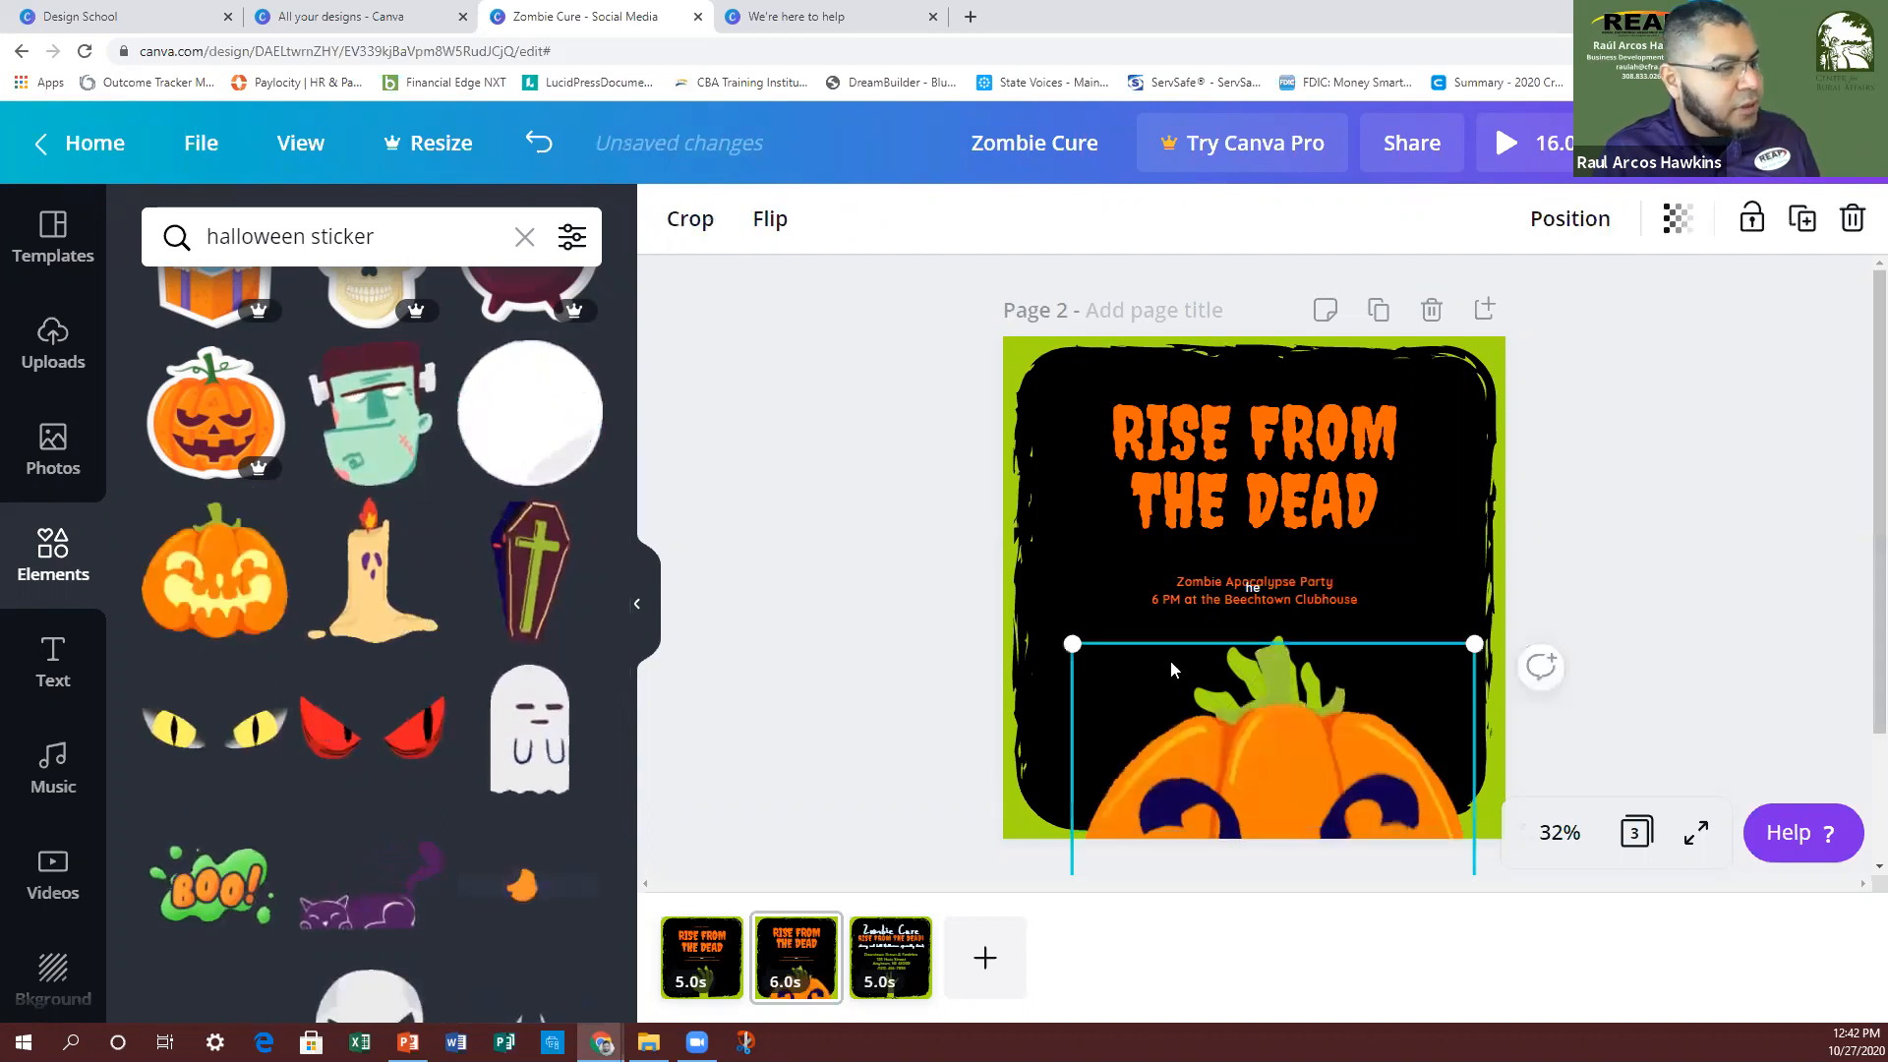
{"action": "left_click_drag", "start_coordinate": [1194, 528], "coordinate": [1254, 404]}
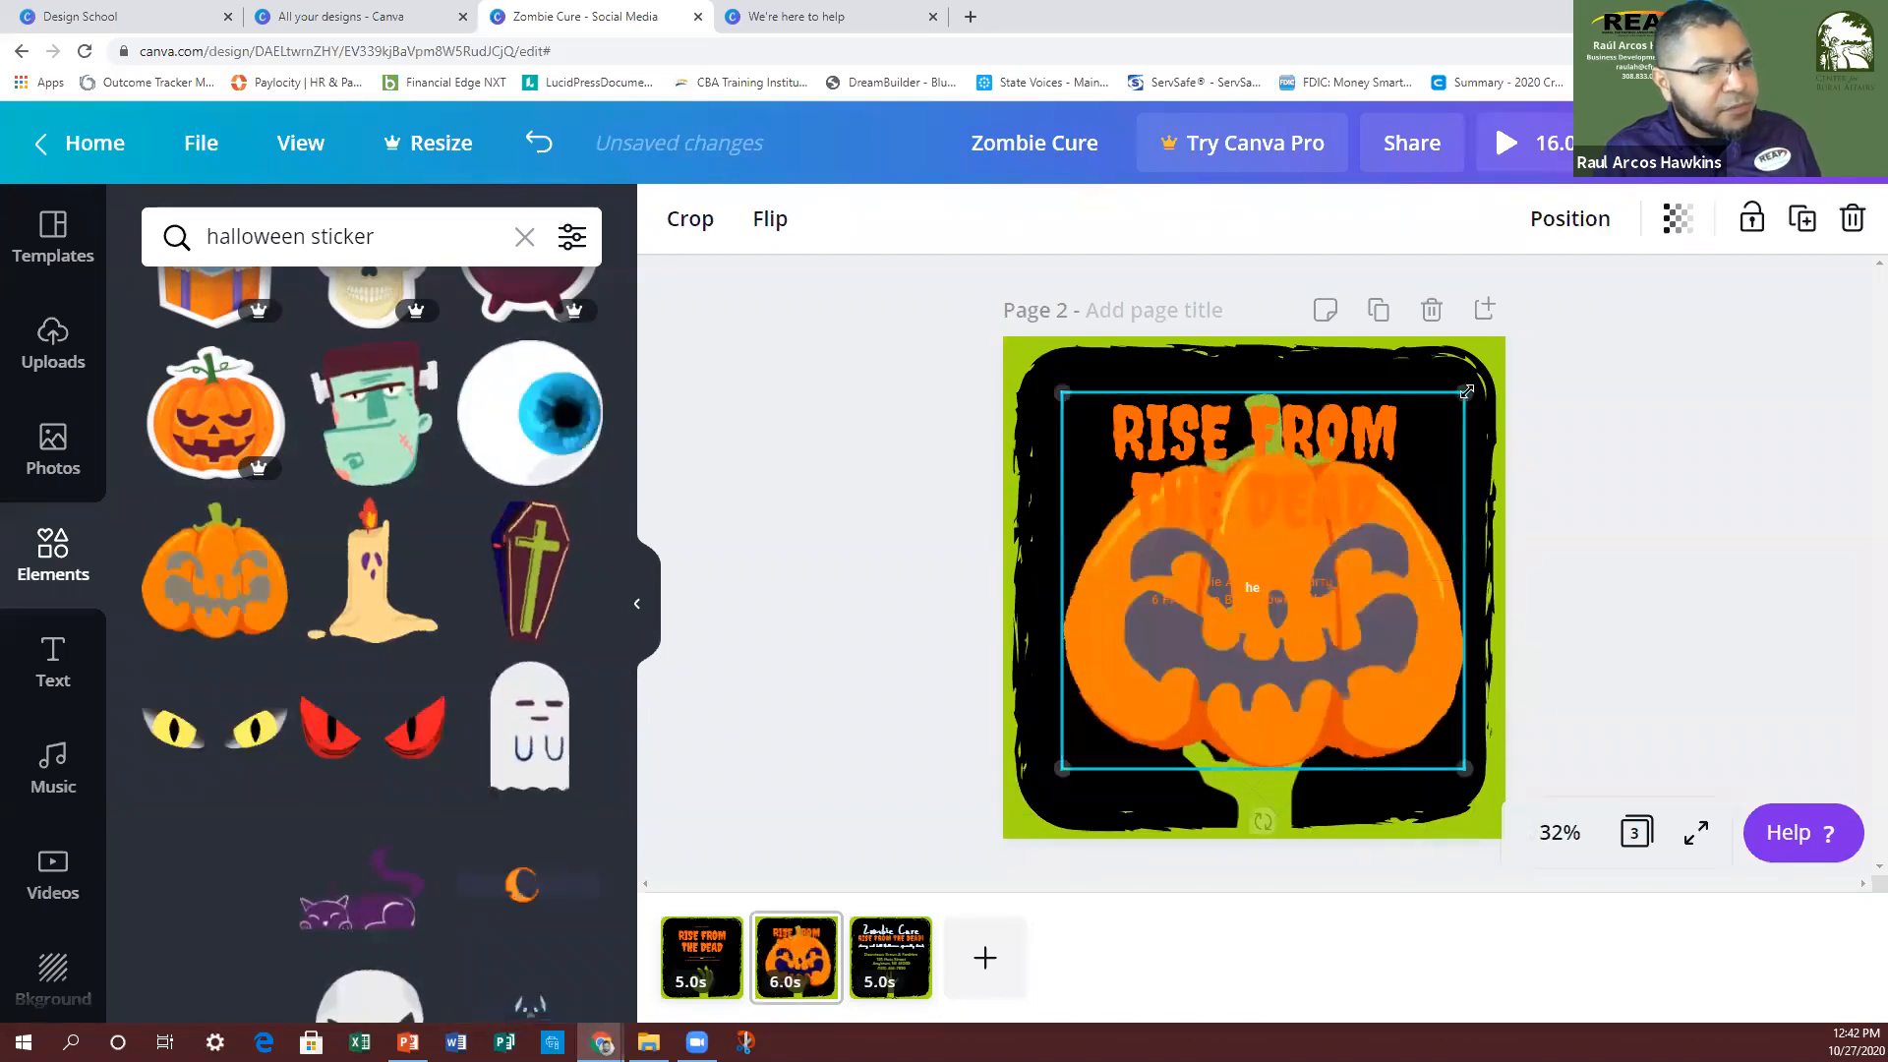
{"action": "left_click_drag", "start_coordinate": [1451, 405], "coordinate": [1187, 659]}
{"action": "left_click_drag", "start_coordinate": [1163, 724], "coordinate": [1109, 677]}
{"action": "left_click", "coordinate": [1687, 689]}
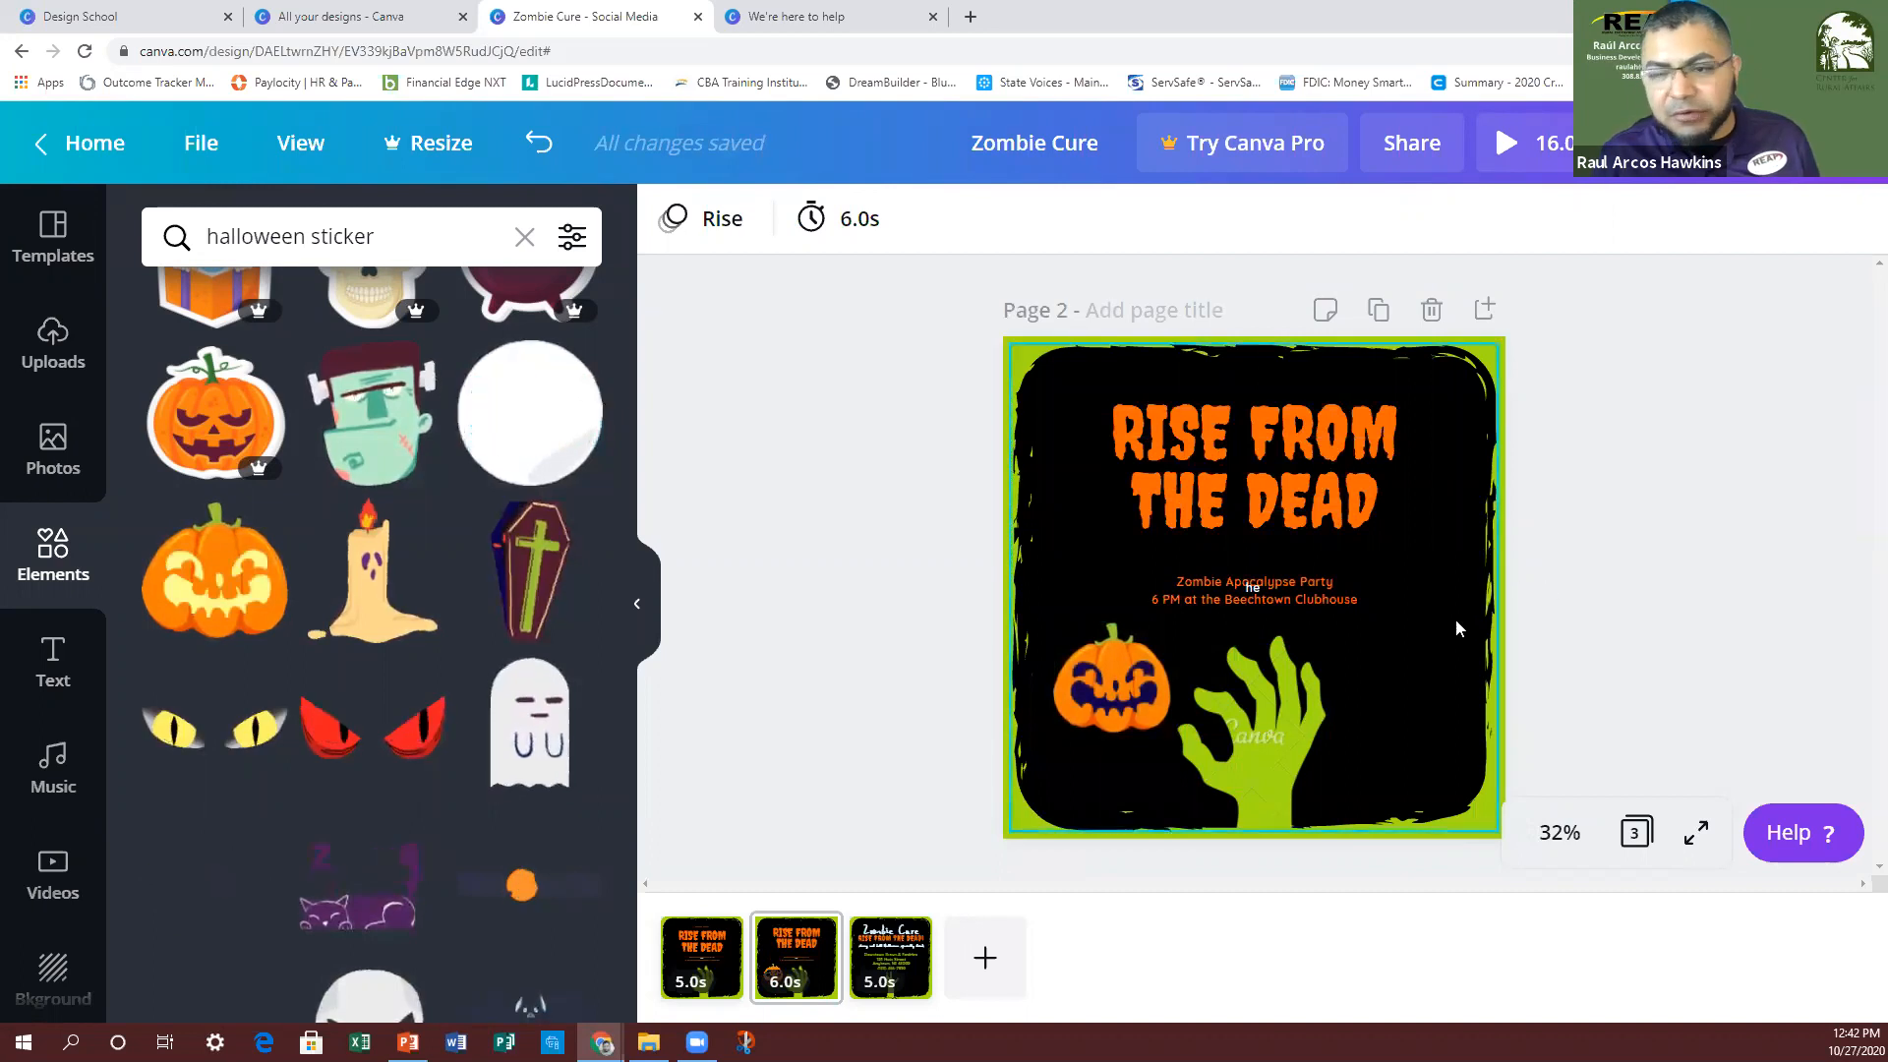
Step: Replace the pumpkin sticker on page 2 with the animated HALLOWEEN text sticker, shrunk and placed just above and left of the zombie hand
{"action": "left_click", "coordinate": [1126, 700]}
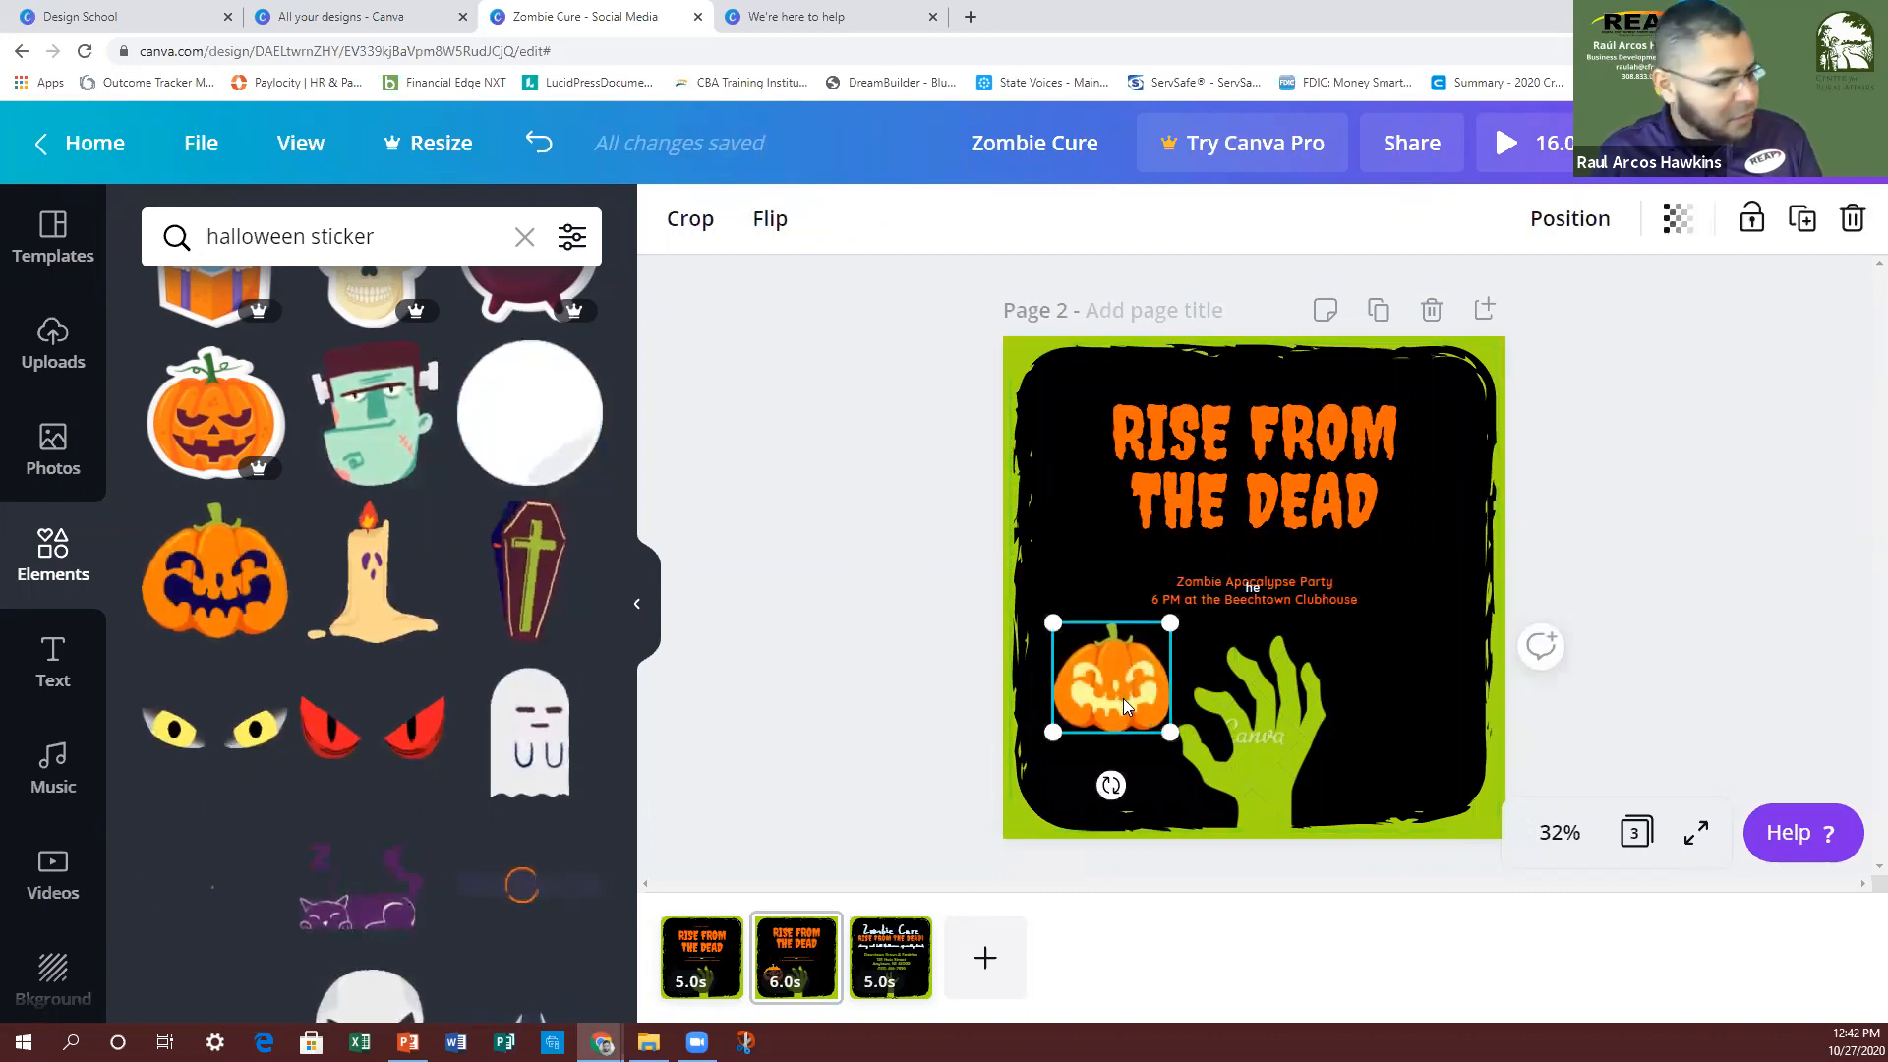
{"action": "key", "text": "Delete"}
{"action": "left_click_drag", "start_coordinate": [530, 875], "coordinate": [1259, 580]}
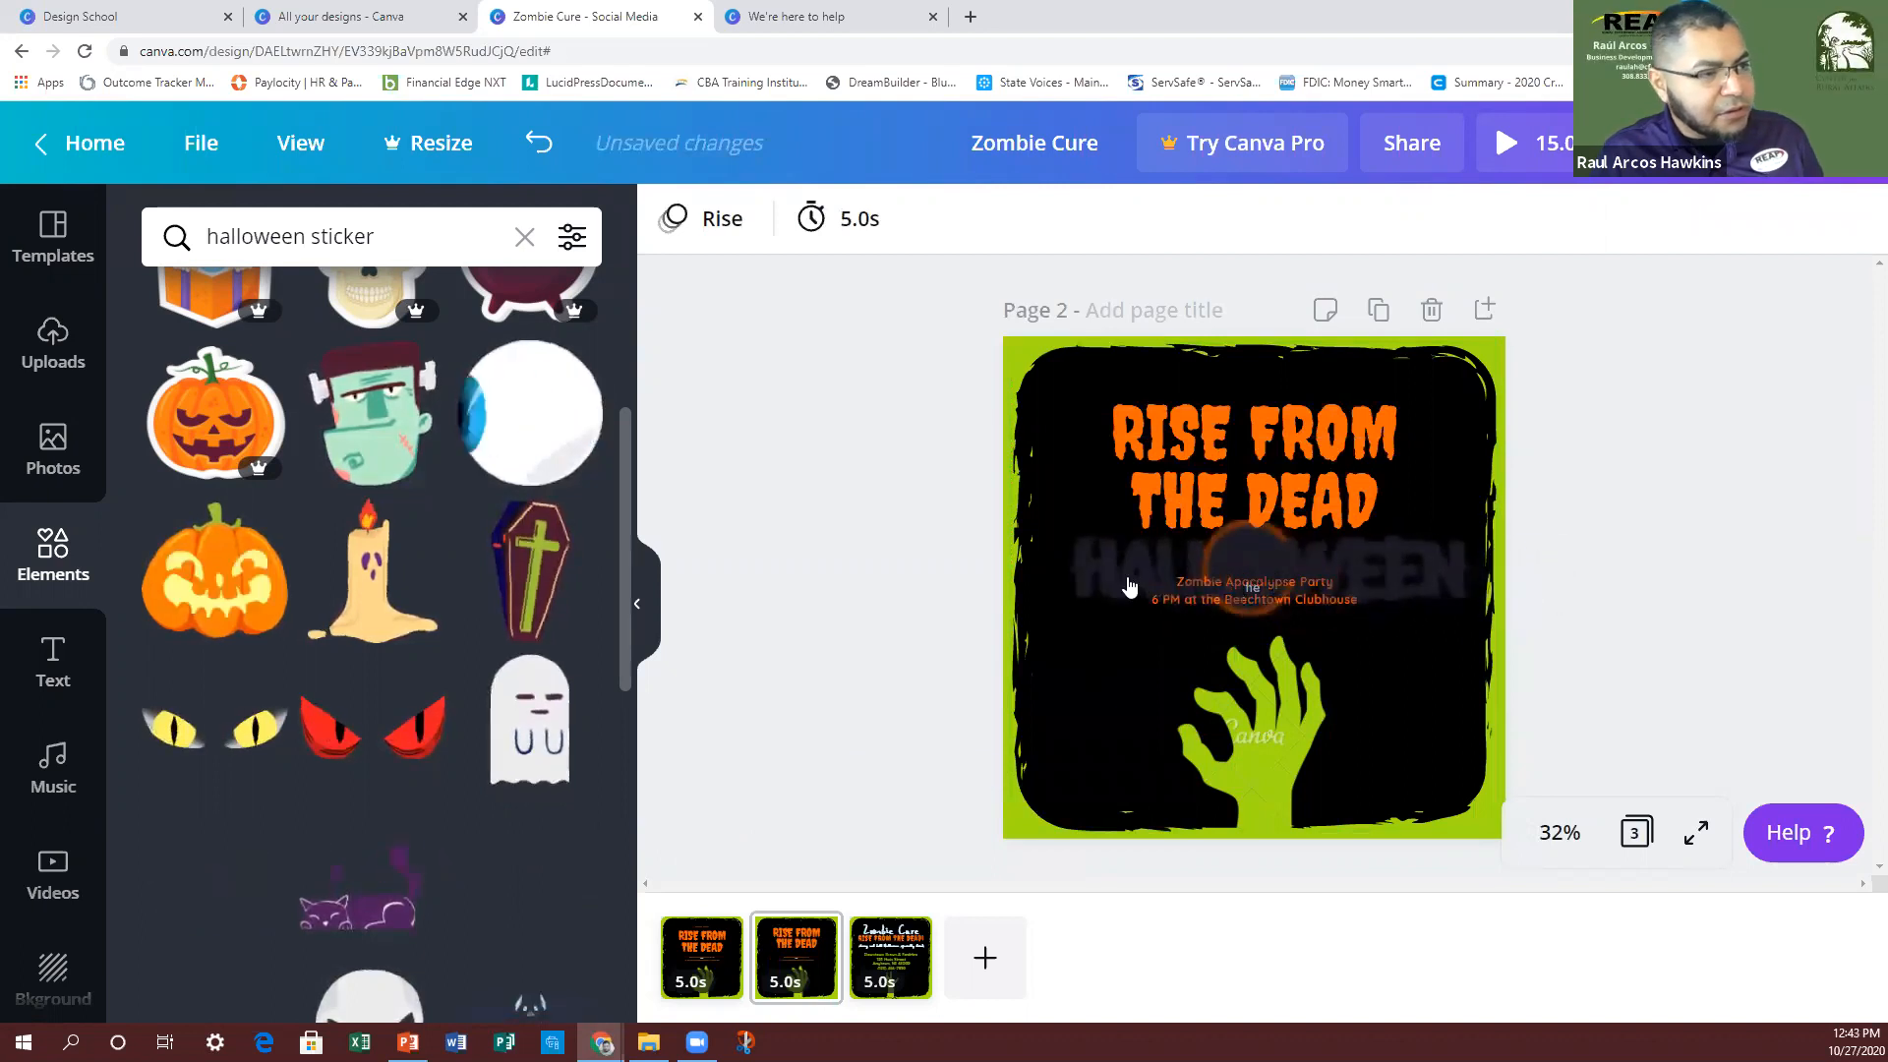
{"action": "left_click_drag", "start_coordinate": [1475, 617], "coordinate": [1259, 551]}
{"action": "left_click_drag", "start_coordinate": [1071, 573], "coordinate": [1167, 640]}
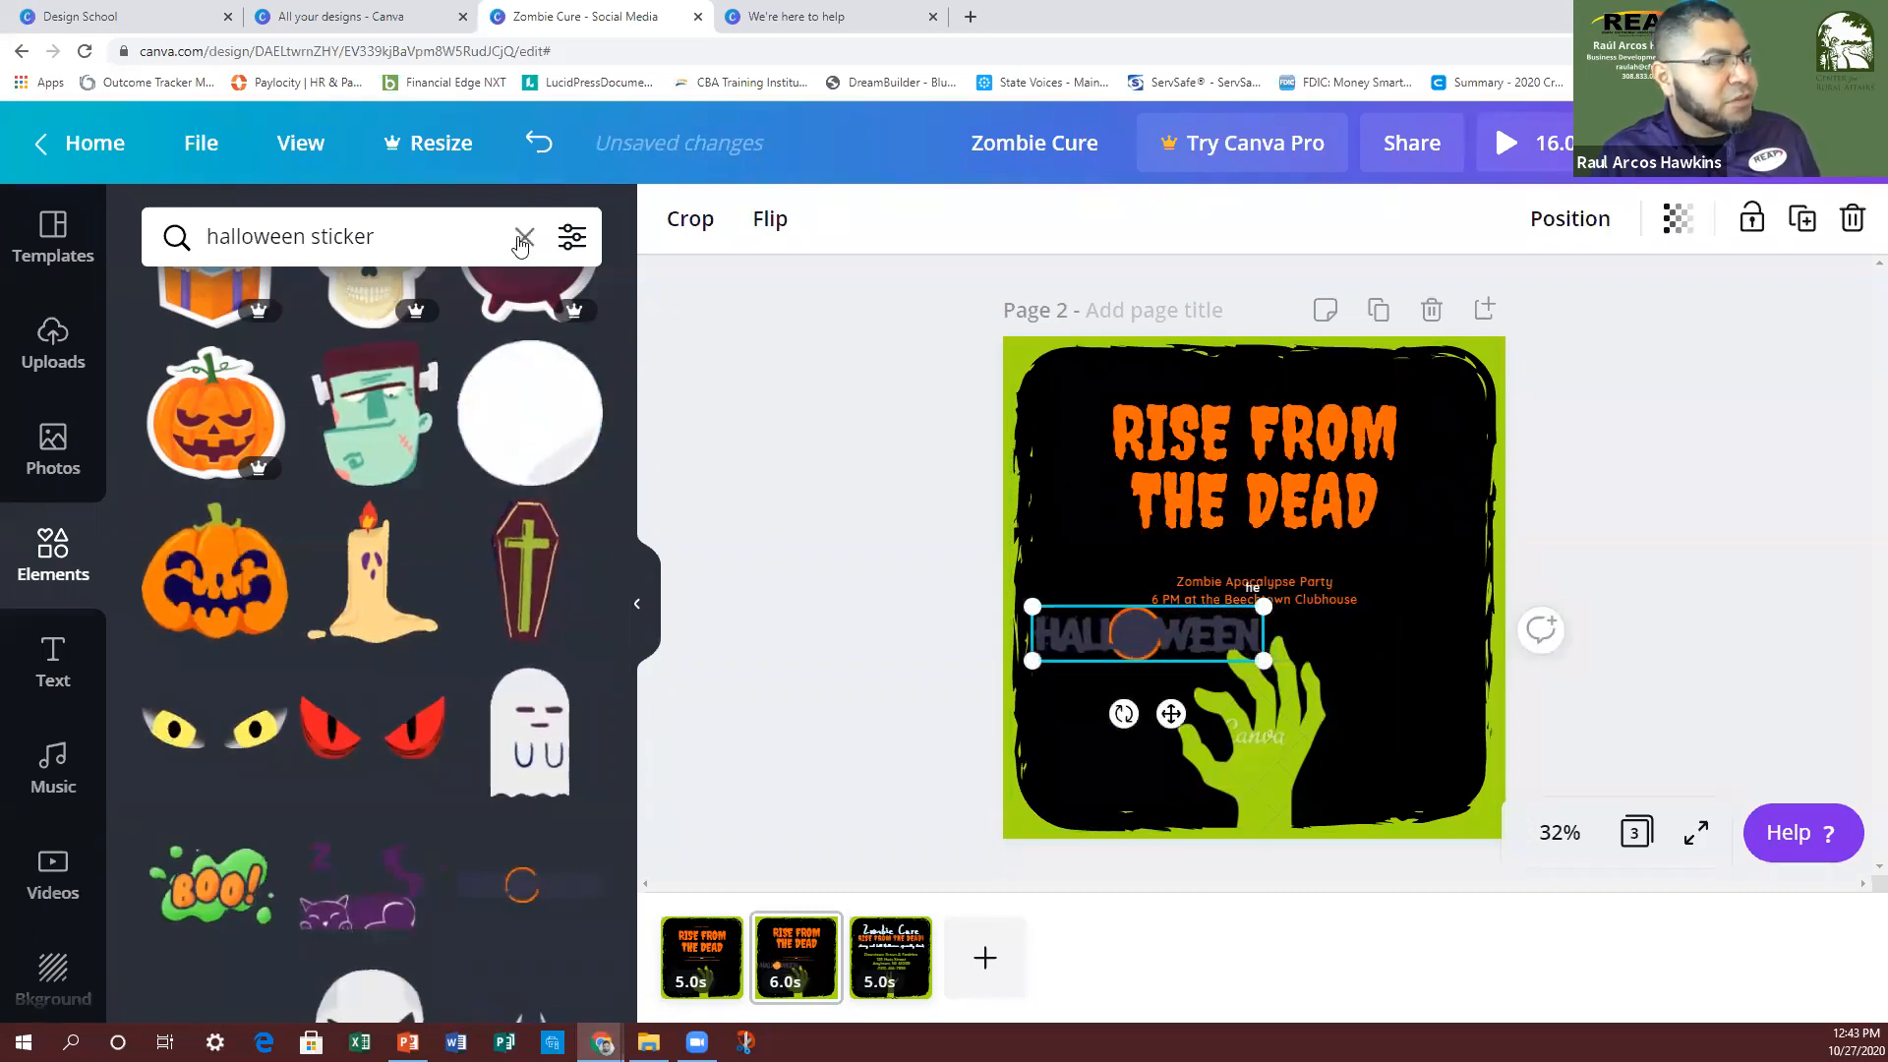
Step: Clear the sticker search, try the HALLOWEEN sticker above the page 2 title, and remove it from the page
{"action": "left_click", "coordinate": [523, 239]}
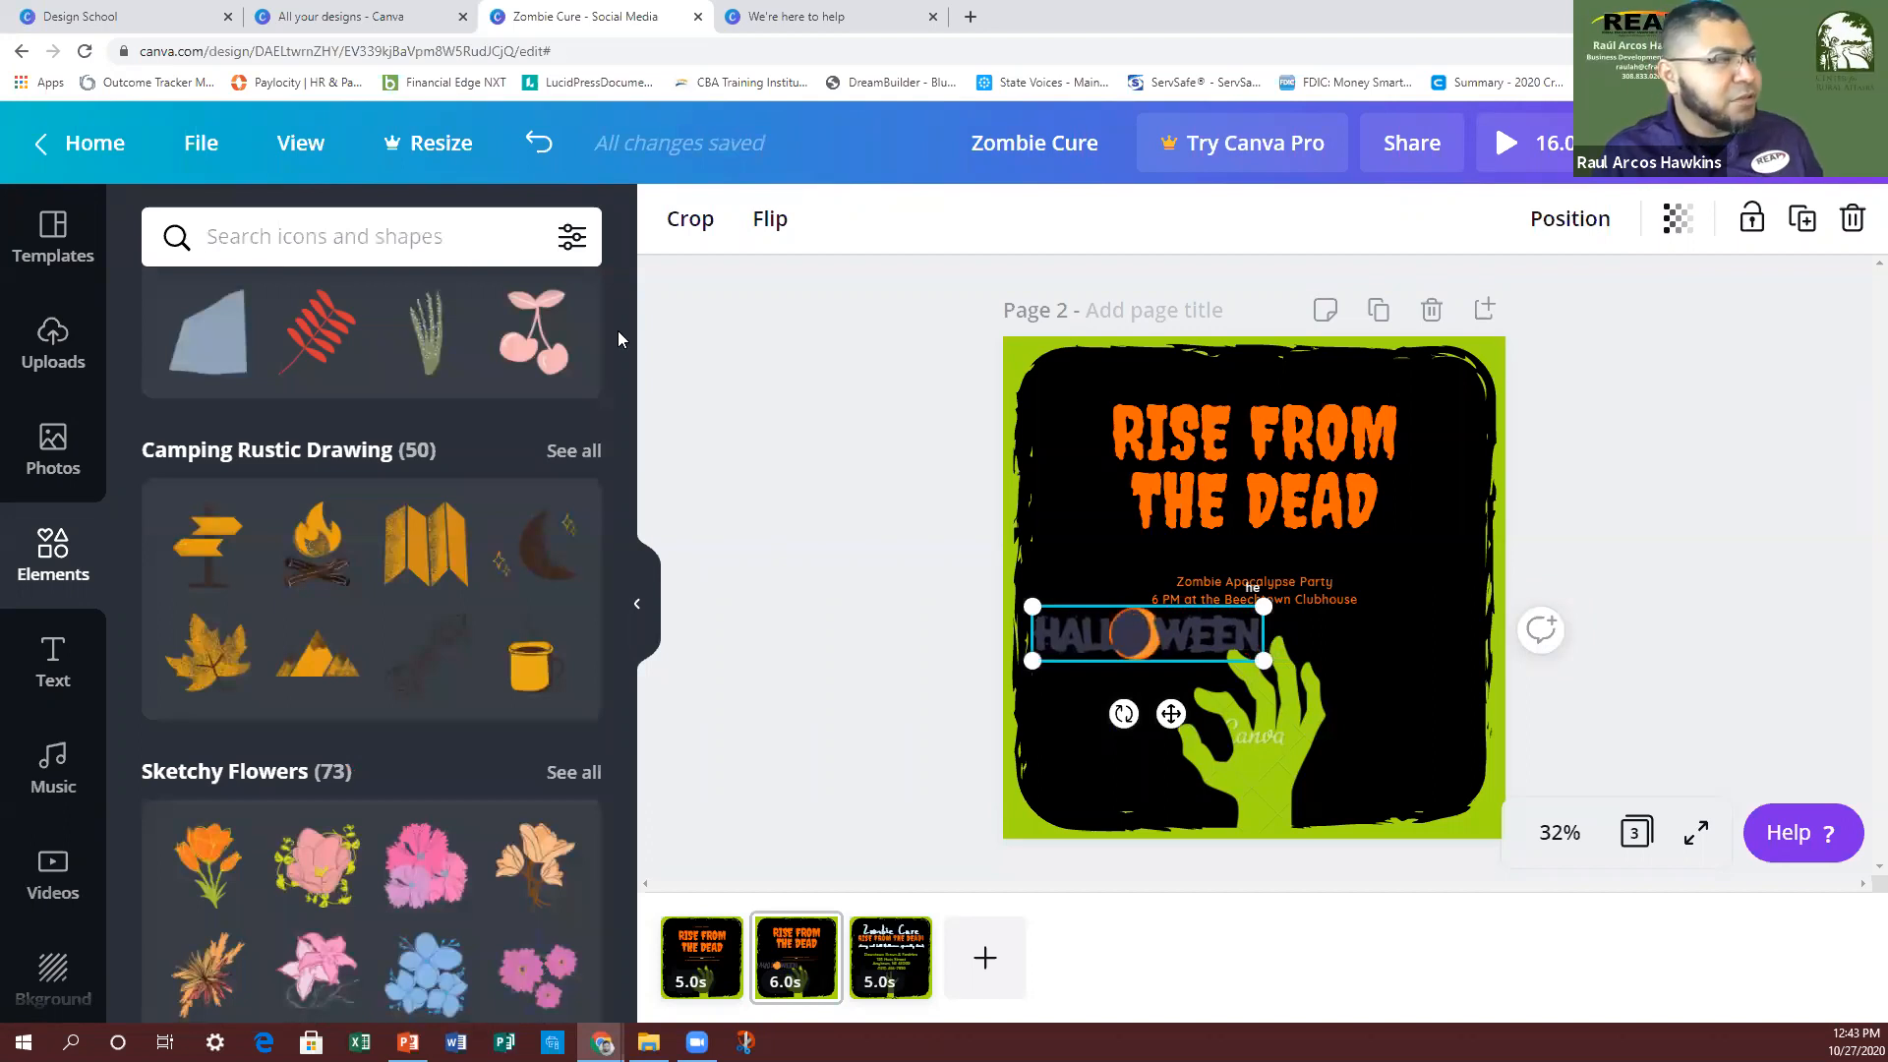
{"action": "left_click_drag", "start_coordinate": [1211, 632], "coordinate": [1281, 402]}
{"action": "left_click_drag", "start_coordinate": [1246, 400], "coordinate": [1250, 396]}
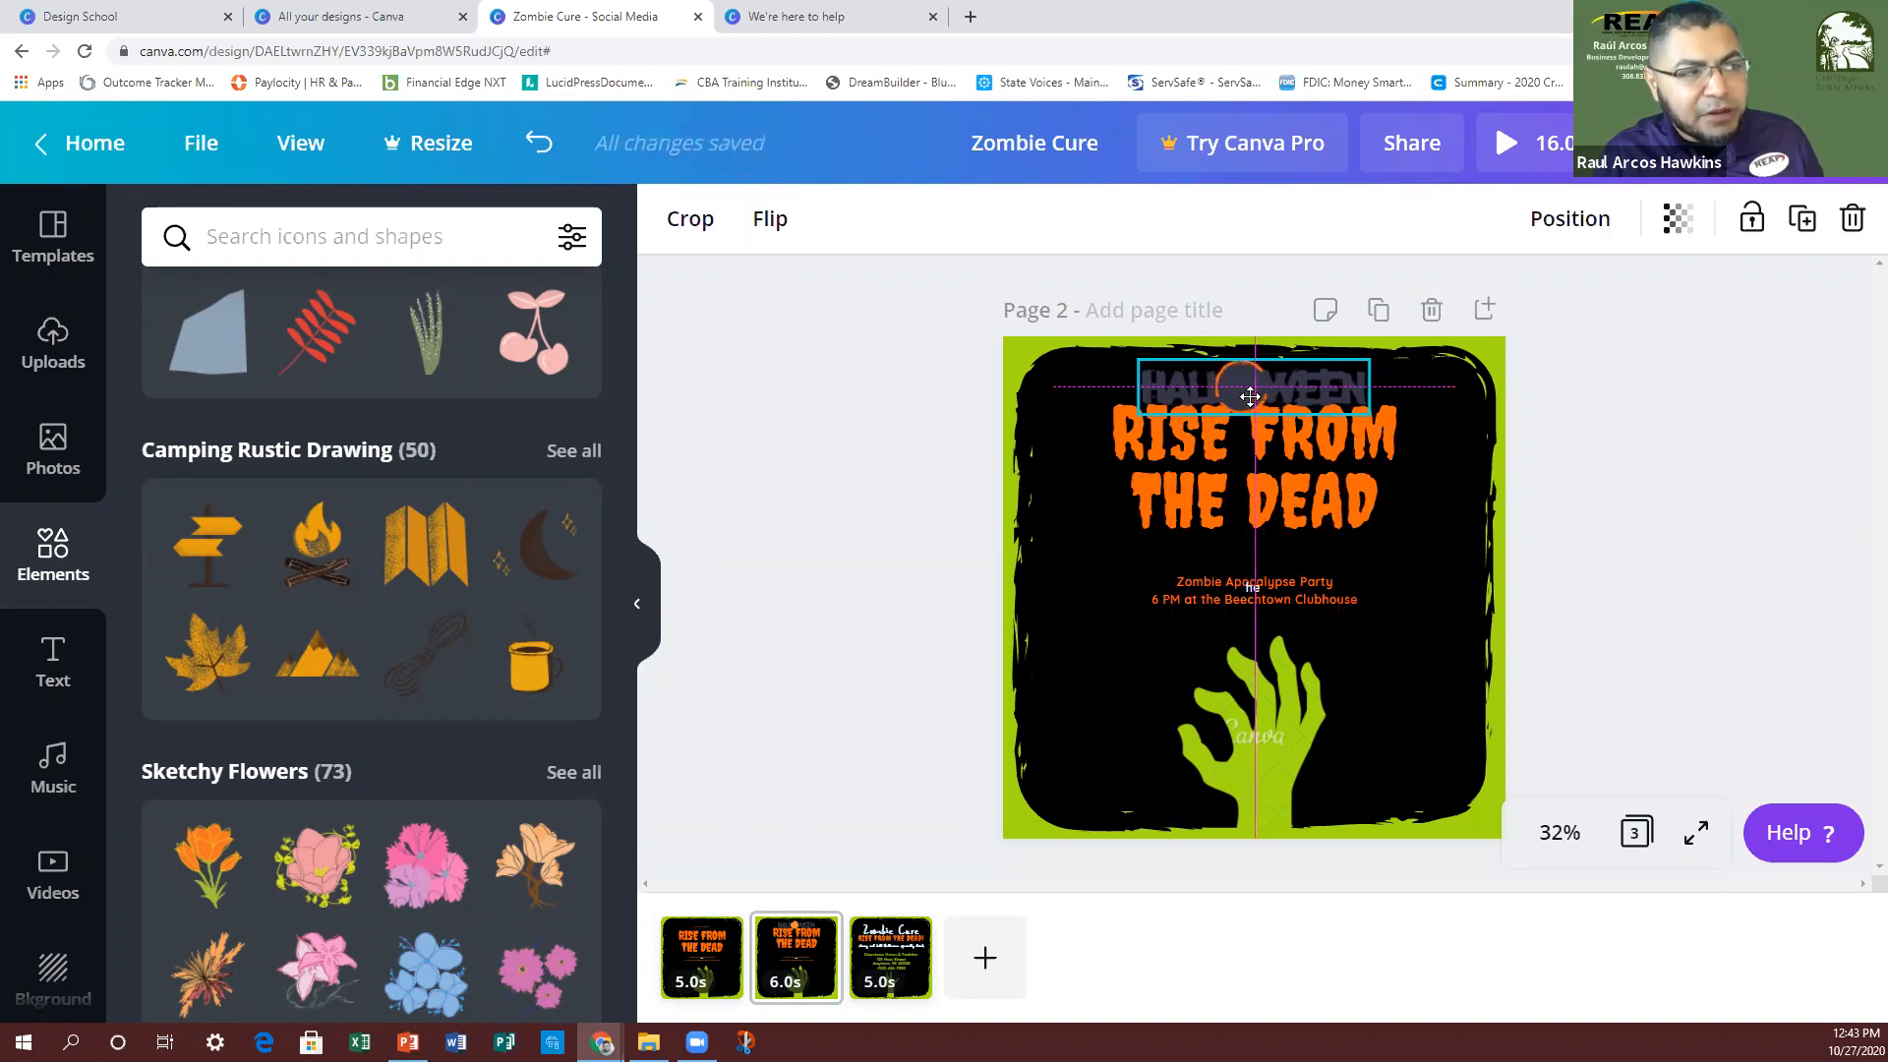
{"action": "left_click_drag", "start_coordinate": [1250, 396], "coordinate": [241, 403]}
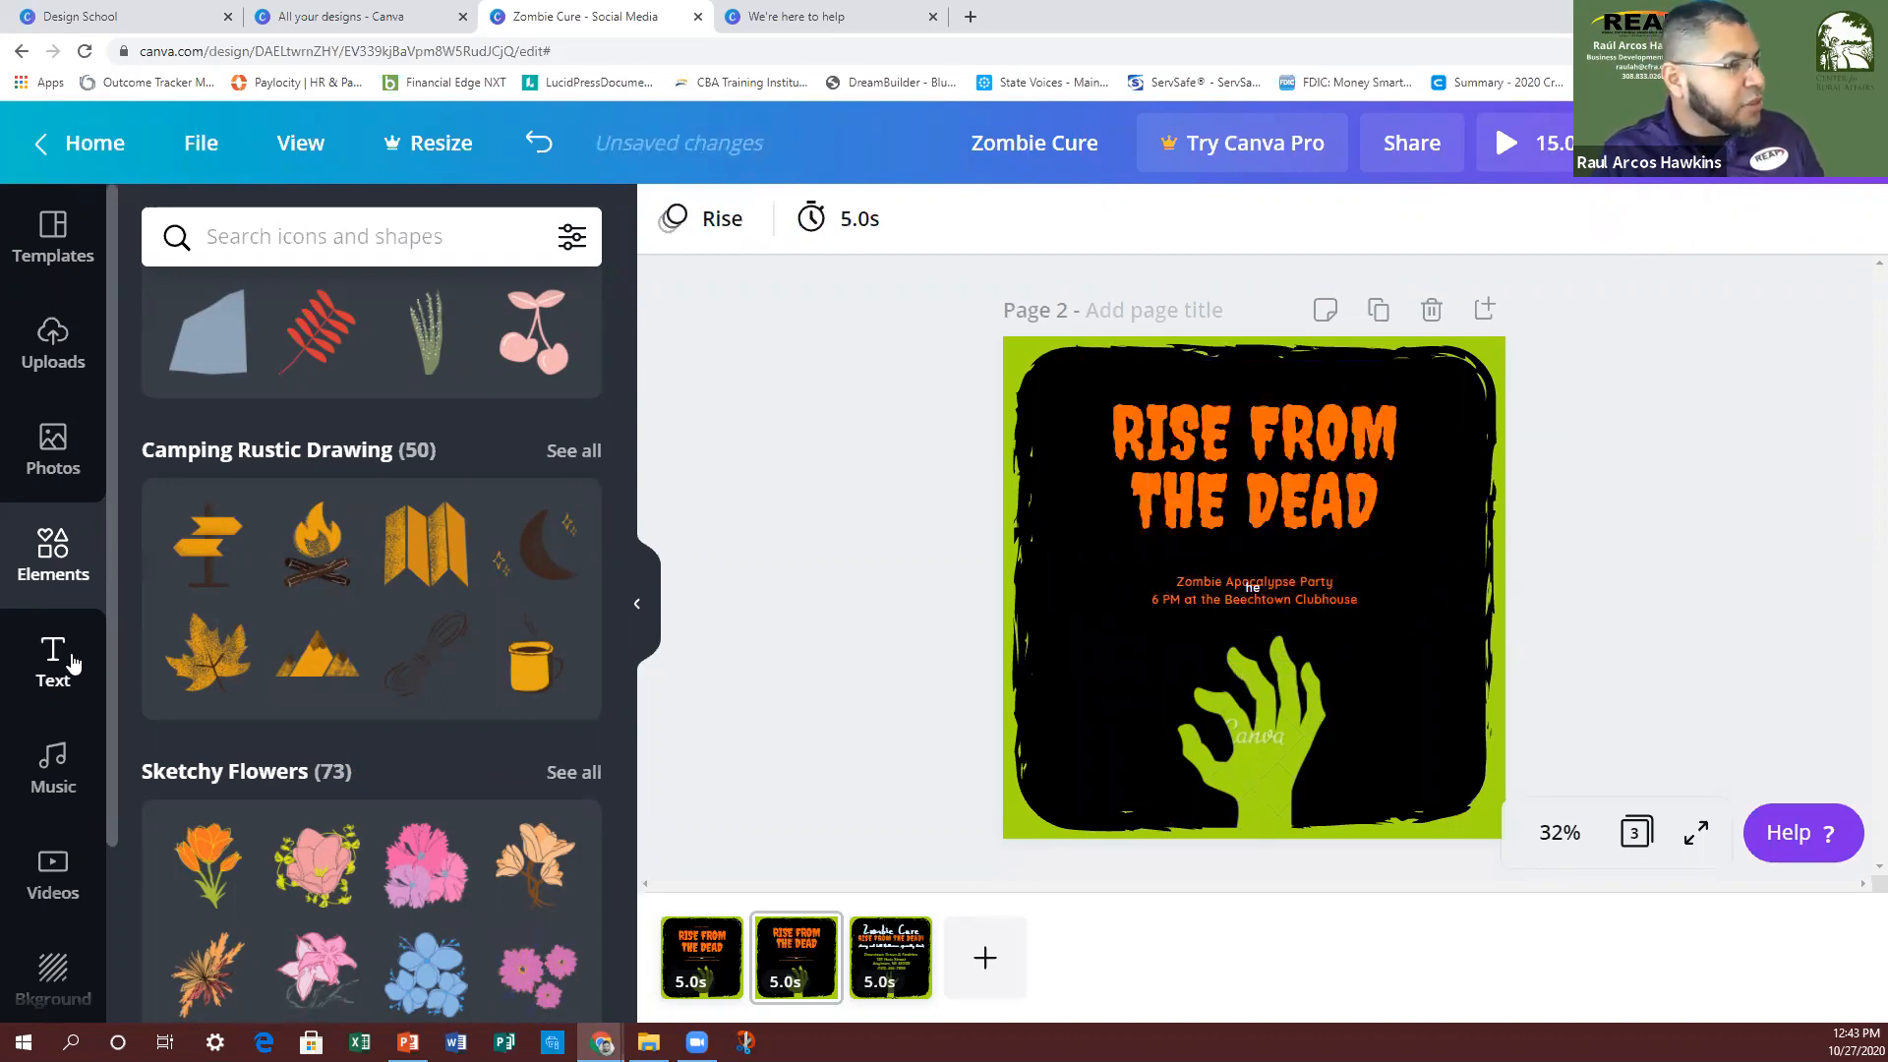
Step: Add a default heading text box to page 2 from the text options
{"action": "left_click", "coordinate": [73, 664]}
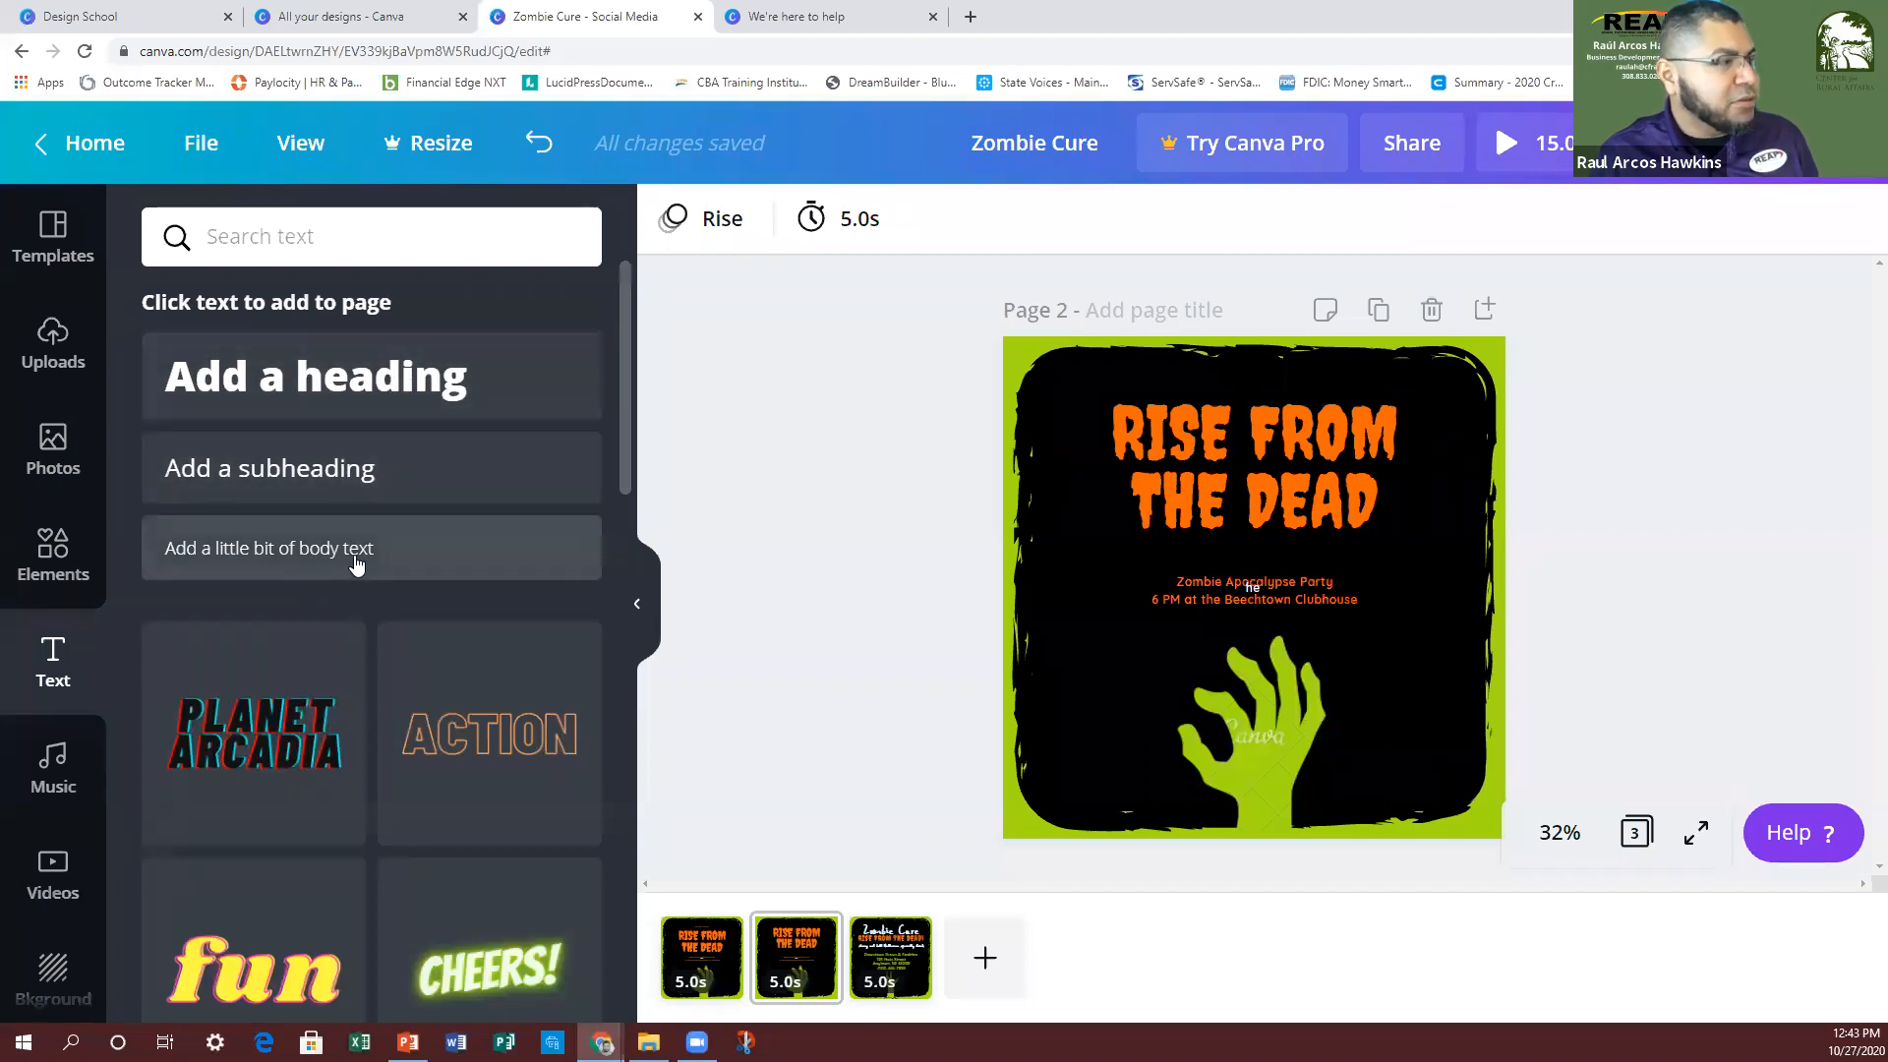
{"action": "left_click", "coordinate": [301, 235]}
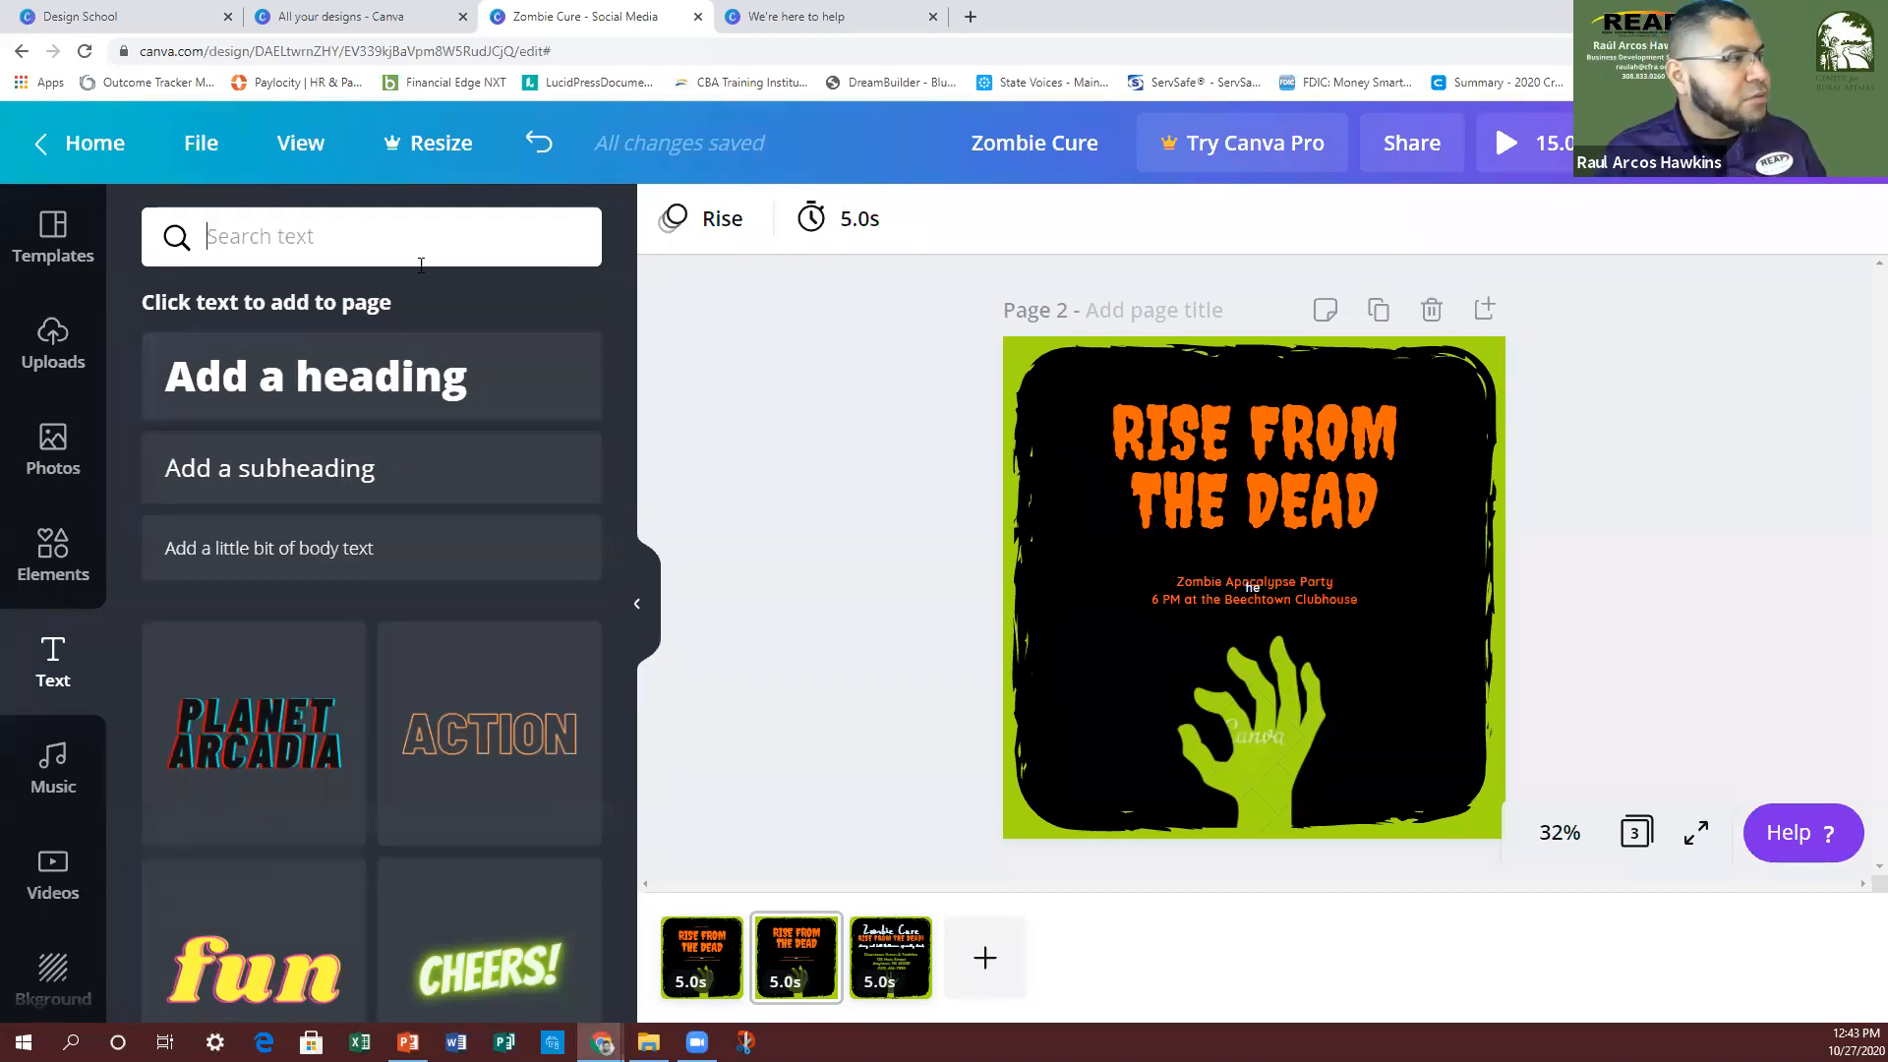
{"action": "left_click", "coordinate": [329, 388]}
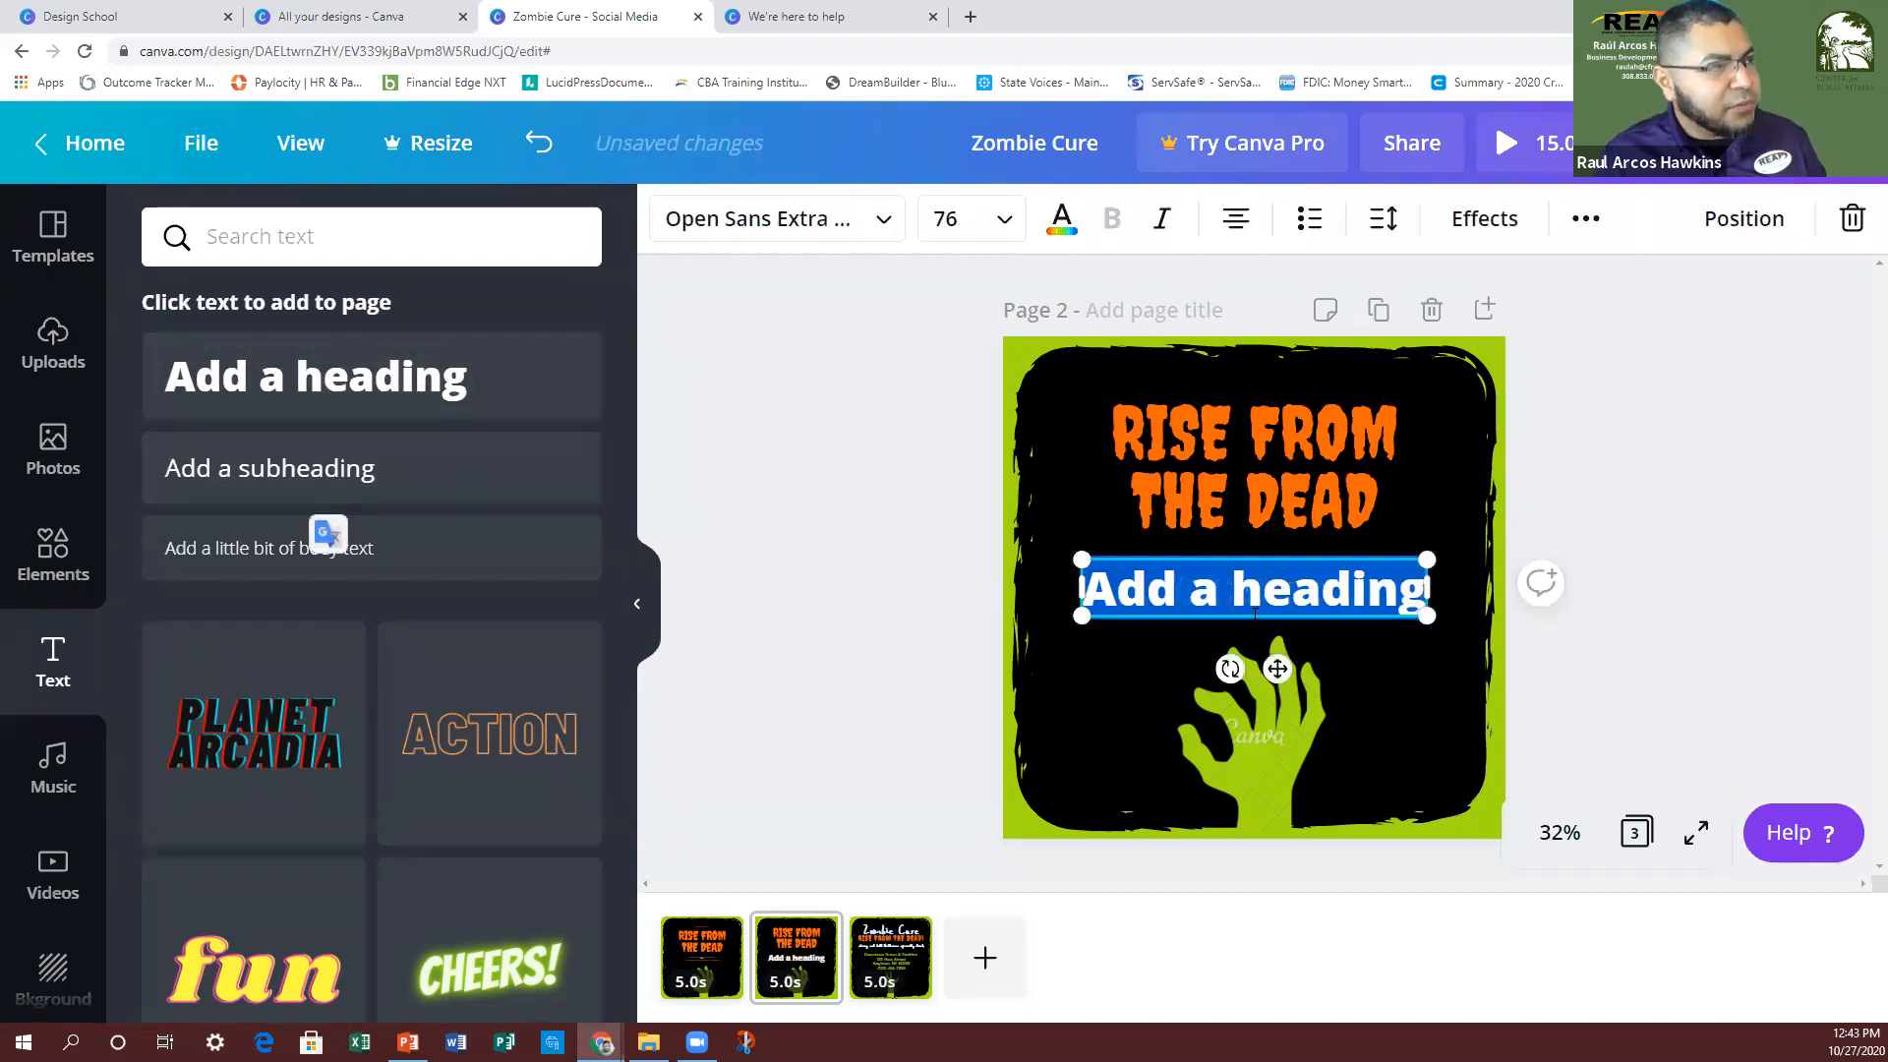
Step: Browse the fonts available for the new heading on page 2
{"action": "left_click", "coordinate": [872, 220]}
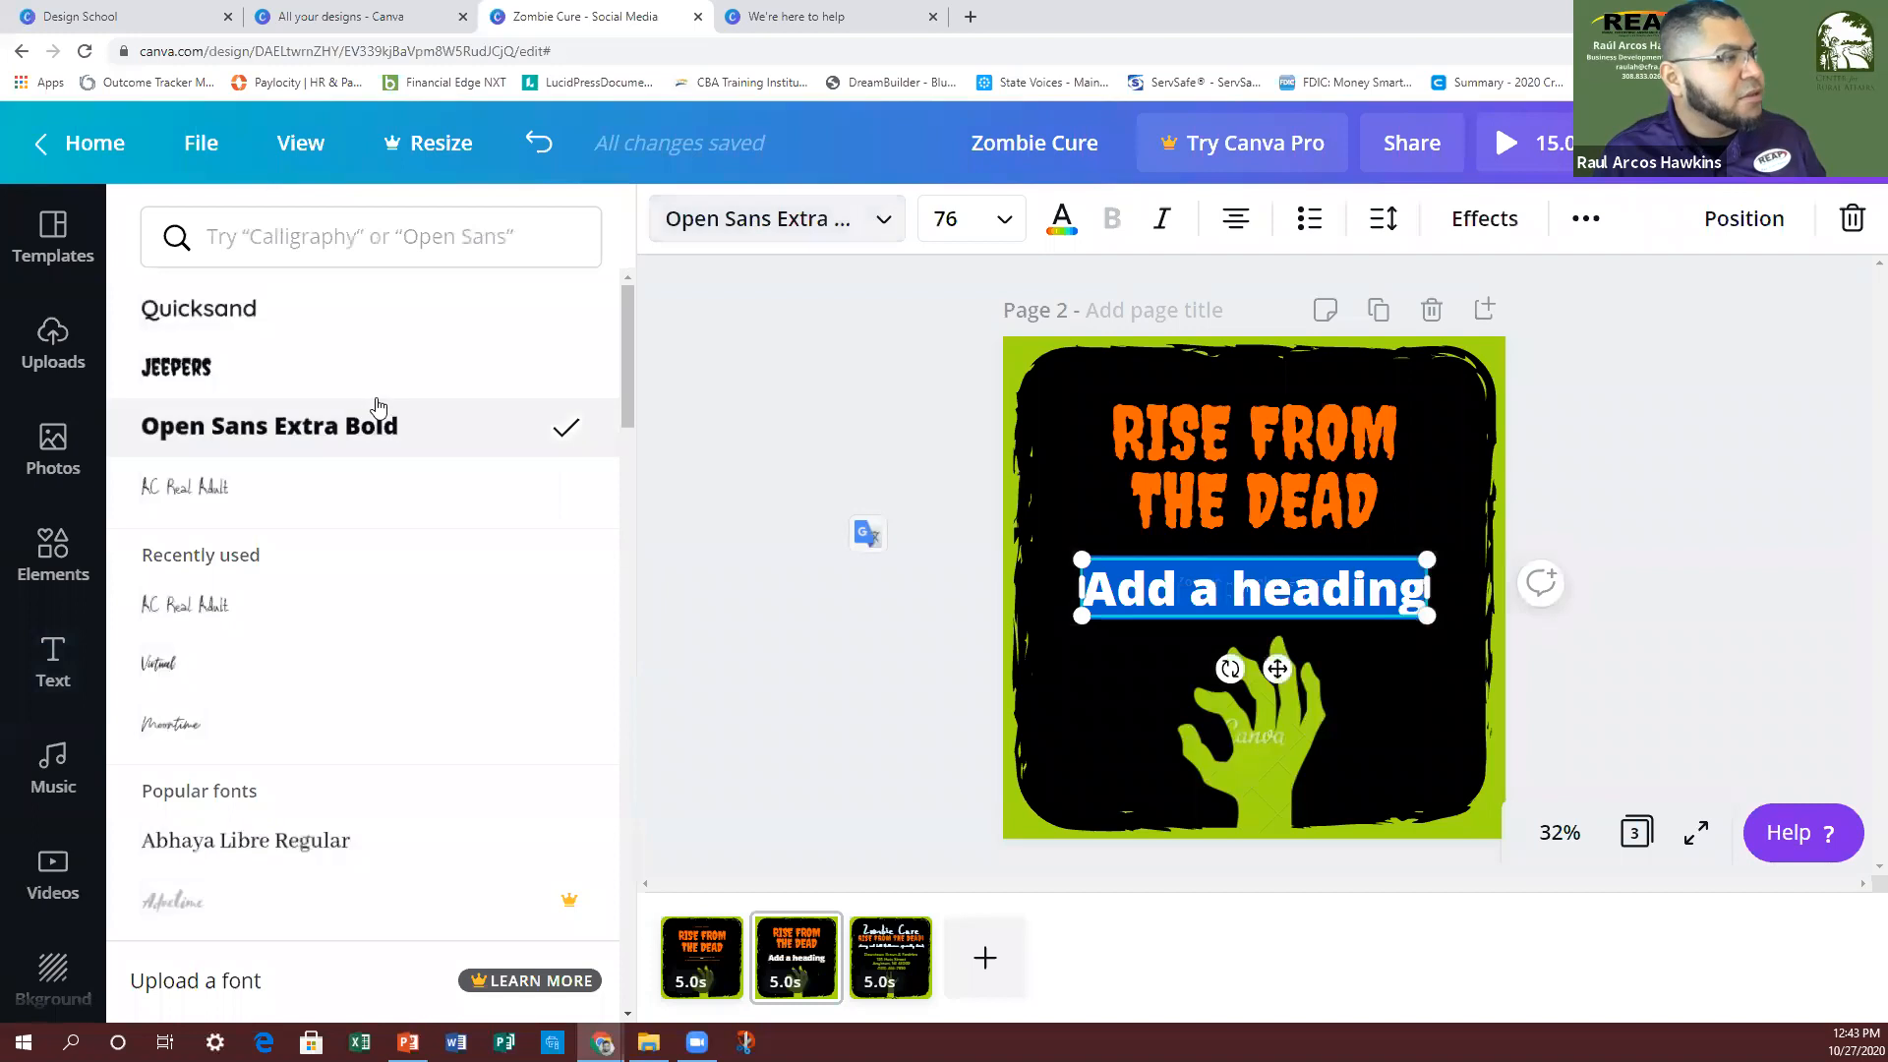
{"action": "scroll", "coordinate": [383, 577], "scroll_direction": "down", "scroll_amount": 5}
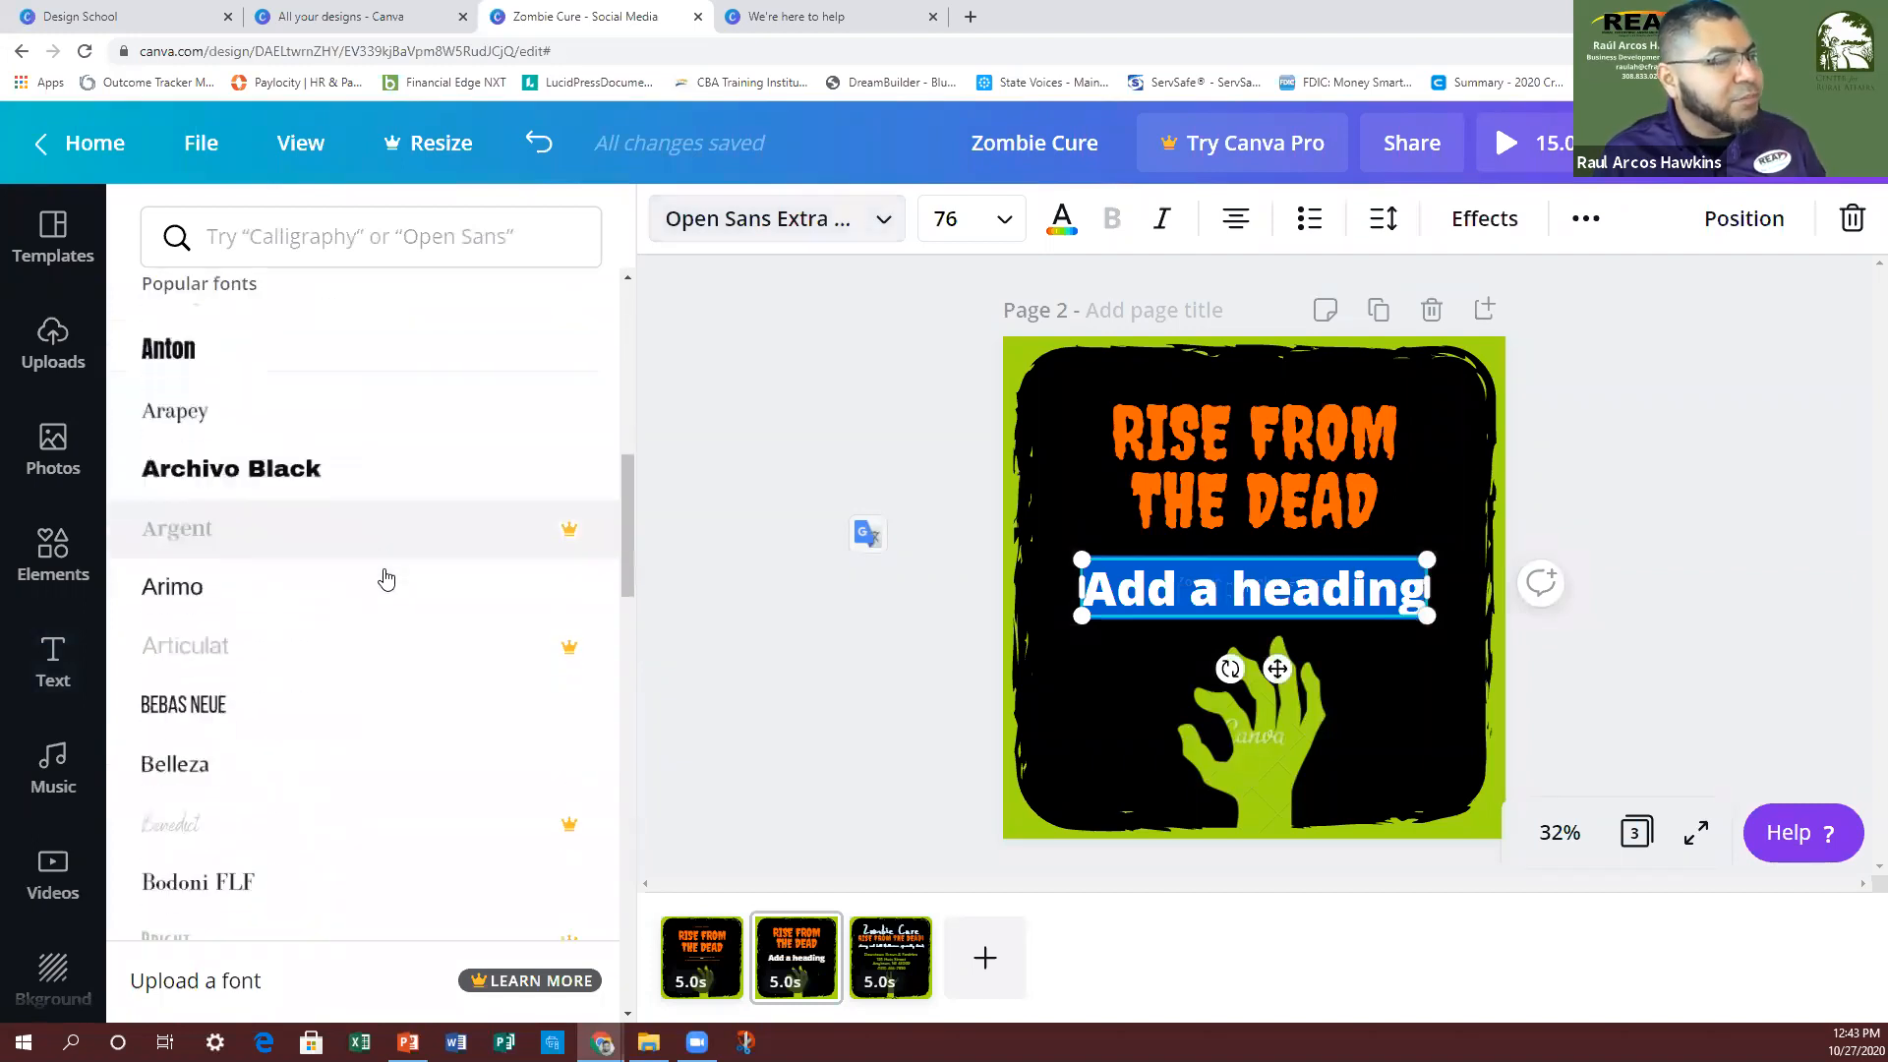
{"action": "scroll", "coordinate": [384, 580], "scroll_direction": "down", "scroll_amount": 6}
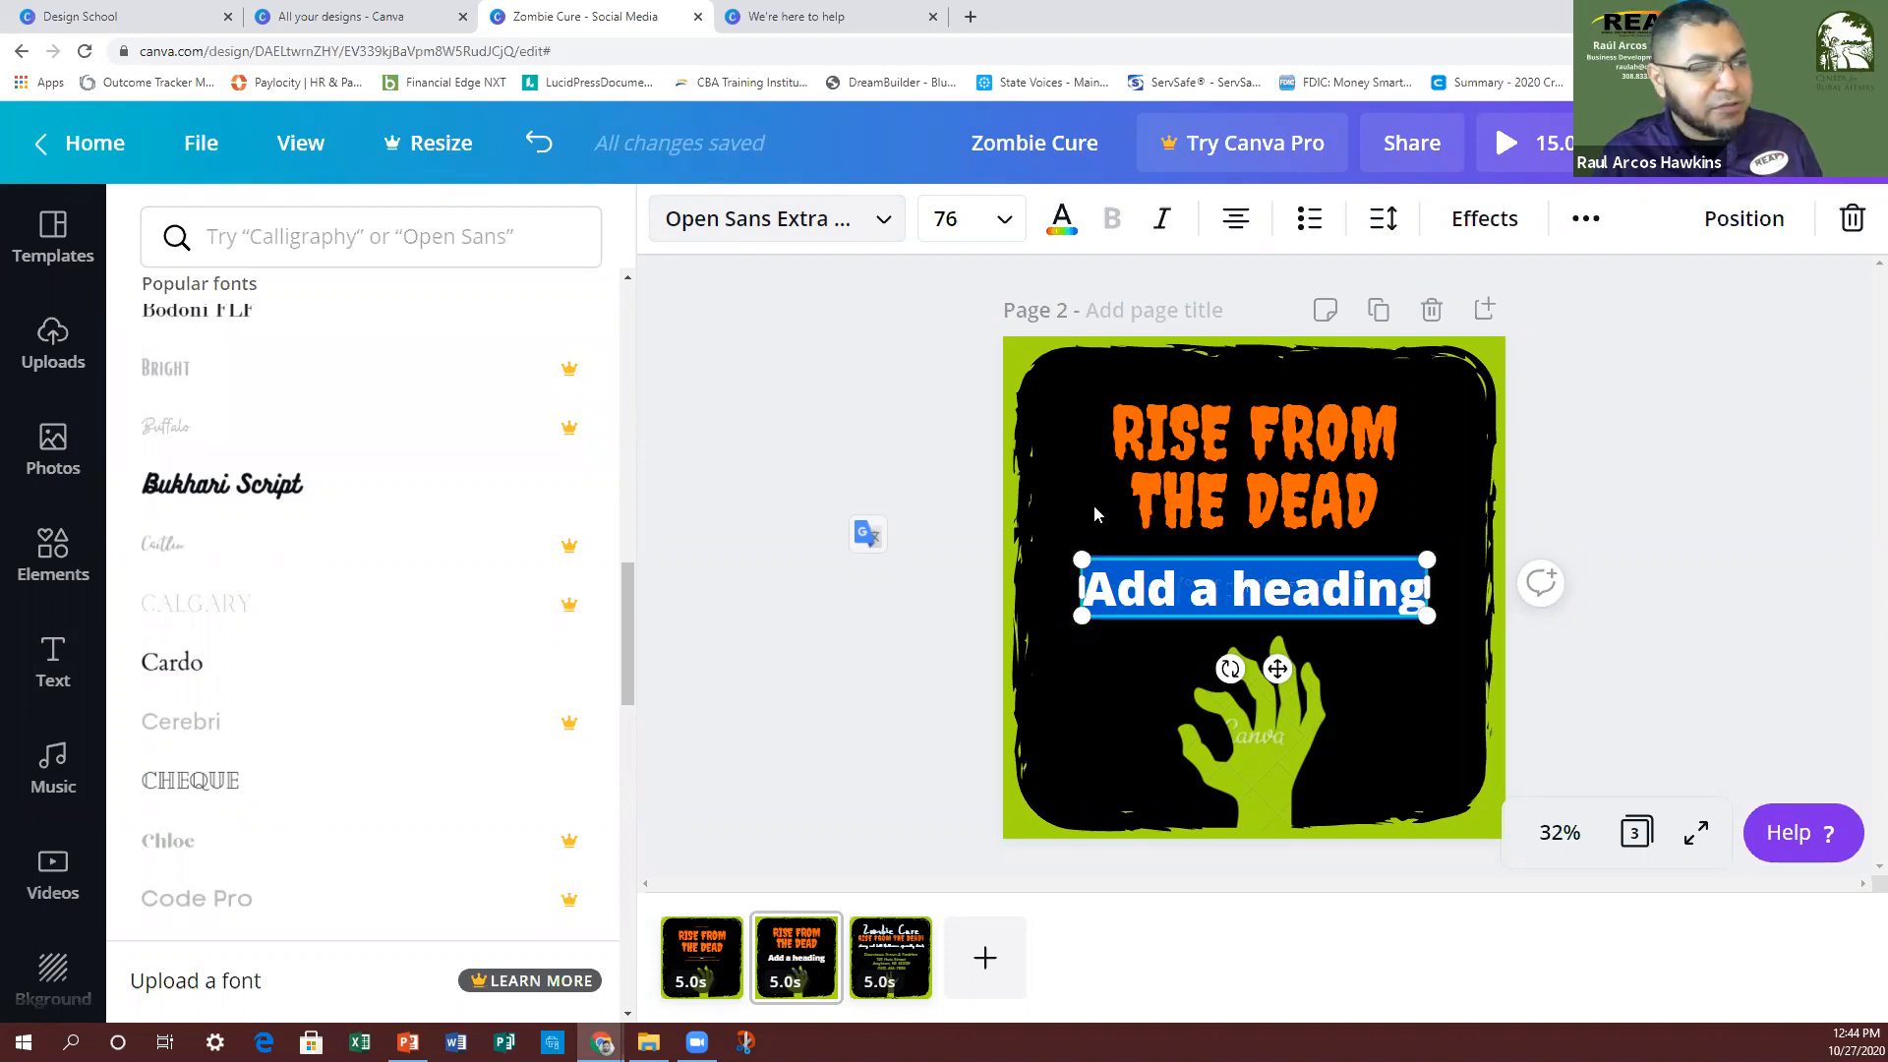
{"action": "left_click", "coordinate": [1216, 590]}
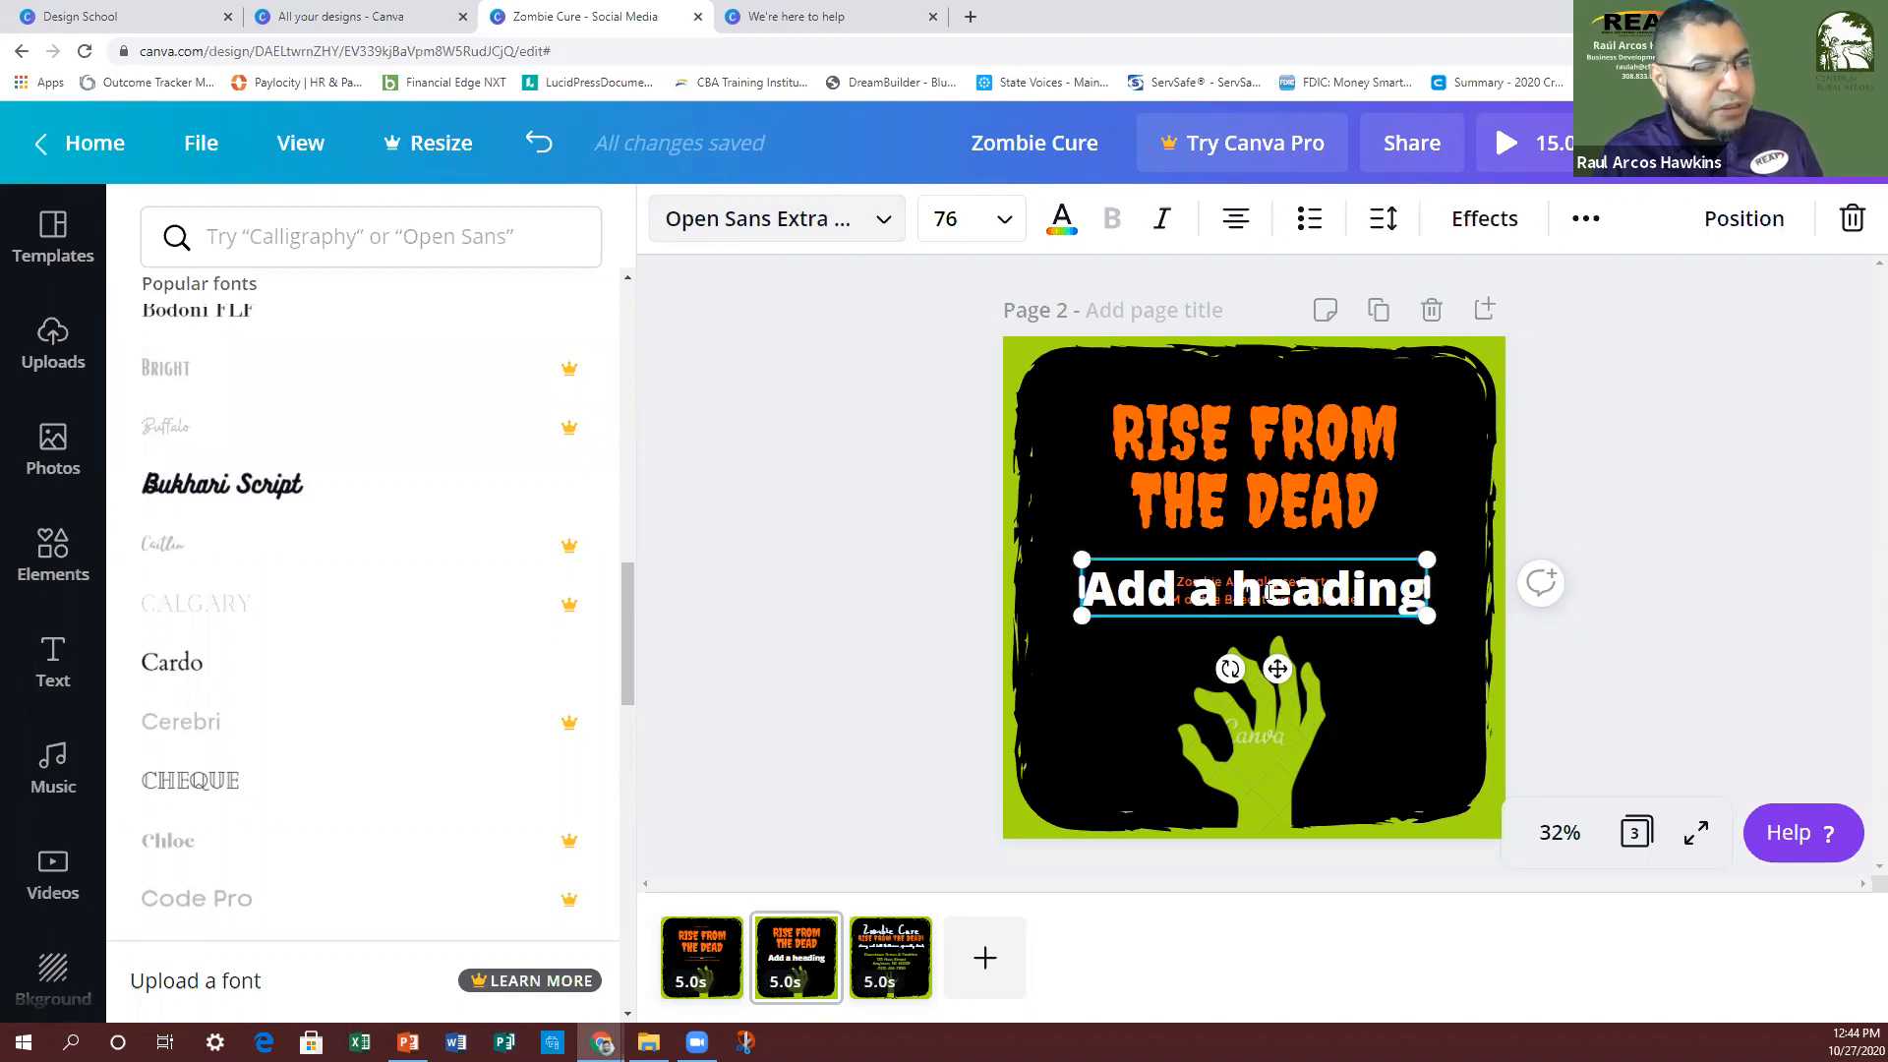
Step: Set the font of the new "Add a heading" text on page 2 to Bukhari Script
{"action": "triple_click", "coordinate": [1269, 591]}
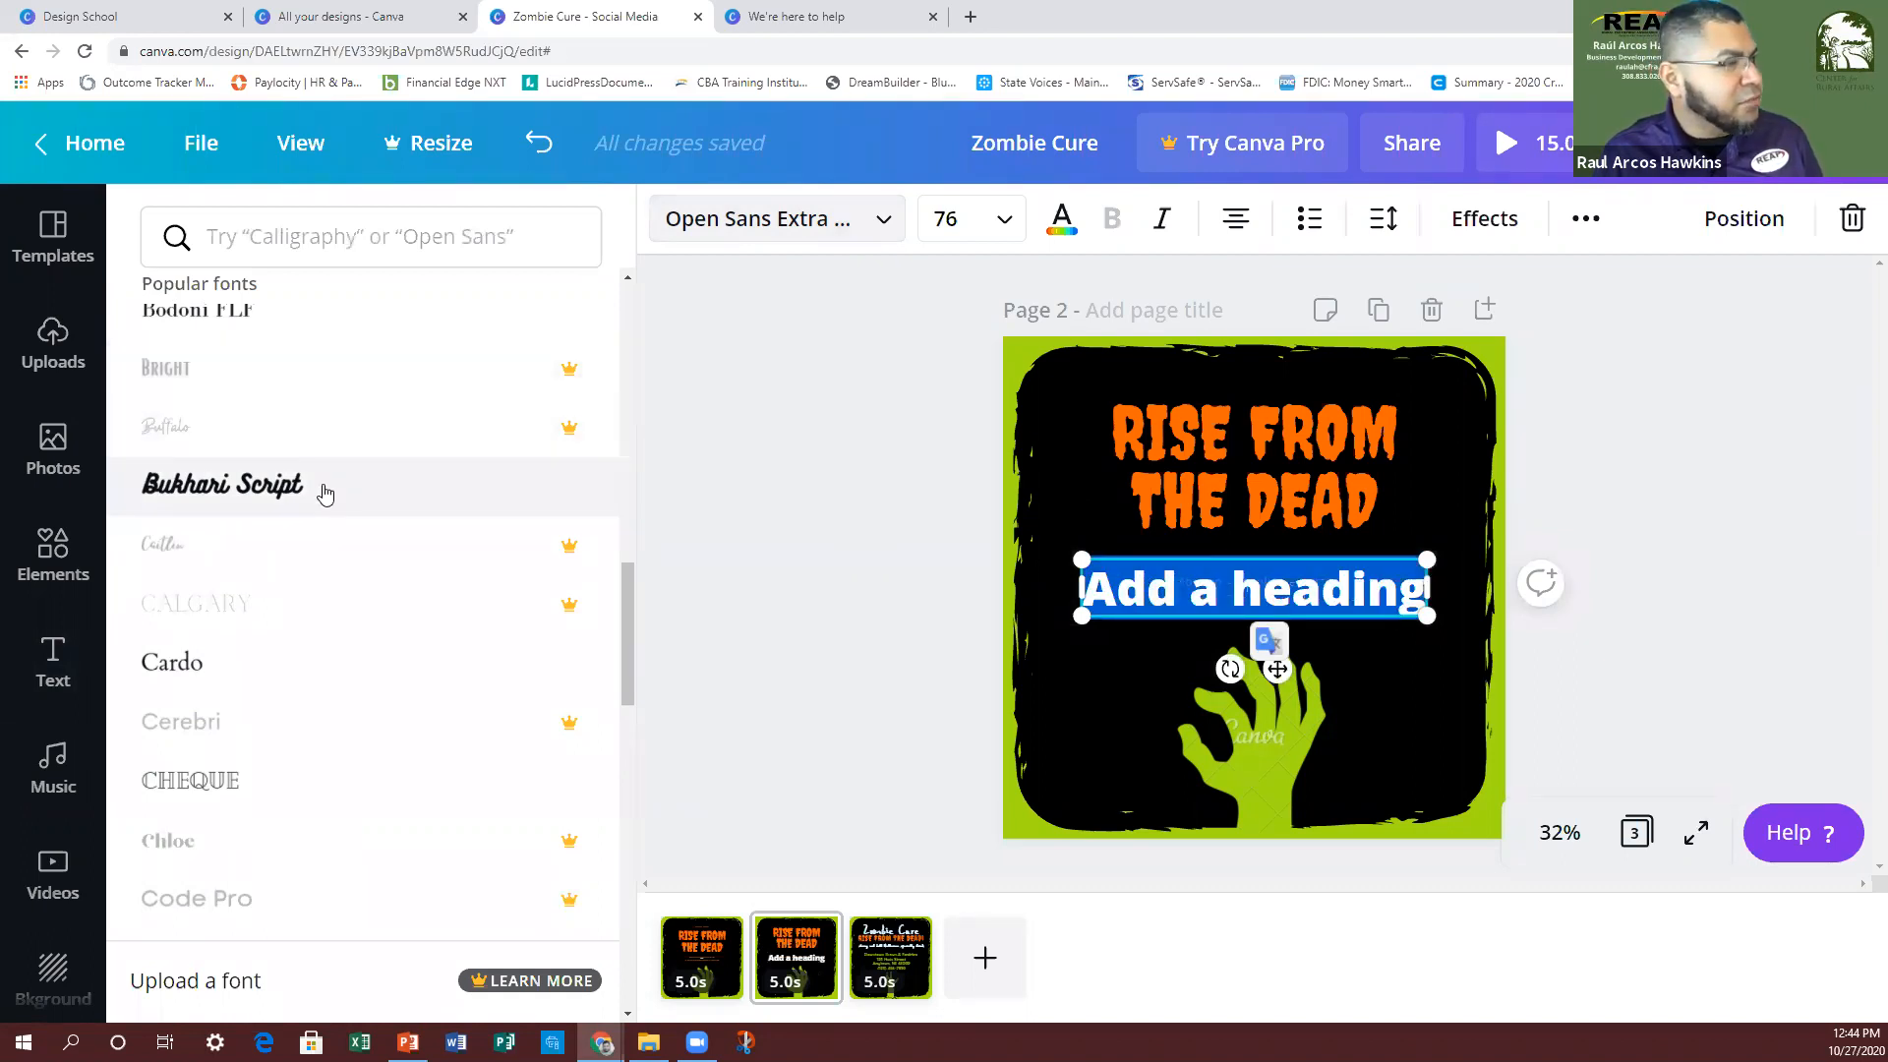
{"action": "scroll", "coordinate": [325, 494], "scroll_direction": "down", "scroll_amount": 1}
{"action": "left_click", "coordinate": [261, 387]}
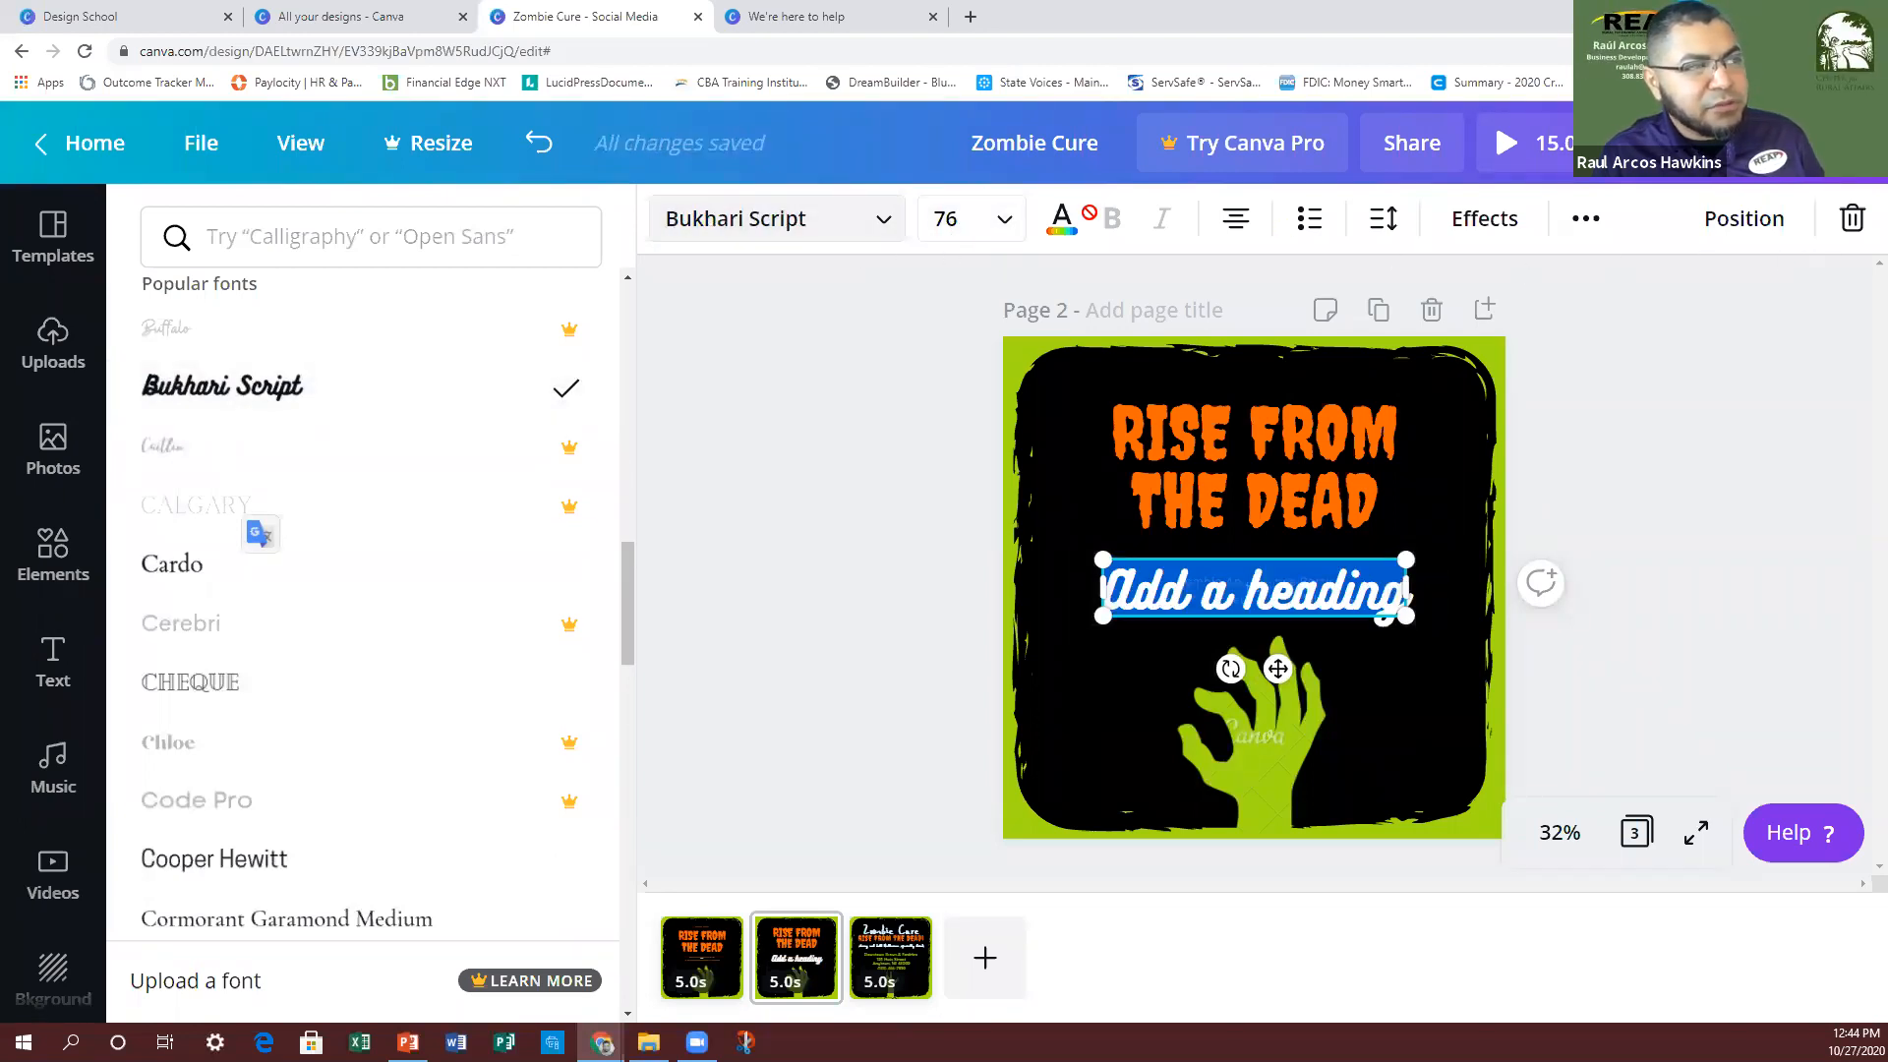
{"action": "left_click", "coordinate": [691, 511]}
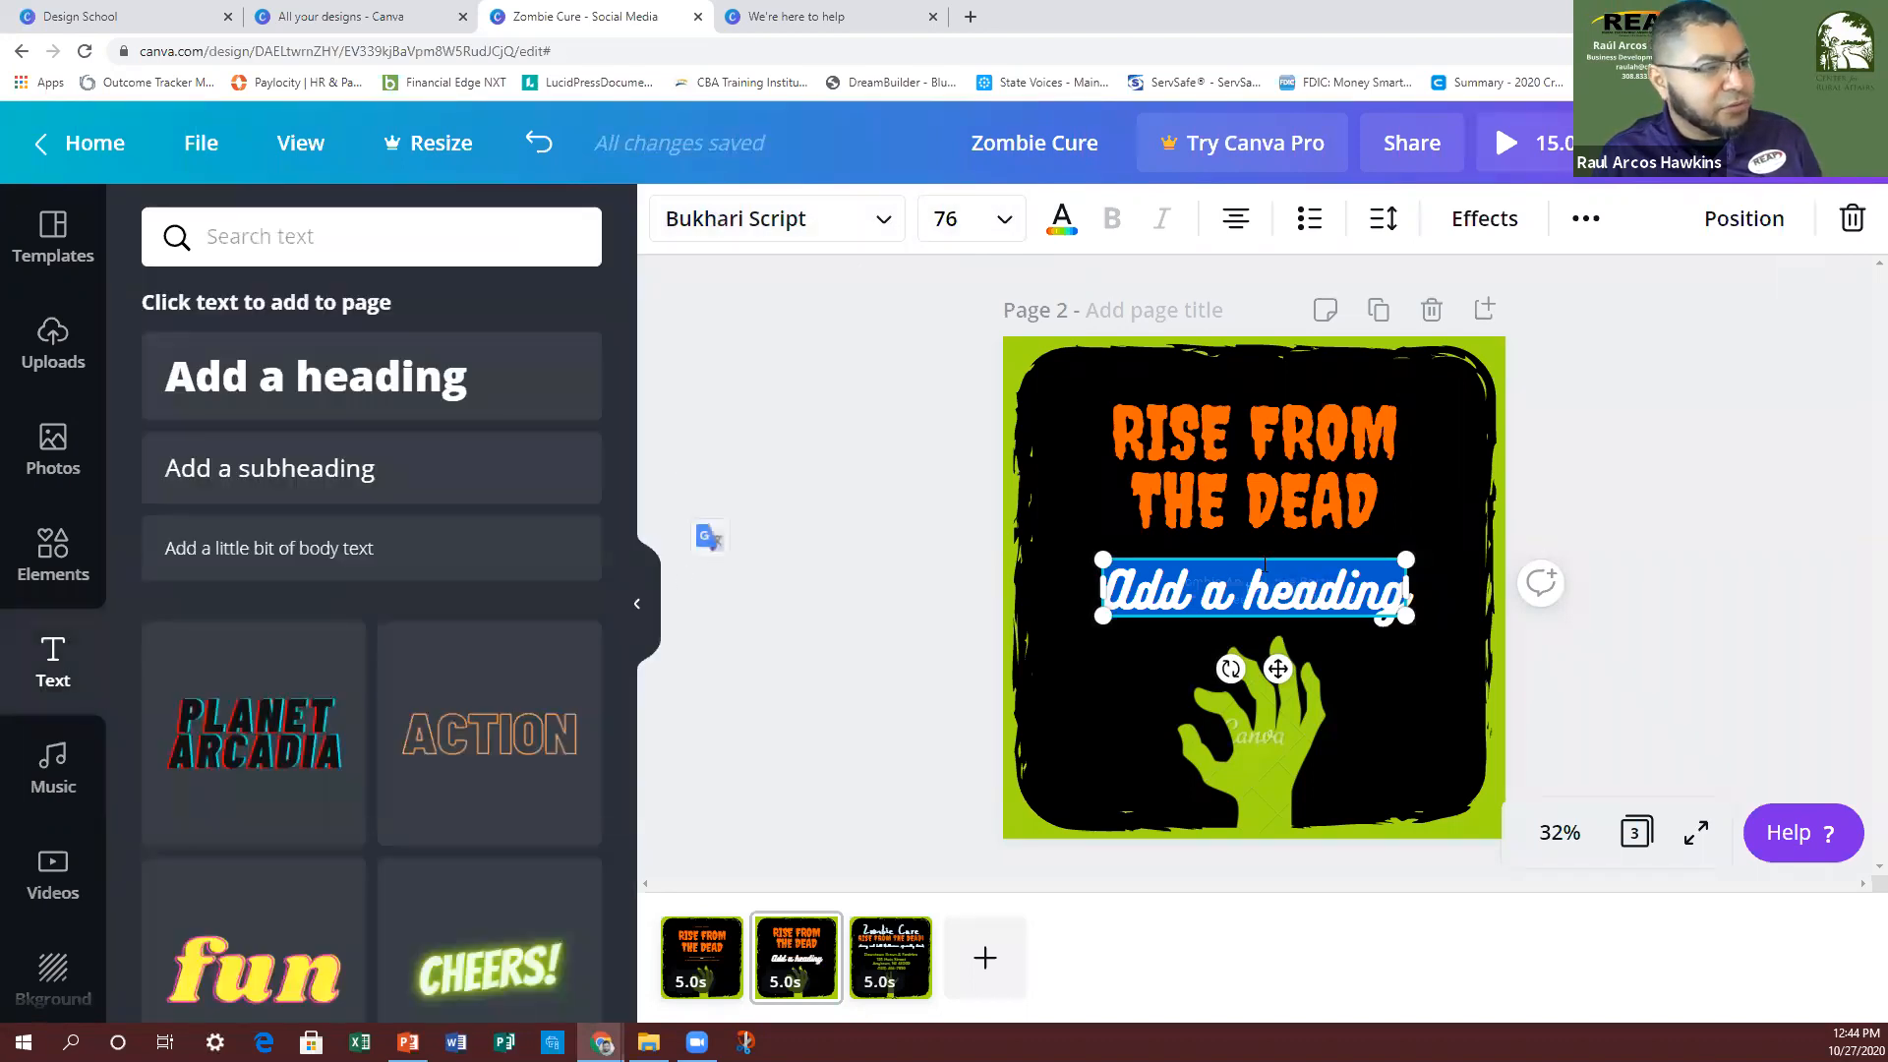
Step: Add the pink neon "love you" text design to page 2
{"action": "scroll", "coordinate": [422, 758], "scroll_direction": "down", "scroll_amount": 3}
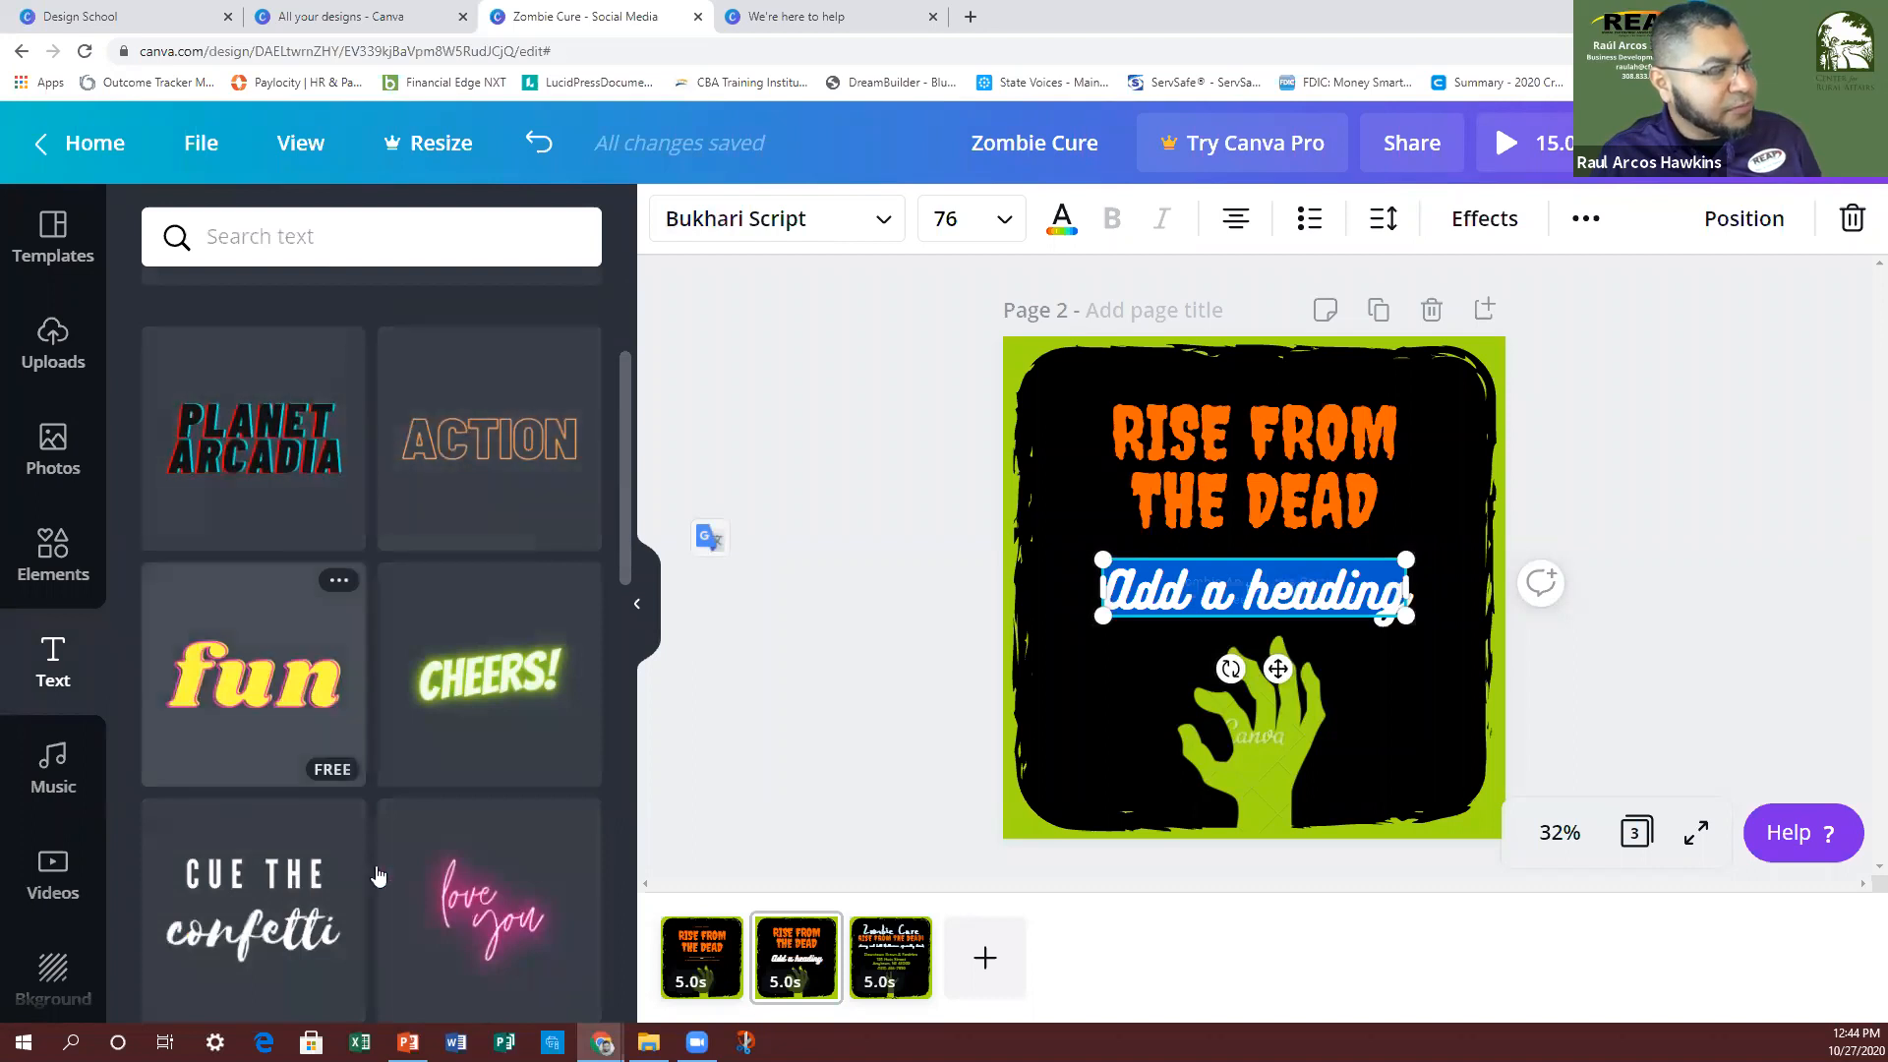
{"action": "scroll", "coordinate": [472, 847], "scroll_direction": "down", "scroll_amount": 1}
{"action": "scroll", "coordinate": [472, 848], "scroll_direction": "down", "scroll_amount": 1}
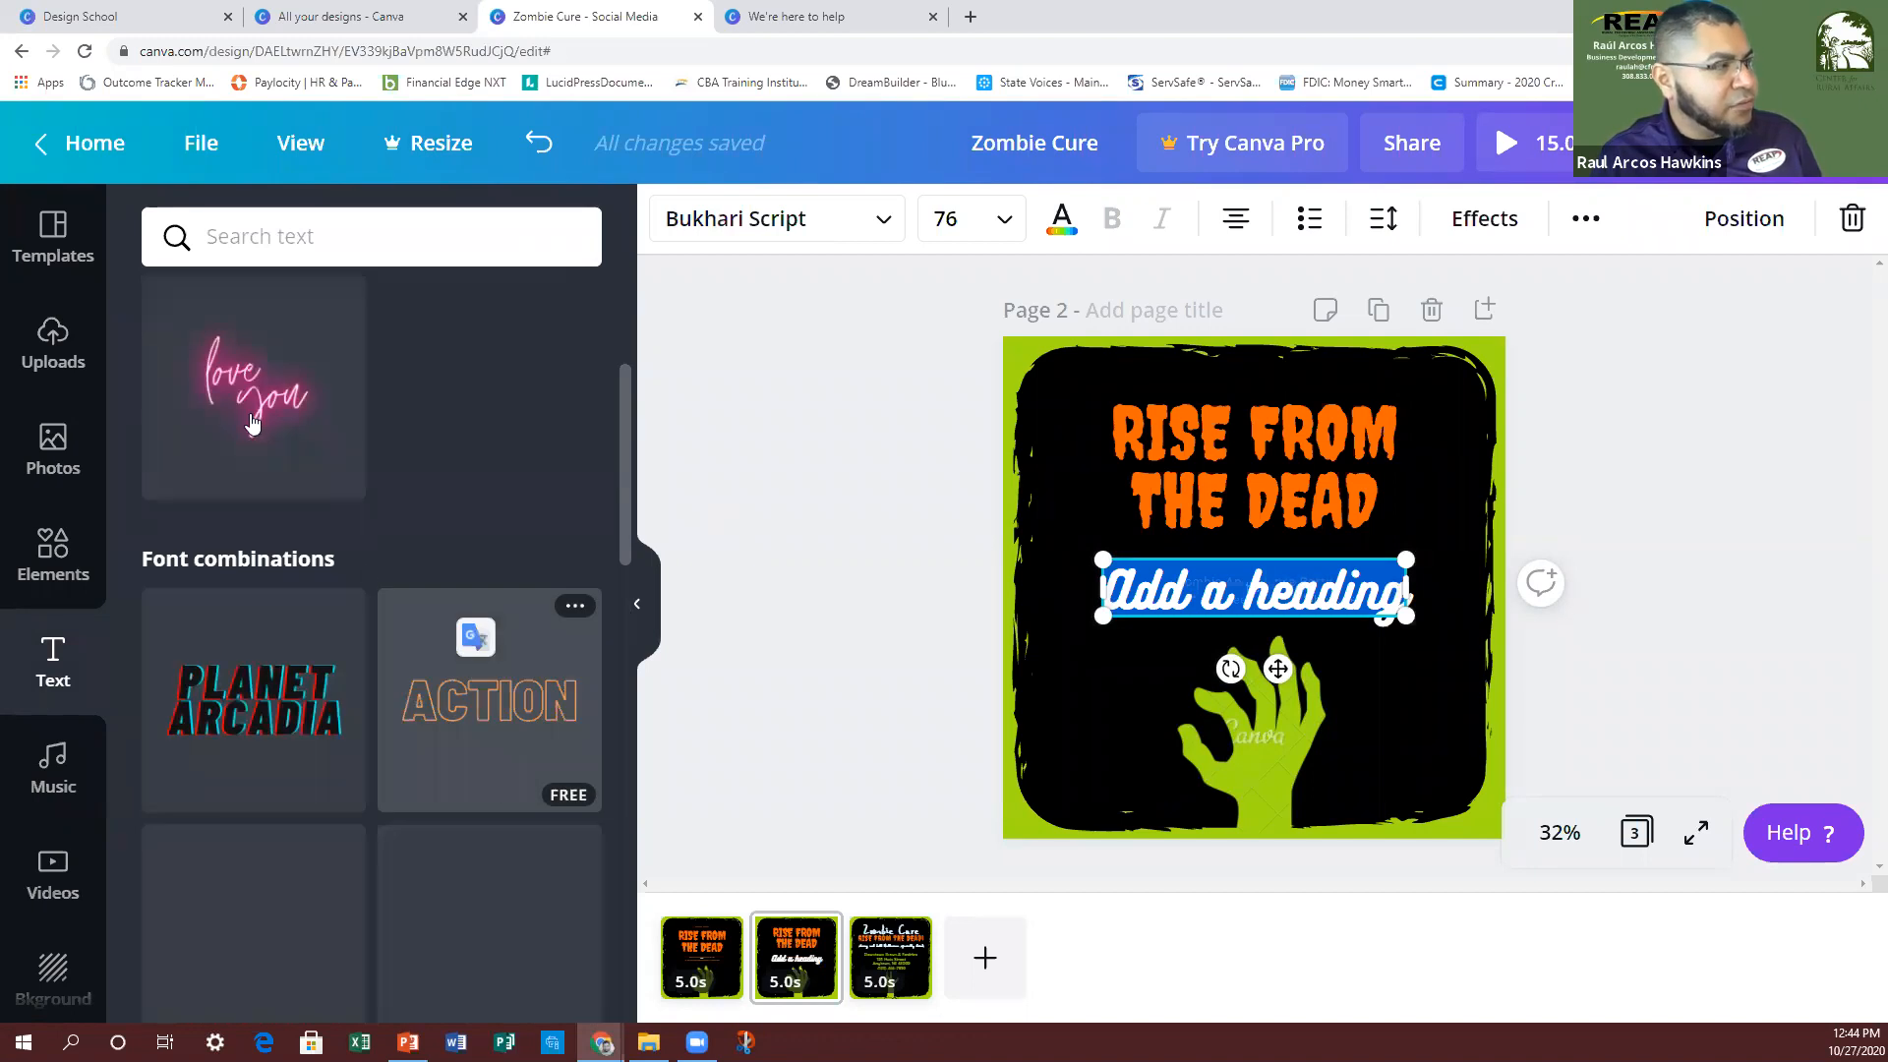
{"action": "left_click", "coordinate": [252, 423]}
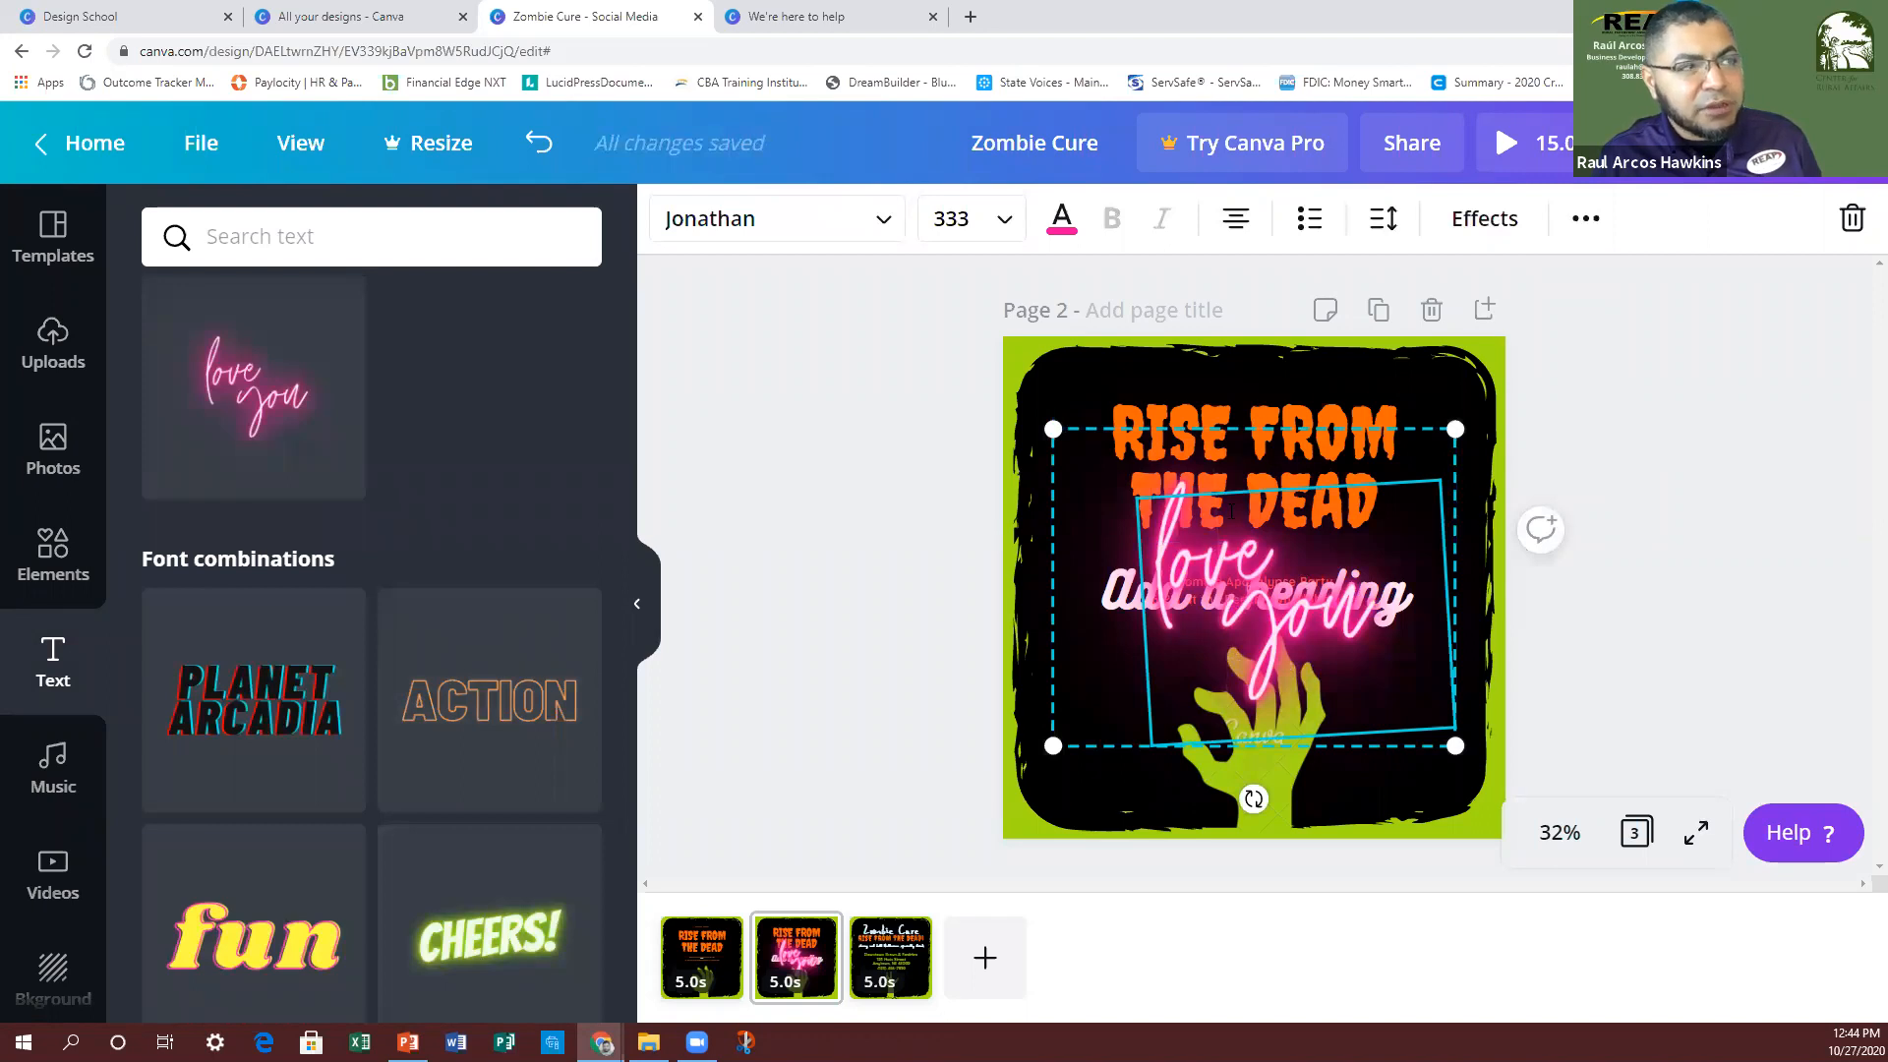
Step: Try to delete the "love you" text from page 2, and undo the resulting deletions
{"action": "left_click_drag", "start_coordinate": [1321, 630], "coordinate": [1298, 623]}
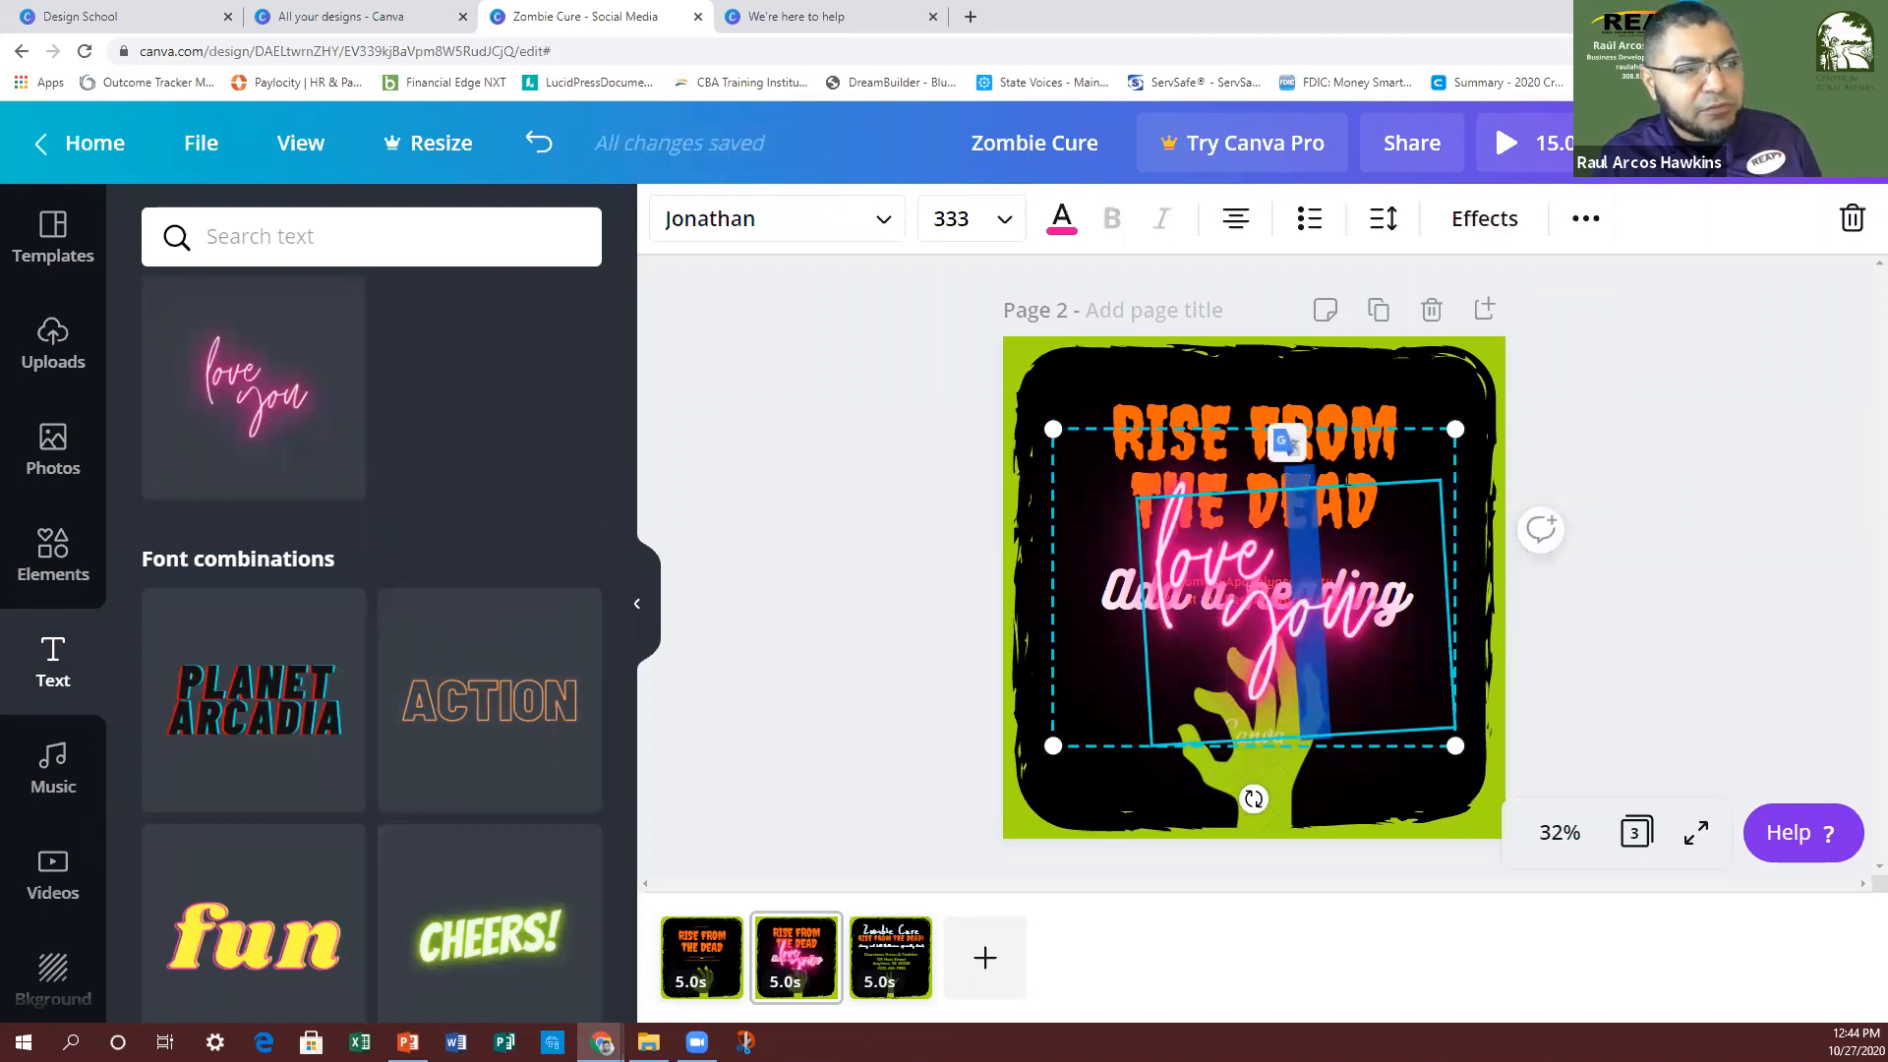
{"action": "left_click", "coordinate": [1373, 435]}
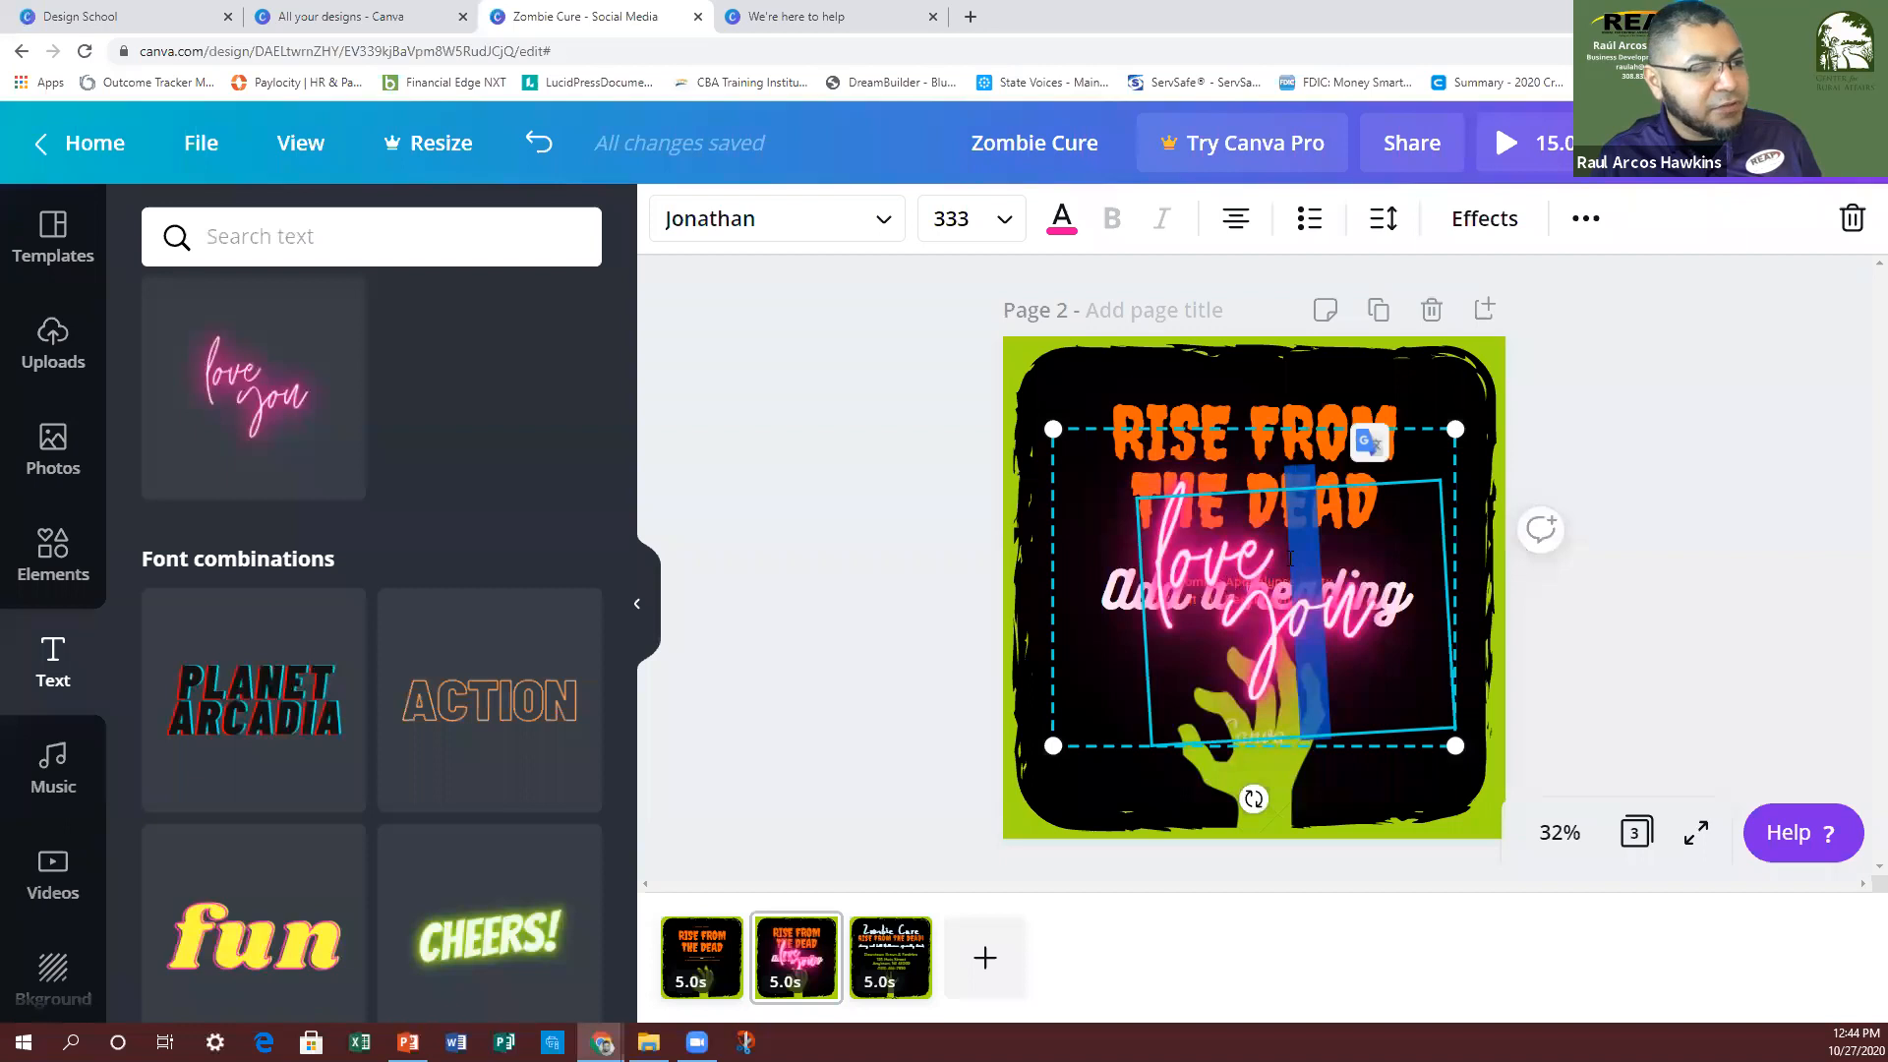
{"action": "left_click", "coordinate": [1118, 515]}
{"action": "left_click", "coordinate": [1222, 548]}
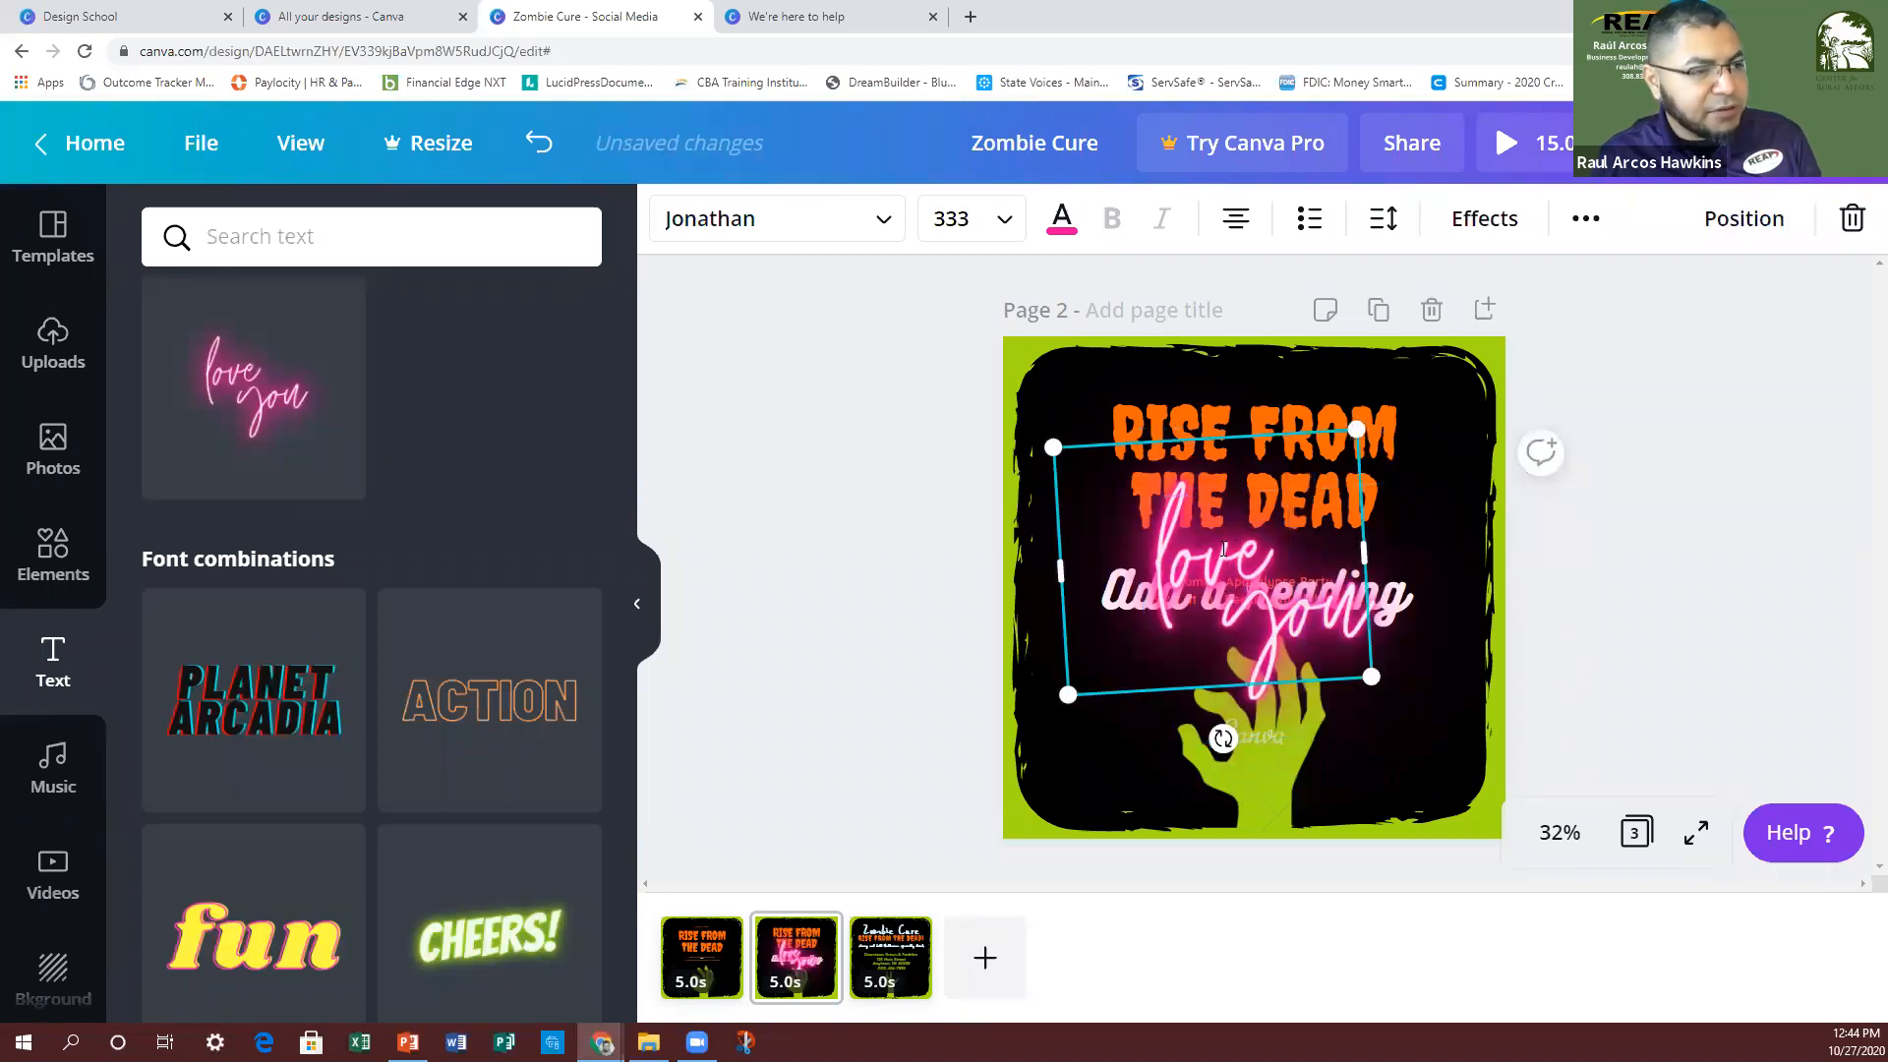
{"action": "key", "text": "BackSpace"}
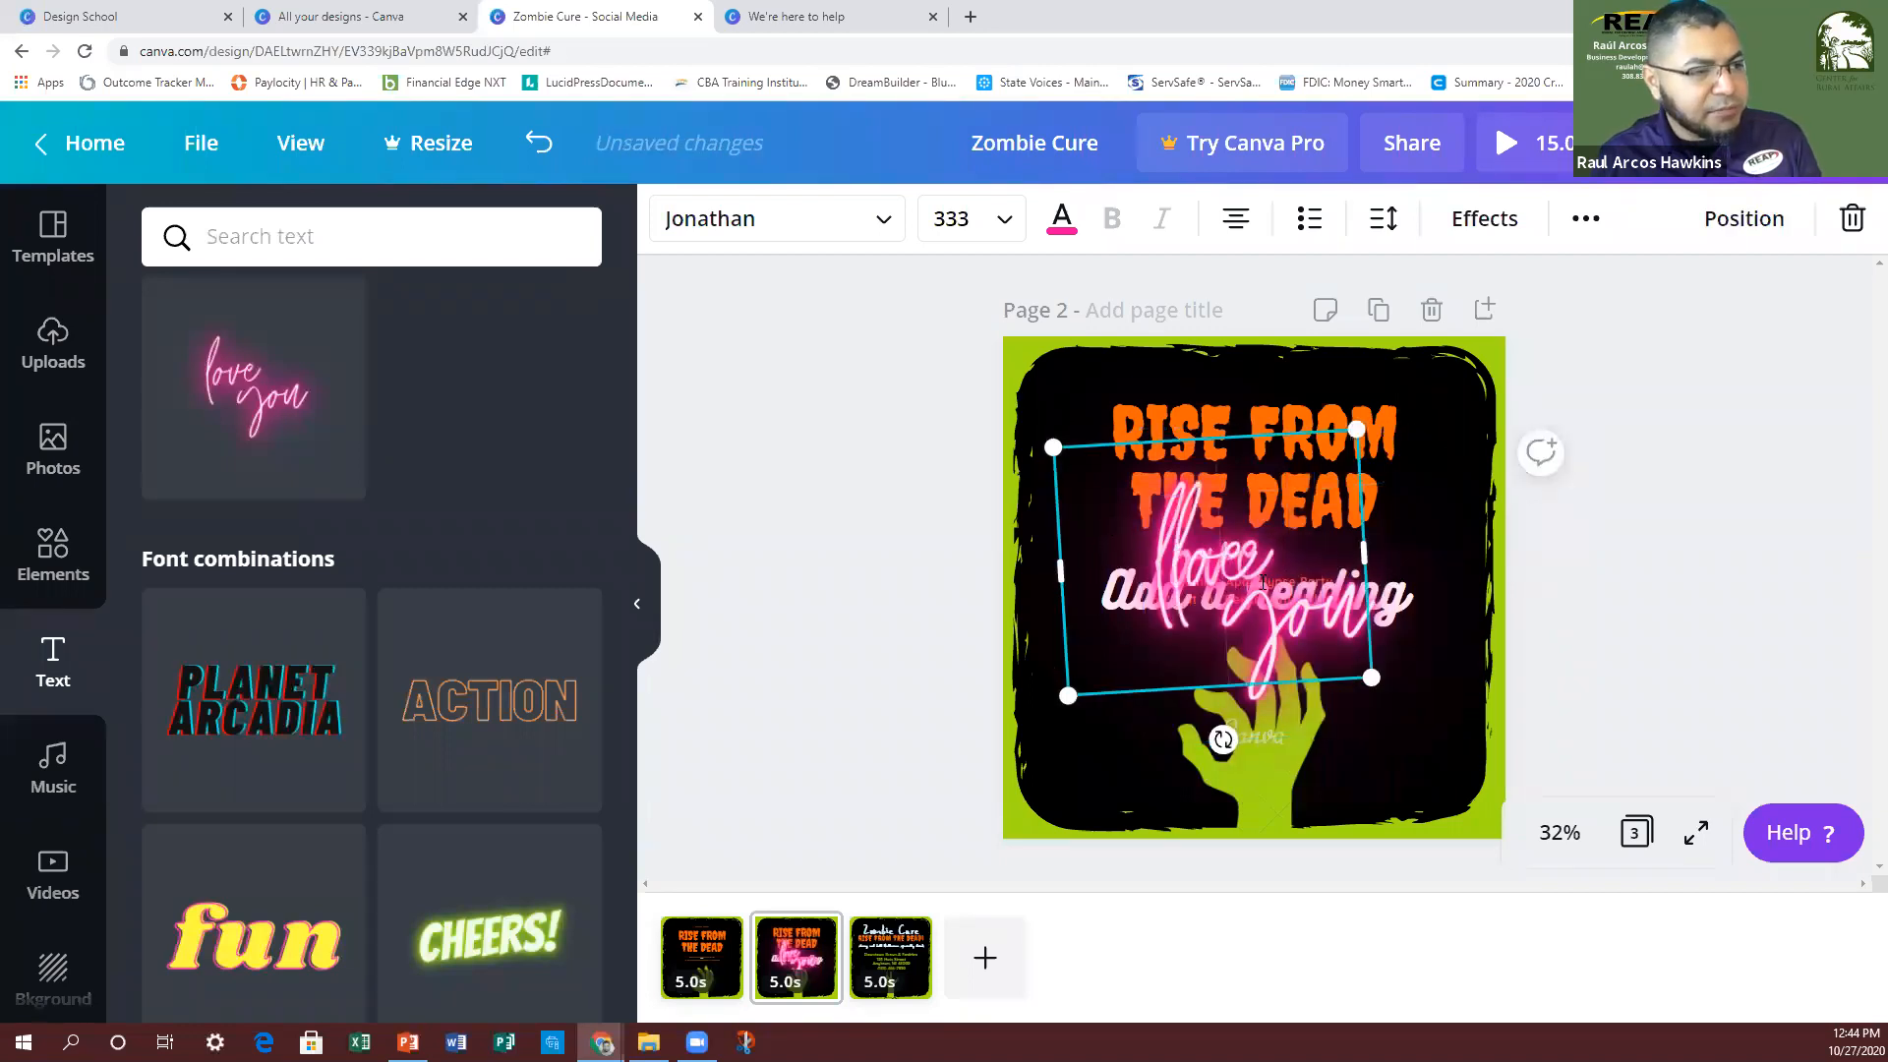
{"action": "left_click", "coordinate": [1296, 455]}
{"action": "key", "text": "Delete"}
{"action": "left_click", "coordinate": [1229, 563]}
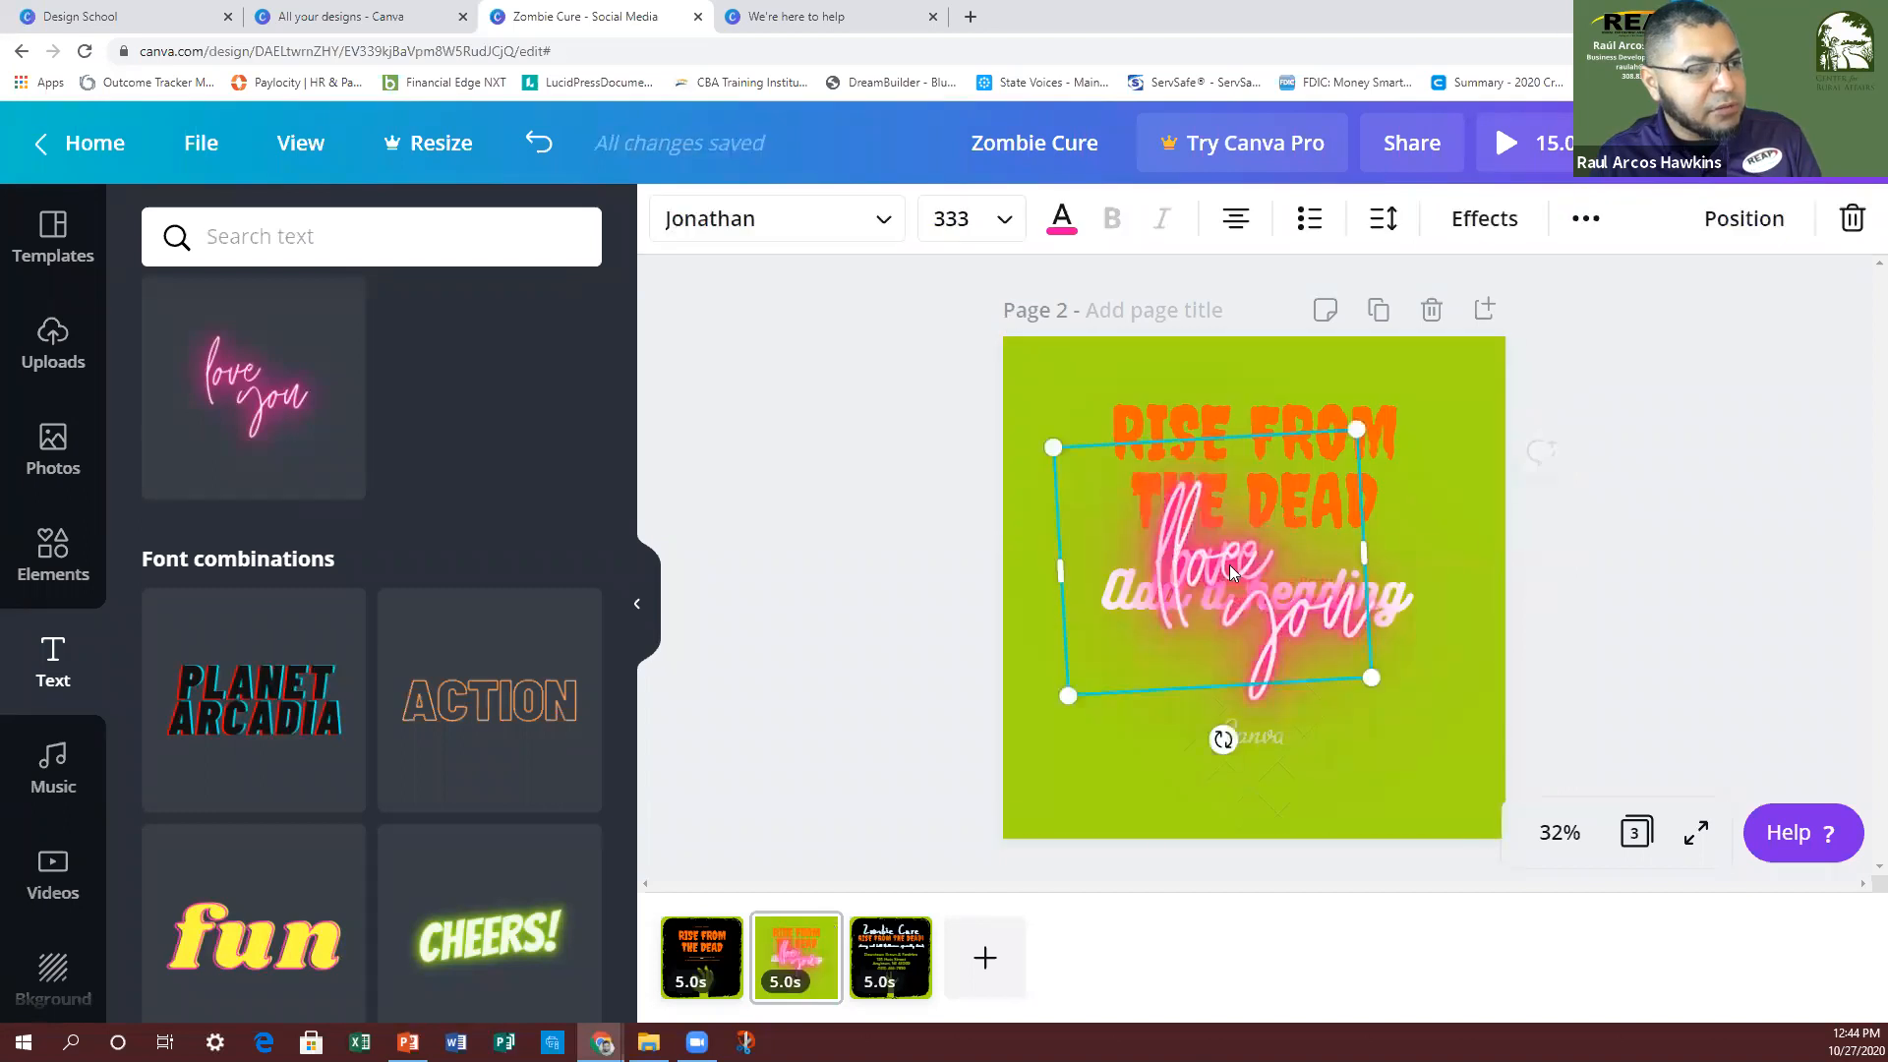
{"action": "key", "text": "Delete"}
{"action": "left_click", "coordinate": [538, 143]}
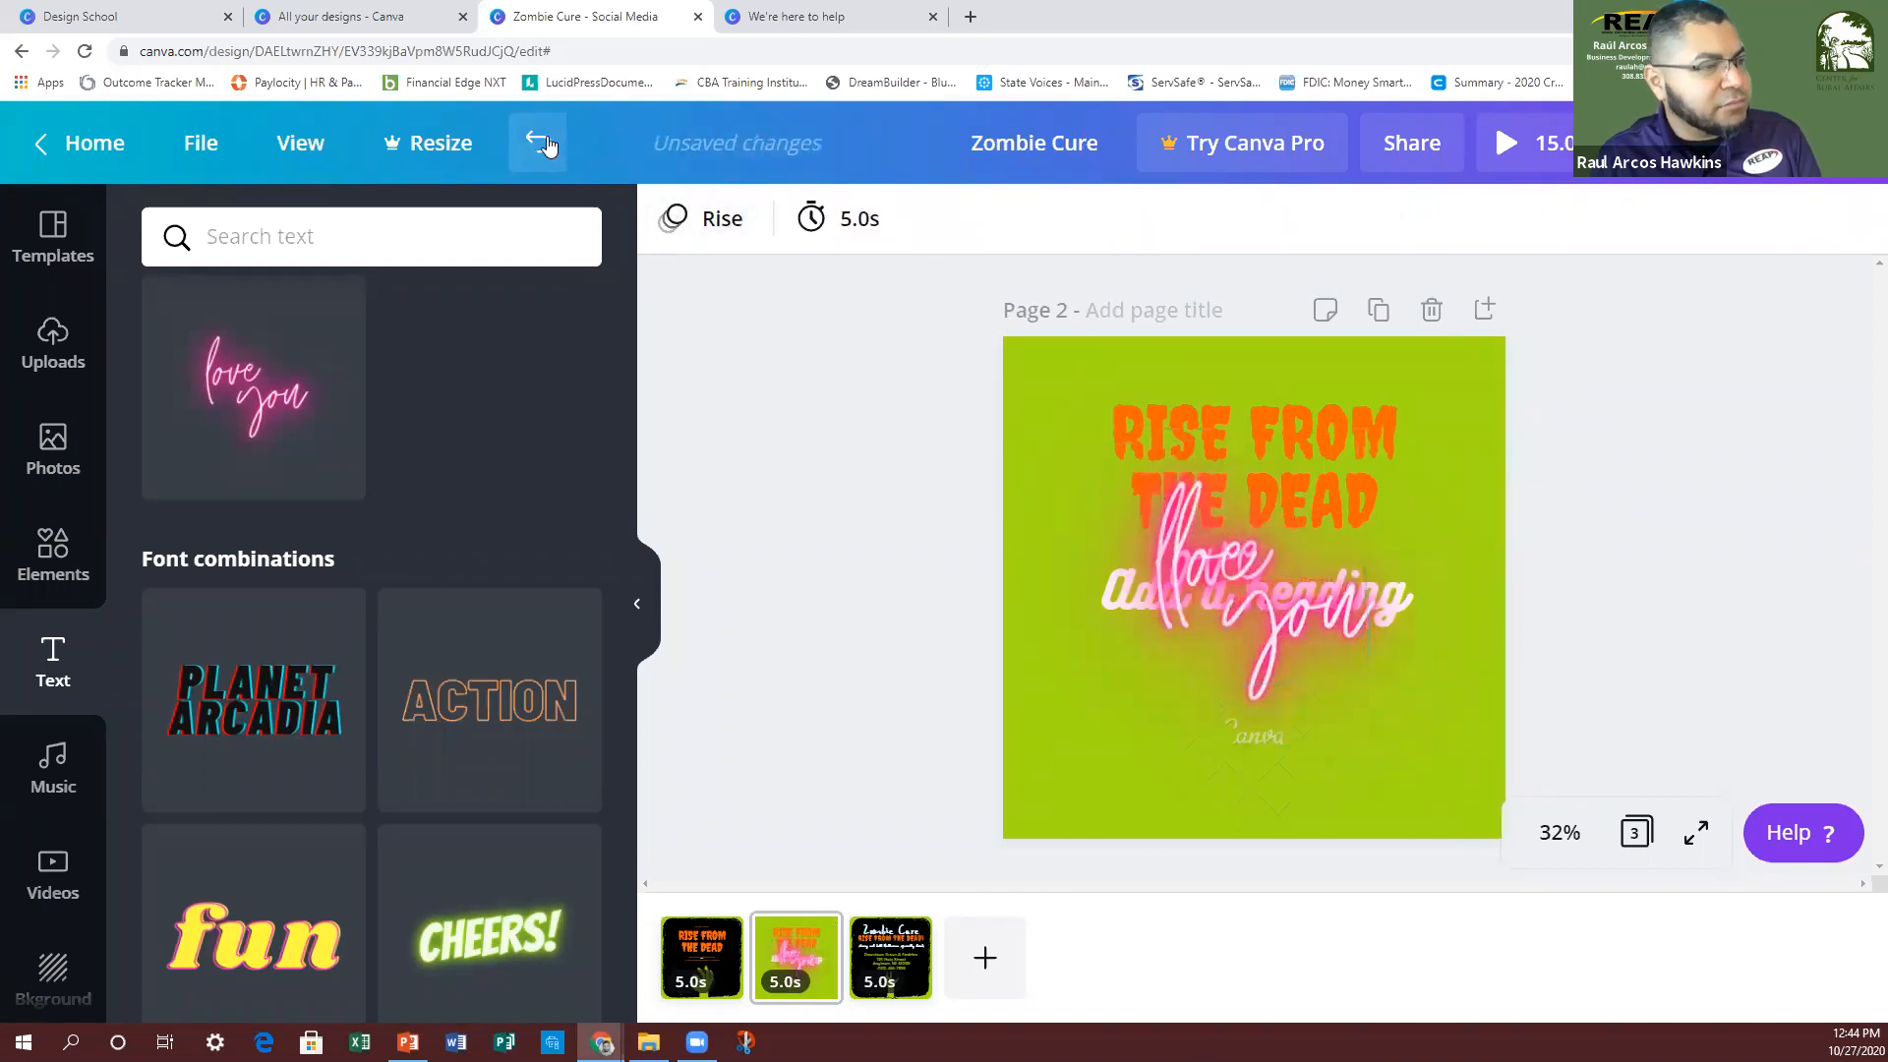
{"action": "left_click", "coordinate": [539, 142]}
Step: Retry removing the "love you" text design, and undo the deletion of page 2's artwork
{"action": "left_click", "coordinate": [1195, 569]}
{"action": "key", "text": "Delete"}
{"action": "left_click", "coordinate": [1195, 569]}
{"action": "left_click", "coordinate": [1246, 593]}
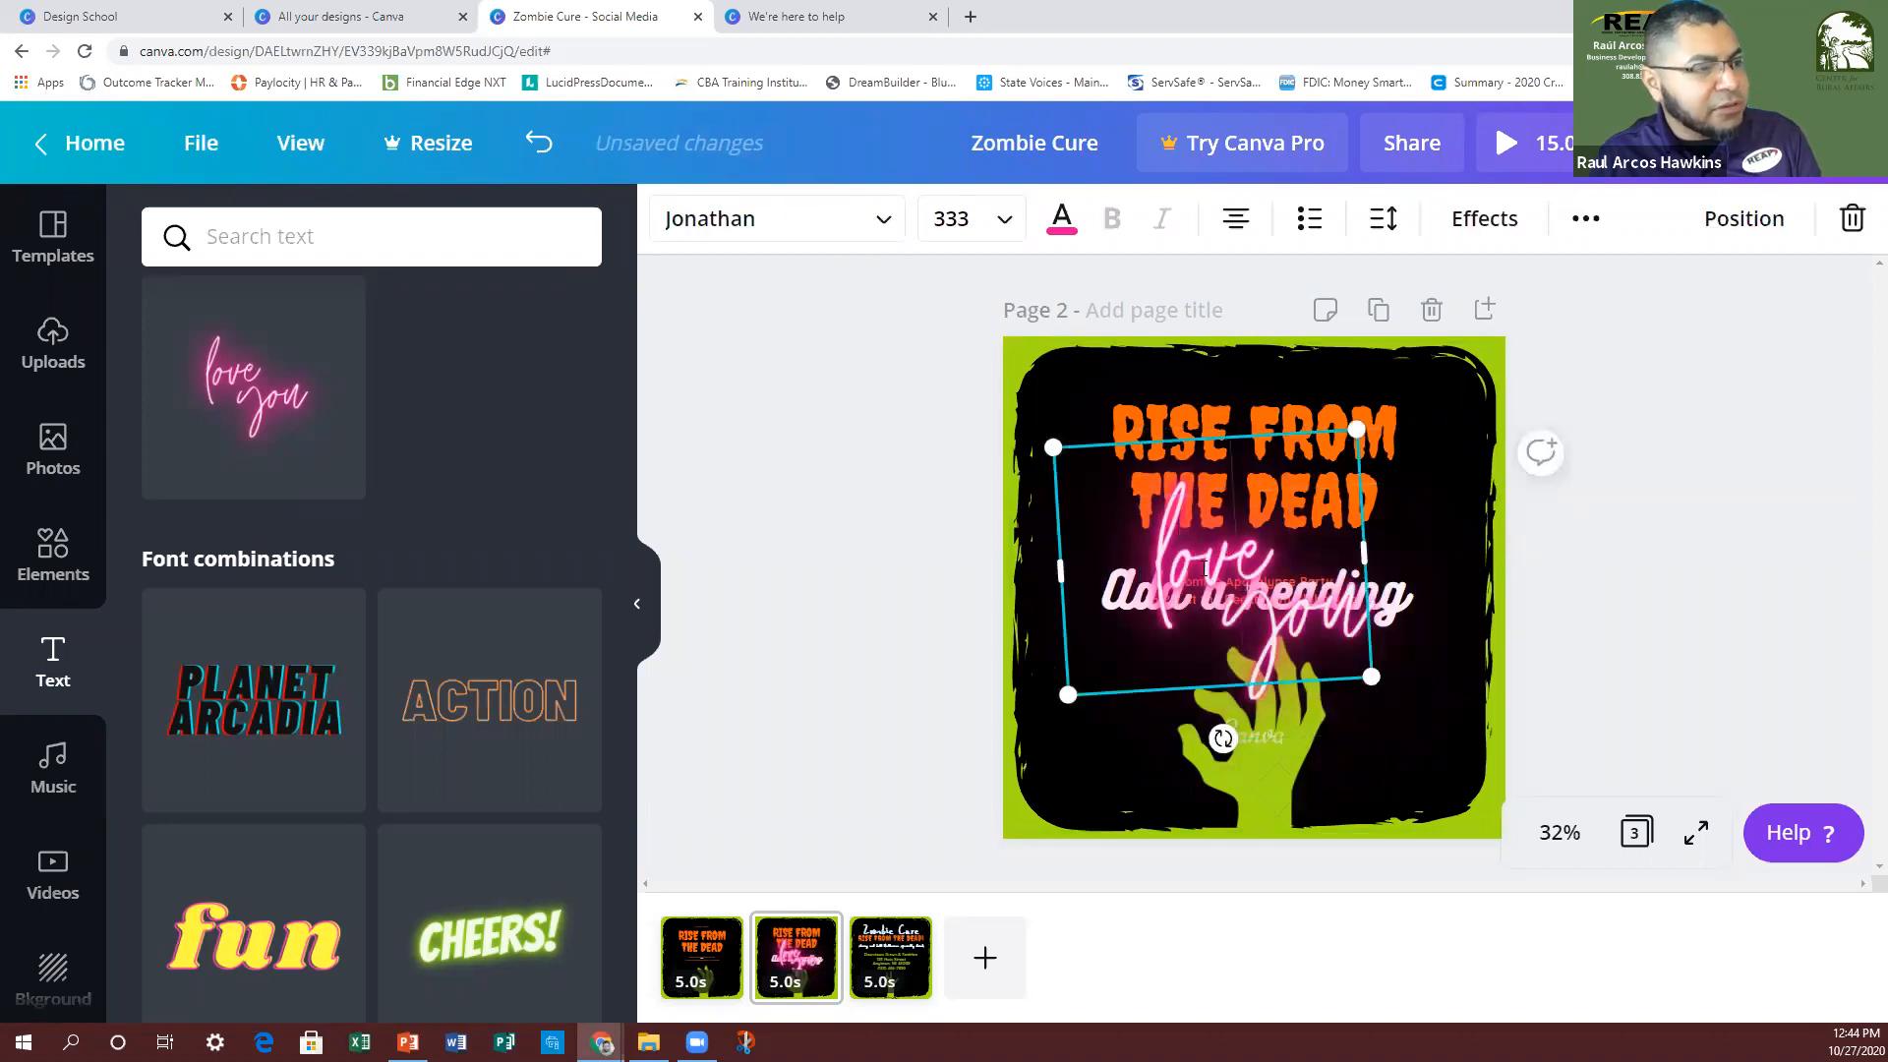
{"action": "left_click", "coordinate": [1225, 448]}
{"action": "key", "text": "Delete"}
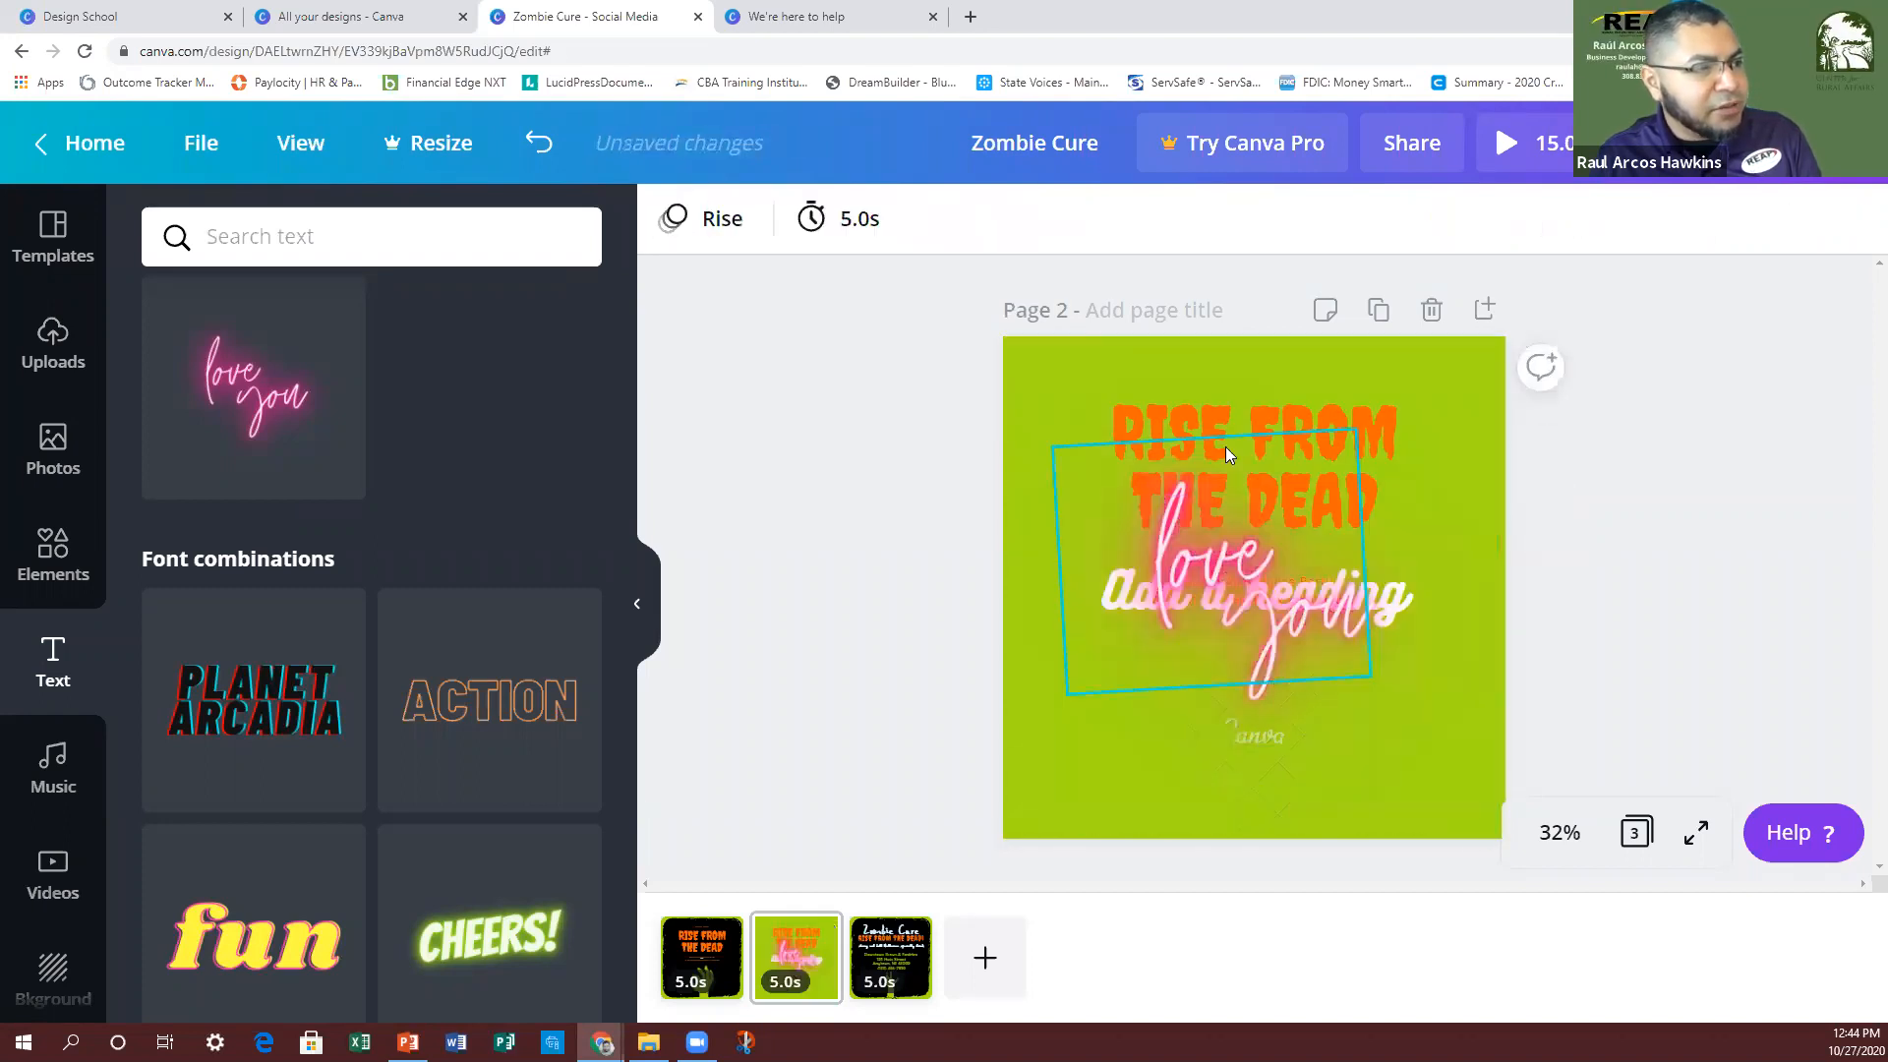
{"action": "left_click", "coordinate": [550, 143]}
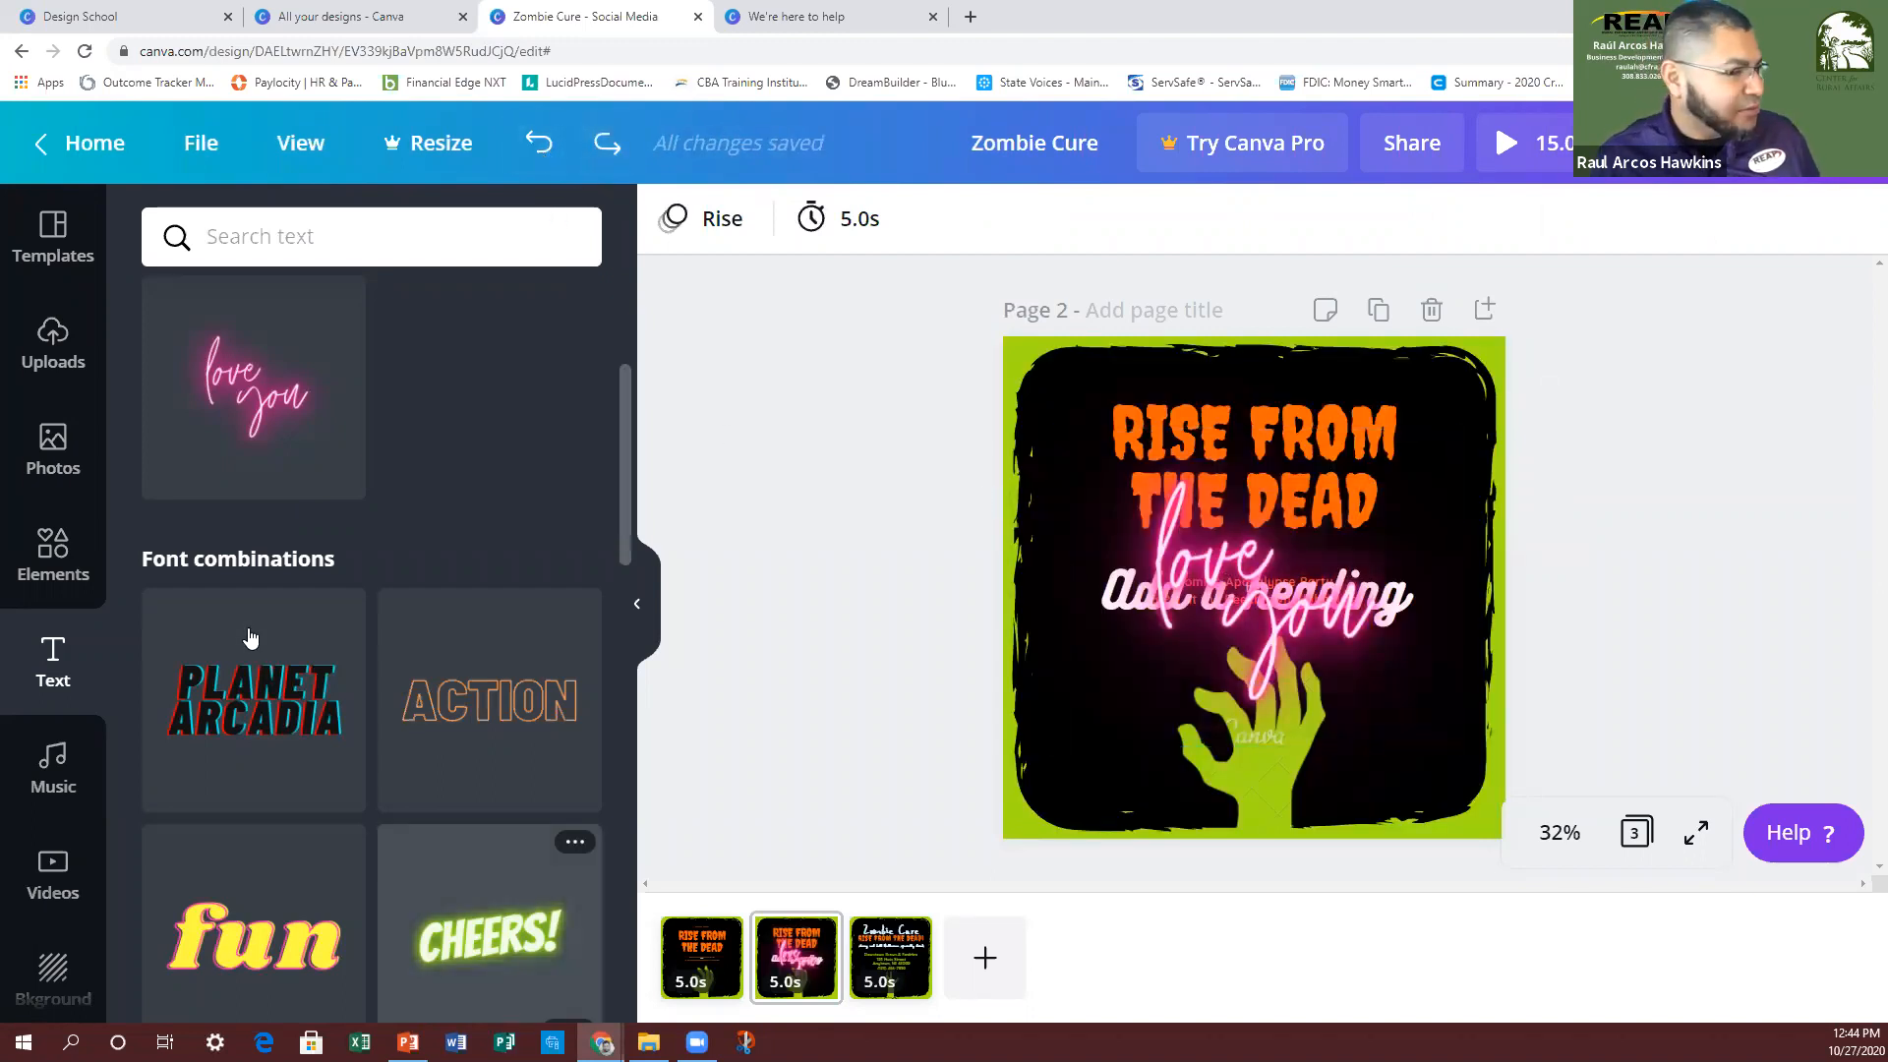
Step: Browse the available music tracks, including the Travel and Trap categories, and locate the audio search
{"action": "left_click", "coordinate": [57, 778]}
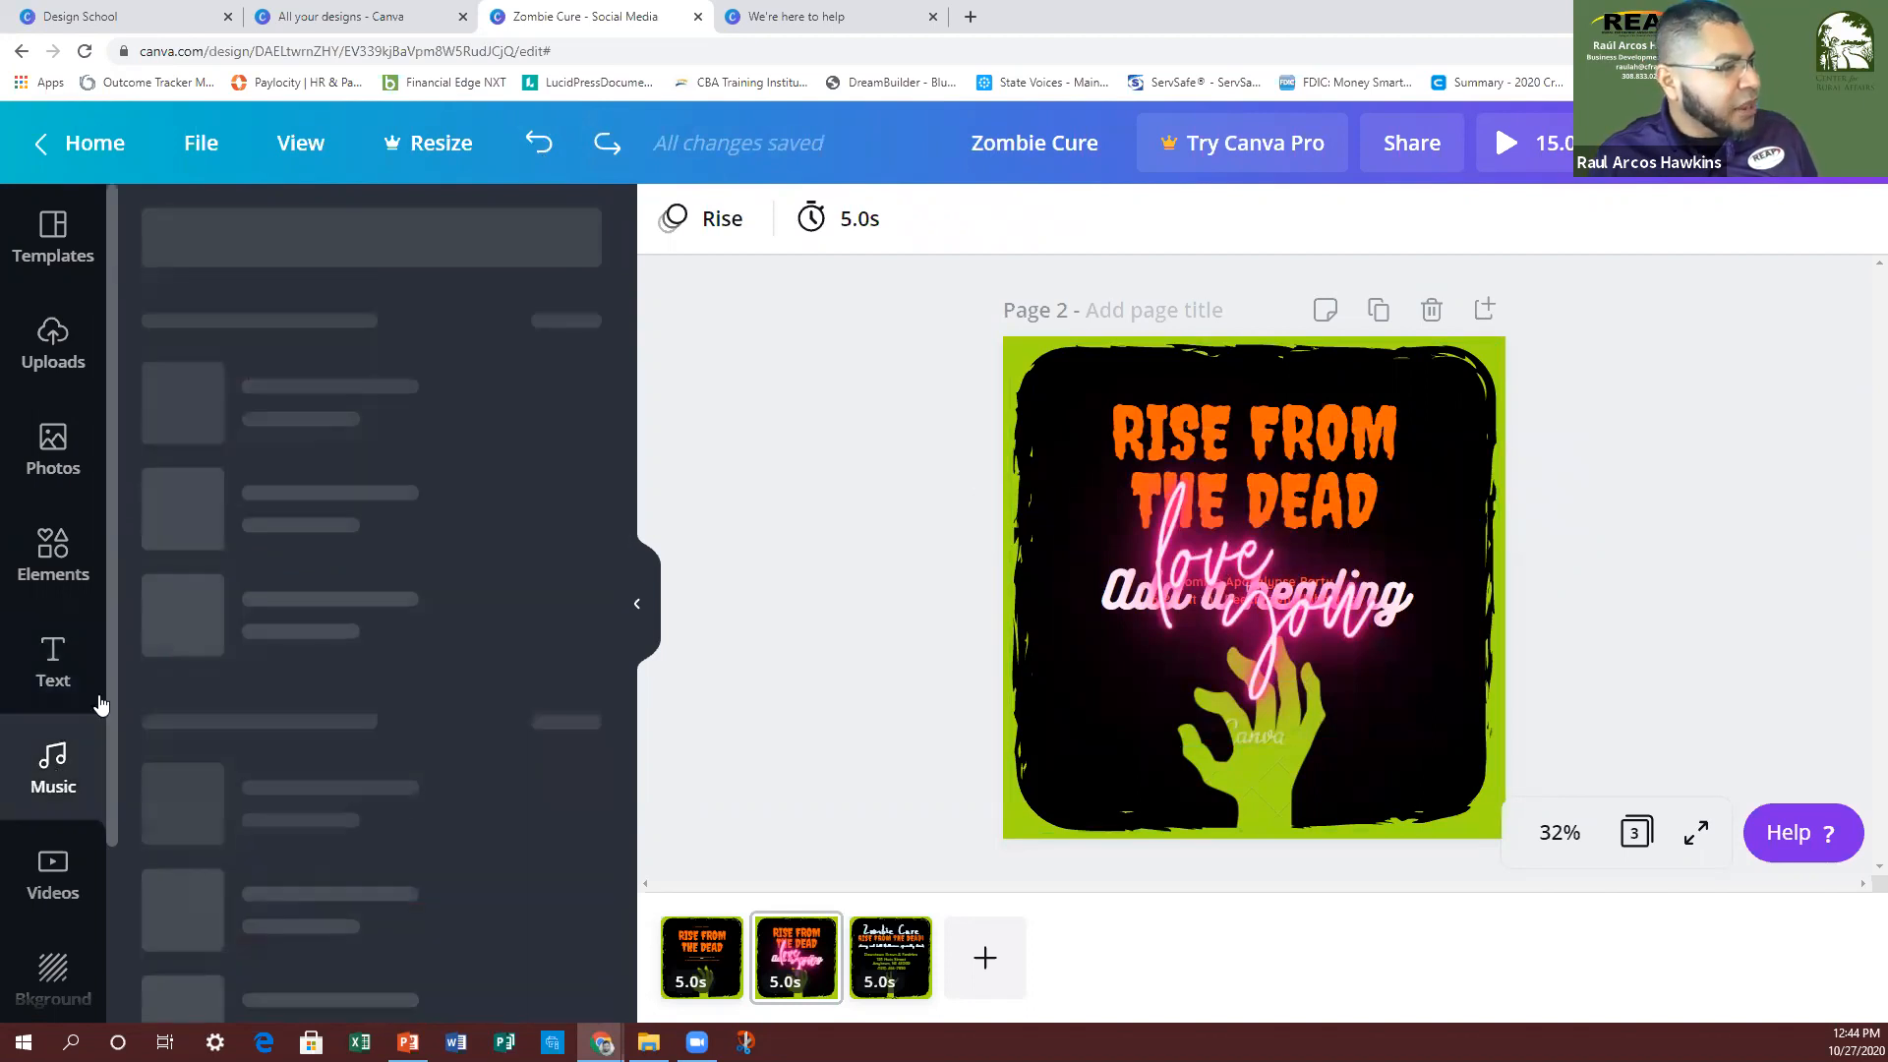
{"action": "scroll", "coordinate": [357, 556], "scroll_direction": "down", "scroll_amount": 2}
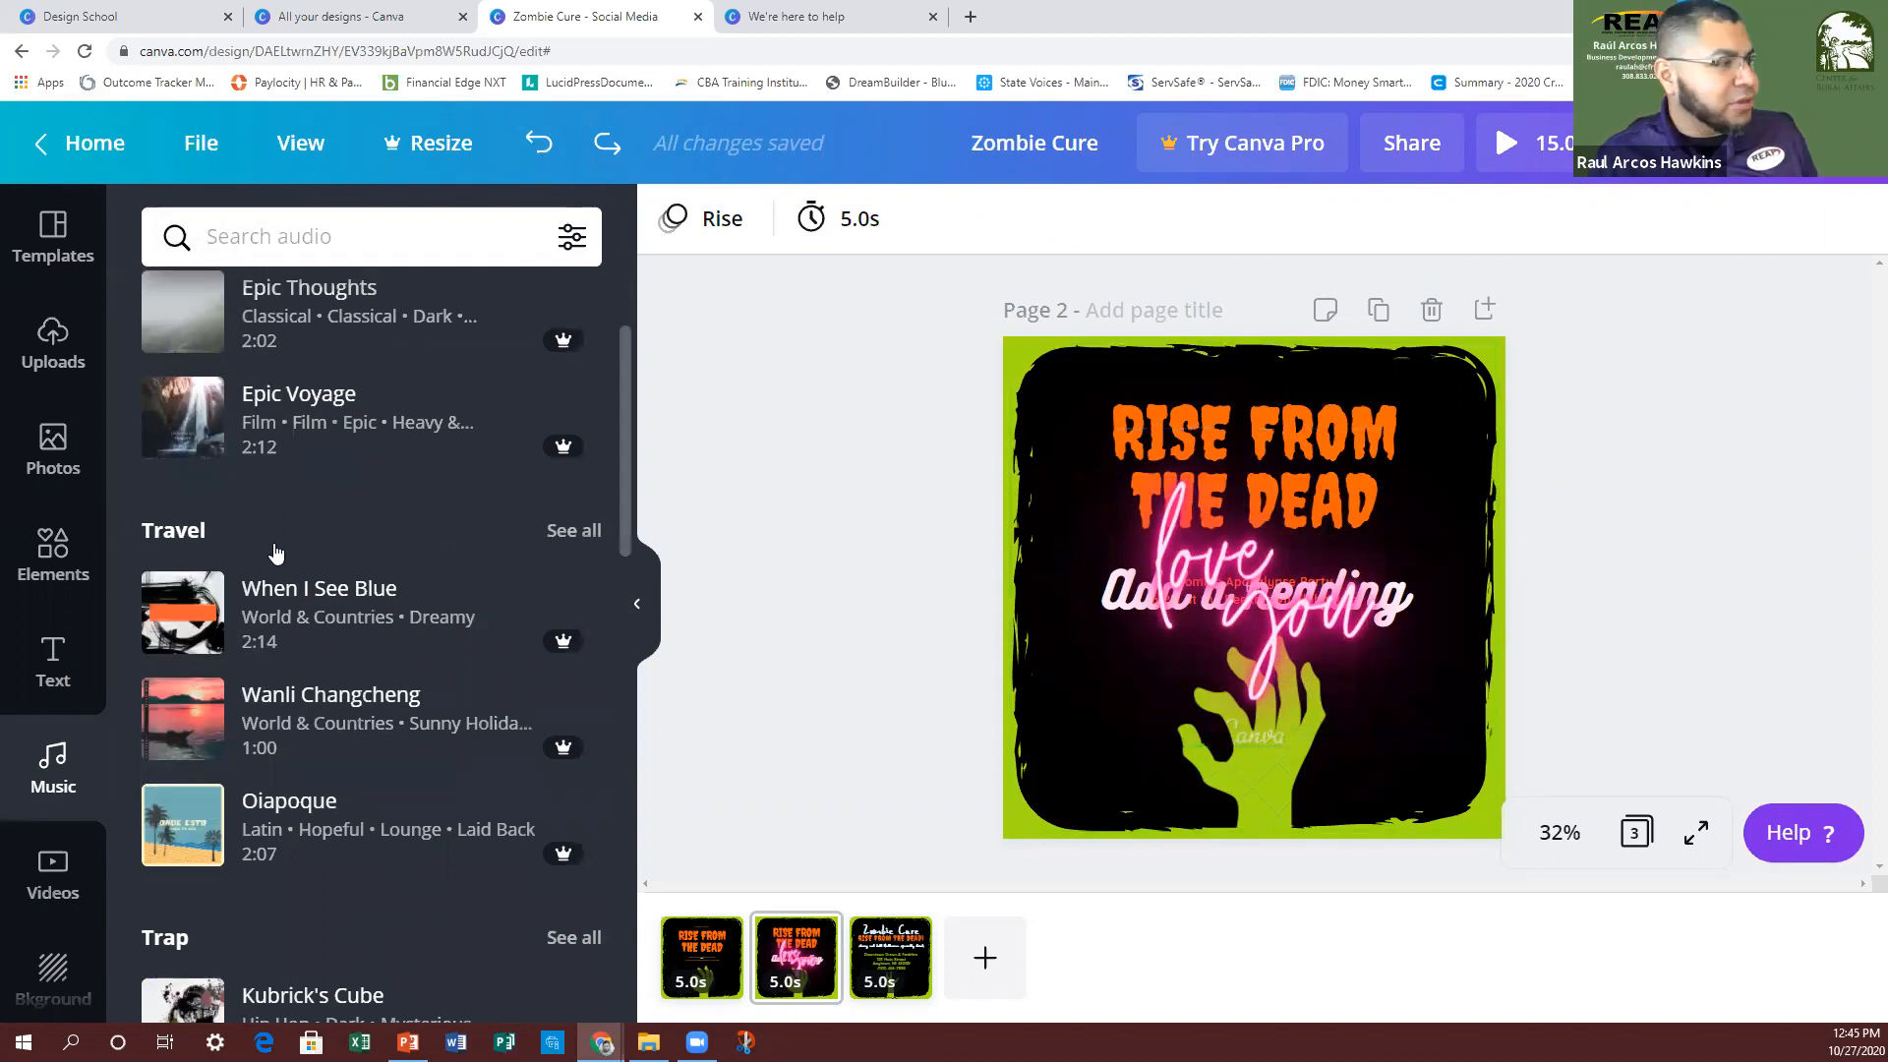
{"action": "scroll", "coordinate": [295, 547], "scroll_direction": "down", "scroll_amount": 2}
{"action": "scroll", "coordinate": [315, 548], "scroll_direction": "down", "scroll_amount": 1}
{"action": "left_click", "coordinate": [287, 238]}
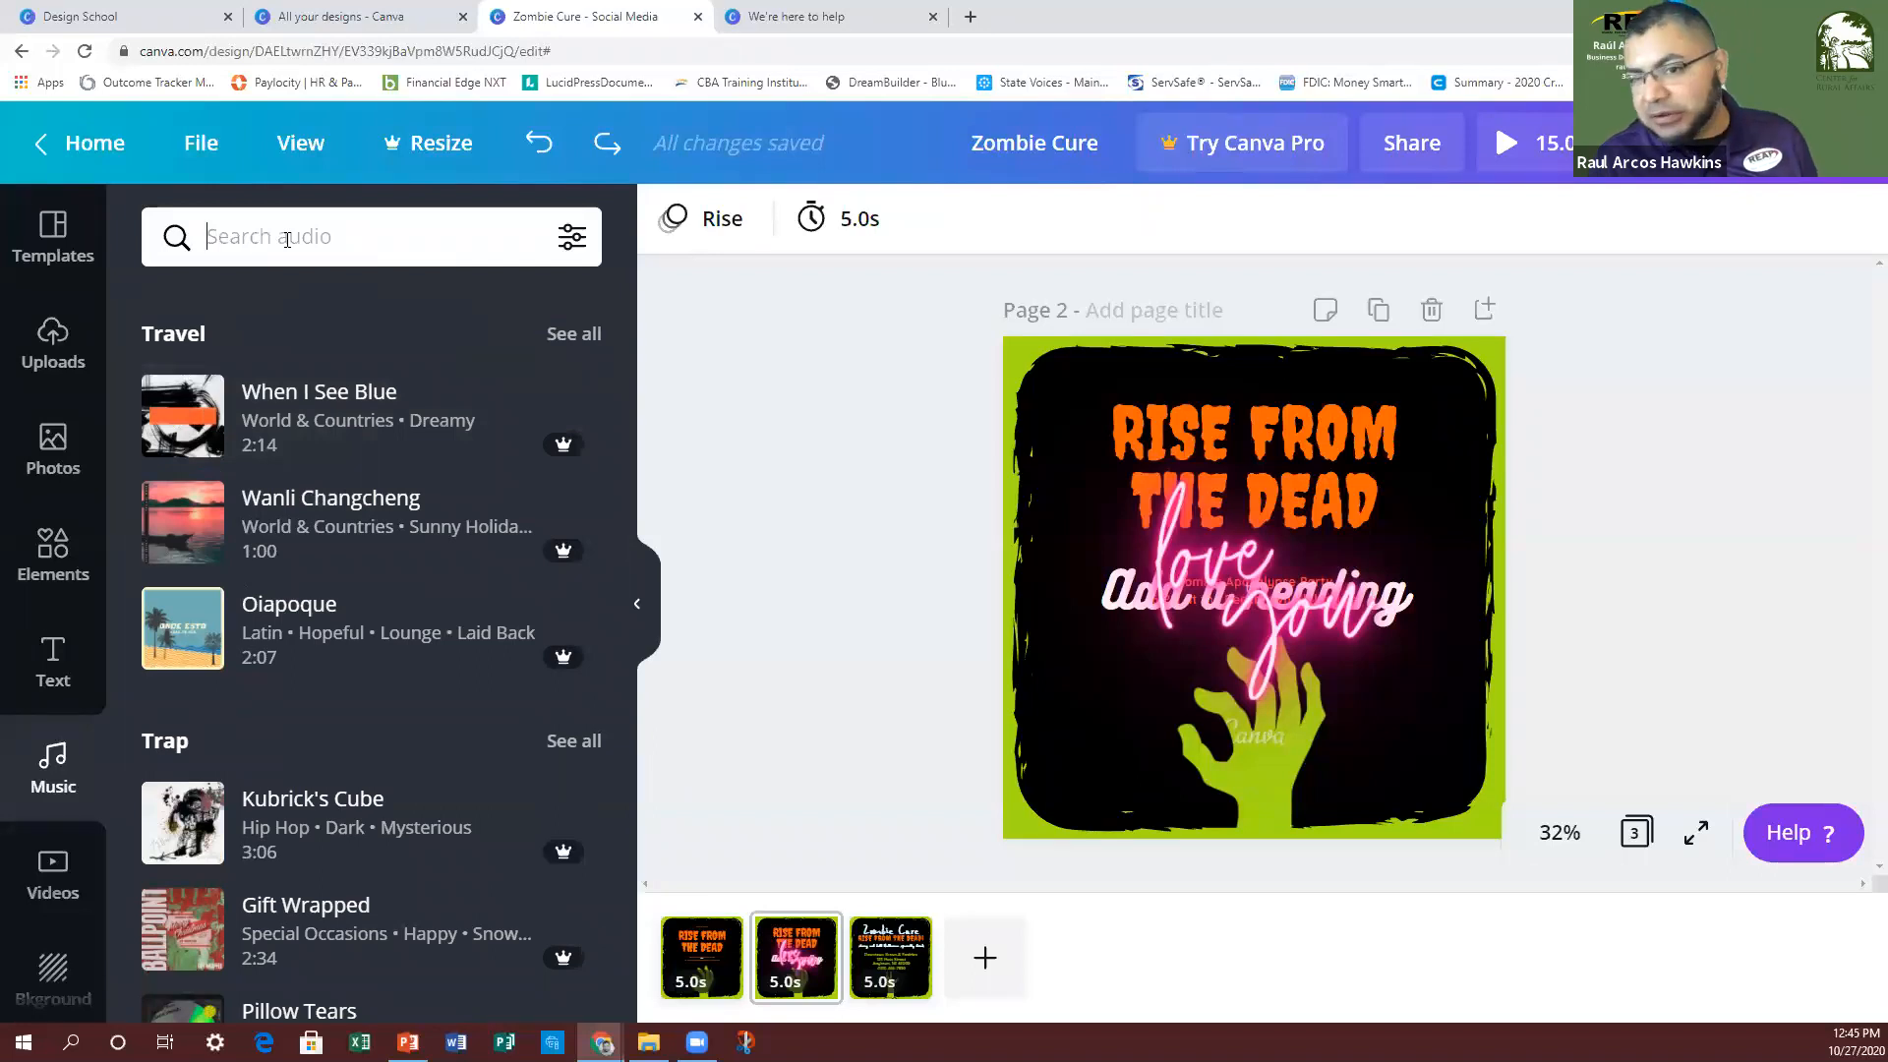
Step: Insert a new page after page 2 and place the recently used 29-second hexagon lights video on it
{"action": "scroll", "coordinate": [50, 866], "scroll_direction": "down", "scroll_amount": 2}
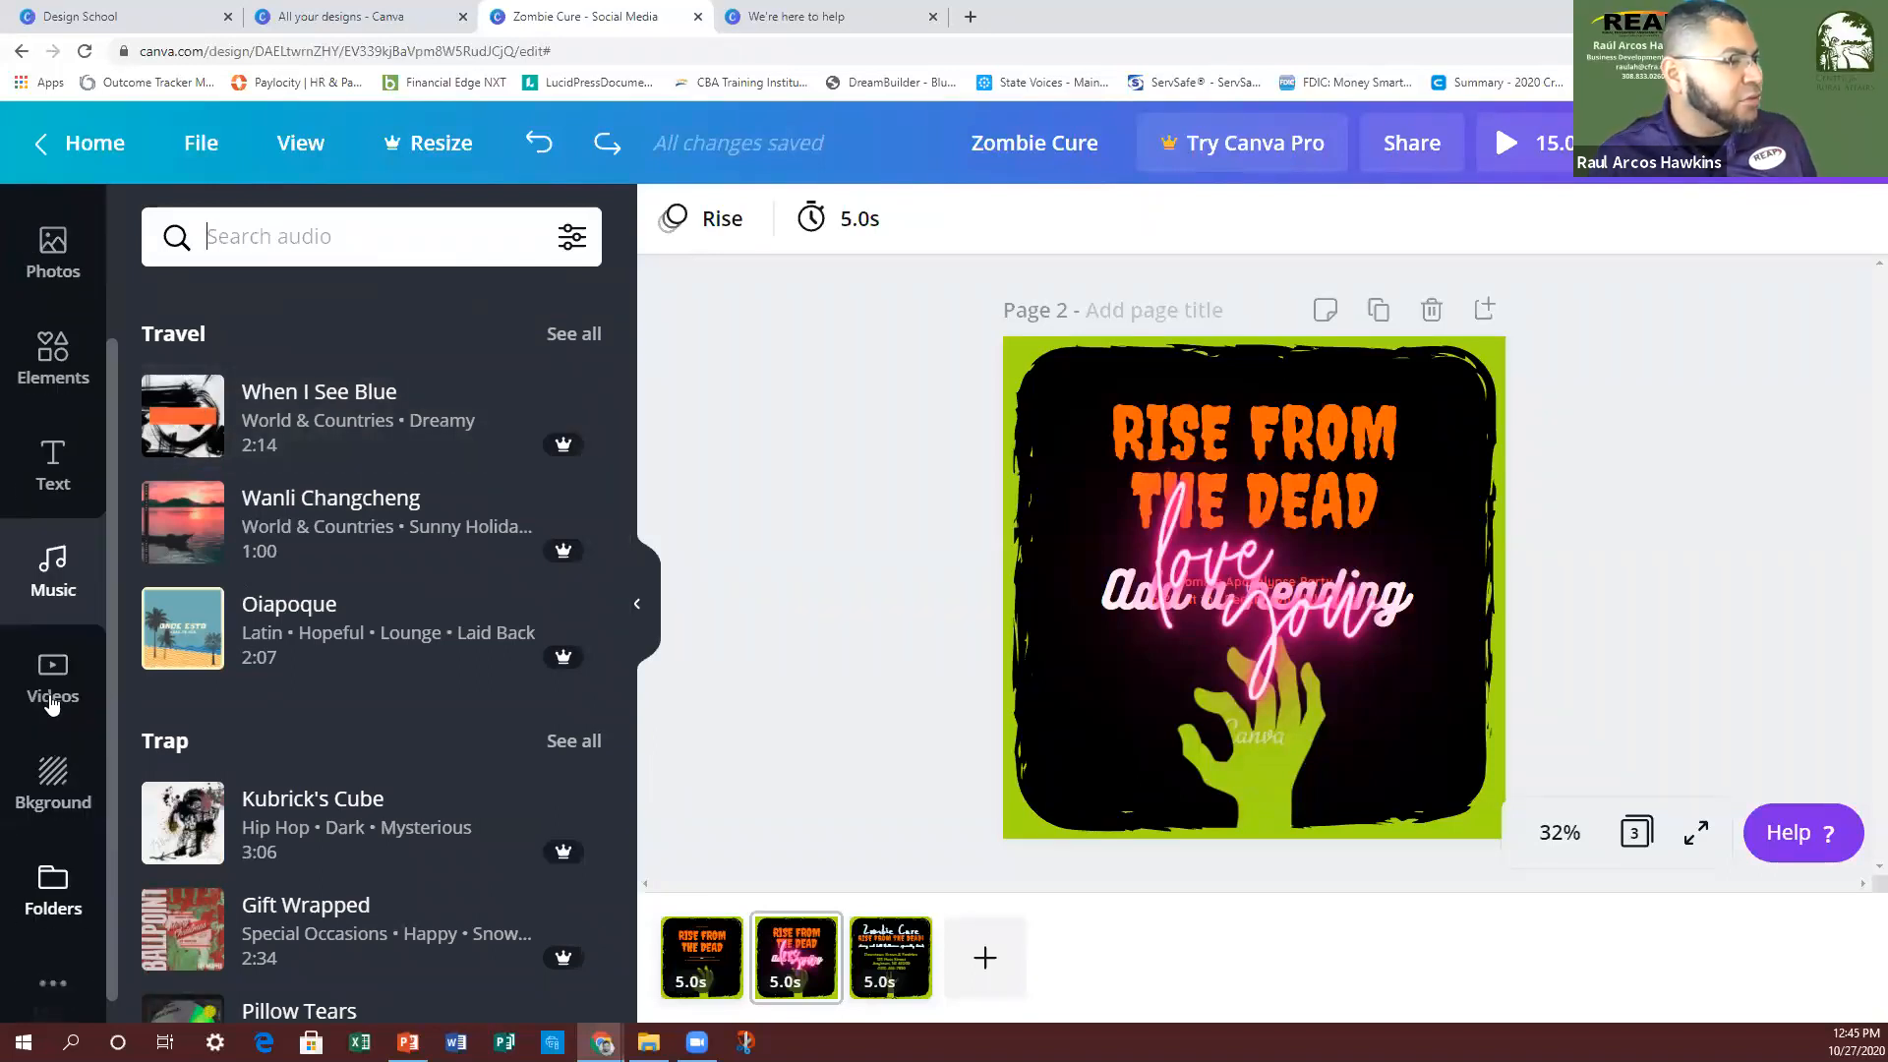
{"action": "left_click", "coordinate": [53, 688]}
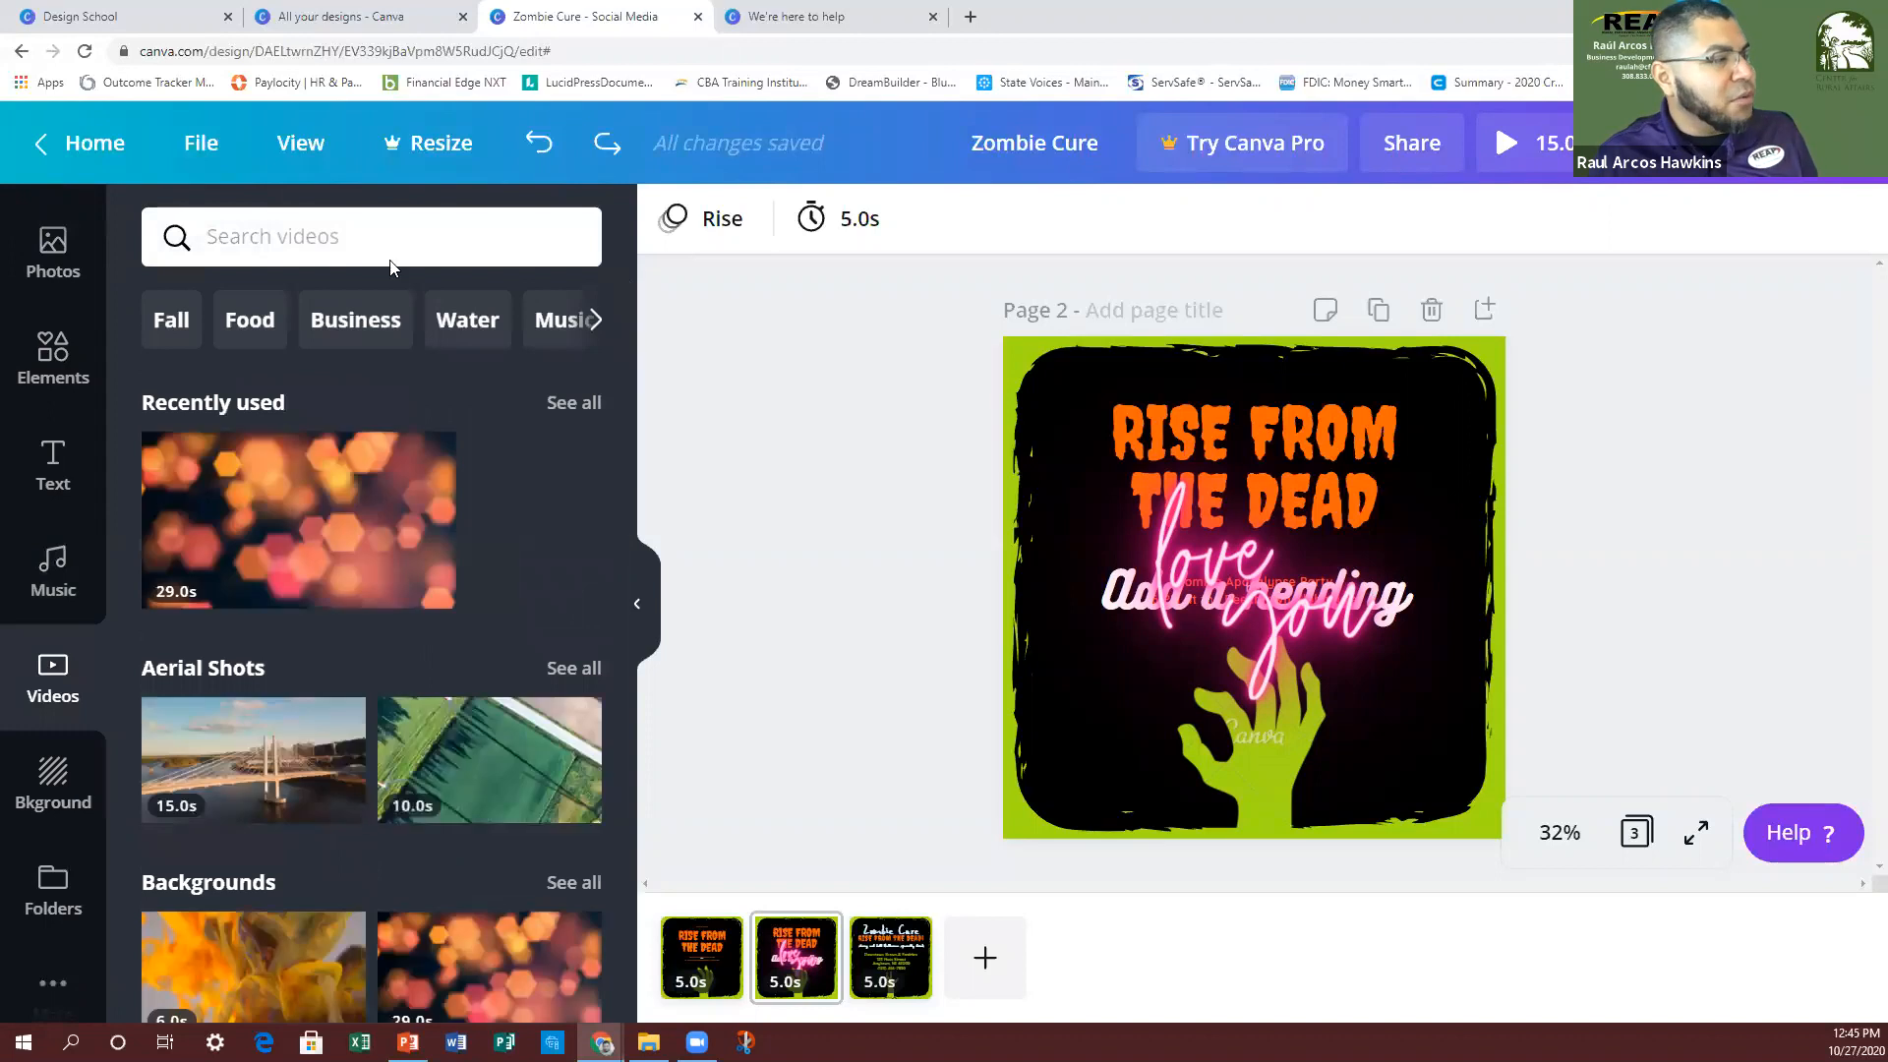
{"action": "left_click", "coordinate": [1485, 310]}
{"action": "left_click_drag", "start_coordinate": [334, 519], "coordinate": [1249, 531]}
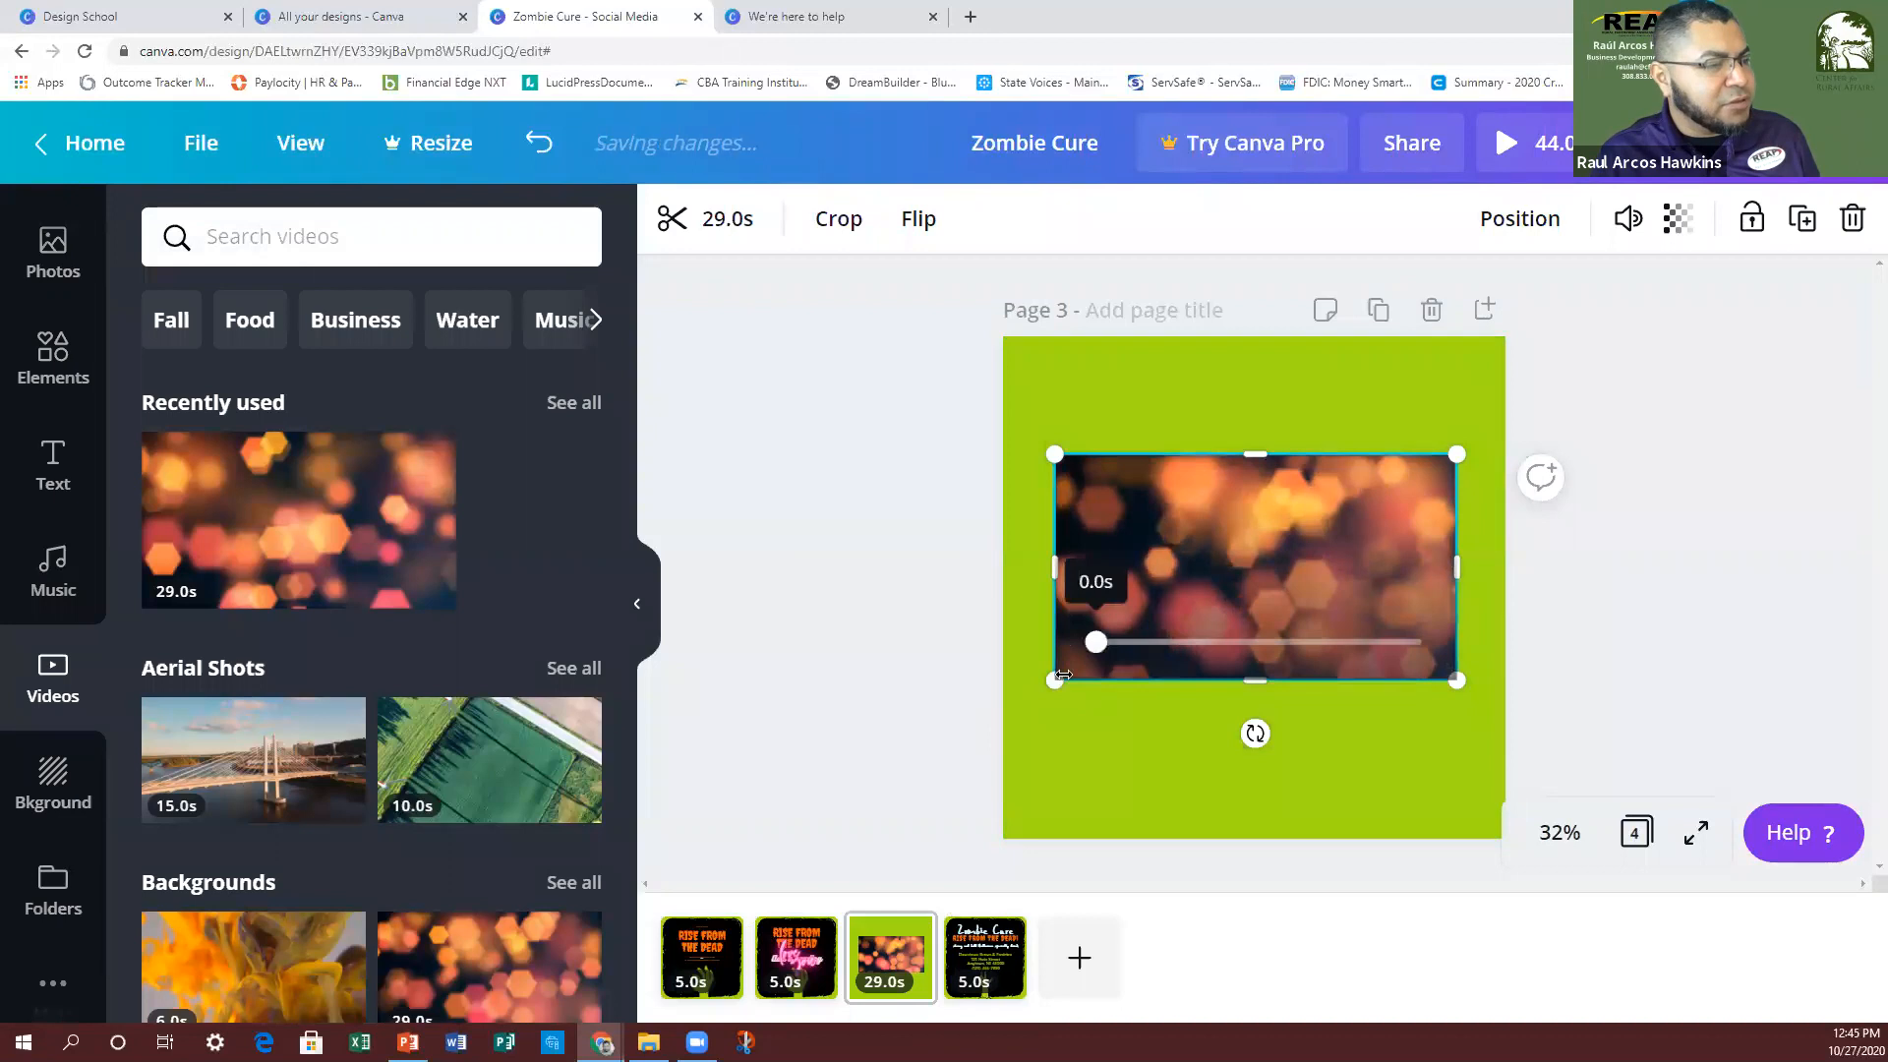
Step: Enlarge the hexagon lights video until it fills the whole of page 3 as its background
{"action": "left_click_drag", "start_coordinate": [1055, 681], "coordinate": [851, 826]}
{"action": "left_click_drag", "start_coordinate": [1458, 454], "coordinate": [1666, 336]}
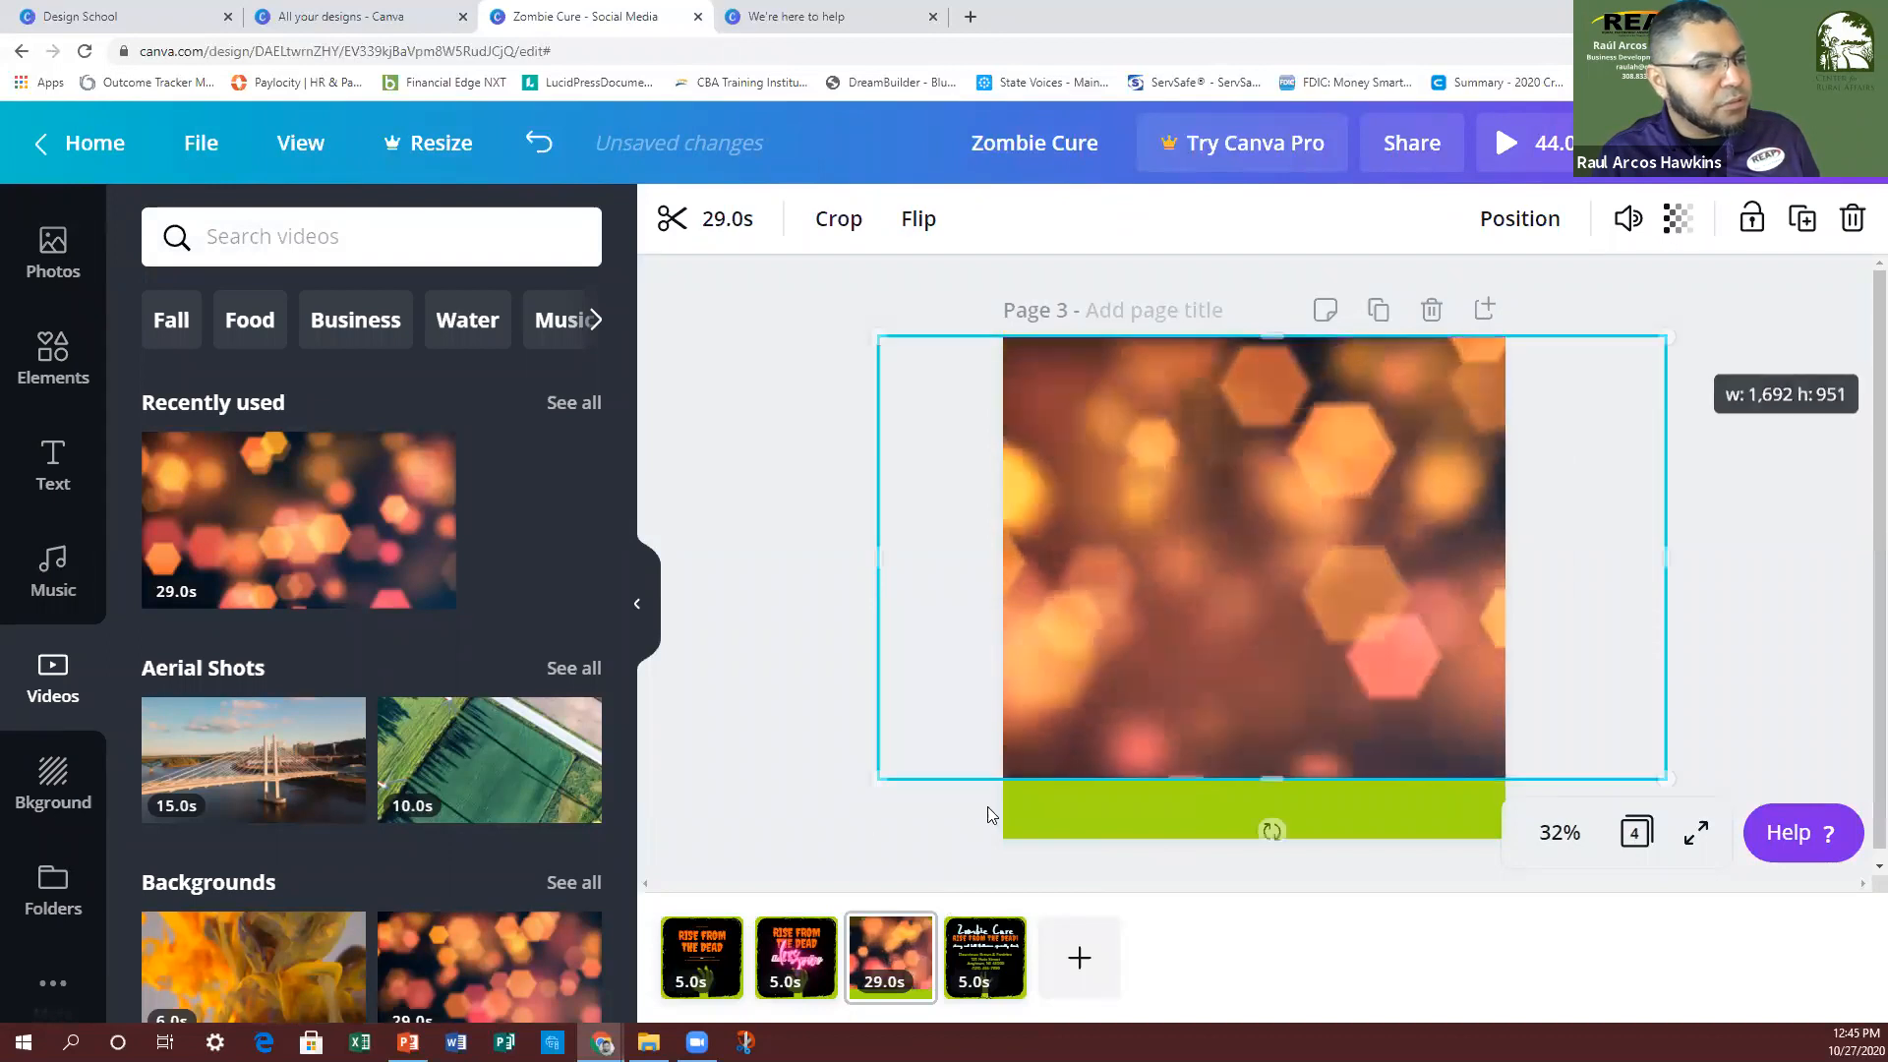
{"action": "left_click_drag", "start_coordinate": [1281, 784], "coordinate": [1308, 878]}
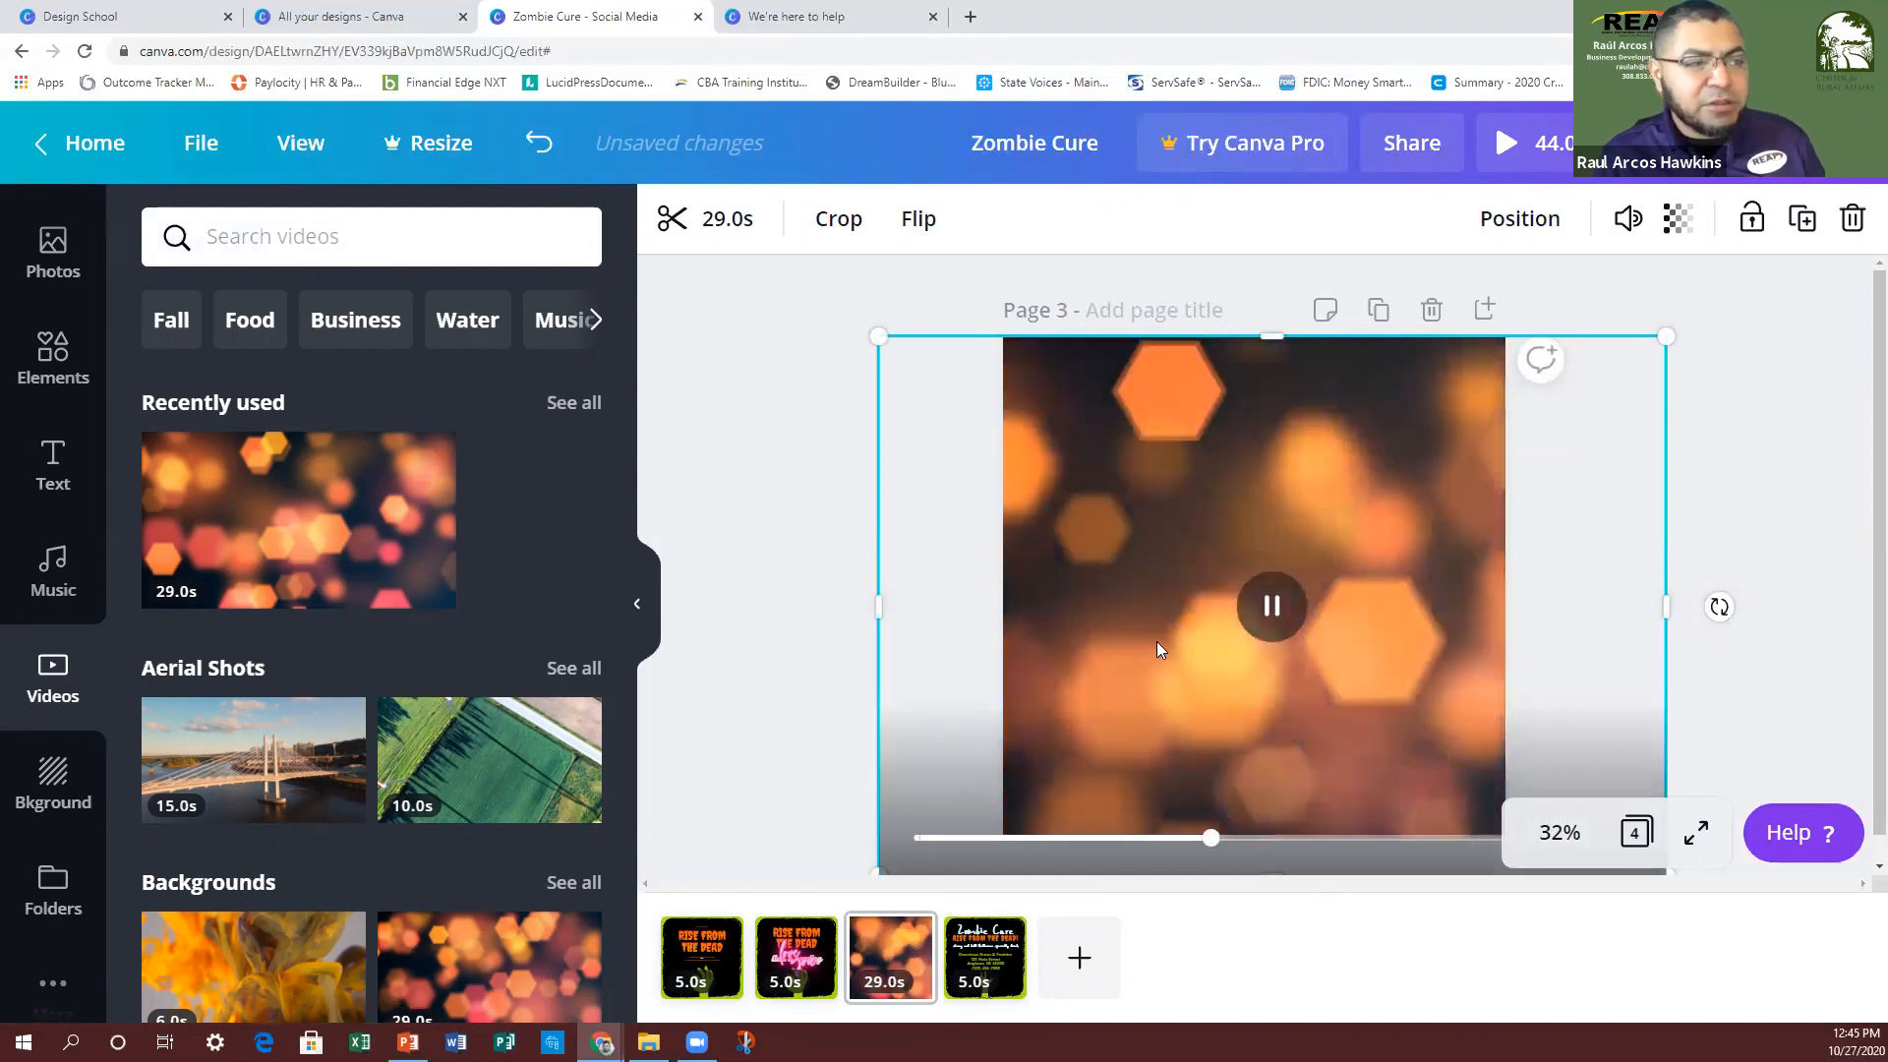
{"action": "left_click", "coordinate": [1733, 691]}
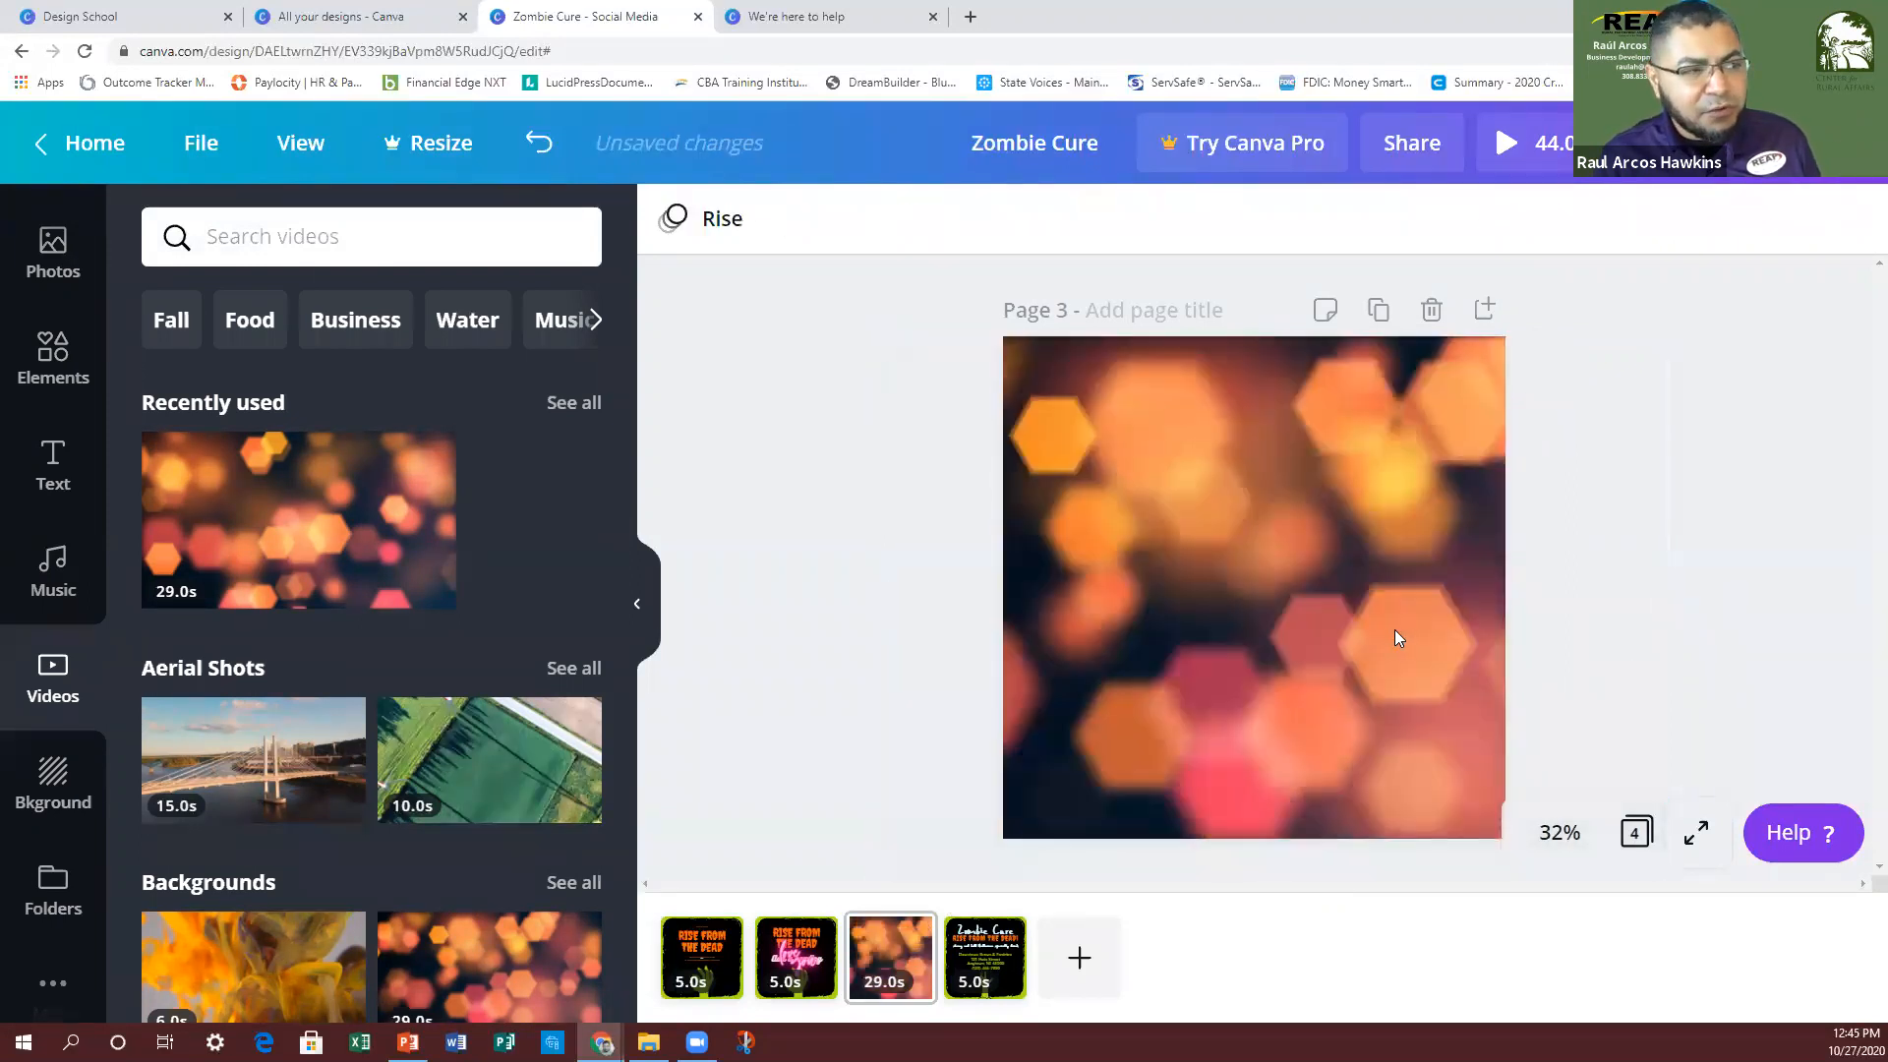
{"action": "left_click", "coordinate": [1391, 653]}
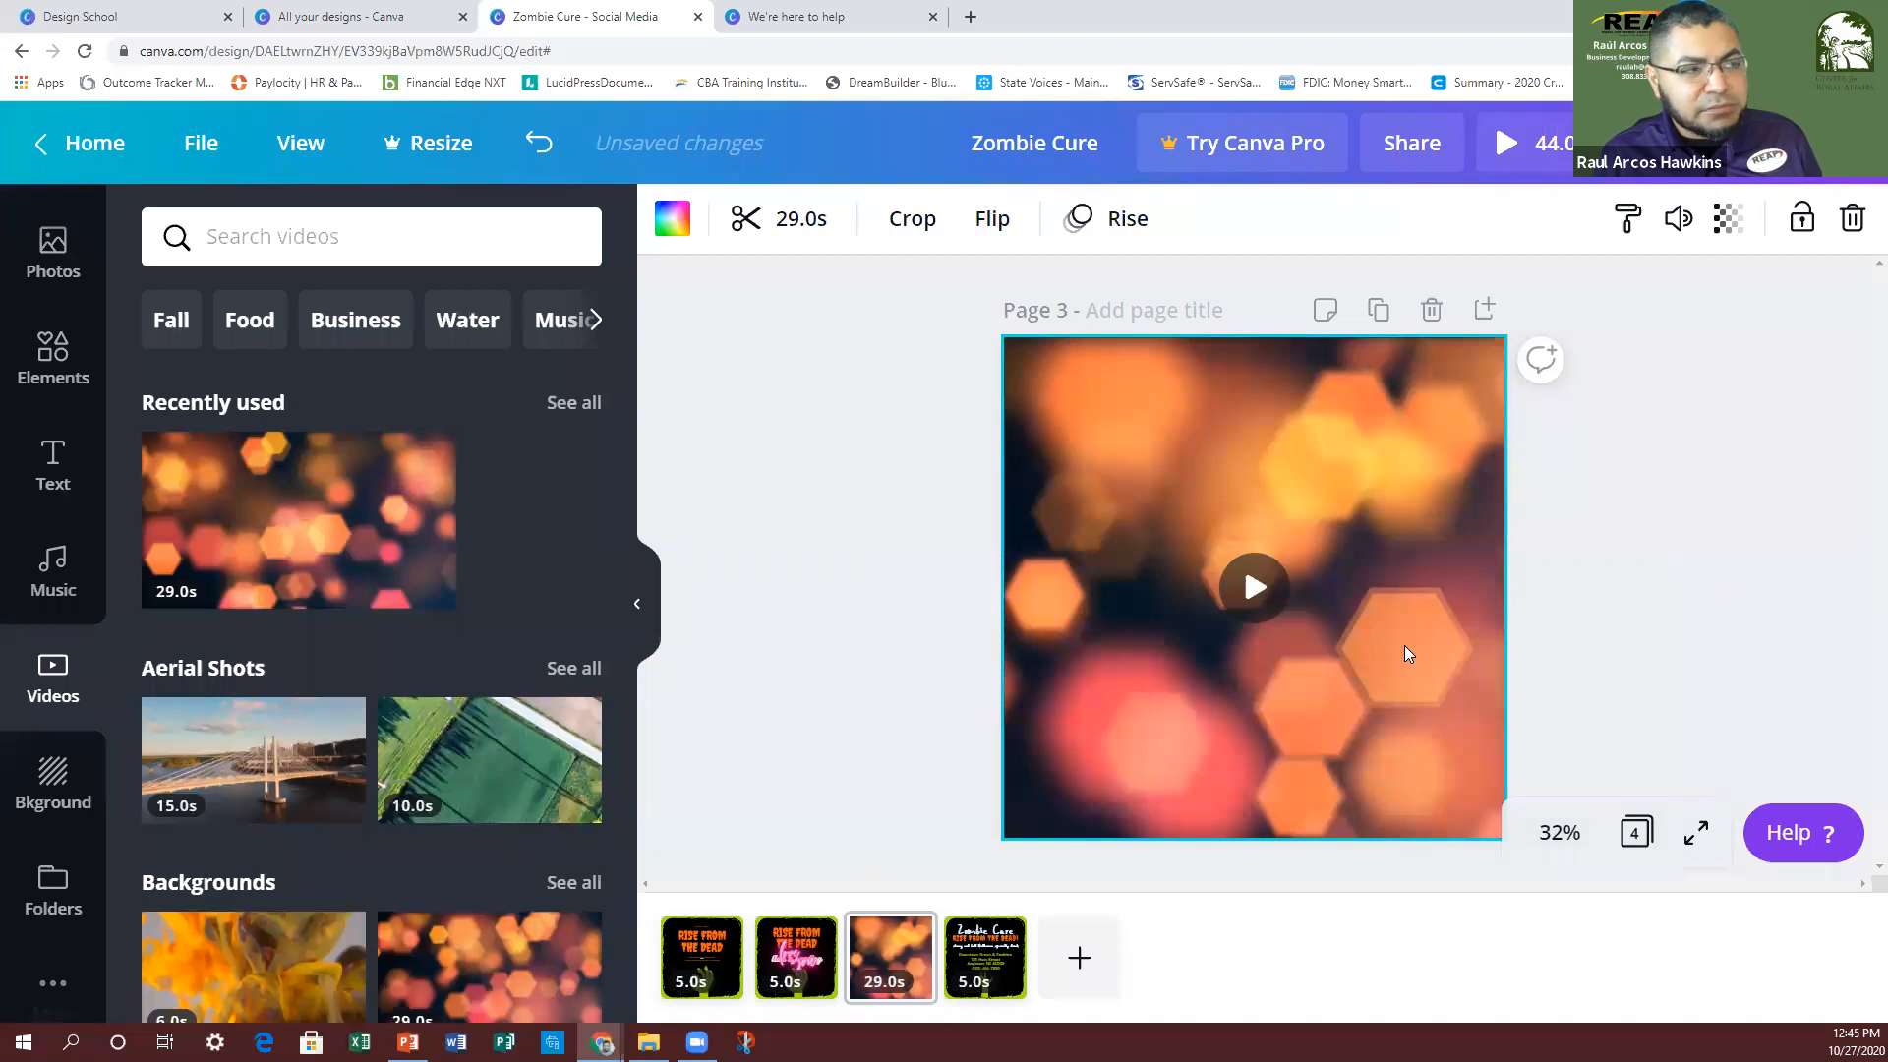
{"action": "left_click_drag", "start_coordinate": [1416, 607], "coordinate": [1405, 619]}
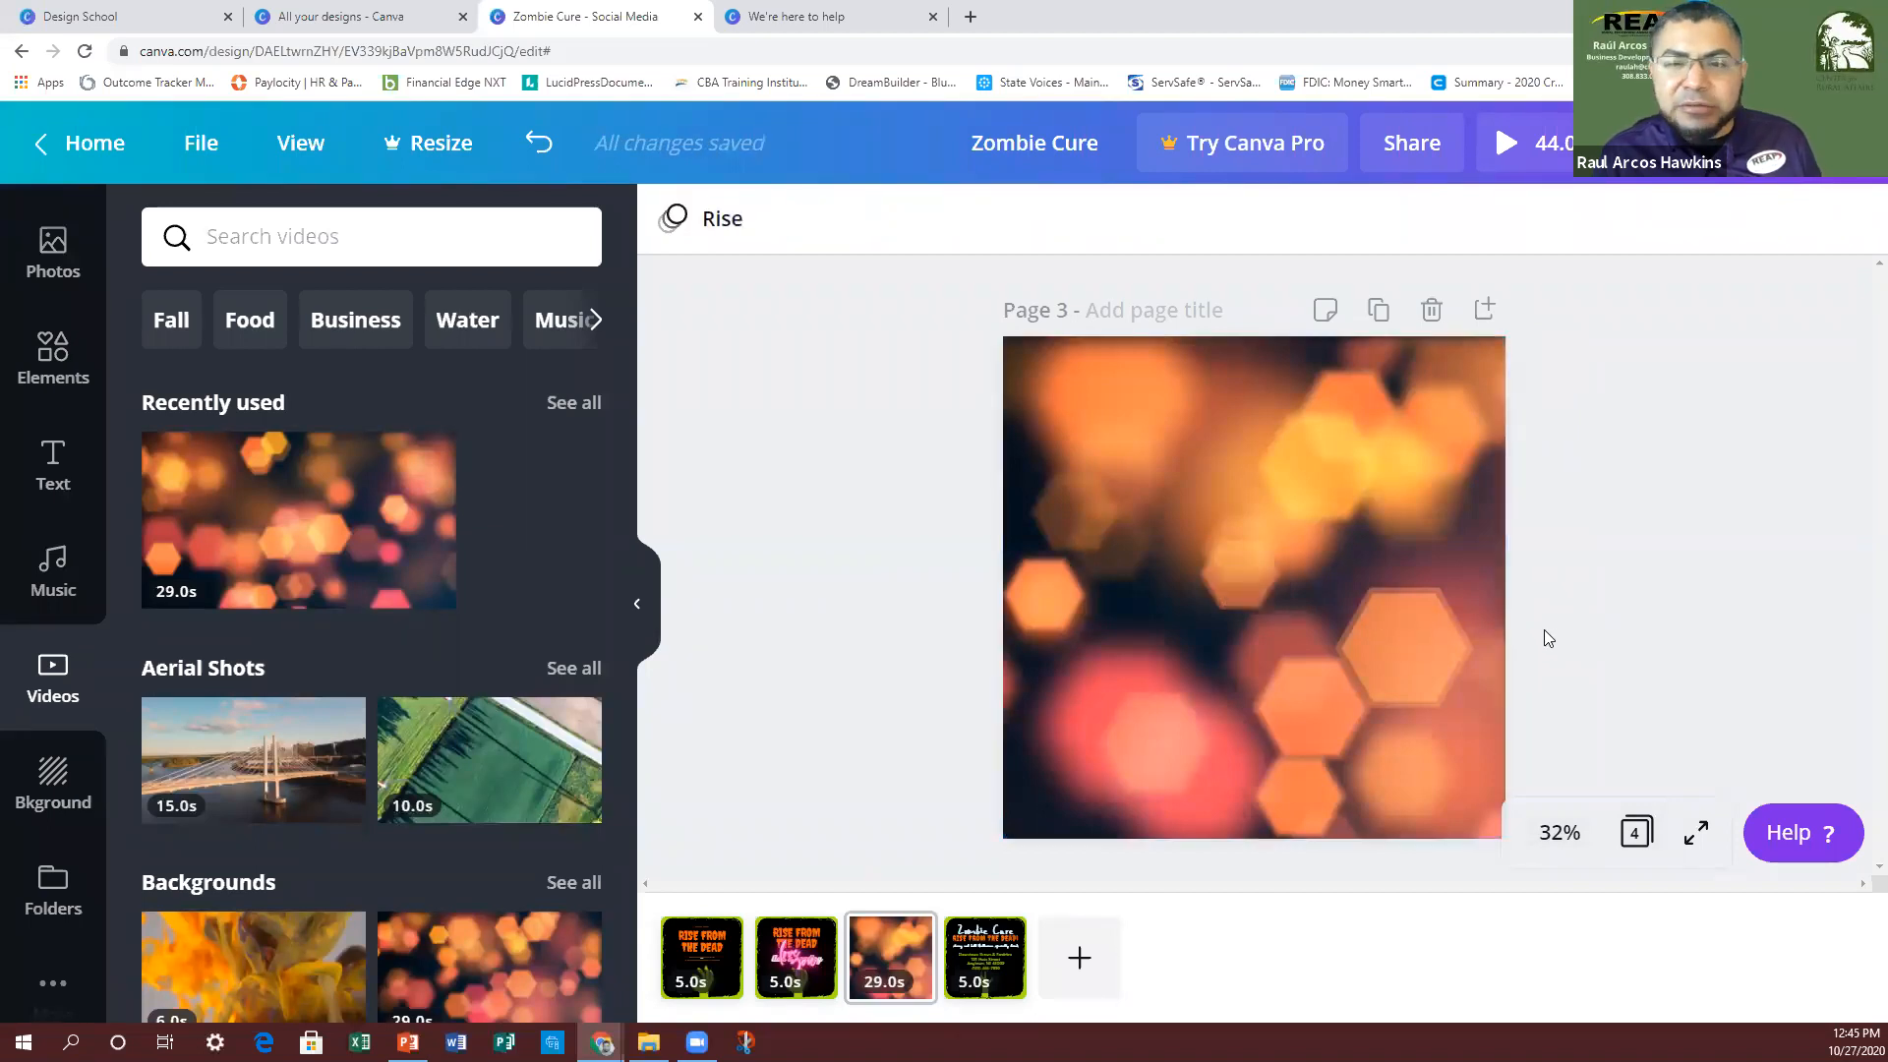
Step: Delete the video from page 3 and remove the blank page from the design
{"action": "left_click", "coordinate": [1255, 608]}
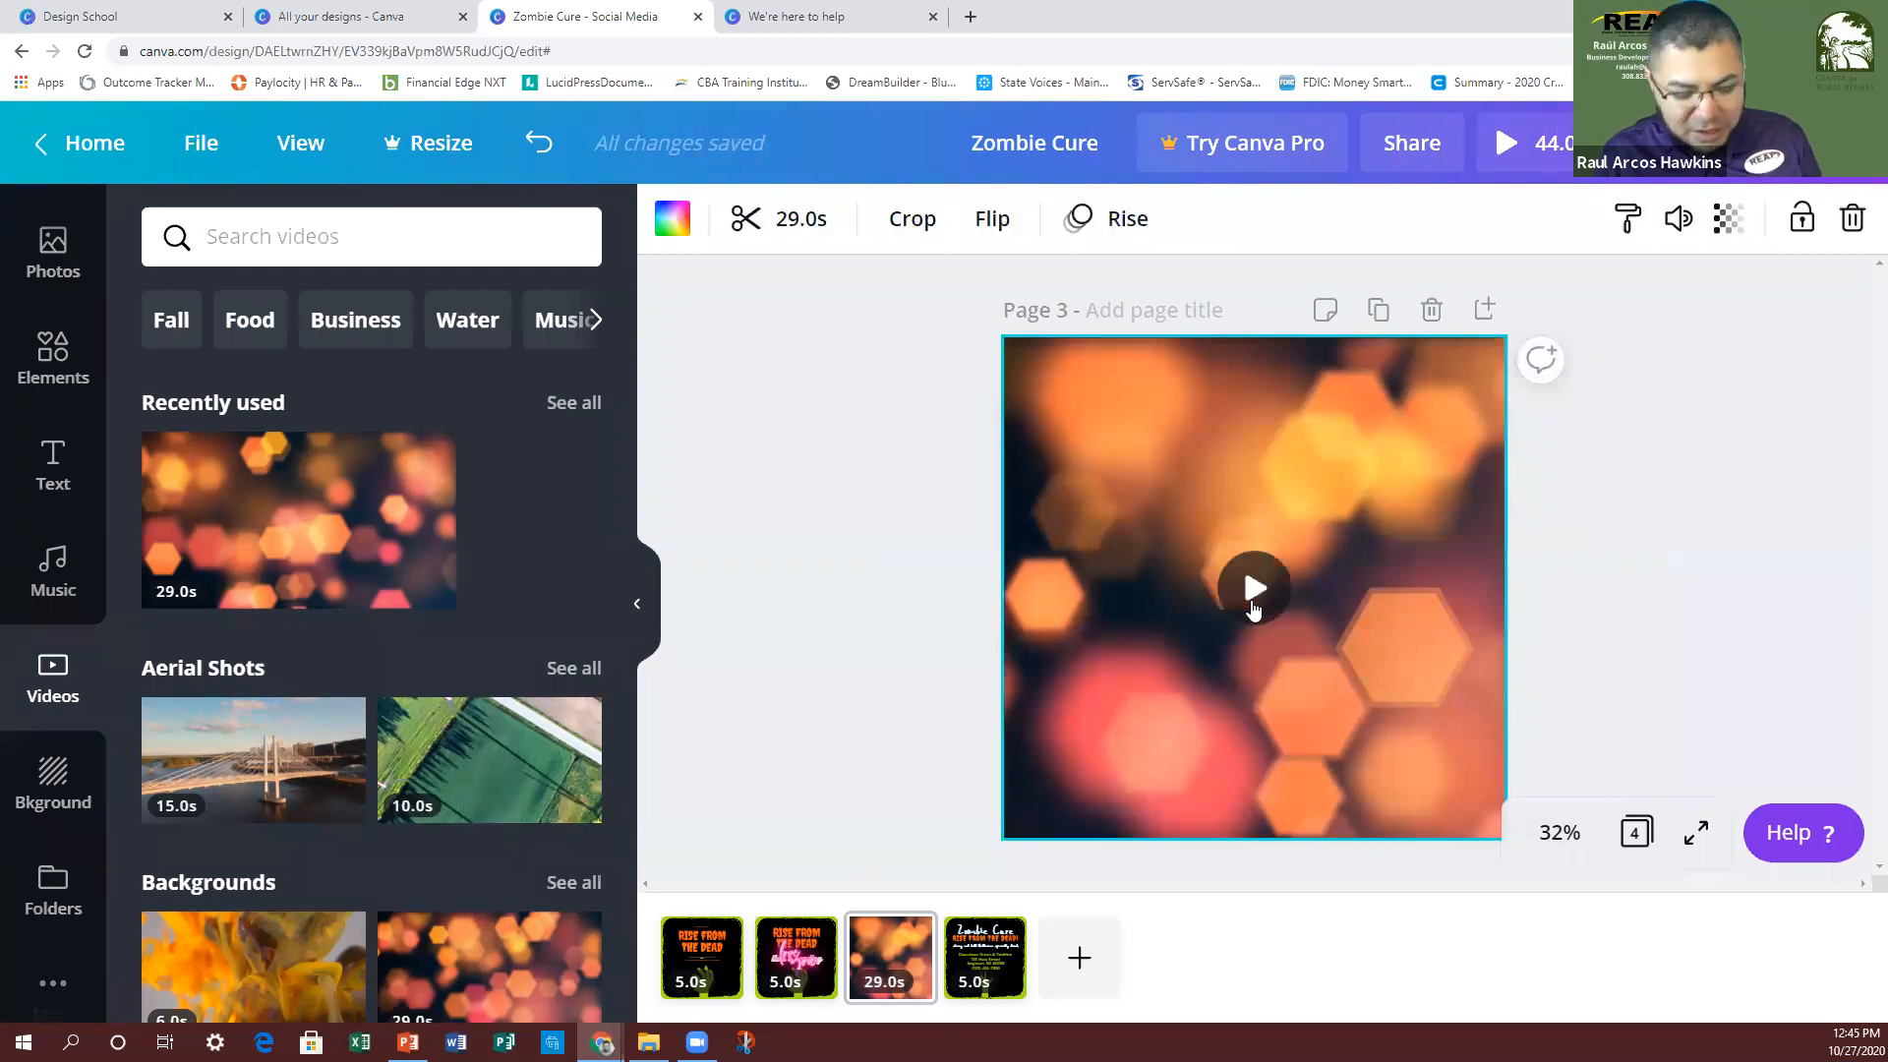
{"action": "left_click", "coordinate": [1254, 592]}
{"action": "key", "text": "Delete"}
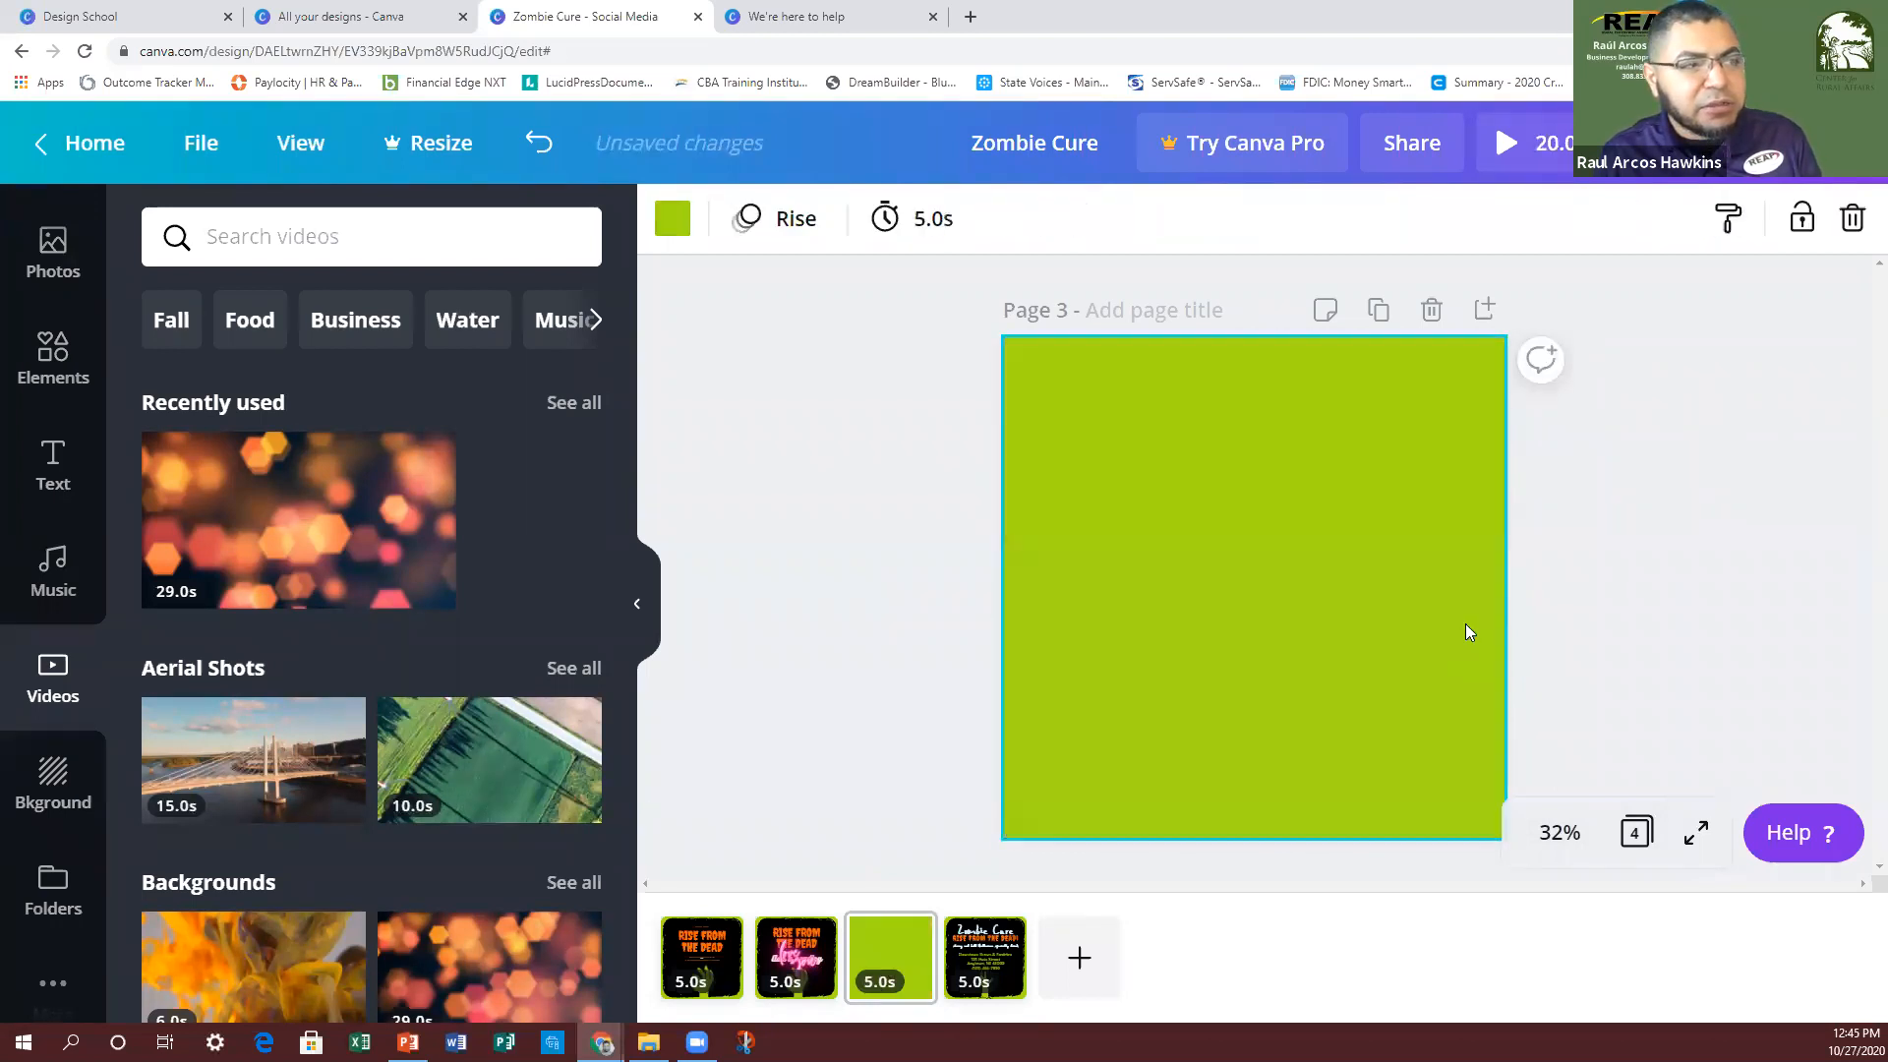
{"action": "left_click", "coordinate": [1431, 311]}
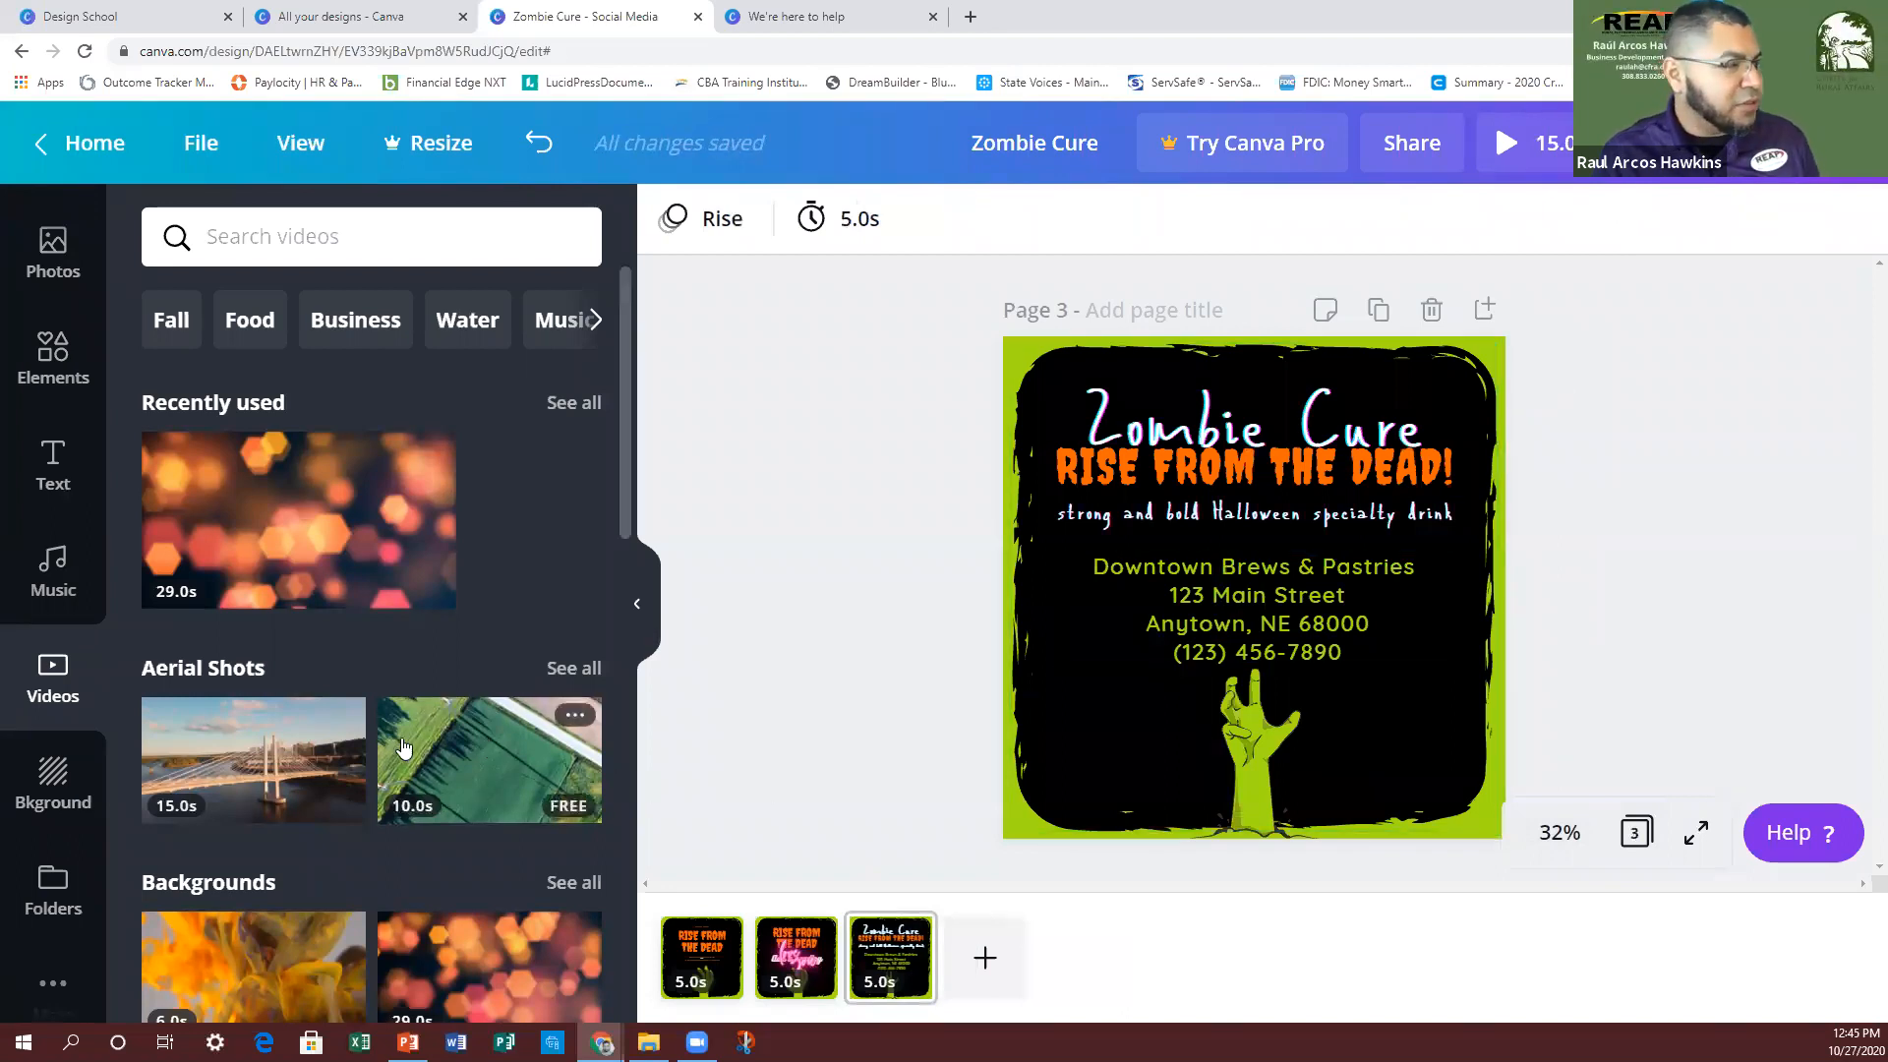
Step: Examine the background options, including the document colors, the custom color picker and the ready-made background images
{"action": "scroll", "coordinate": [492, 757], "scroll_direction": "down", "scroll_amount": 1}
{"action": "left_click", "coordinate": [53, 780]}
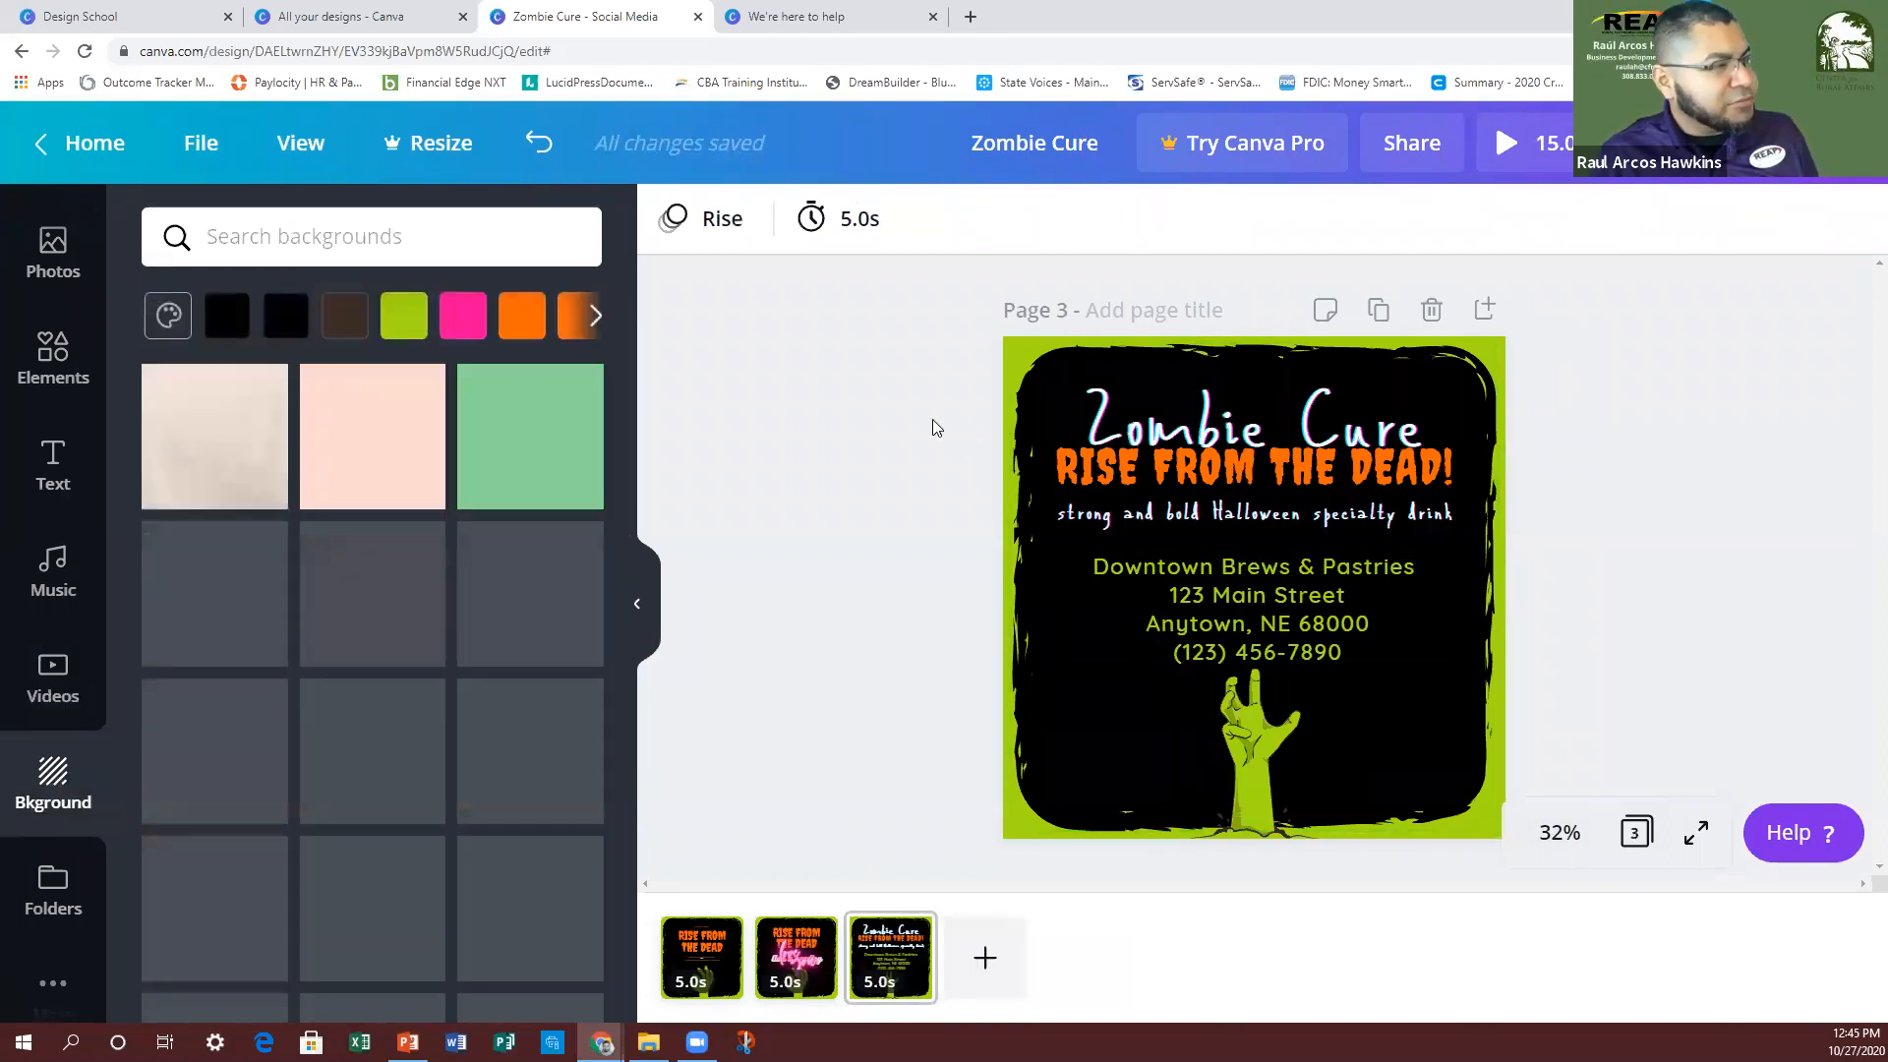
{"action": "left_click", "coordinate": [167, 318]}
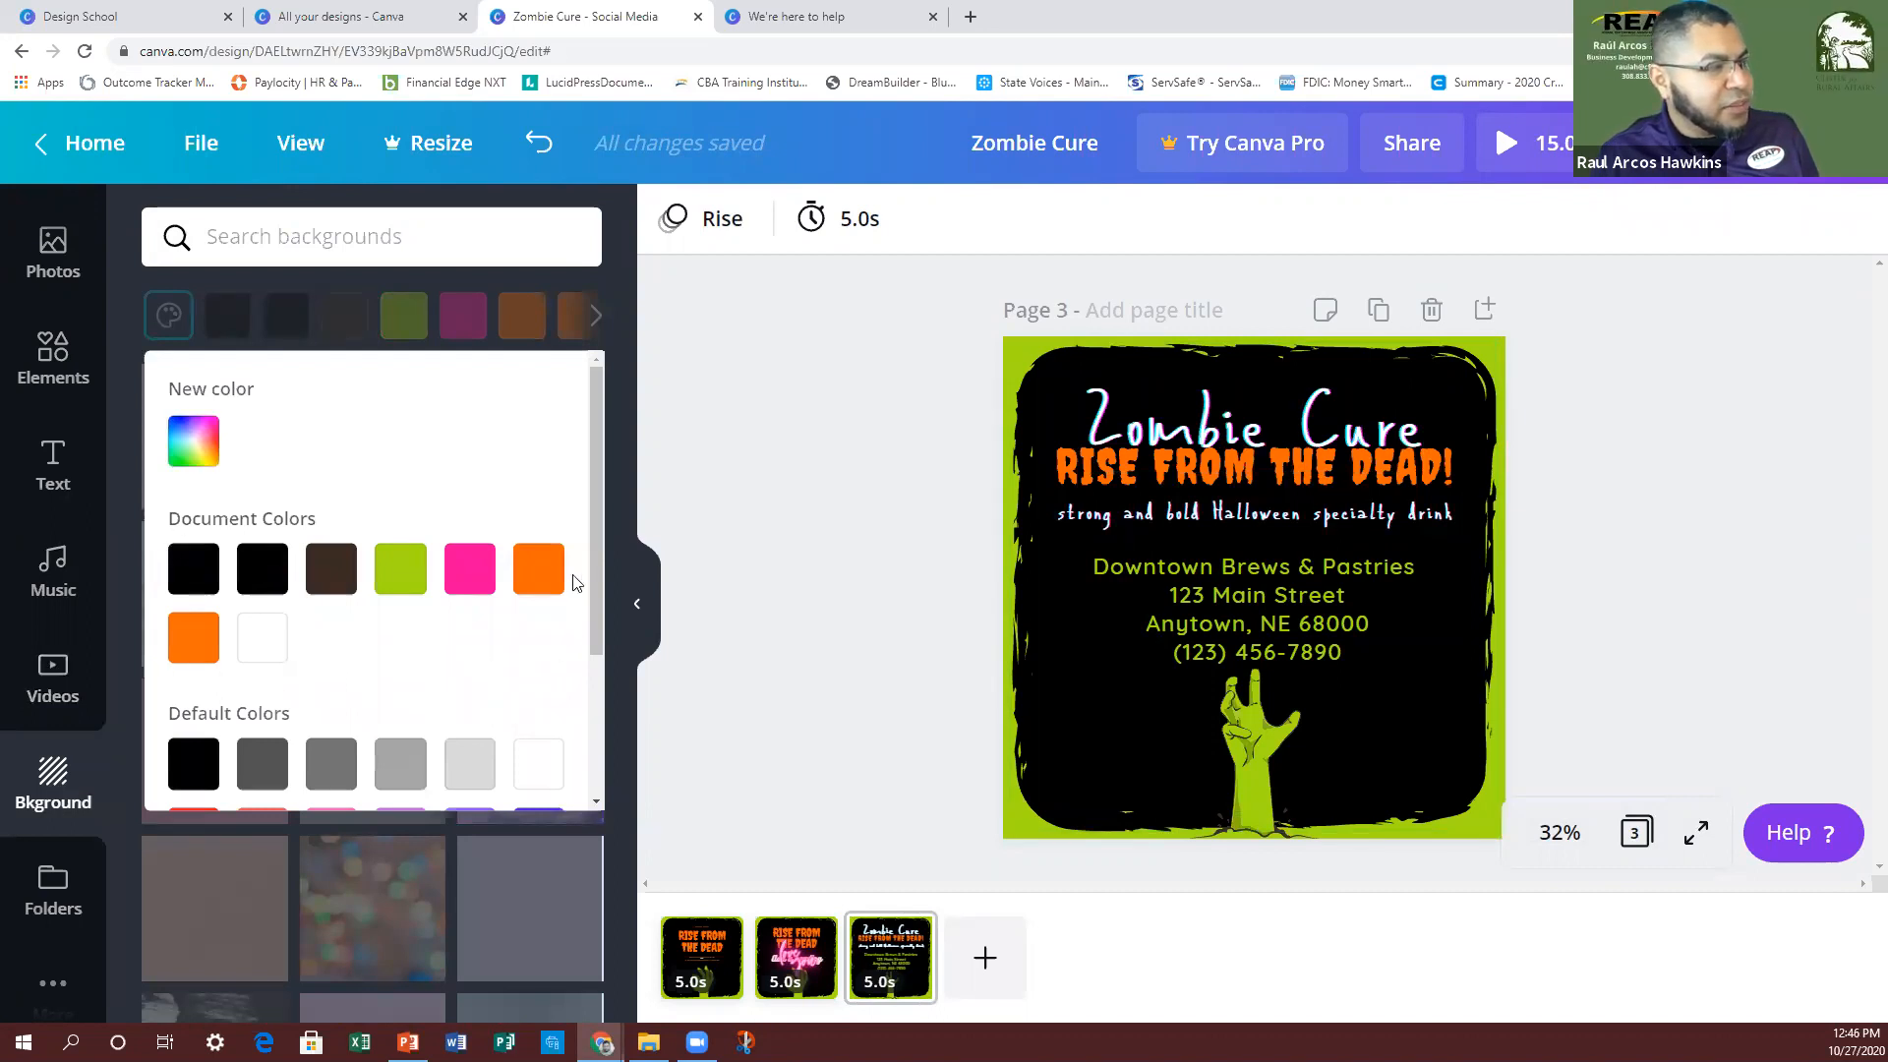
{"action": "left_click", "coordinate": [195, 559]}
{"action": "left_click", "coordinate": [254, 590]}
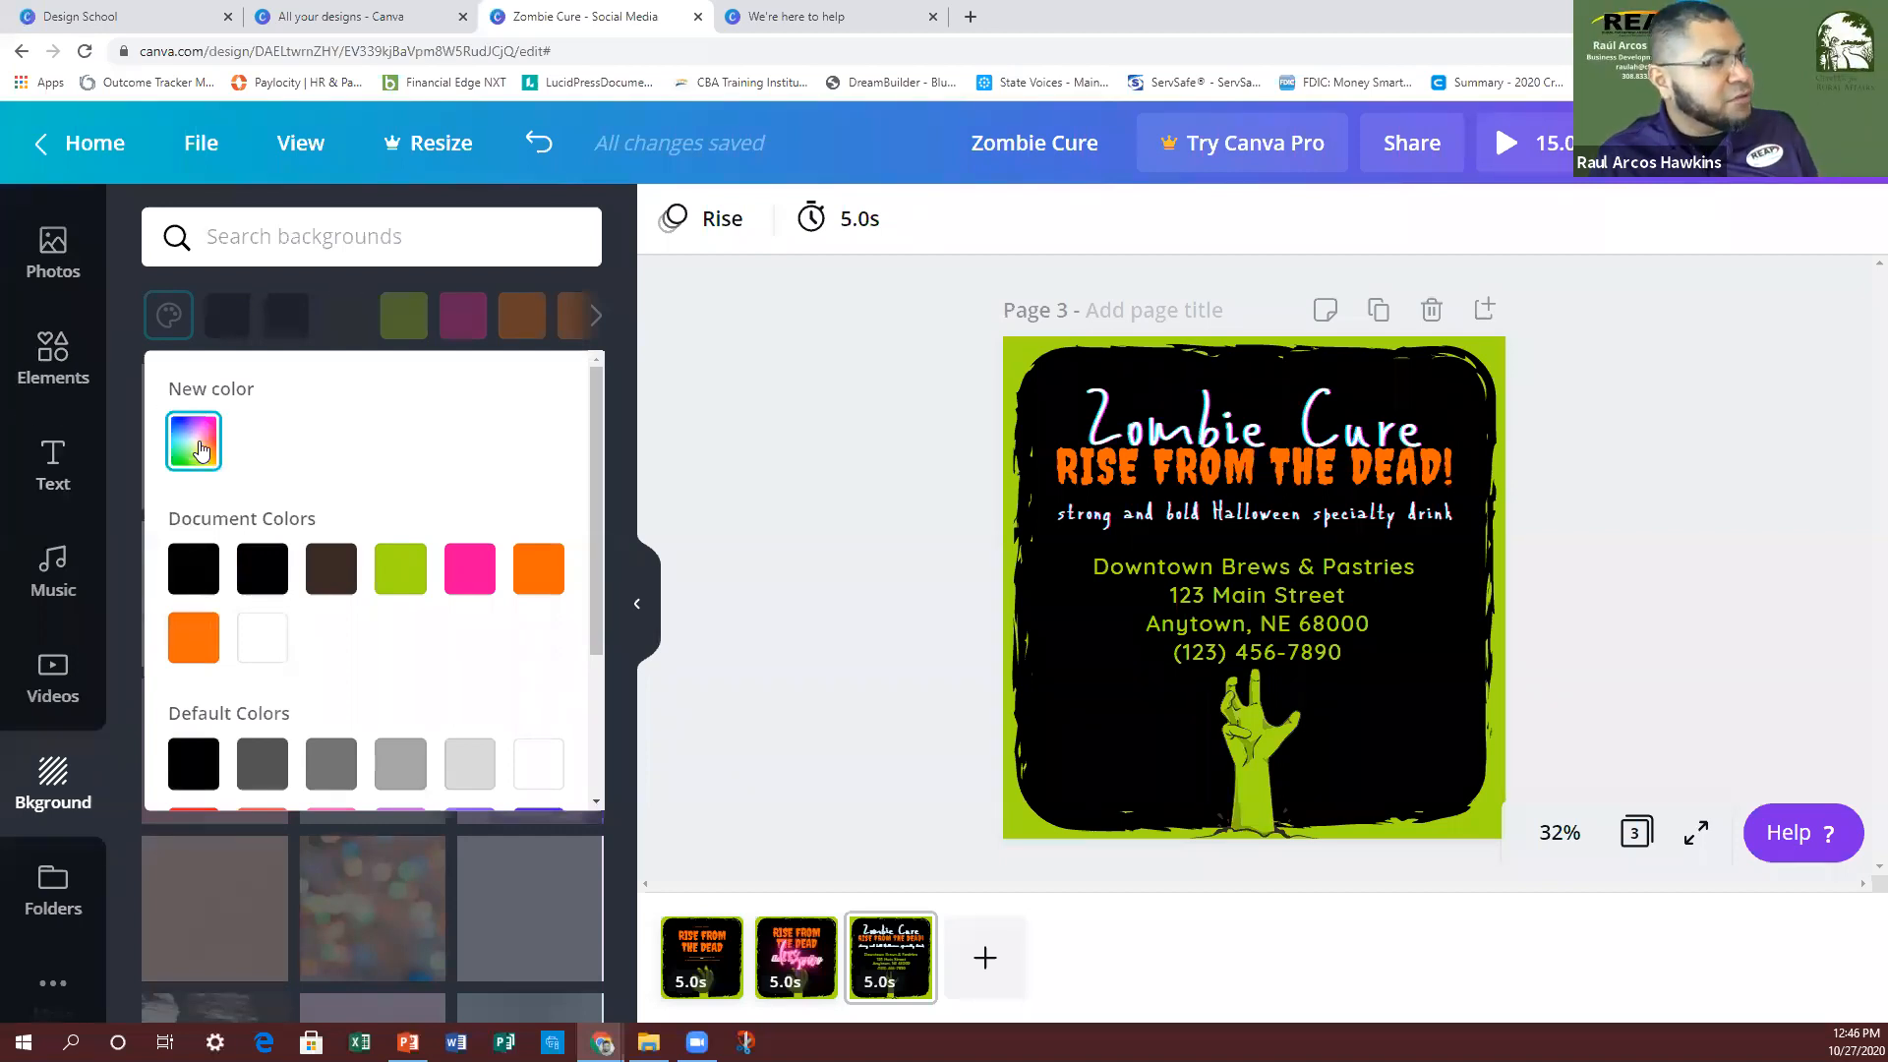
{"action": "left_click", "coordinate": [200, 451]}
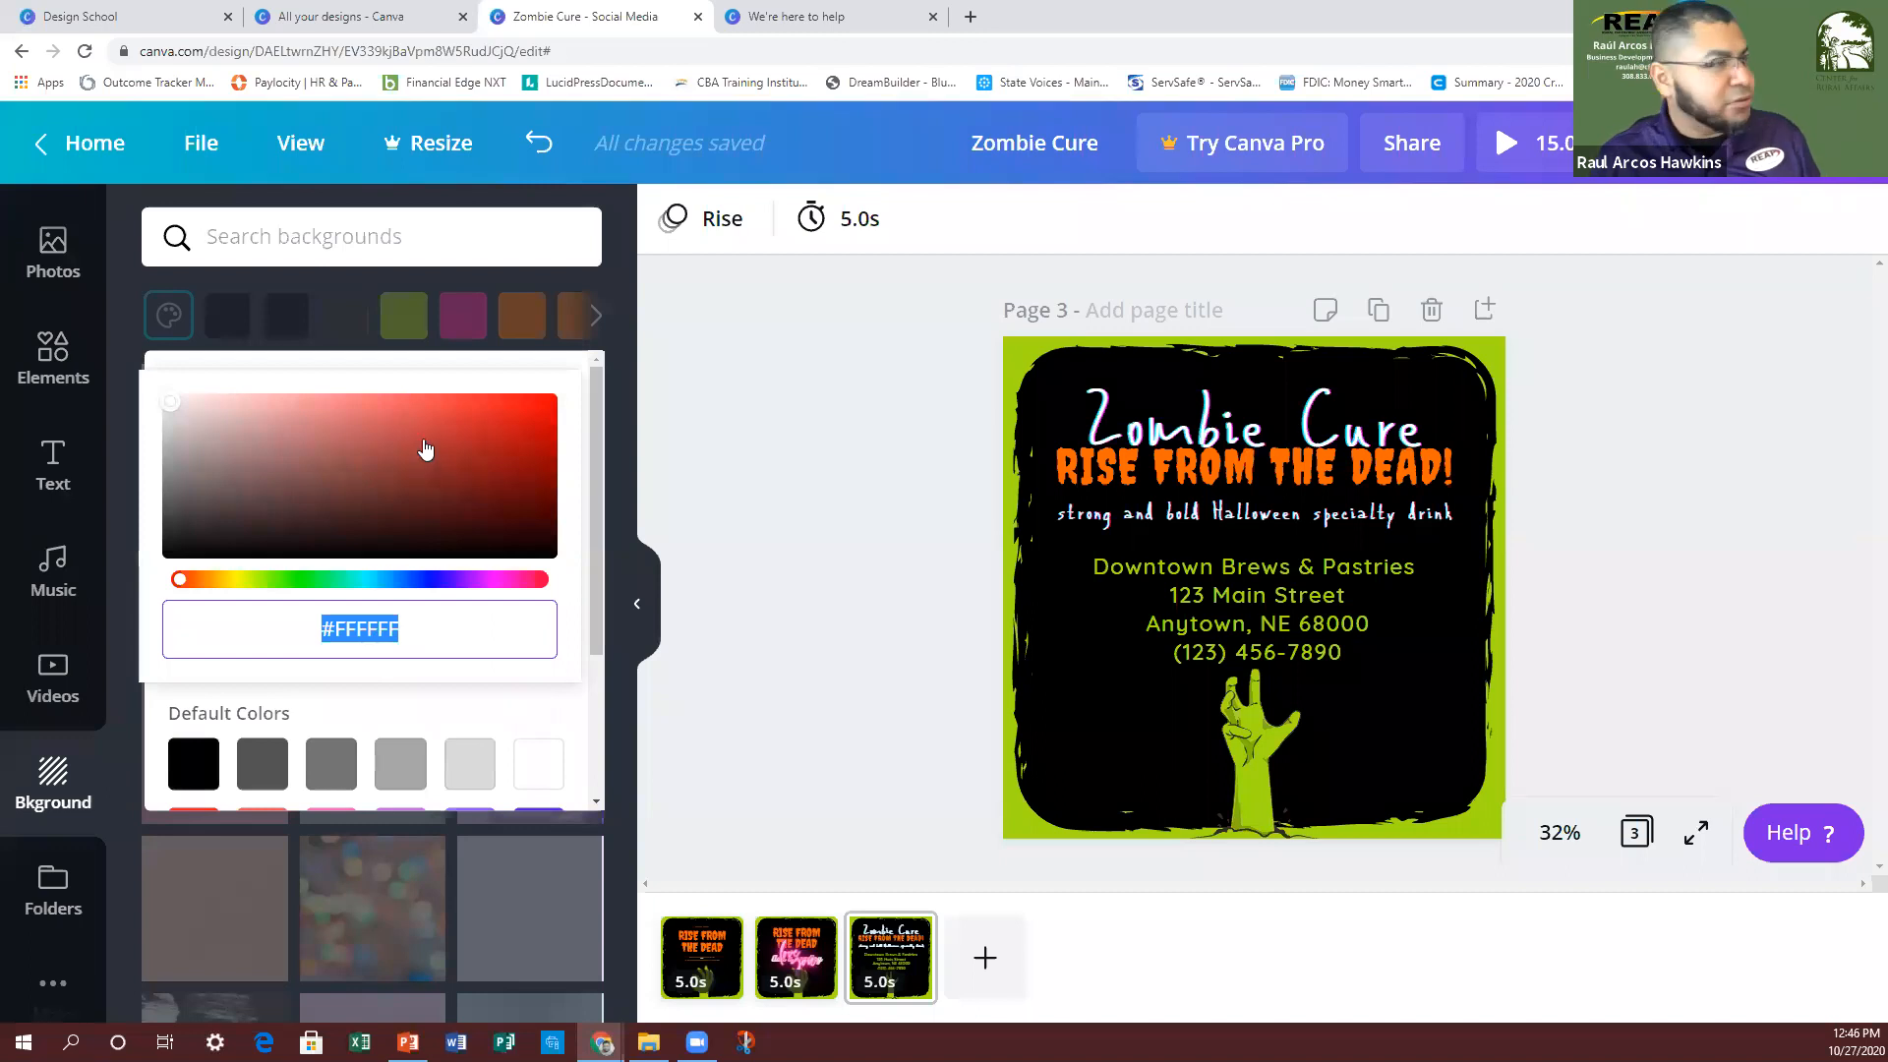
{"action": "left_click", "coordinate": [708, 447]}
{"action": "scroll", "coordinate": [312, 492], "scroll_direction": "down", "scroll_amount": 1}
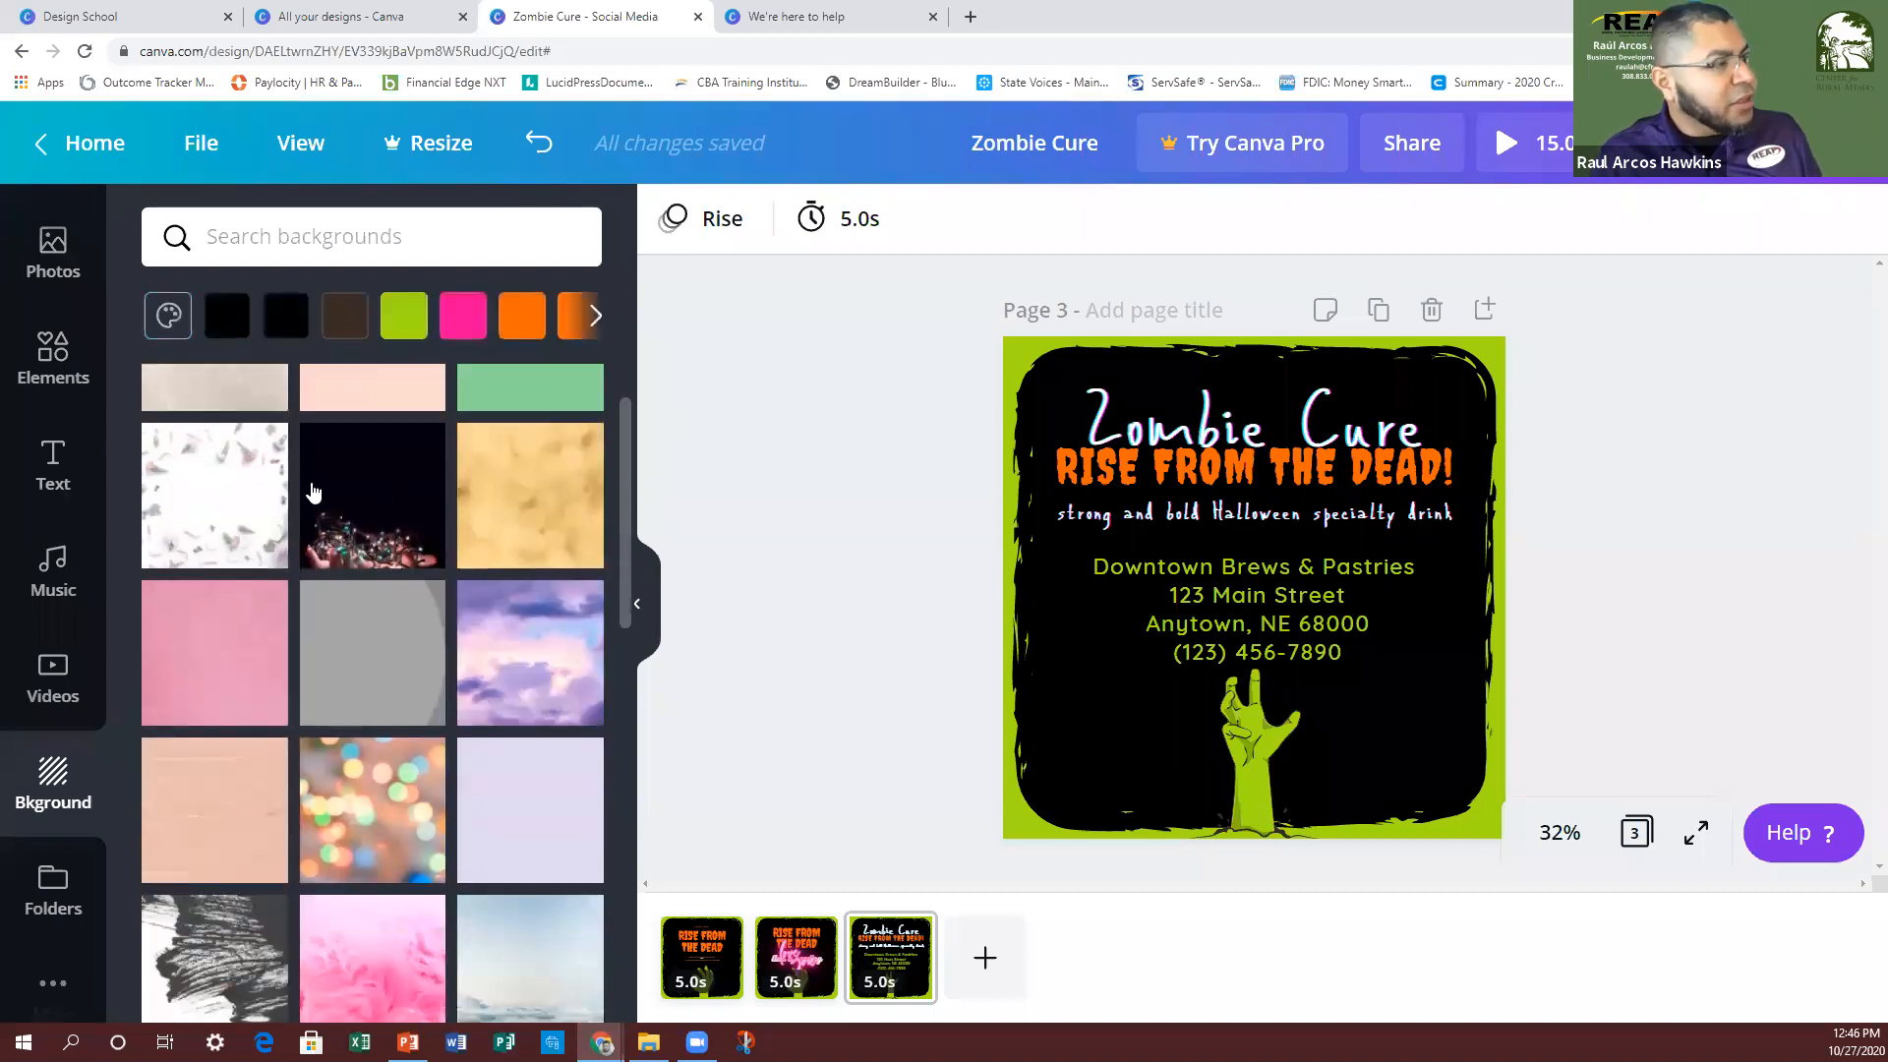
{"action": "scroll", "coordinate": [474, 752], "scroll_direction": "up", "scroll_amount": 1}
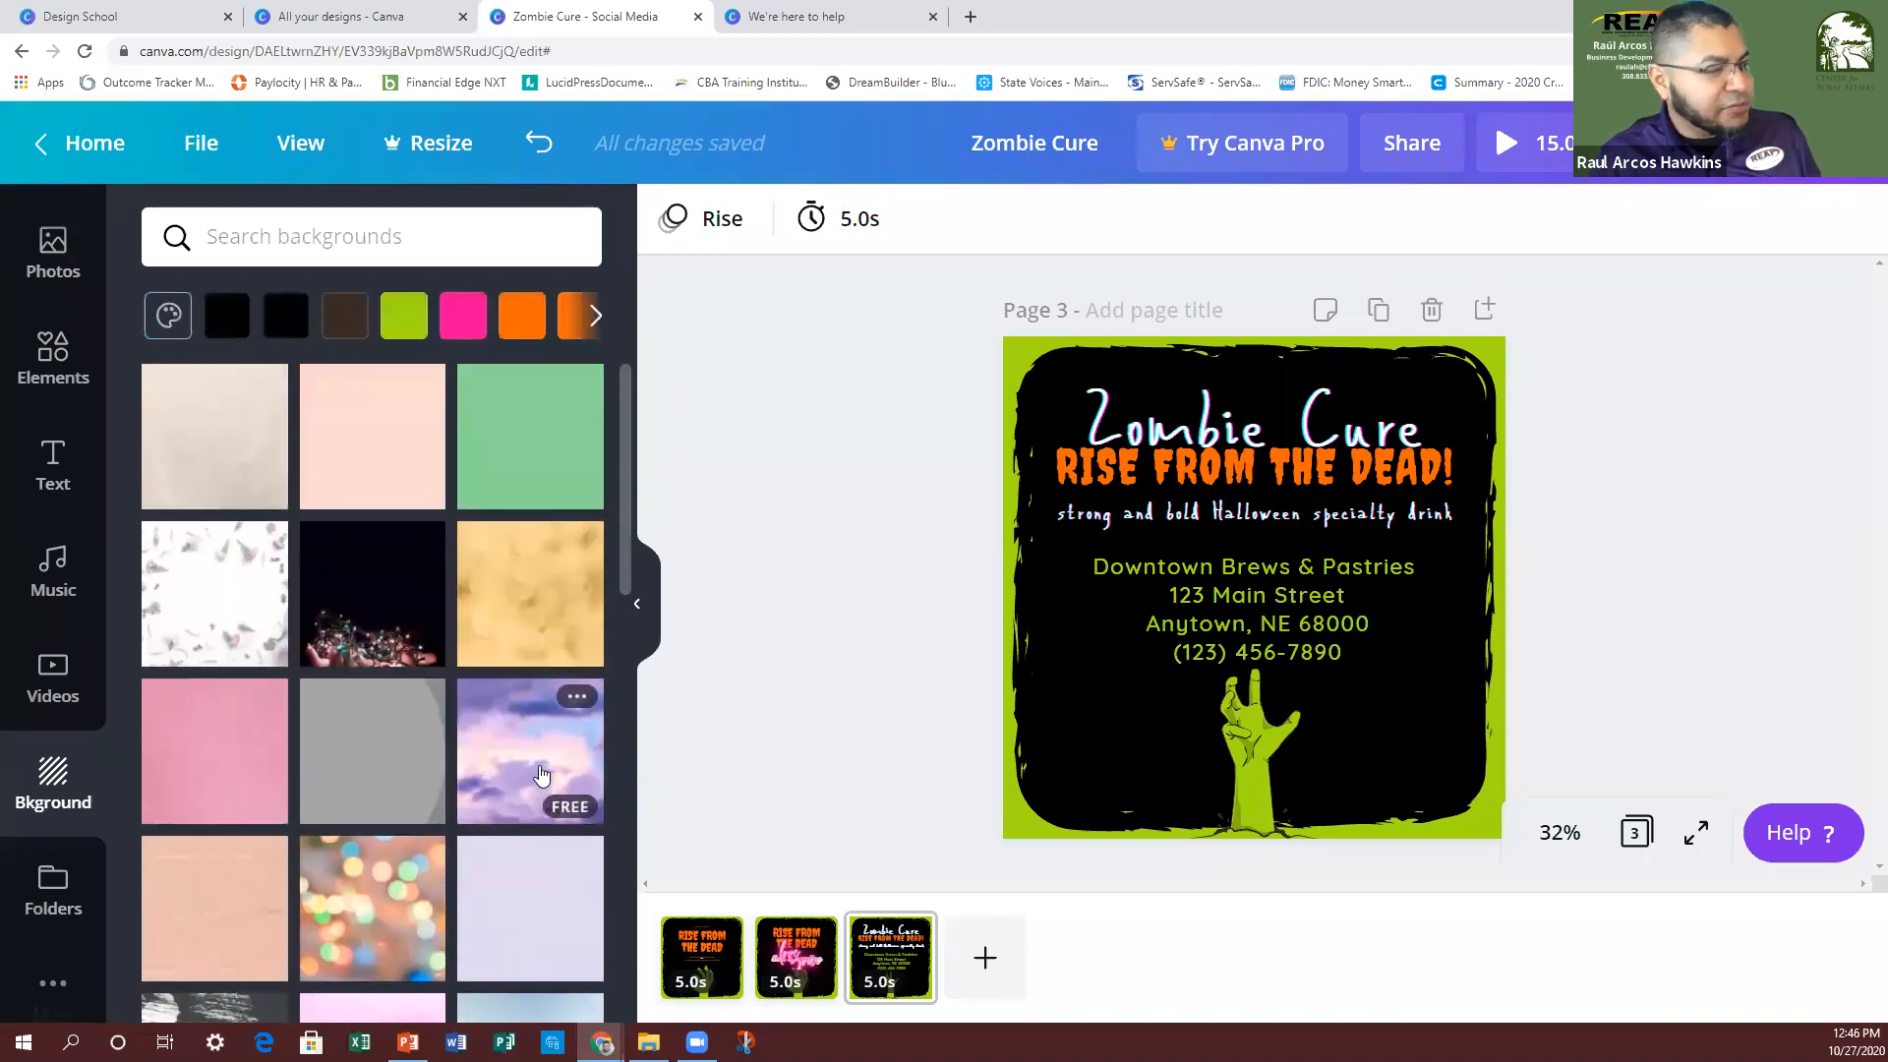
Step: Browse further through the ready-made background images for more textures, gradients and photos
{"action": "scroll", "coordinate": [402, 584], "scroll_direction": "down", "scroll_amount": 6}
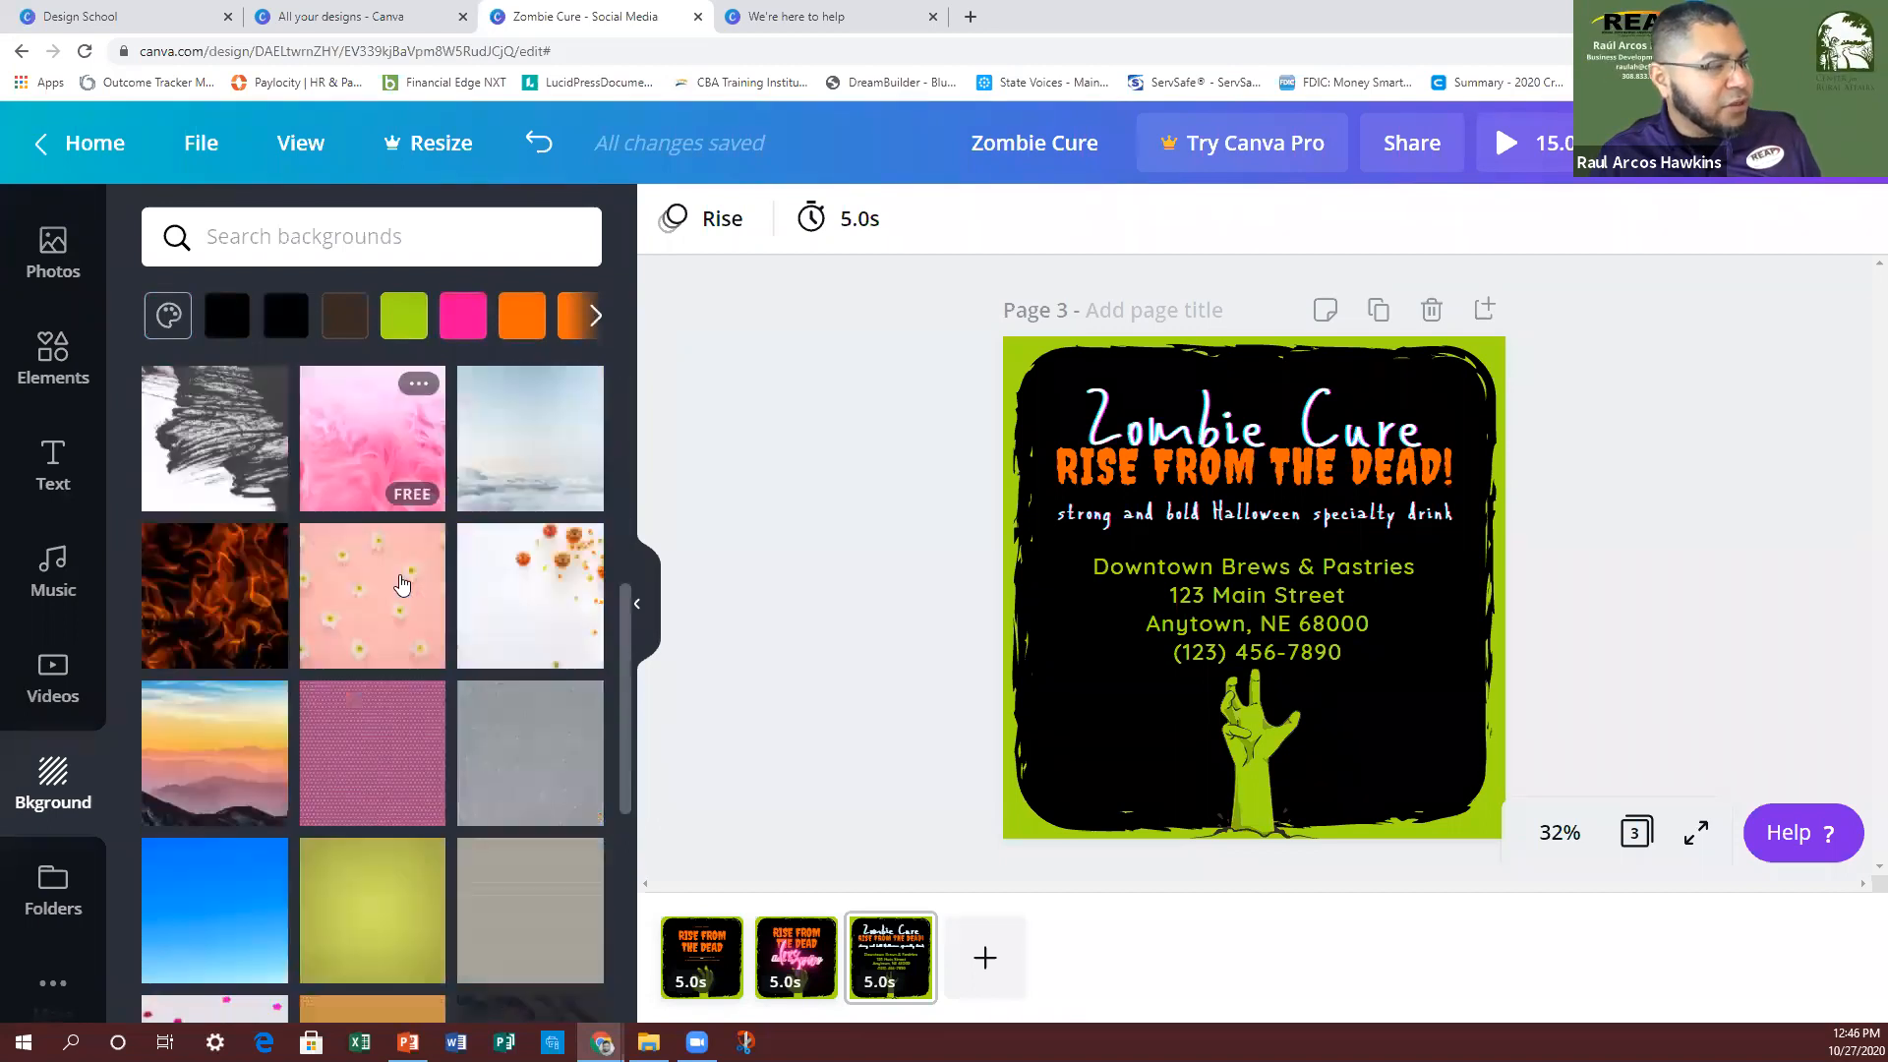
{"action": "scroll", "coordinate": [401, 584], "scroll_direction": "down", "scroll_amount": 6}
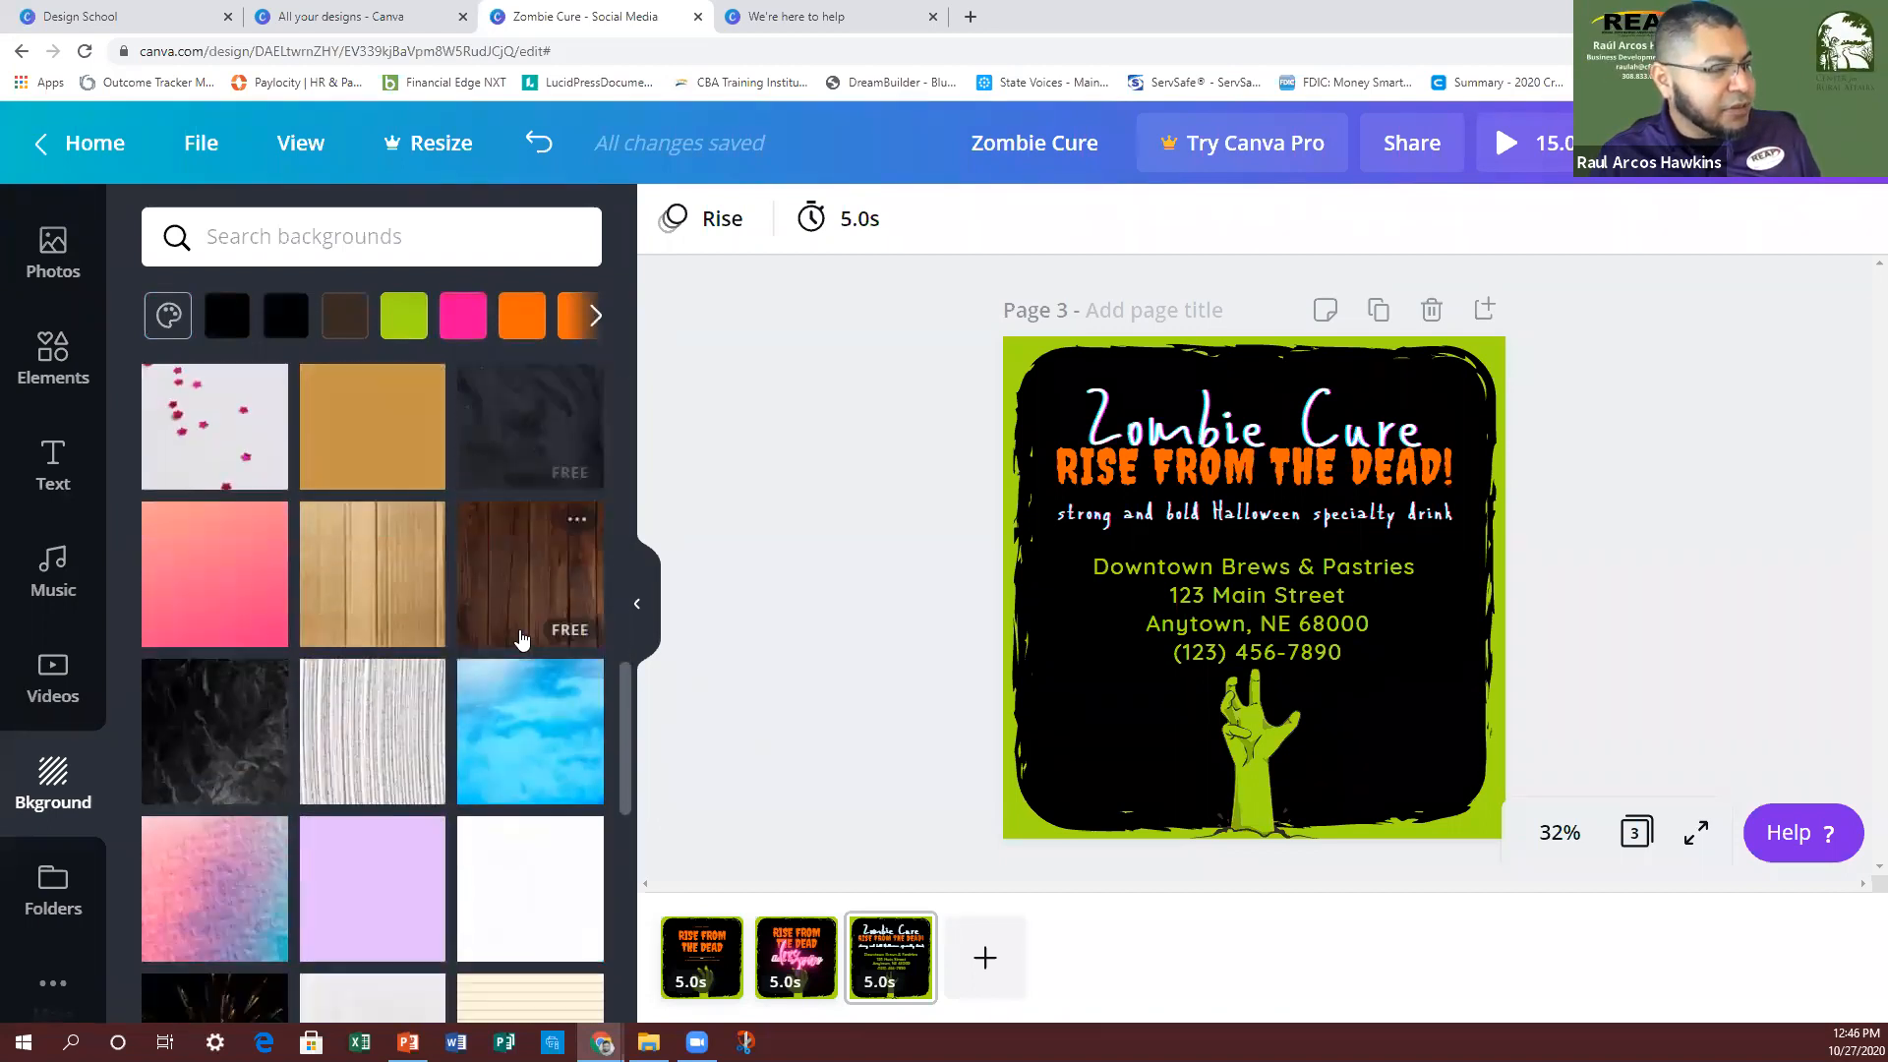
{"action": "scroll", "coordinate": [517, 639], "scroll_direction": "down", "scroll_amount": 6}
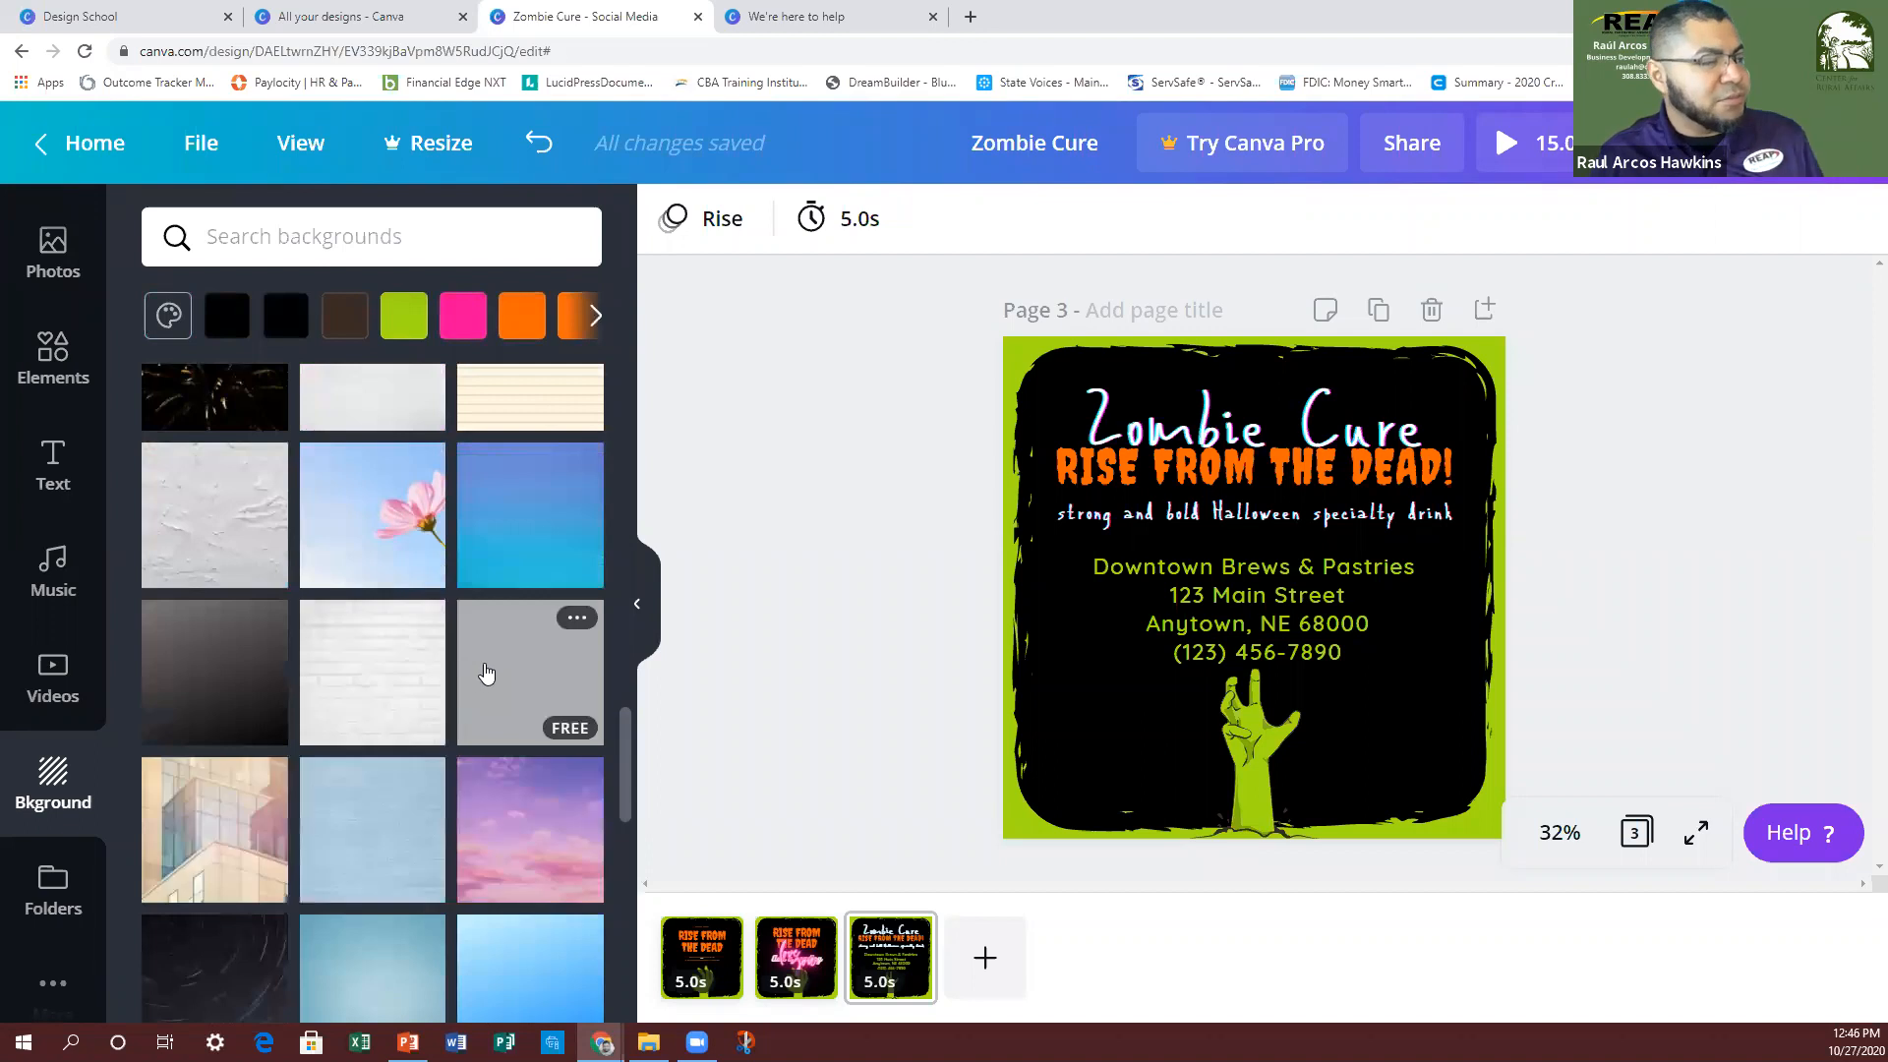
{"action": "scroll", "coordinate": [485, 673], "scroll_direction": "down", "scroll_amount": 3}
{"action": "scroll", "coordinate": [466, 755], "scroll_direction": "down", "scroll_amount": 2}
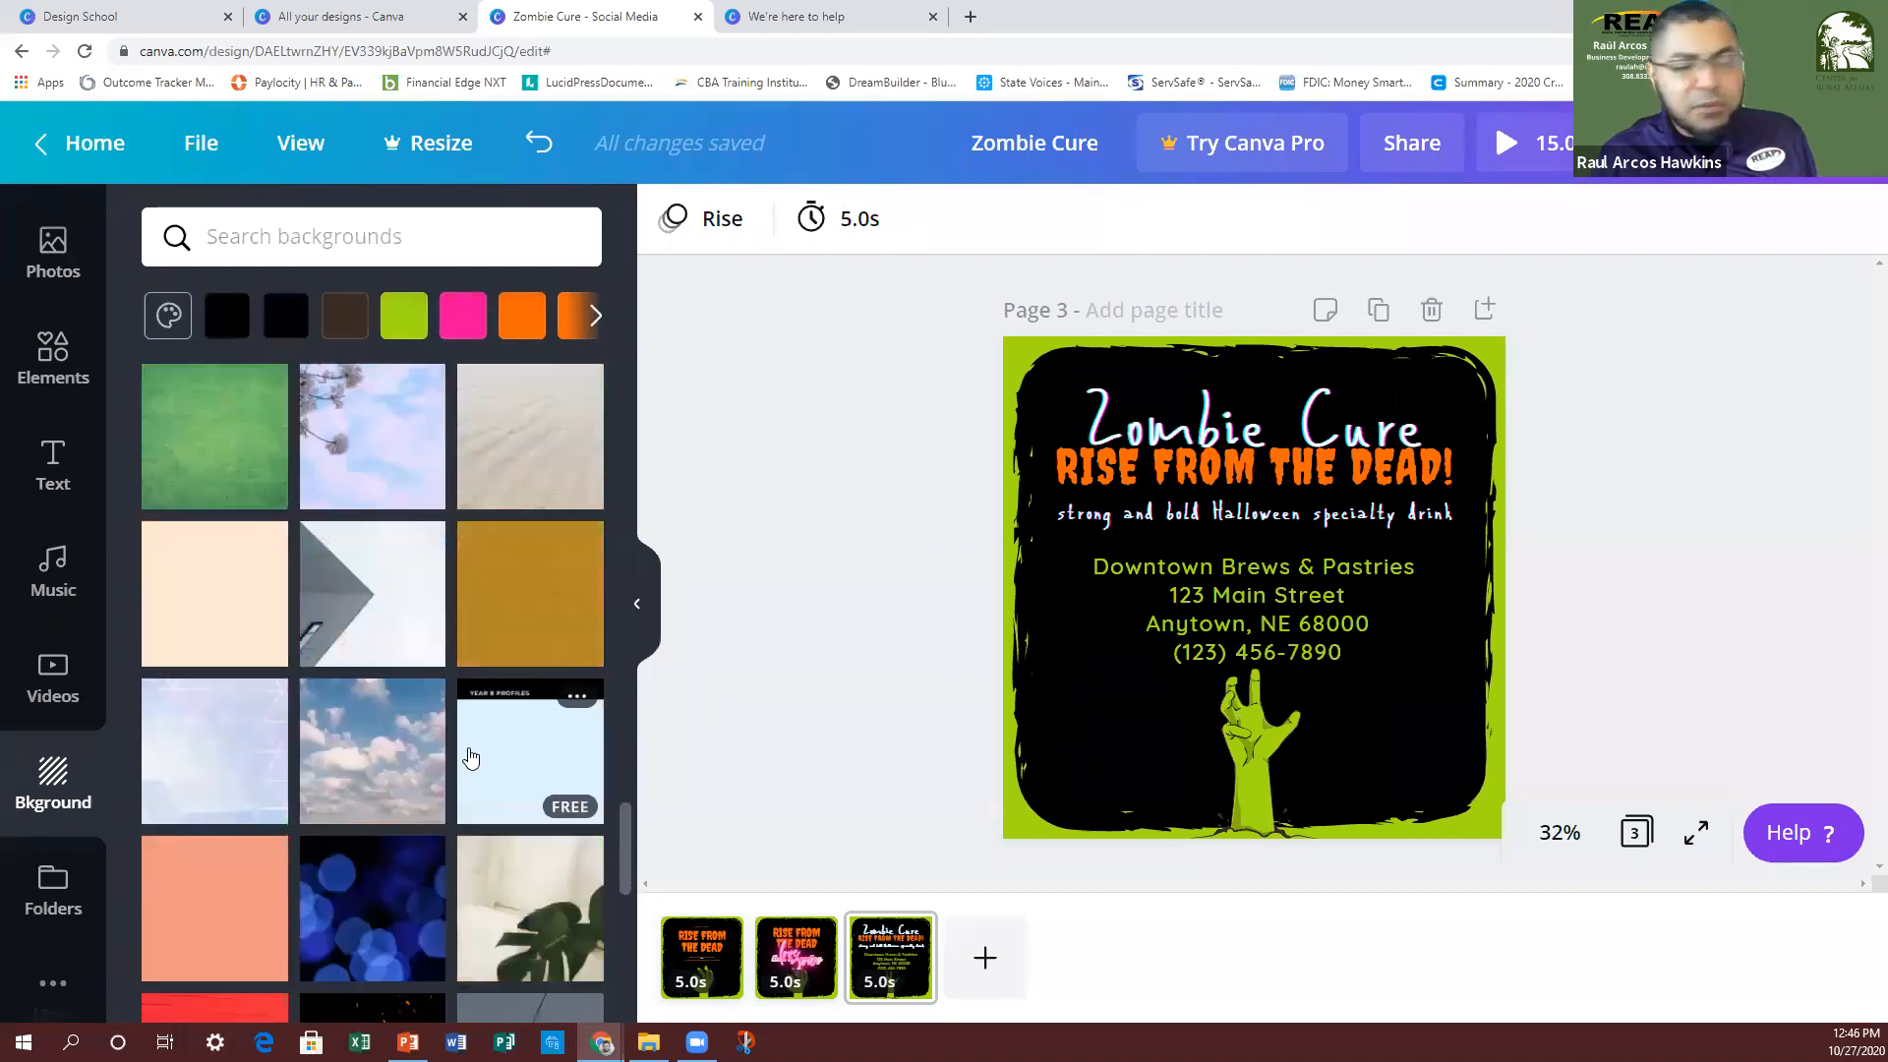
{"action": "scroll", "coordinate": [468, 755], "scroll_direction": "up", "scroll_amount": 5}
{"action": "scroll", "coordinate": [468, 755], "scroll_direction": "down", "scroll_amount": 5}
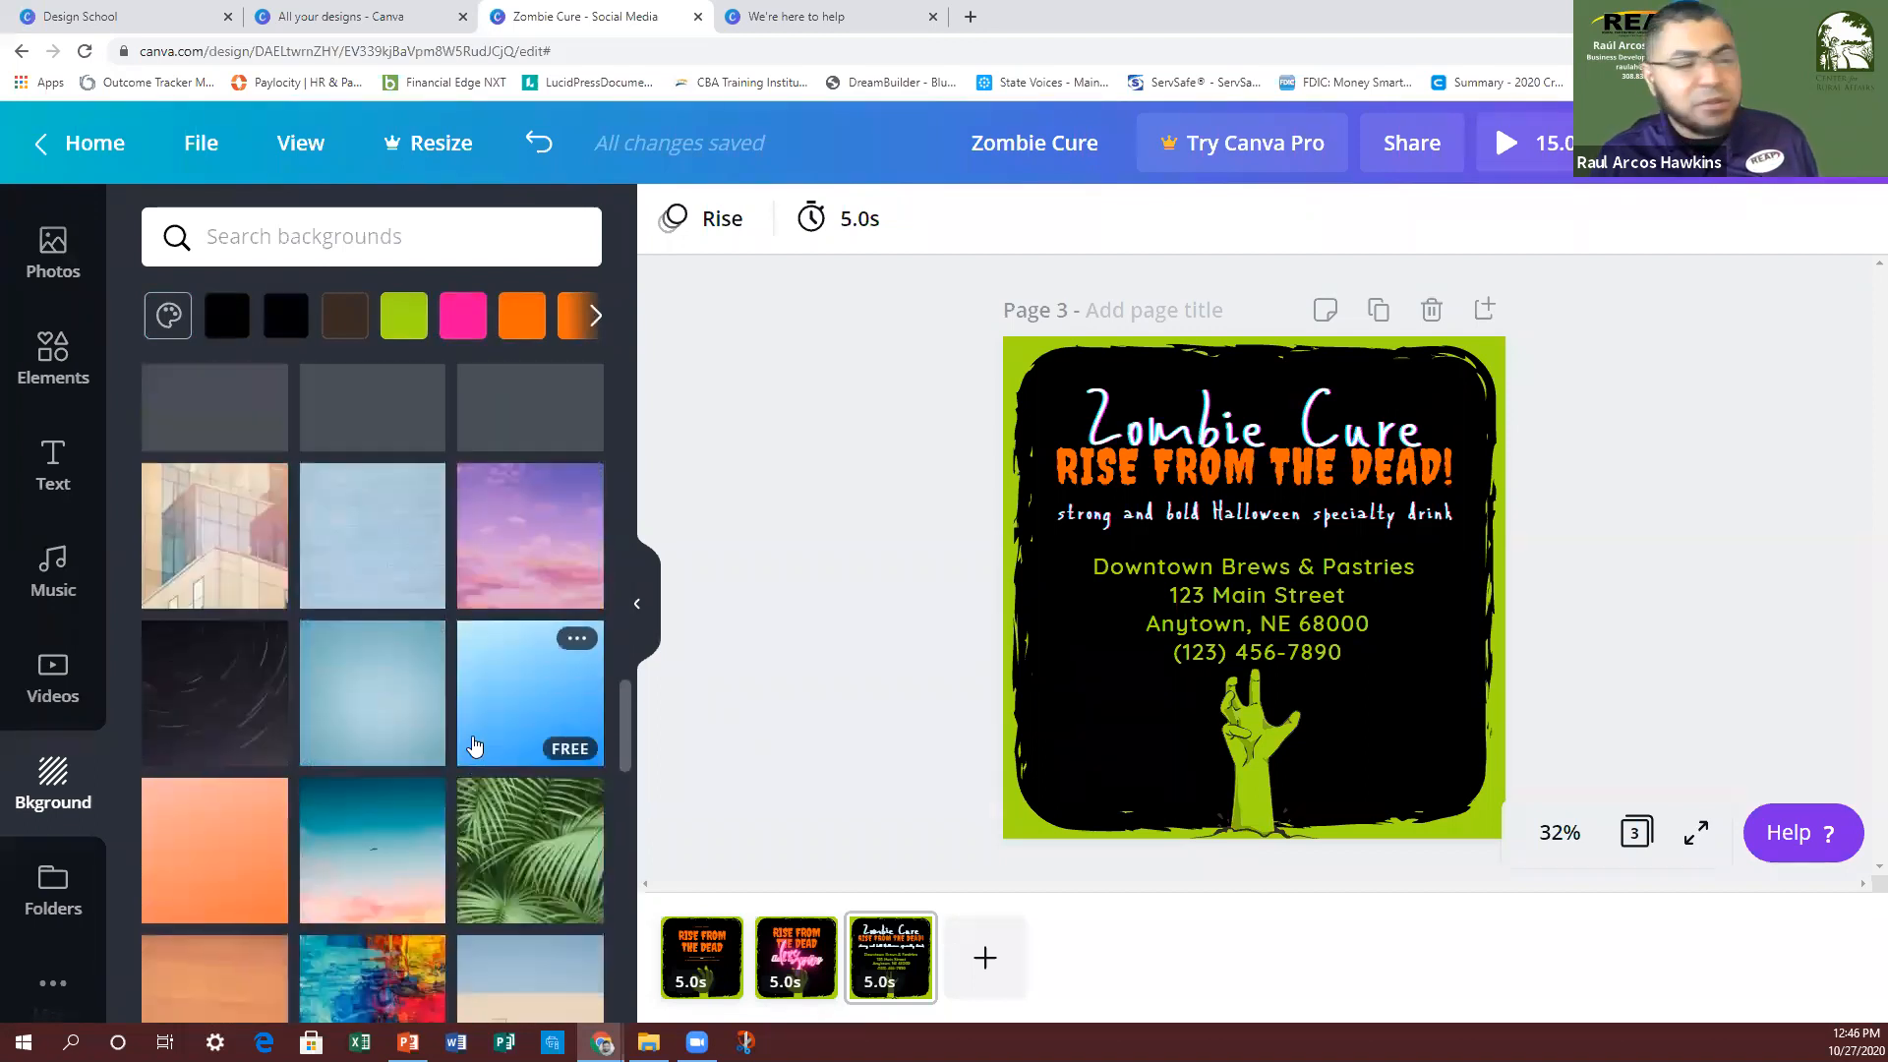
Step: Examine the folder options and the additional Canva apps and integrations
{"action": "left_click", "coordinate": [71, 897]}
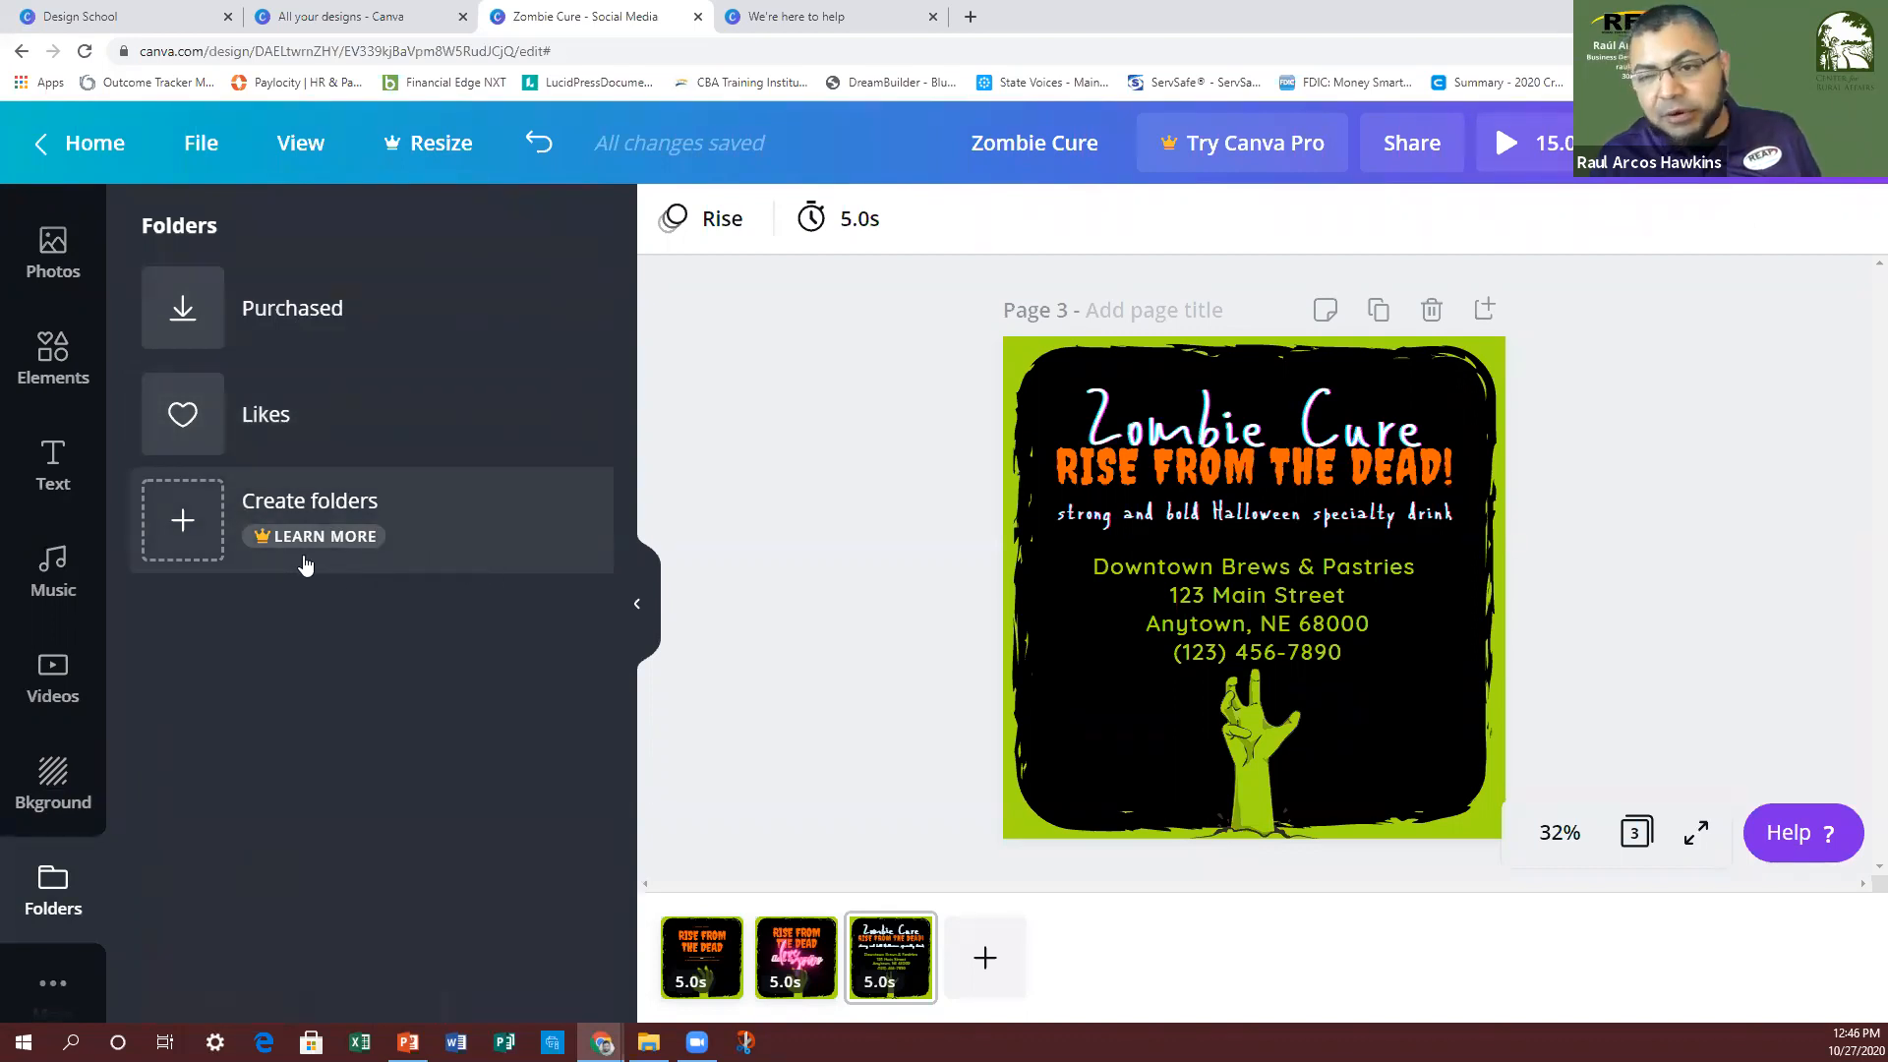
{"action": "left_click", "coordinate": [51, 991]}
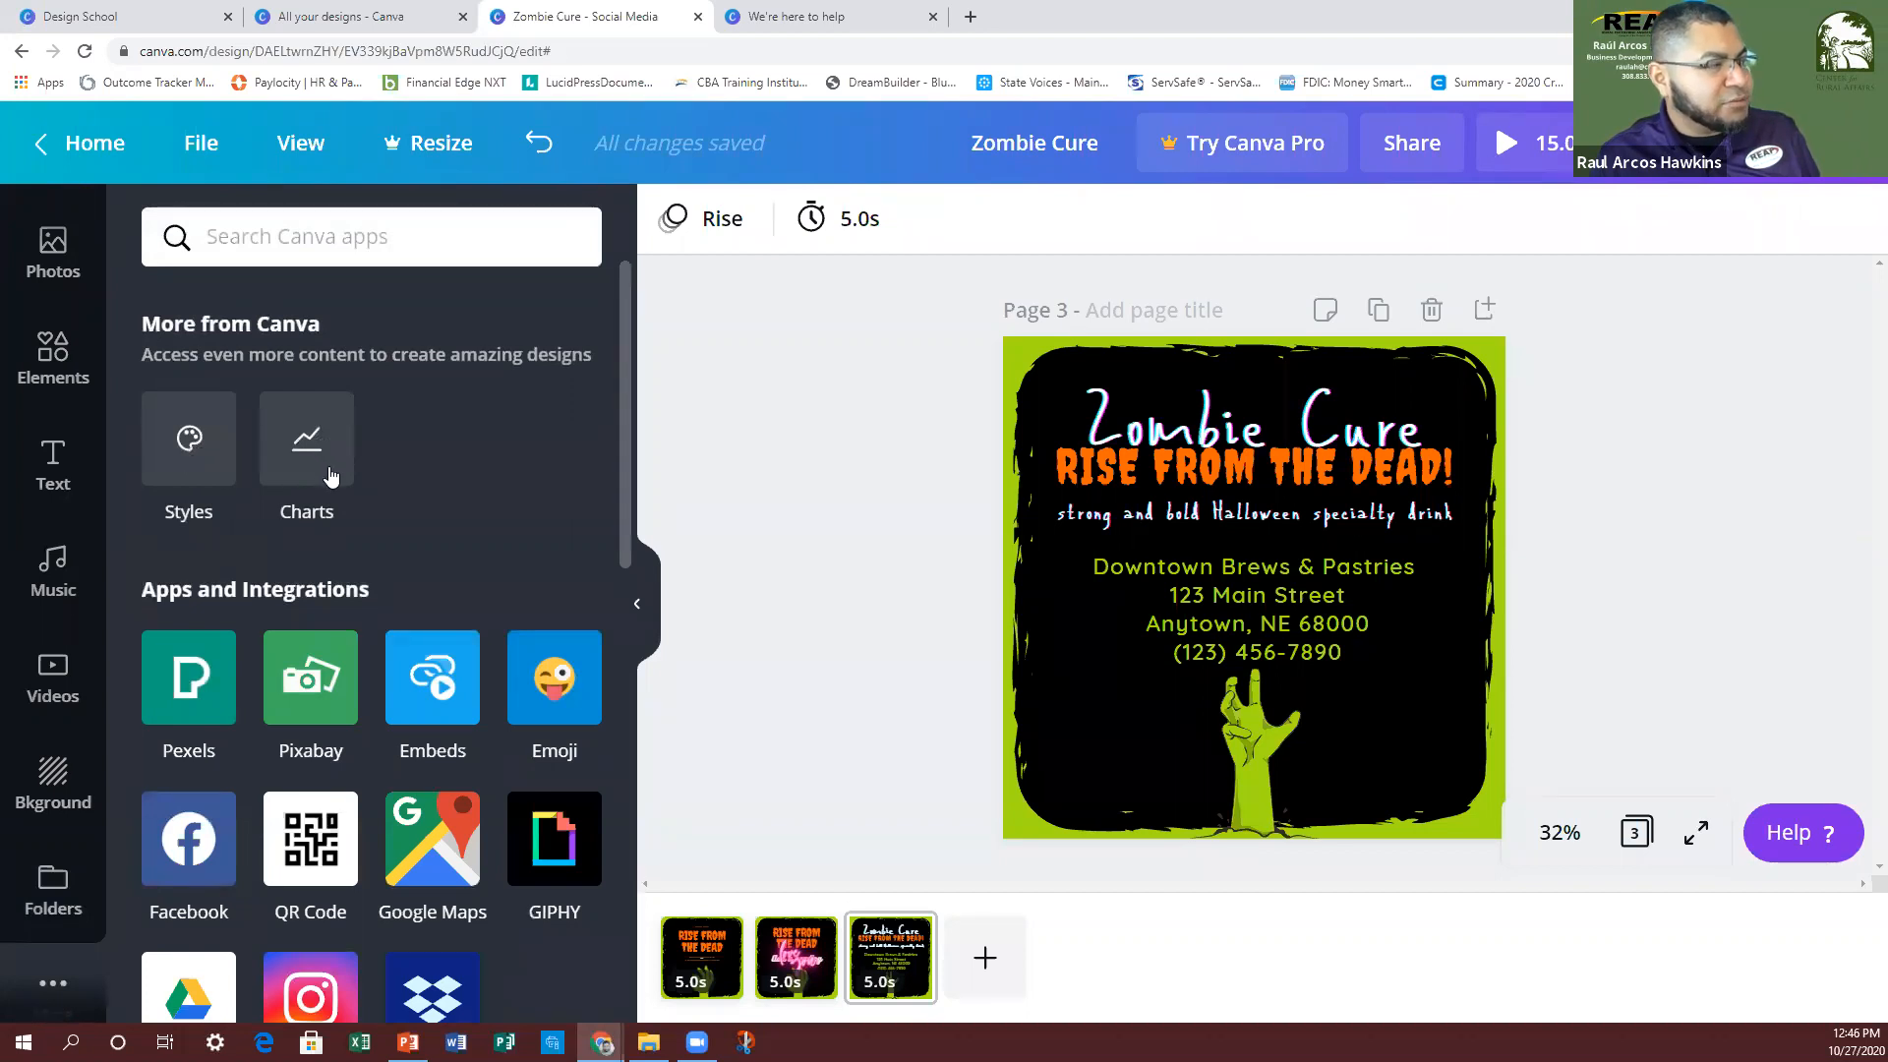
{"action": "scroll", "coordinate": [330, 475], "scroll_direction": "down", "scroll_amount": 4}
{"action": "scroll", "coordinate": [324, 326], "scroll_direction": "up", "scroll_amount": 1}
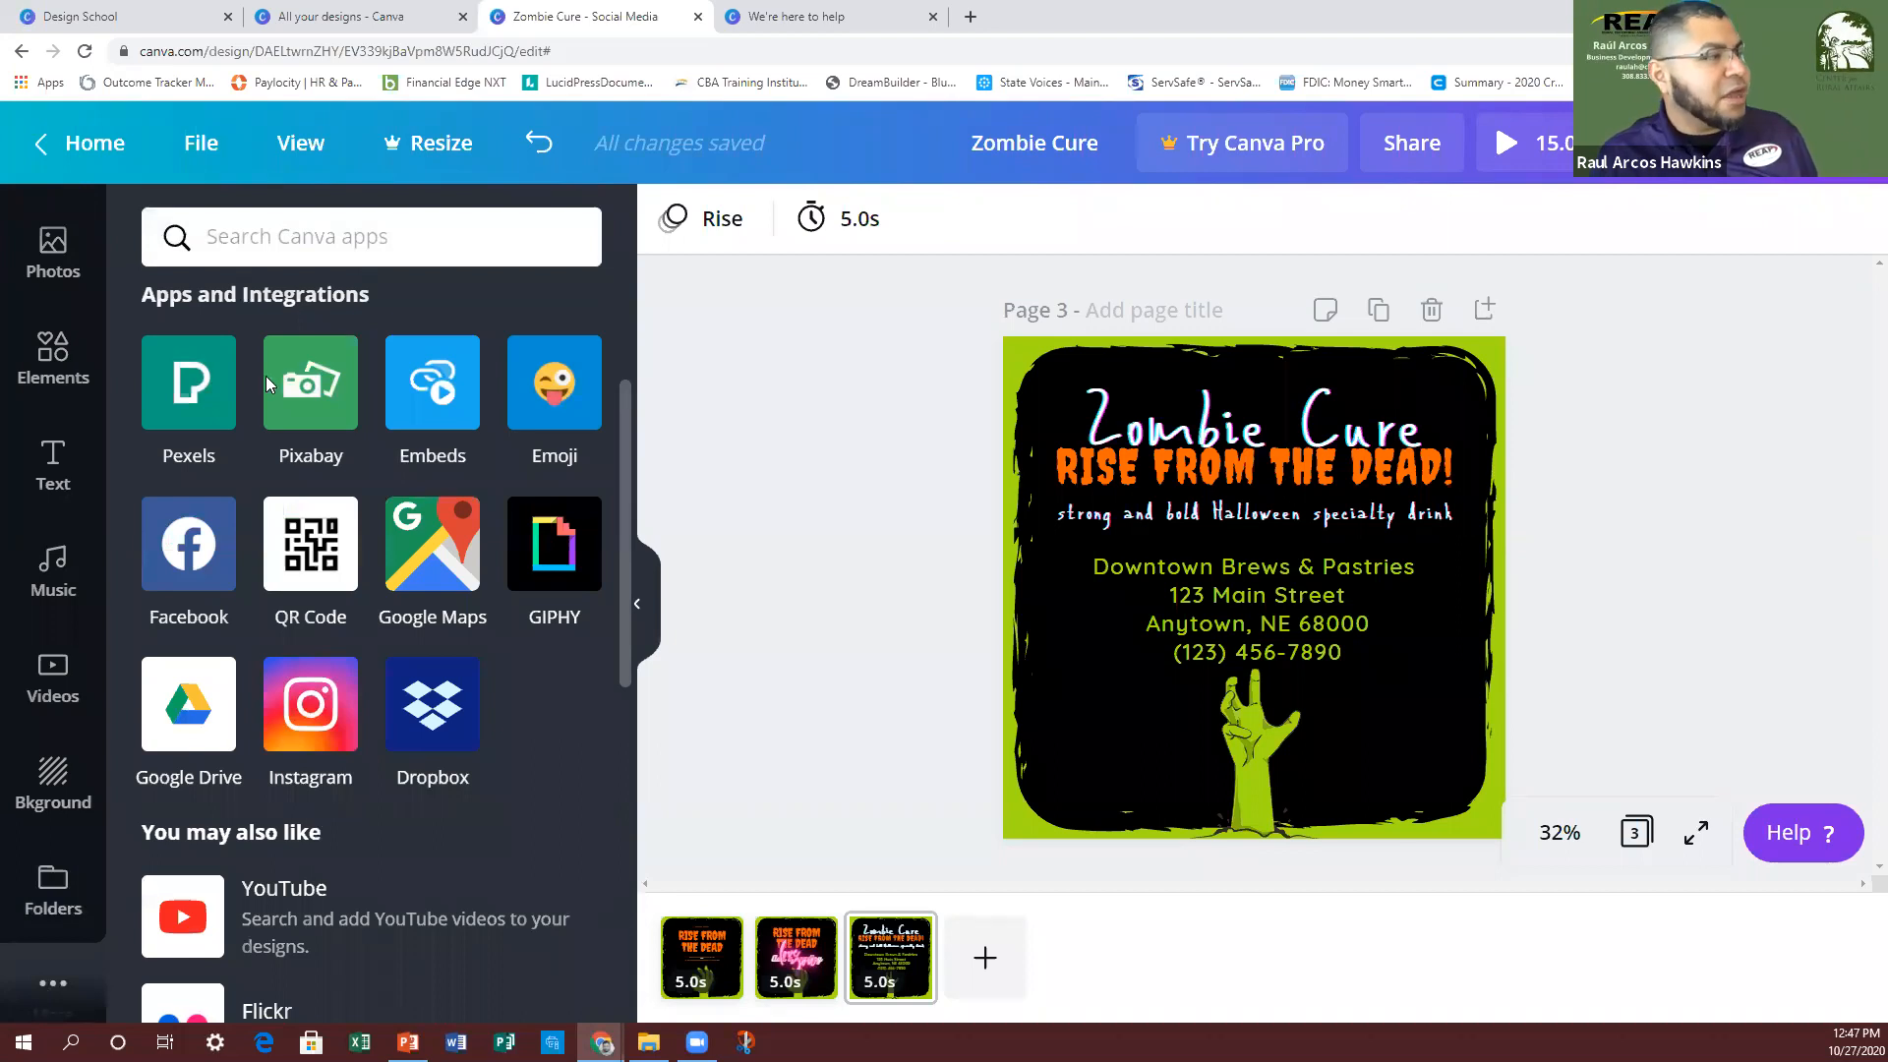
Step: Open the QR Code app and examine its URL entry for generating a code
{"action": "left_click", "coordinate": [293, 557]}
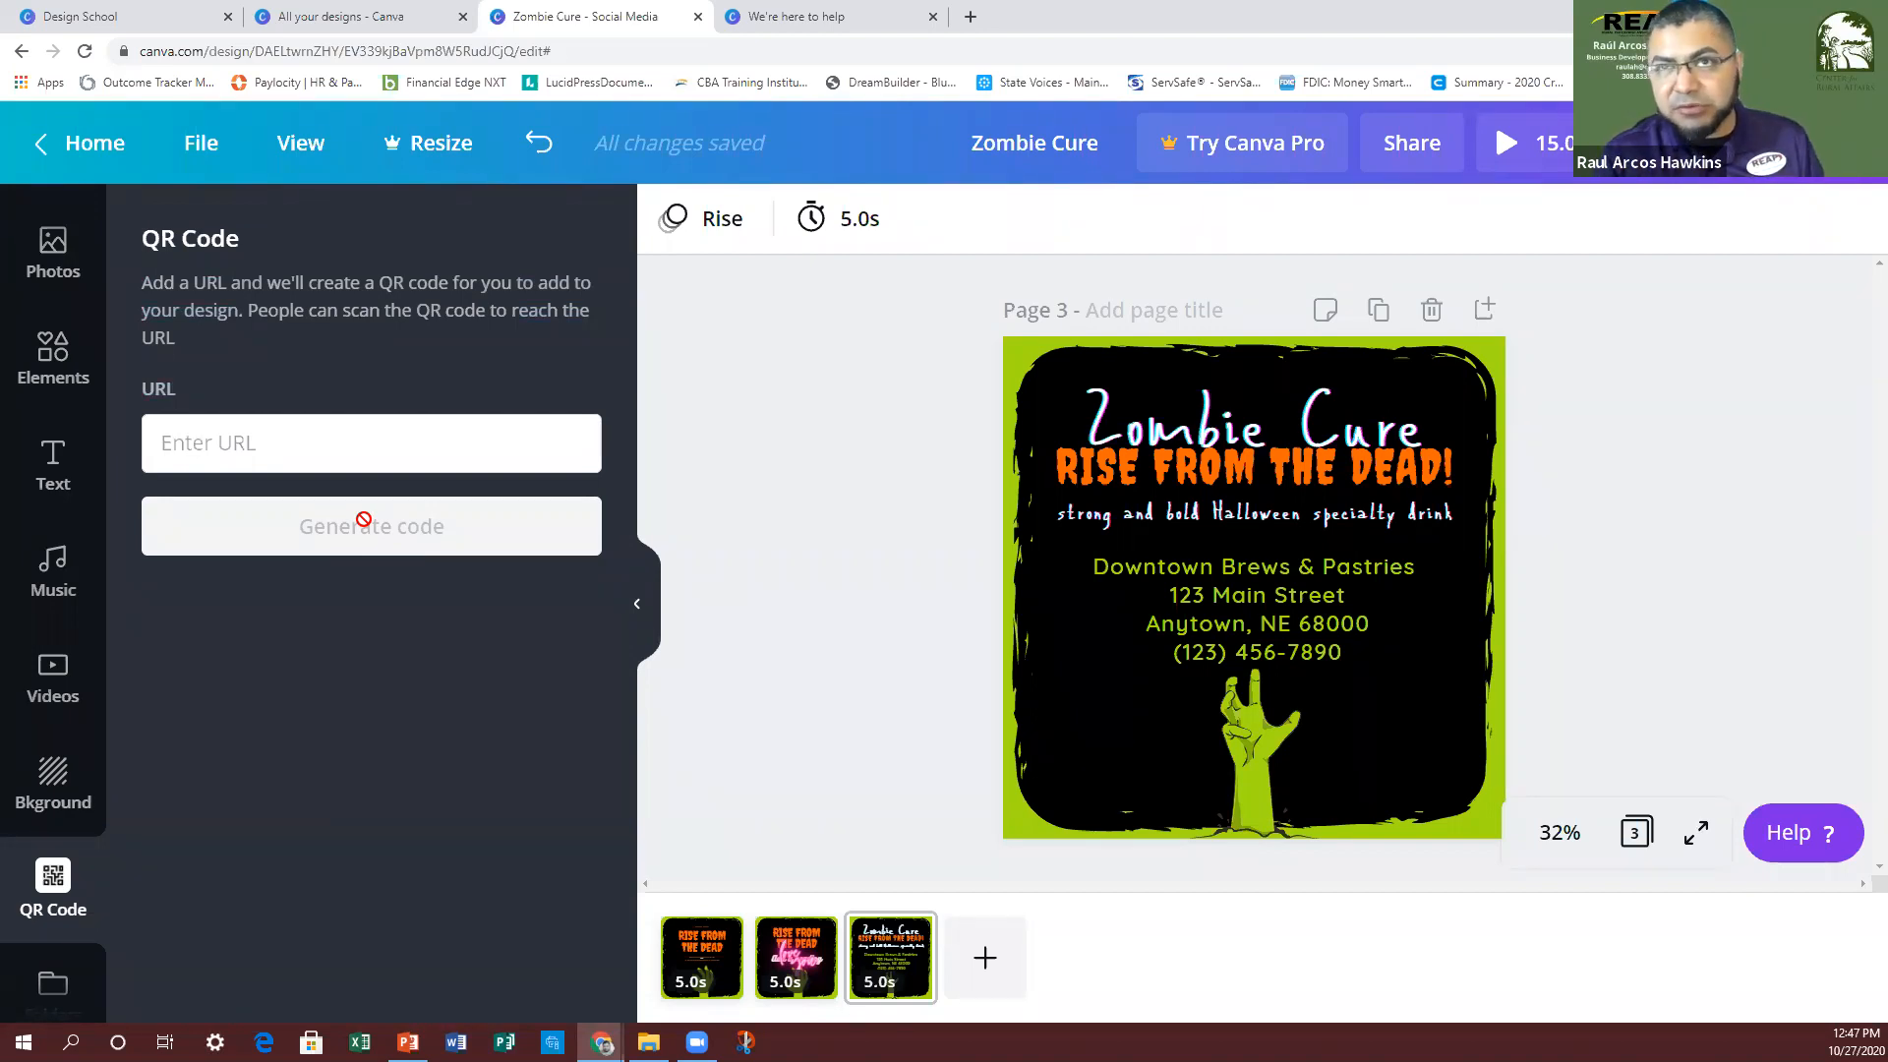
{"action": "left_click", "coordinate": [251, 443]}
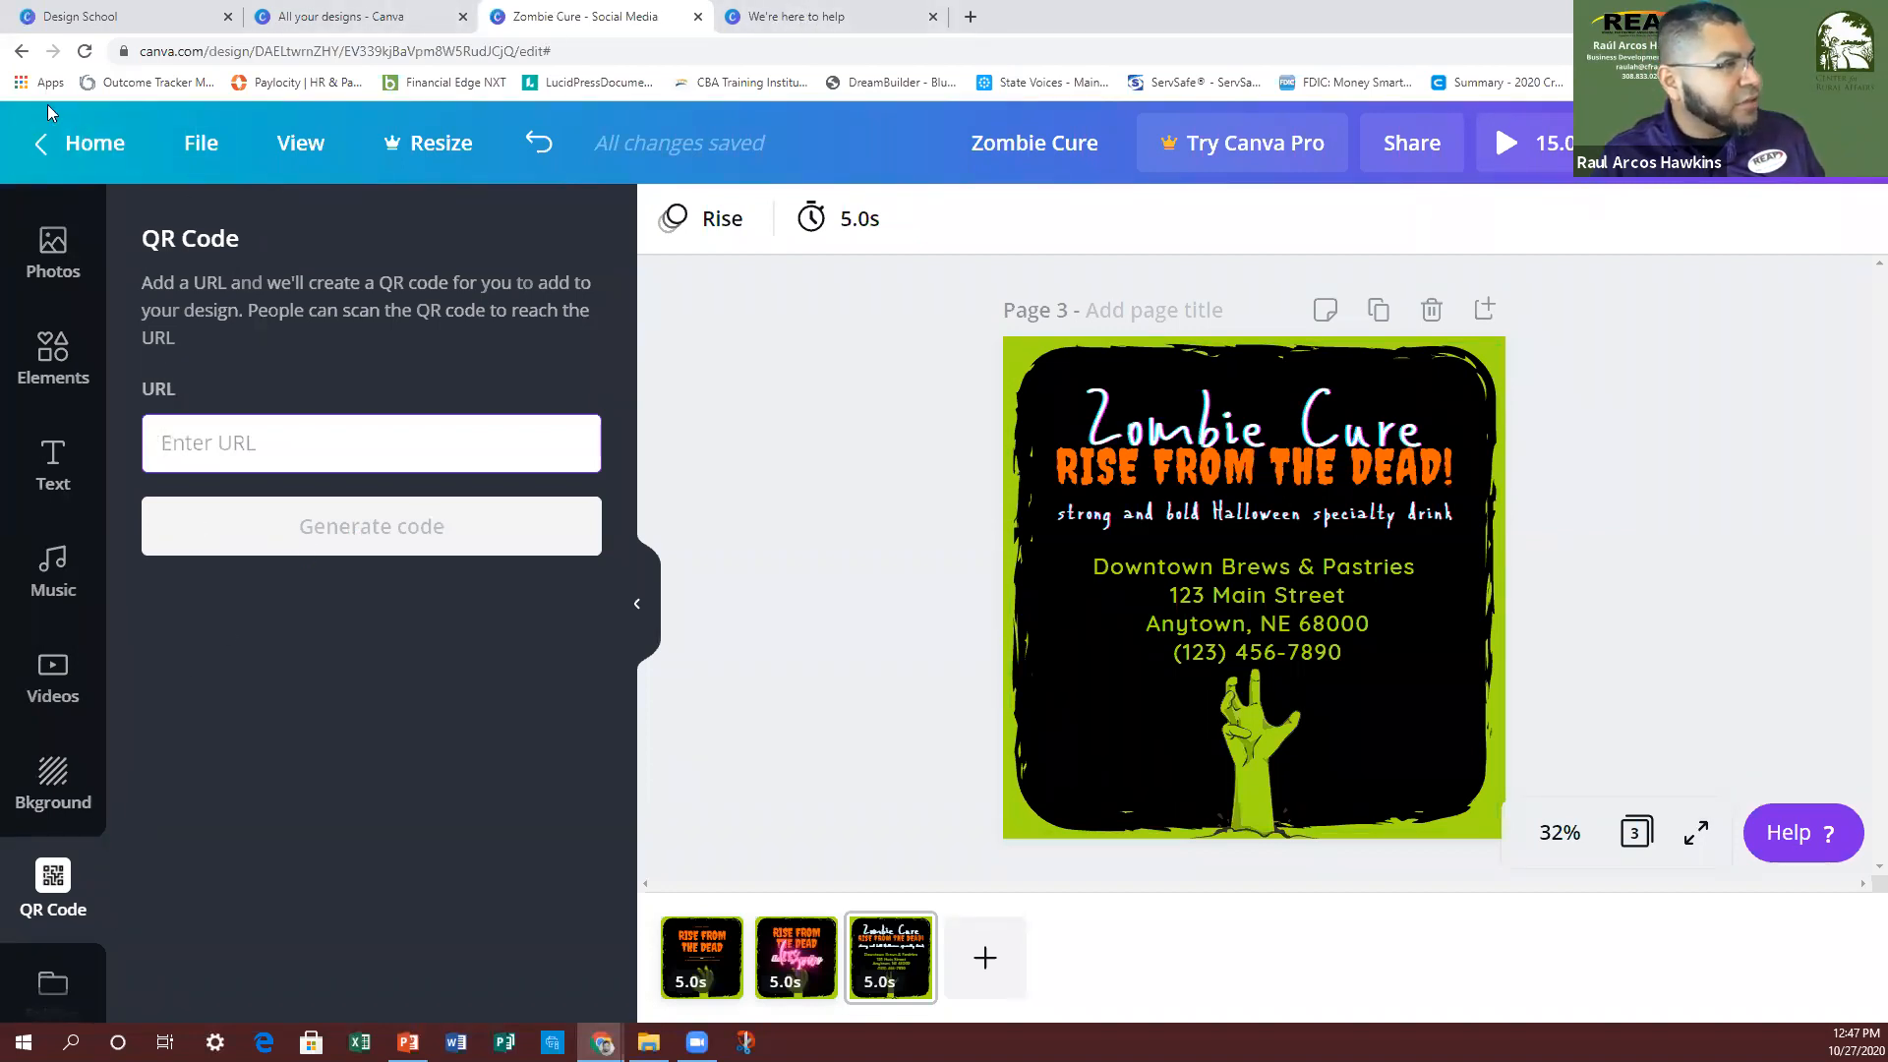
{"action": "left_click", "coordinate": [61, 889]}
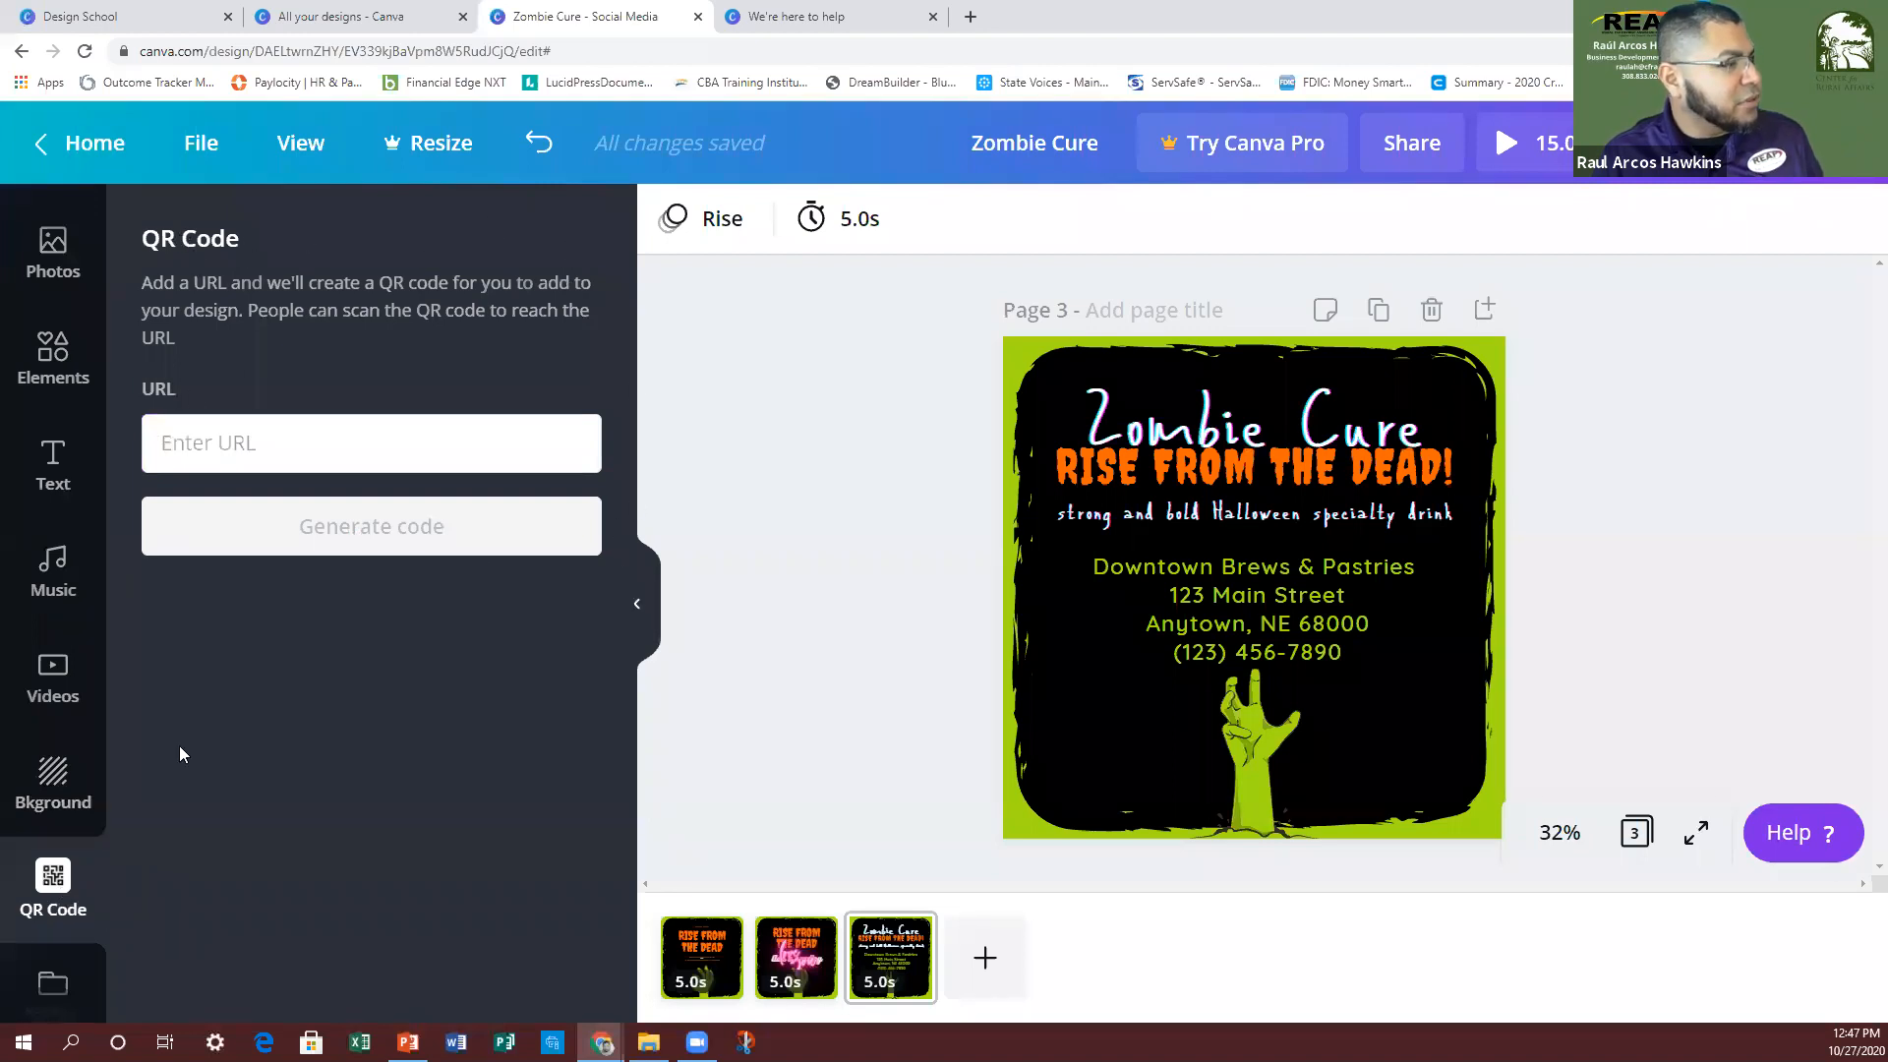
Step: Return to the list of additional apps and review the available integrations
{"action": "scroll", "coordinate": [99, 885], "scroll_direction": "down", "scroll_amount": 1}
{"action": "left_click", "coordinate": [53, 897]}
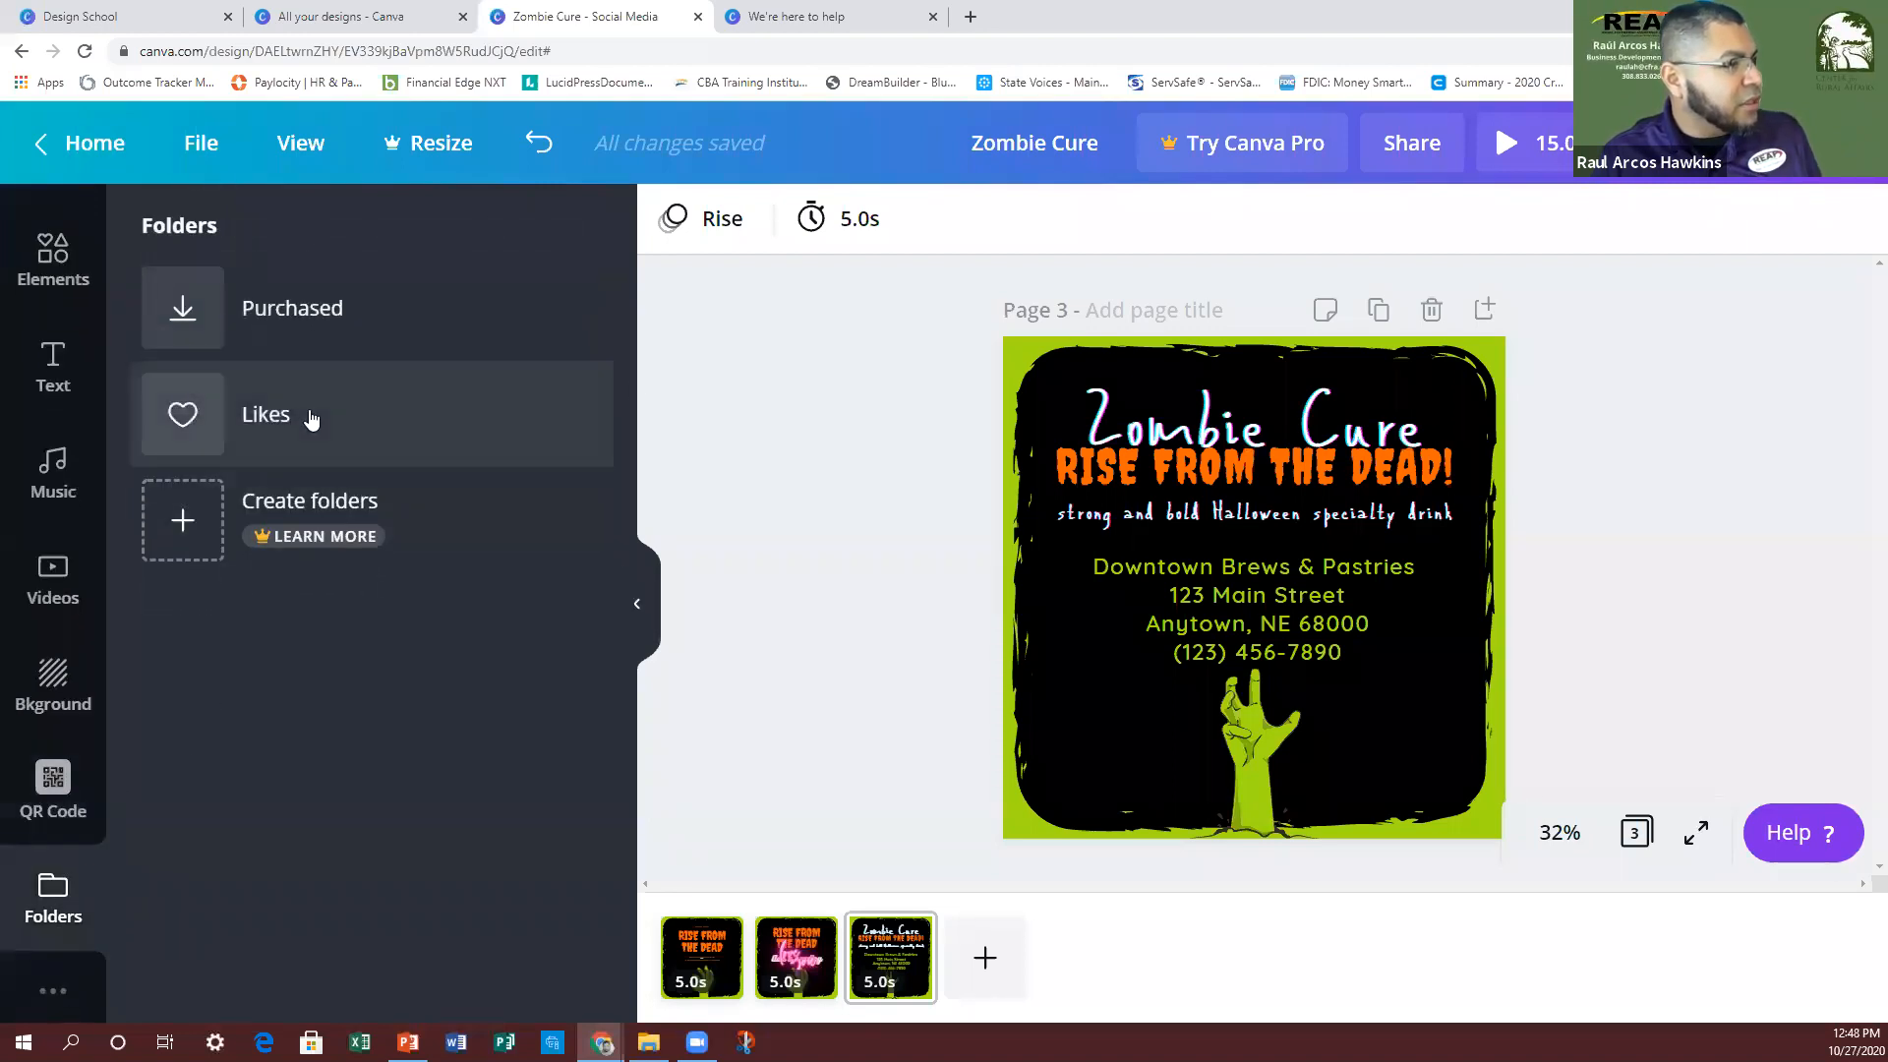
{"action": "left_click", "coordinate": [53, 991]}
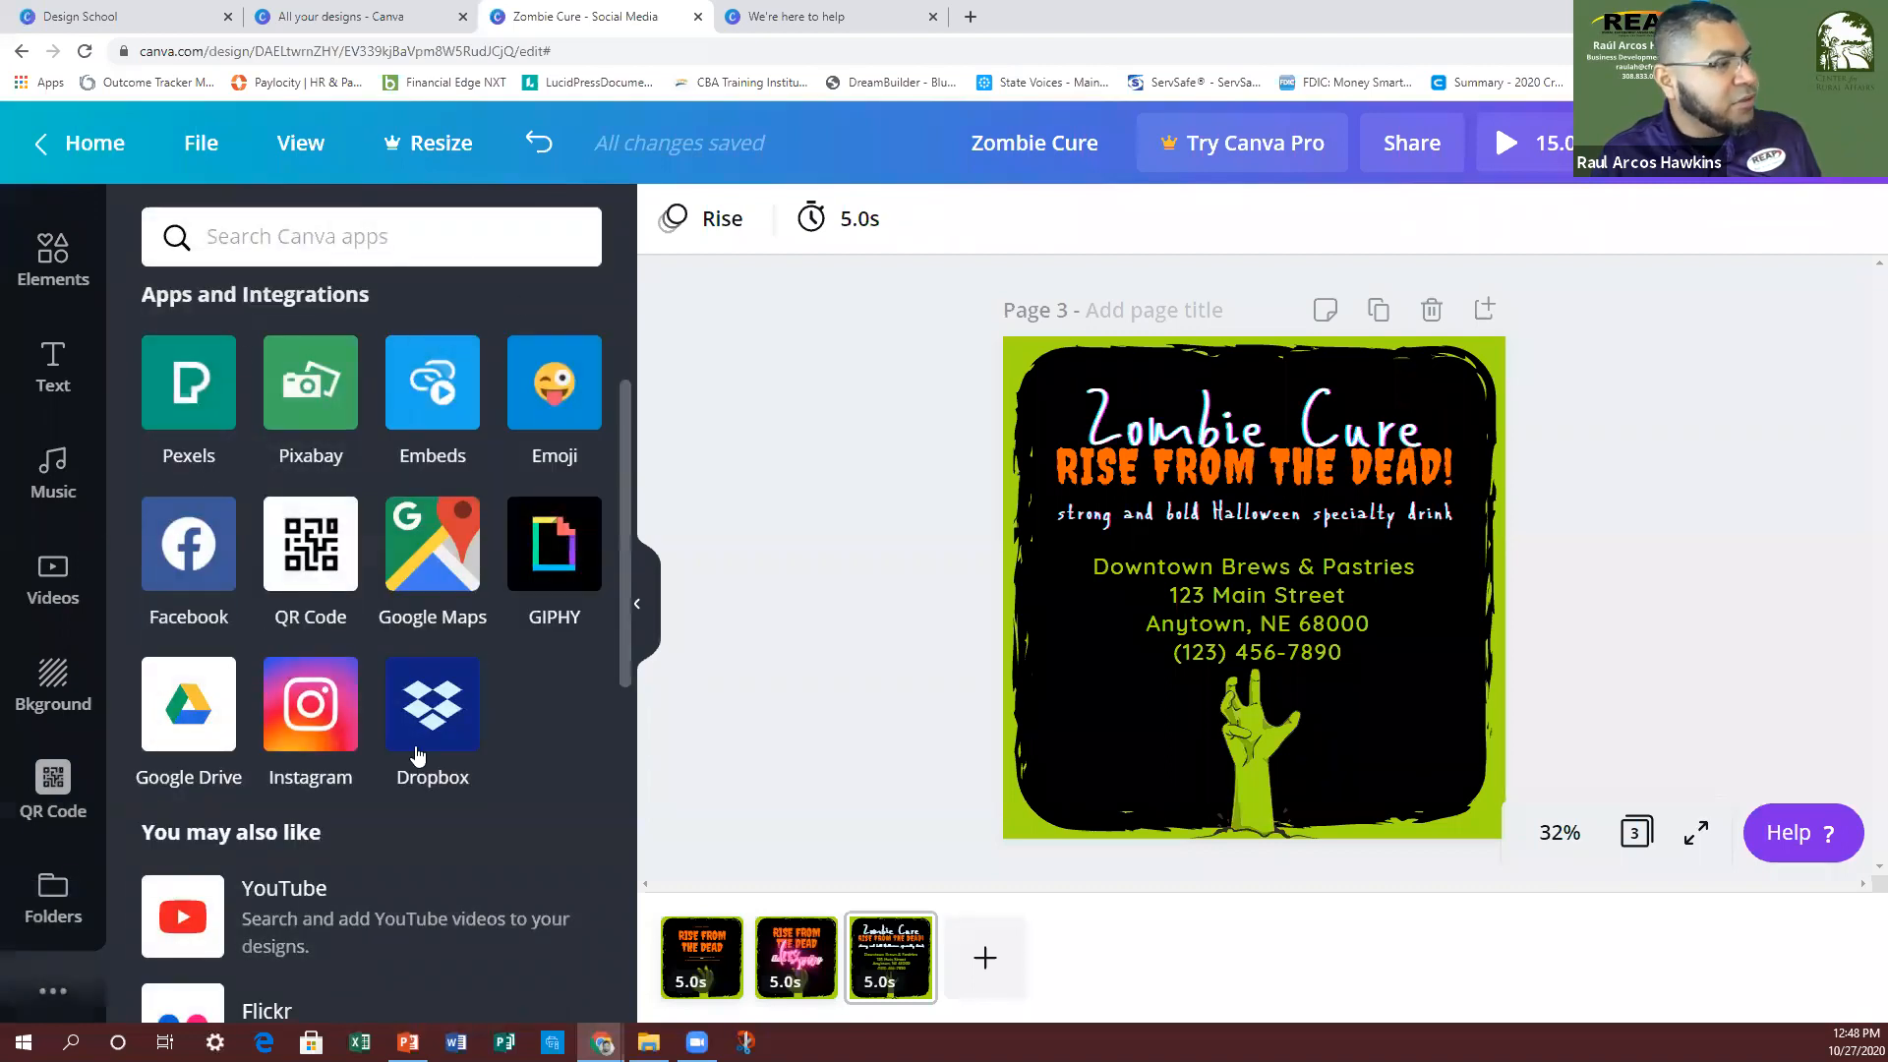
{"action": "scroll", "coordinate": [512, 777], "scroll_direction": "down", "scroll_amount": 1}
{"action": "scroll", "coordinate": [513, 767], "scroll_direction": "up", "scroll_amount": 2}
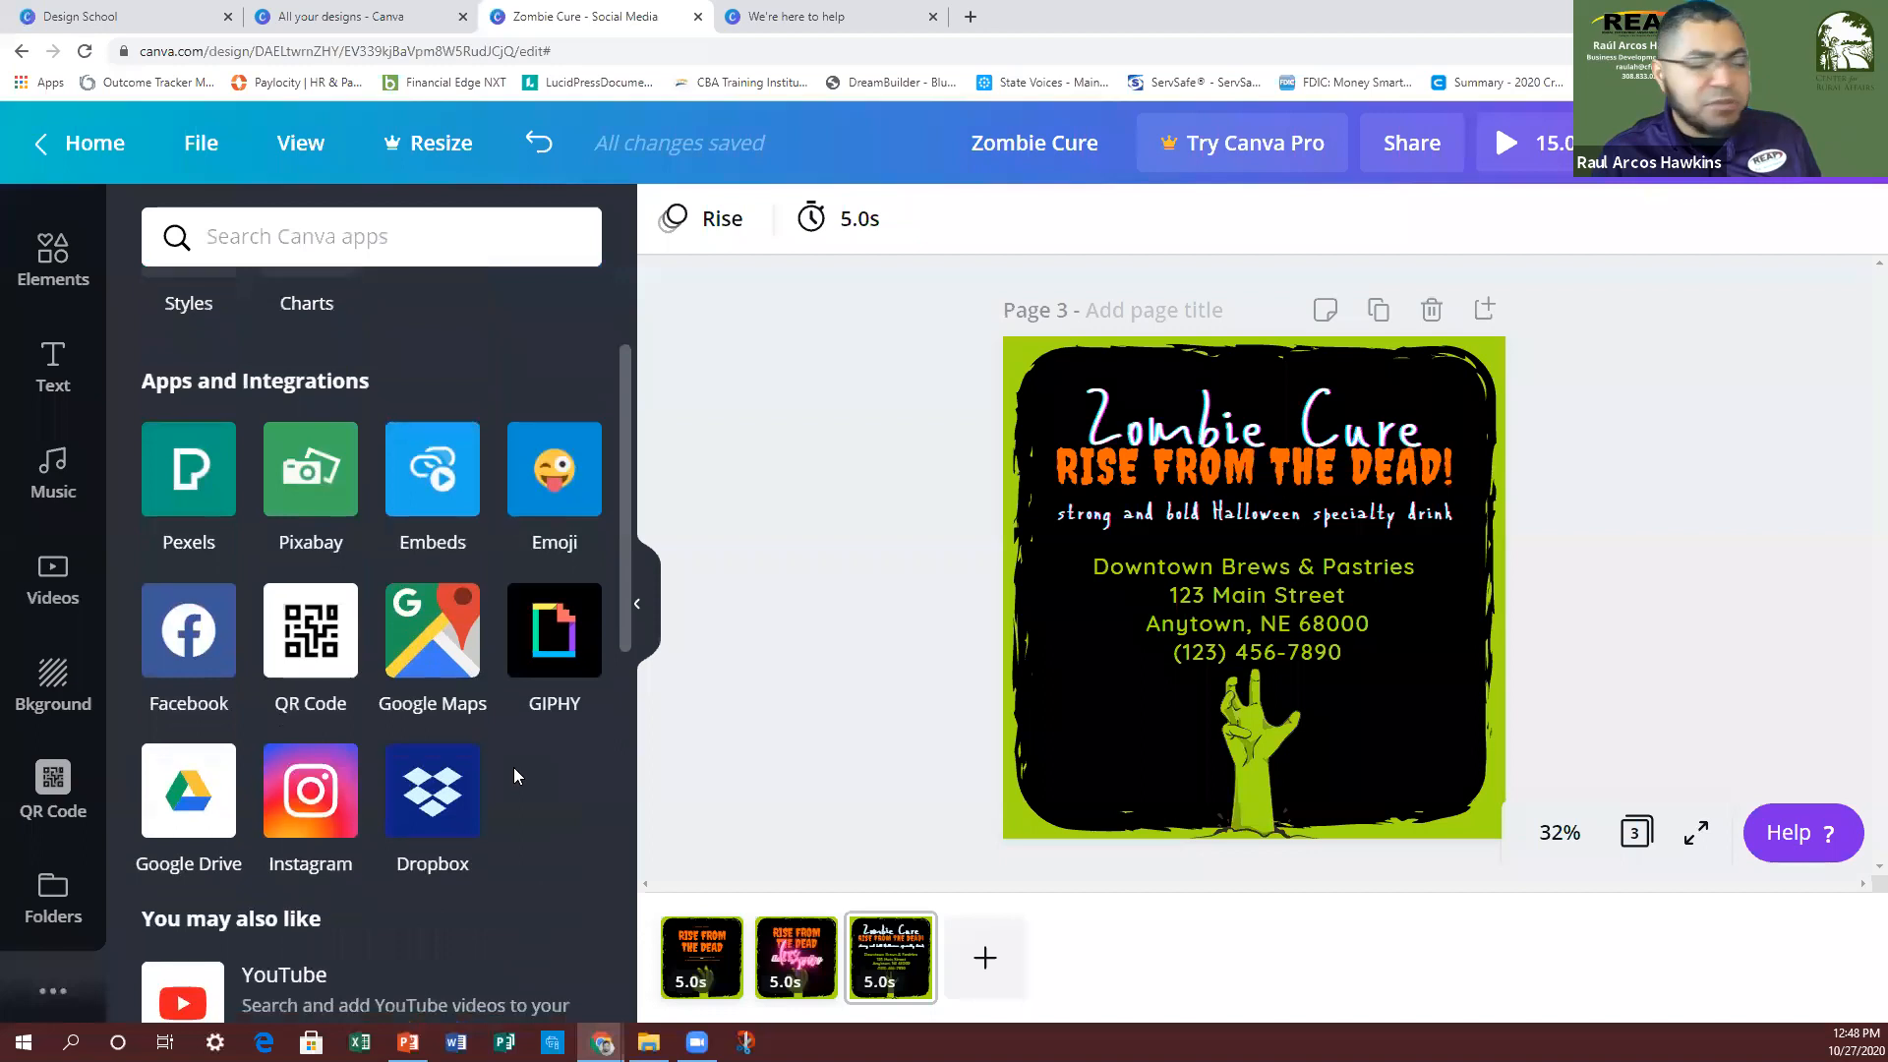
{"action": "scroll", "coordinate": [514, 767], "scroll_direction": "down", "scroll_amount": 1}
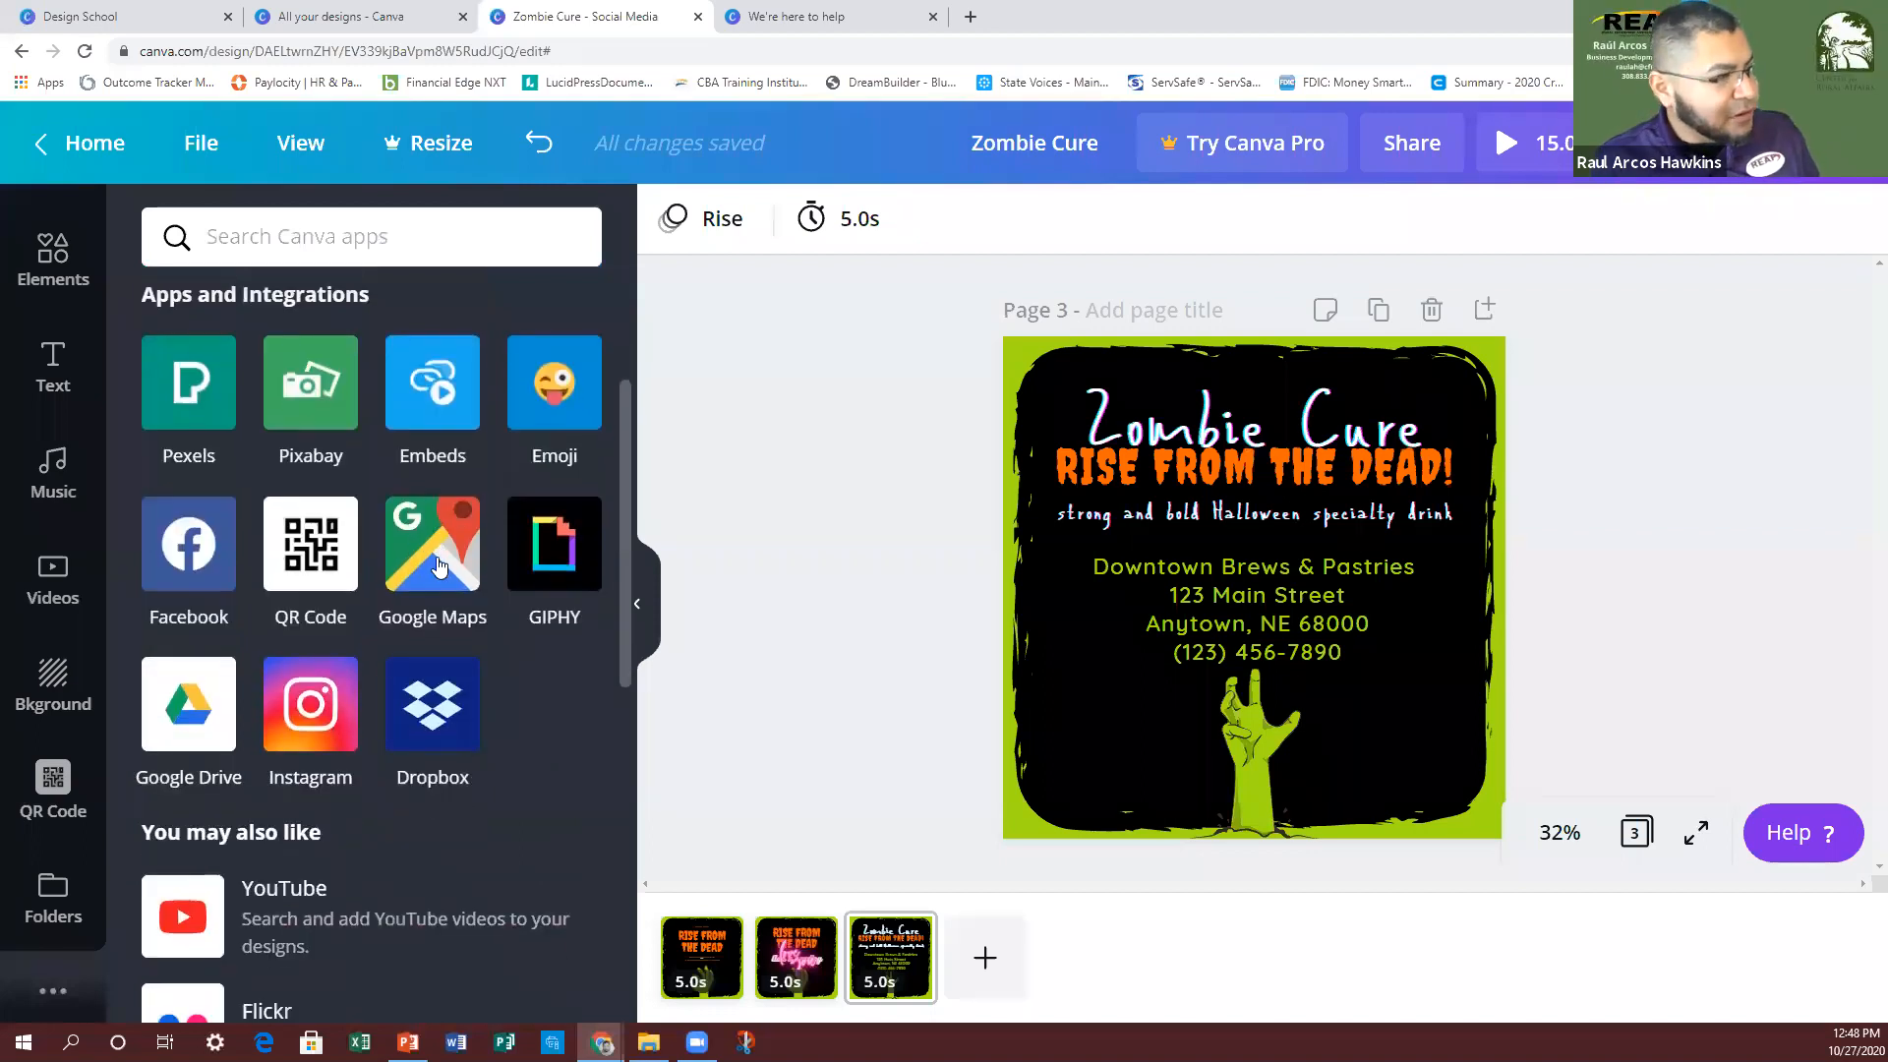
Step: Place the Google Maps map of the Colosseum on page 3 and shrink it to fit beside the zombie hand
{"action": "left_click", "coordinate": [429, 564]}
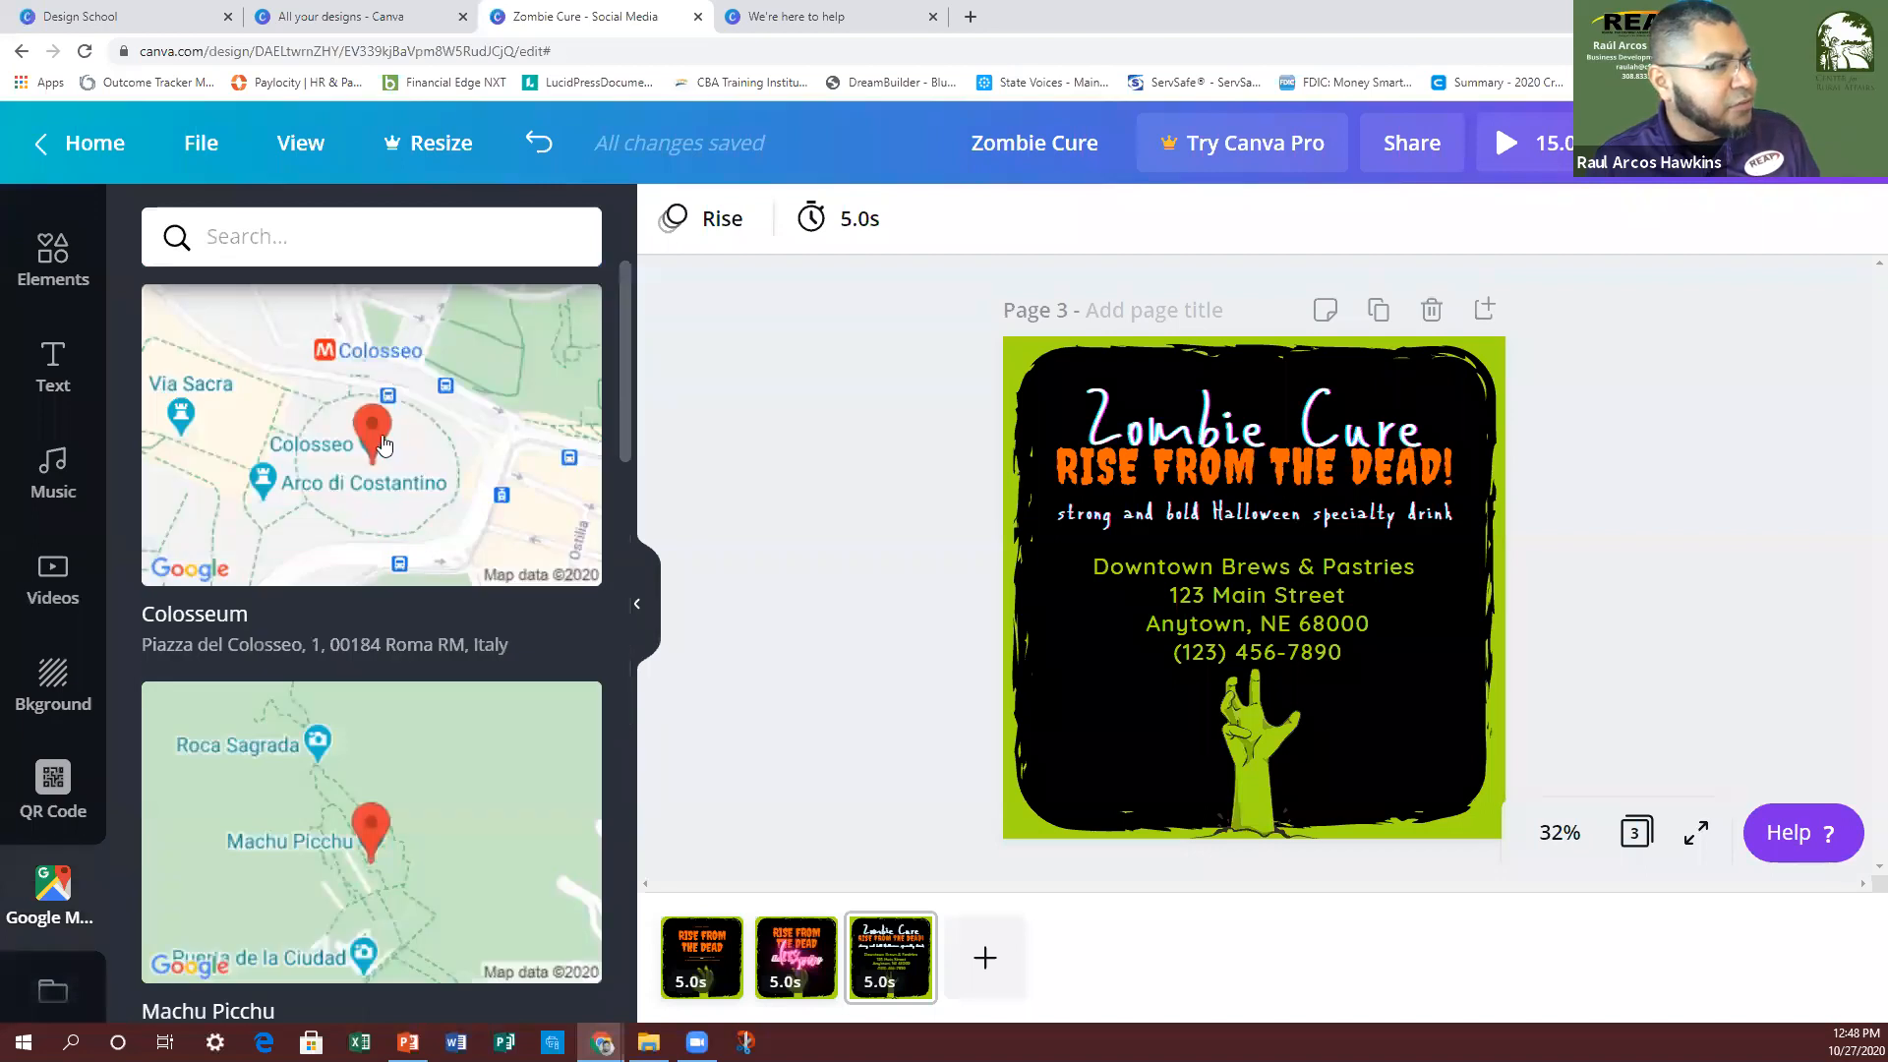
{"action": "left_click_drag", "start_coordinate": [400, 425], "coordinate": [1318, 673]}
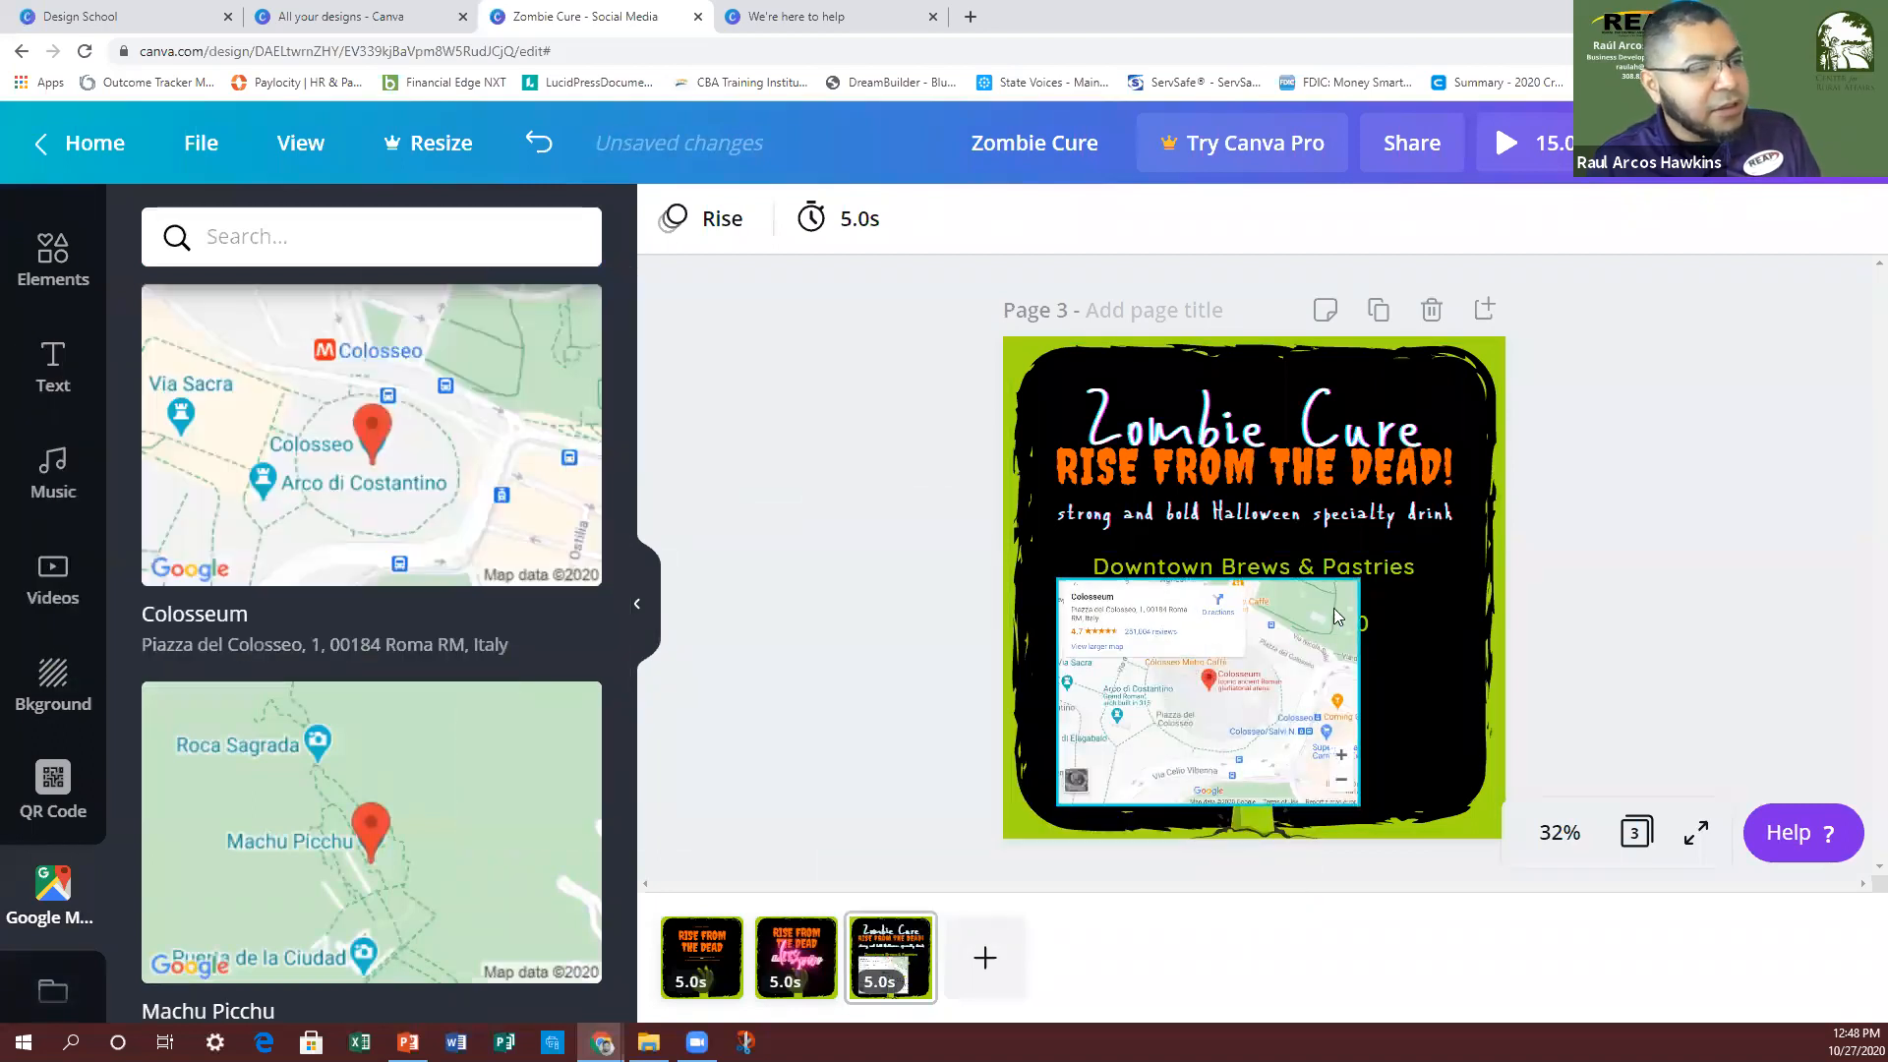
{"action": "left_click", "coordinate": [1350, 630]}
{"action": "left_click_drag", "start_coordinate": [1359, 805], "coordinate": [1164, 736]}
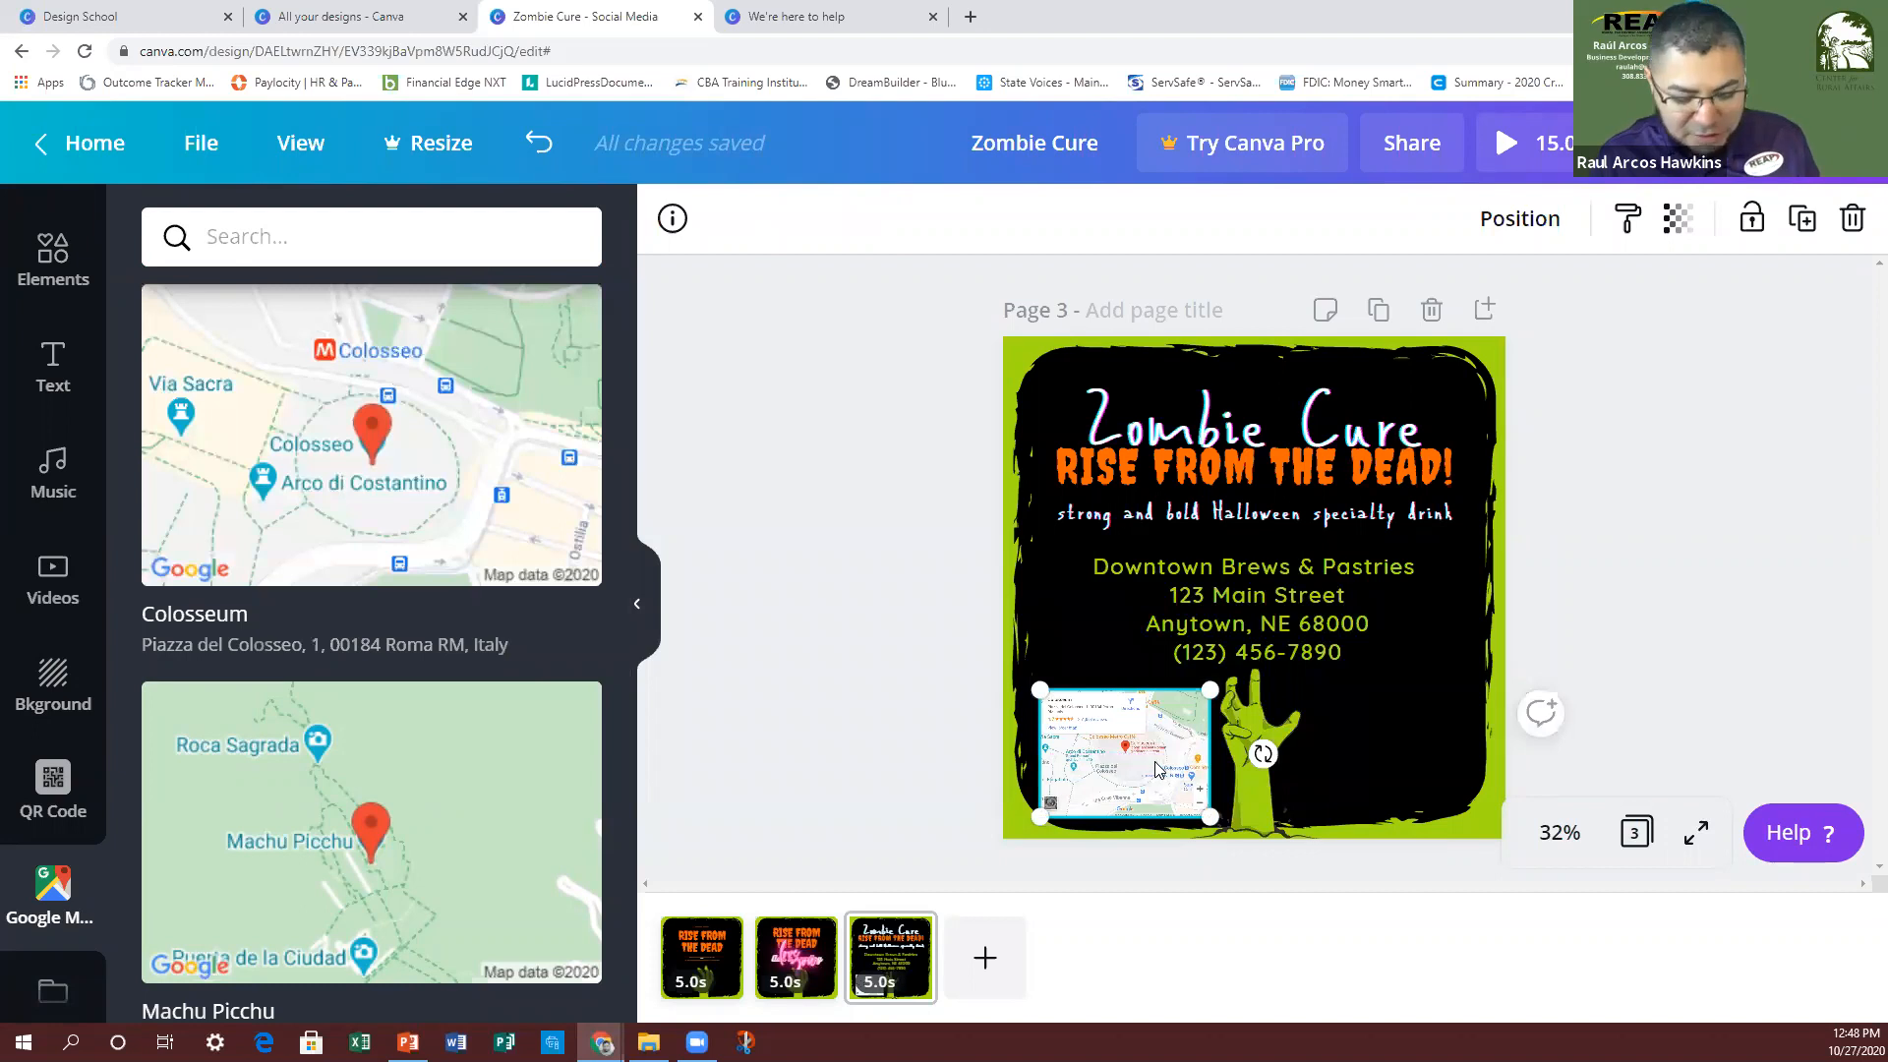
Step: Delete the Colosseum map from page 3 and collapse the side panel
{"action": "key", "text": "Delete"}
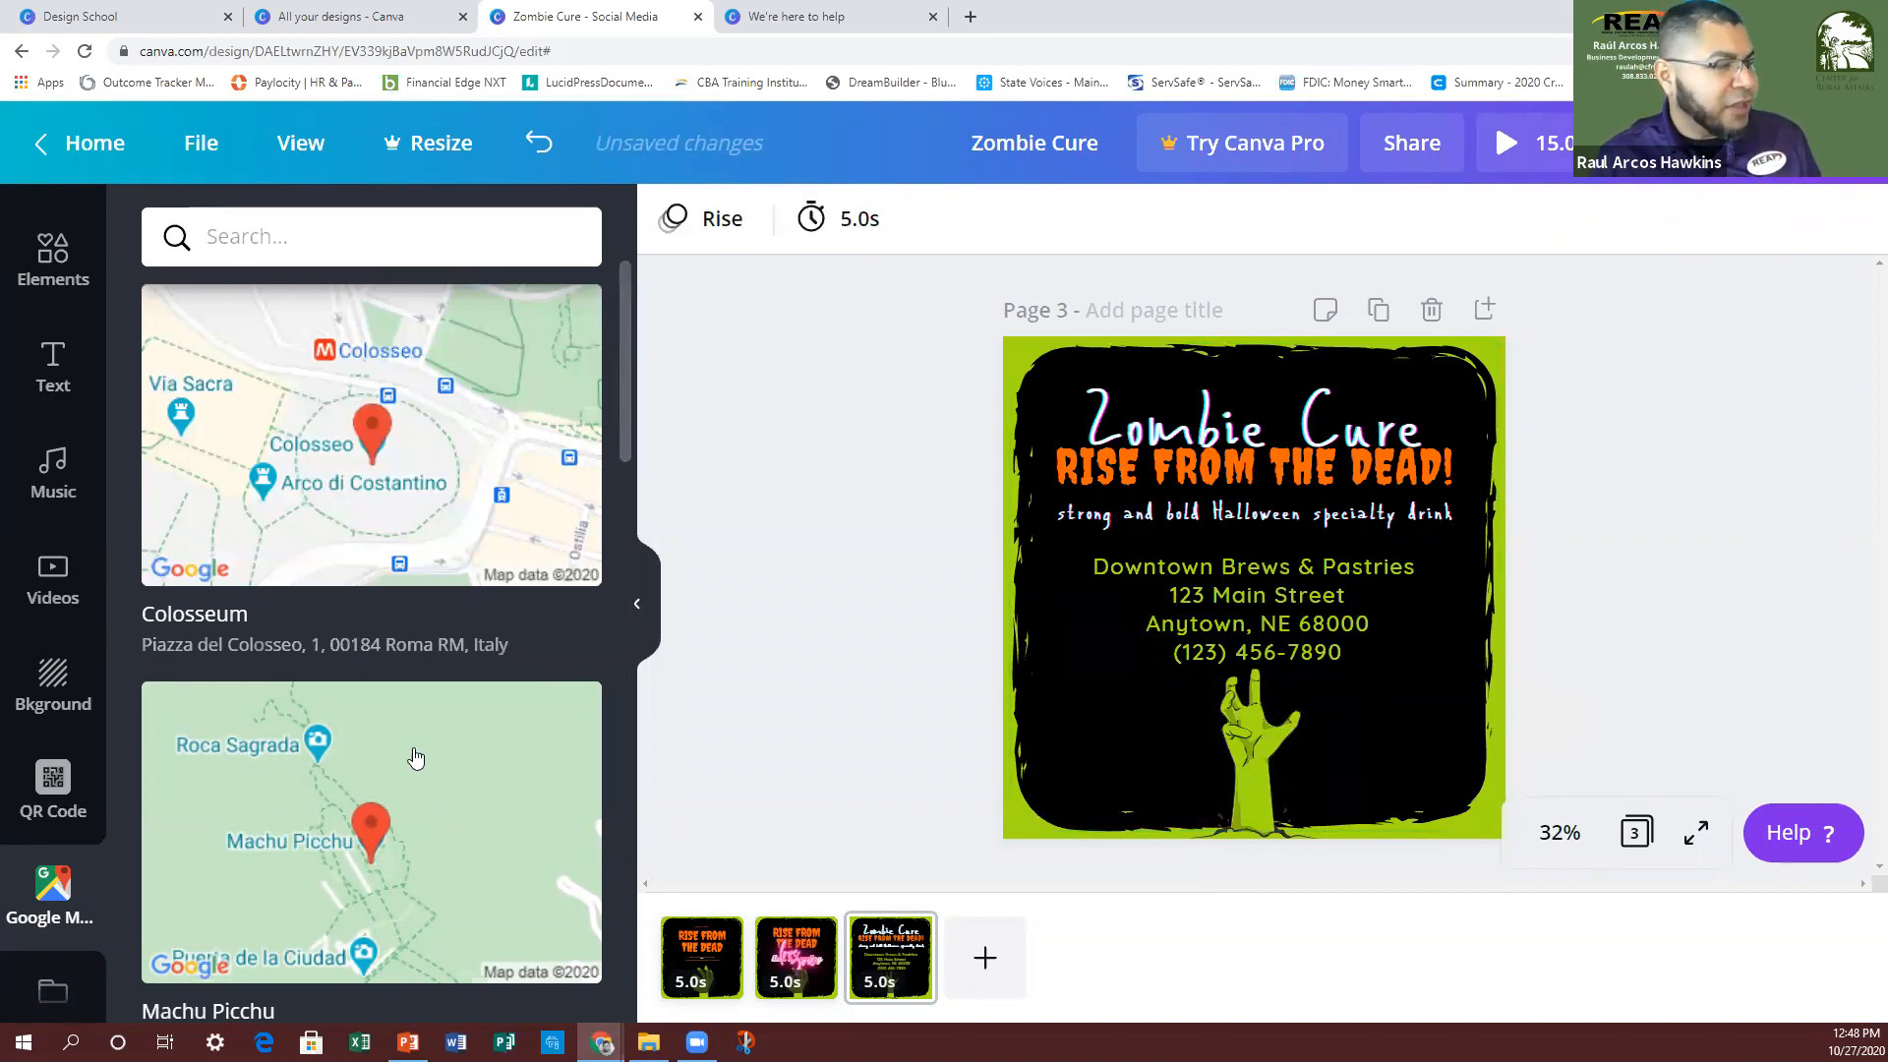
{"action": "scroll", "coordinate": [99, 824], "scroll_direction": "down", "scroll_amount": 2}
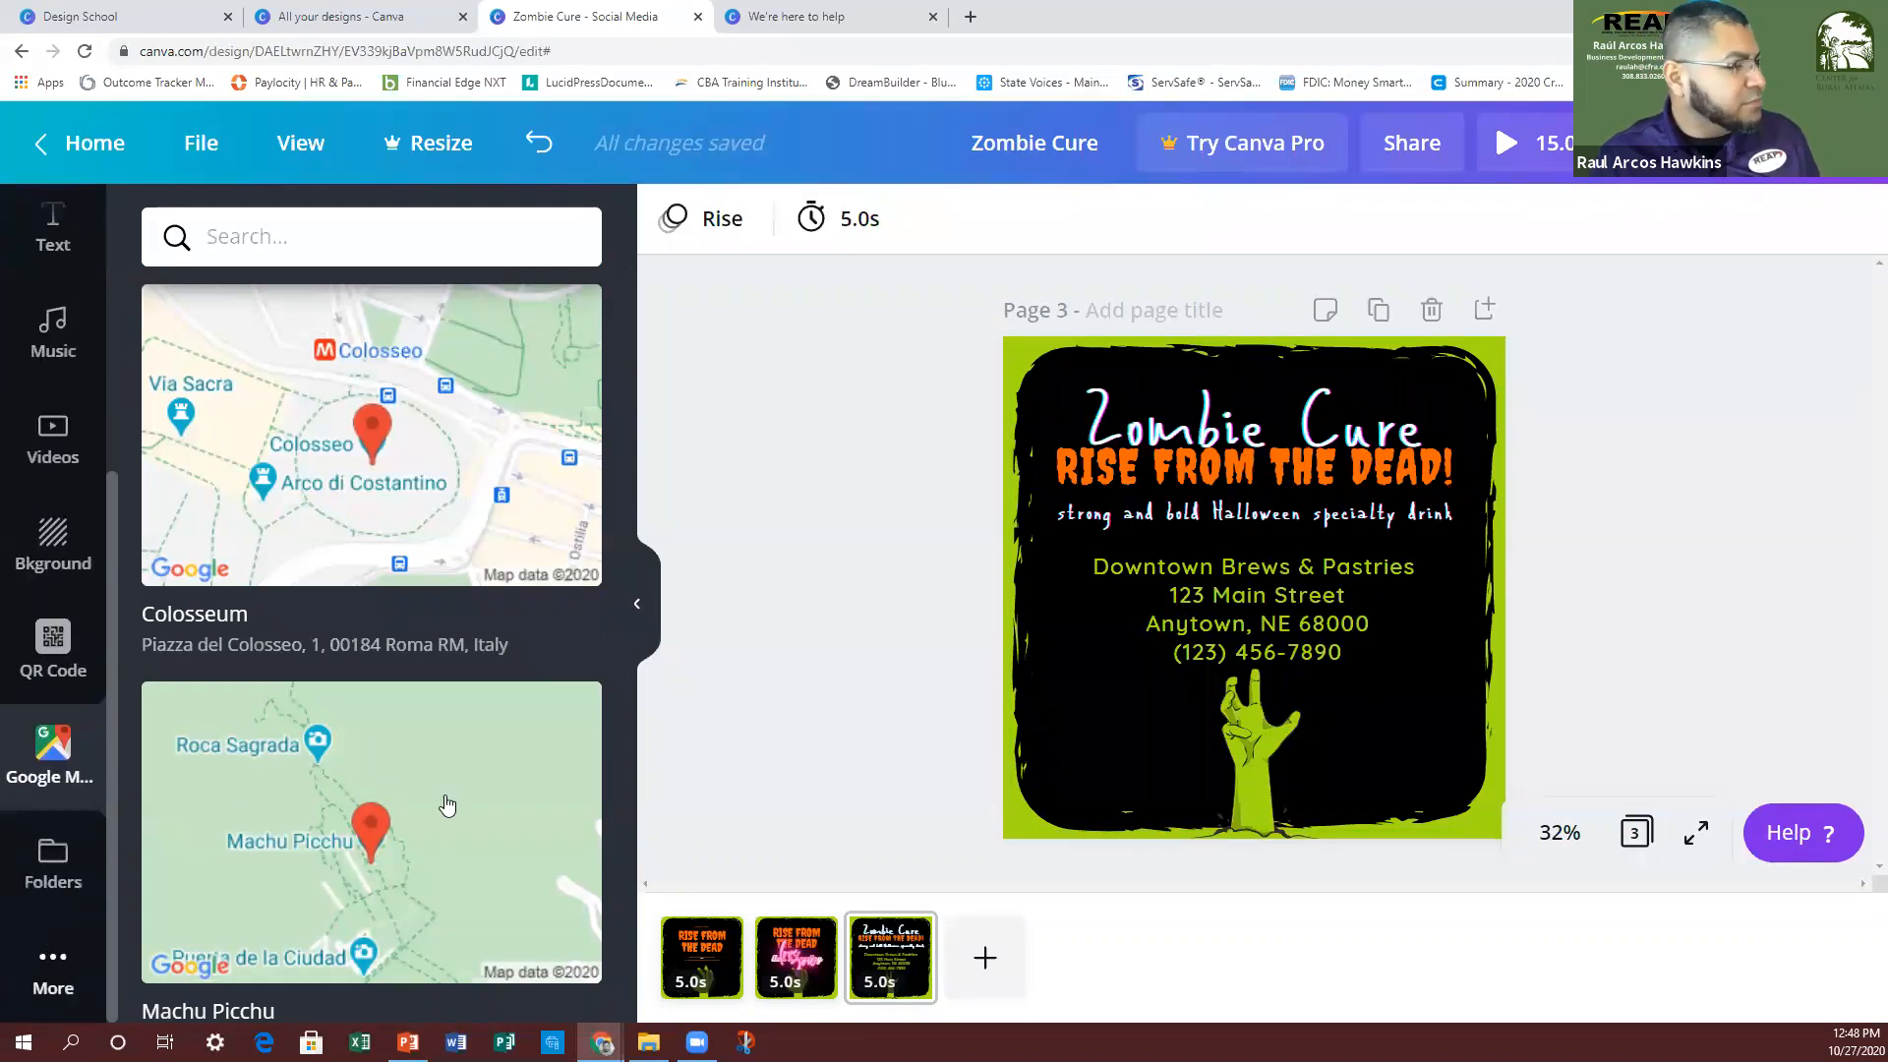
{"action": "left_click", "coordinate": [636, 603]}
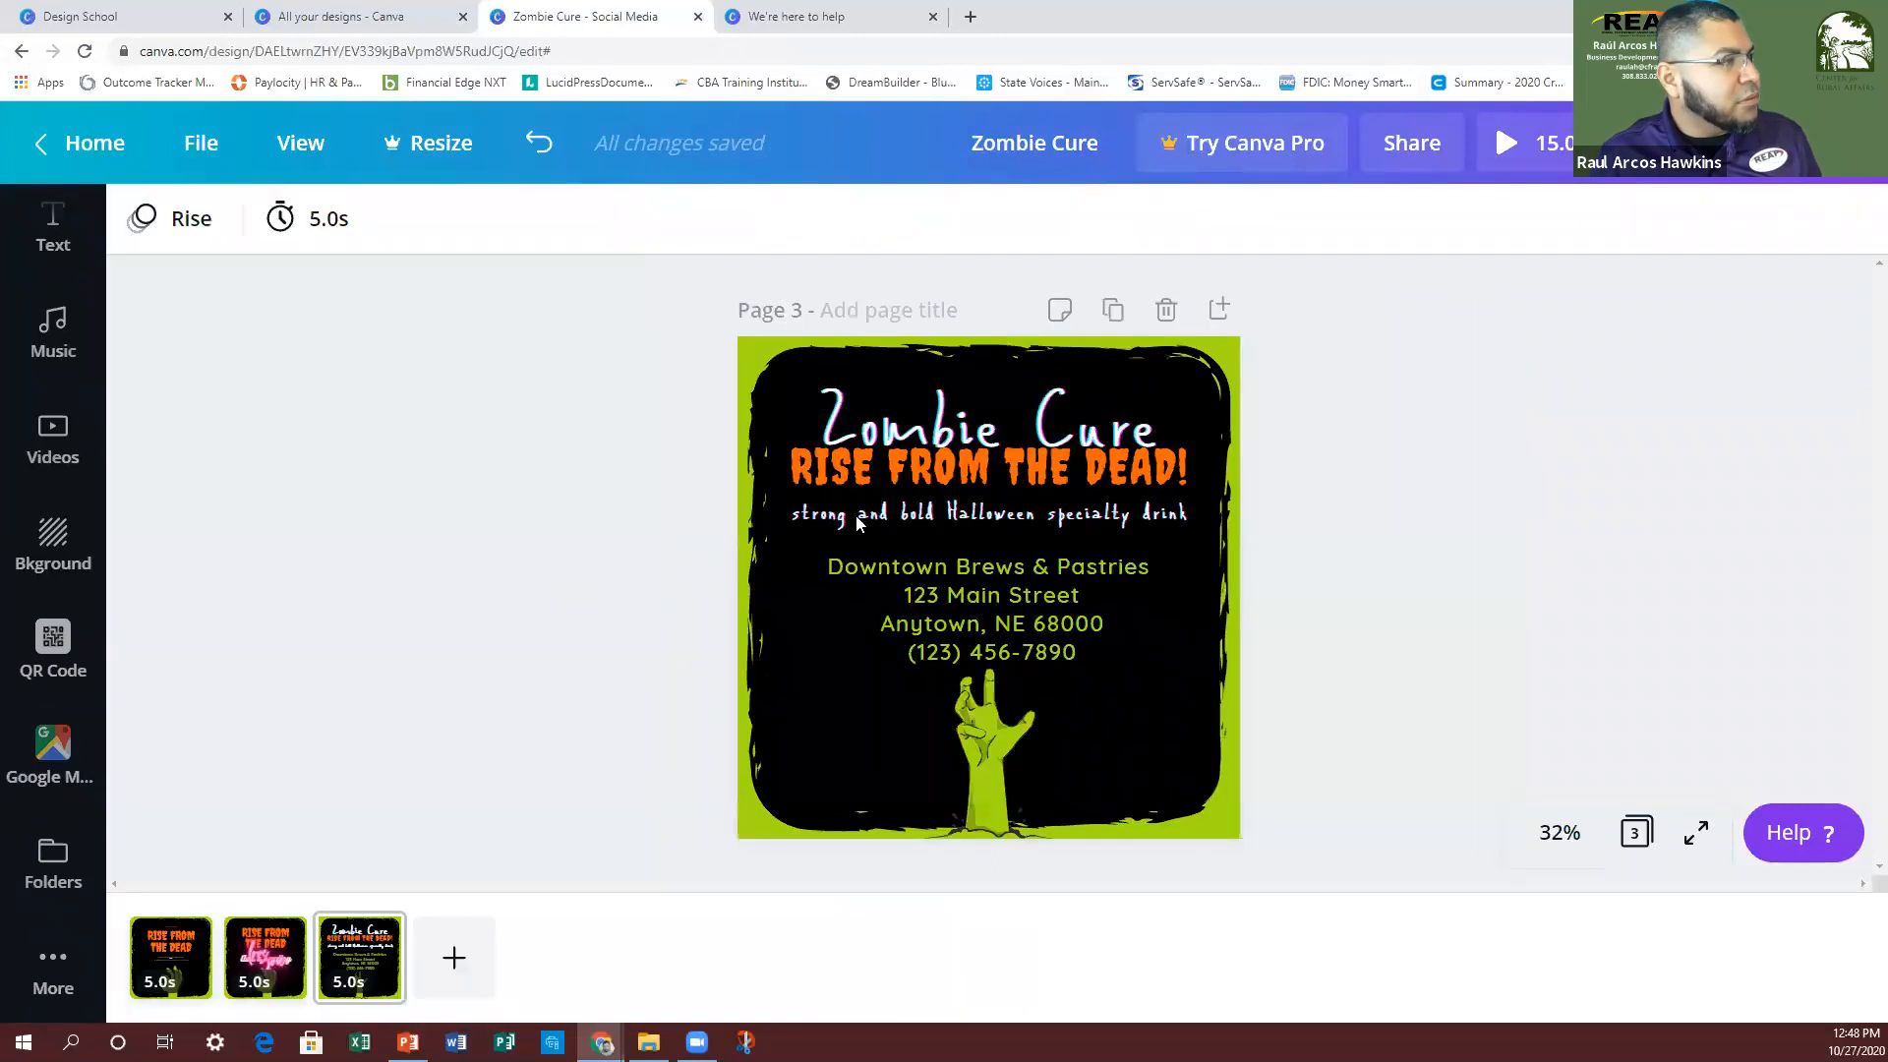
Step: Select the Zombie Cure heading on page 3 and examine its font and font size choices
{"action": "left_click", "coordinate": [866, 514]}
{"action": "left_click", "coordinate": [858, 718]}
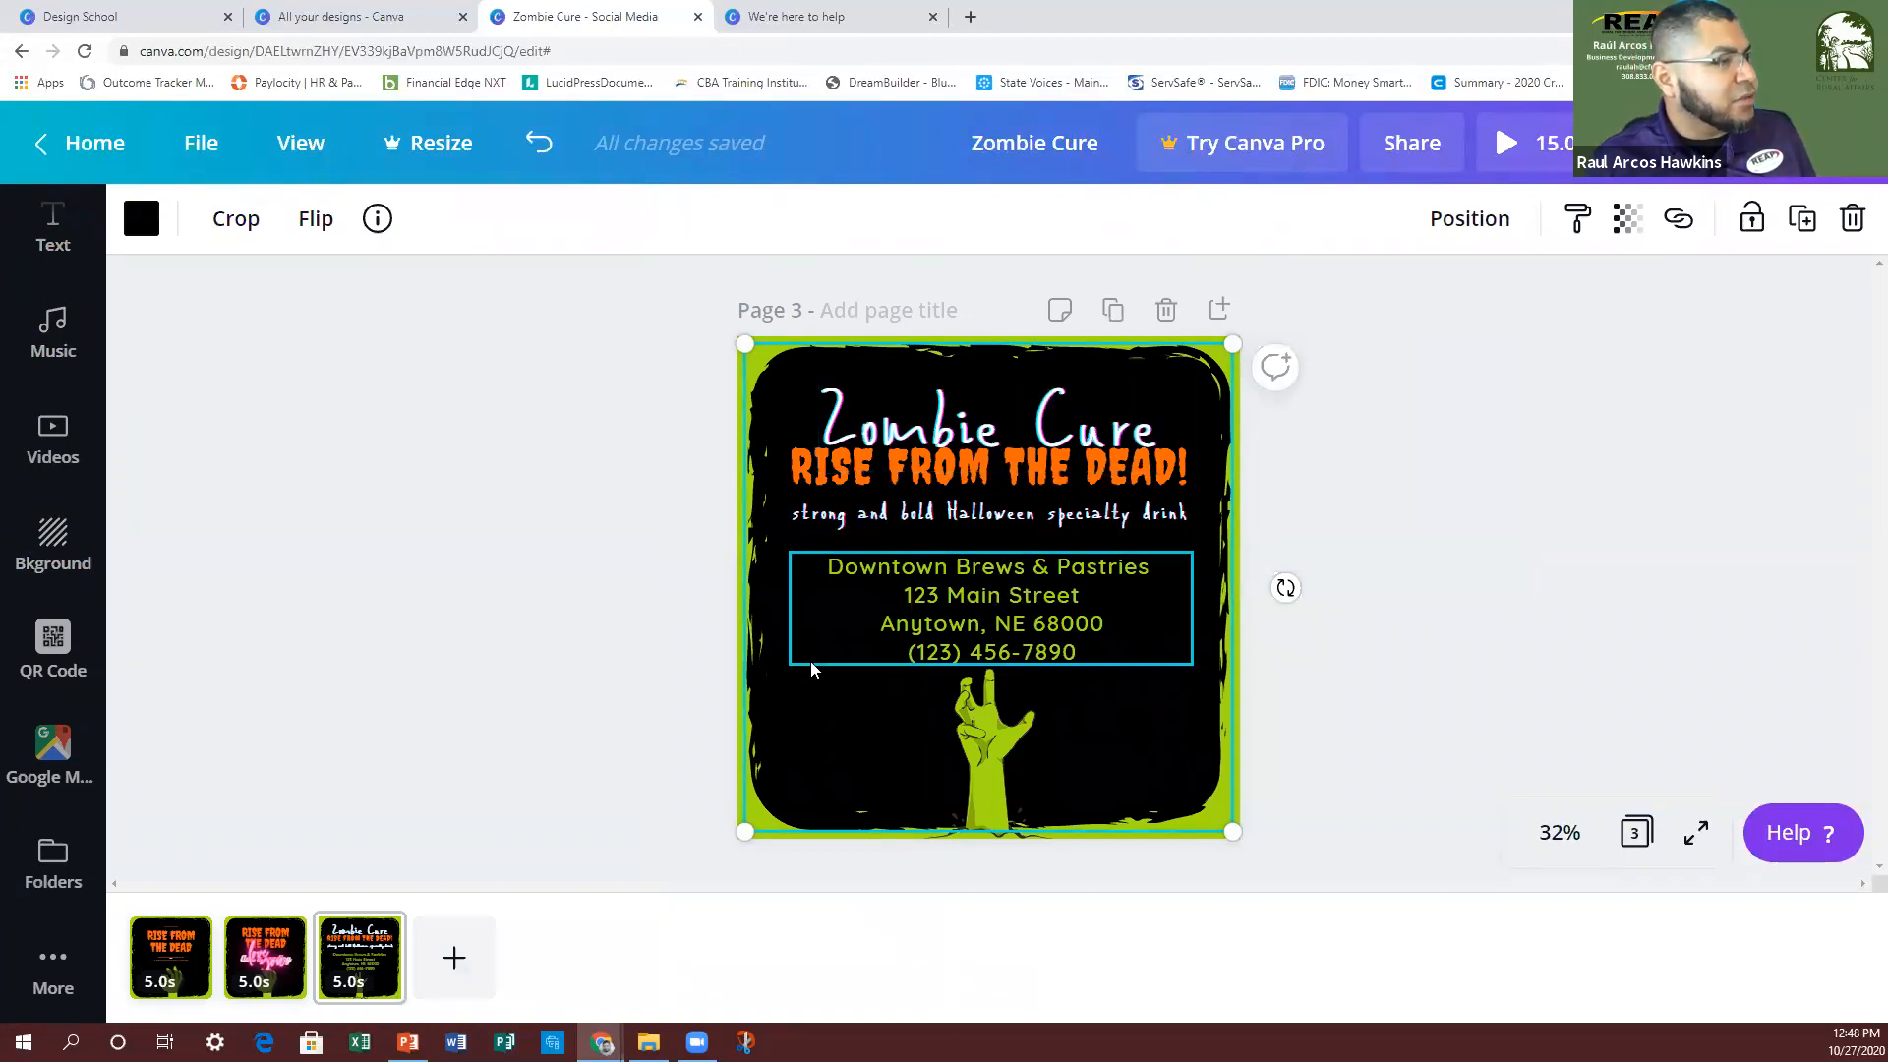
{"action": "left_click", "coordinate": [870, 449]}
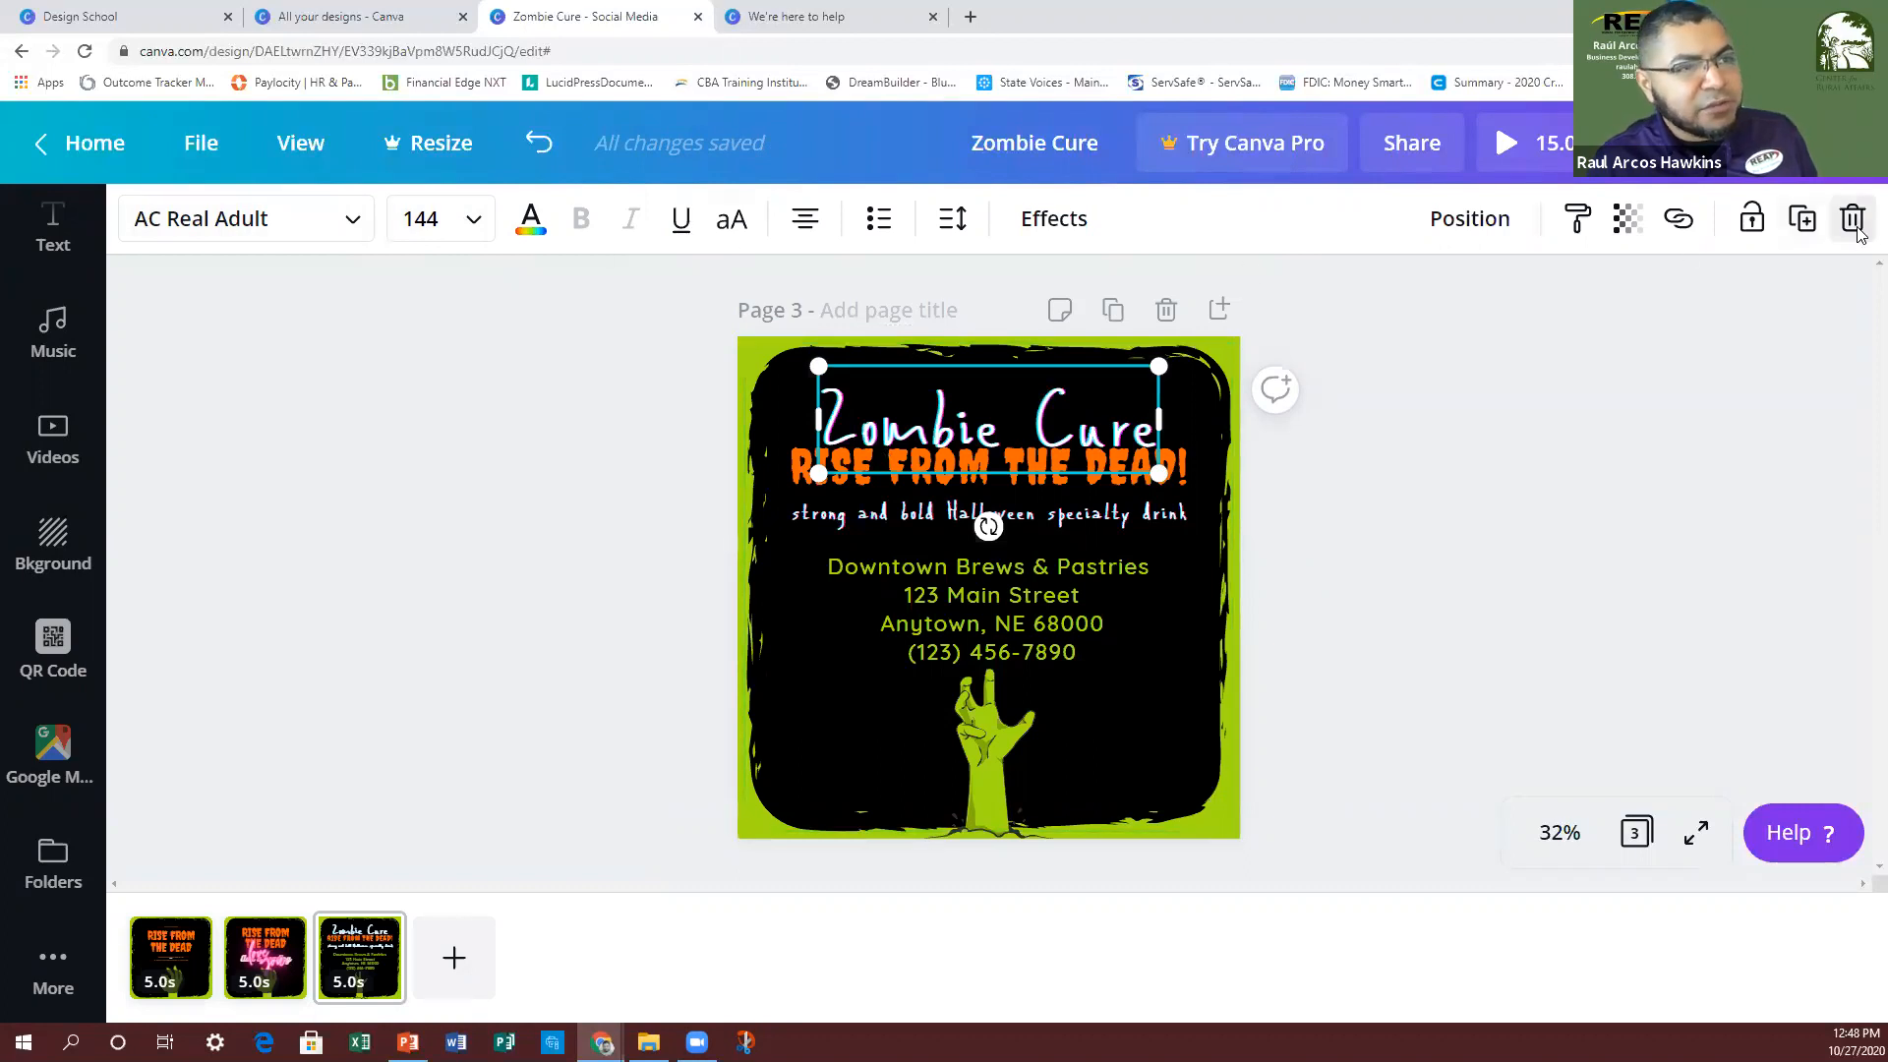
{"action": "left_click", "coordinate": [338, 218]}
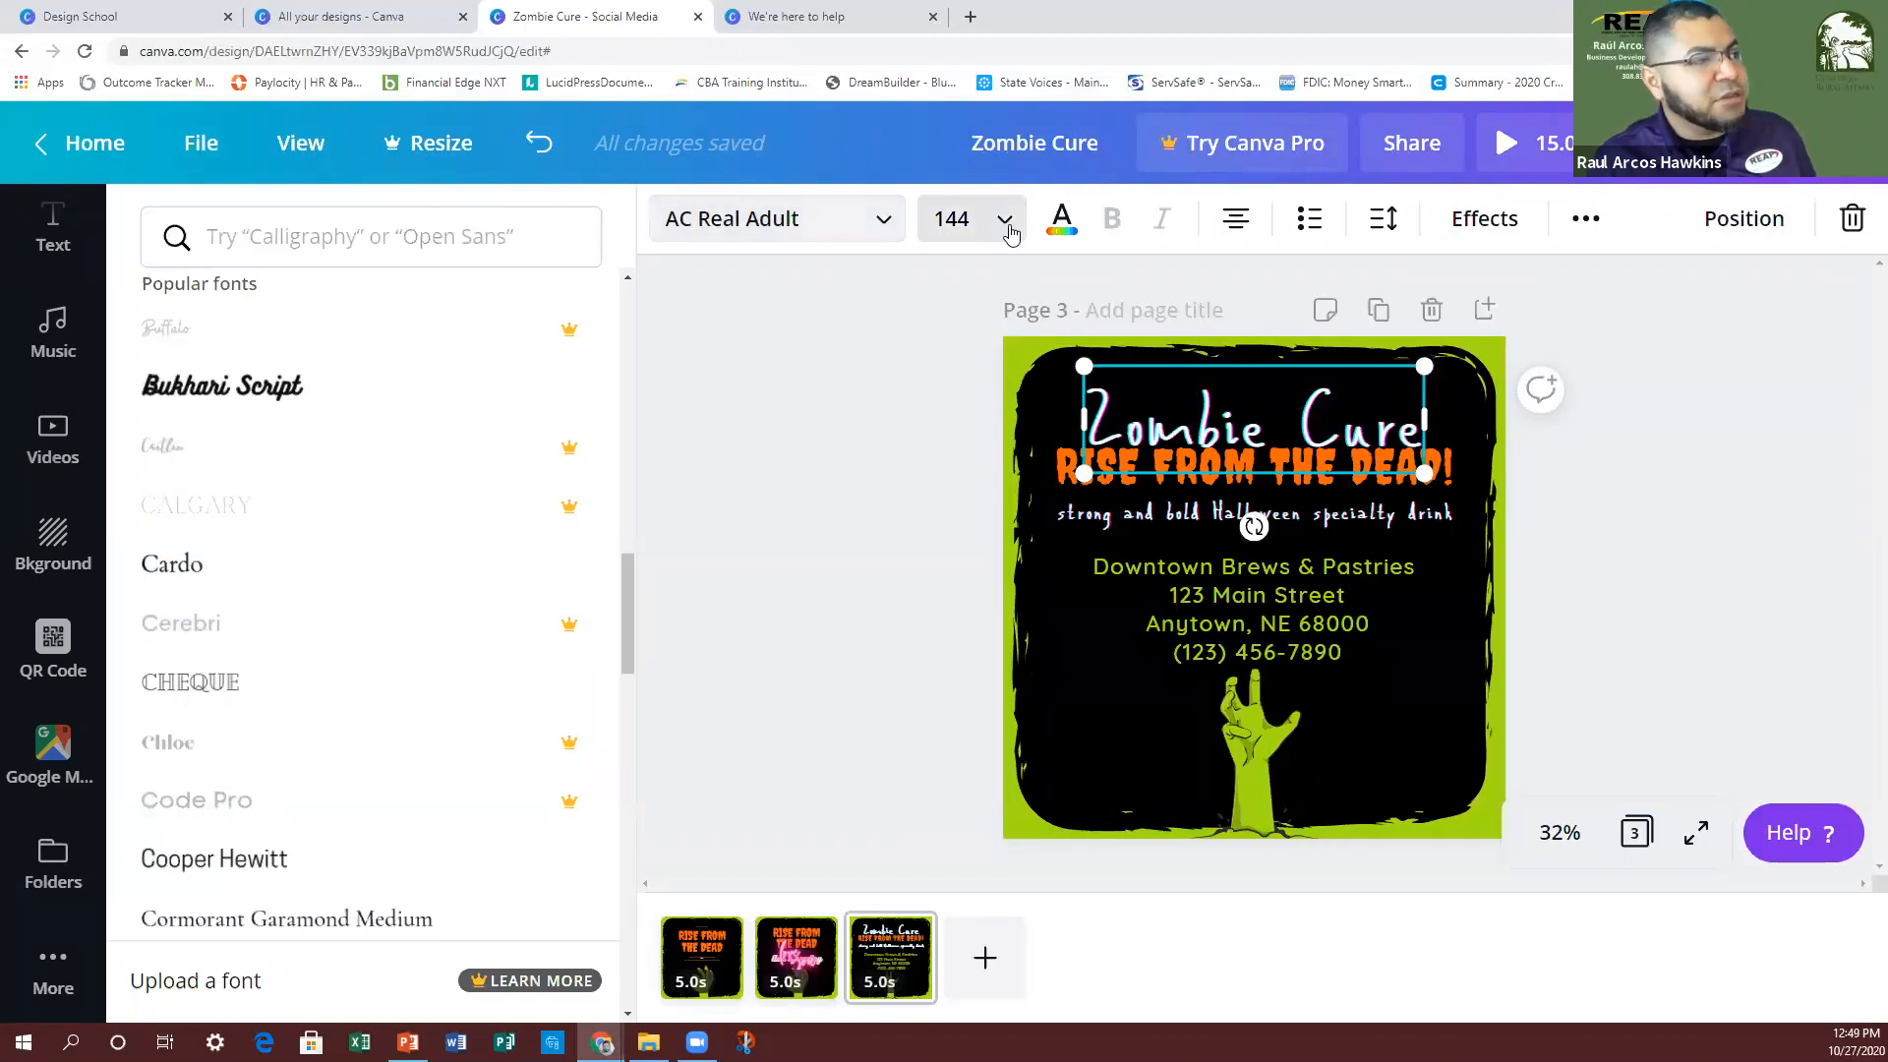
{"action": "left_click", "coordinate": [1008, 231]}
Step: Examine the text color options for the Zombie Cure heading, including the default colors and the custom color picker
{"action": "left_click", "coordinate": [1061, 224]}
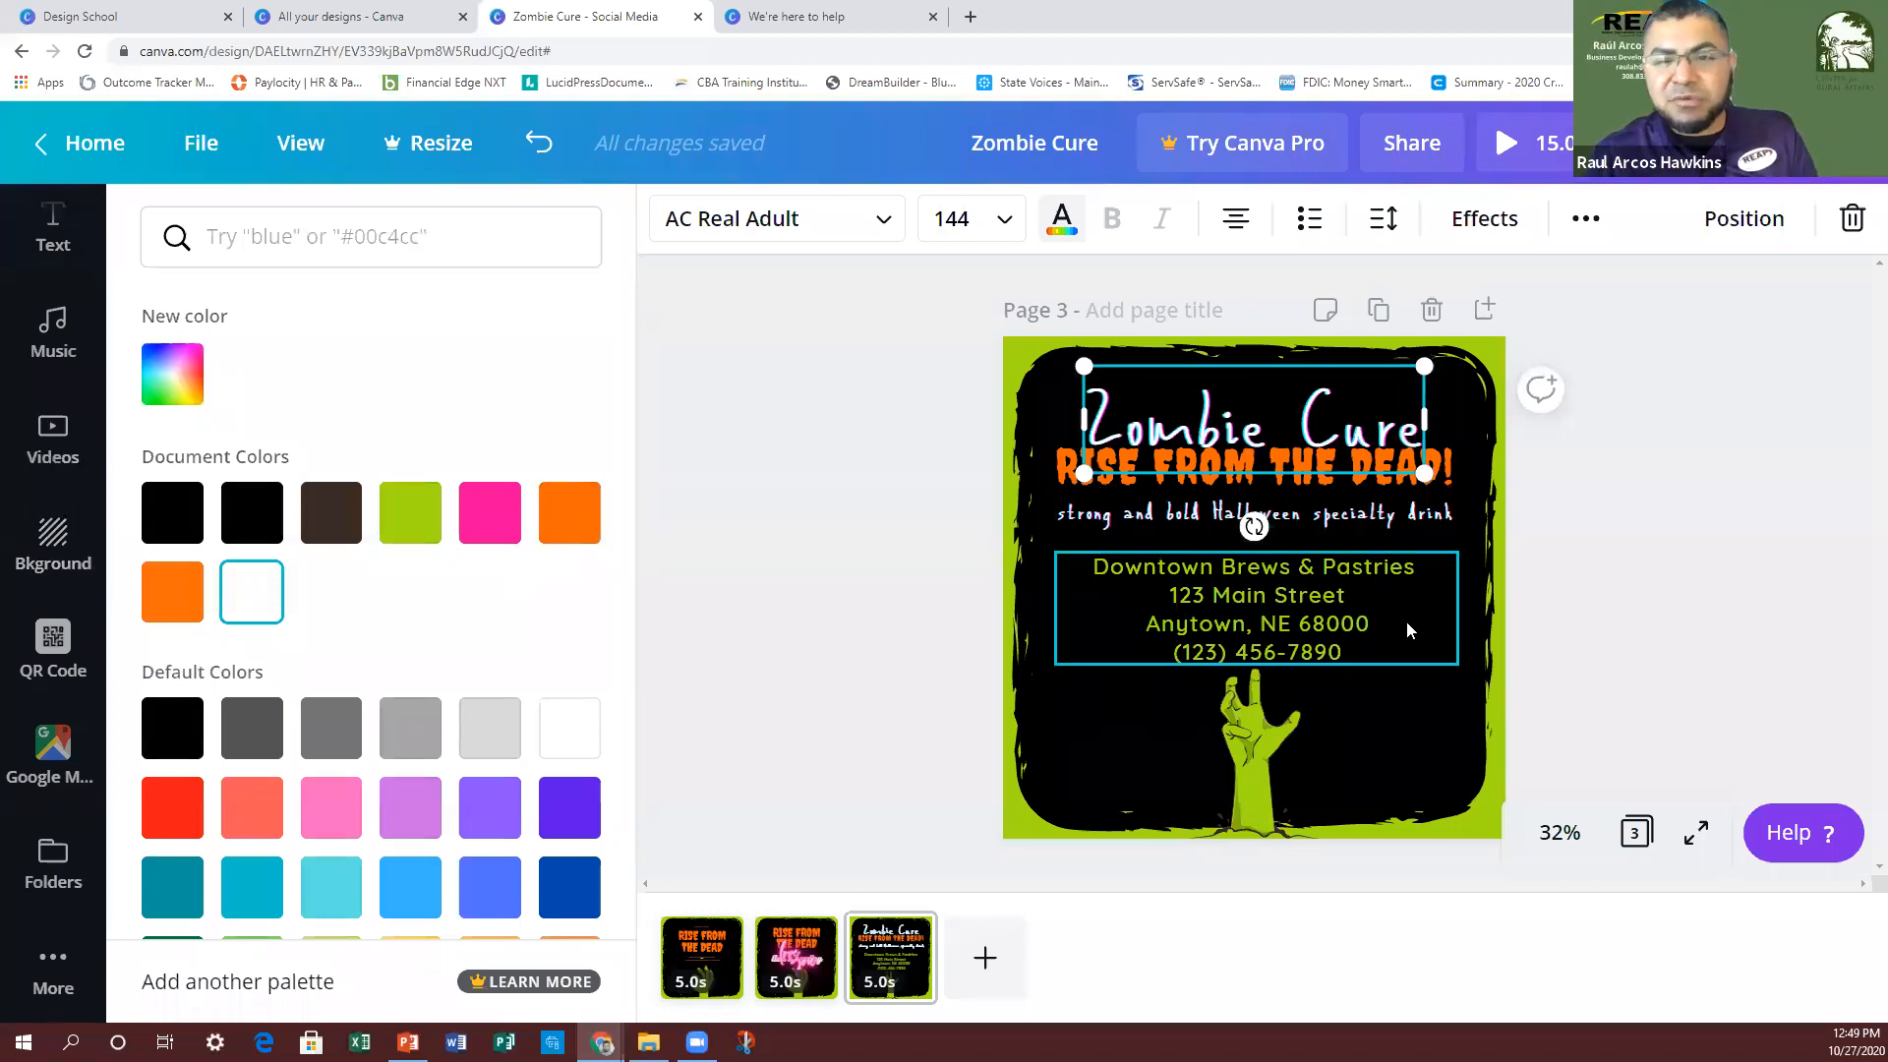
{"action": "scroll", "coordinate": [413, 639], "scroll_direction": "down", "scroll_amount": 1}
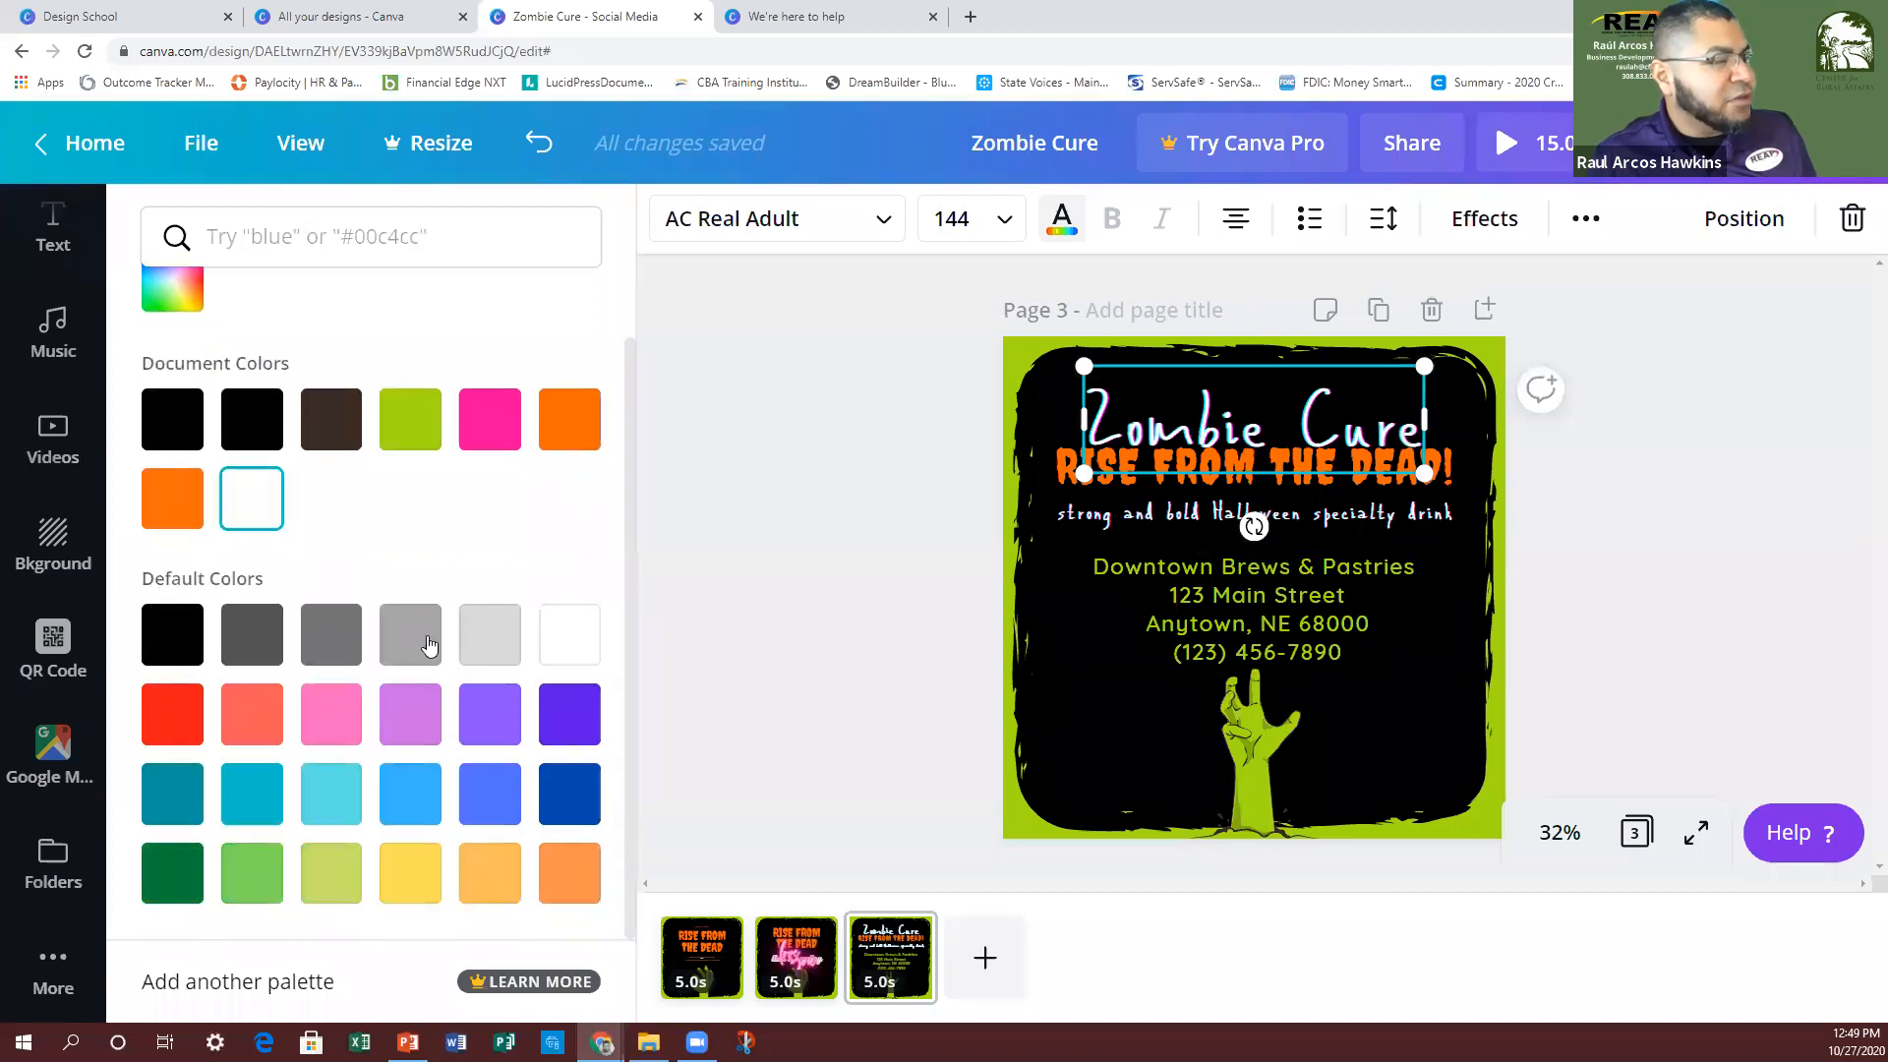
{"action": "scroll", "coordinate": [187, 492], "scroll_direction": "up", "scroll_amount": 1}
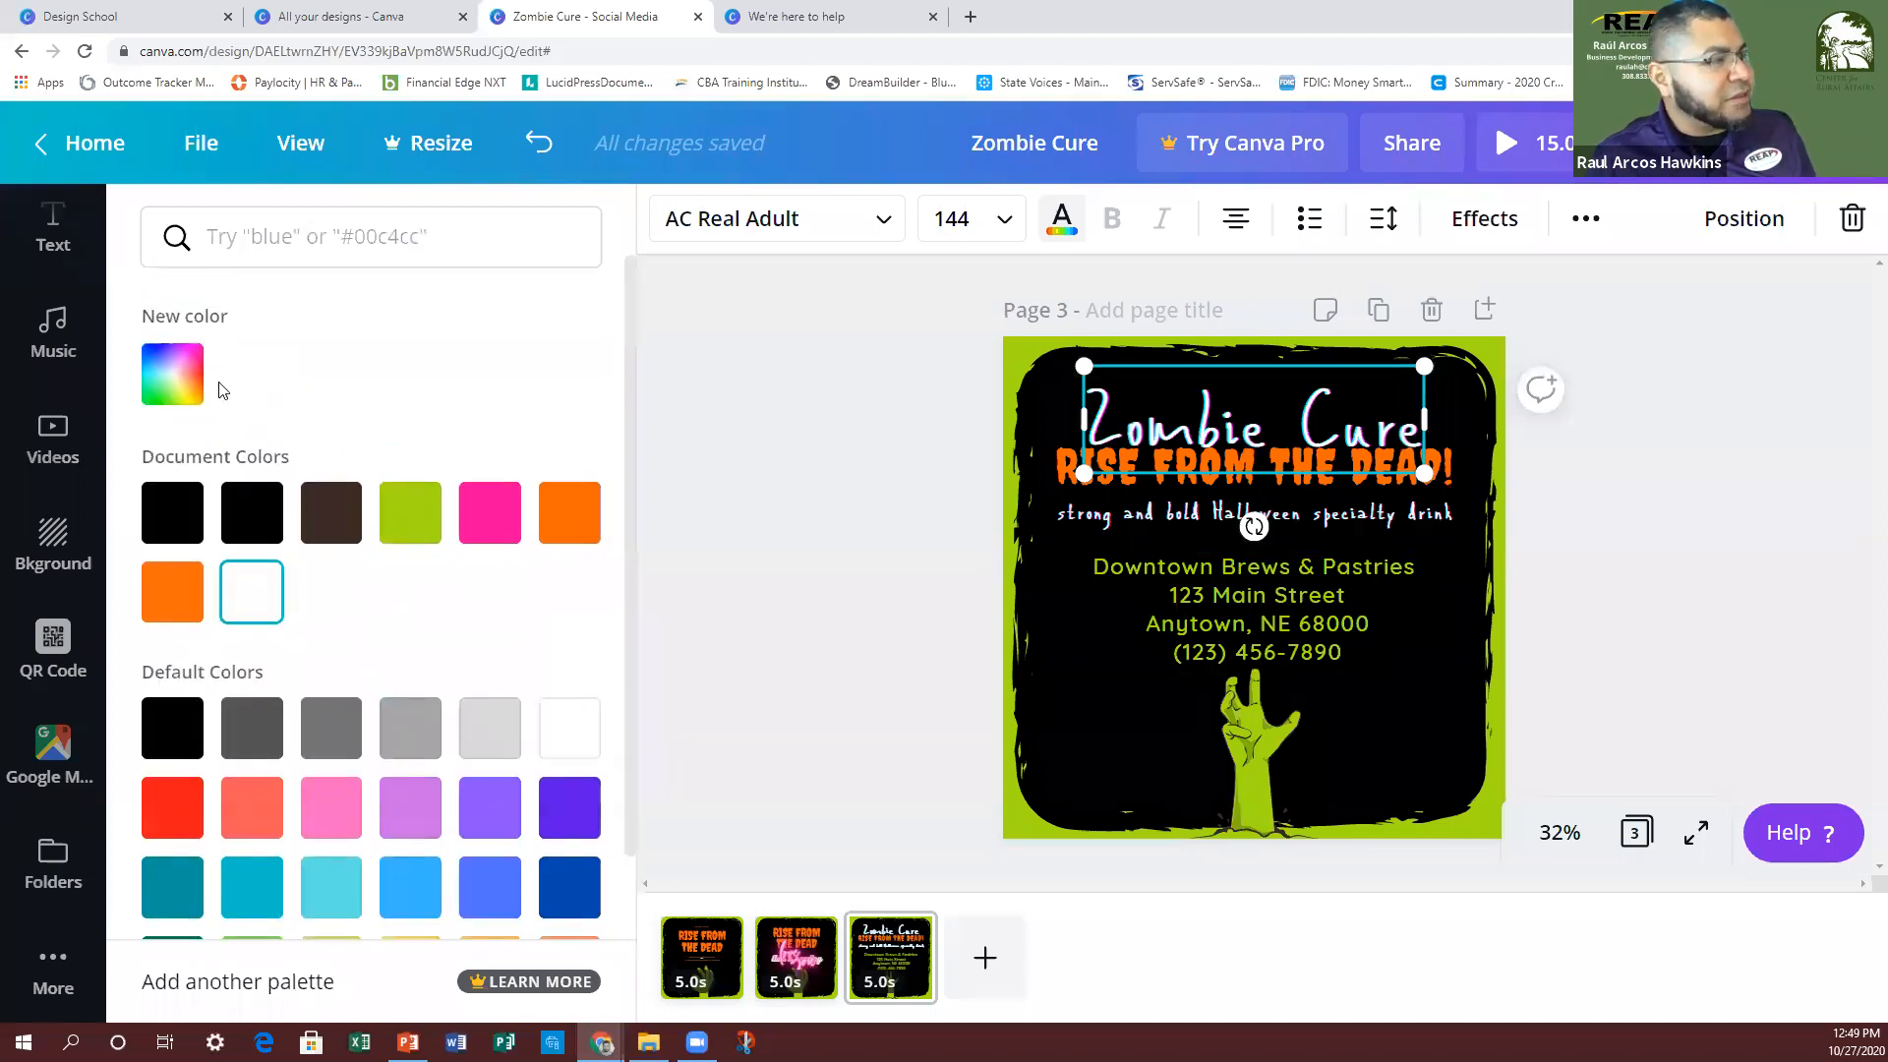
{"action": "left_click", "coordinate": [158, 380]}
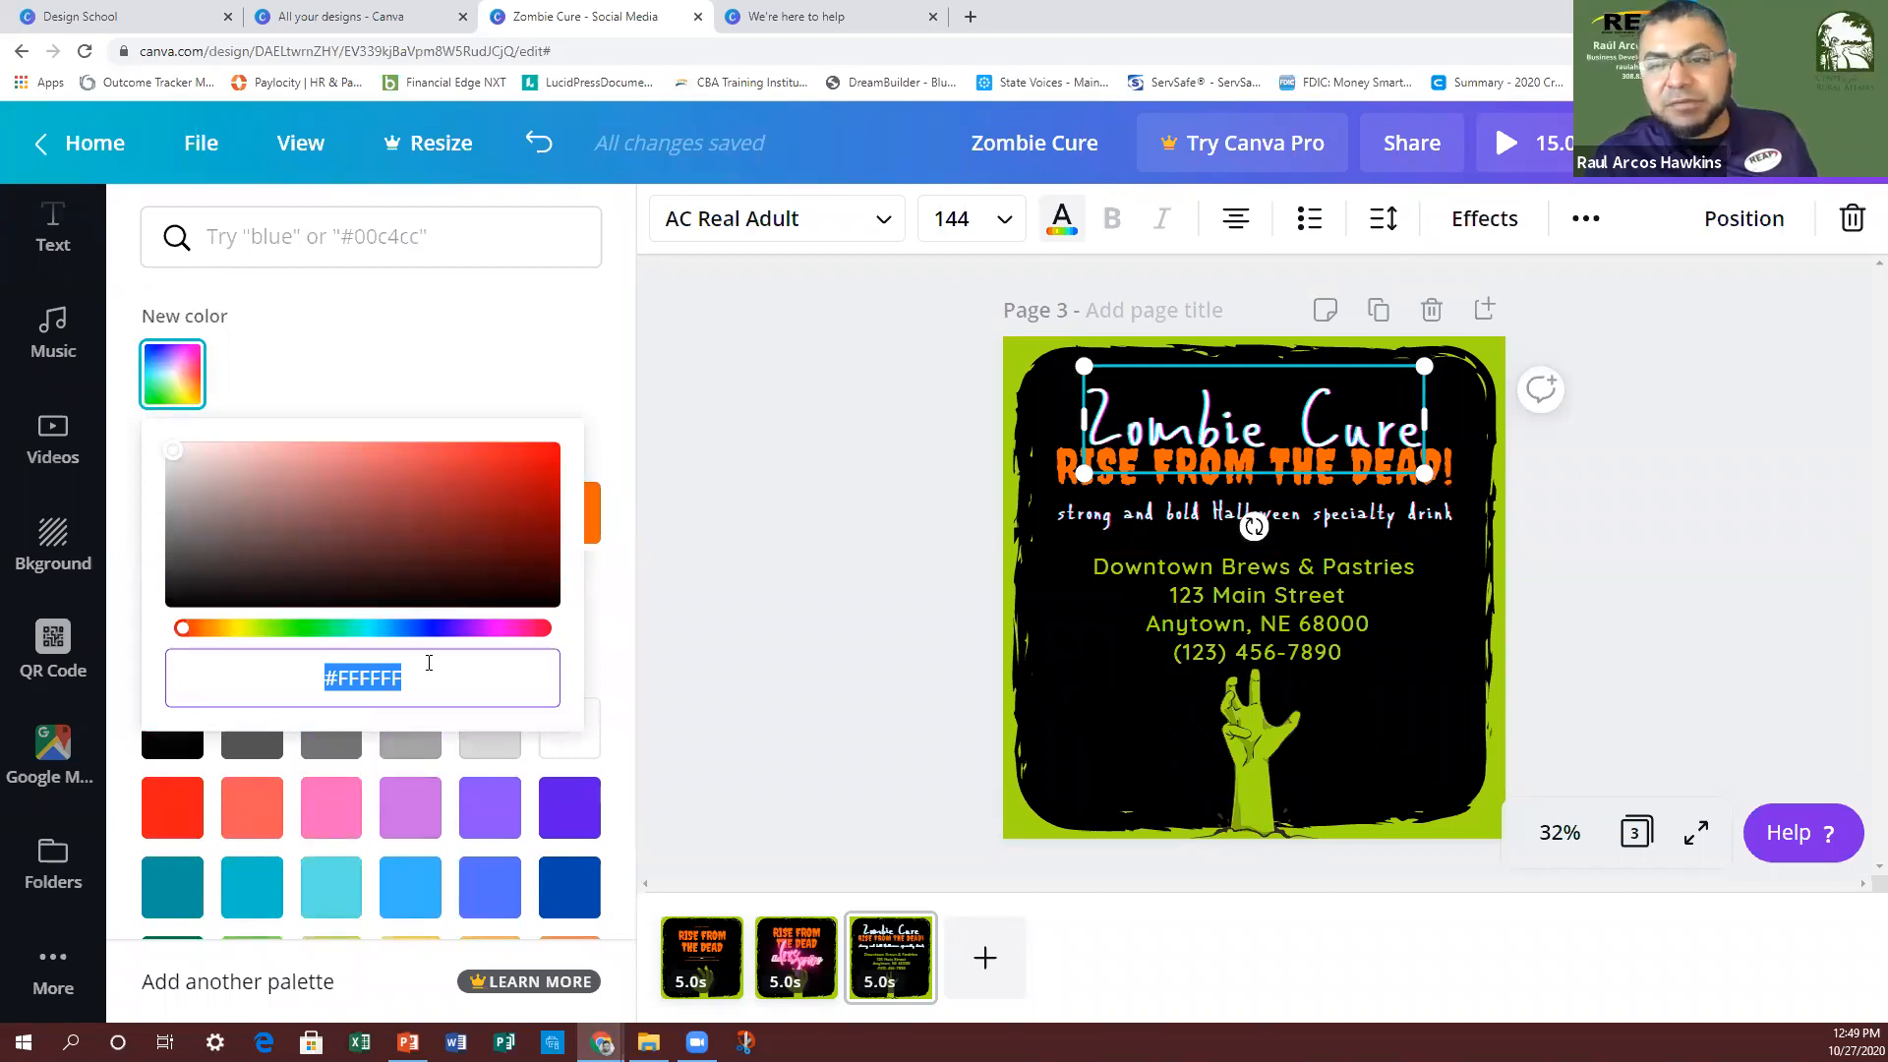
{"action": "left_click", "coordinate": [1066, 224]}
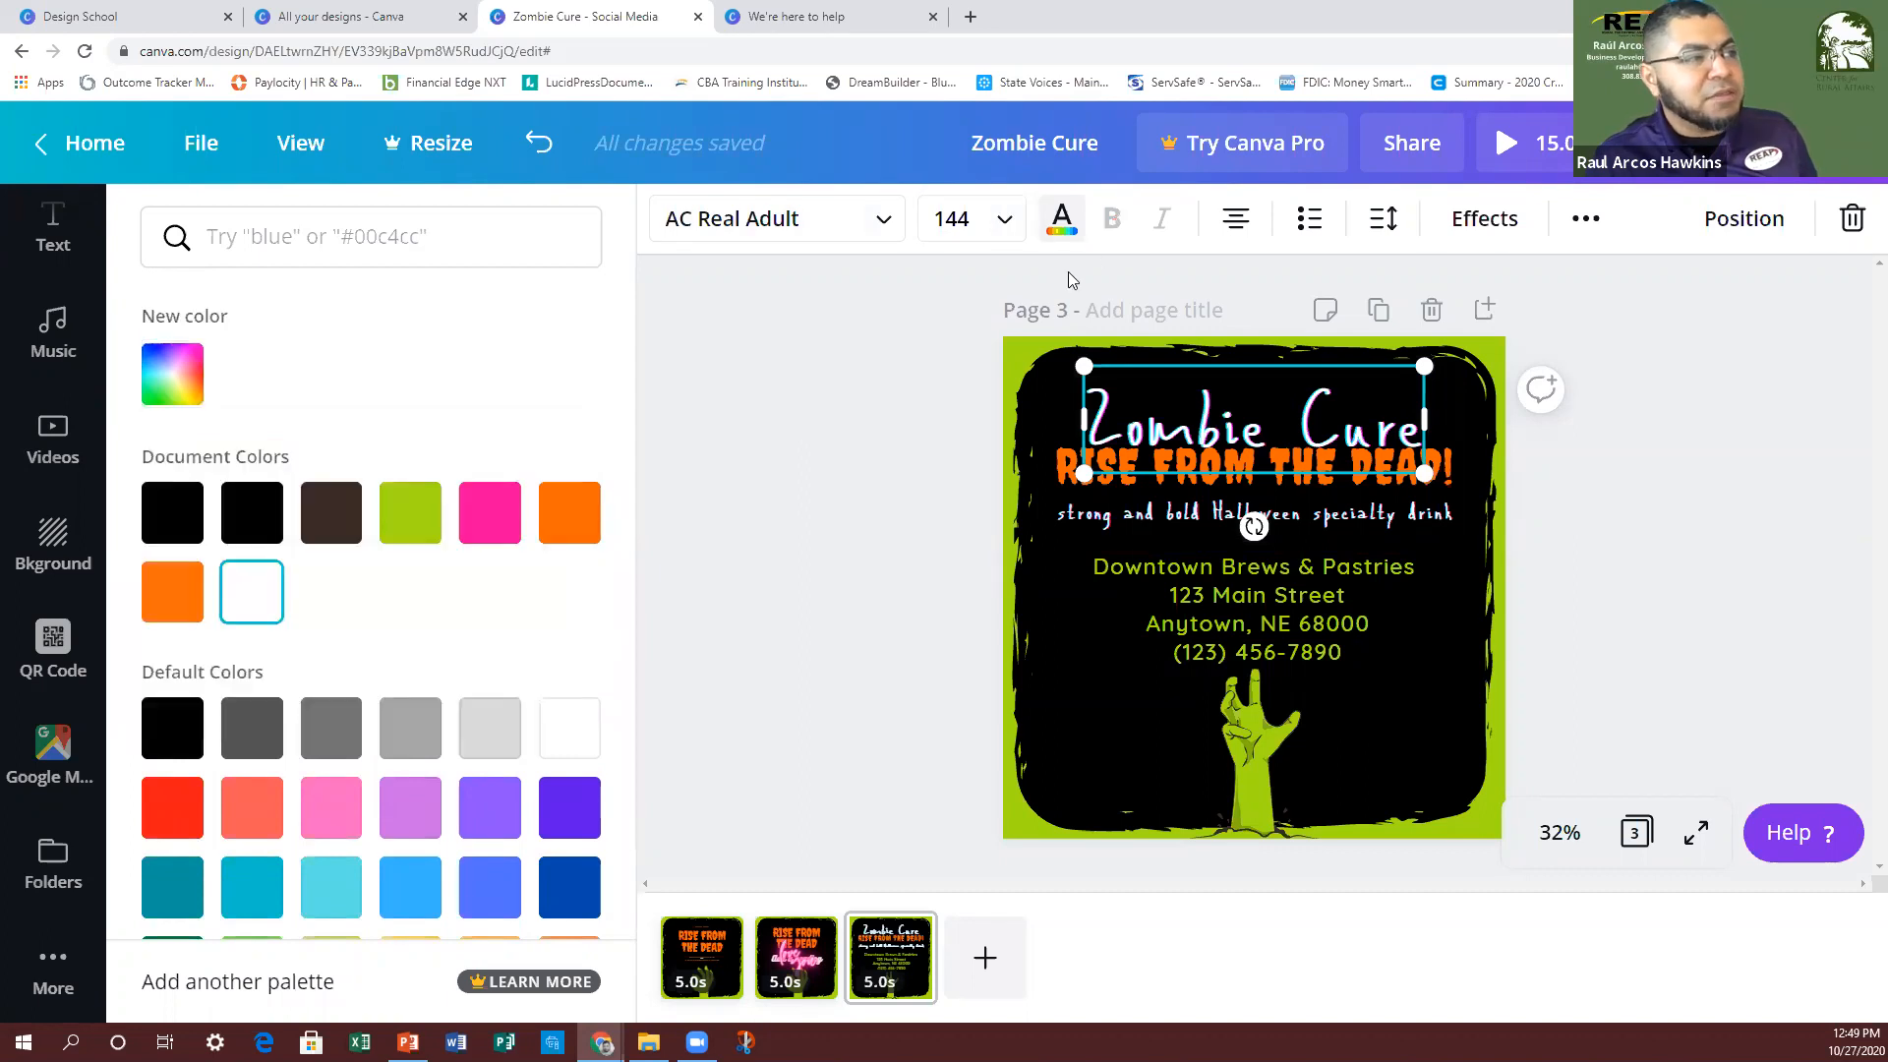
Step: Set the letter spacing of the contact details text on page 3 to 0 and its line height to 1.26
{"action": "left_click", "coordinate": [1294, 521]}
{"action": "left_click", "coordinate": [1294, 617]}
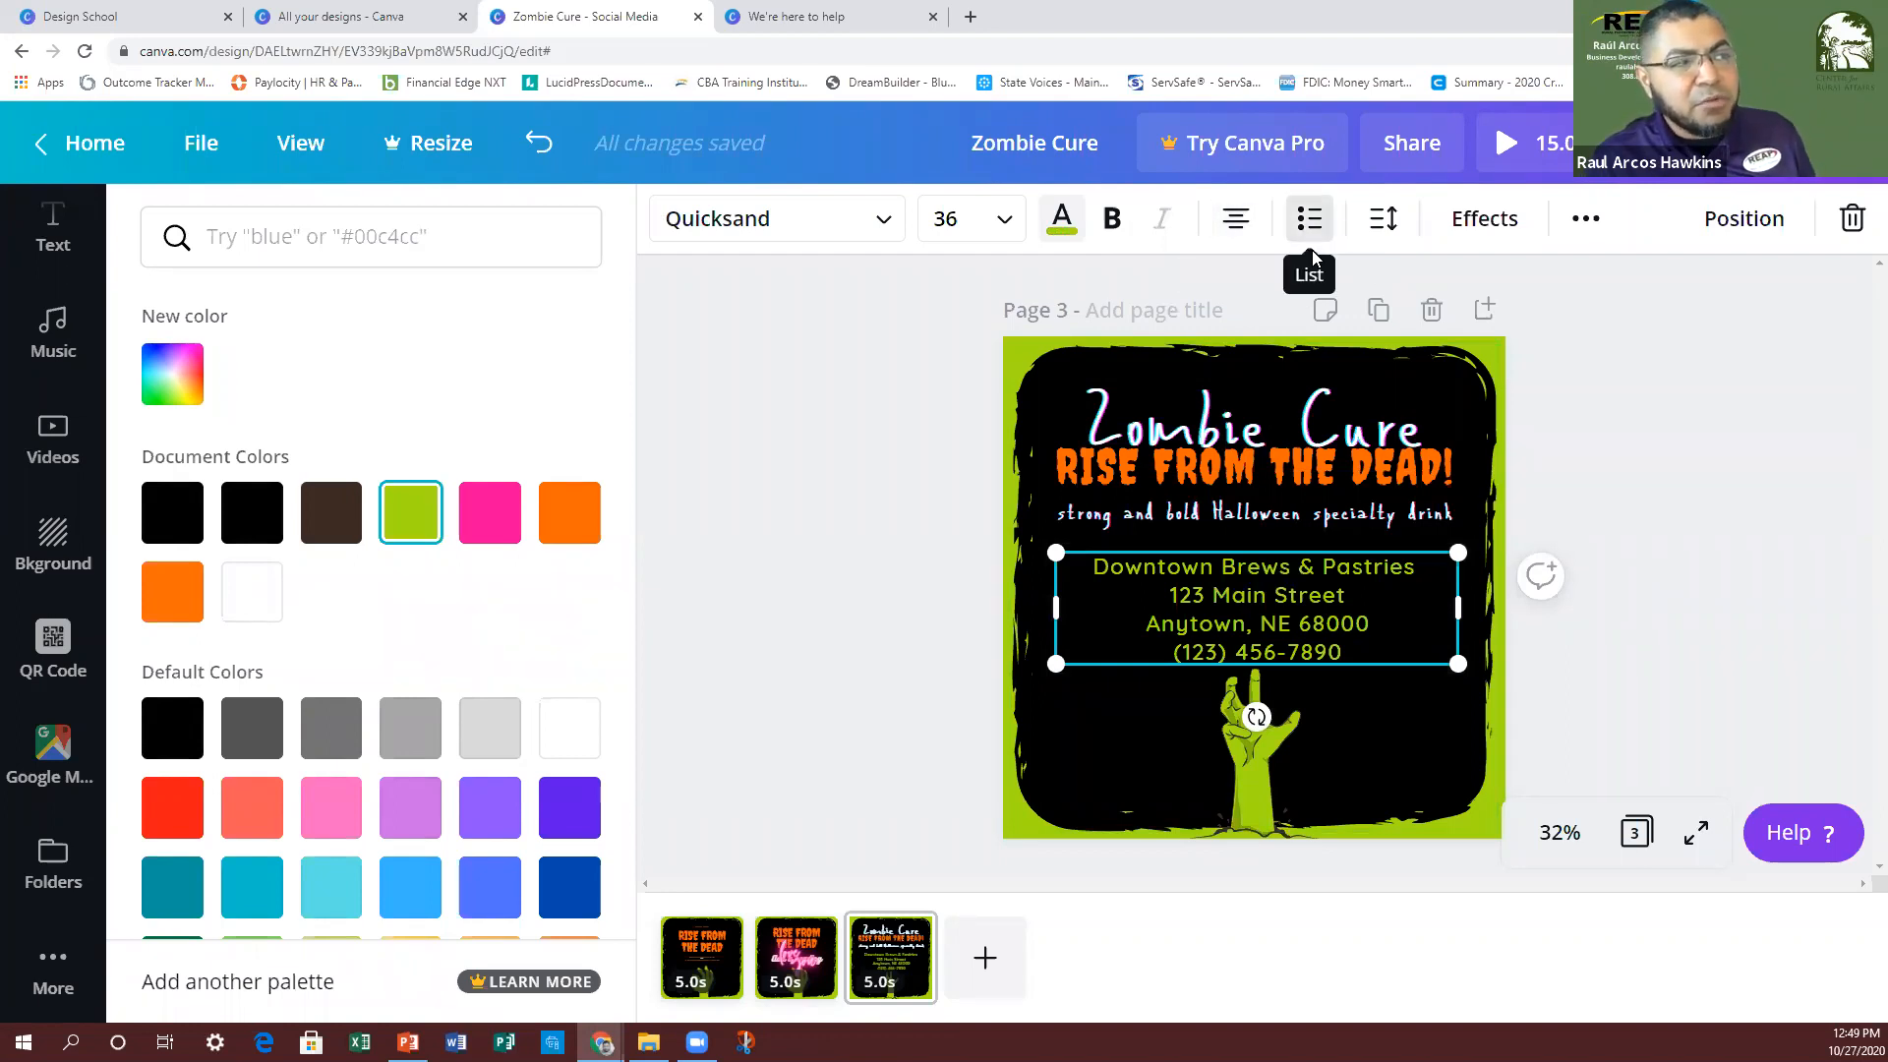
{"action": "left_click", "coordinate": [1383, 228]}
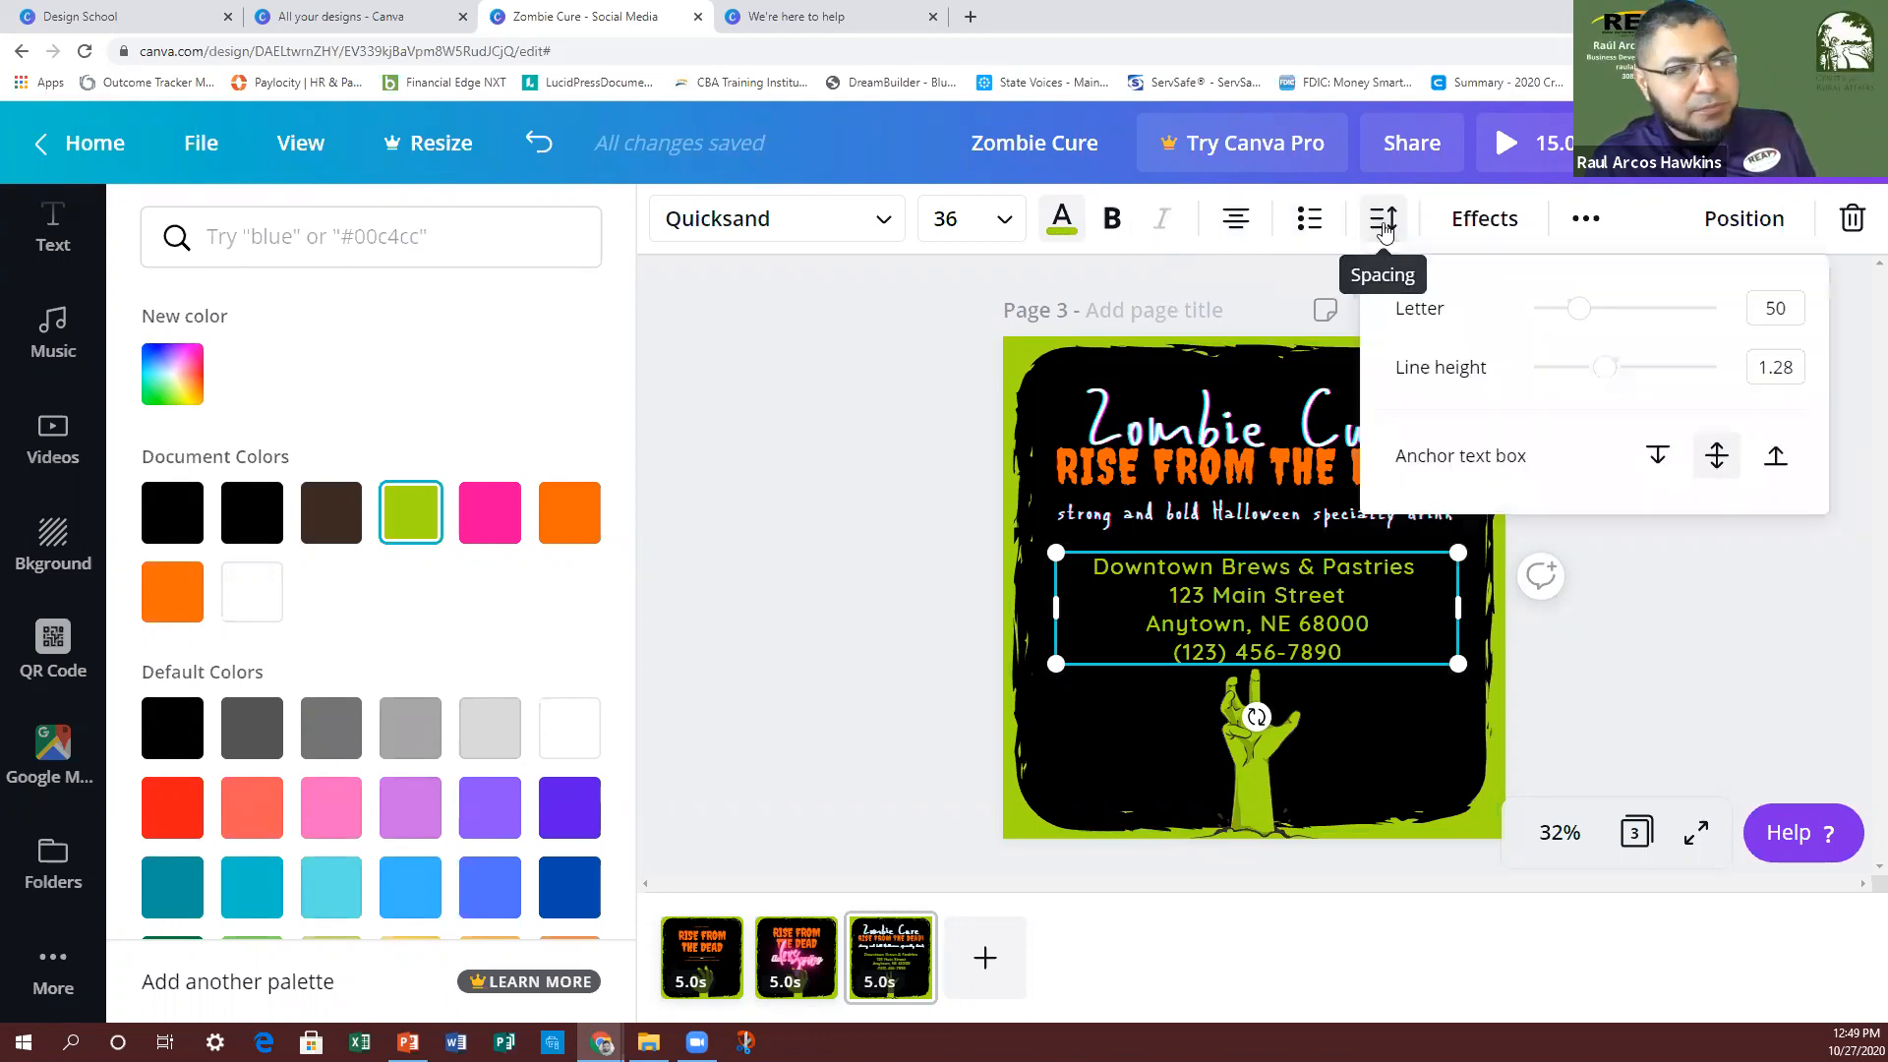
{"action": "left_click_drag", "start_coordinate": [1589, 324], "coordinate": [1638, 327]}
{"action": "left_click_drag", "start_coordinate": [1647, 332], "coordinate": [1603, 372]}
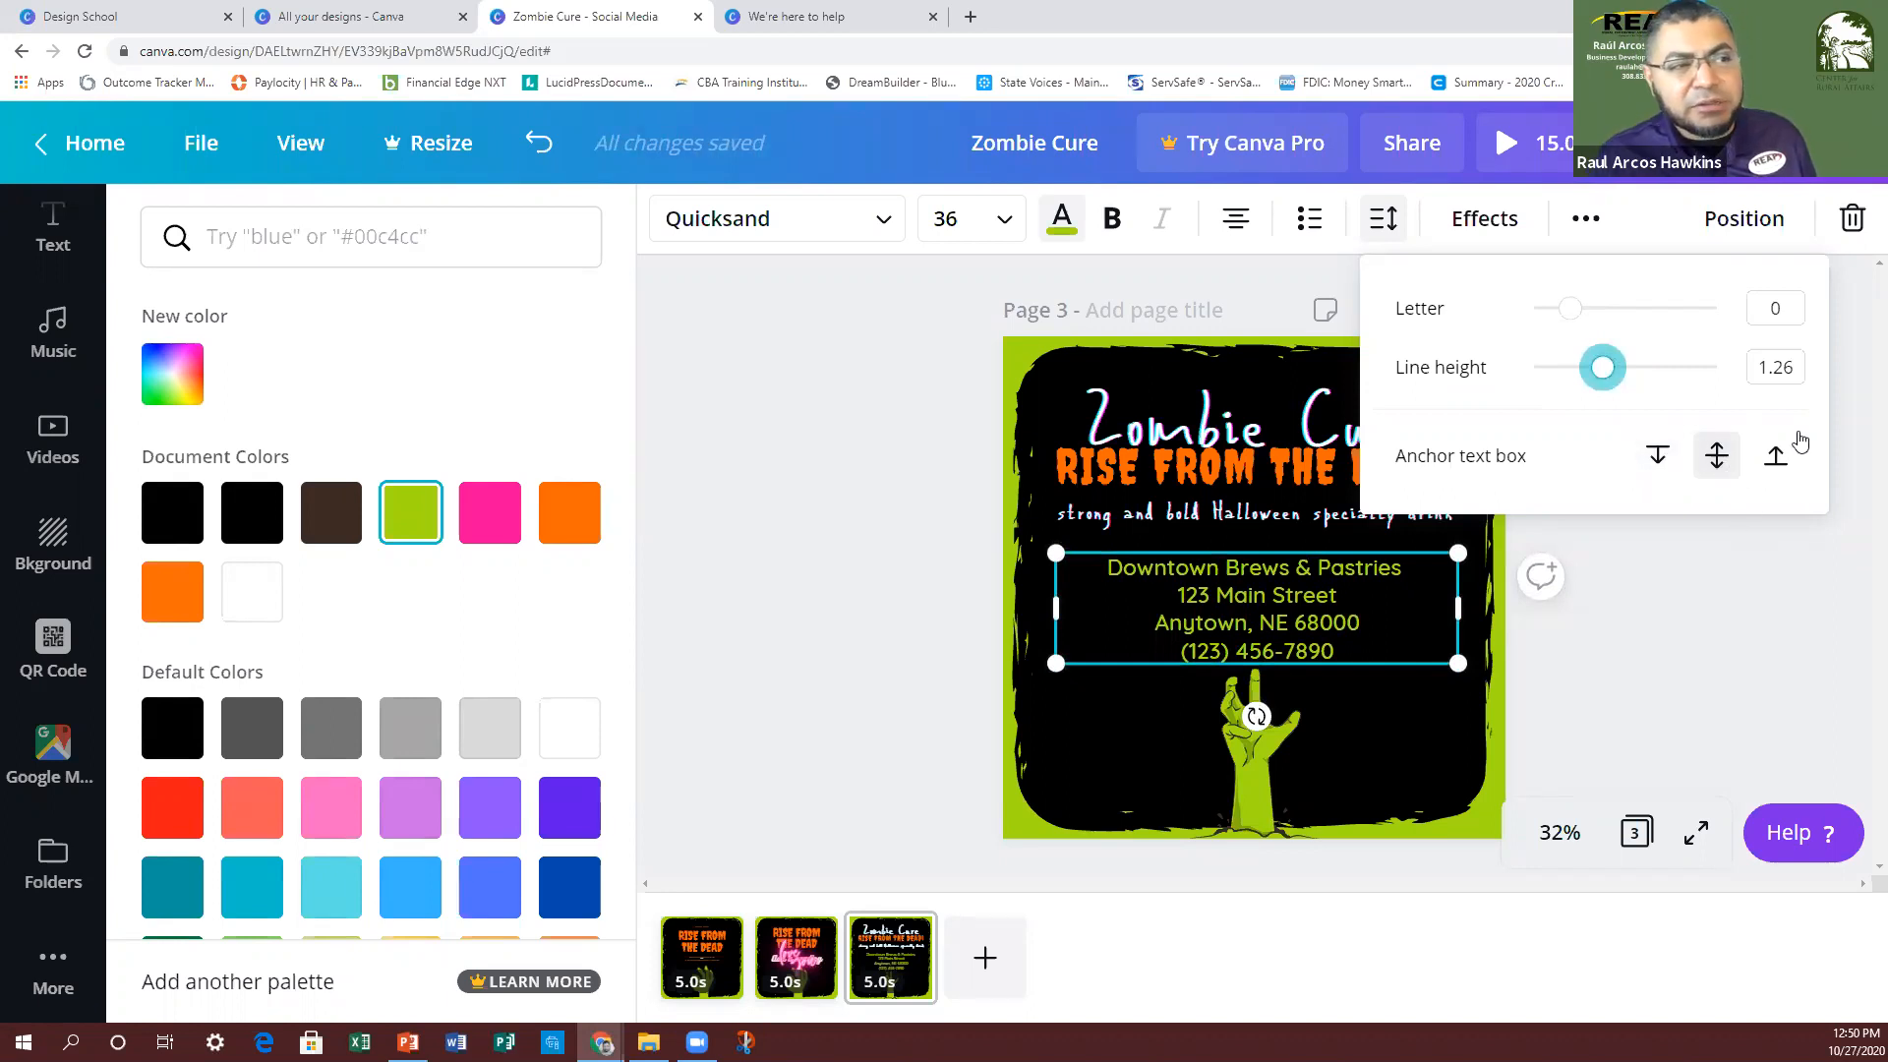
{"action": "left_click", "coordinate": [1062, 218]}
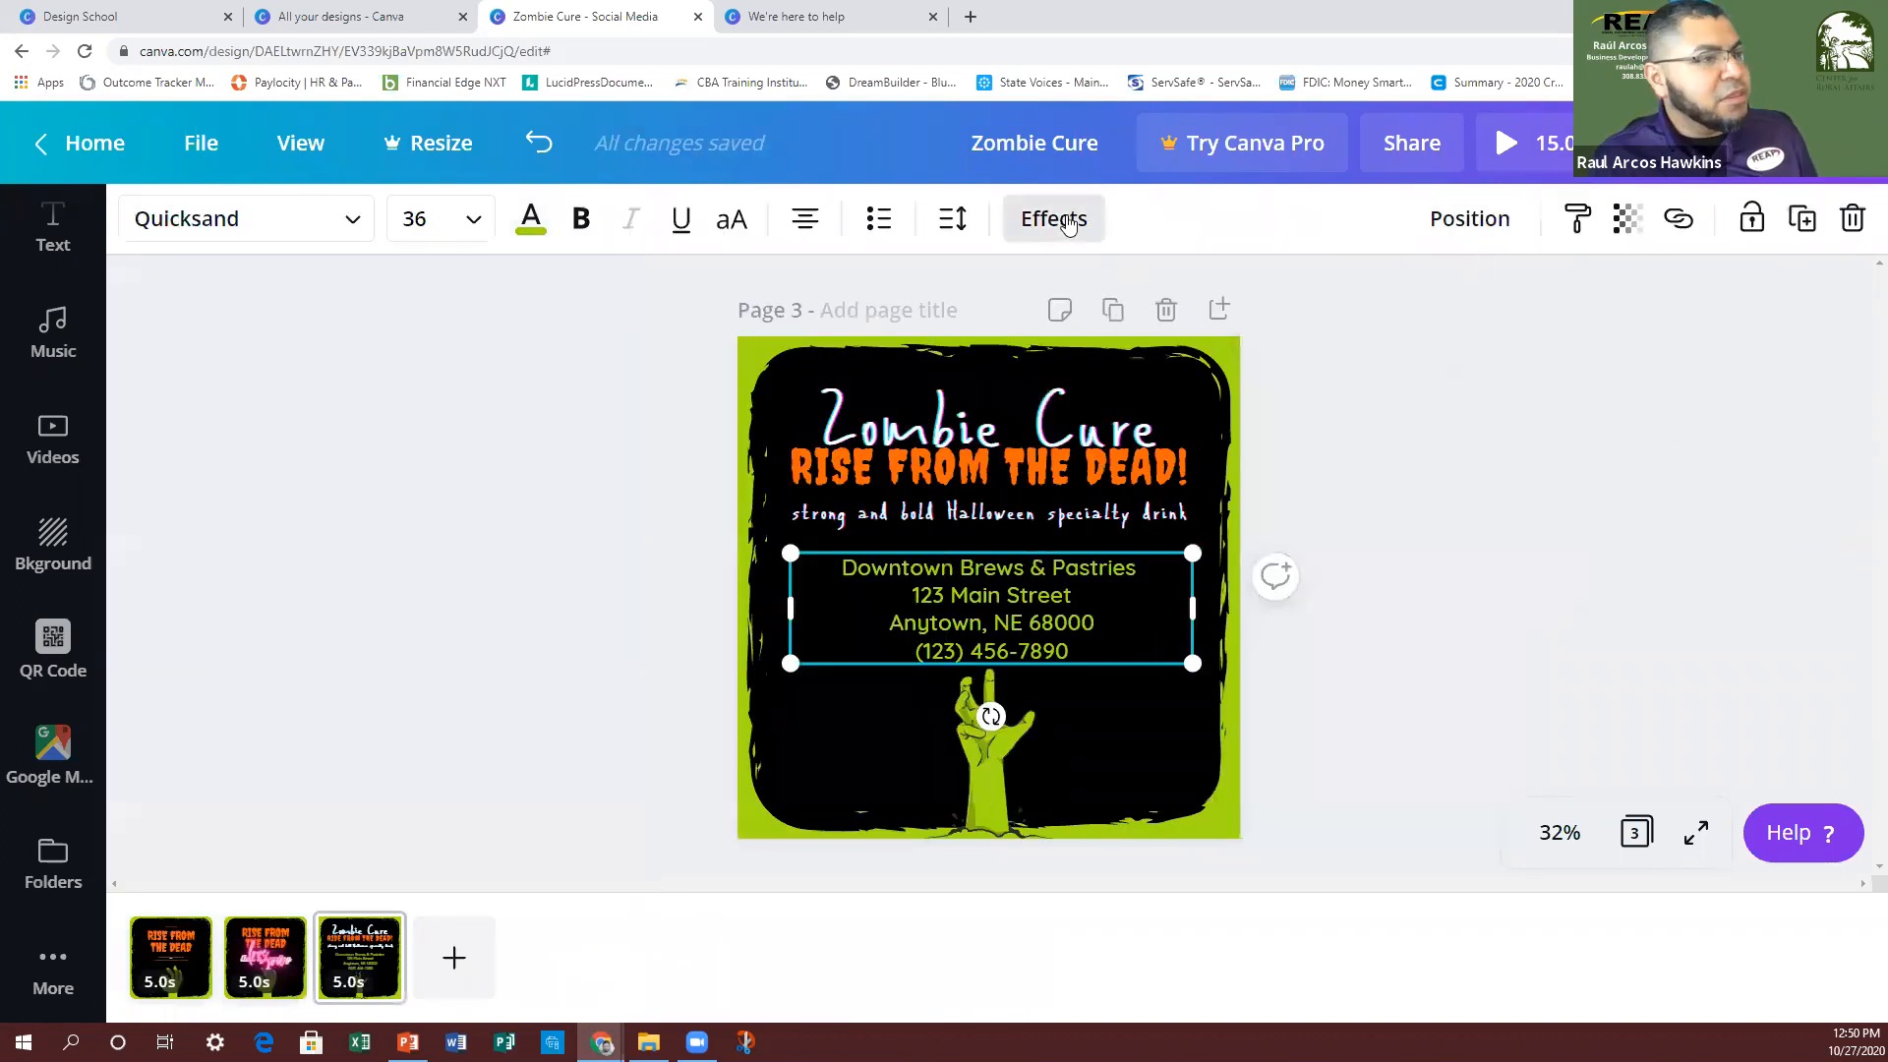
Step: Apply the Shadow effect to the contact details text on page 3
{"action": "left_click", "coordinate": [1064, 218]}
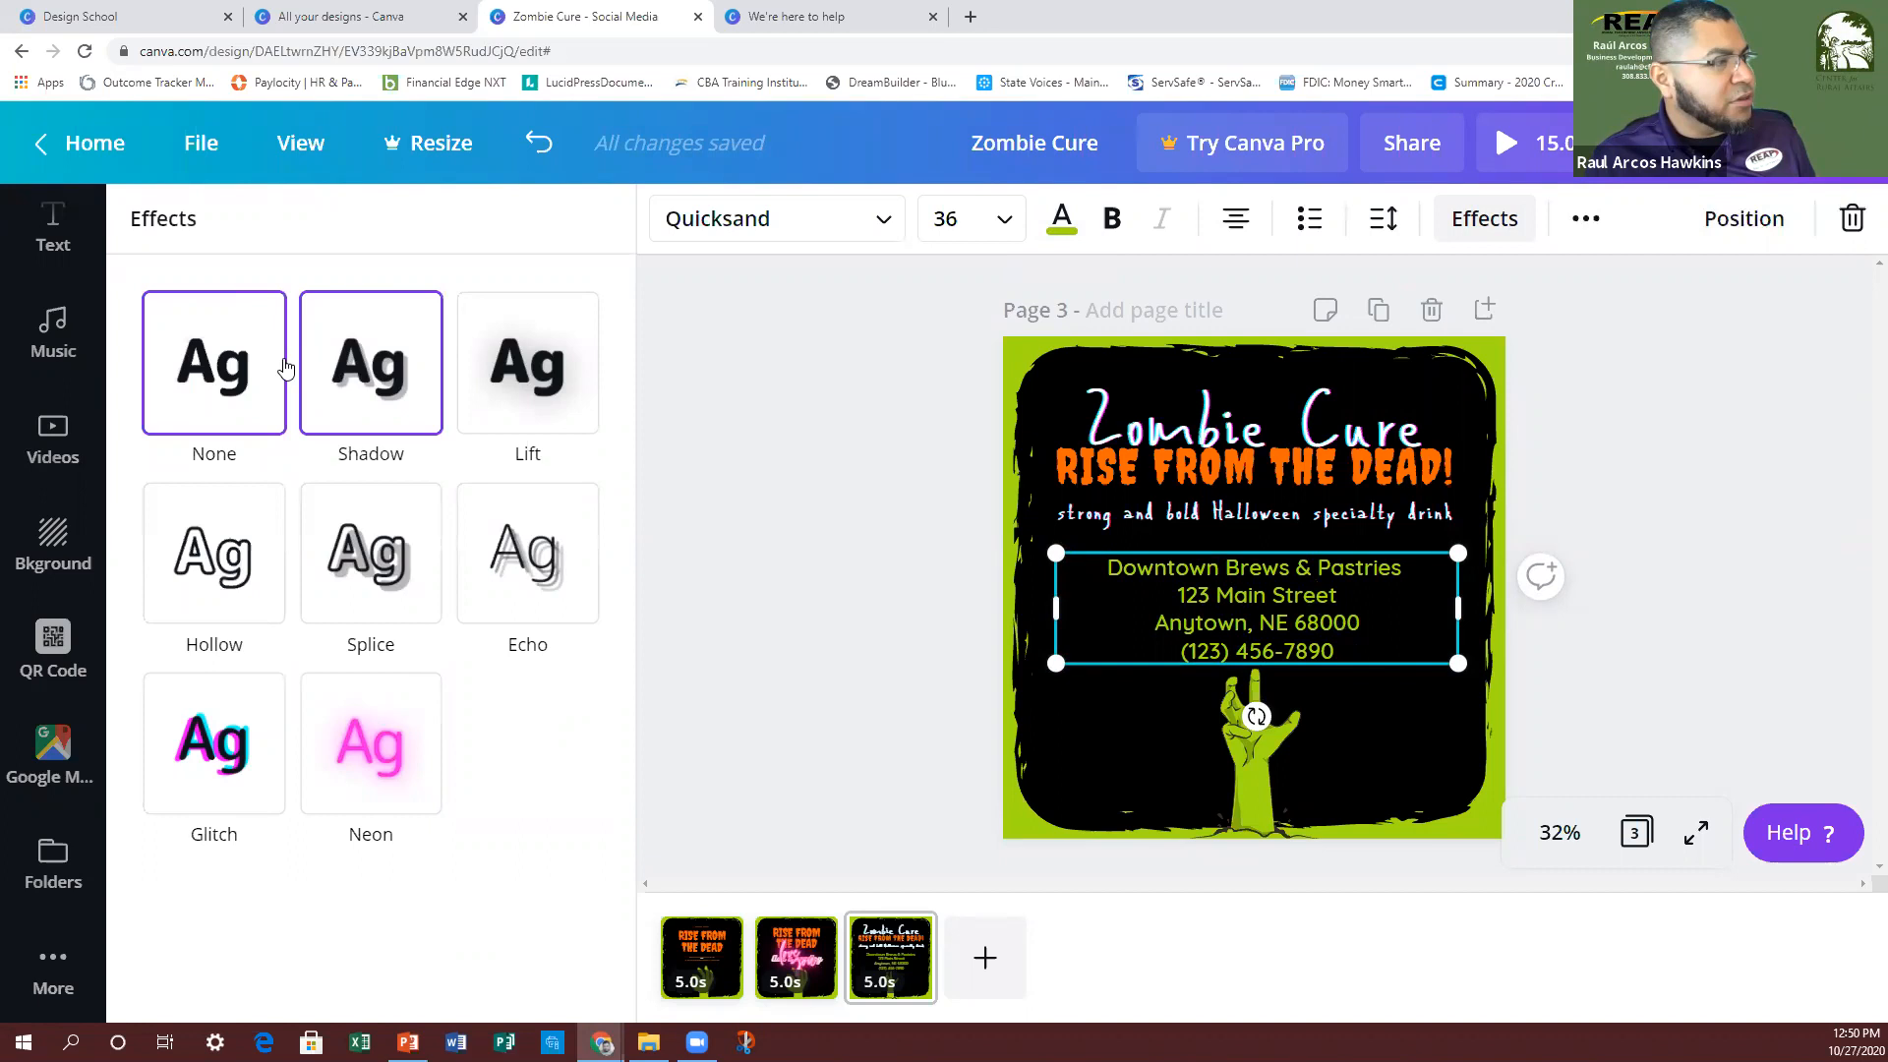
{"action": "left_click", "coordinate": [347, 382]}
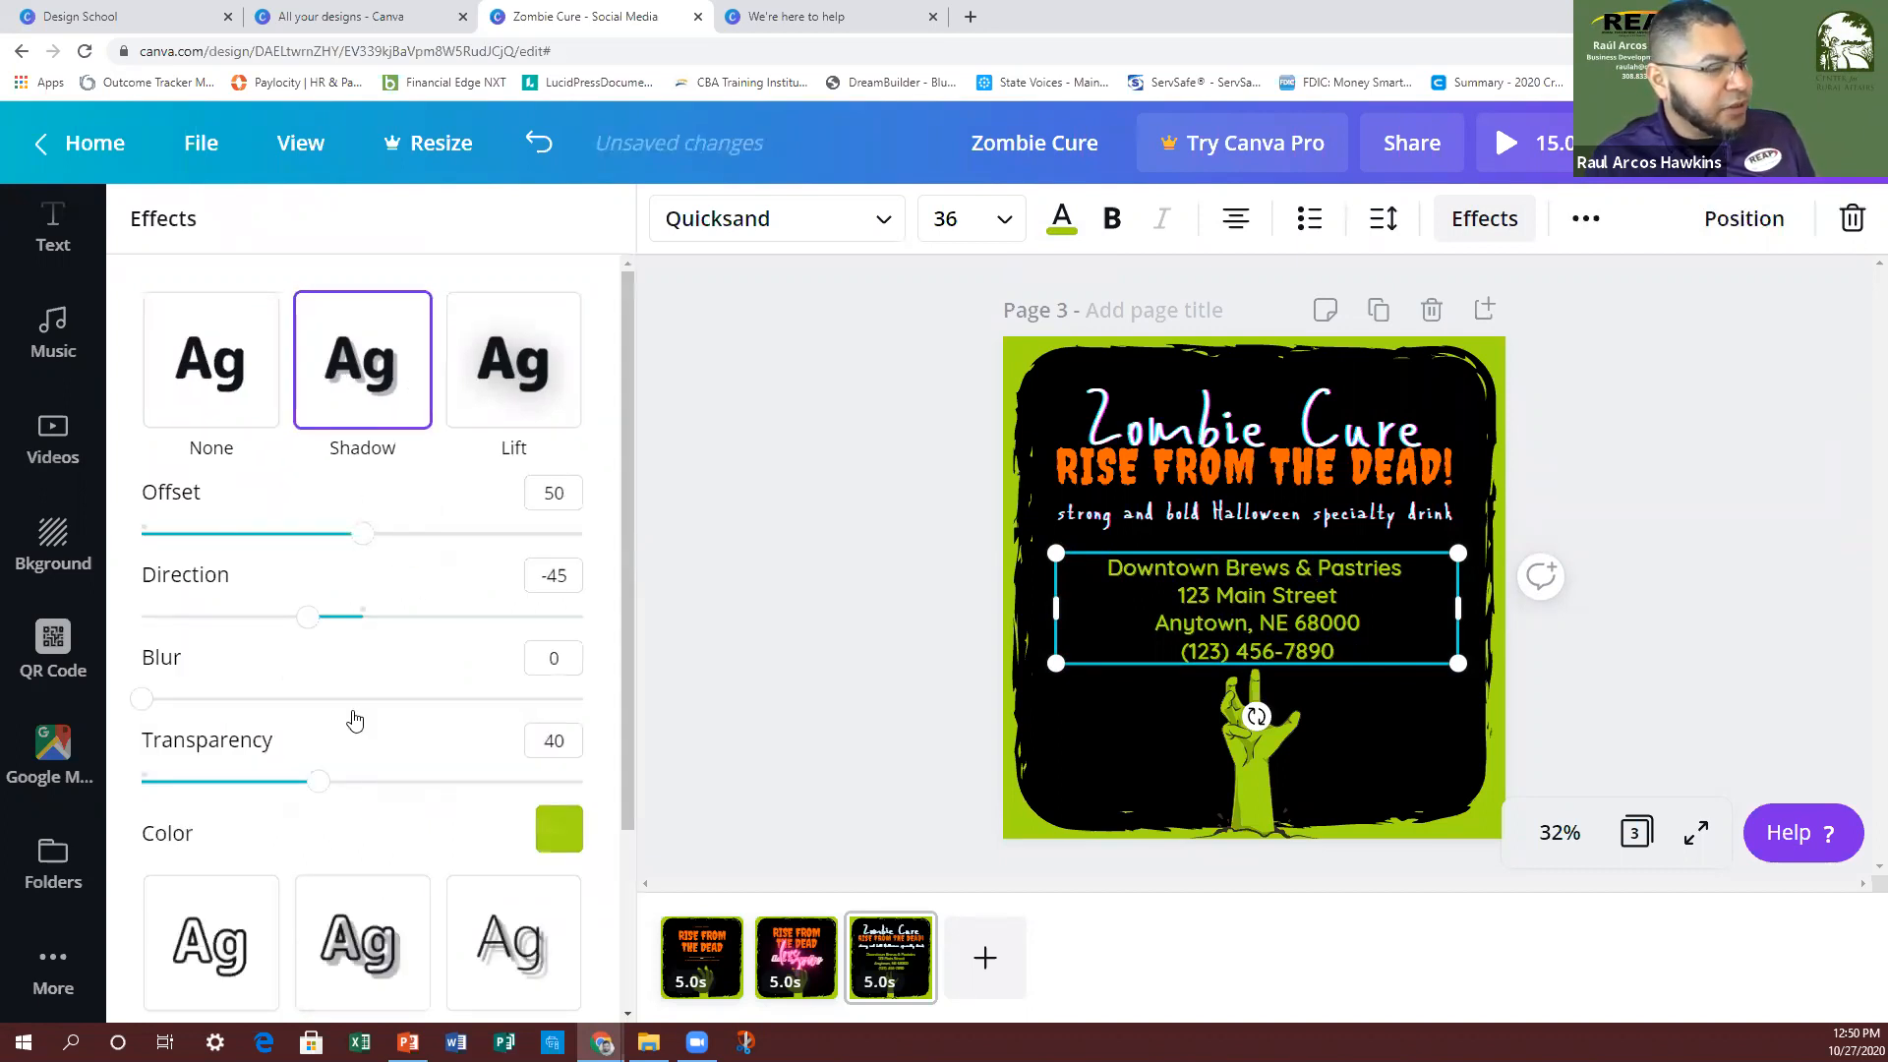
Step: Preview the Lift and Neon effects on the contact details text on page 3 and apply the Glitch effect
{"action": "left_click", "coordinate": [529, 371]}
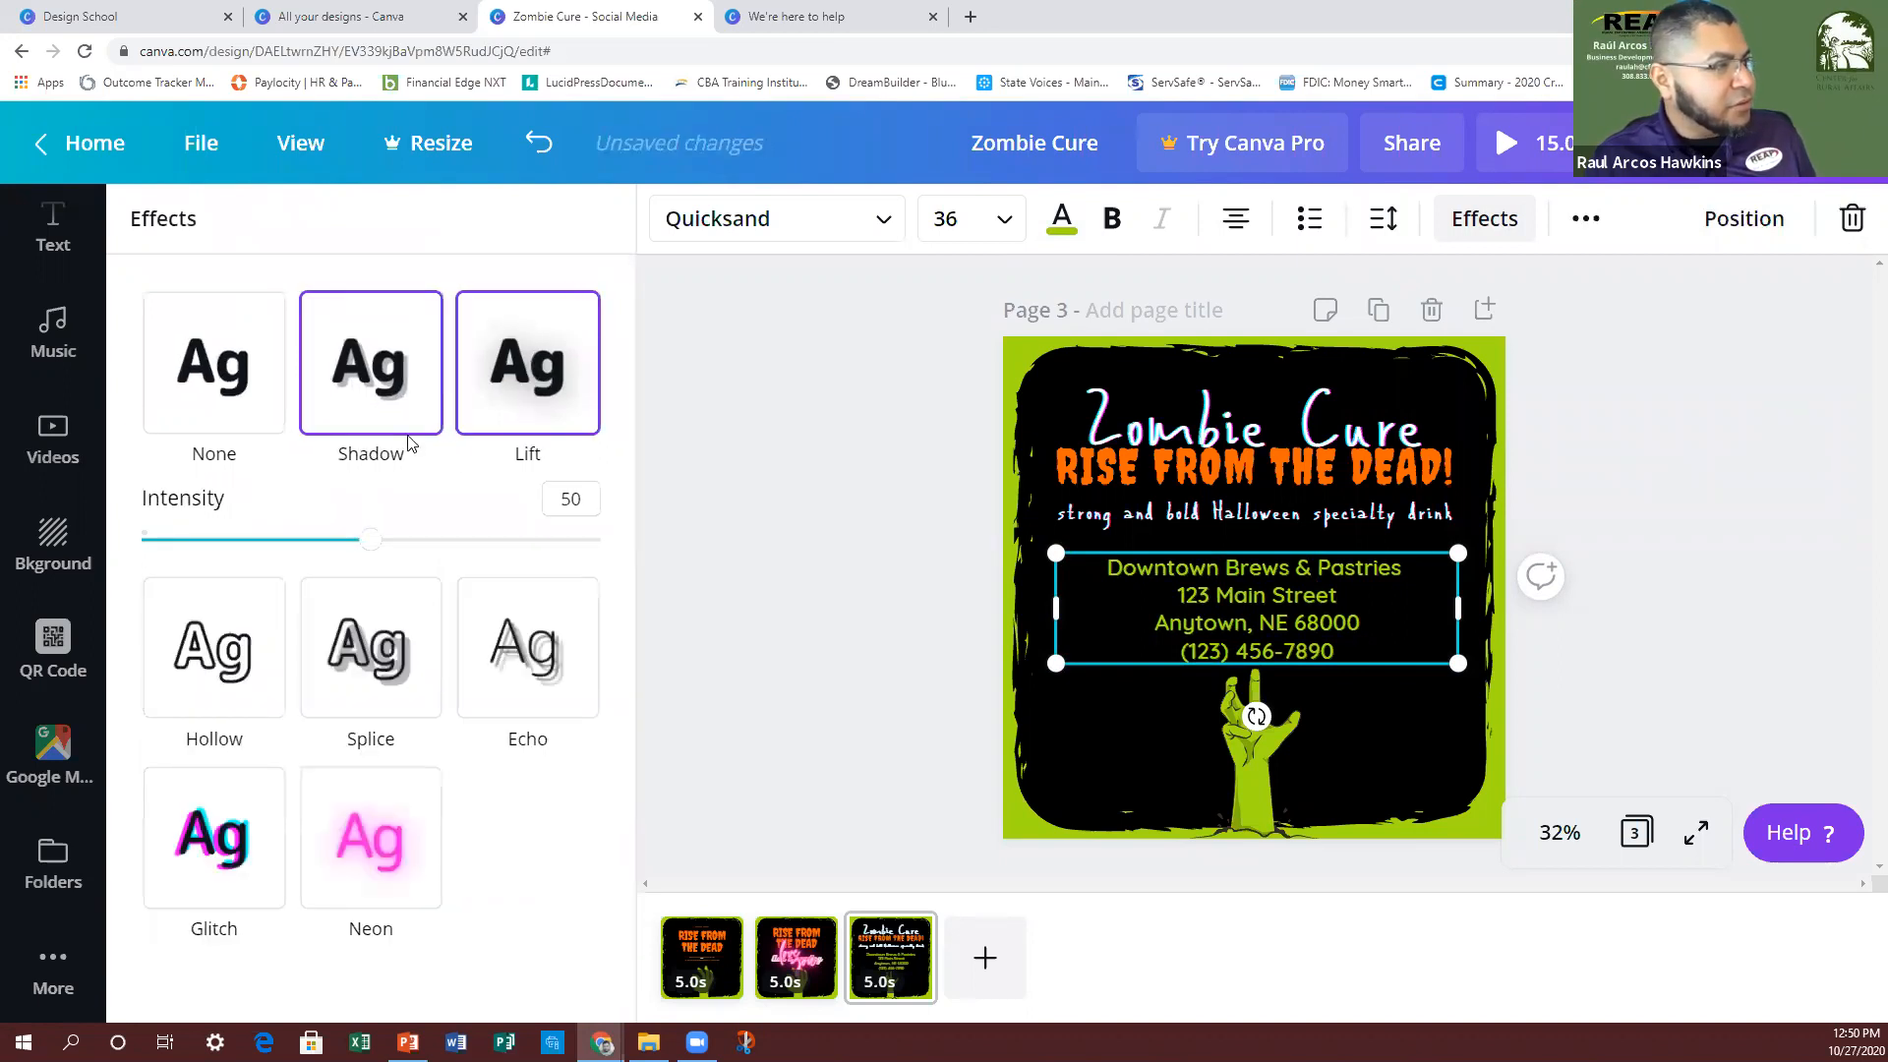
{"action": "left_click", "coordinate": [261, 838]}
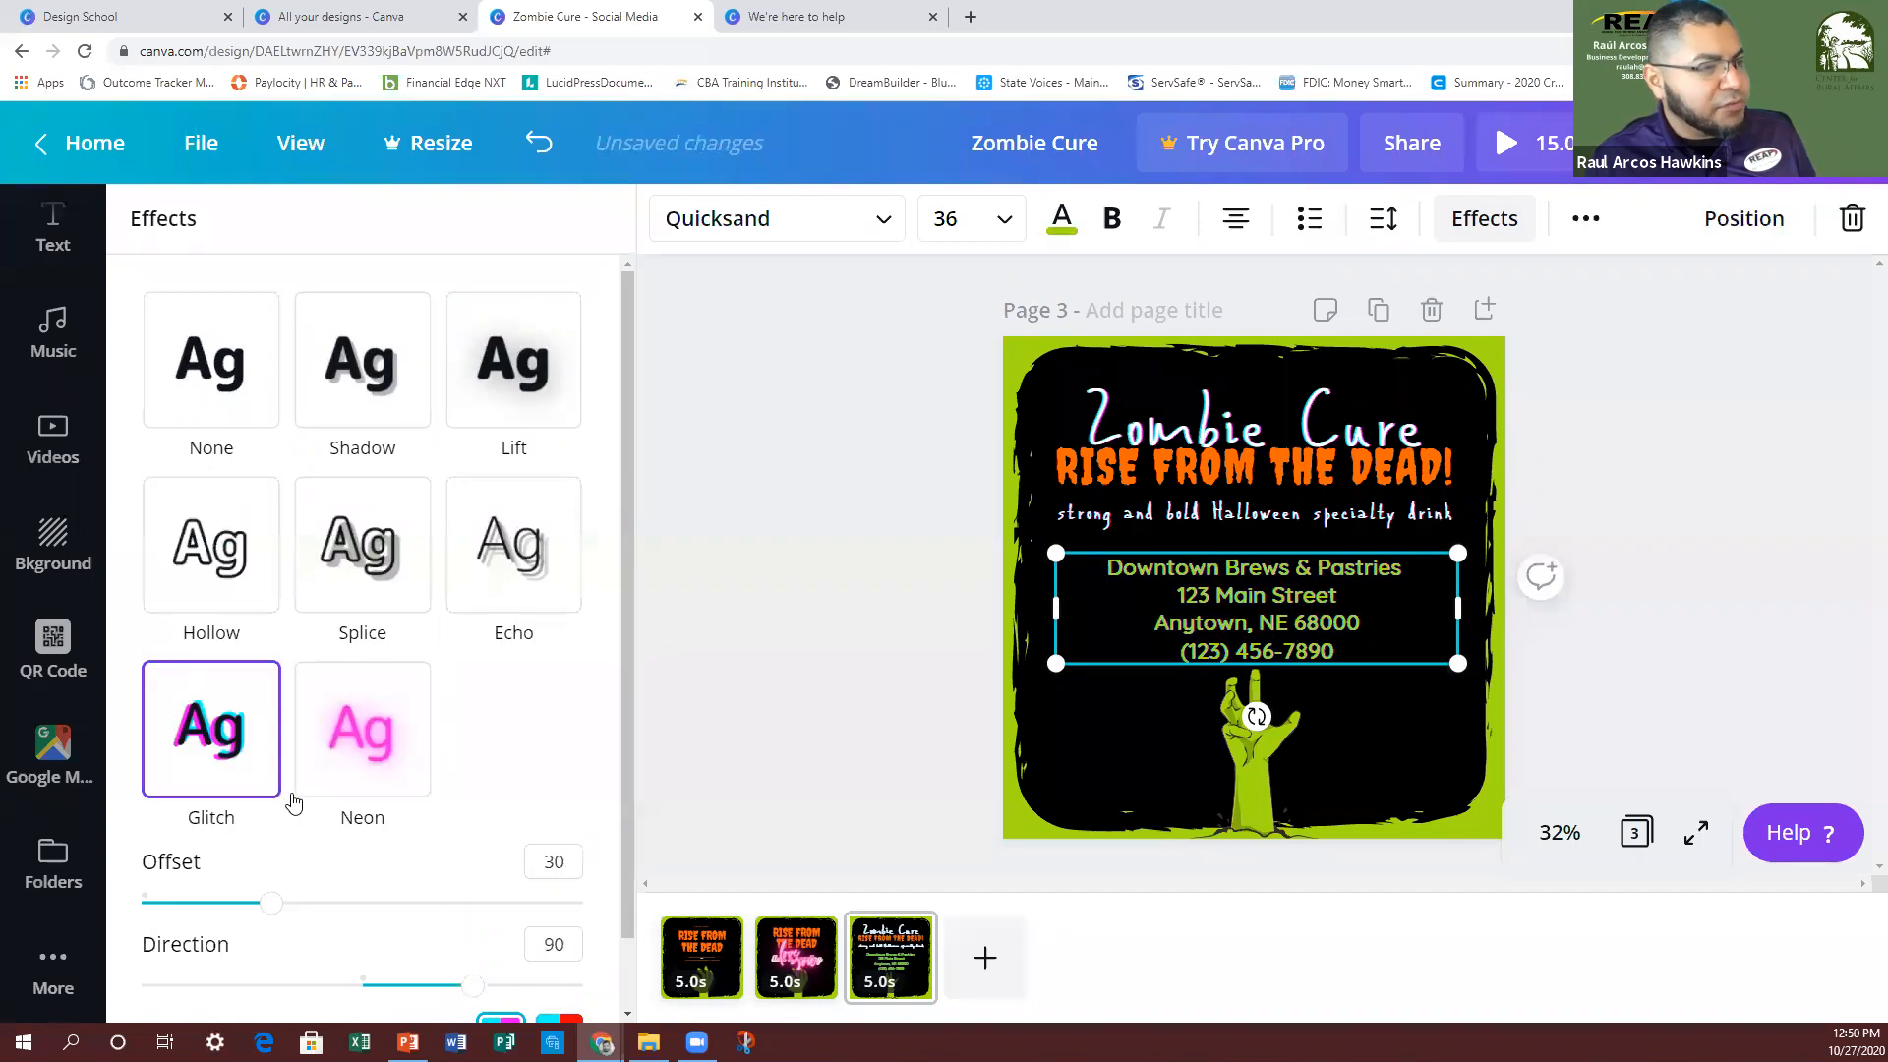
{"action": "left_click", "coordinate": [369, 745]}
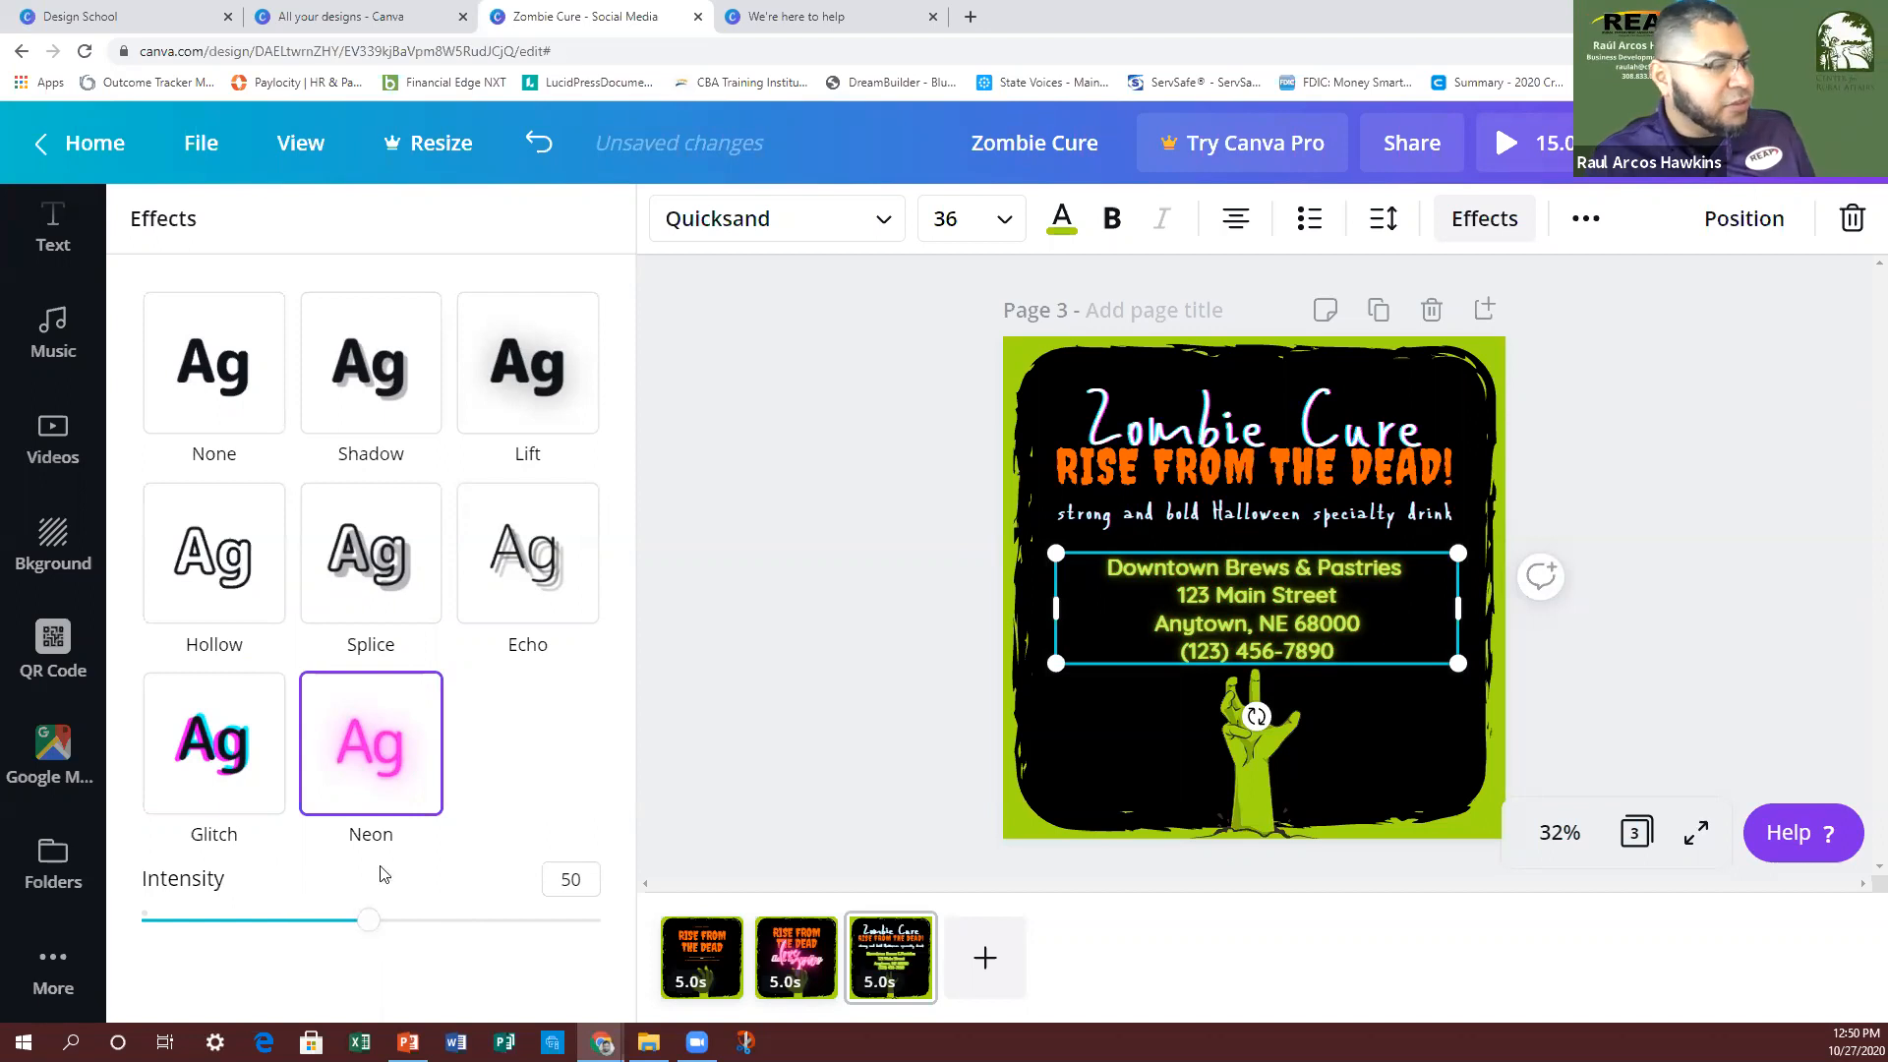
{"action": "left_click", "coordinate": [211, 777]}
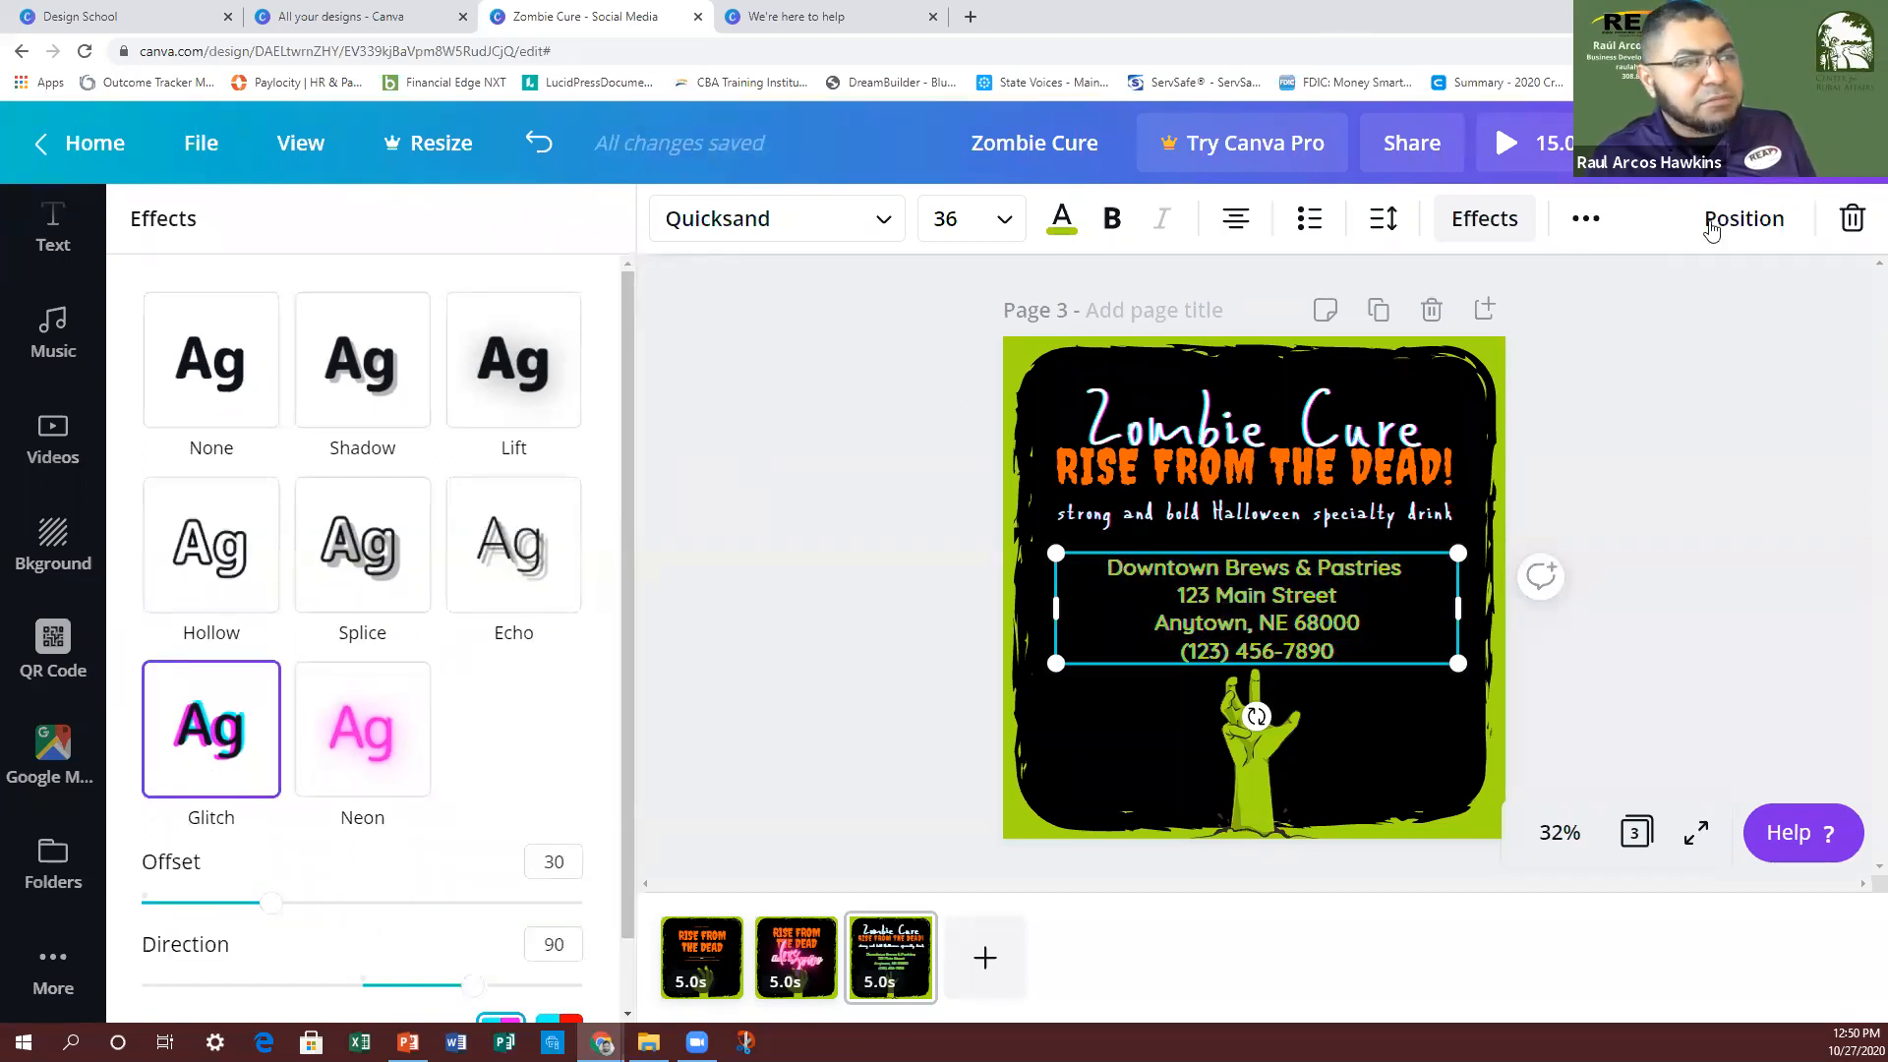
Step: Examine the contact details text's additional formatting options and the hand graphic's transparency setting
{"action": "left_click", "coordinate": [1586, 219]}
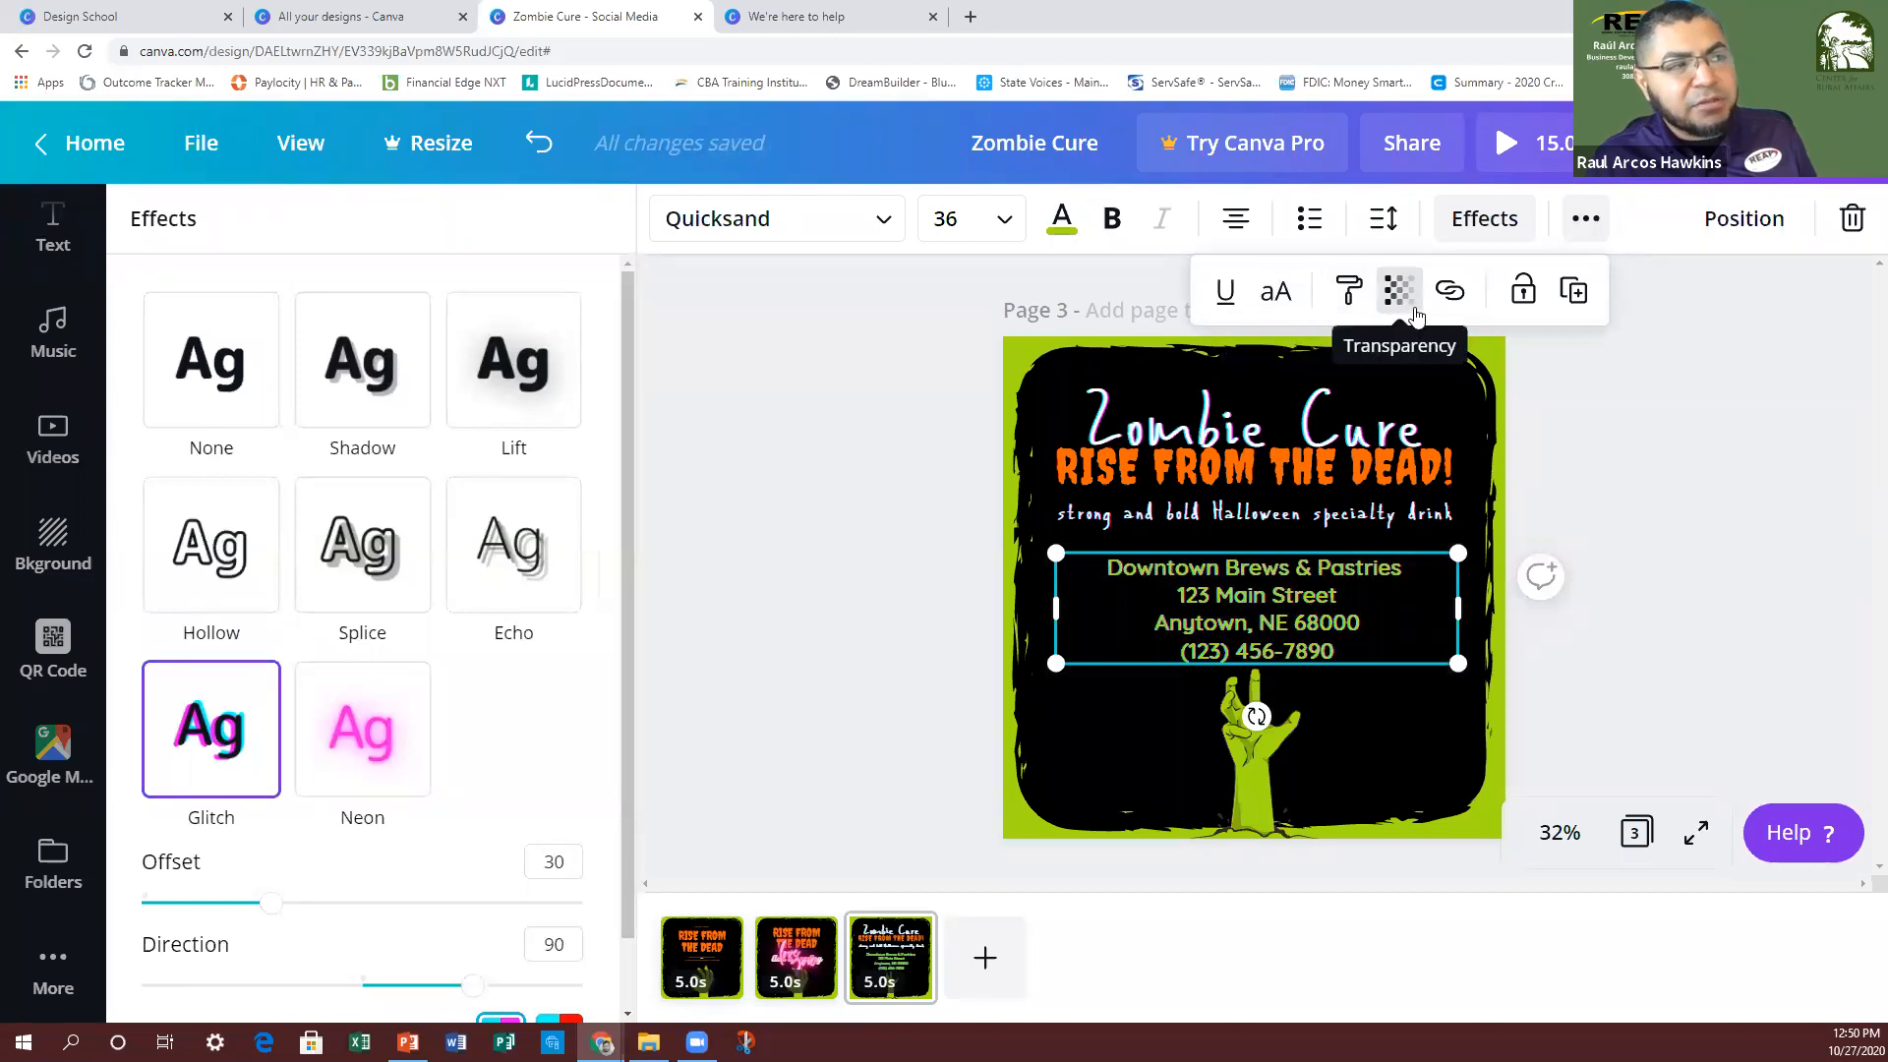
{"action": "left_click", "coordinate": [1269, 758]}
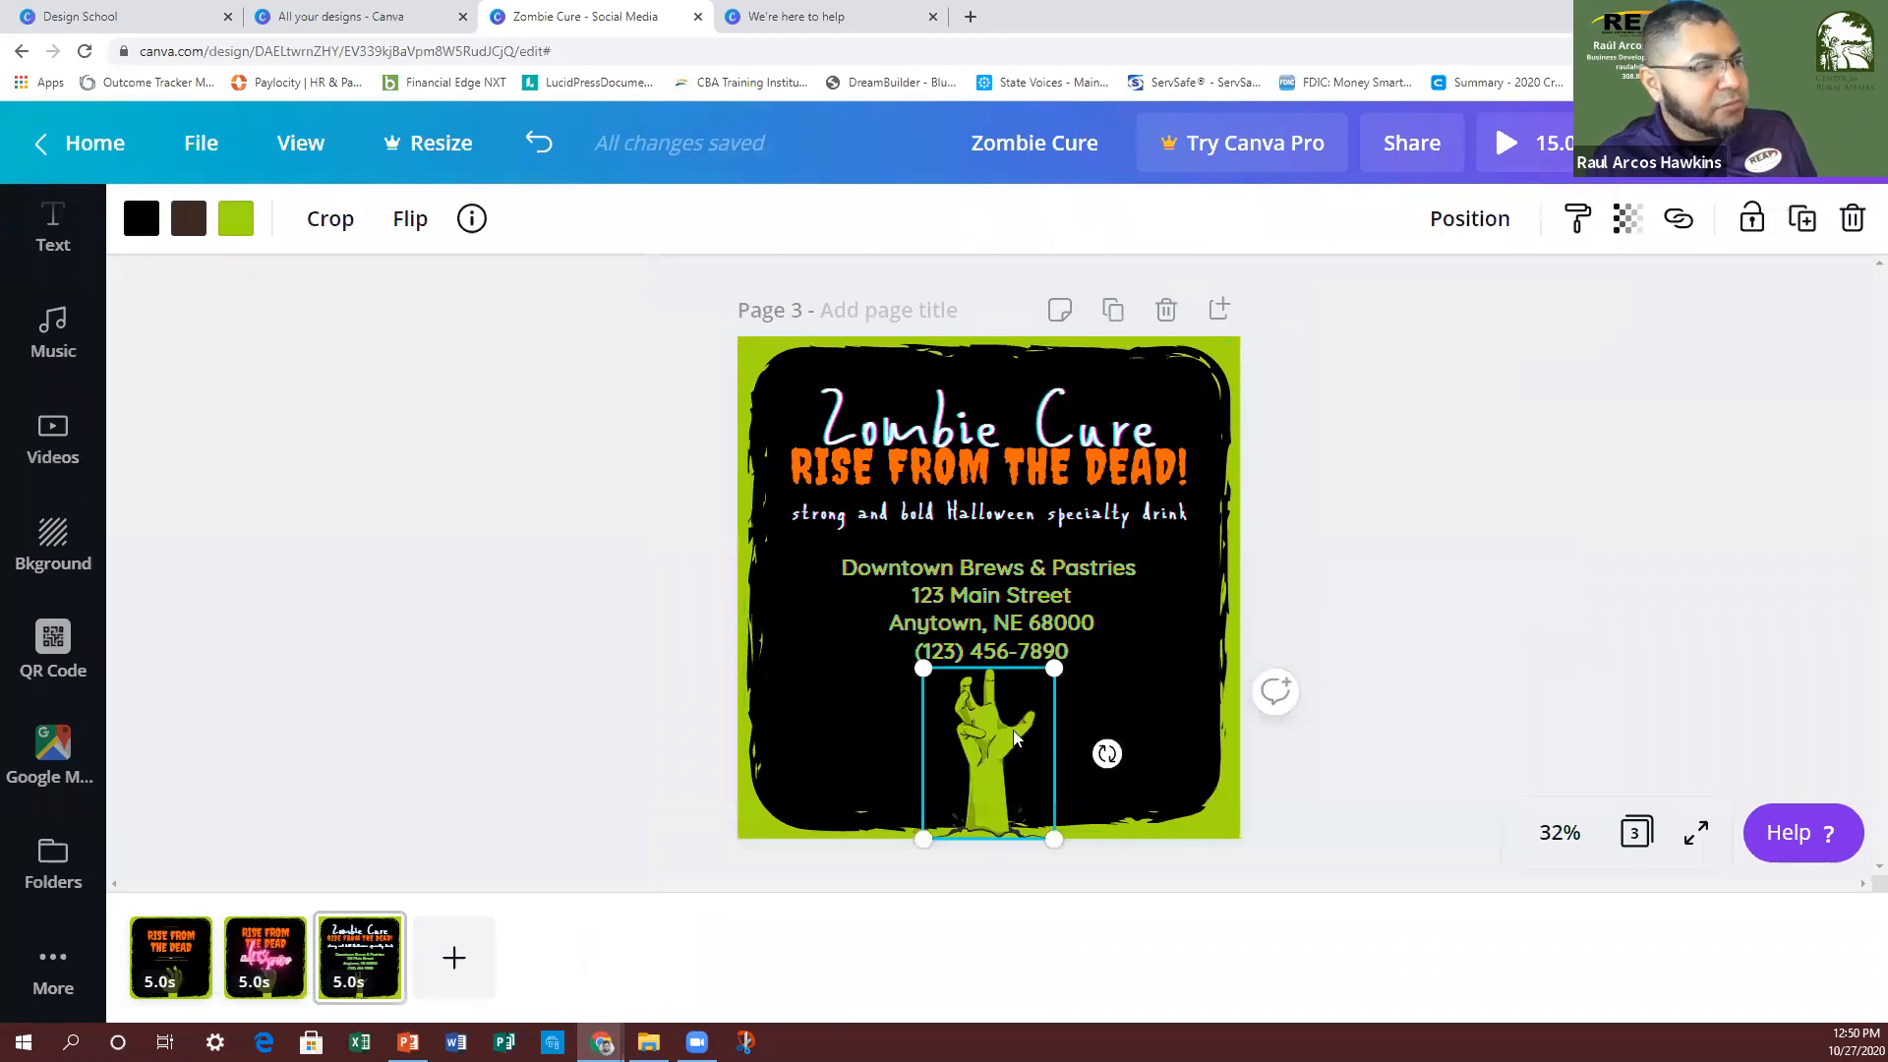
{"action": "left_click", "coordinate": [1628, 227]}
{"action": "mouse_move", "coordinate": [1536, 296]}
{"action": "left_mouse_down"}
{"action": "mouse_move", "coordinate": [1429, 295]}
{"action": "mouse_move", "coordinate": [1540, 295]}
{"action": "left_mouse_up"}
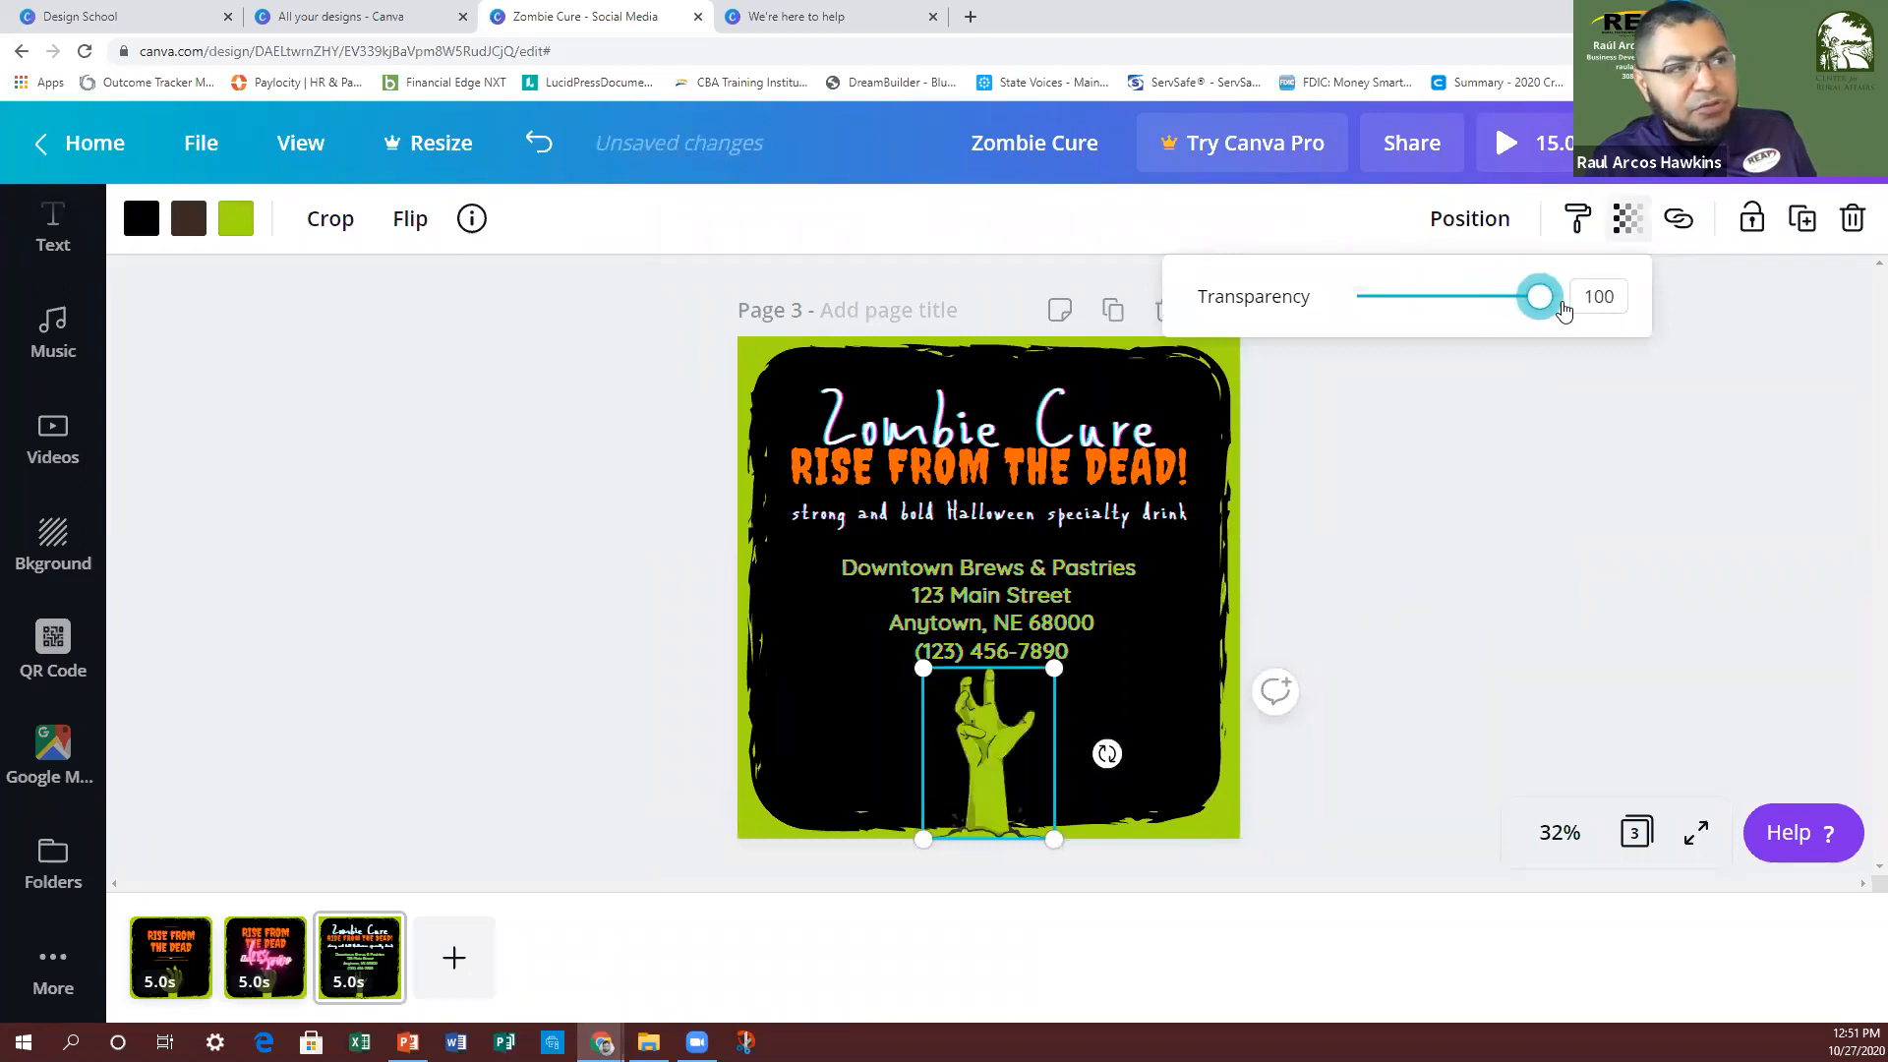
Step: Examine the link option for the black frame graphic on page 3 without adding a link
{"action": "left_click", "coordinate": [1110, 664]}
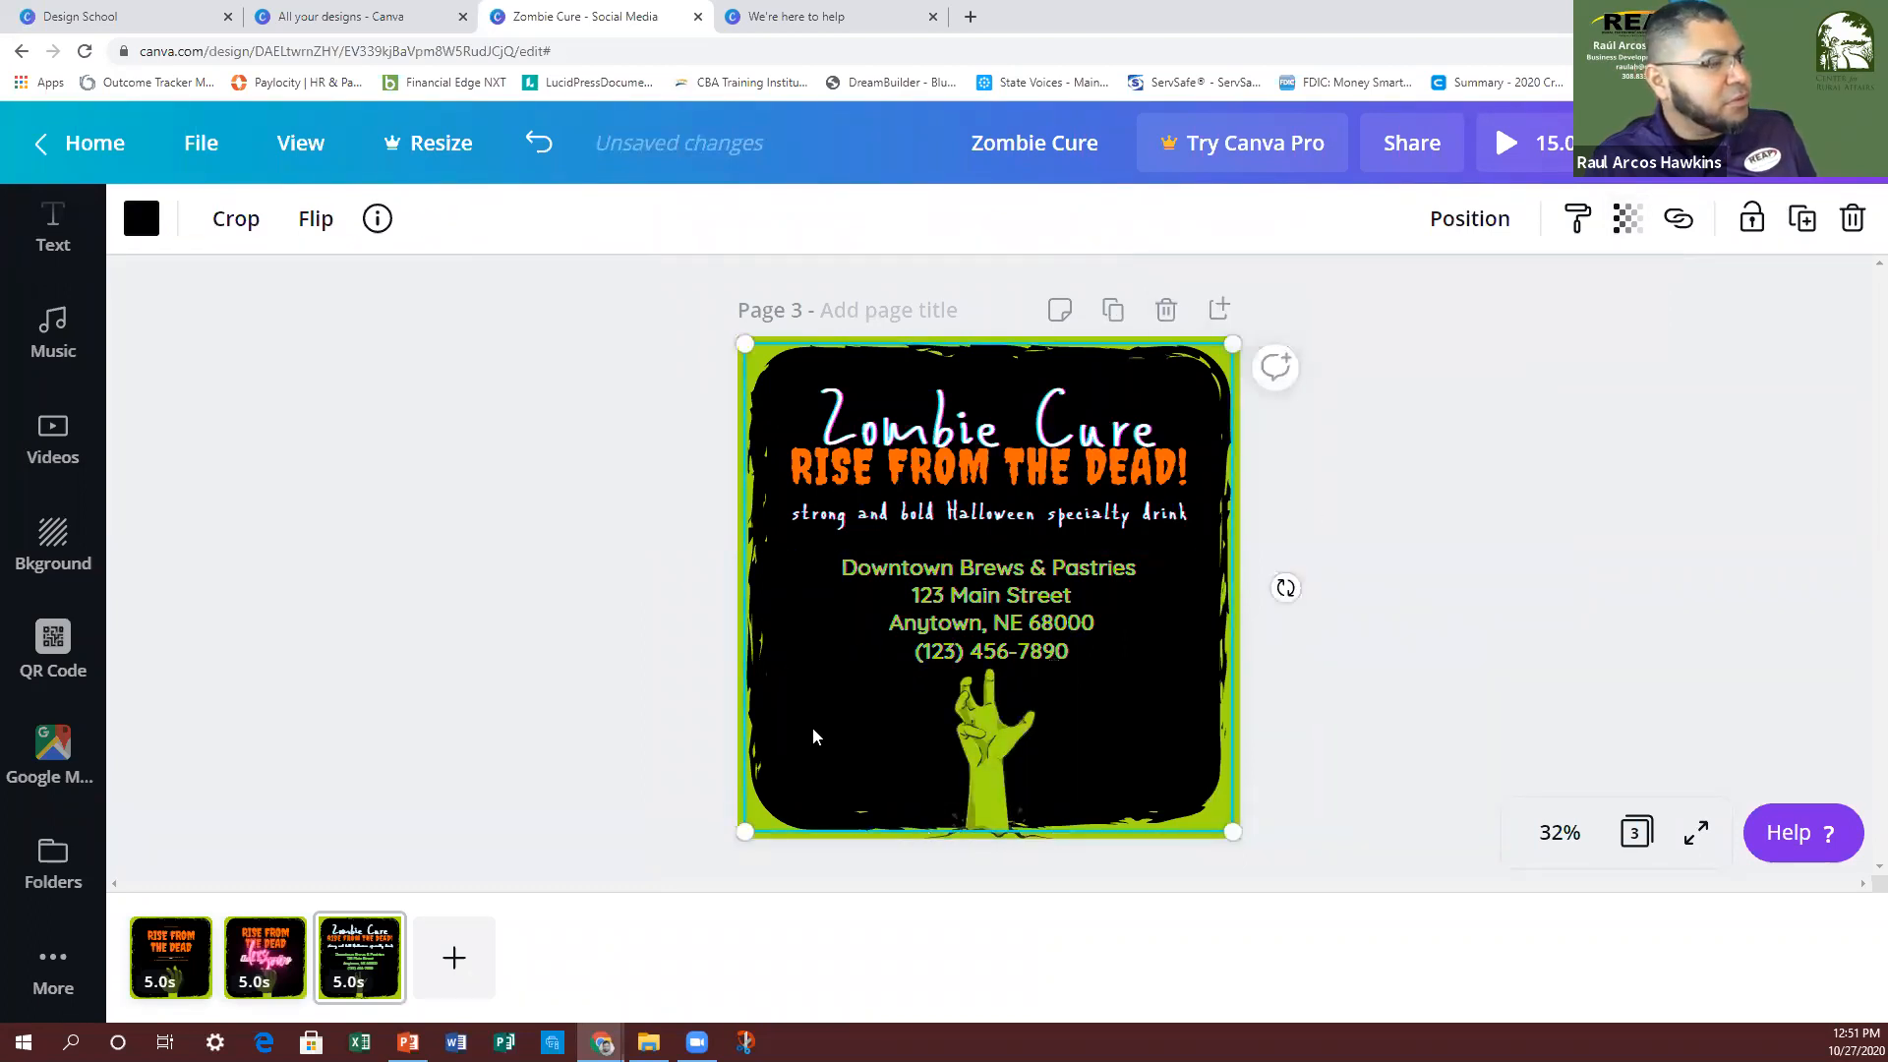
{"action": "left_click", "coordinate": [1681, 221]}
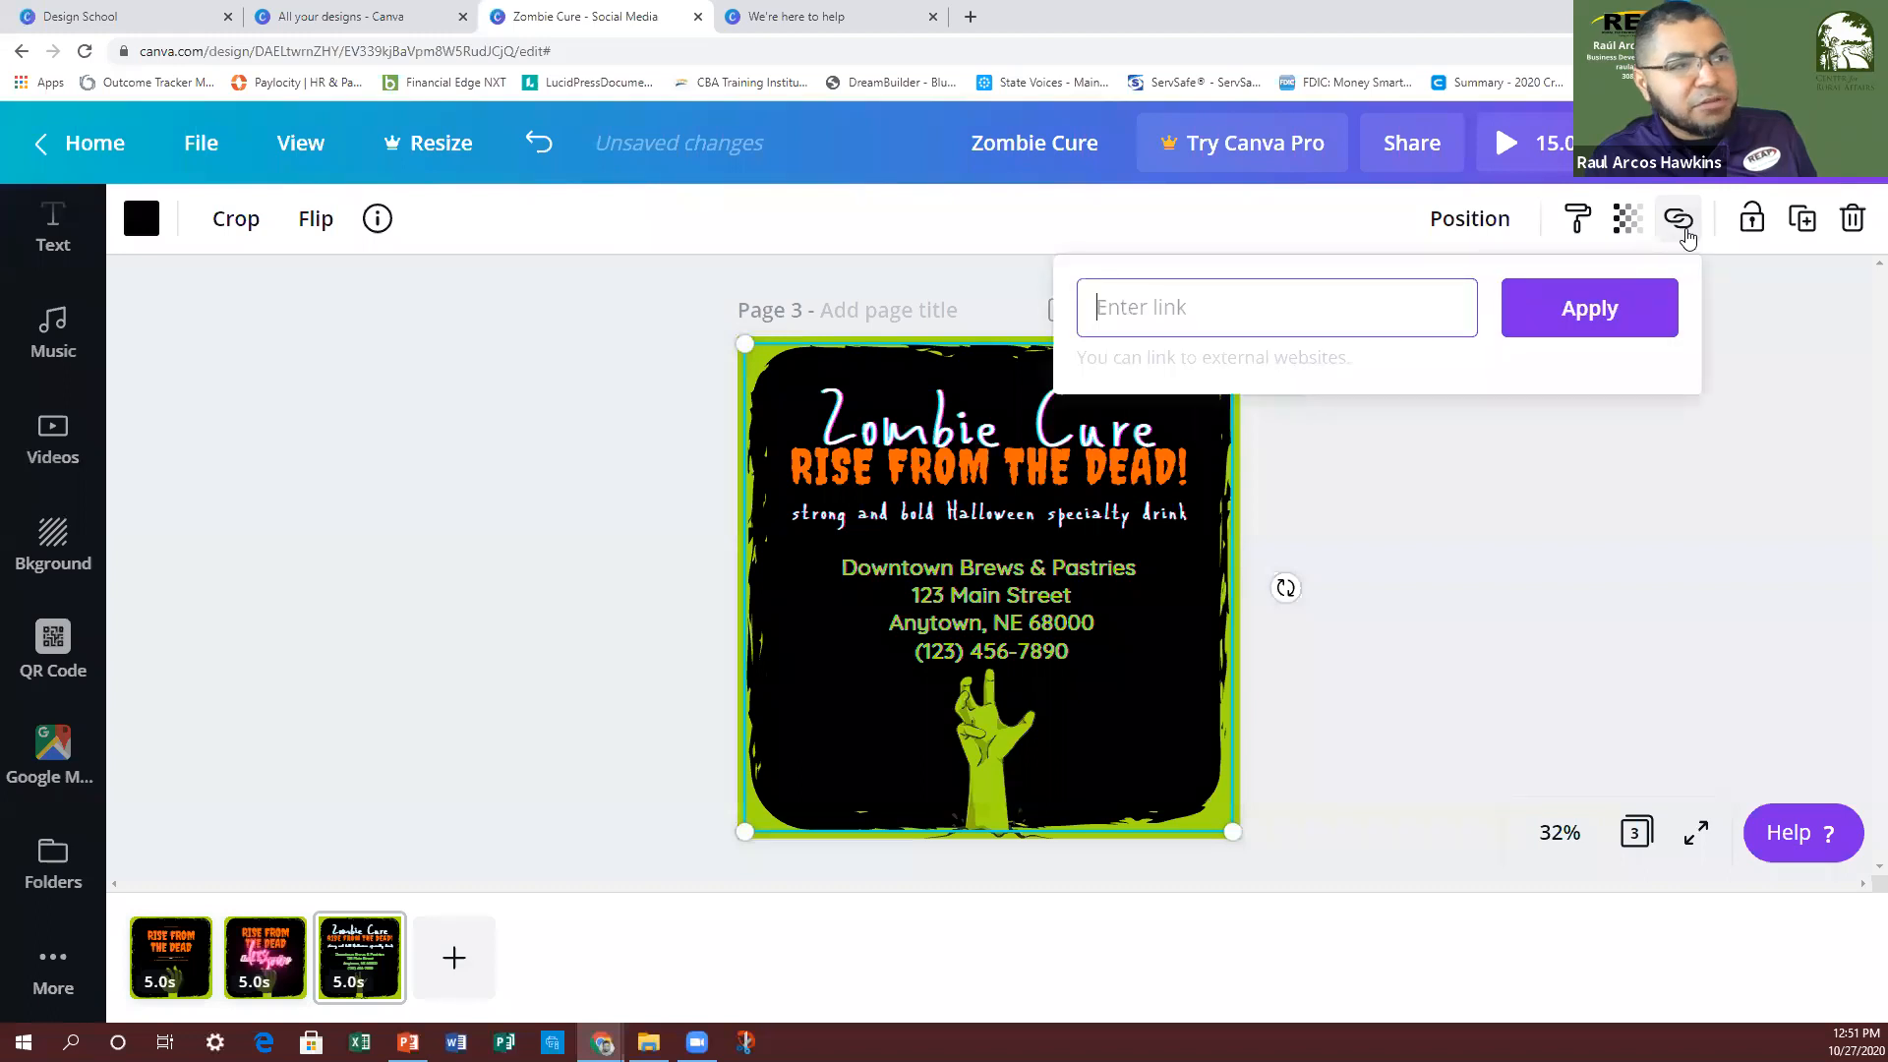
{"action": "left_click", "coordinate": [1766, 231]}
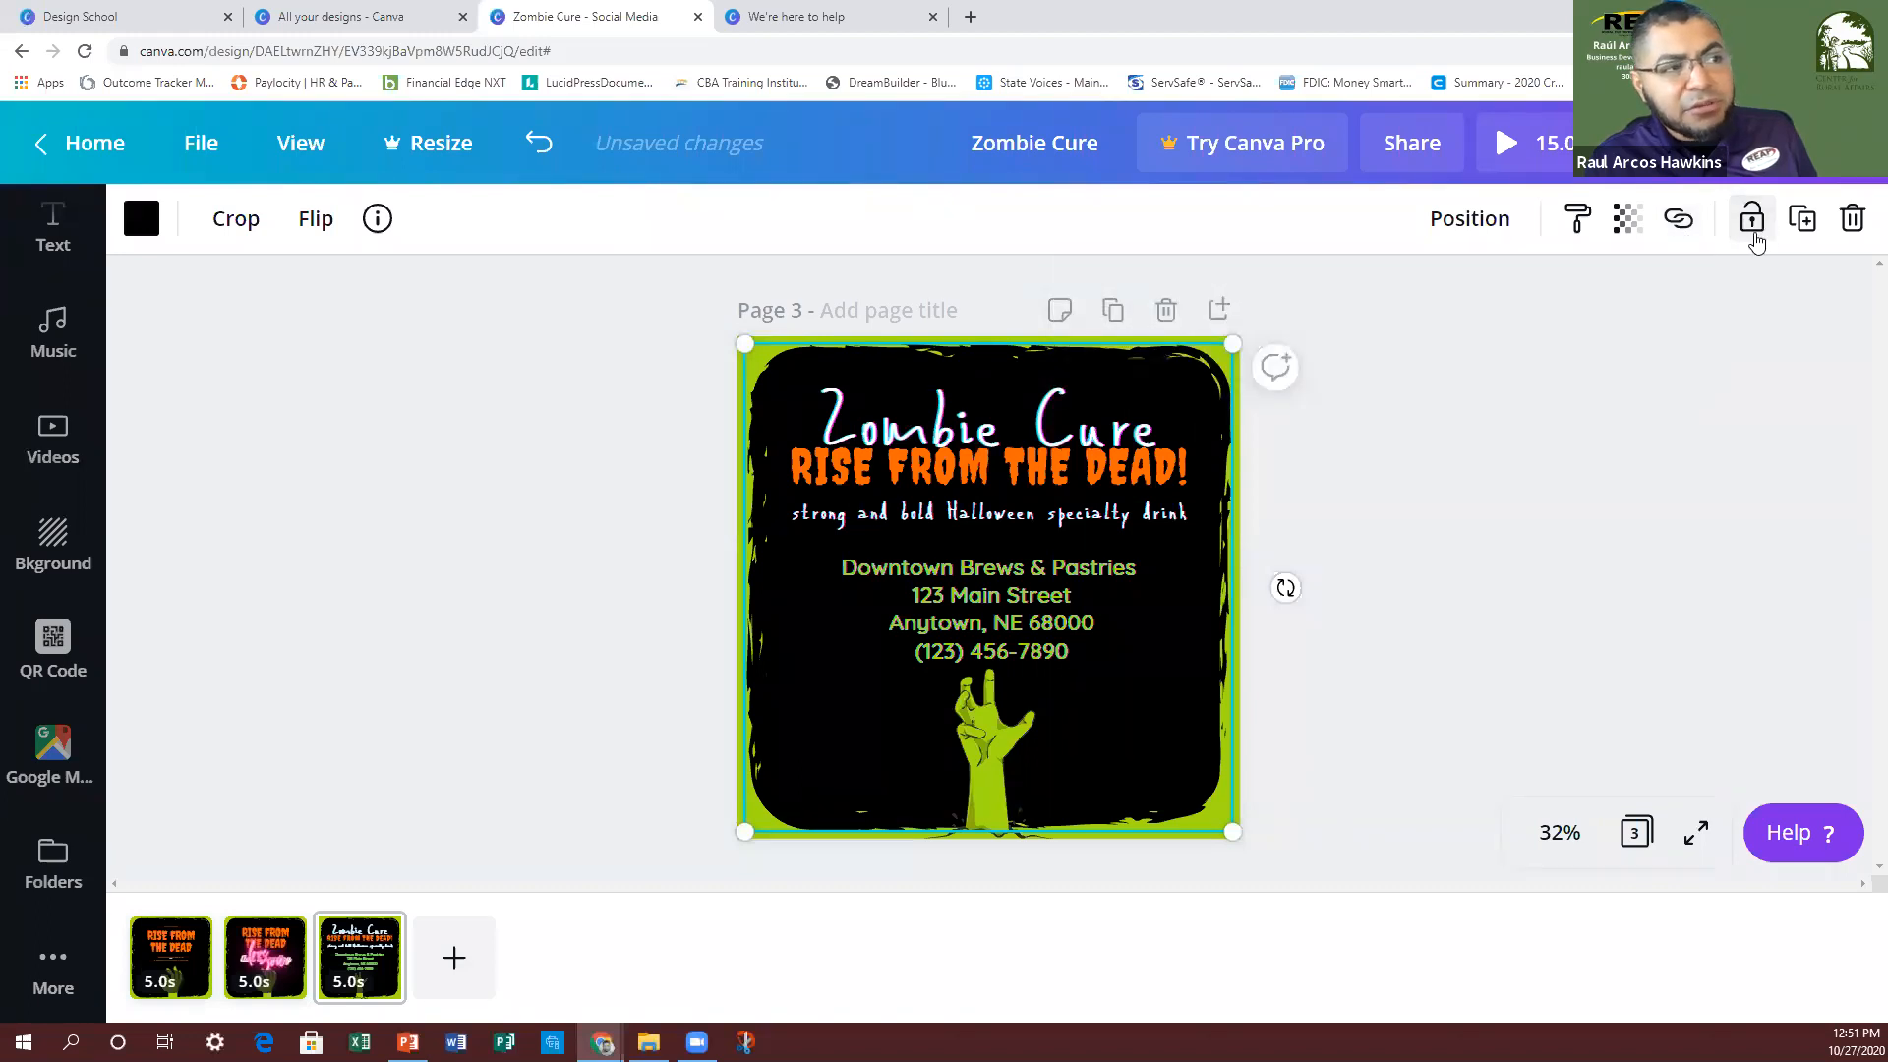
Step: Lock the hand graphic on page 3 and unlock it again
{"action": "left_click", "coordinate": [985, 739]}
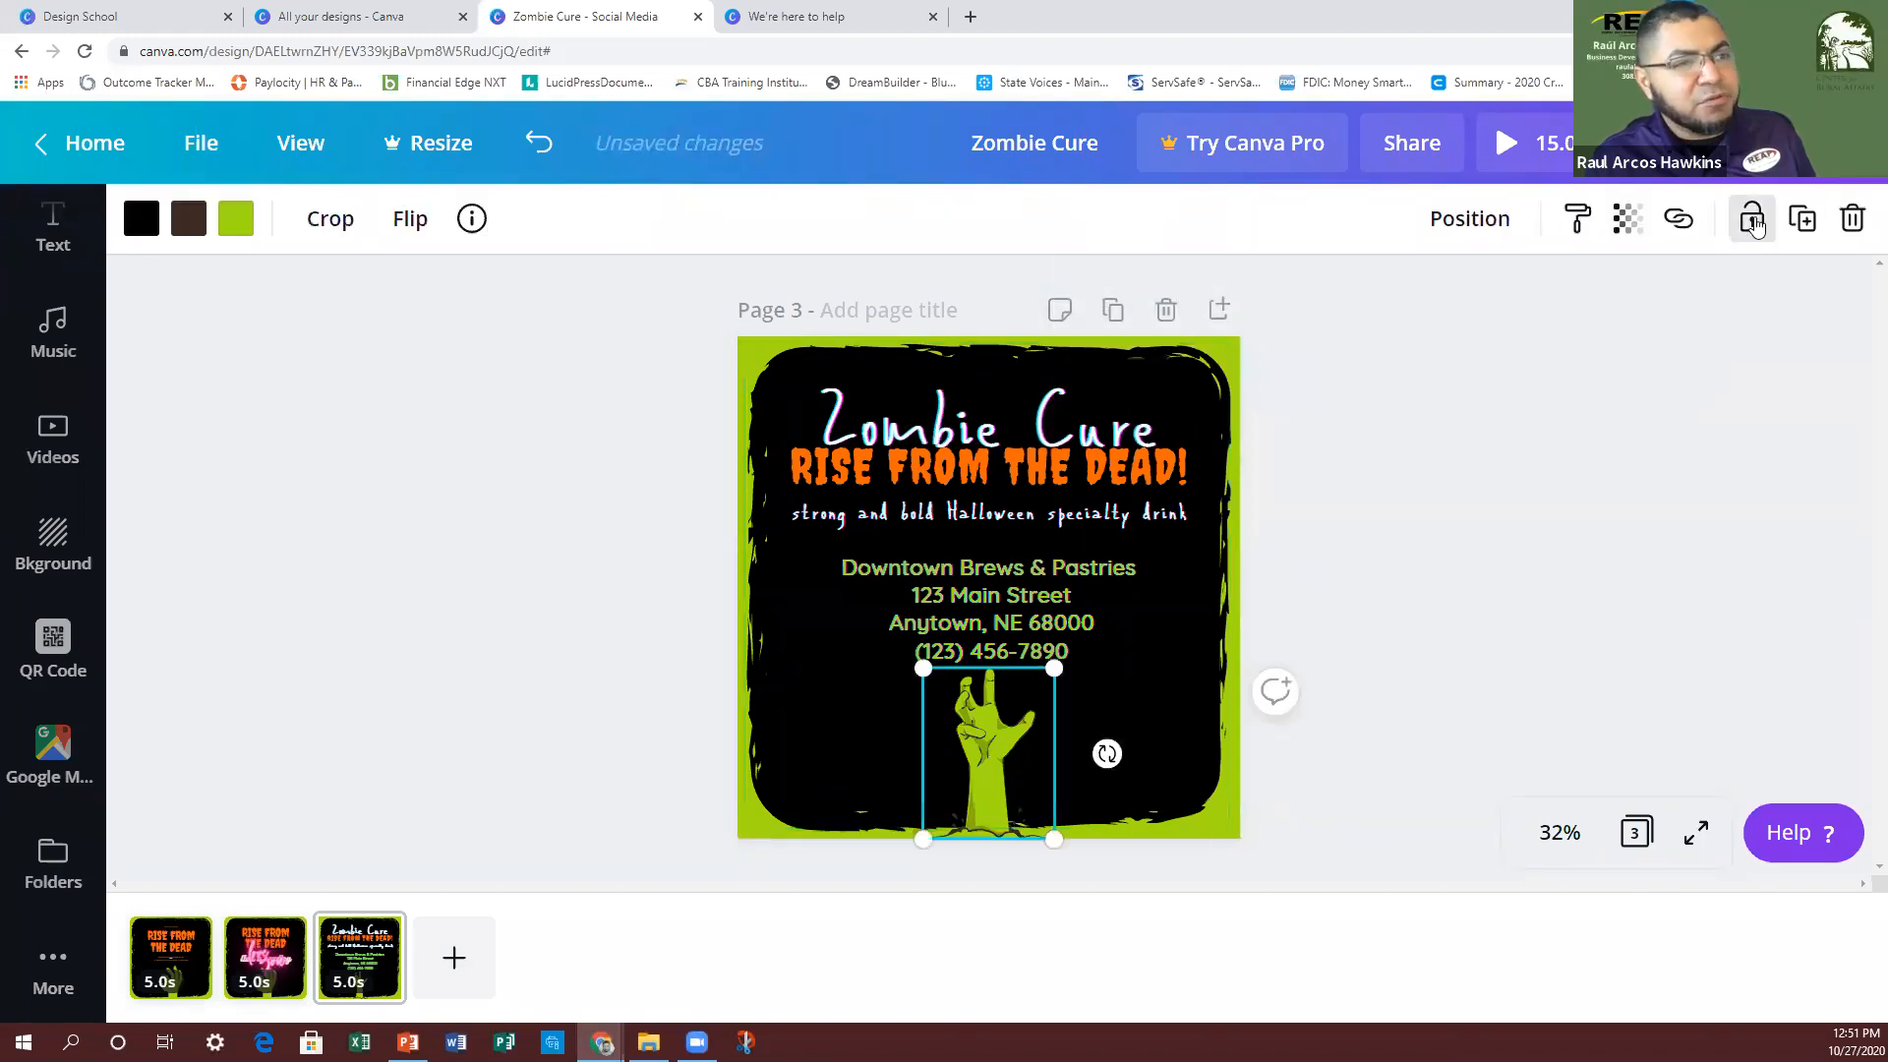
{"action": "left_click", "coordinate": [1757, 225]}
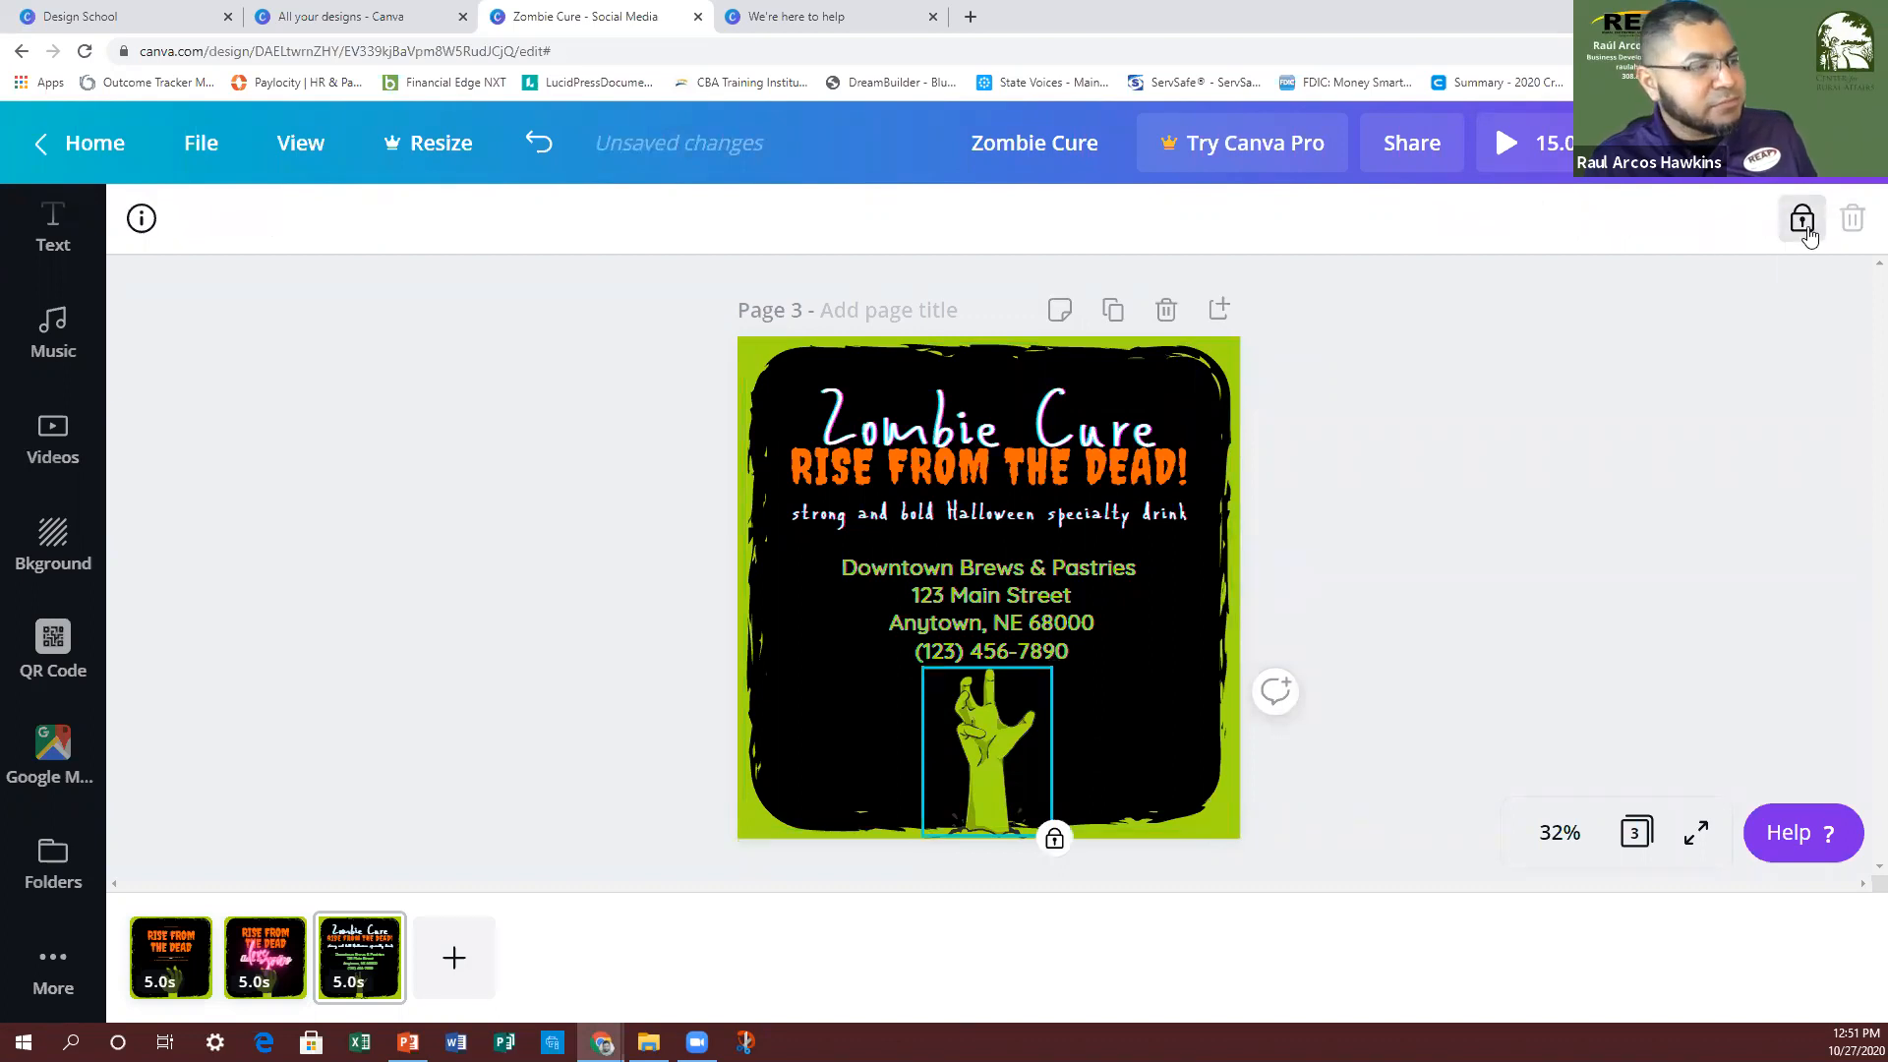
{"action": "left_click", "coordinate": [1802, 222]}
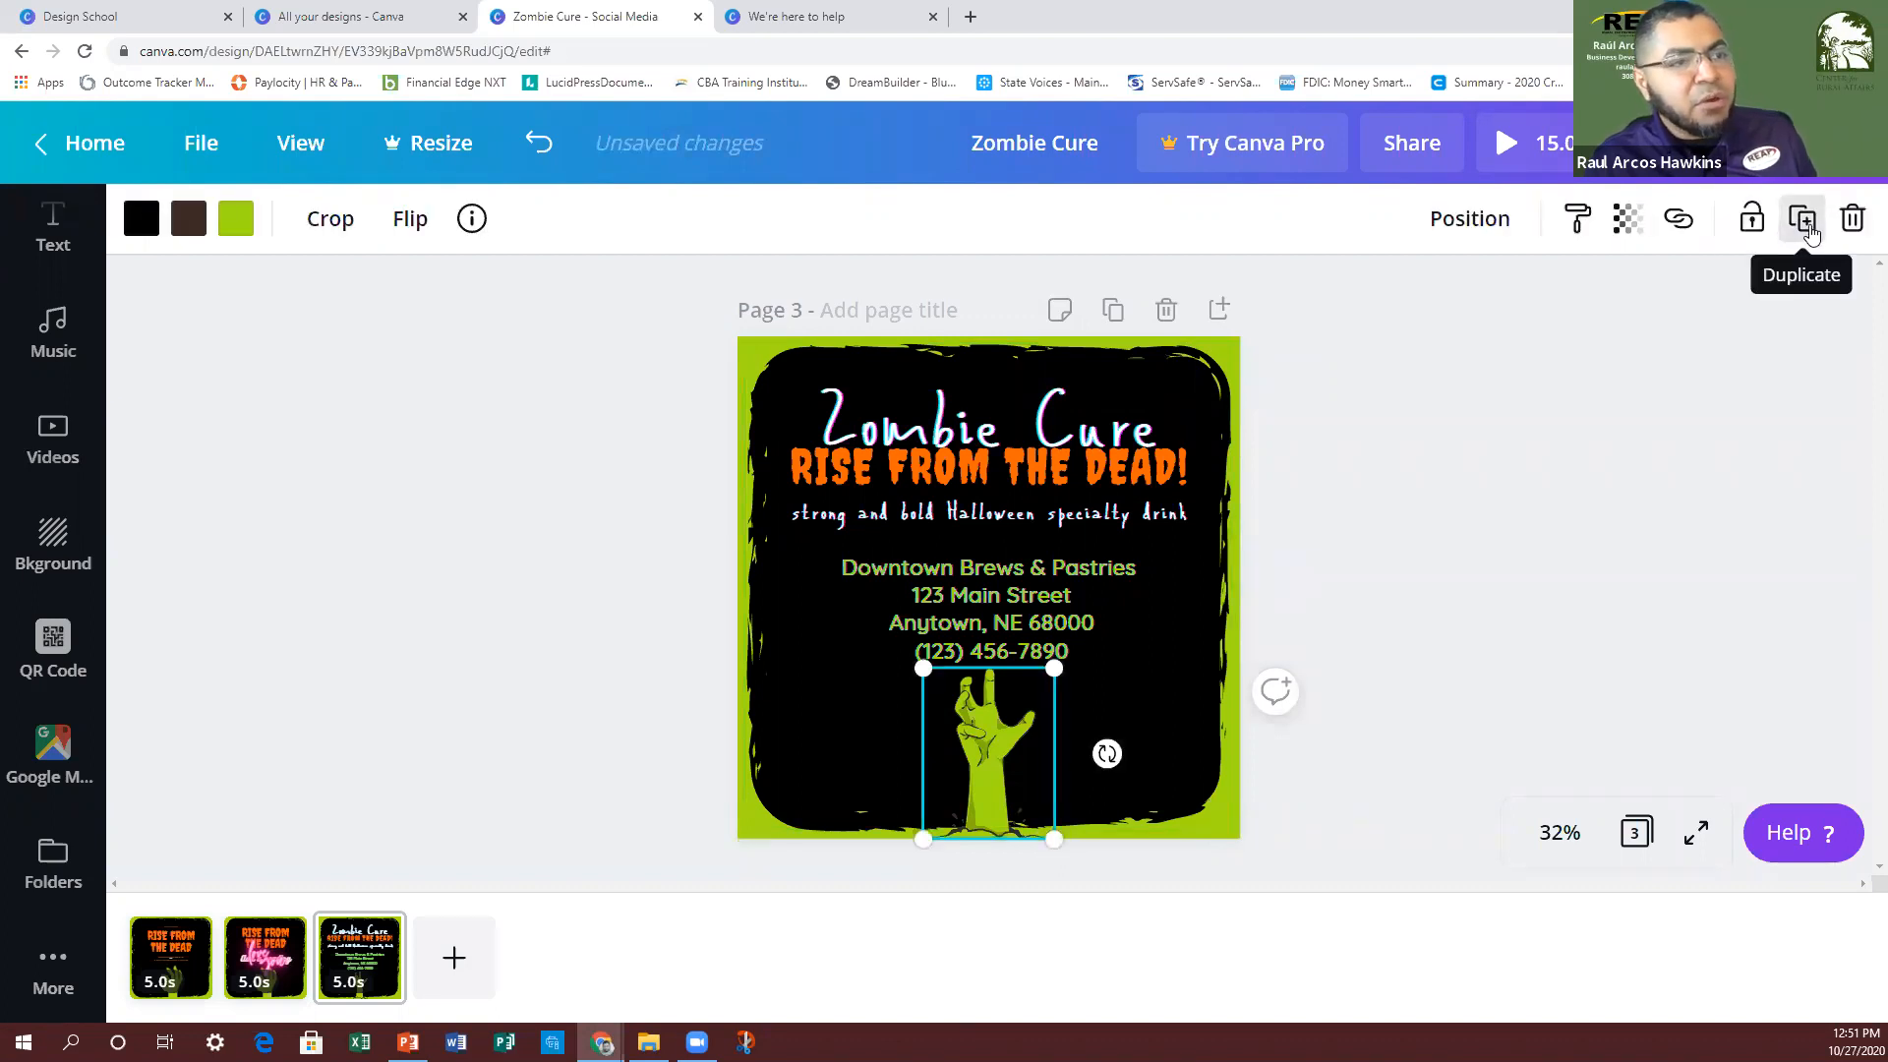
Step: Duplicate the hand graphic, place the copy at a smaller size beside the original, and delete the copy
{"action": "left_click", "coordinate": [1805, 224]}
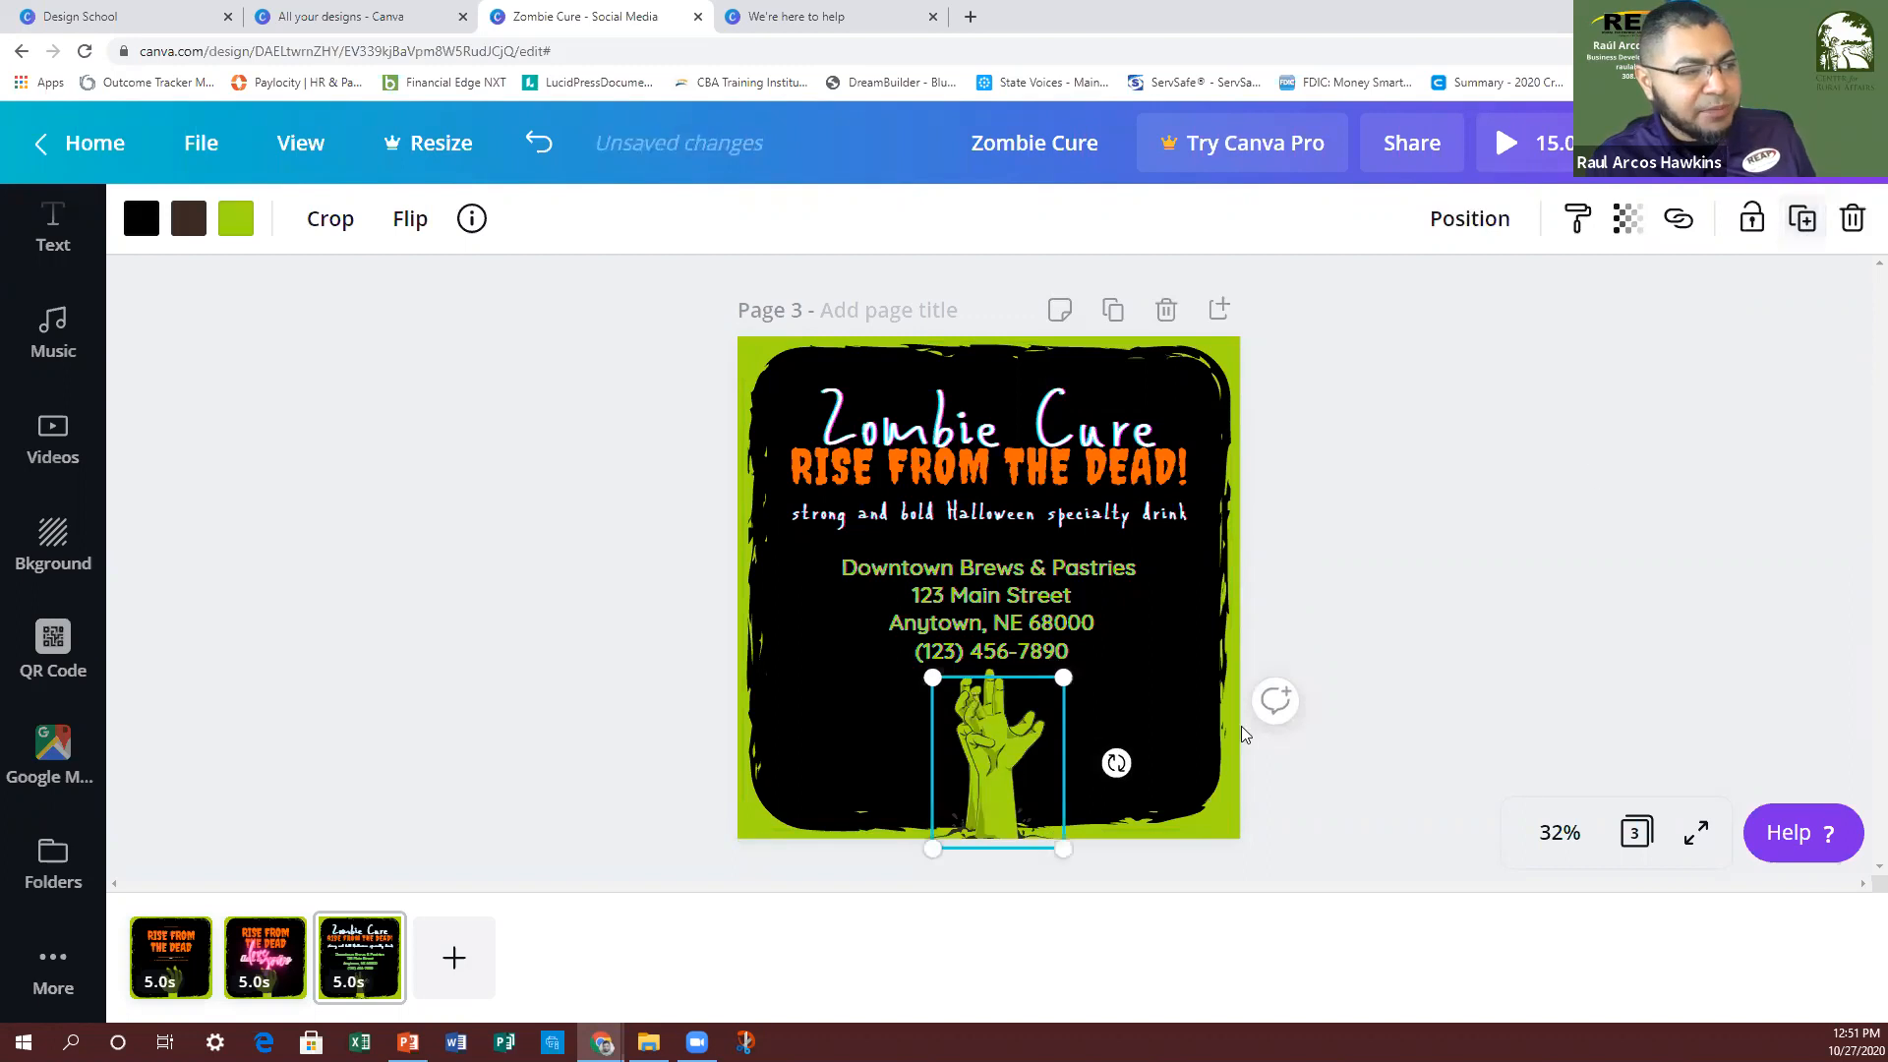
{"action": "left_click_drag", "start_coordinate": [1038, 757], "coordinate": [1109, 741]}
{"action": "left_click_drag", "start_coordinate": [1160, 669], "coordinate": [1121, 717]}
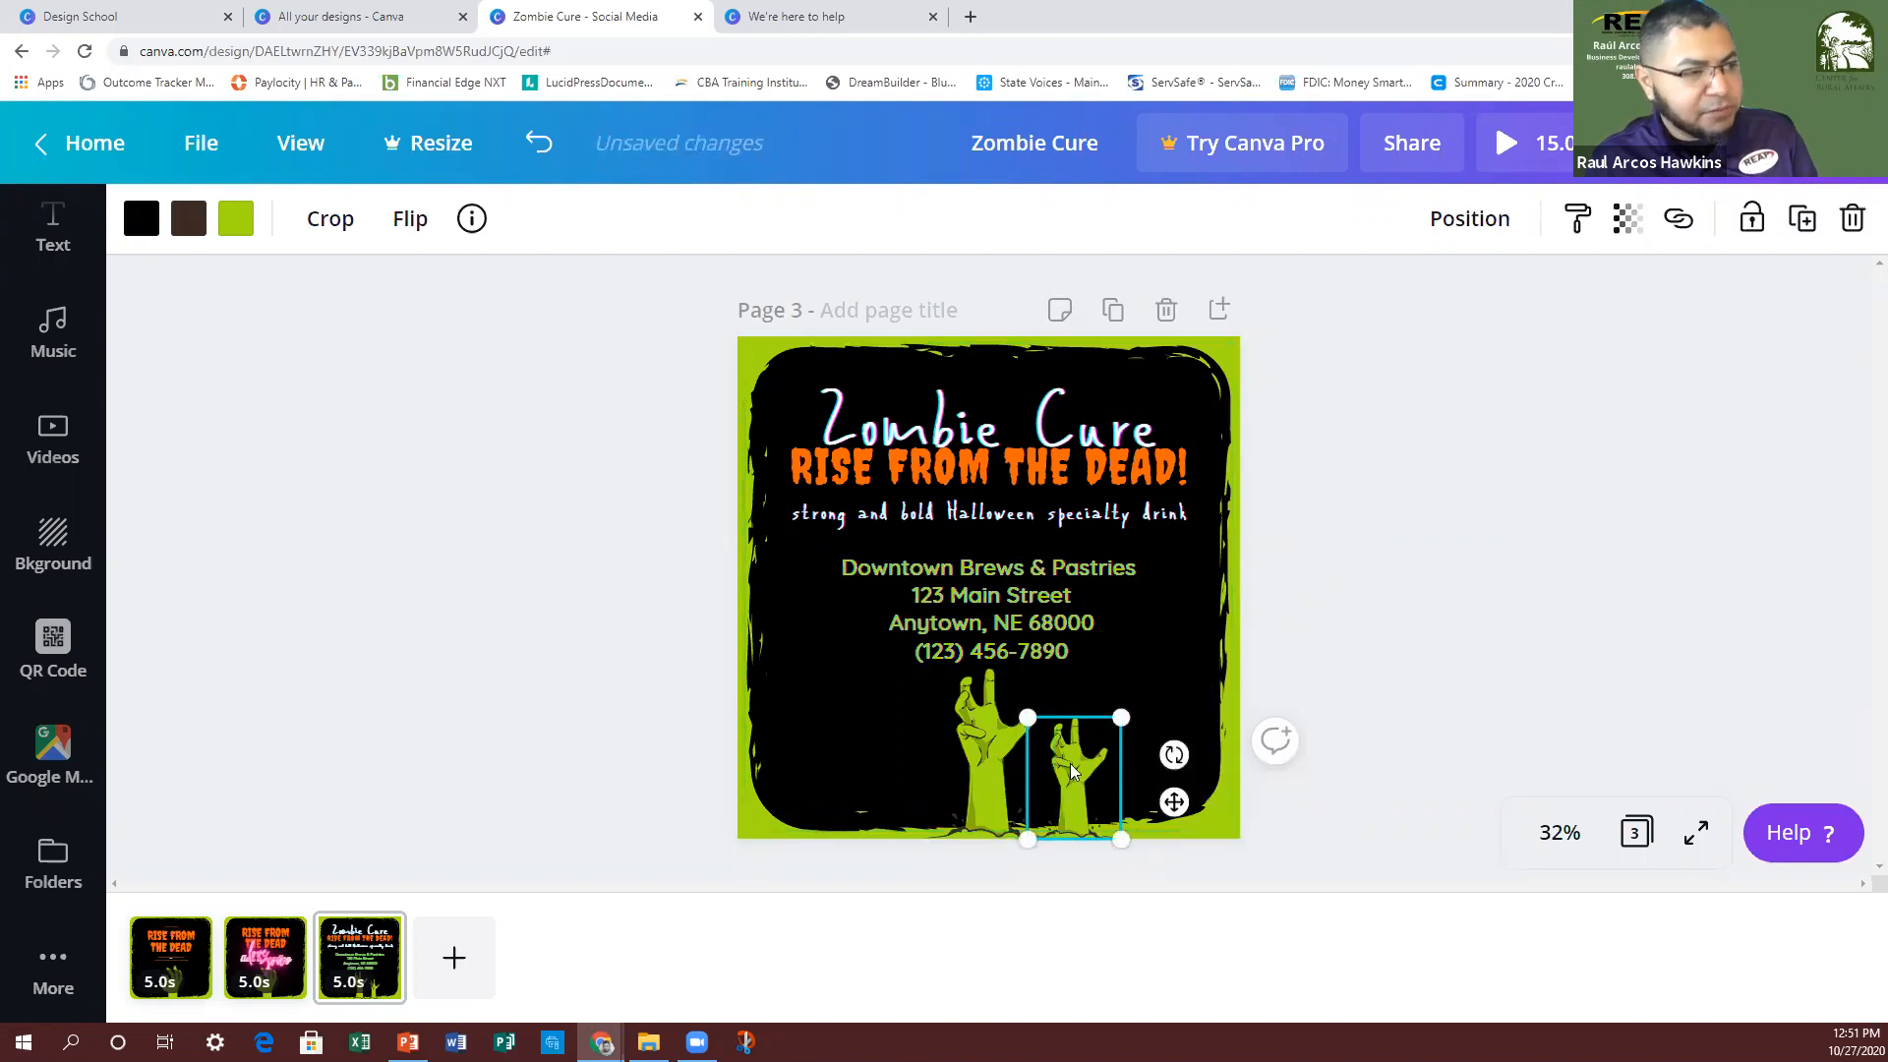
{"action": "left_click", "coordinate": [1852, 224]}
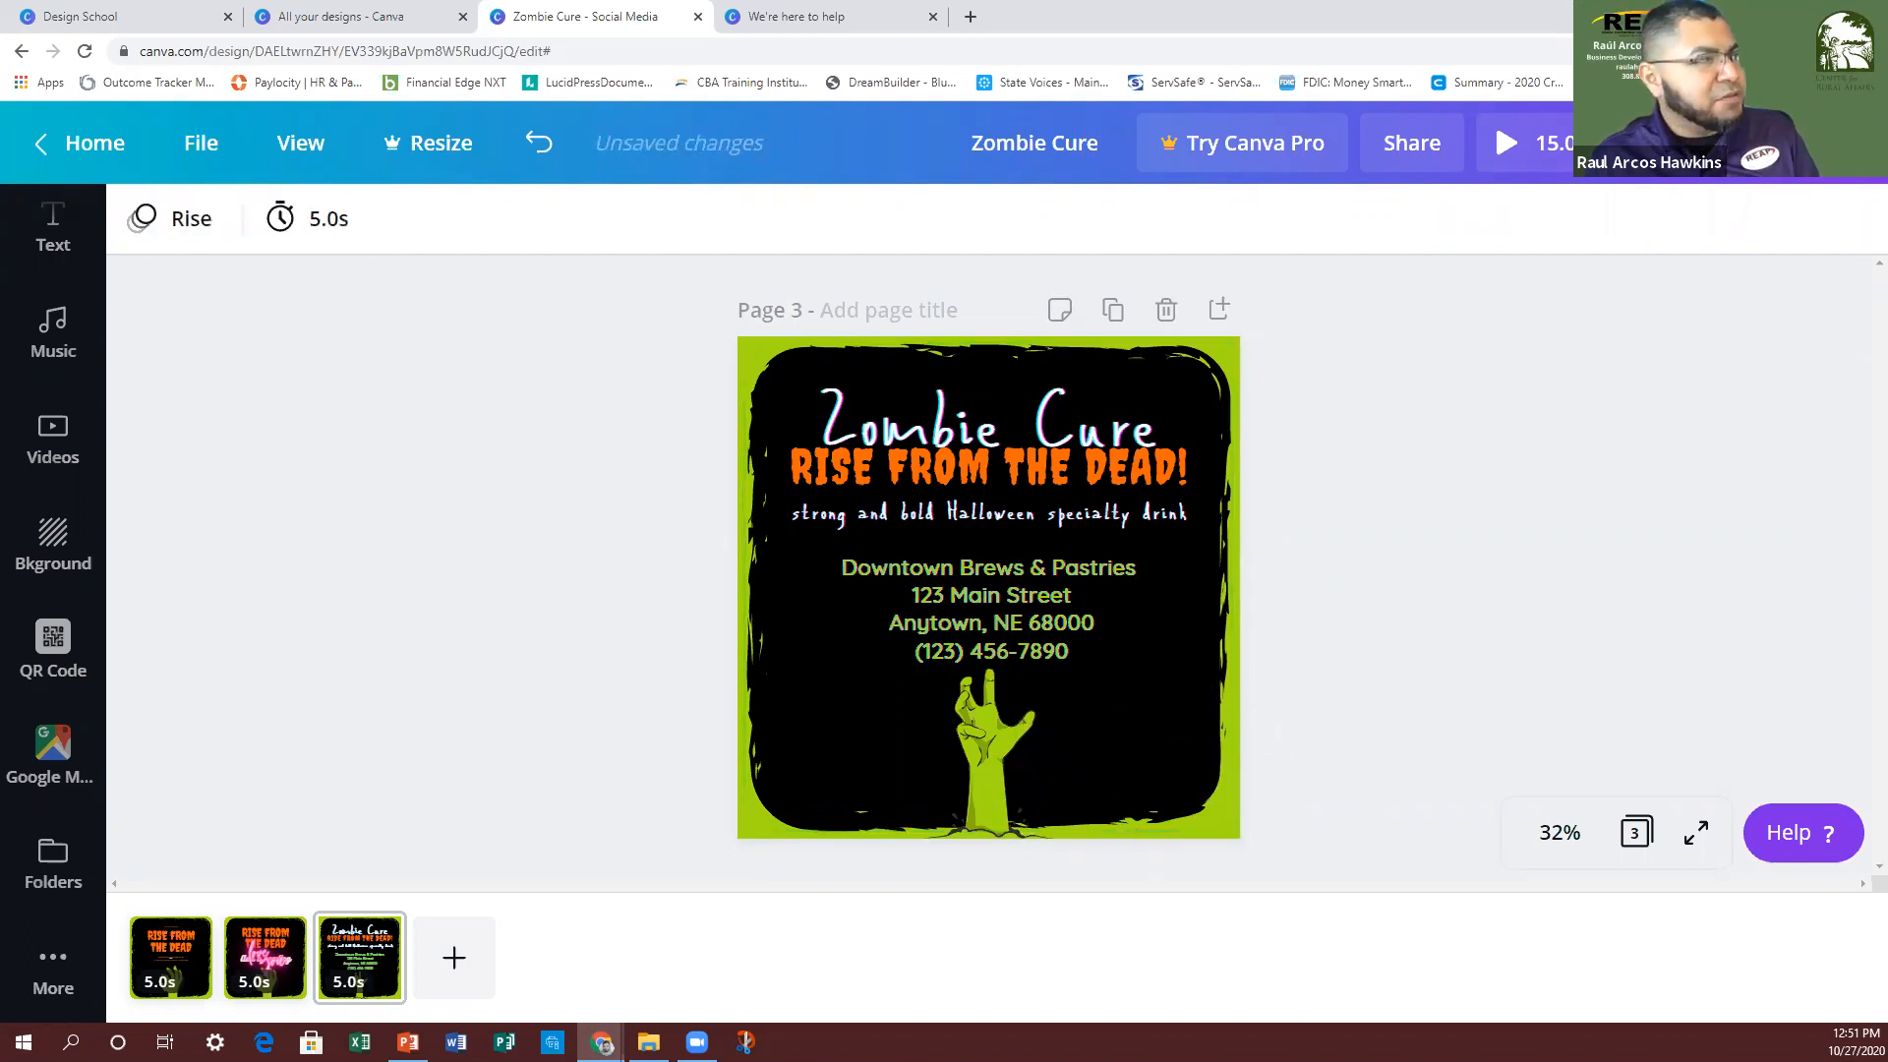
Step: Select the contact details text and view the page at 125% and 100% zoom
{"action": "left_click", "coordinate": [848, 650]}
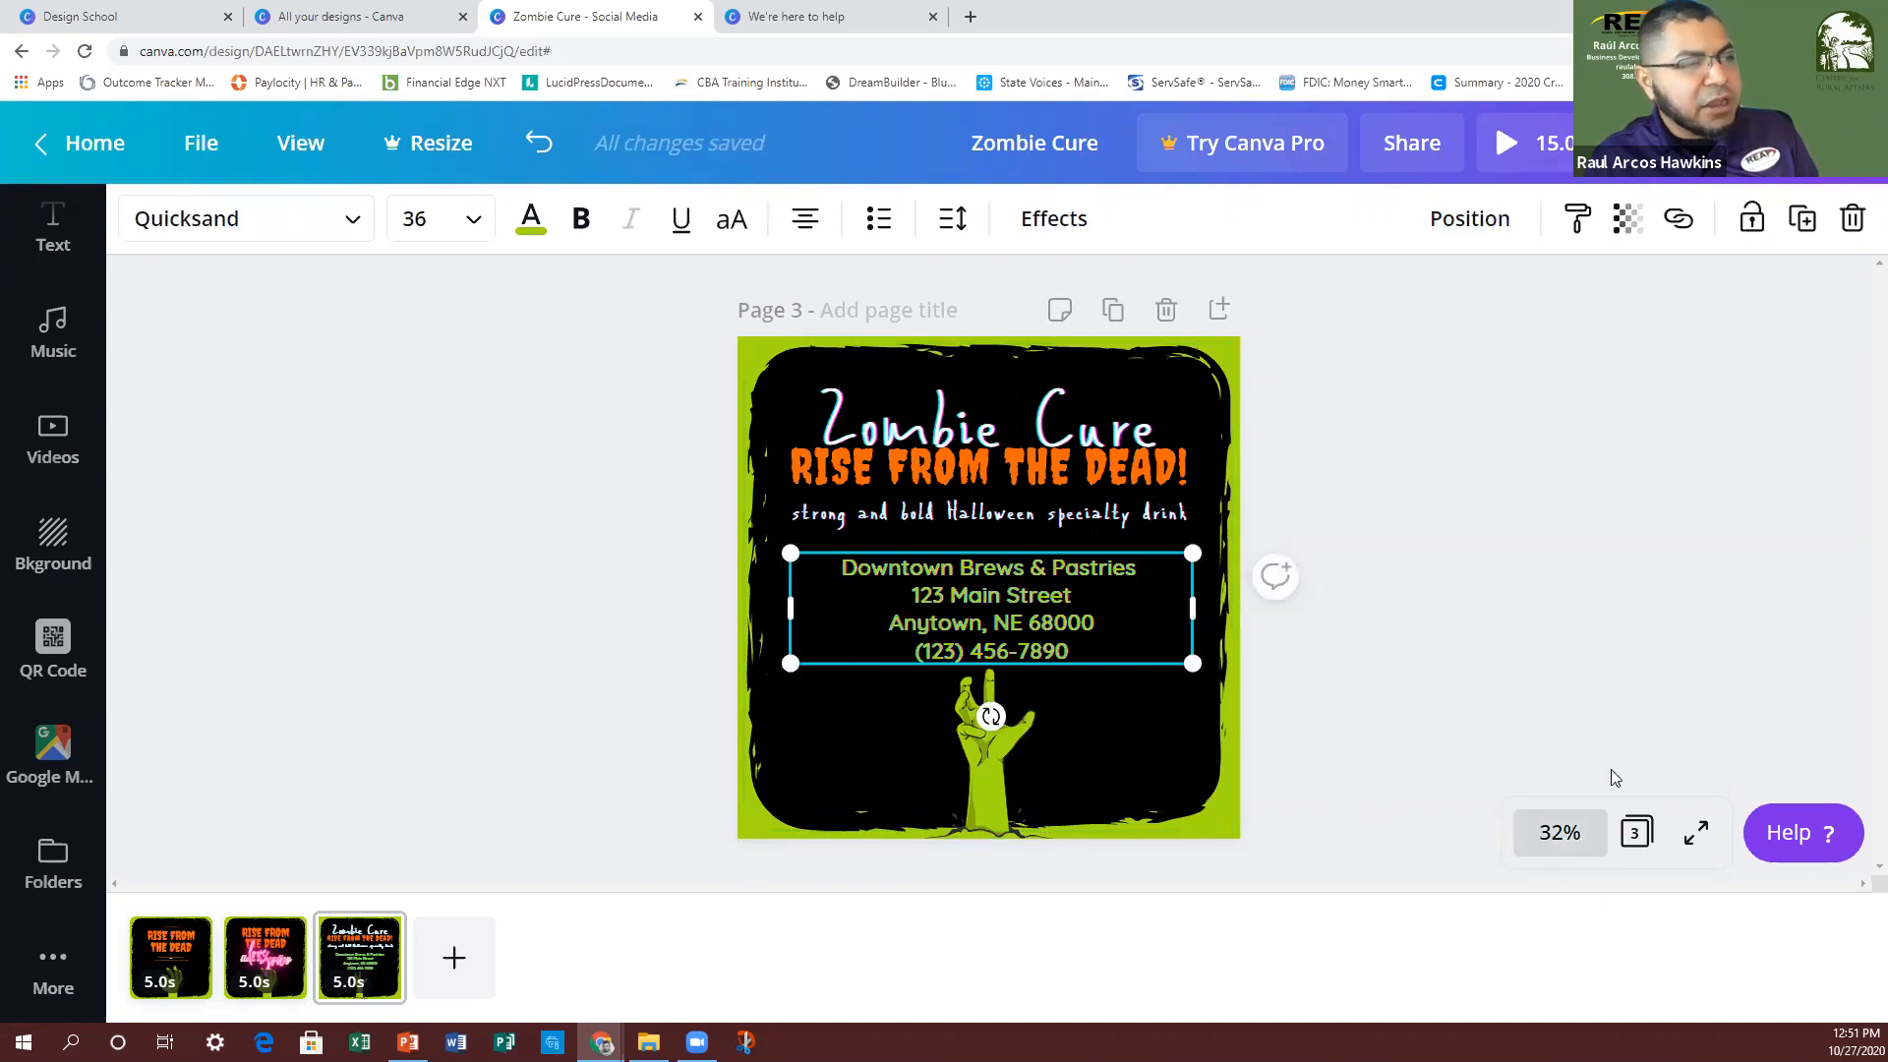
{"action": "left_click", "coordinate": [1561, 834]}
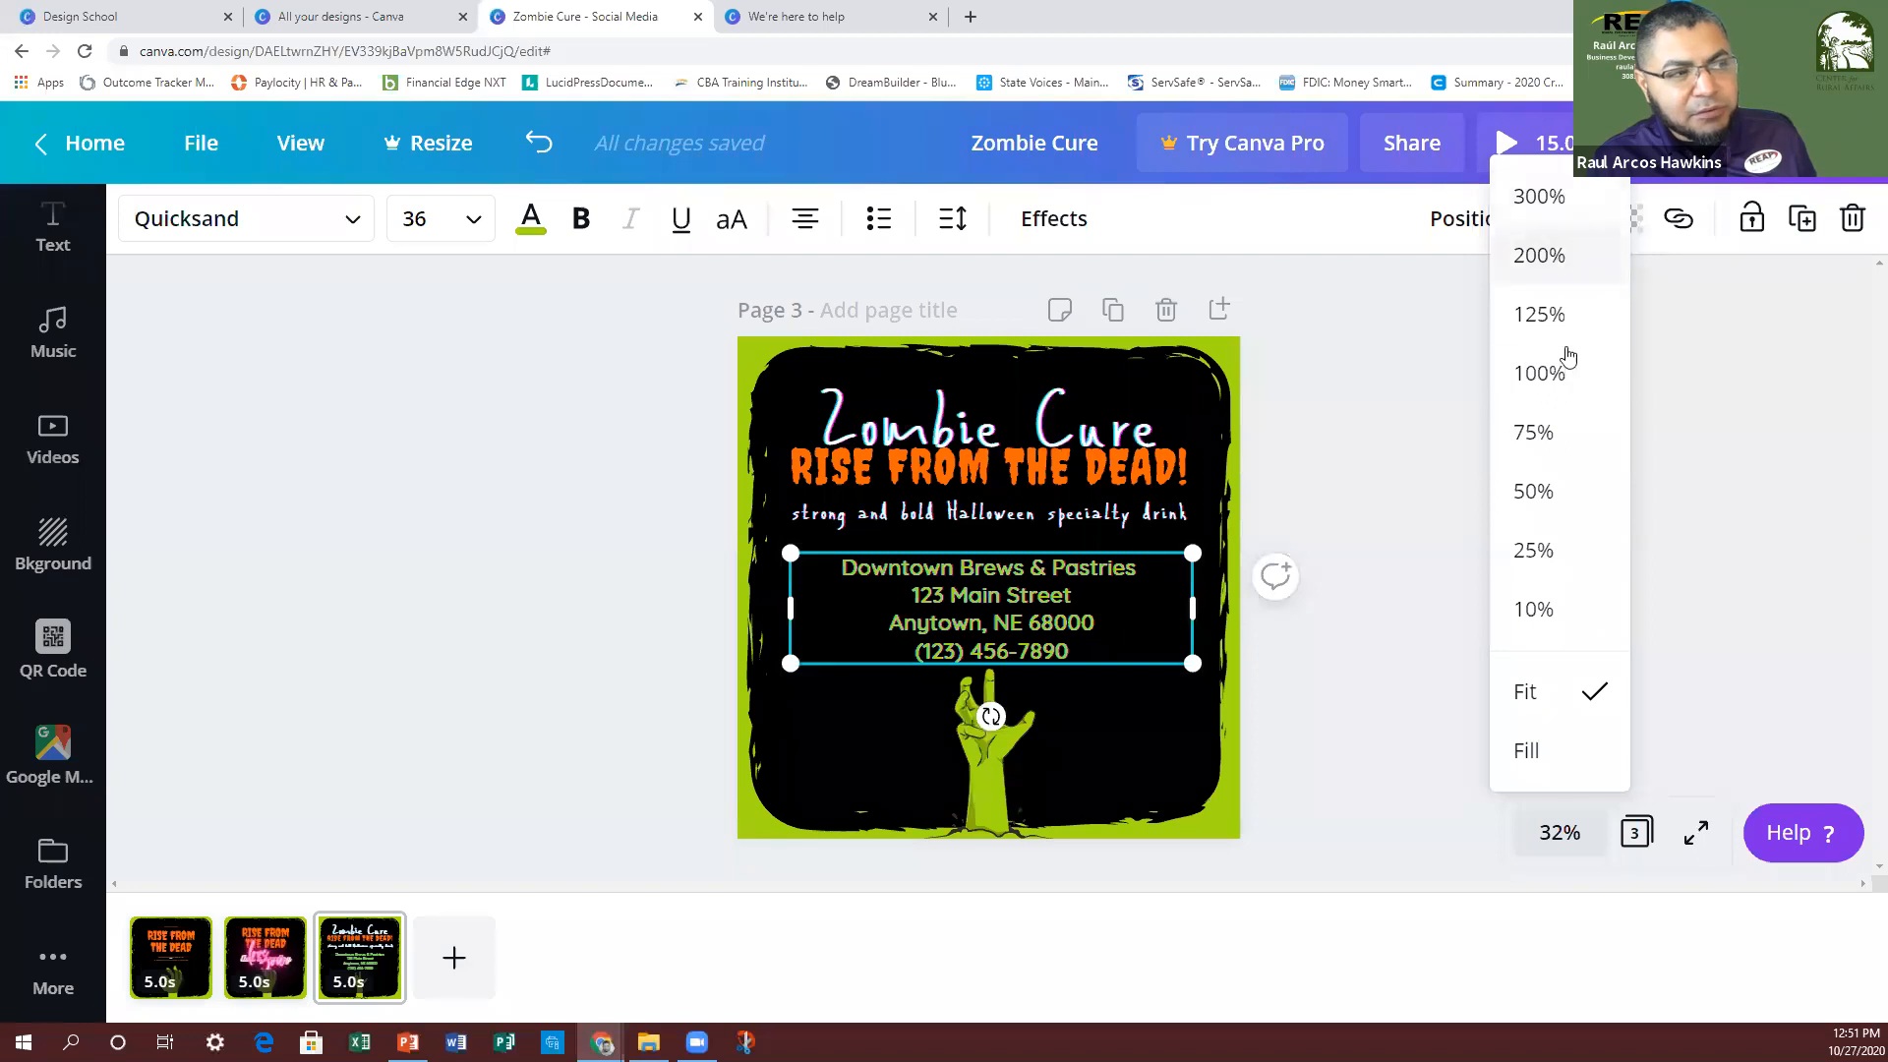
{"action": "left_click", "coordinate": [1567, 314]}
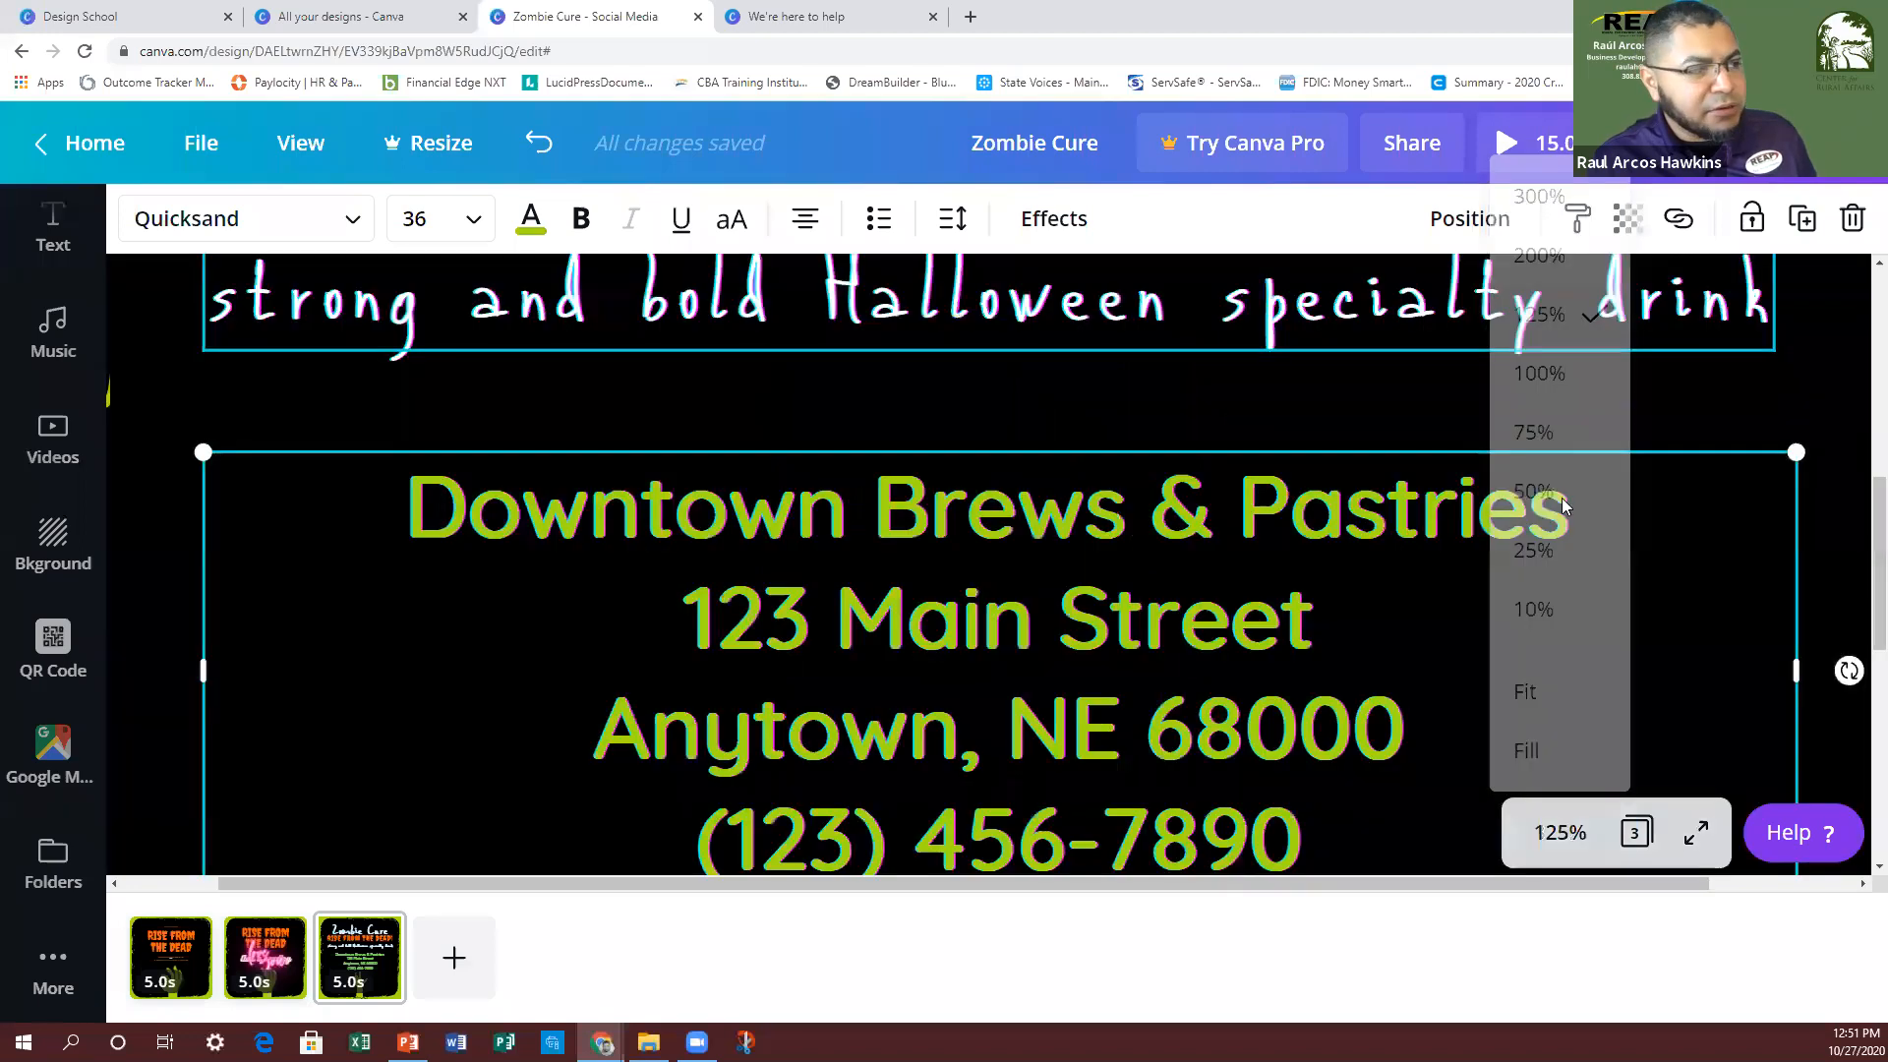
{"action": "left_click", "coordinate": [1559, 838]}
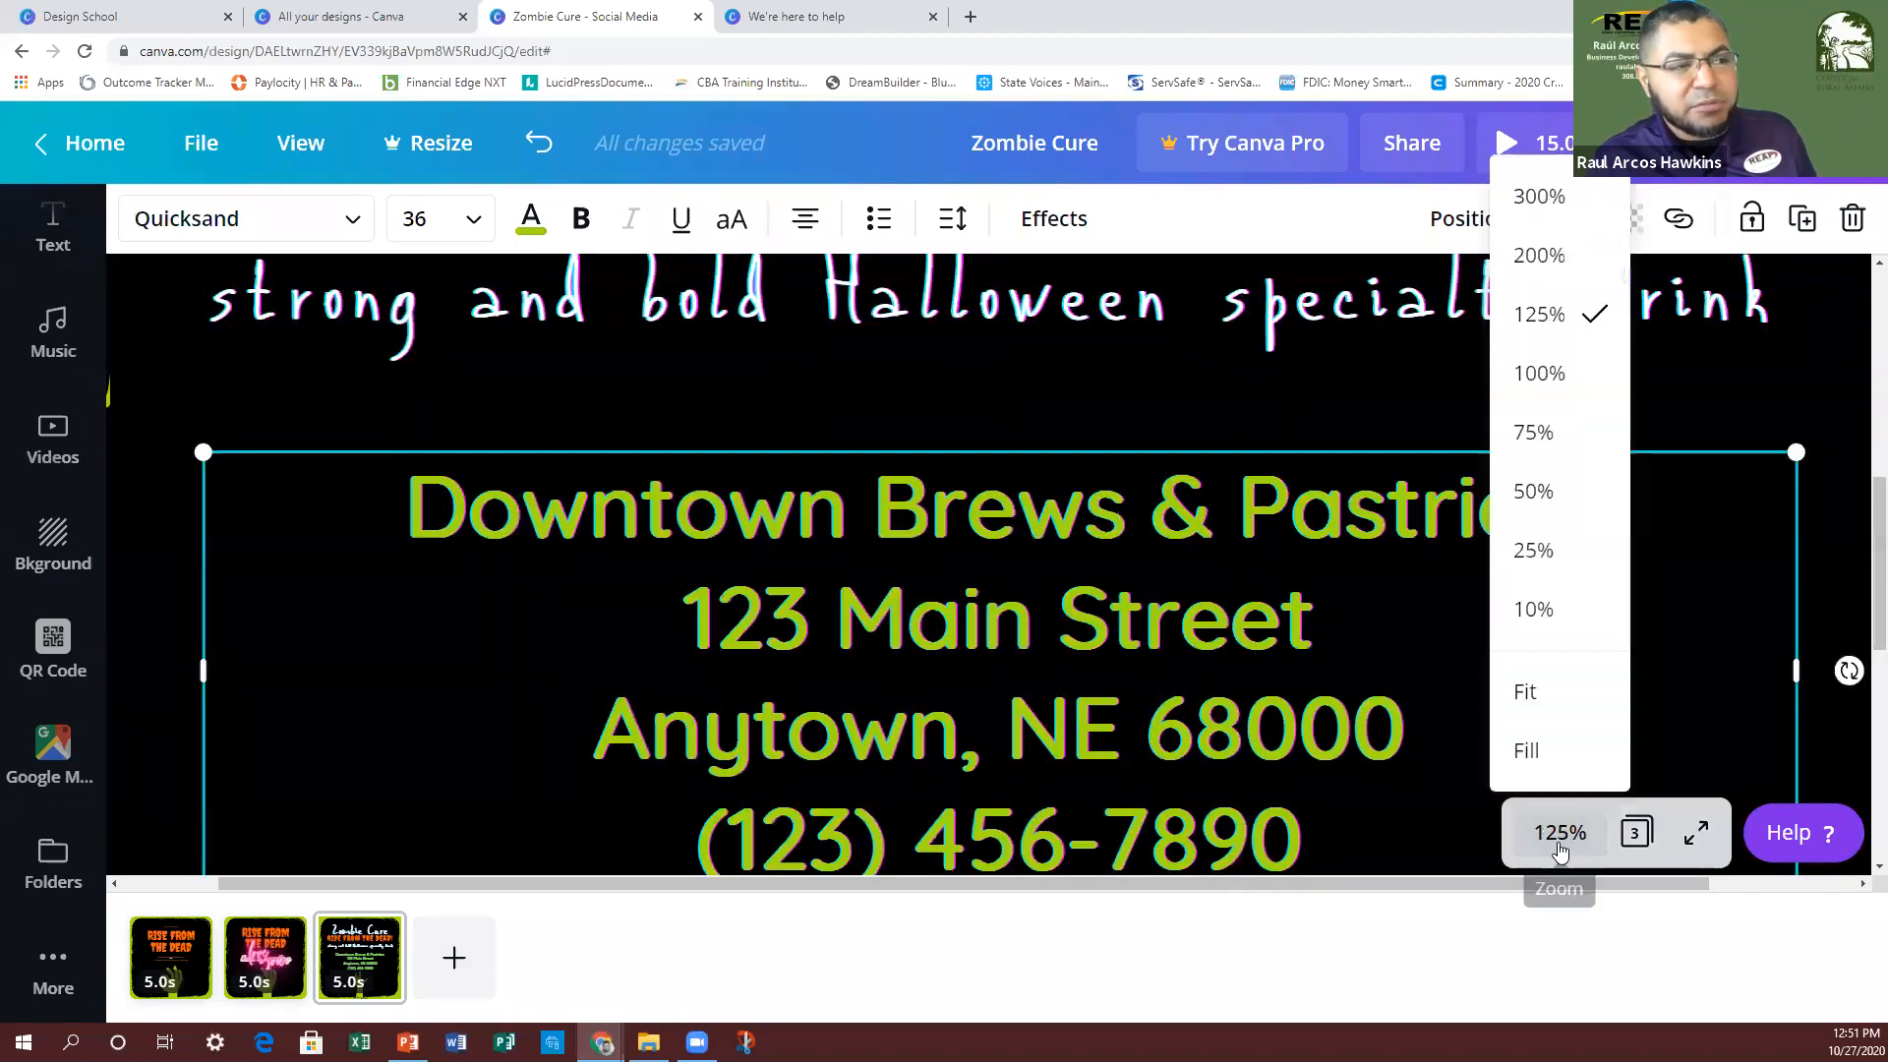
{"action": "left_click", "coordinate": [1562, 383]}
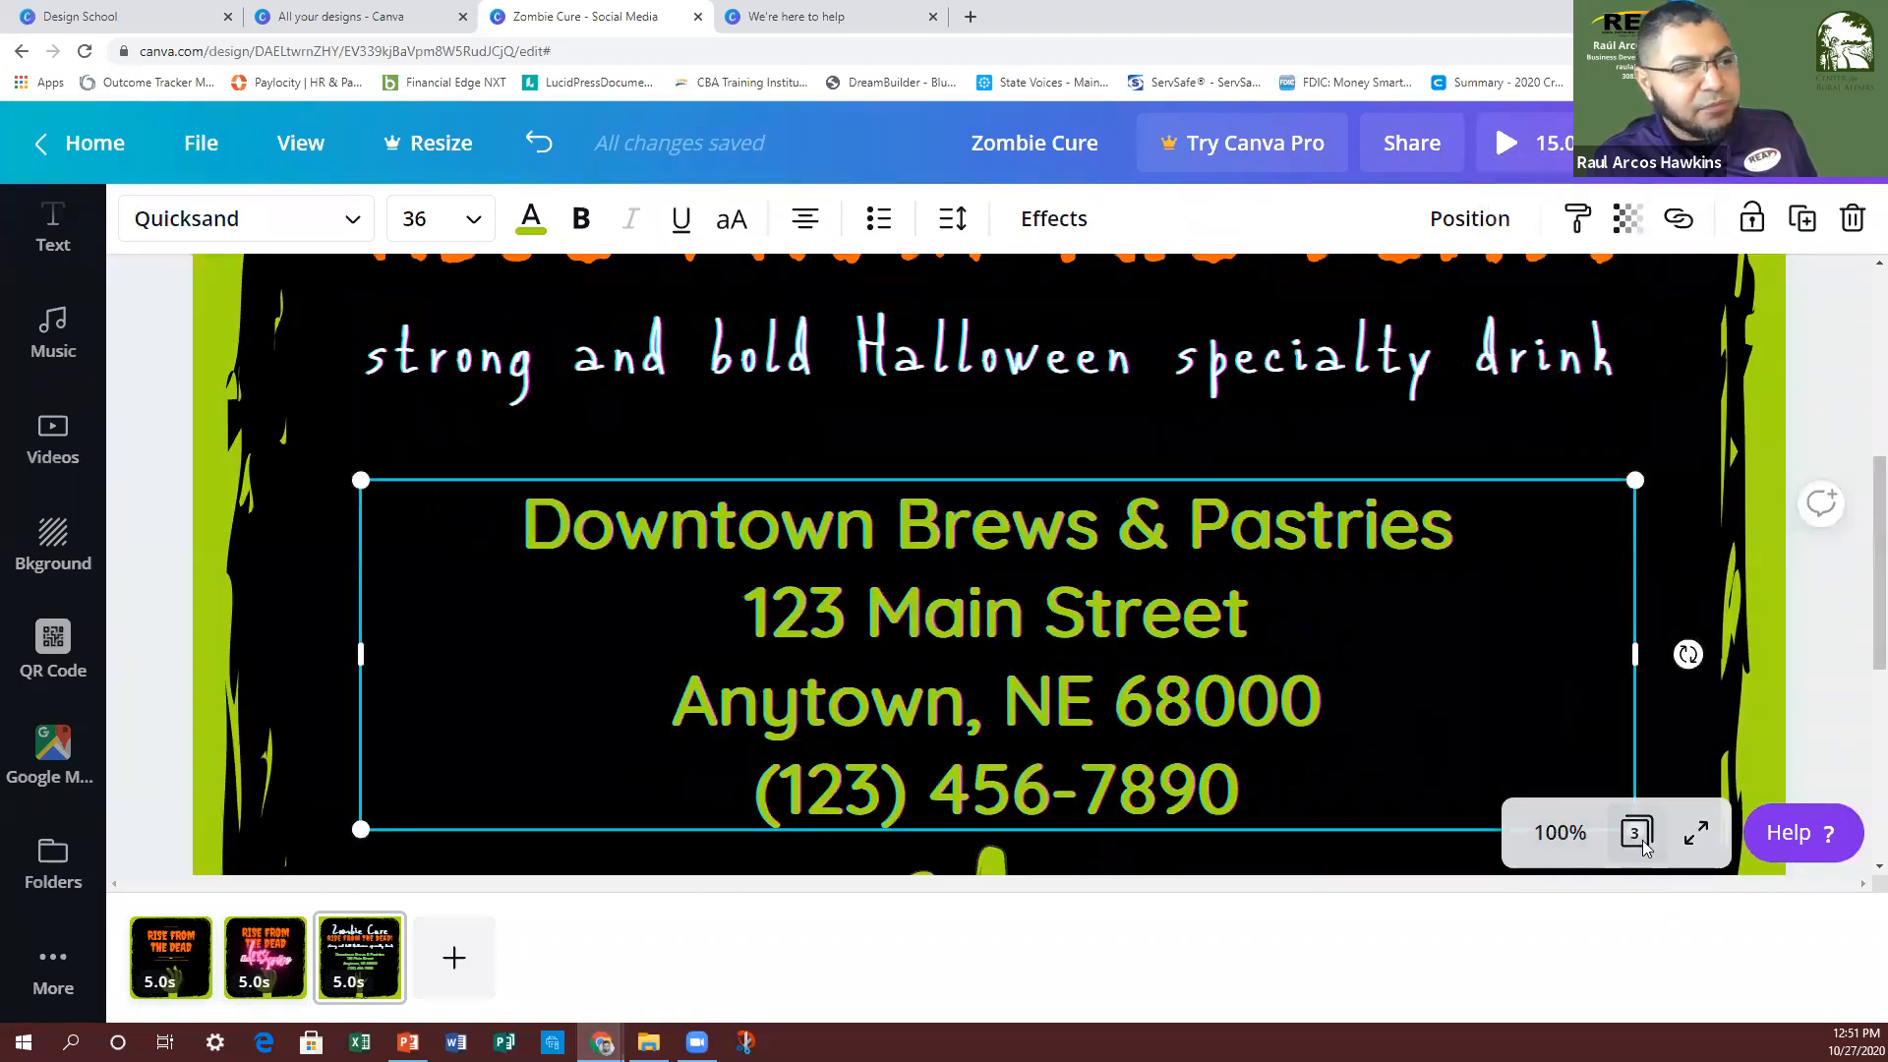
Step: View all pages of the design in a grid and look at page 3 in full screen
{"action": "left_click", "coordinate": [1636, 834]}
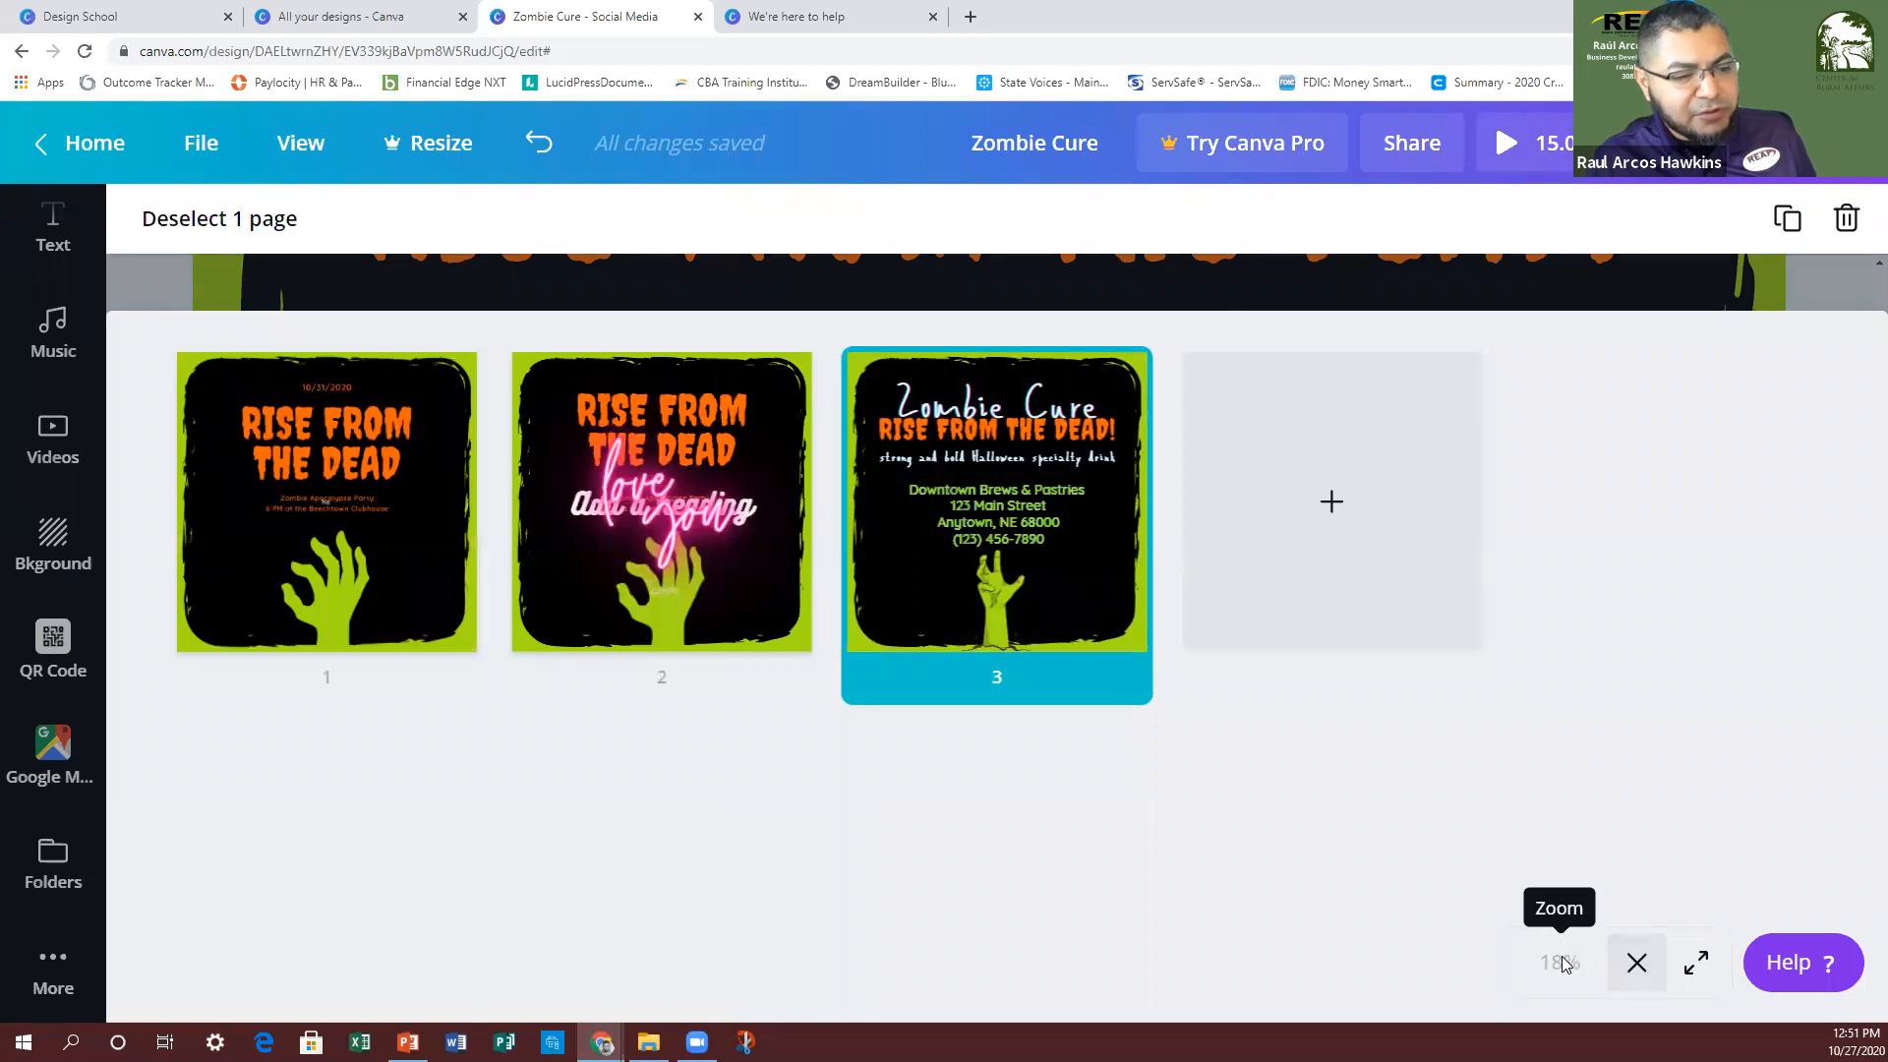
{"action": "left_click", "coordinate": [1690, 973]}
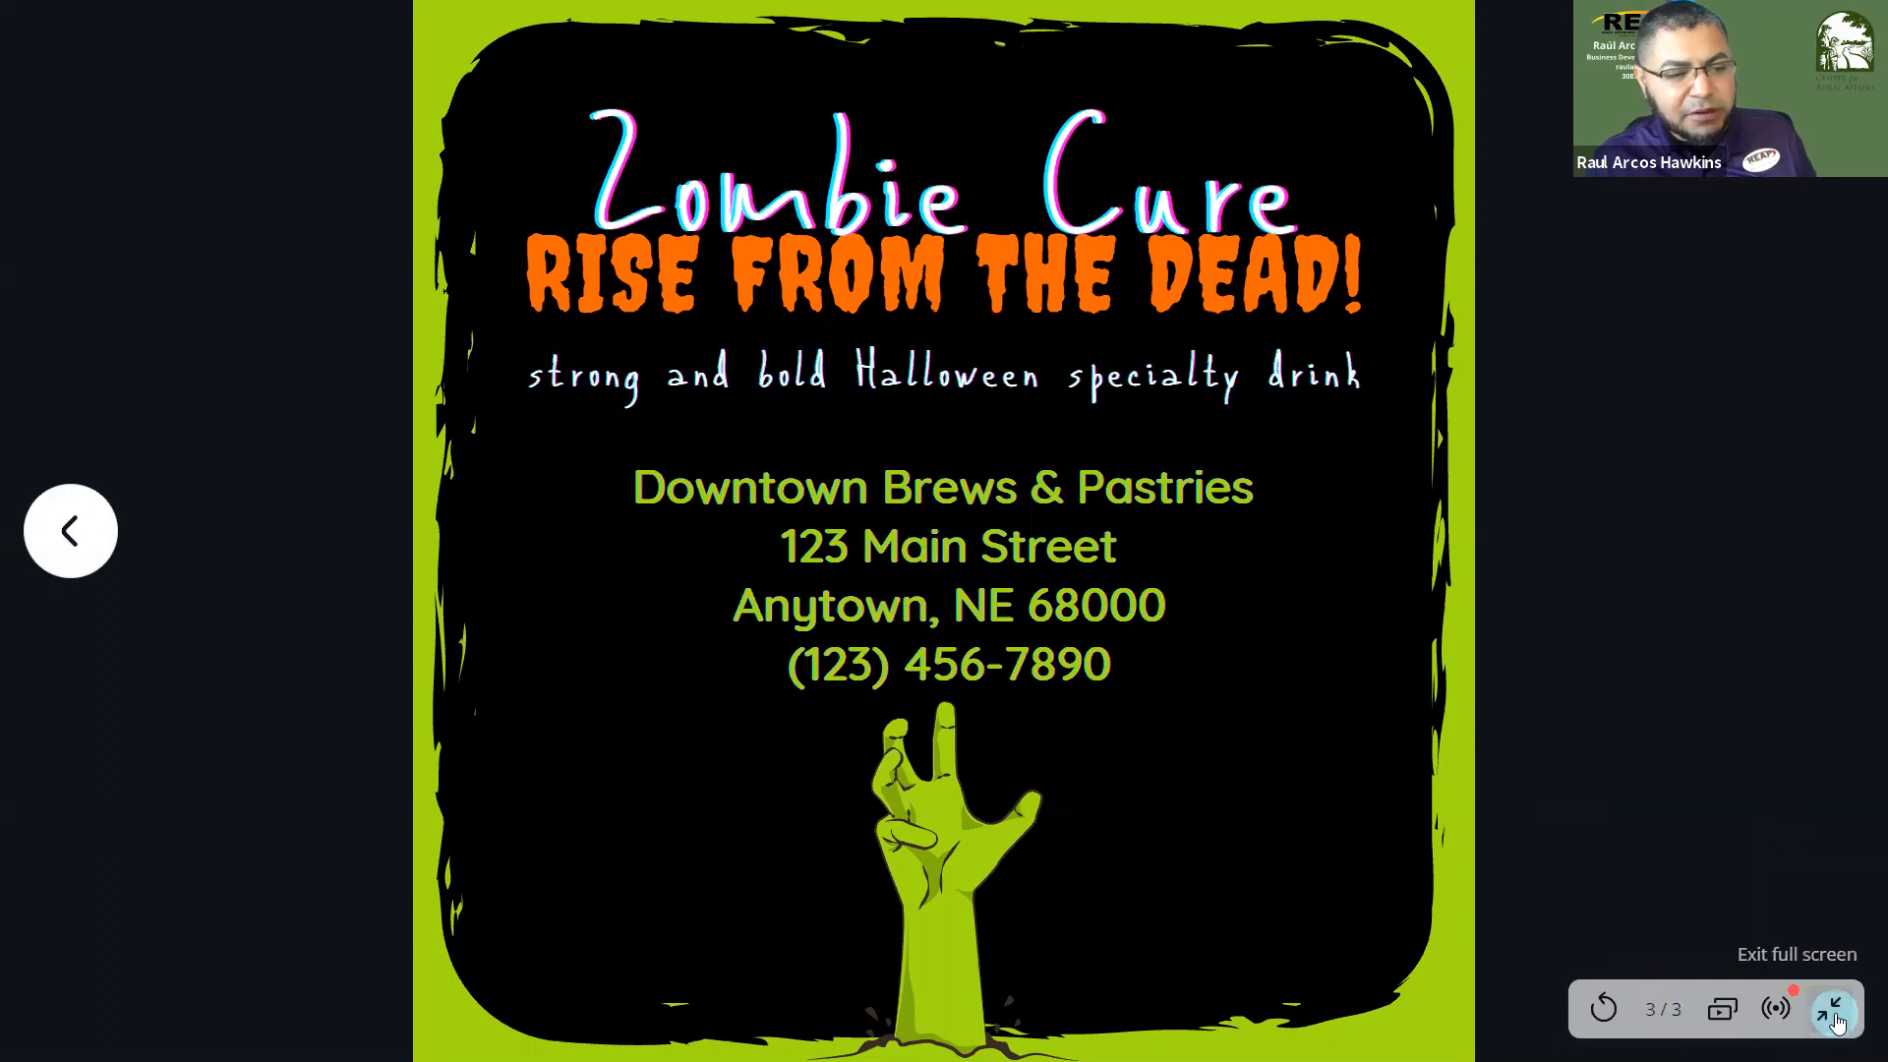
{"action": "left_click", "coordinate": [1831, 1013]}
{"action": "left_click", "coordinate": [1634, 963]}
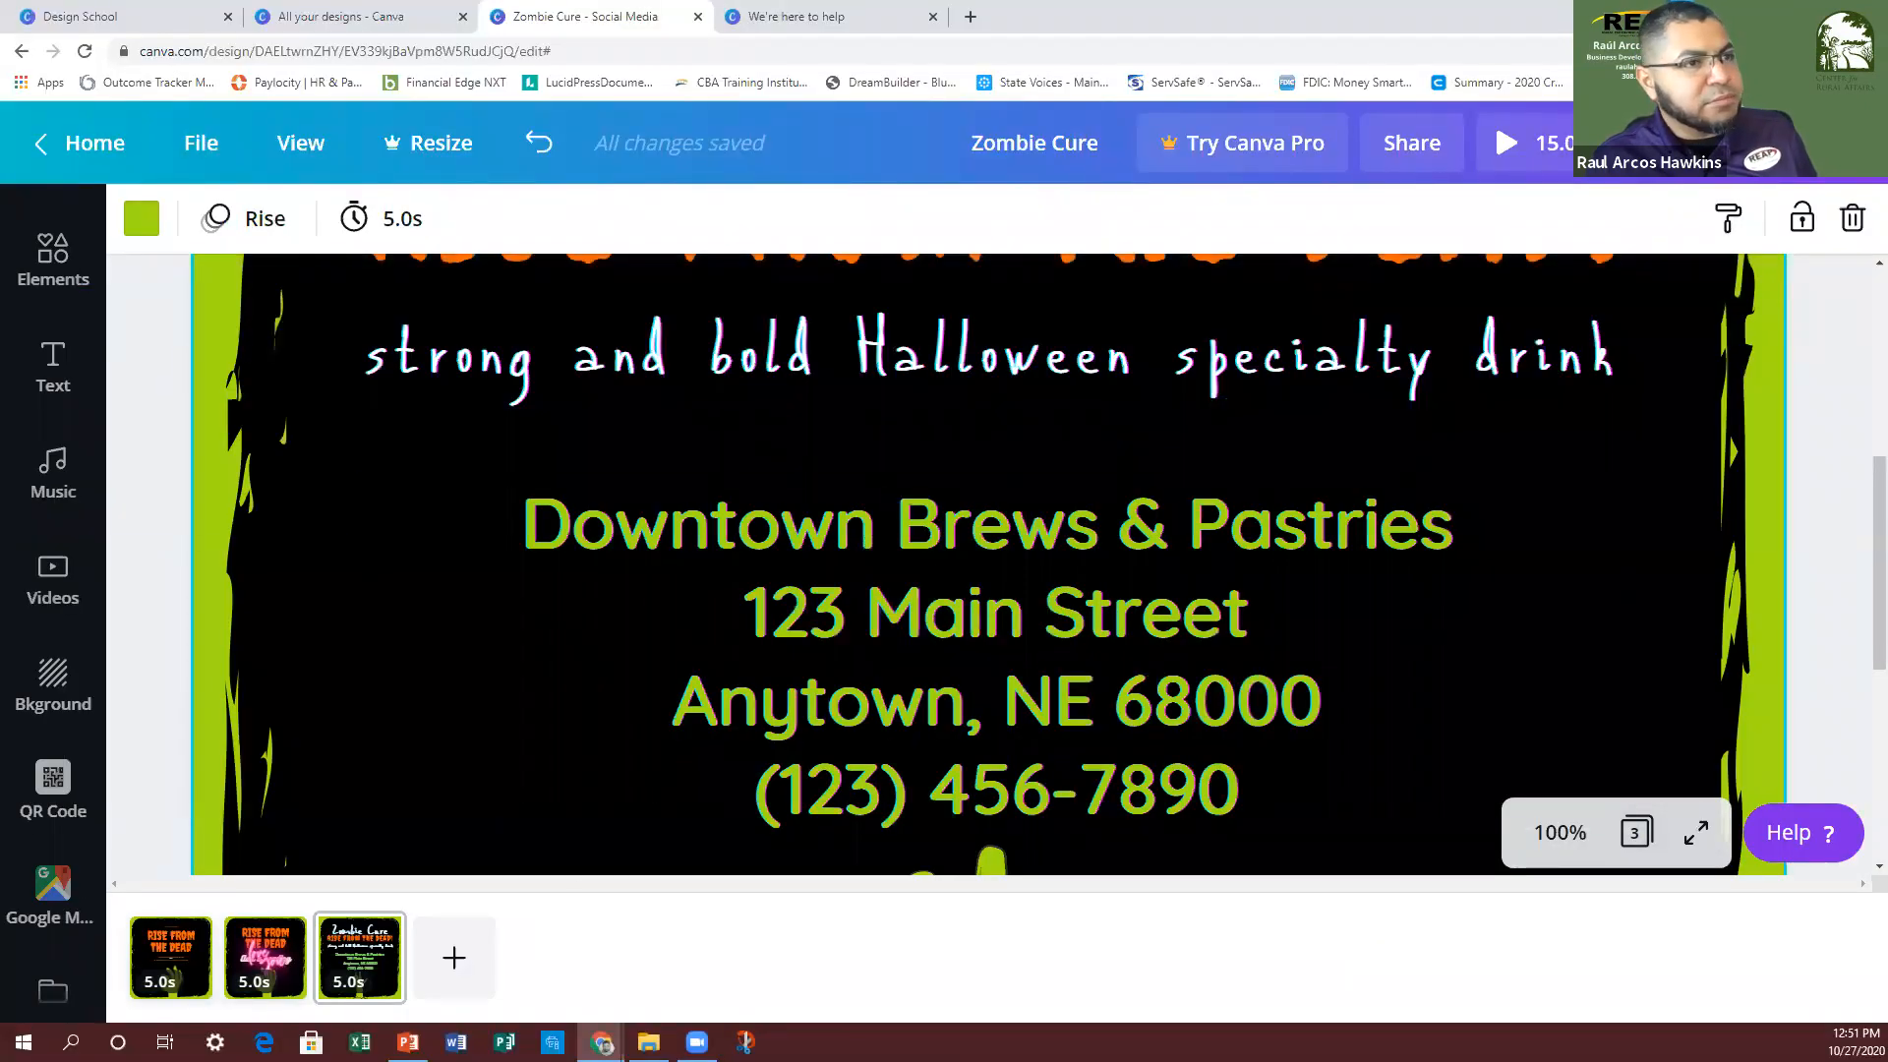
Step: Set the browser's zoom level to 100% to fit more of the editor on screen
{"action": "left_click", "coordinate": [1869, 50]}
{"action": "left_click", "coordinate": [1735, 235]}
{"action": "left_click", "coordinate": [1735, 235]}
{"action": "left_click", "coordinate": [1735, 235]}
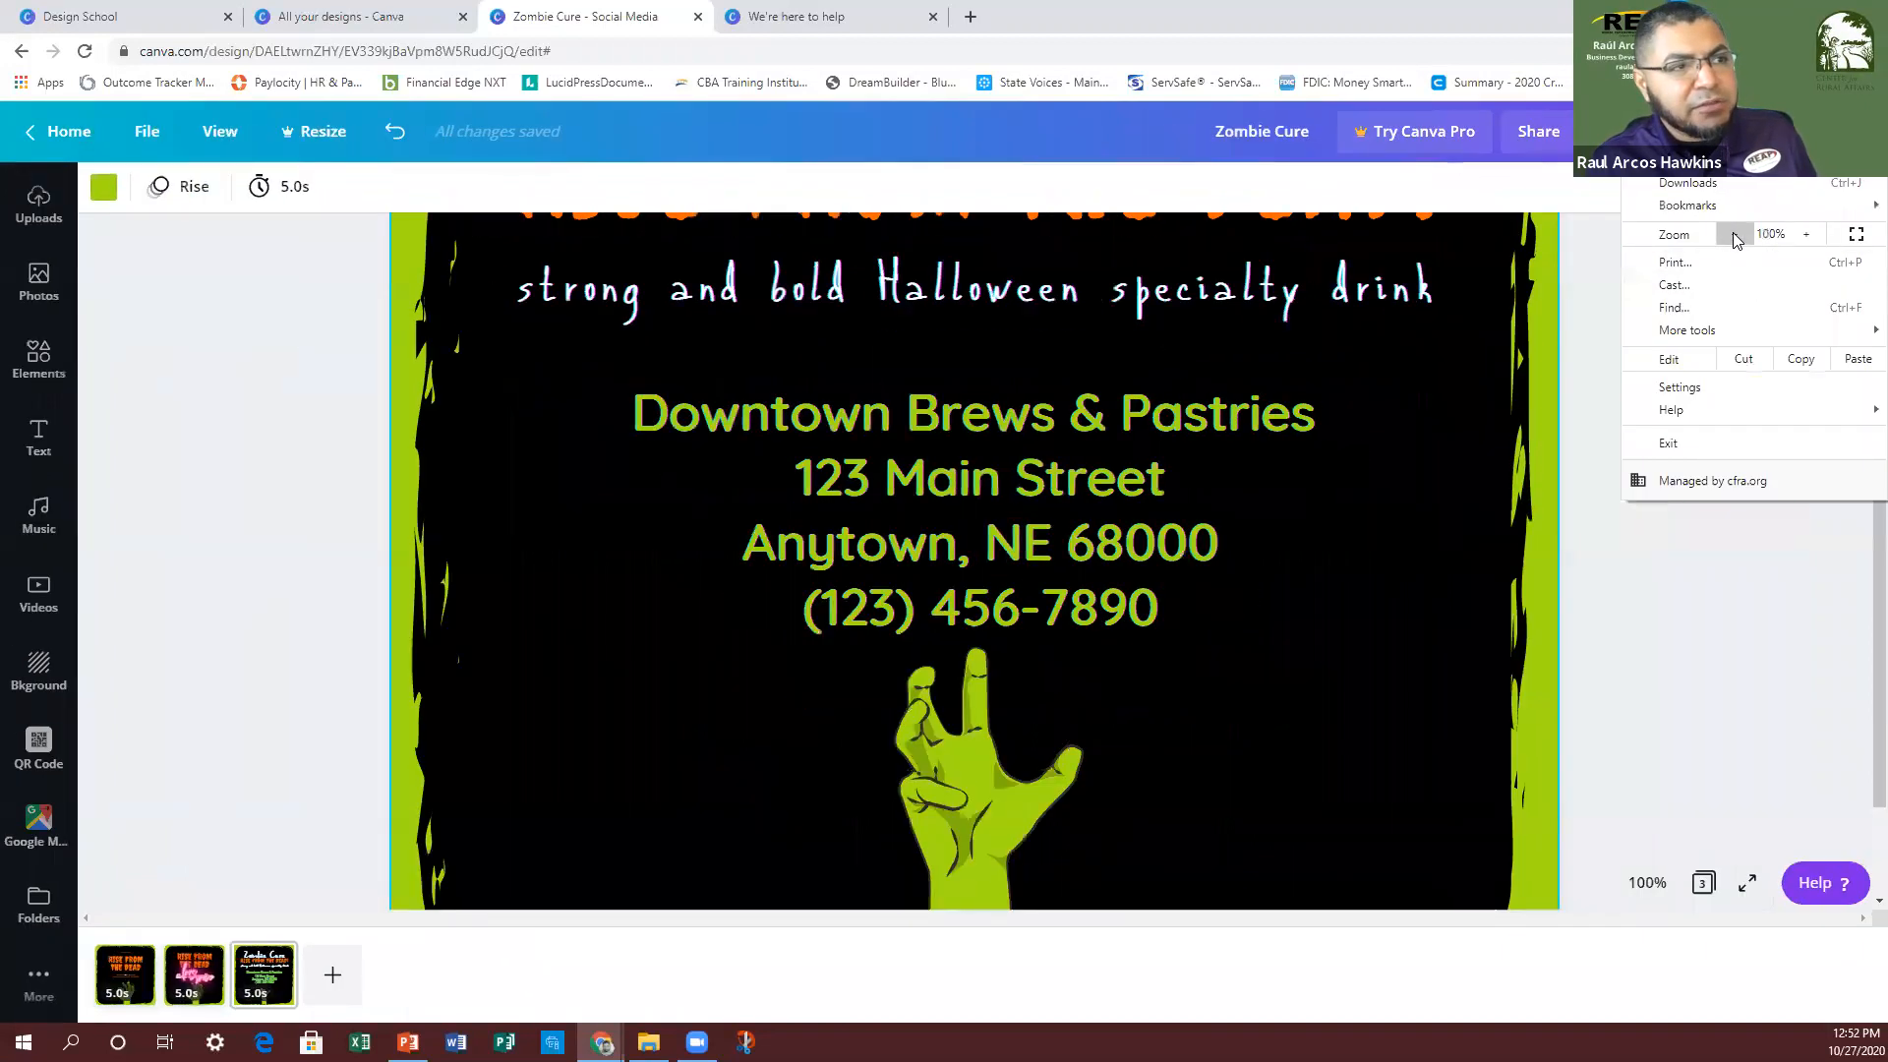
{"action": "left_click", "coordinate": [1737, 239]}
{"action": "left_click", "coordinate": [1736, 239]}
{"action": "left_click", "coordinate": [1806, 240]}
{"action": "left_click", "coordinate": [1806, 240]}
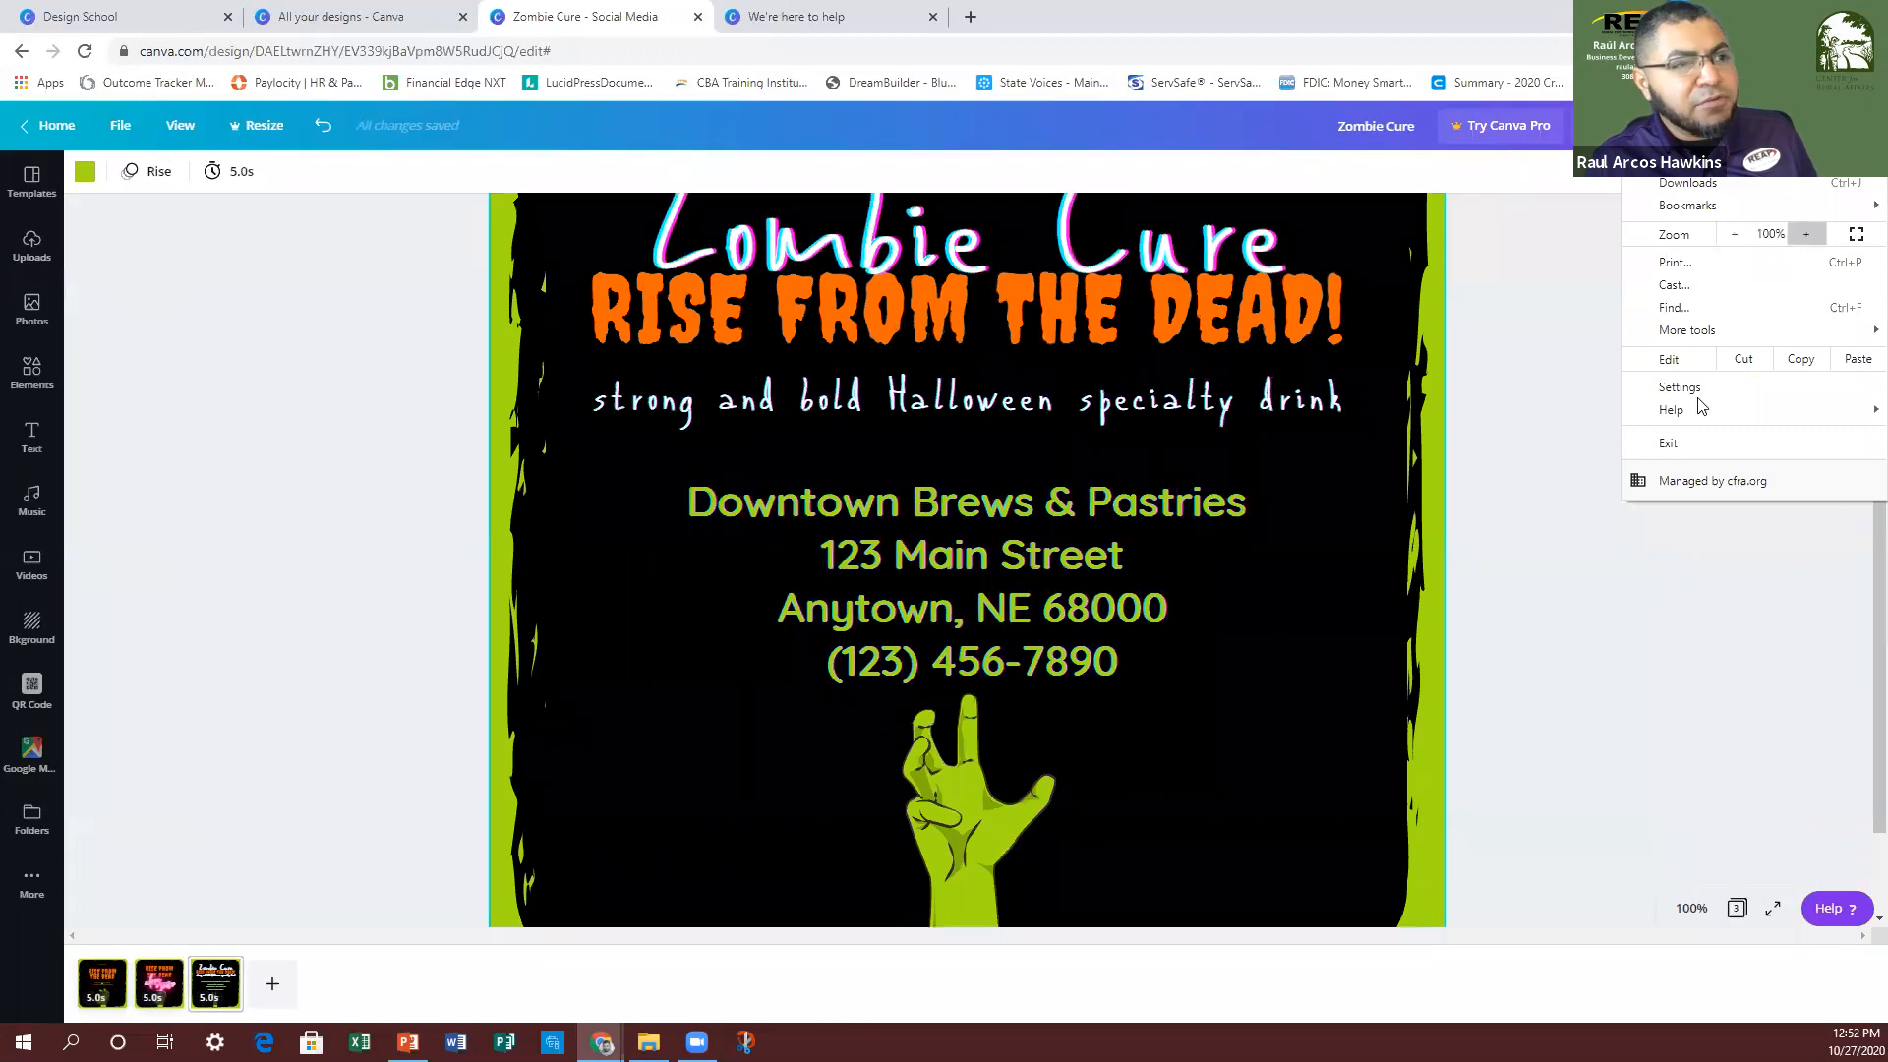
{"action": "left_click", "coordinate": [1618, 673]}
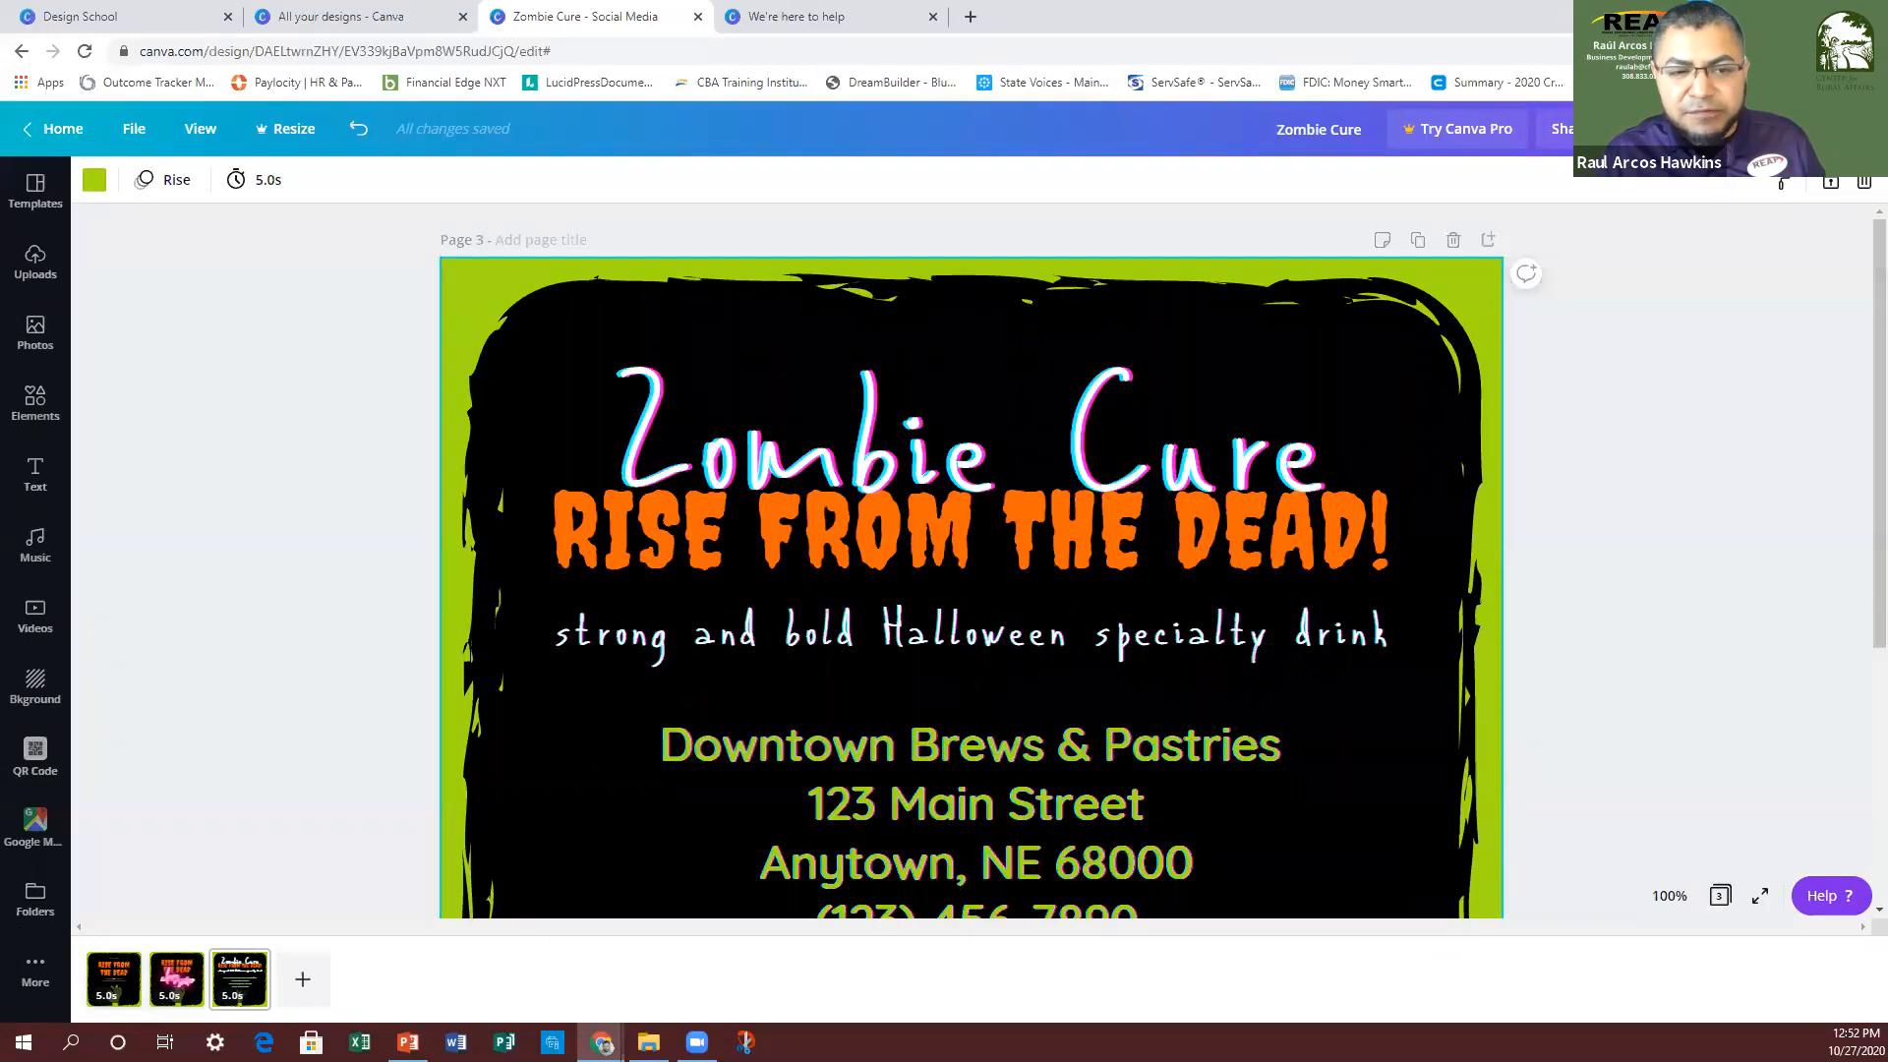
{"action": "left_click", "coordinate": [407, 1042]}
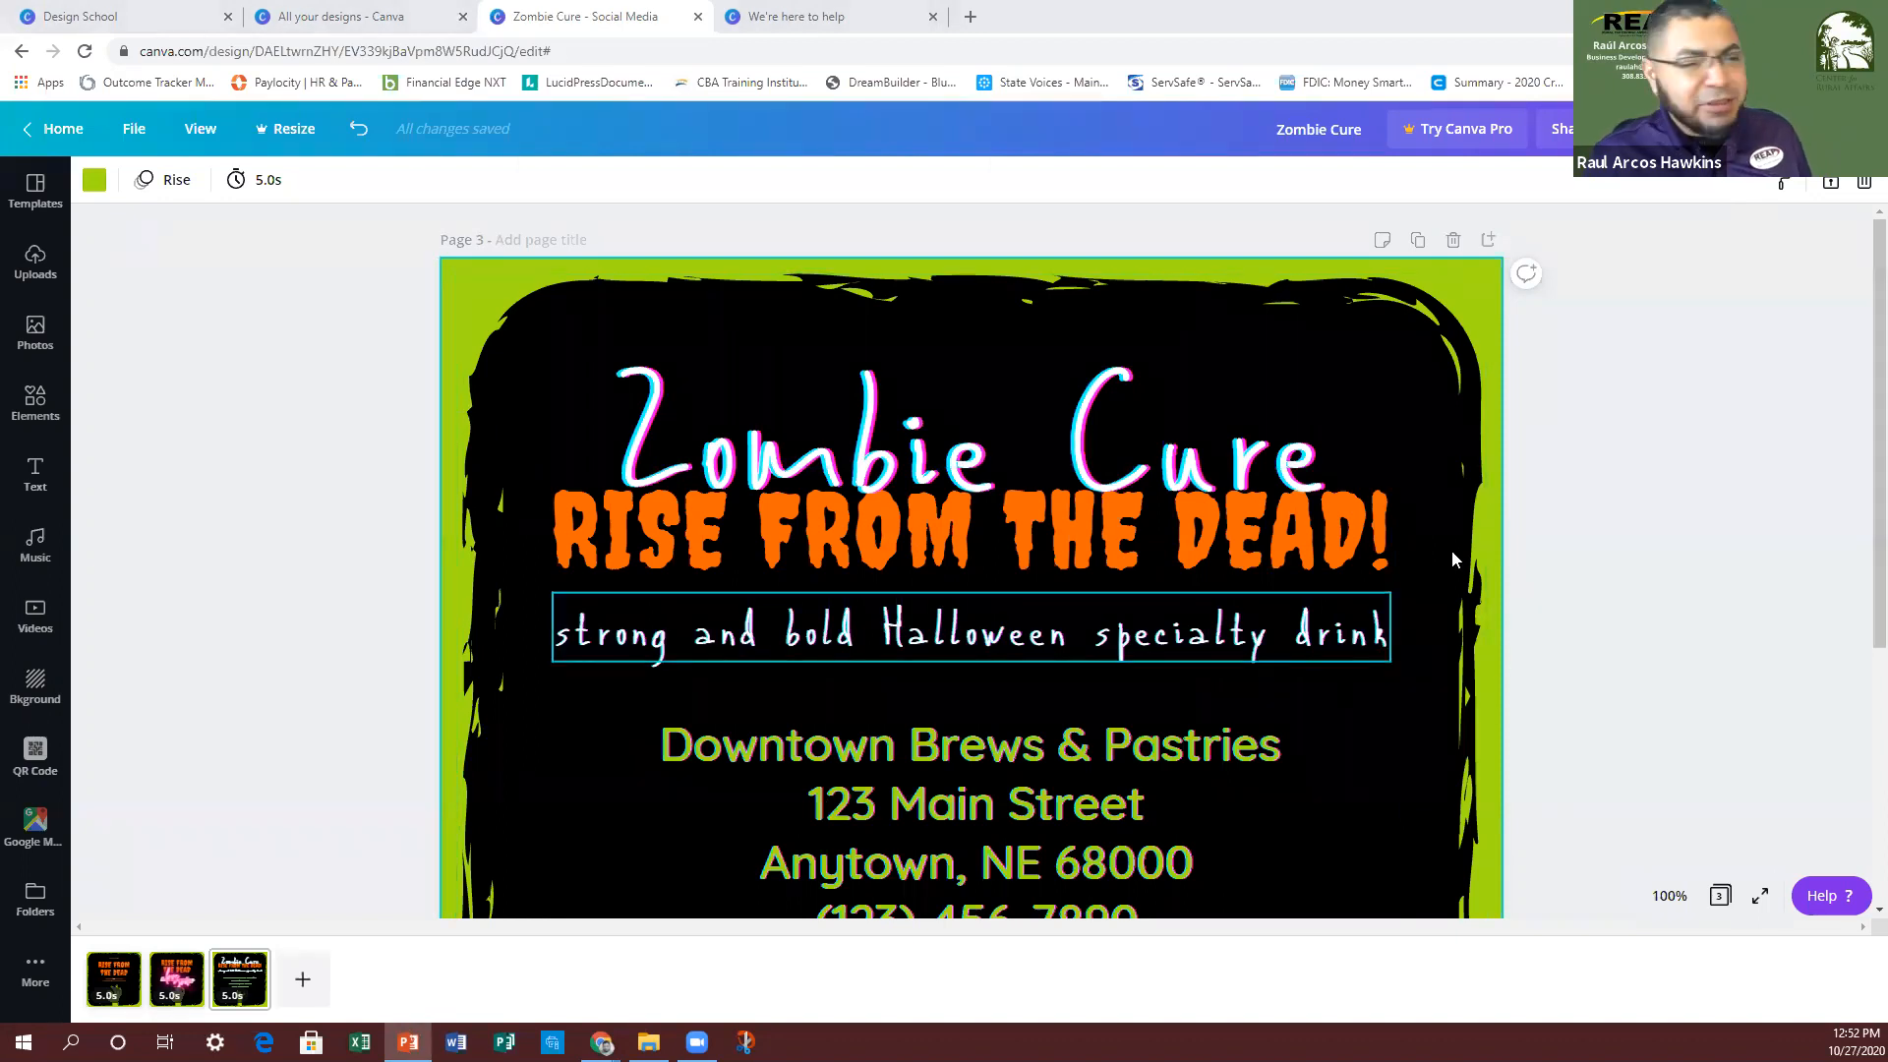
{"action": "scroll", "coordinate": [1626, 578], "scroll_direction": "down", "scroll_amount": 2}
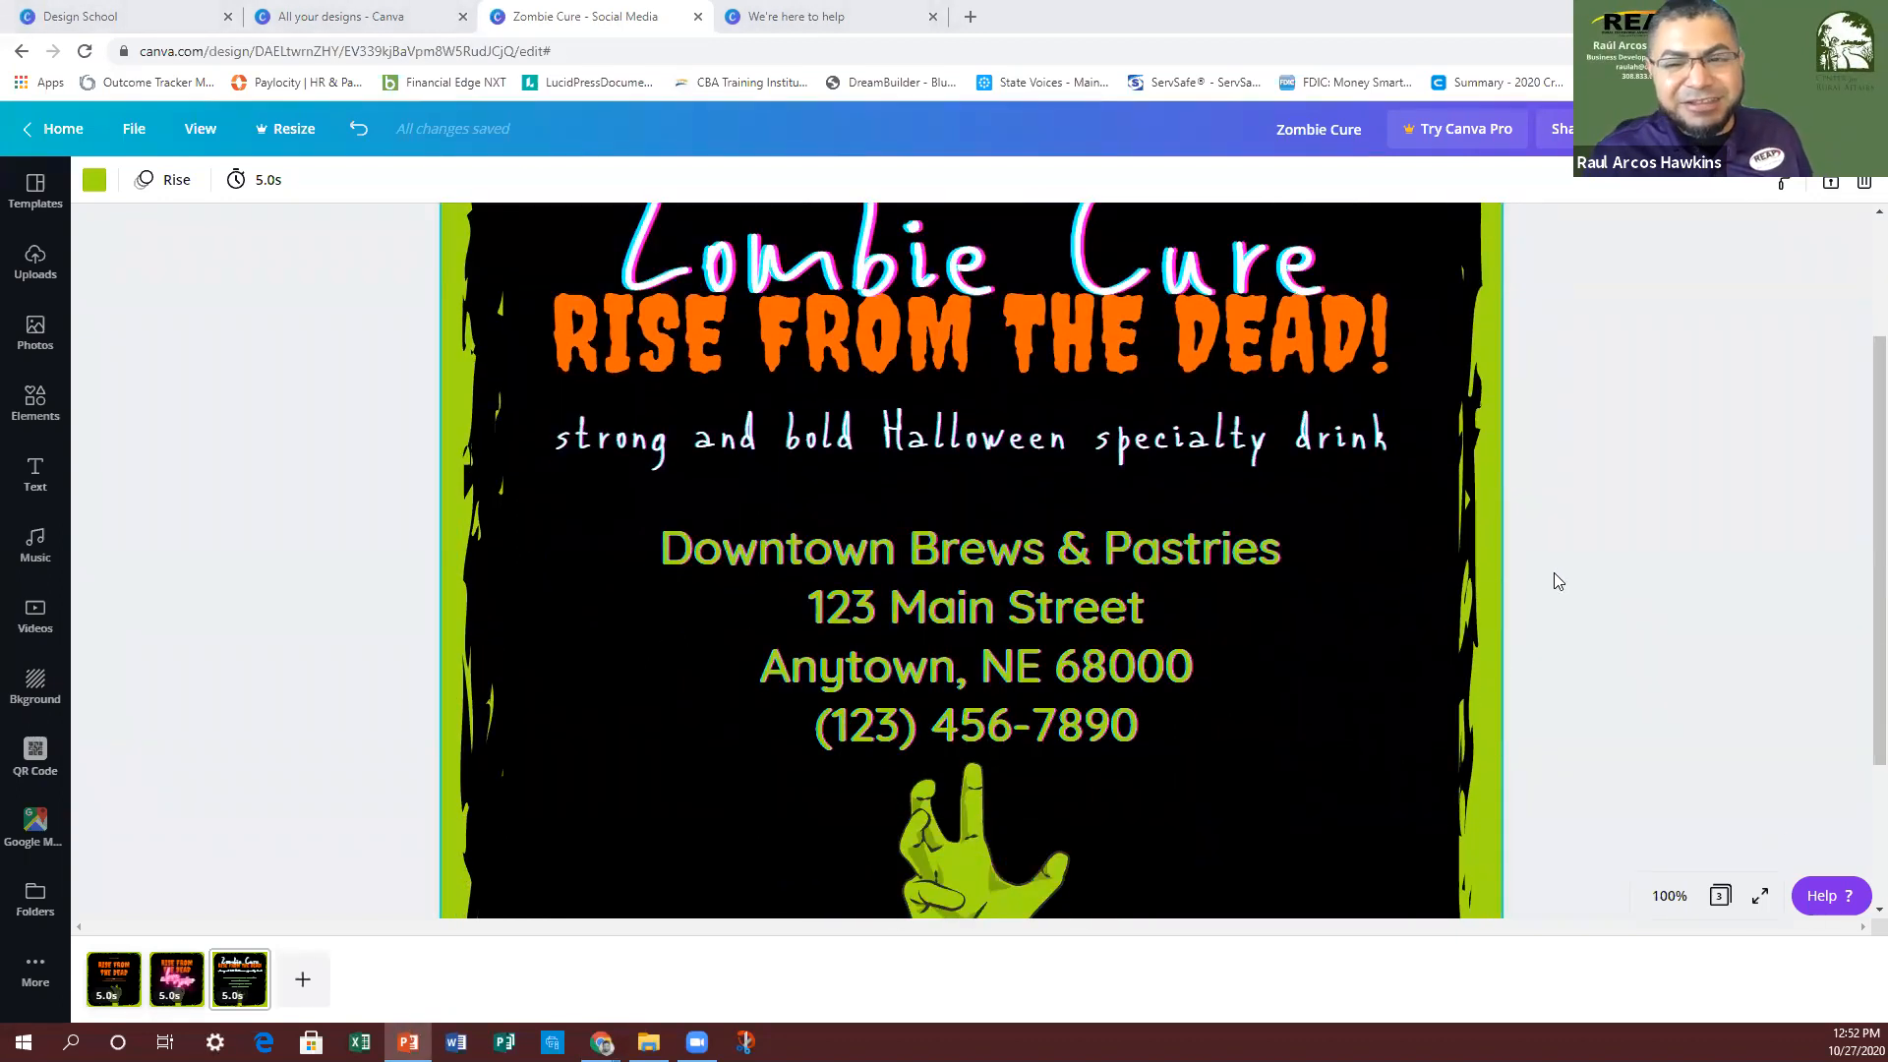
{"action": "scroll", "coordinate": [1554, 578], "scroll_direction": "up", "scroll_amount": 2}
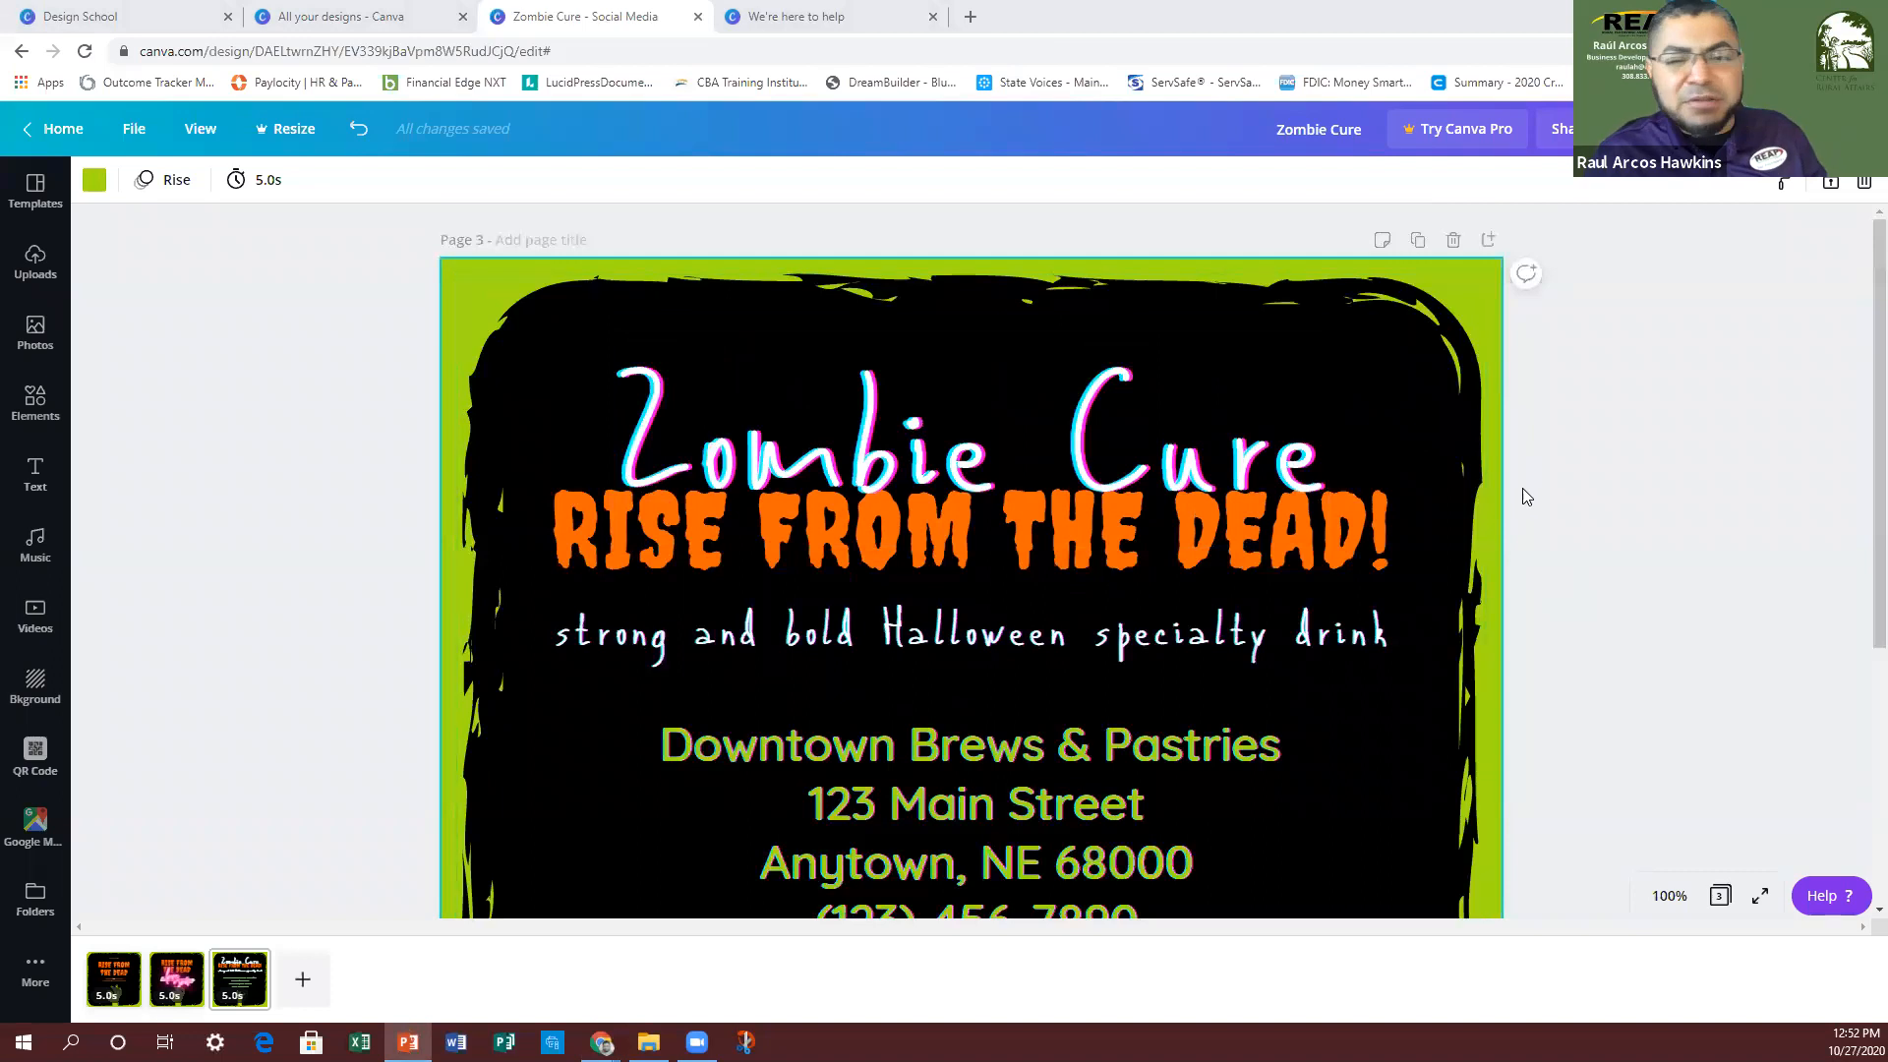
{"action": "scroll", "coordinate": [1329, 489], "scroll_direction": "down", "scroll_amount": 4}
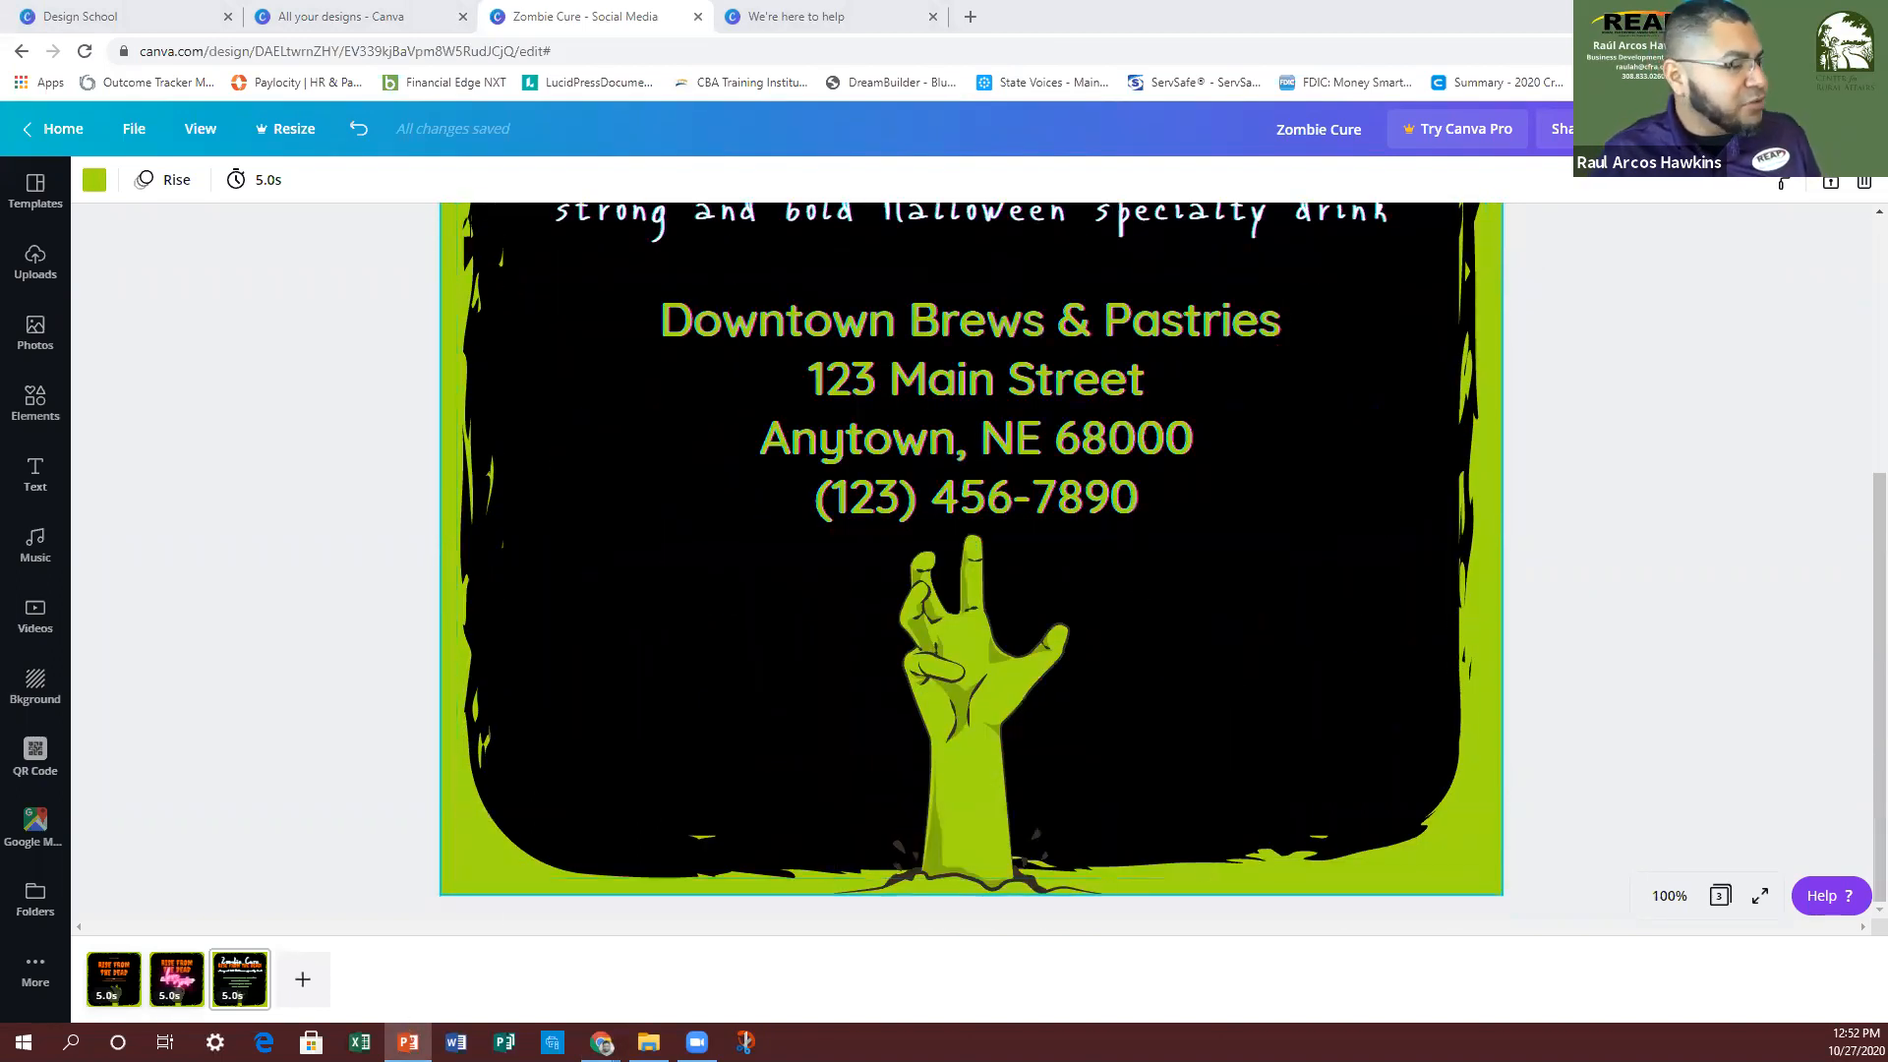
Step: Select page 3 and reduce the canvas zoom through 75% to 50% so the whole page fits
{"action": "left_click", "coordinate": [244, 987]}
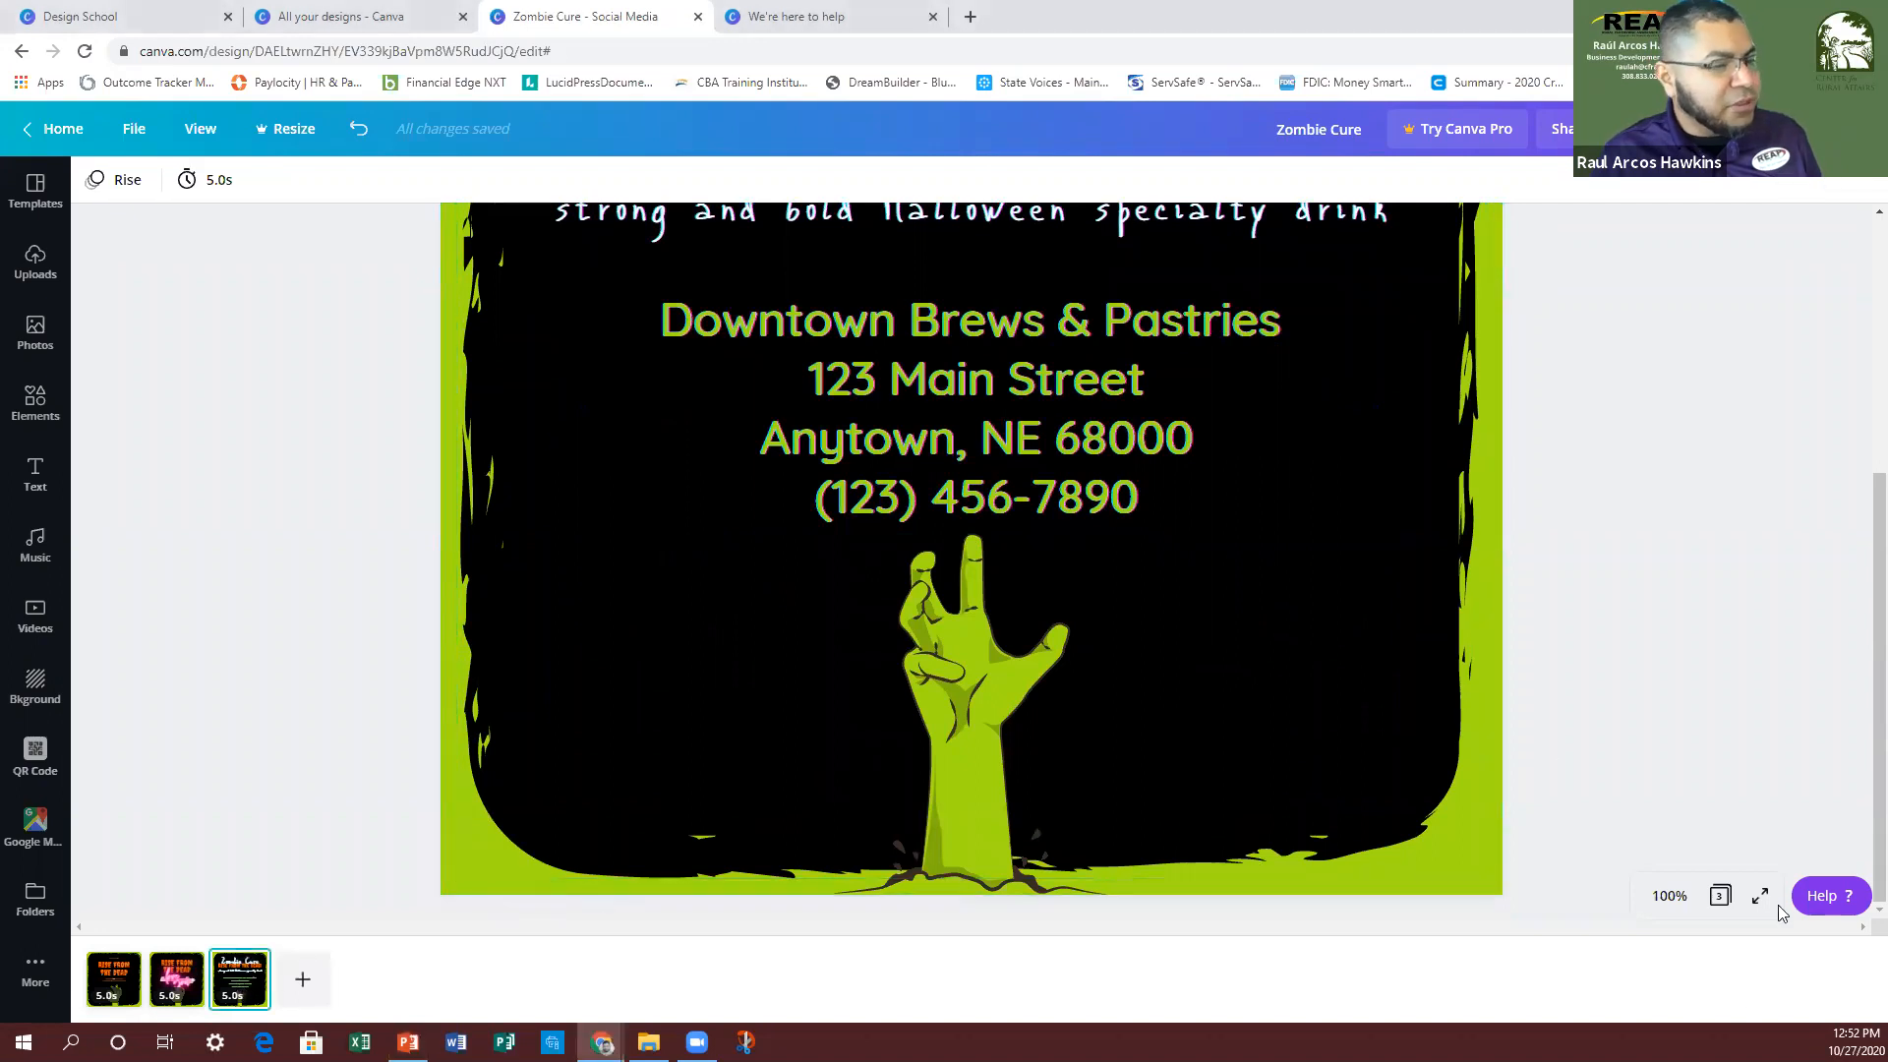
{"action": "left_click", "coordinate": [1665, 897]}
{"action": "left_click", "coordinate": [1669, 625]}
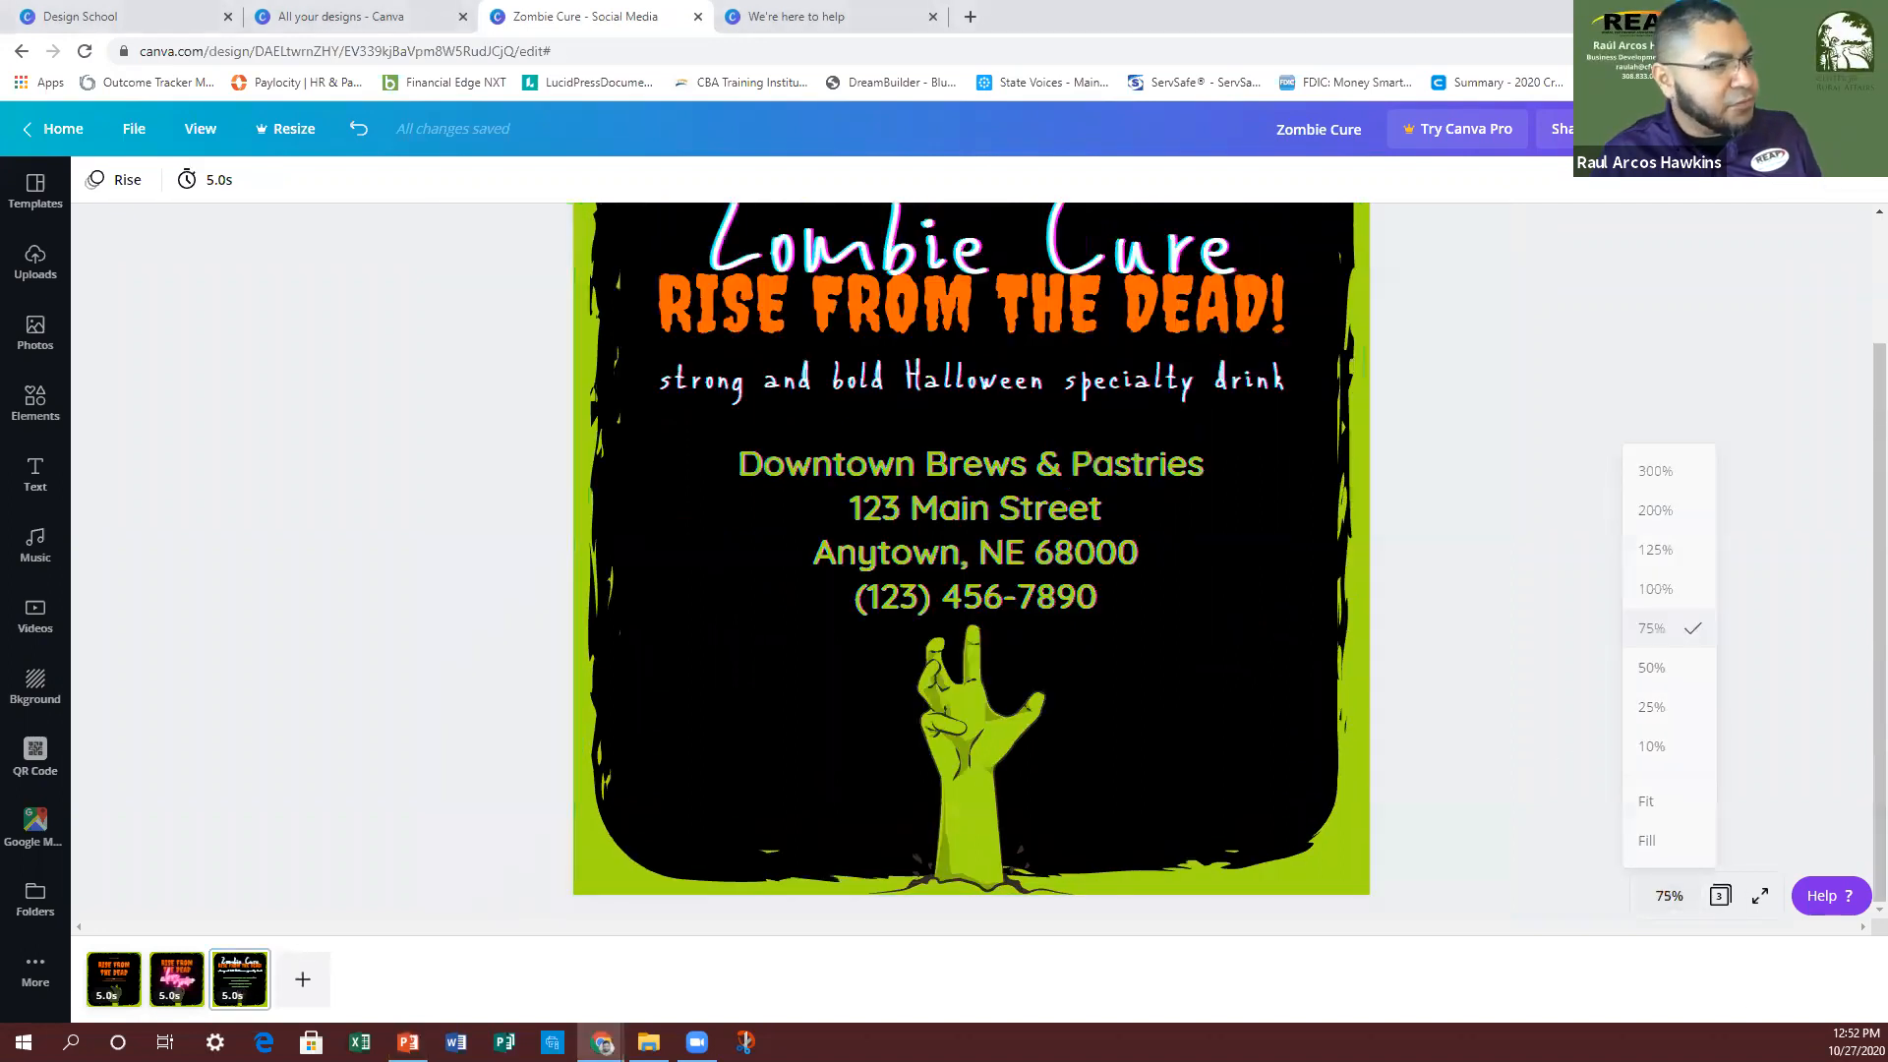
{"action": "left_click", "coordinate": [1668, 895]}
{"action": "left_click", "coordinate": [1665, 669]}
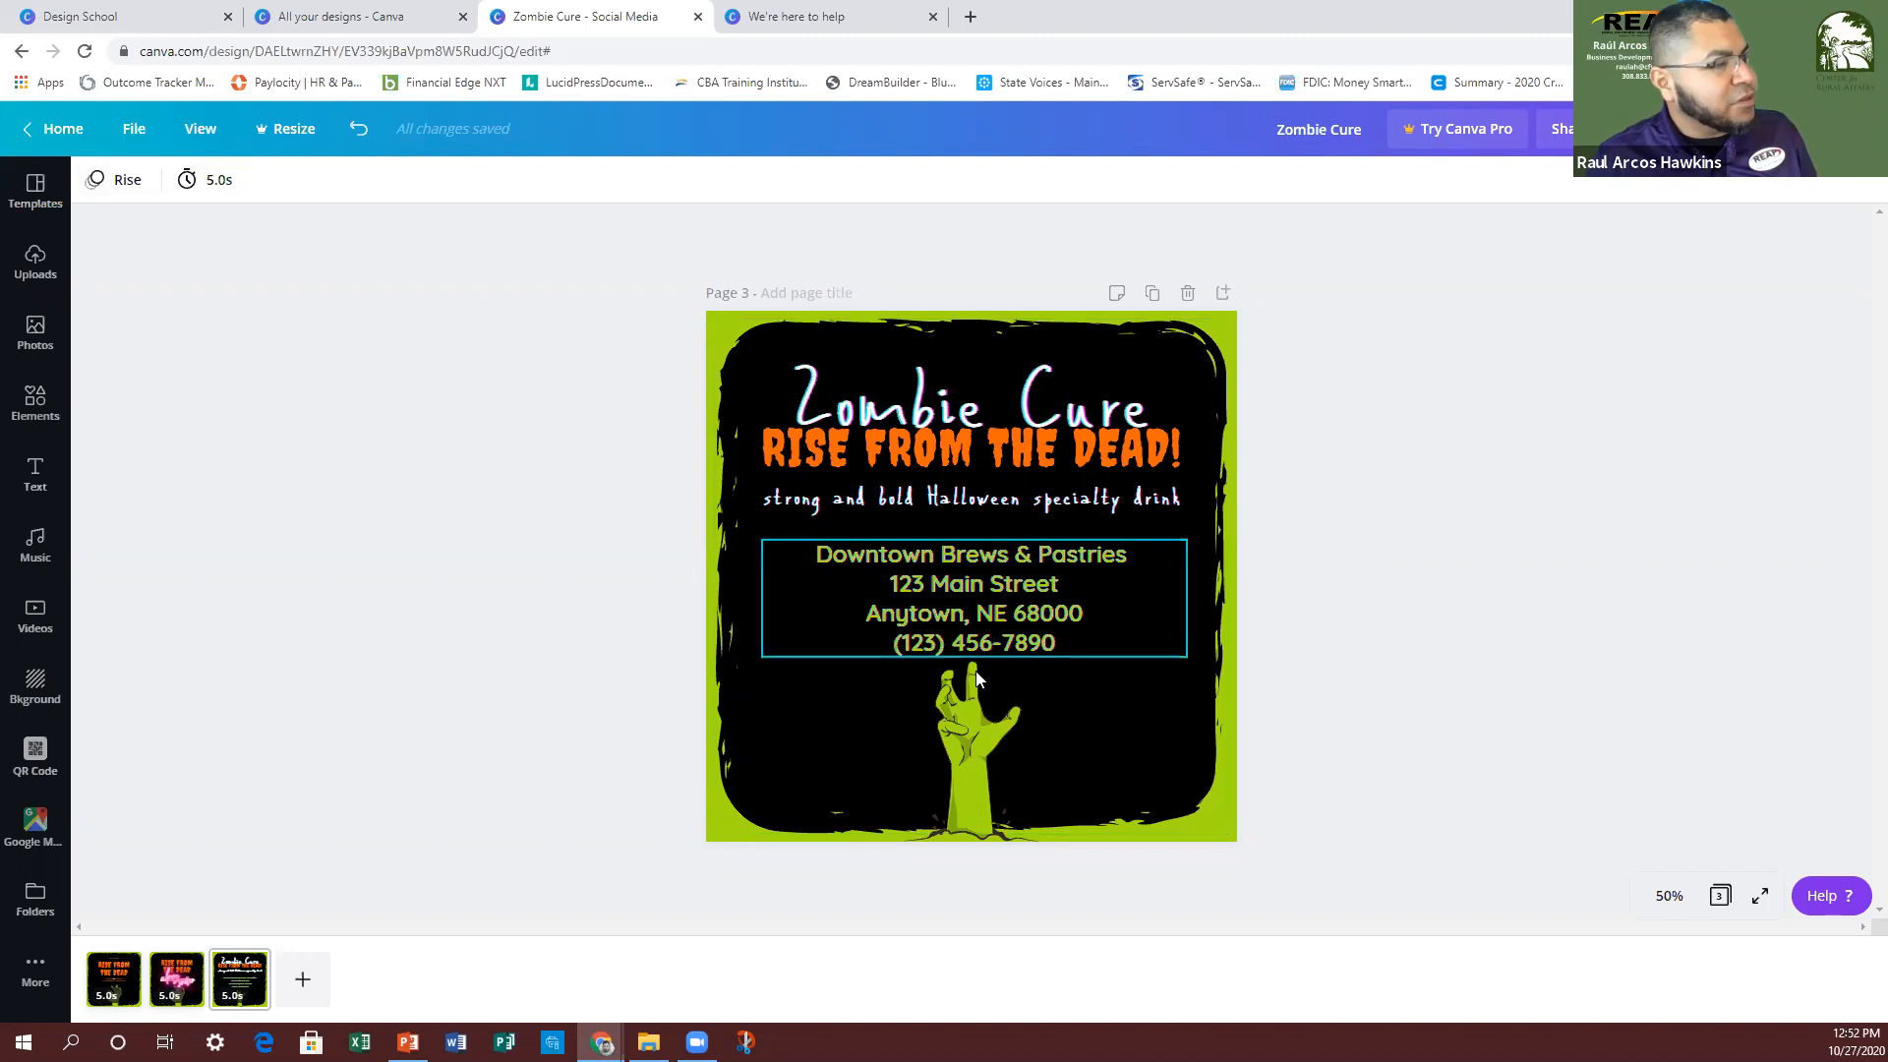
{"action": "left_click", "coordinate": [976, 700]}
{"action": "left_click", "coordinate": [763, 566]}
{"action": "left_click", "coordinate": [718, 342]}
{"action": "left_click", "coordinate": [138, 431]}
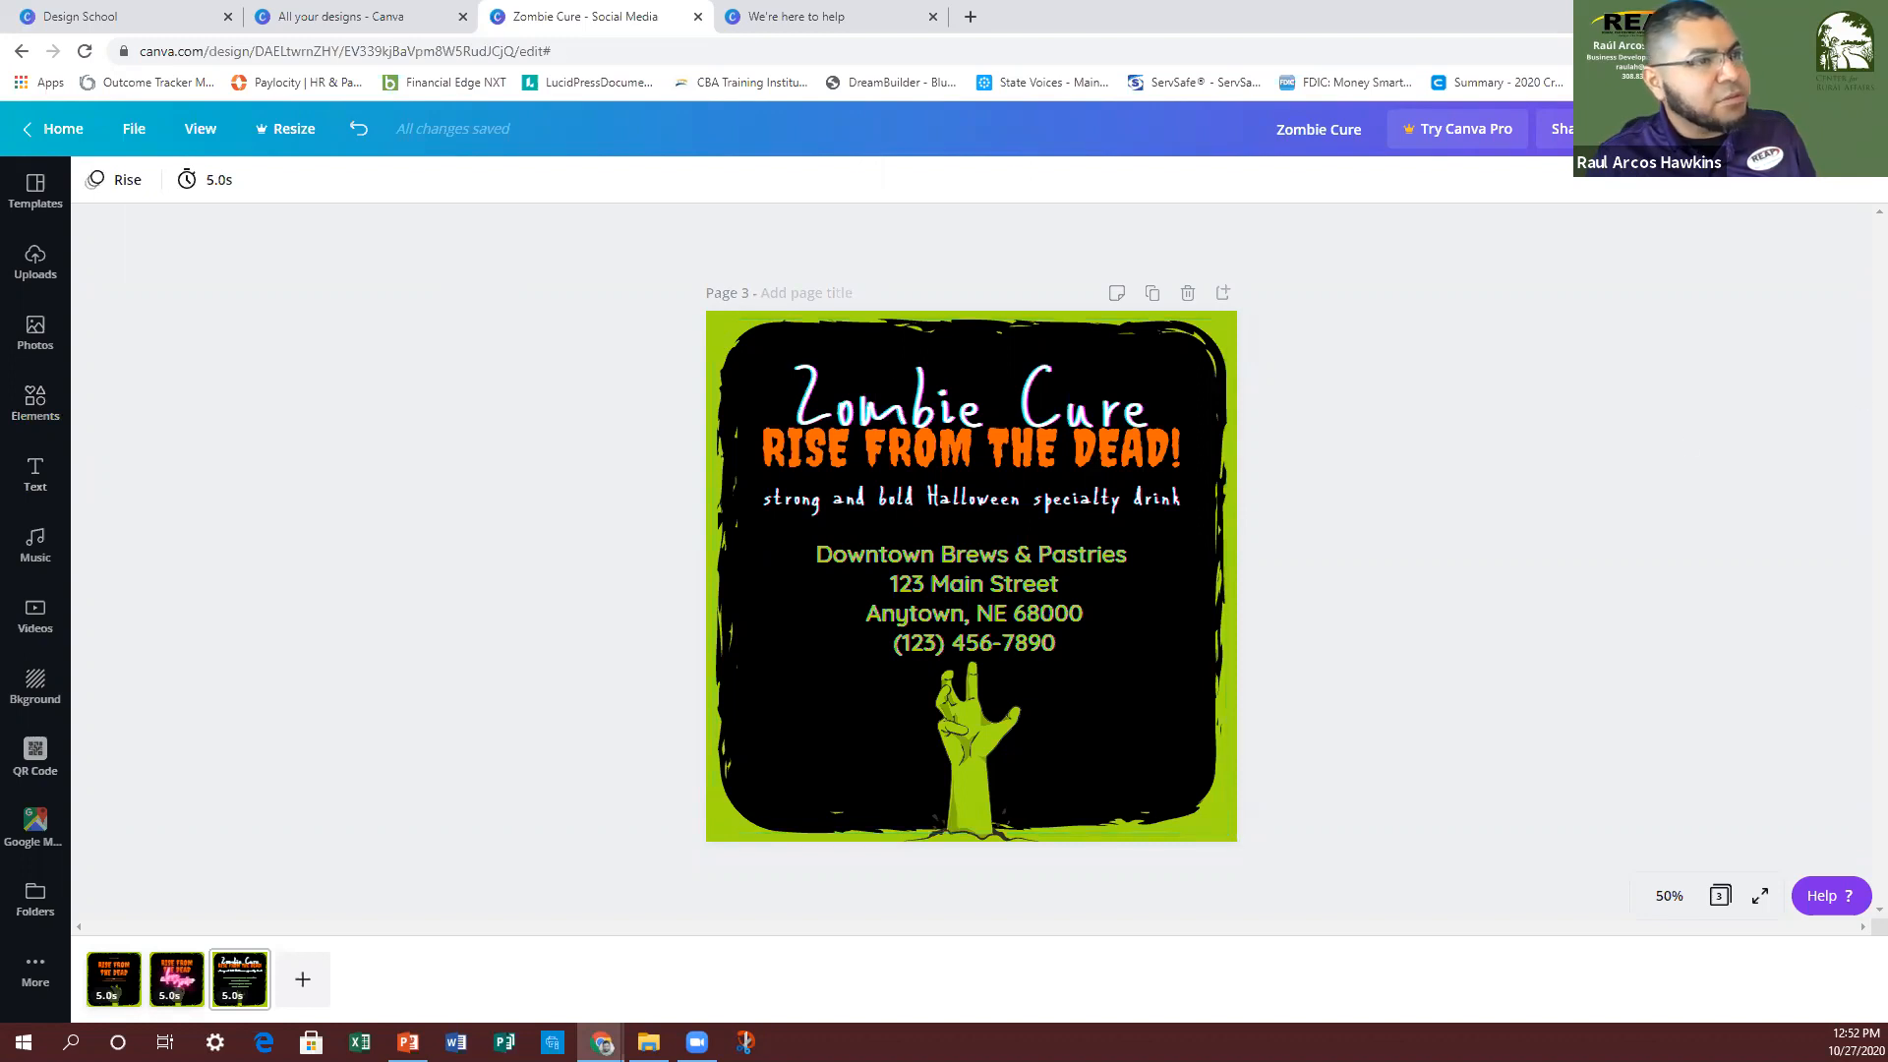
Step: Open the animation options for page 3, keep the canvas zoom at 50%, and preview the Rise animation
{"action": "left_click", "coordinate": [1669, 895]}
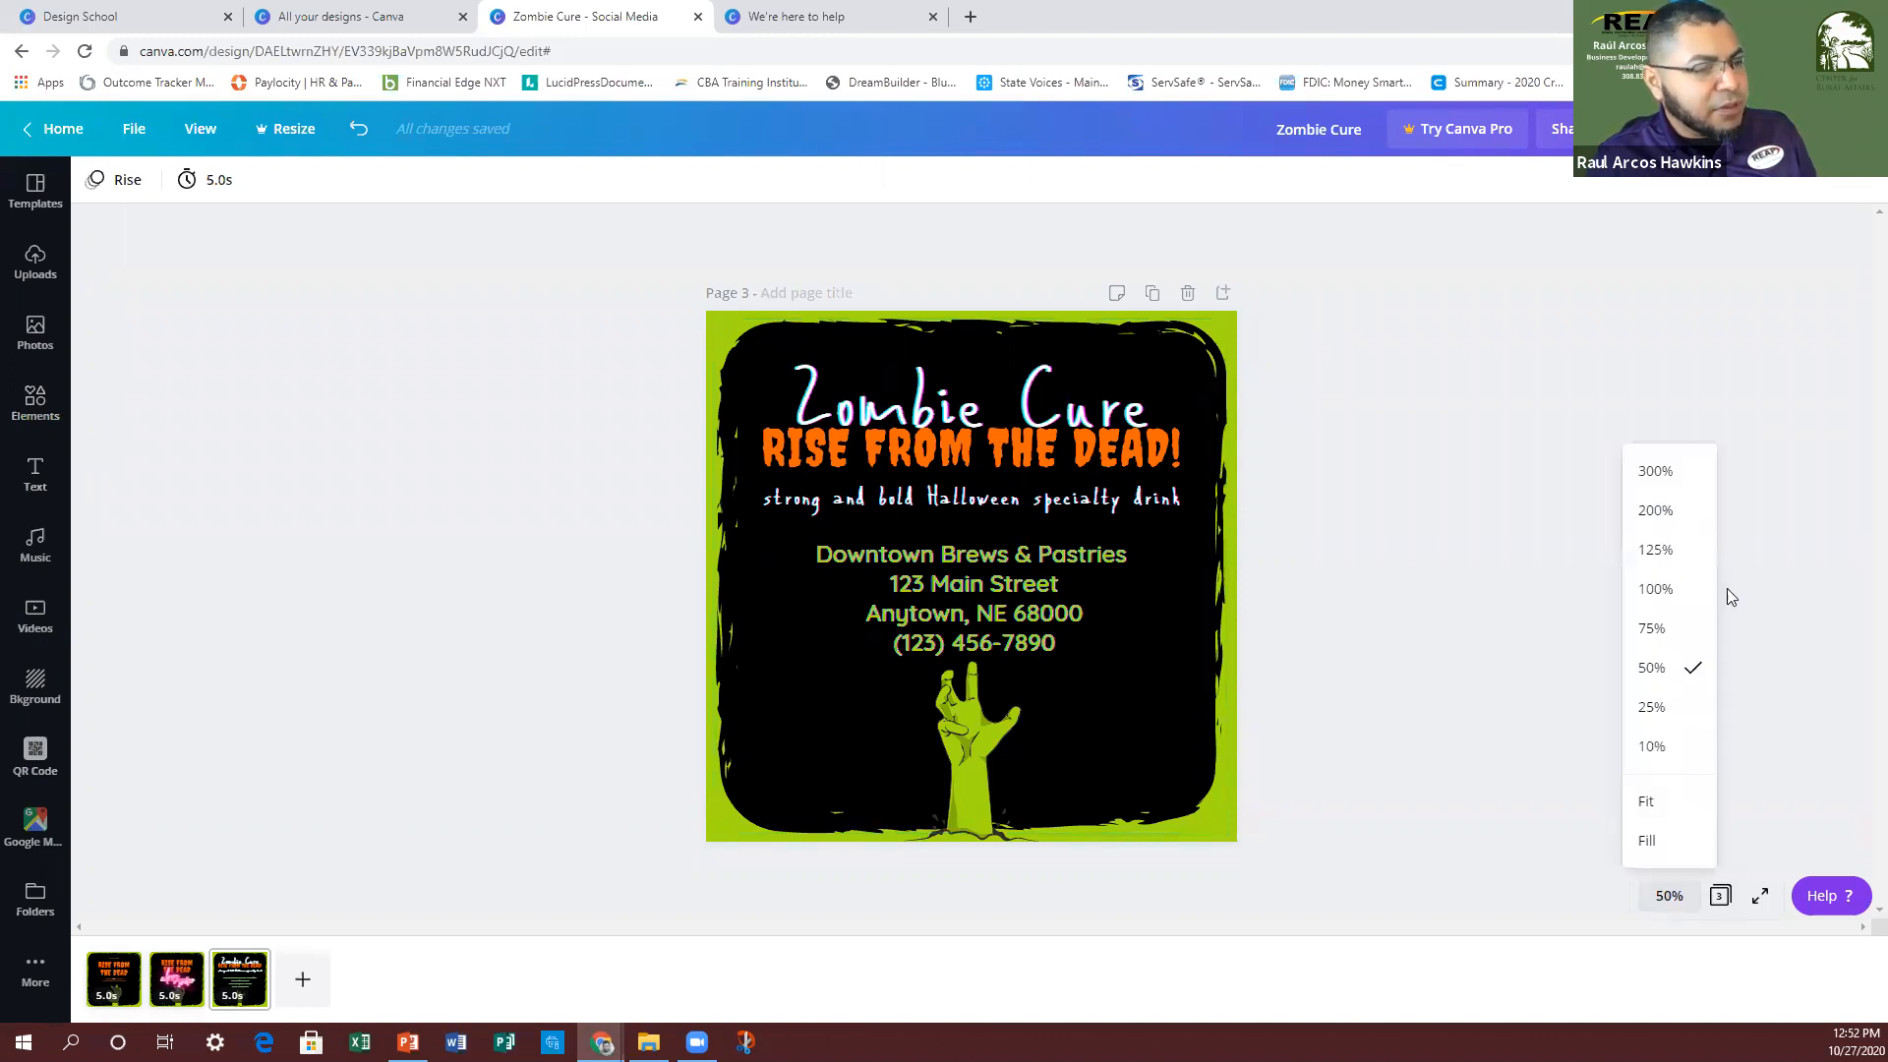
{"action": "left_click", "coordinate": [1662, 629]}
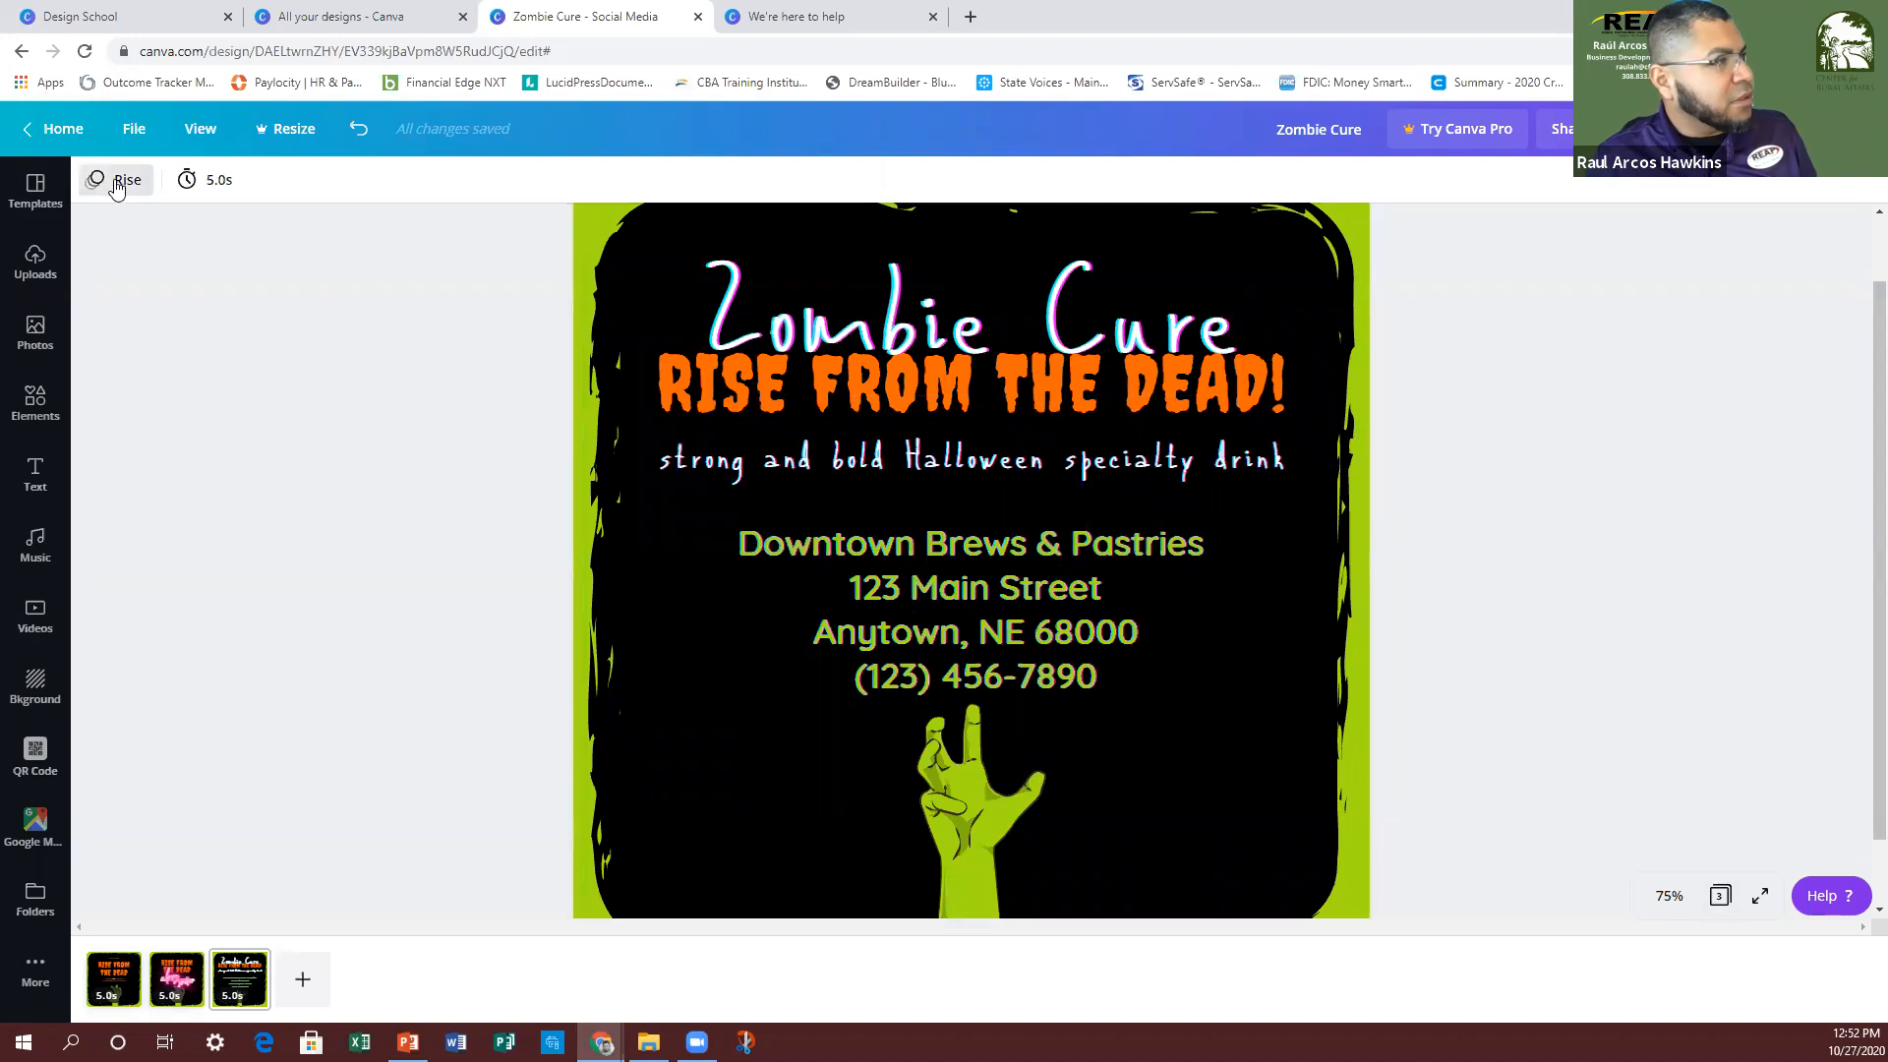
{"action": "left_click", "coordinate": [113, 188]}
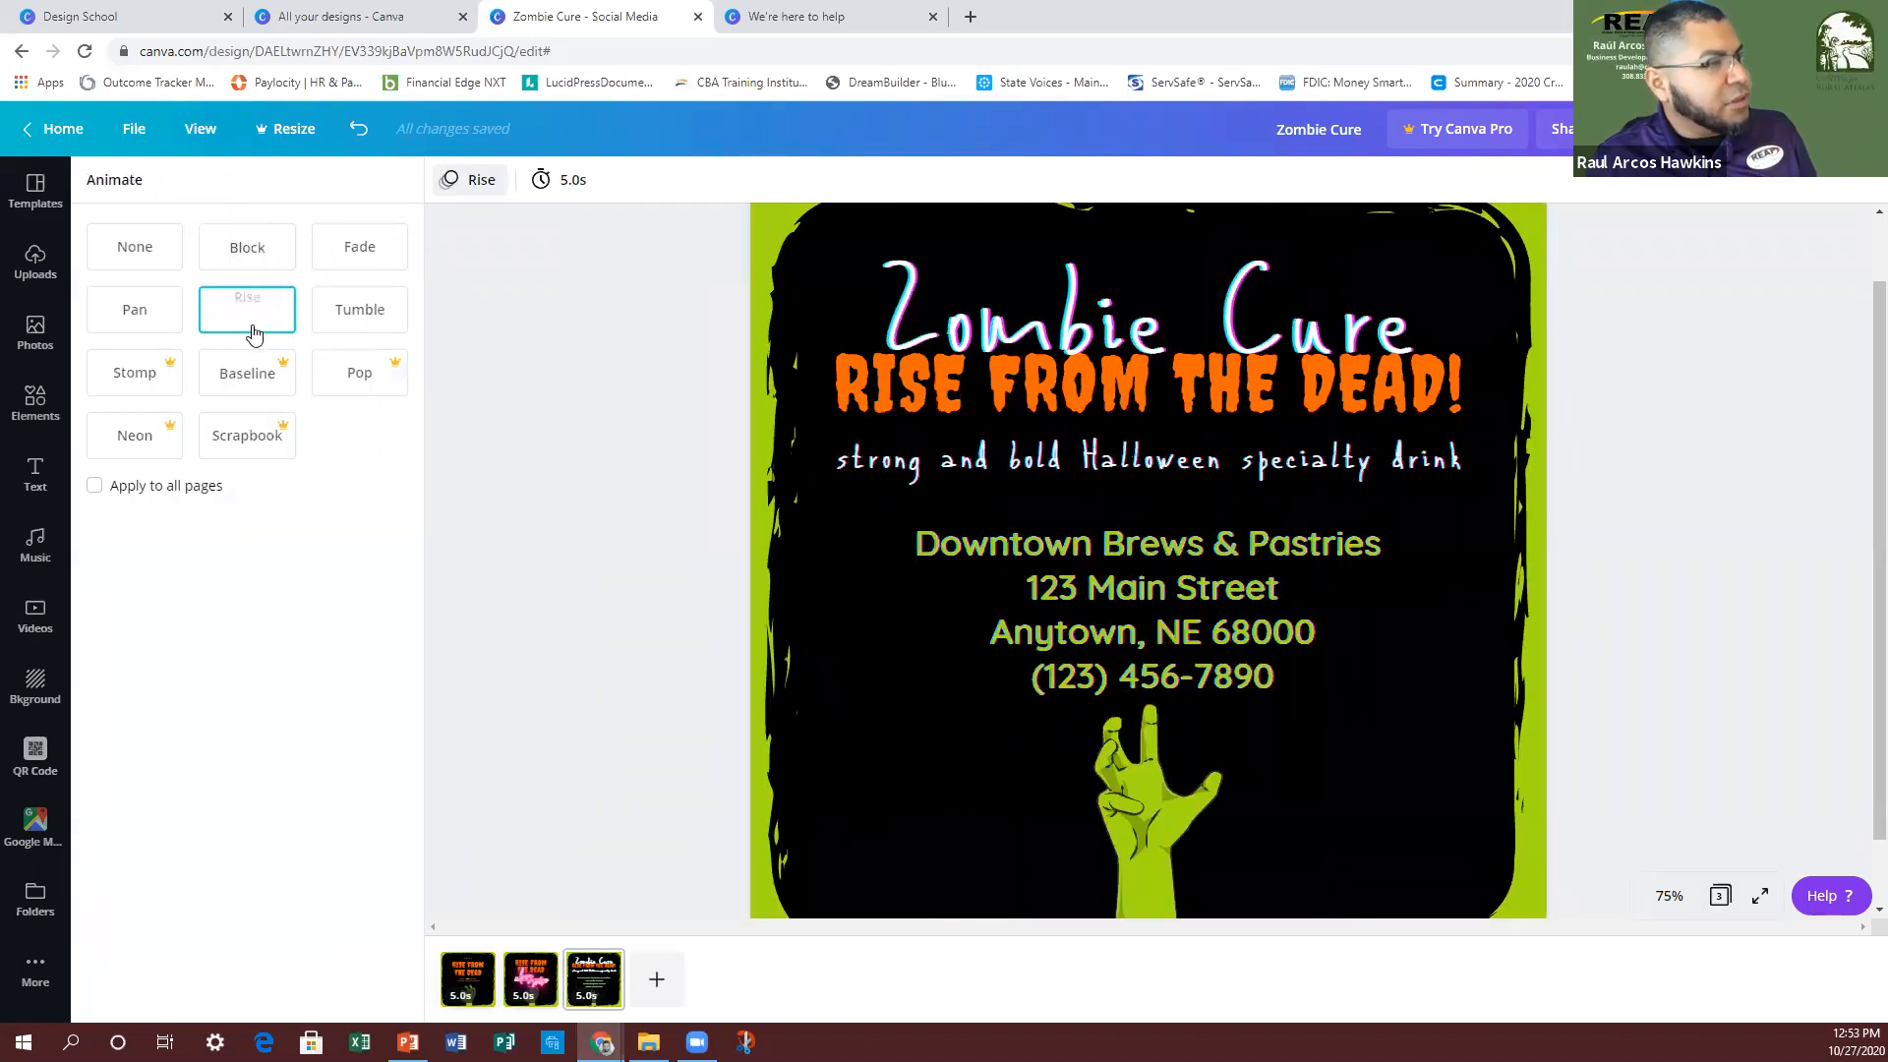
{"action": "left_click", "coordinate": [1669, 895]}
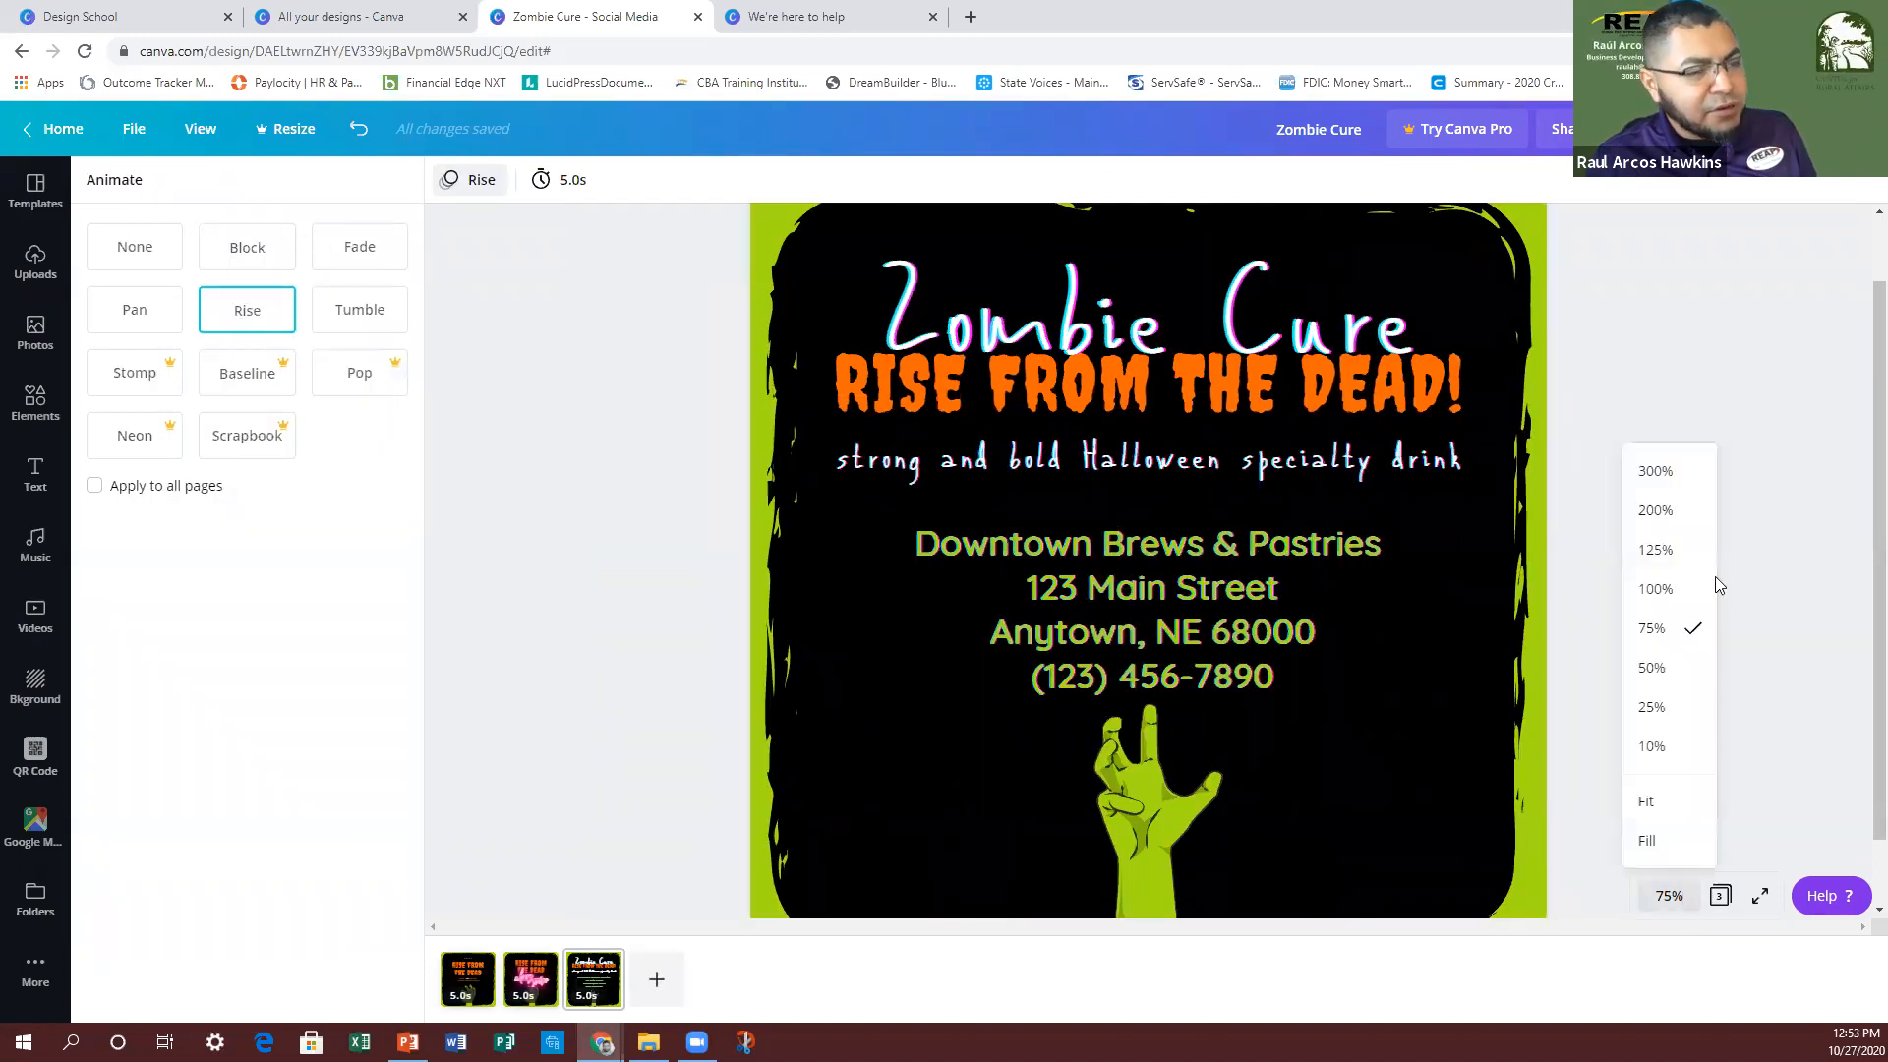
{"action": "left_click", "coordinate": [1696, 670]}
{"action": "left_click", "coordinate": [239, 330]}
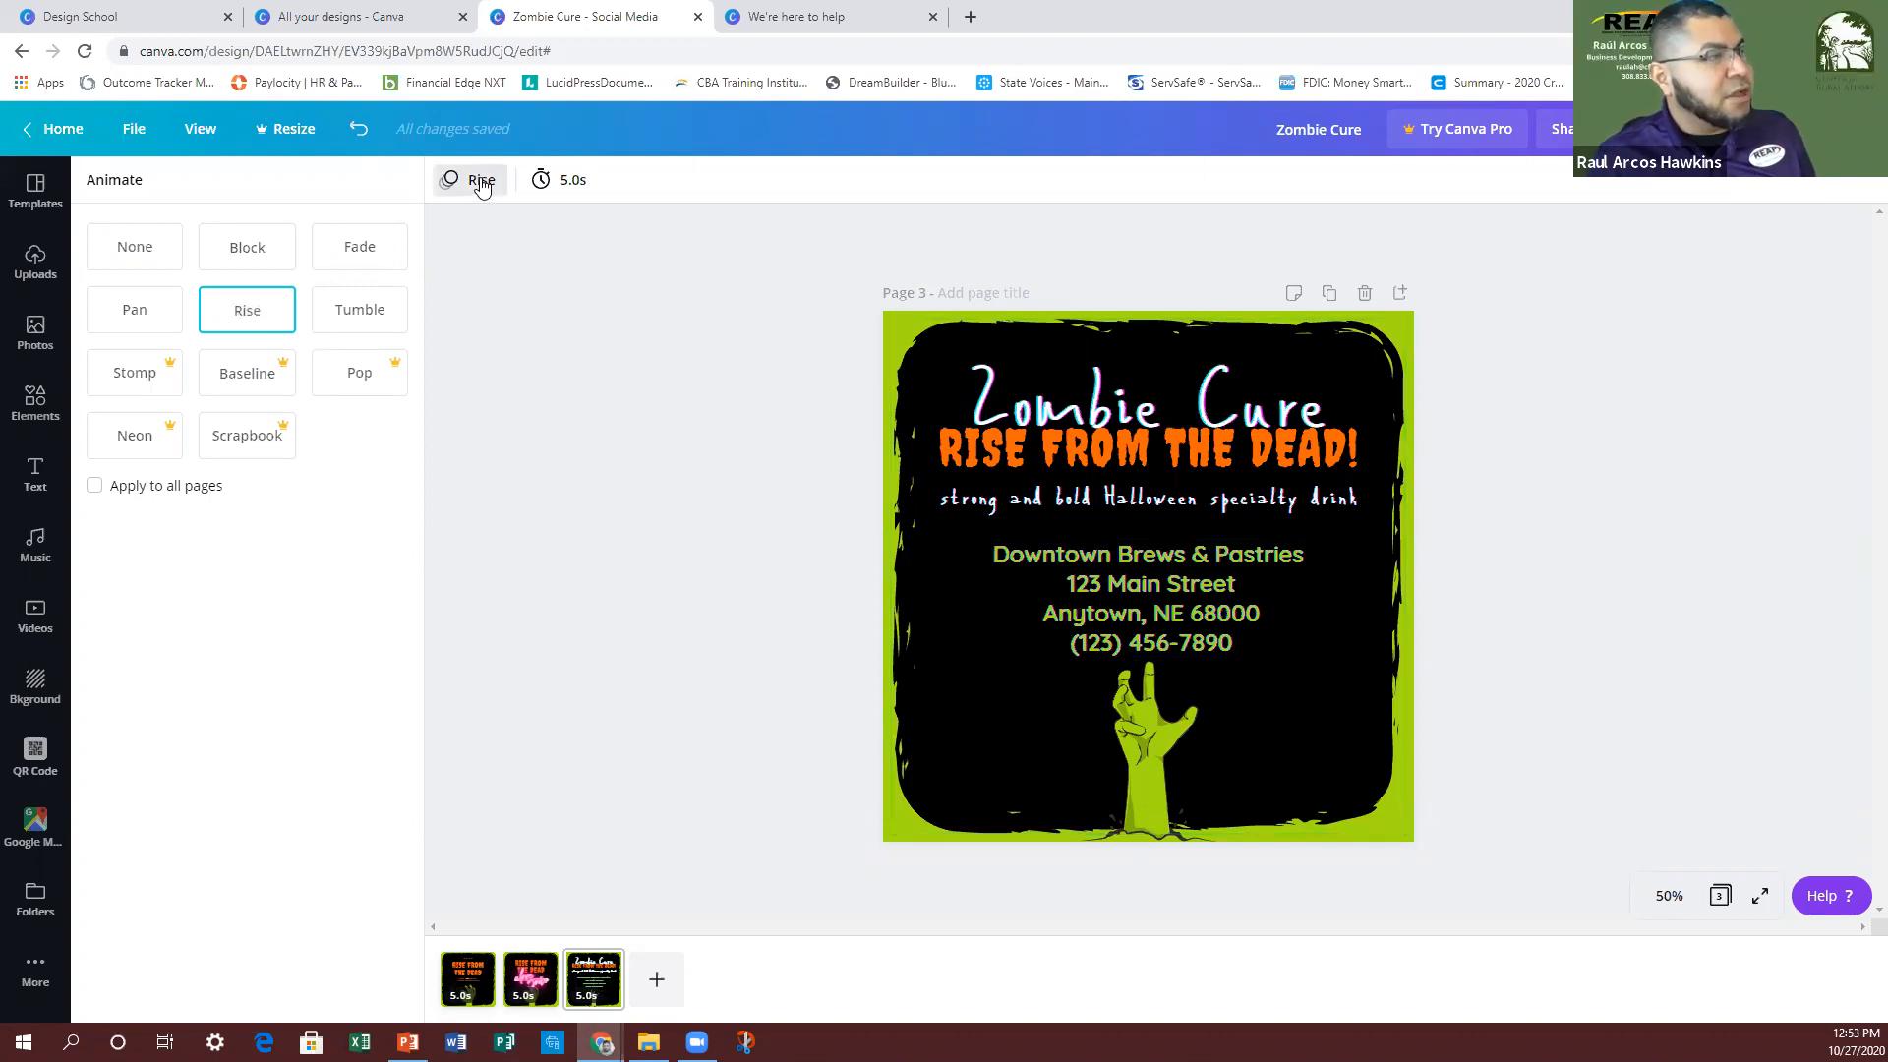
{"action": "left_click", "coordinate": [244, 323]}
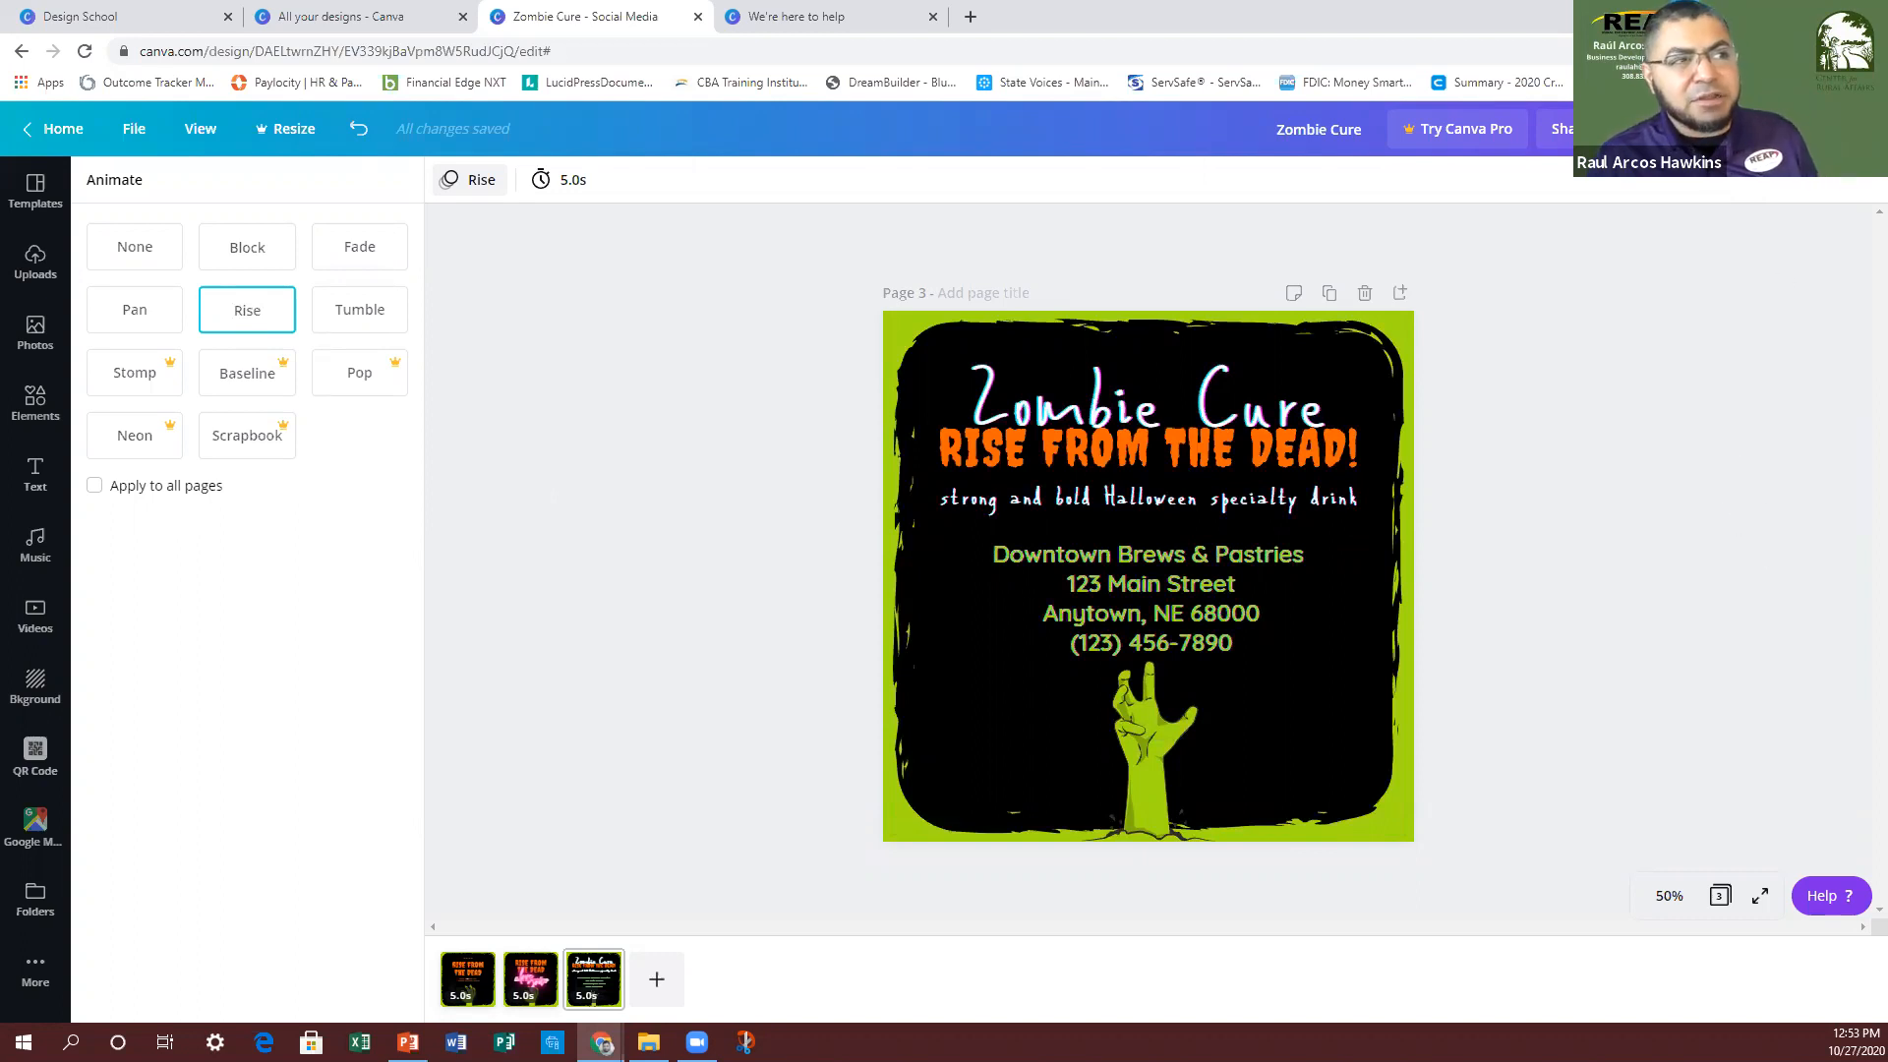
Step: Set page 3's timing to 10.0 seconds and leave the animation options
{"action": "left_click", "coordinate": [543, 180]}
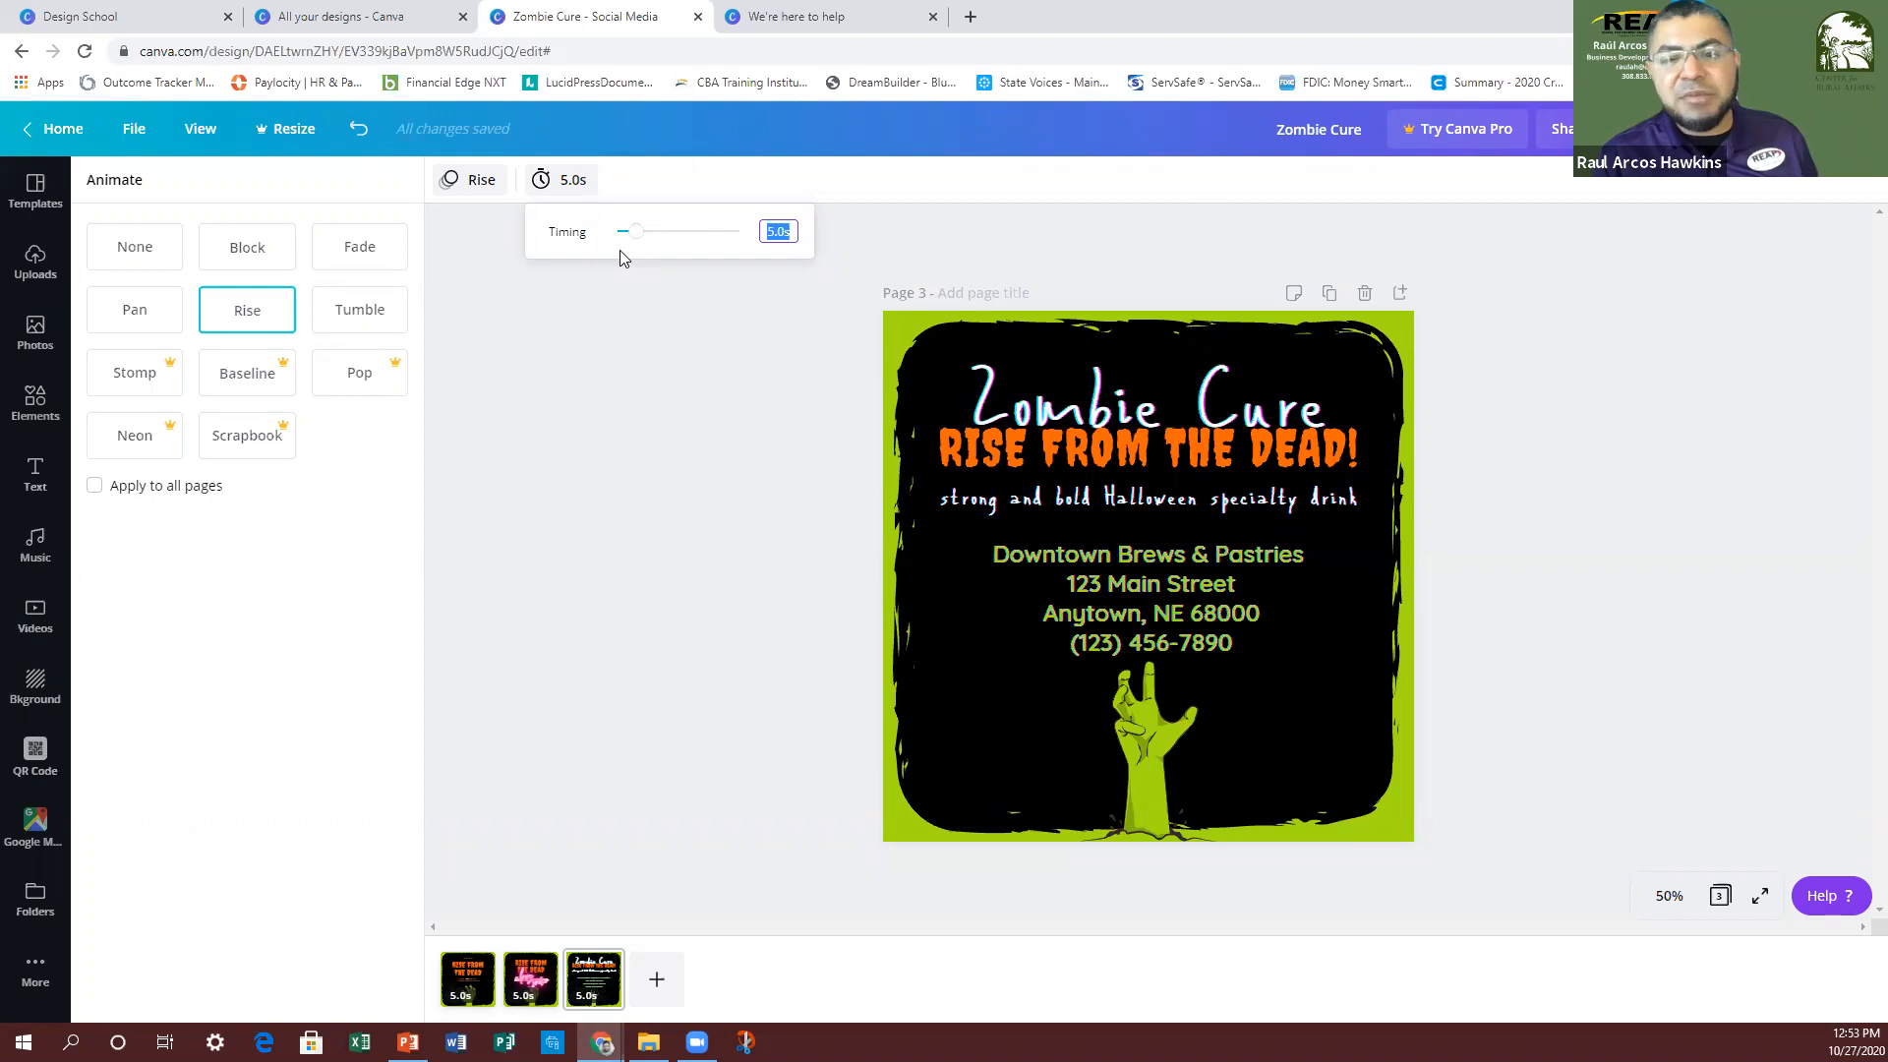
{"action": "left_click_drag", "start_coordinate": [635, 246], "coordinate": [657, 246]}
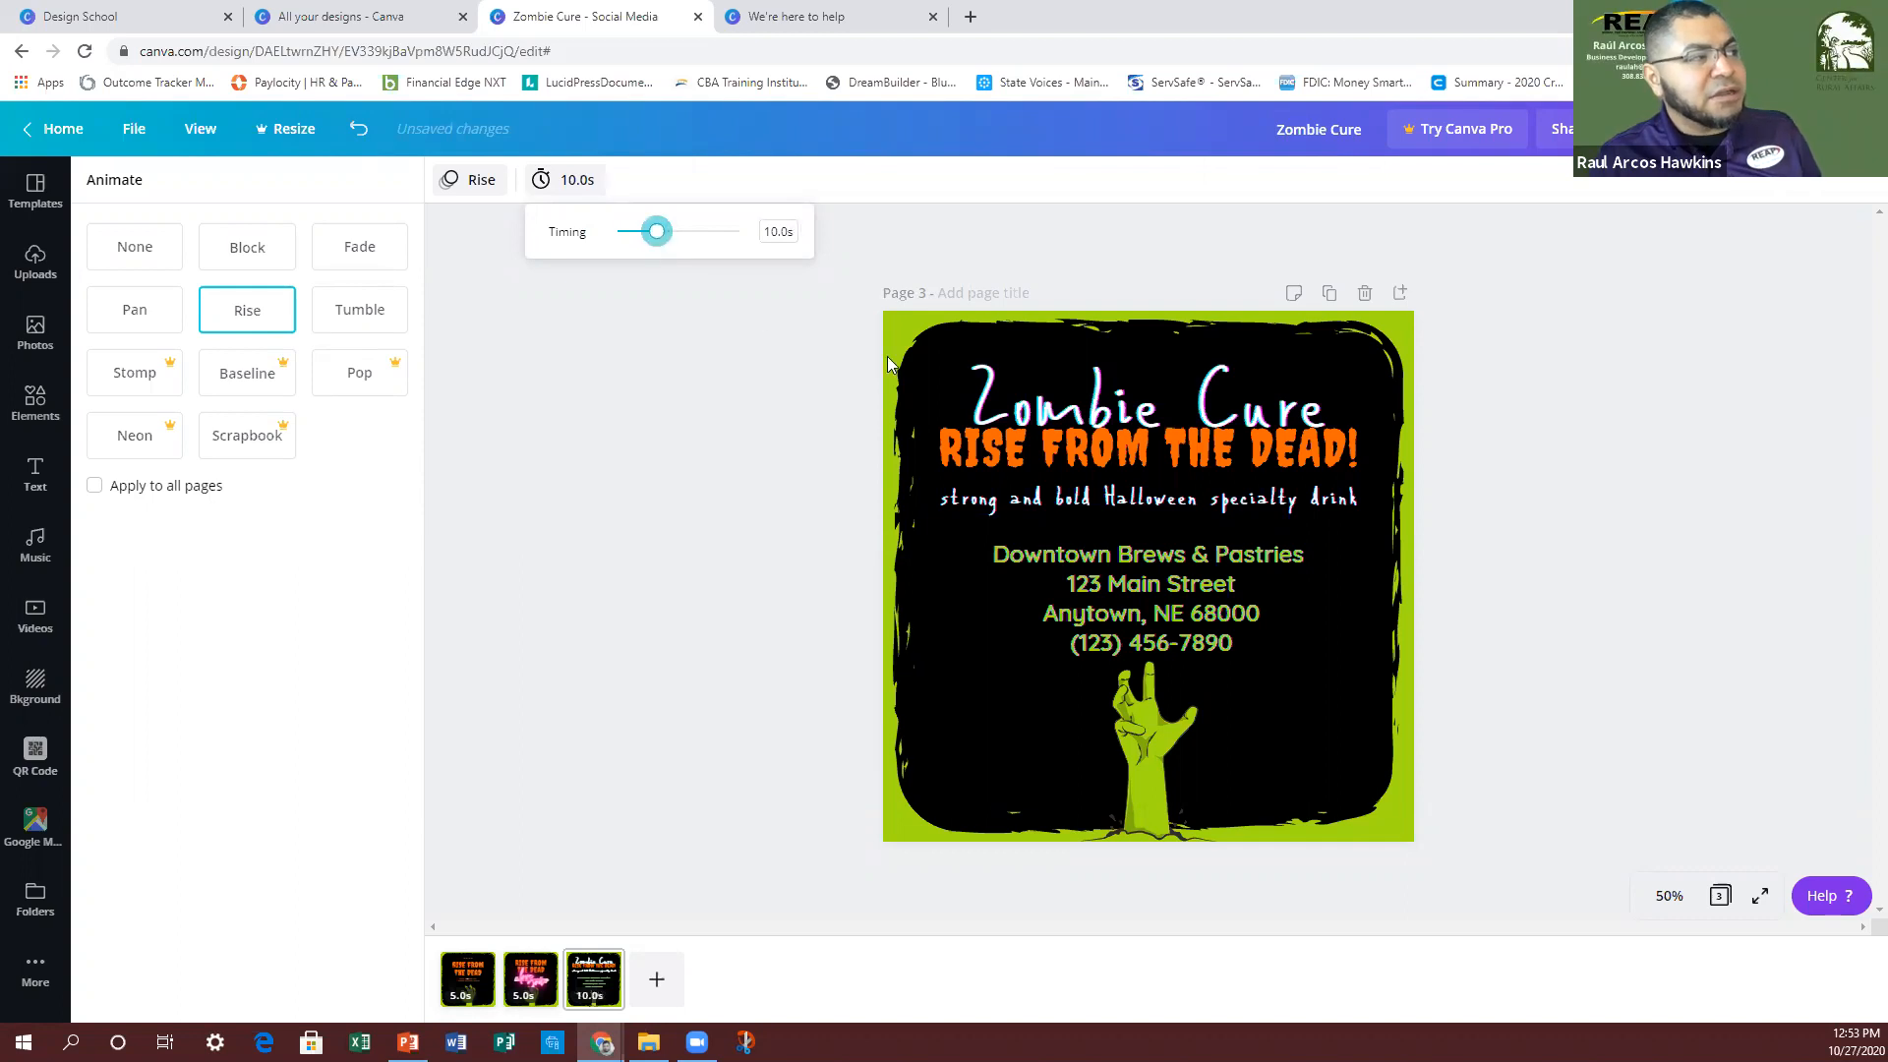
{"action": "left_click", "coordinate": [1740, 592]}
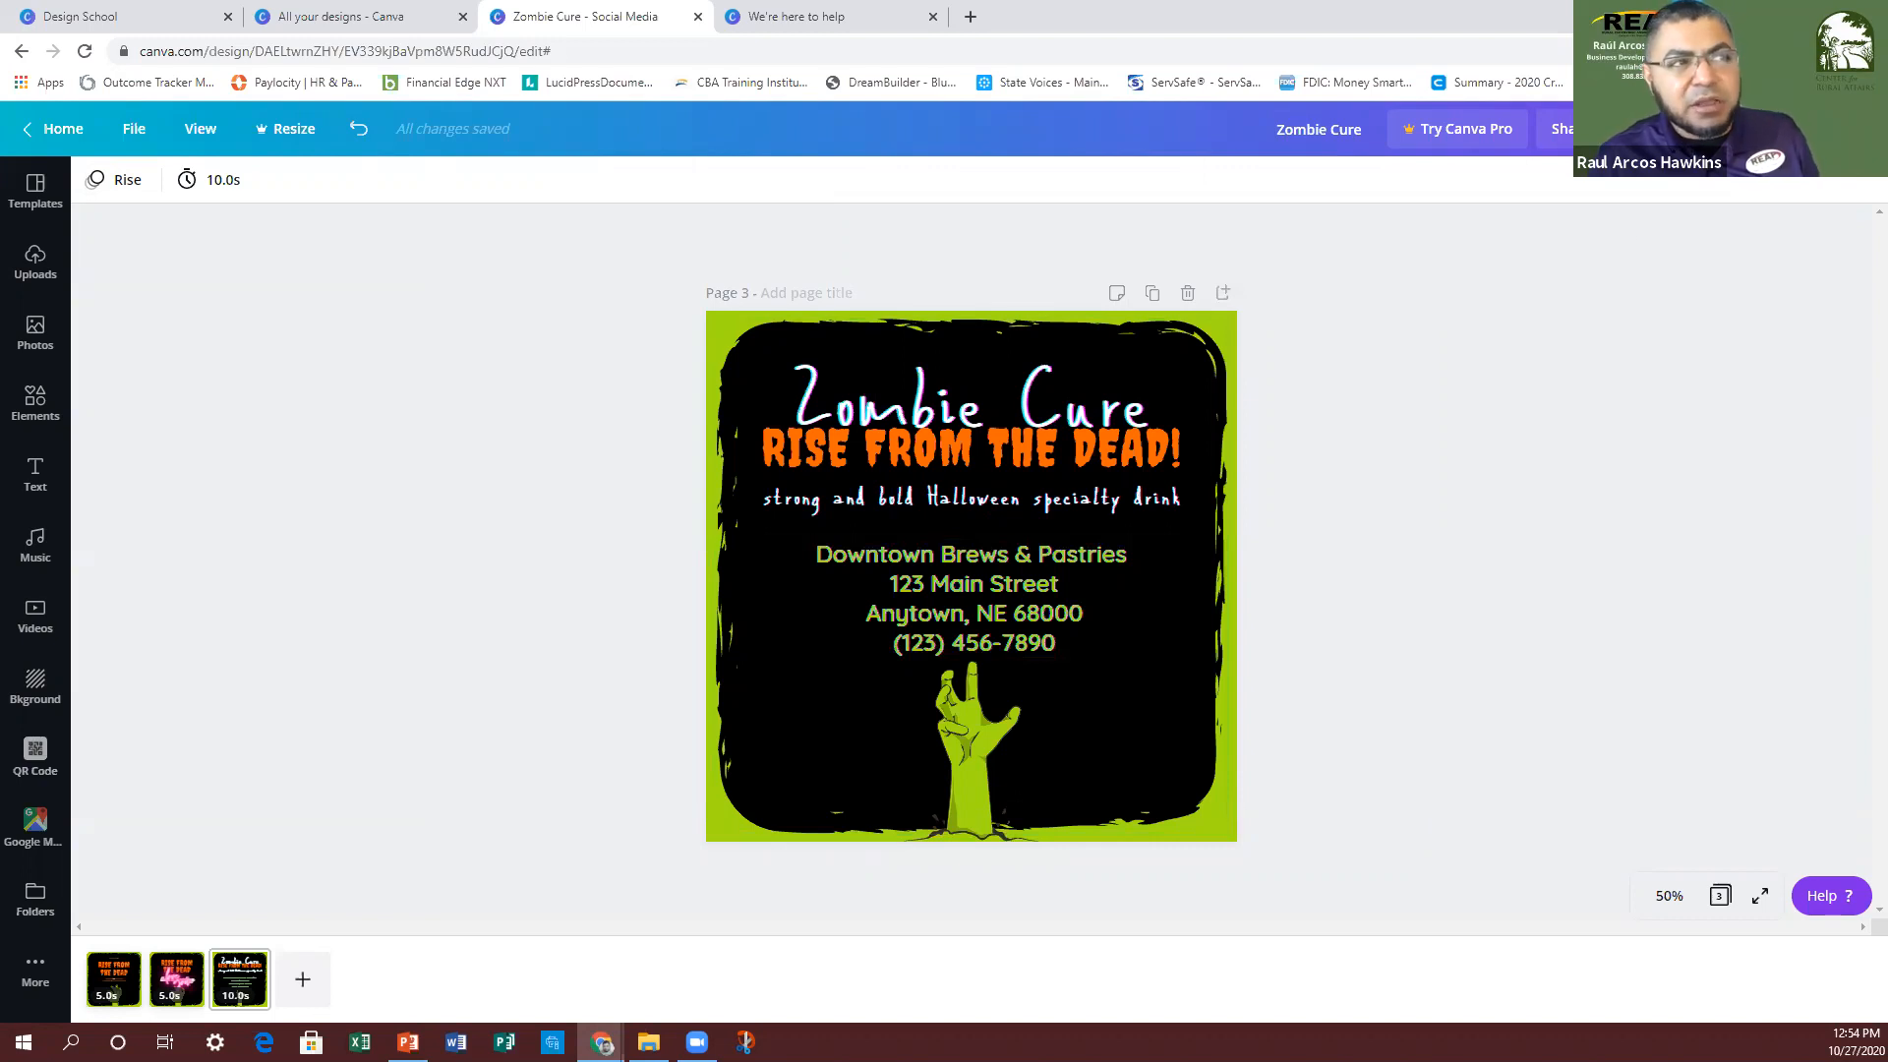
Step: Download only page 3 of the design as an MP4 video
{"action": "left_click", "coordinate": [1765, 129]}
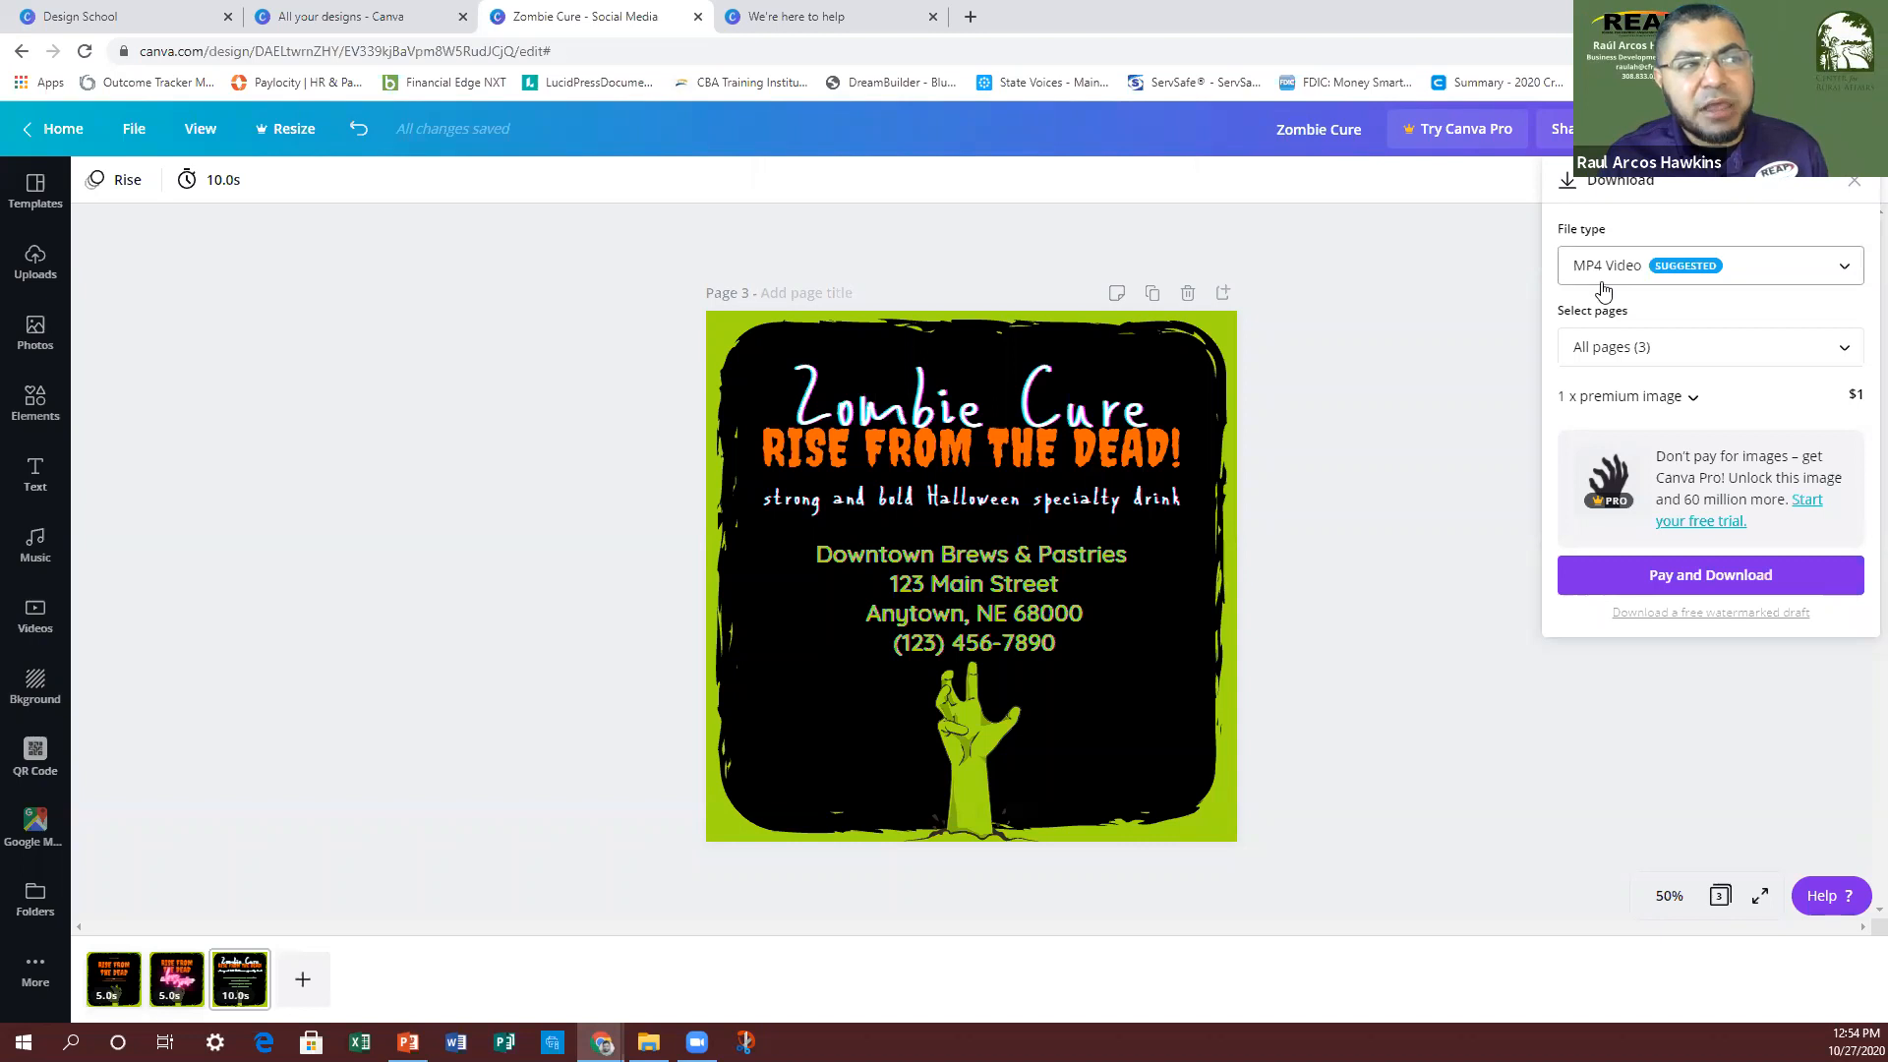
{"action": "left_click", "coordinate": [1690, 363]}
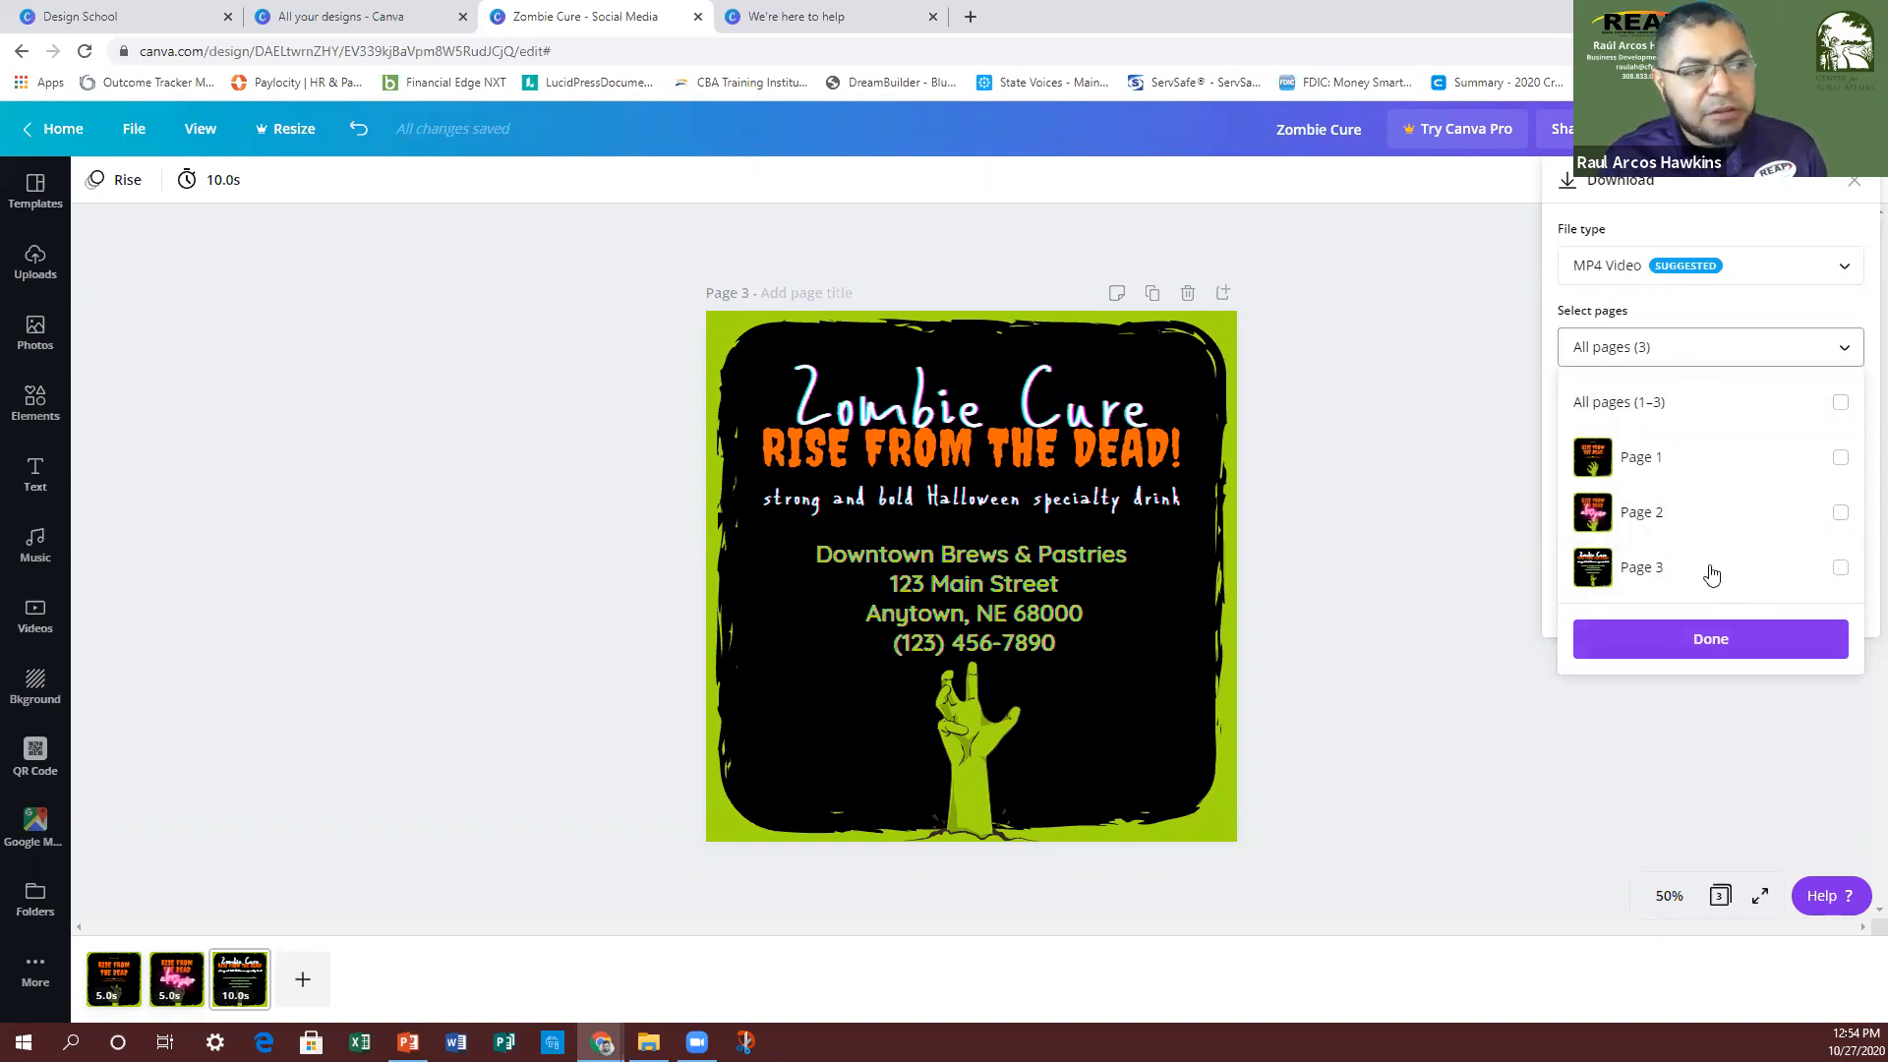
{"action": "left_click", "coordinate": [1841, 570]}
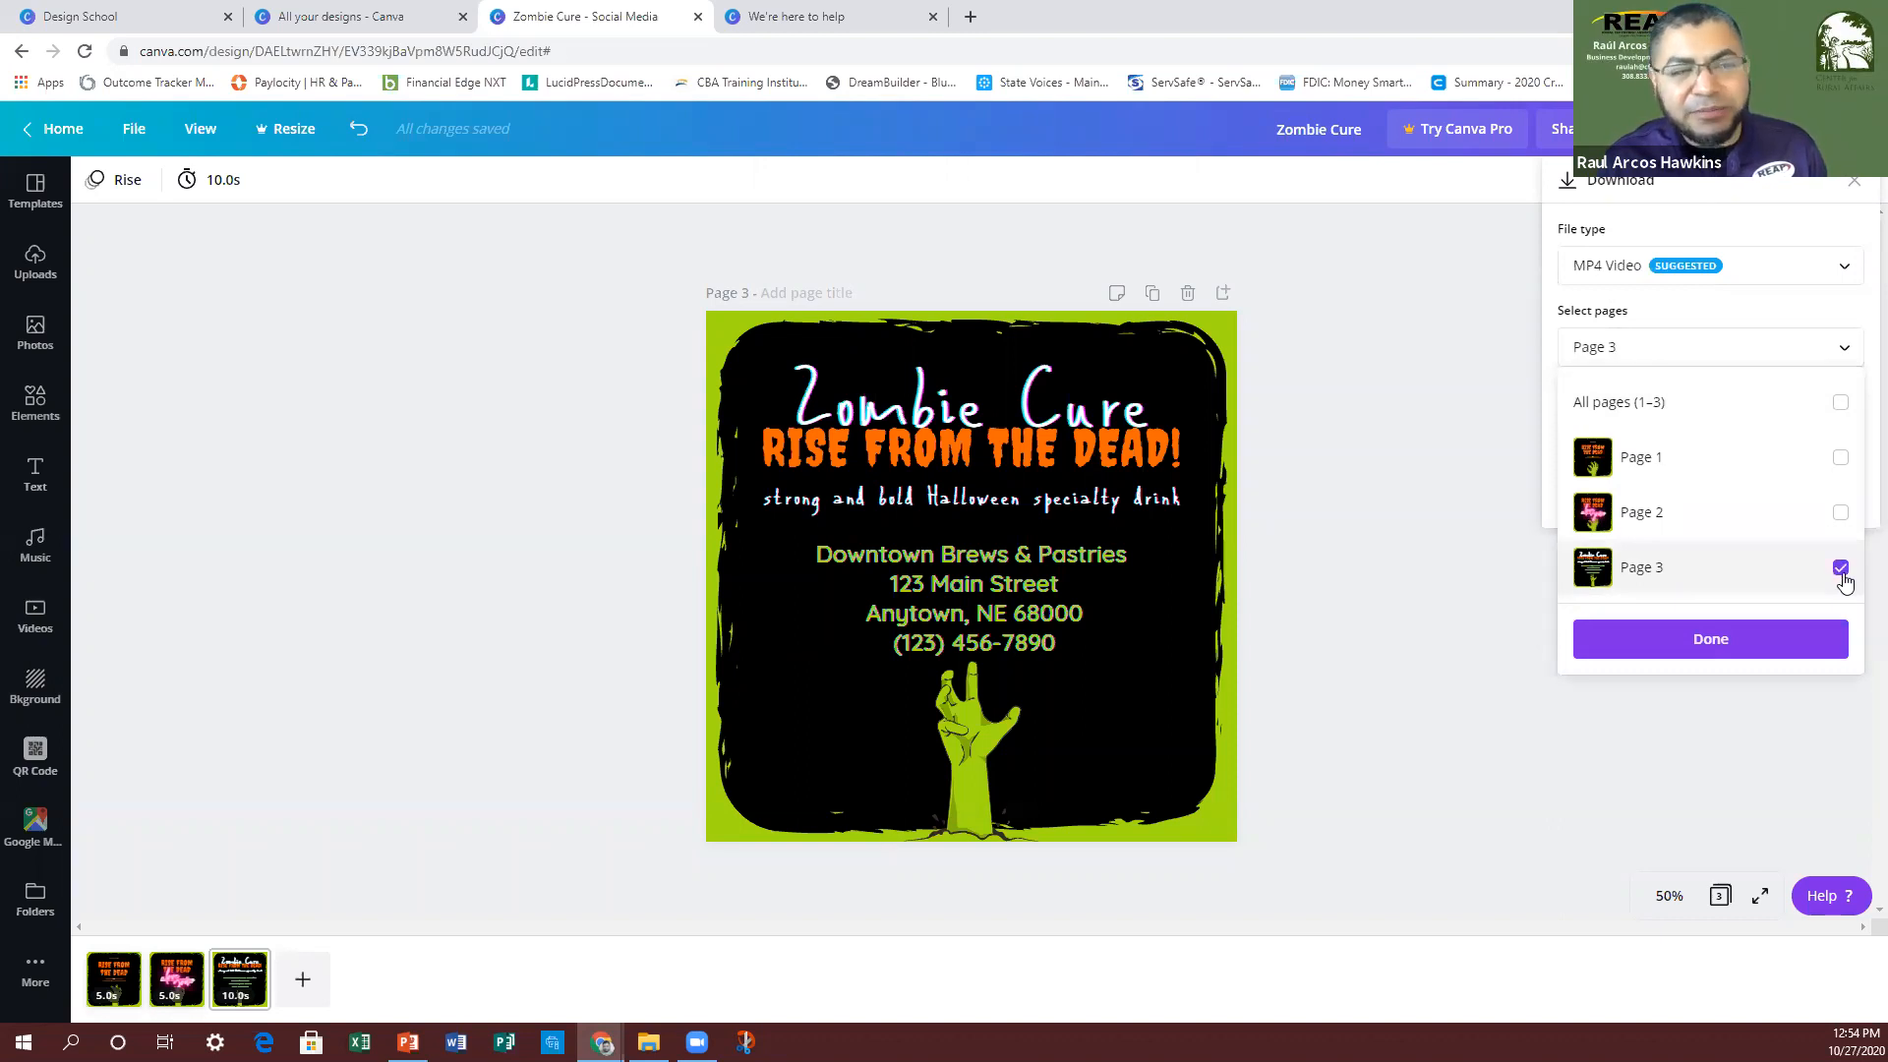
{"action": "left_click", "coordinate": [1709, 640]}
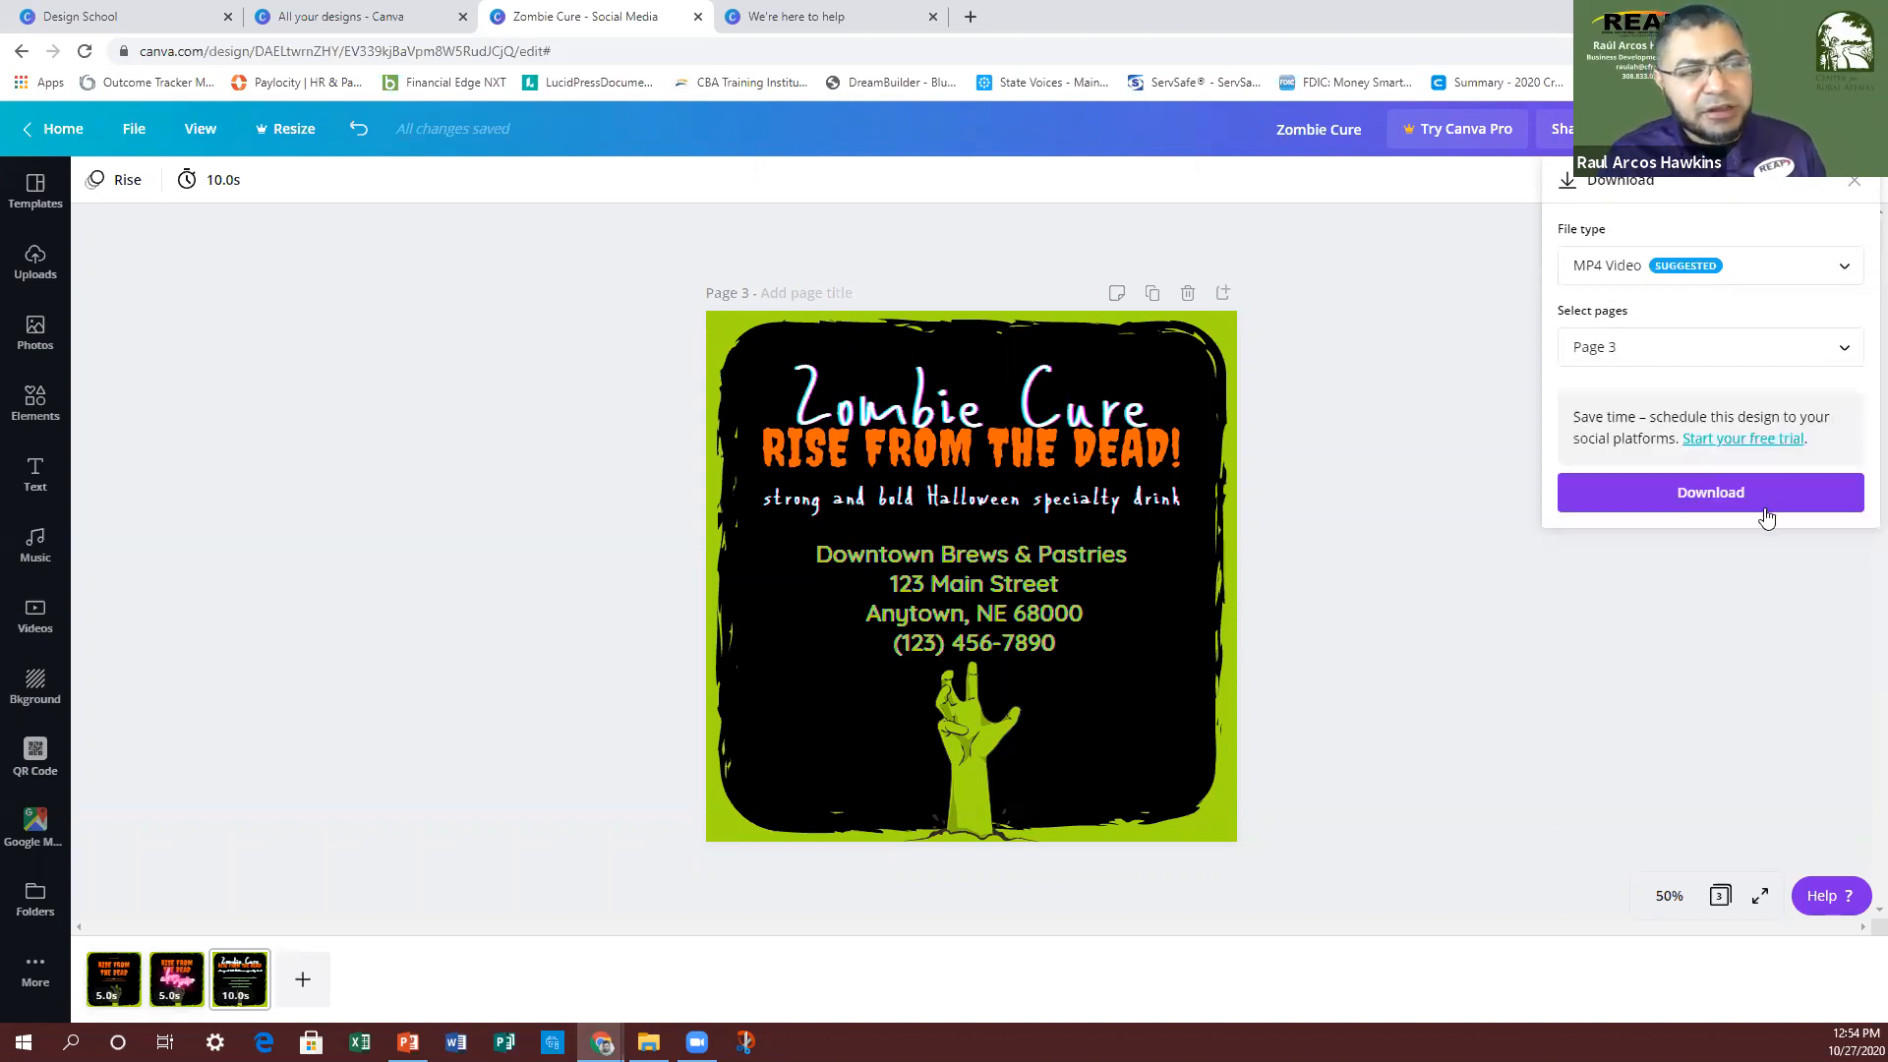
{"action": "left_click", "coordinate": [1719, 494]}
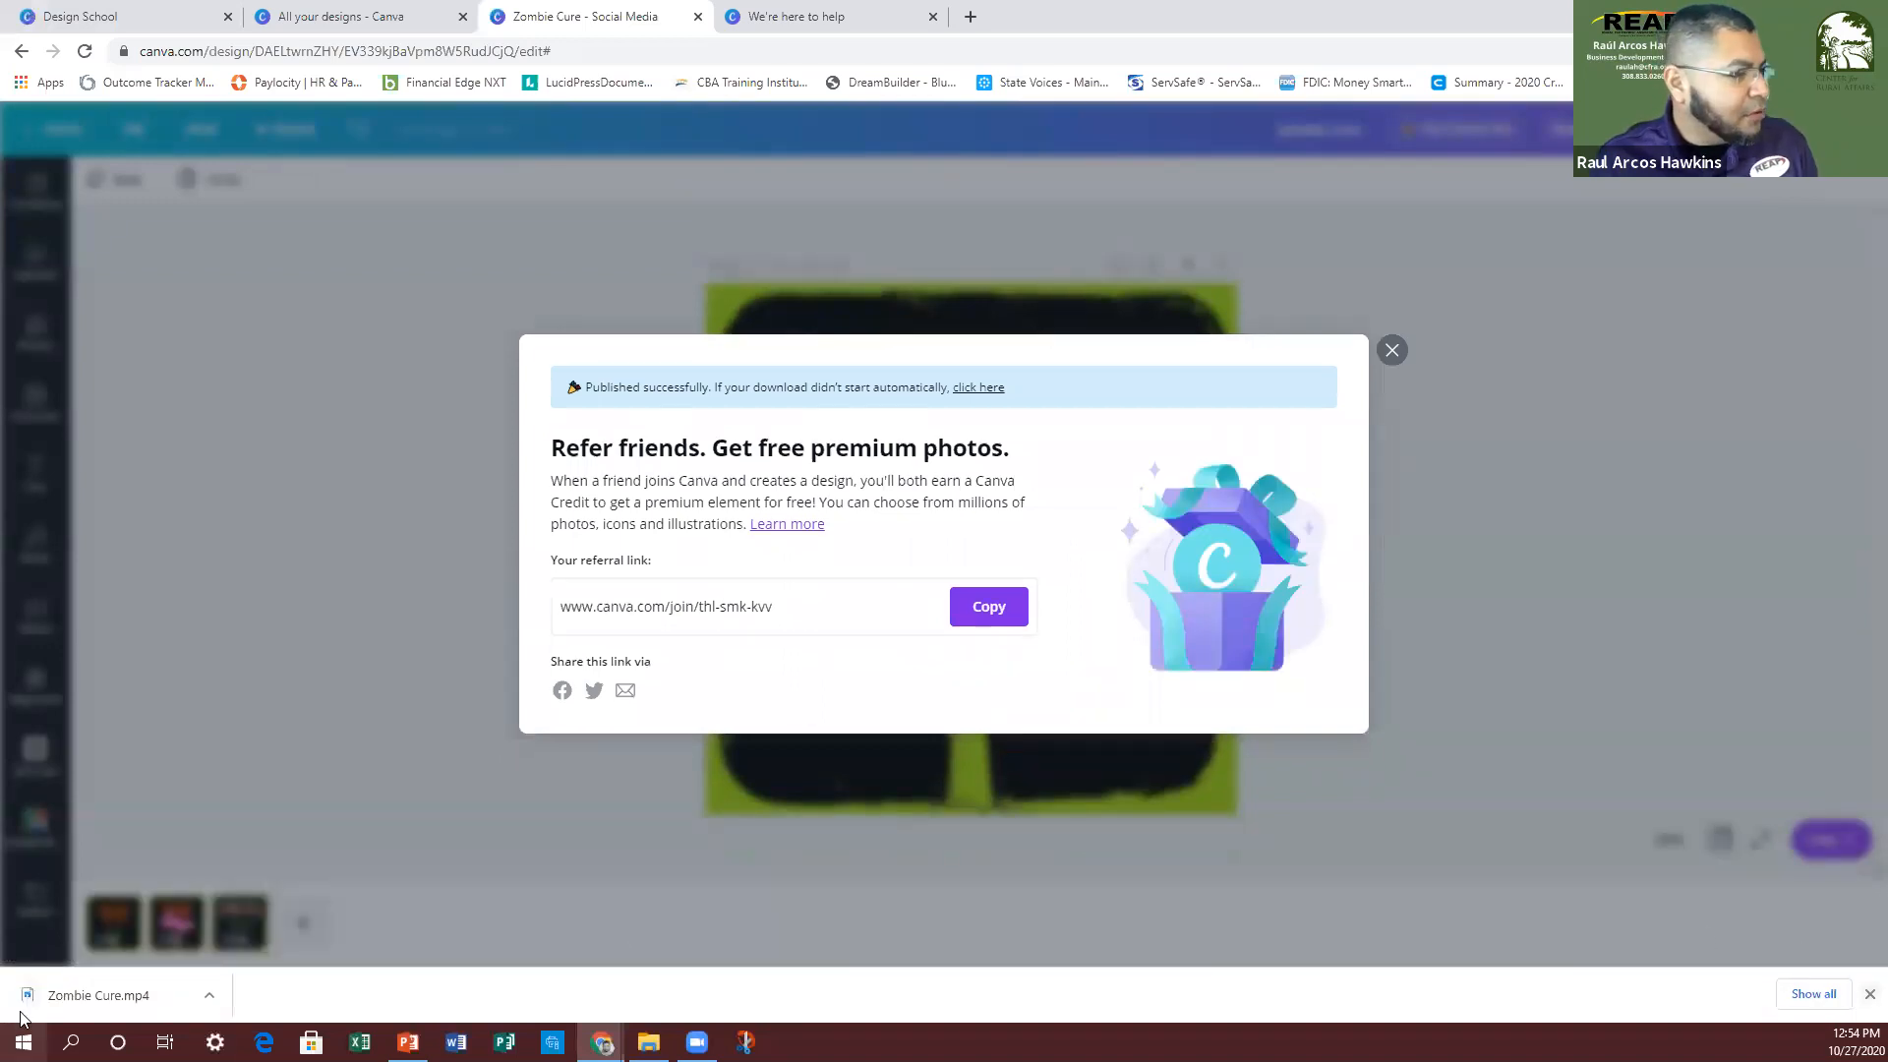
Step: Play and replay the downloaded Zombie Cure.mp4, and return to Canva to dismiss the referral offer
{"action": "left_click", "coordinate": [69, 1005]}
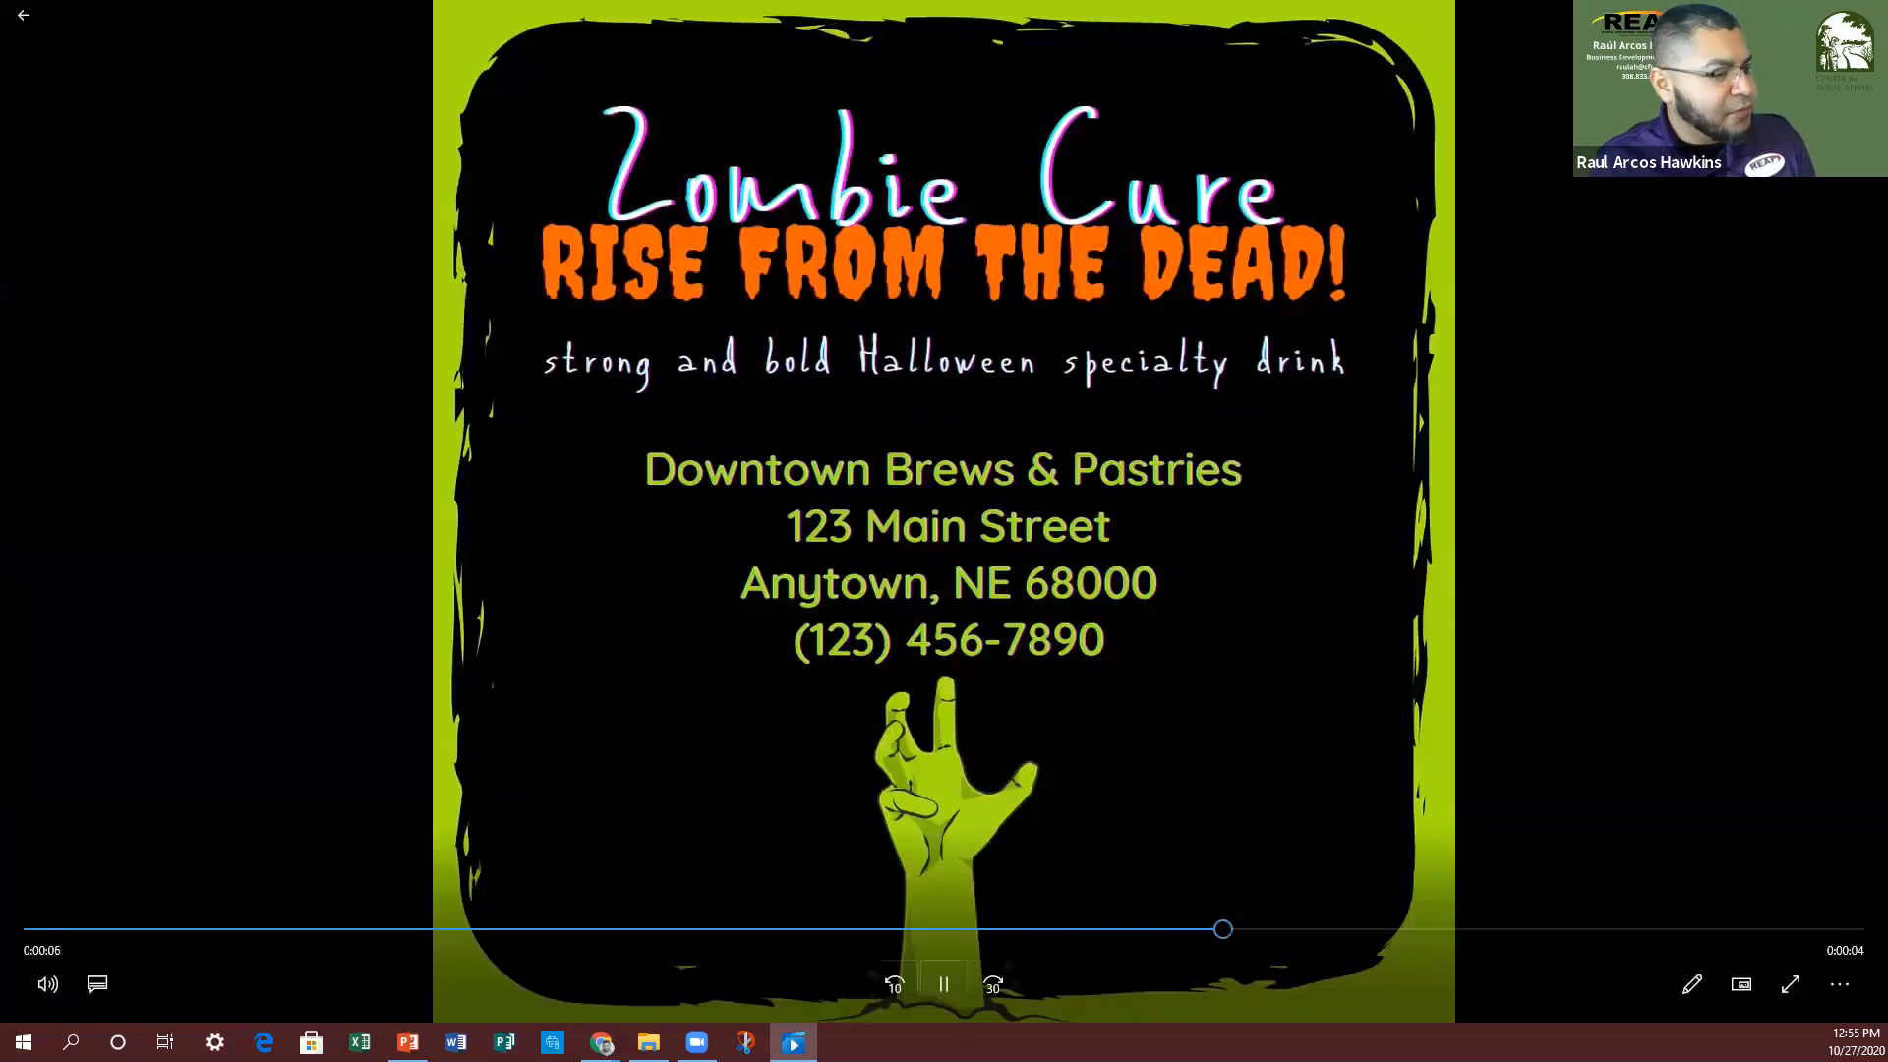
{"action": "left_click", "coordinate": [894, 983]}
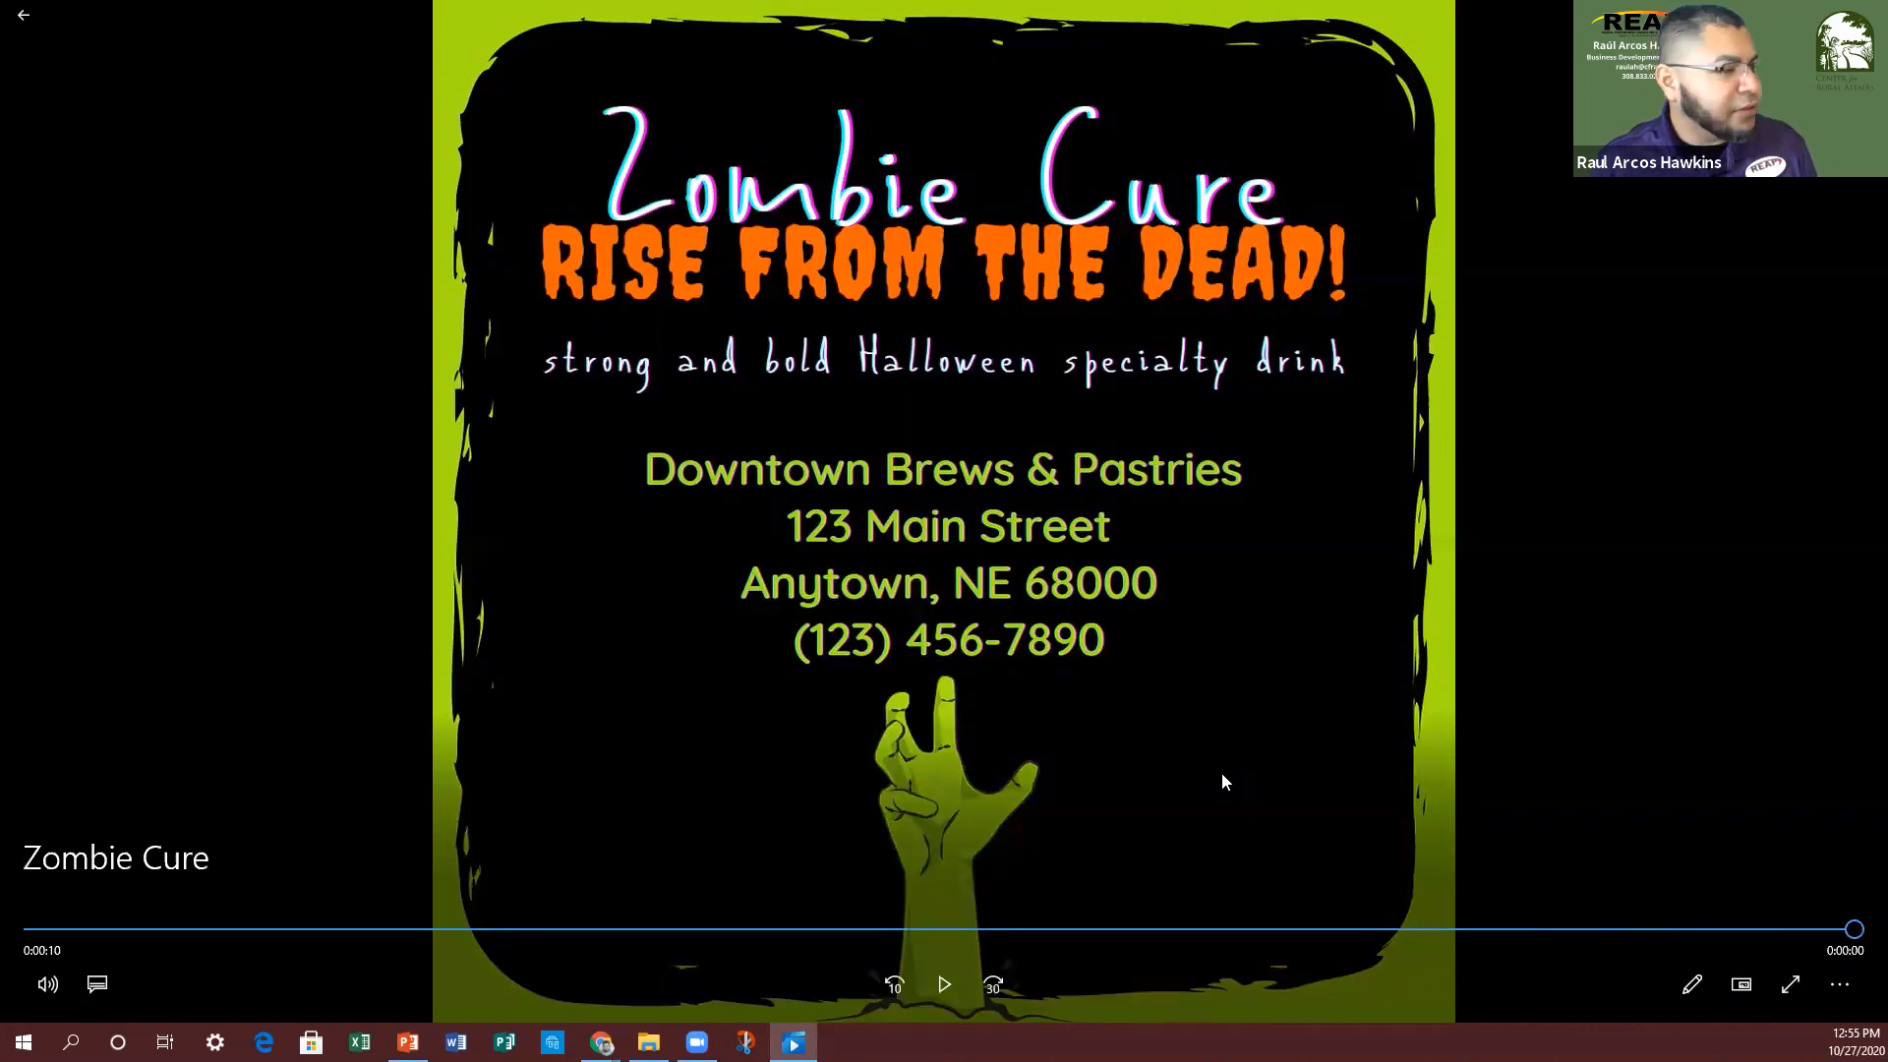
{"action": "left_click", "coordinate": [944, 984]}
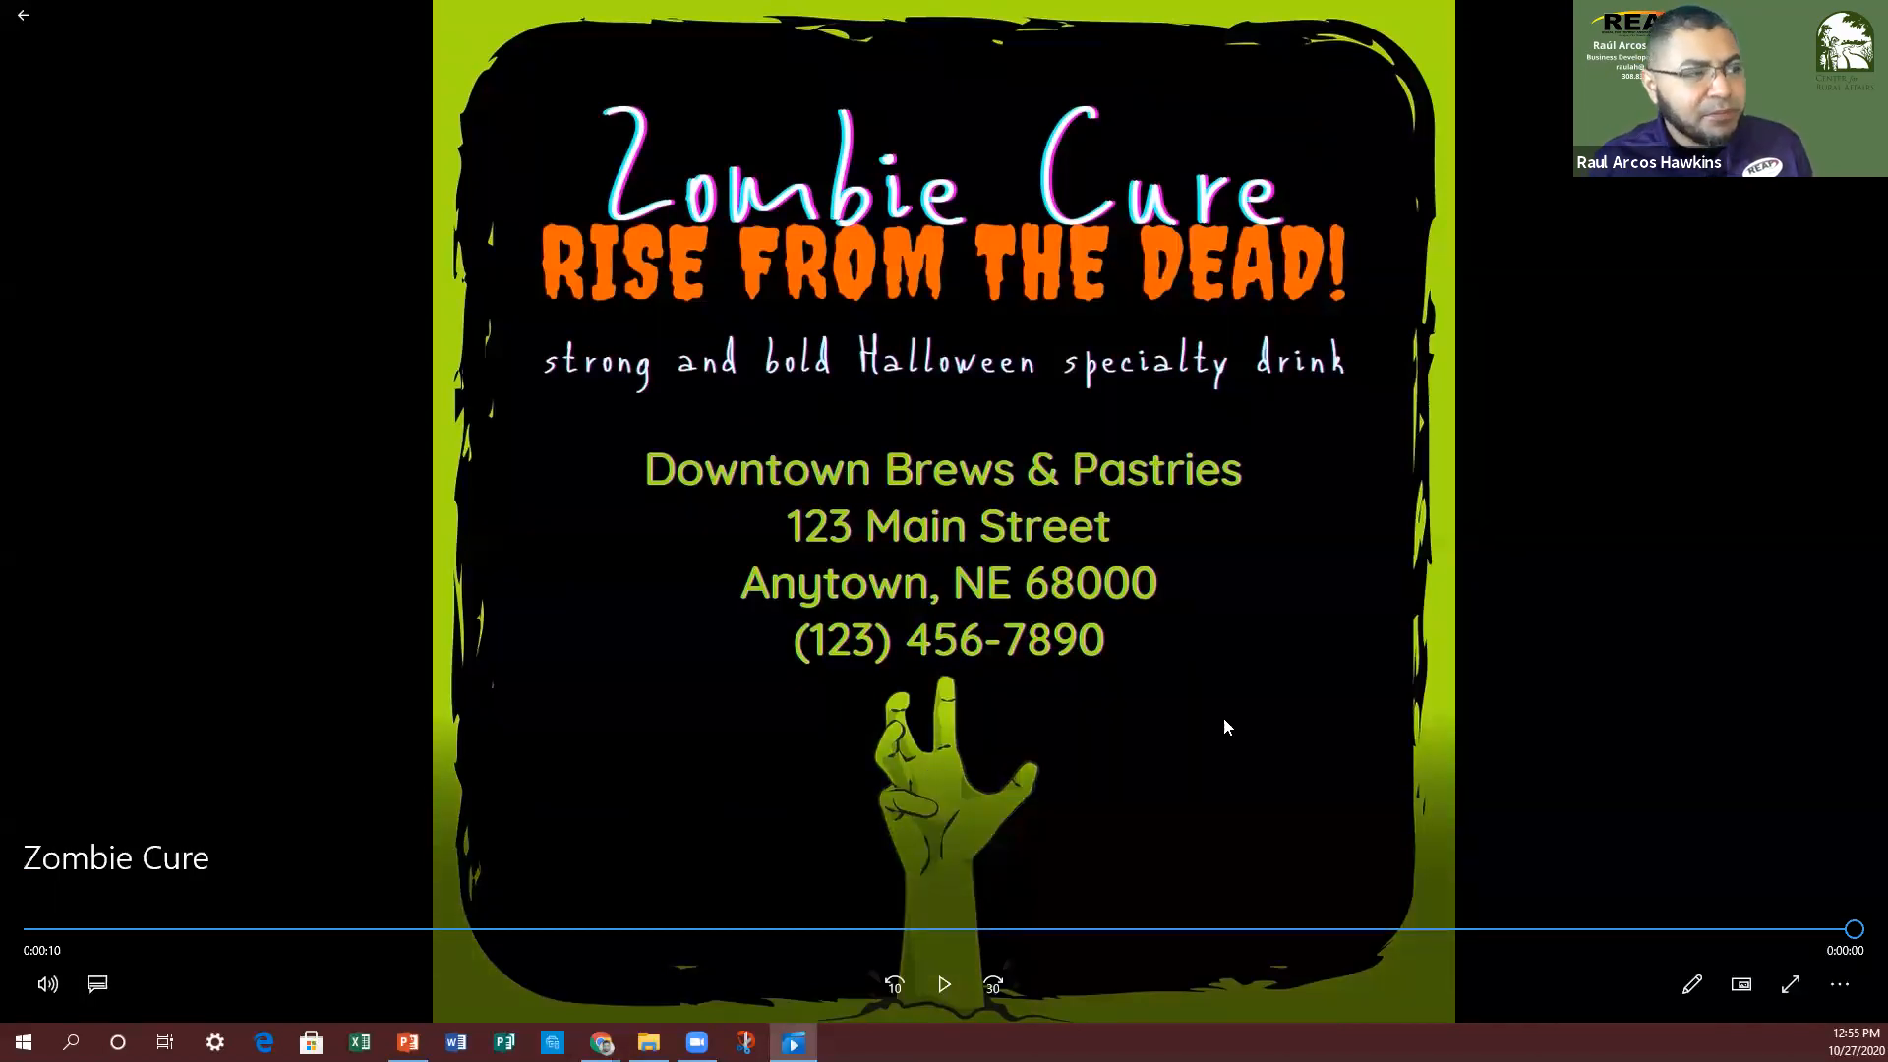
{"action": "key", "text": "alt+Tab"}
{"action": "left_click", "coordinate": [1393, 375]}
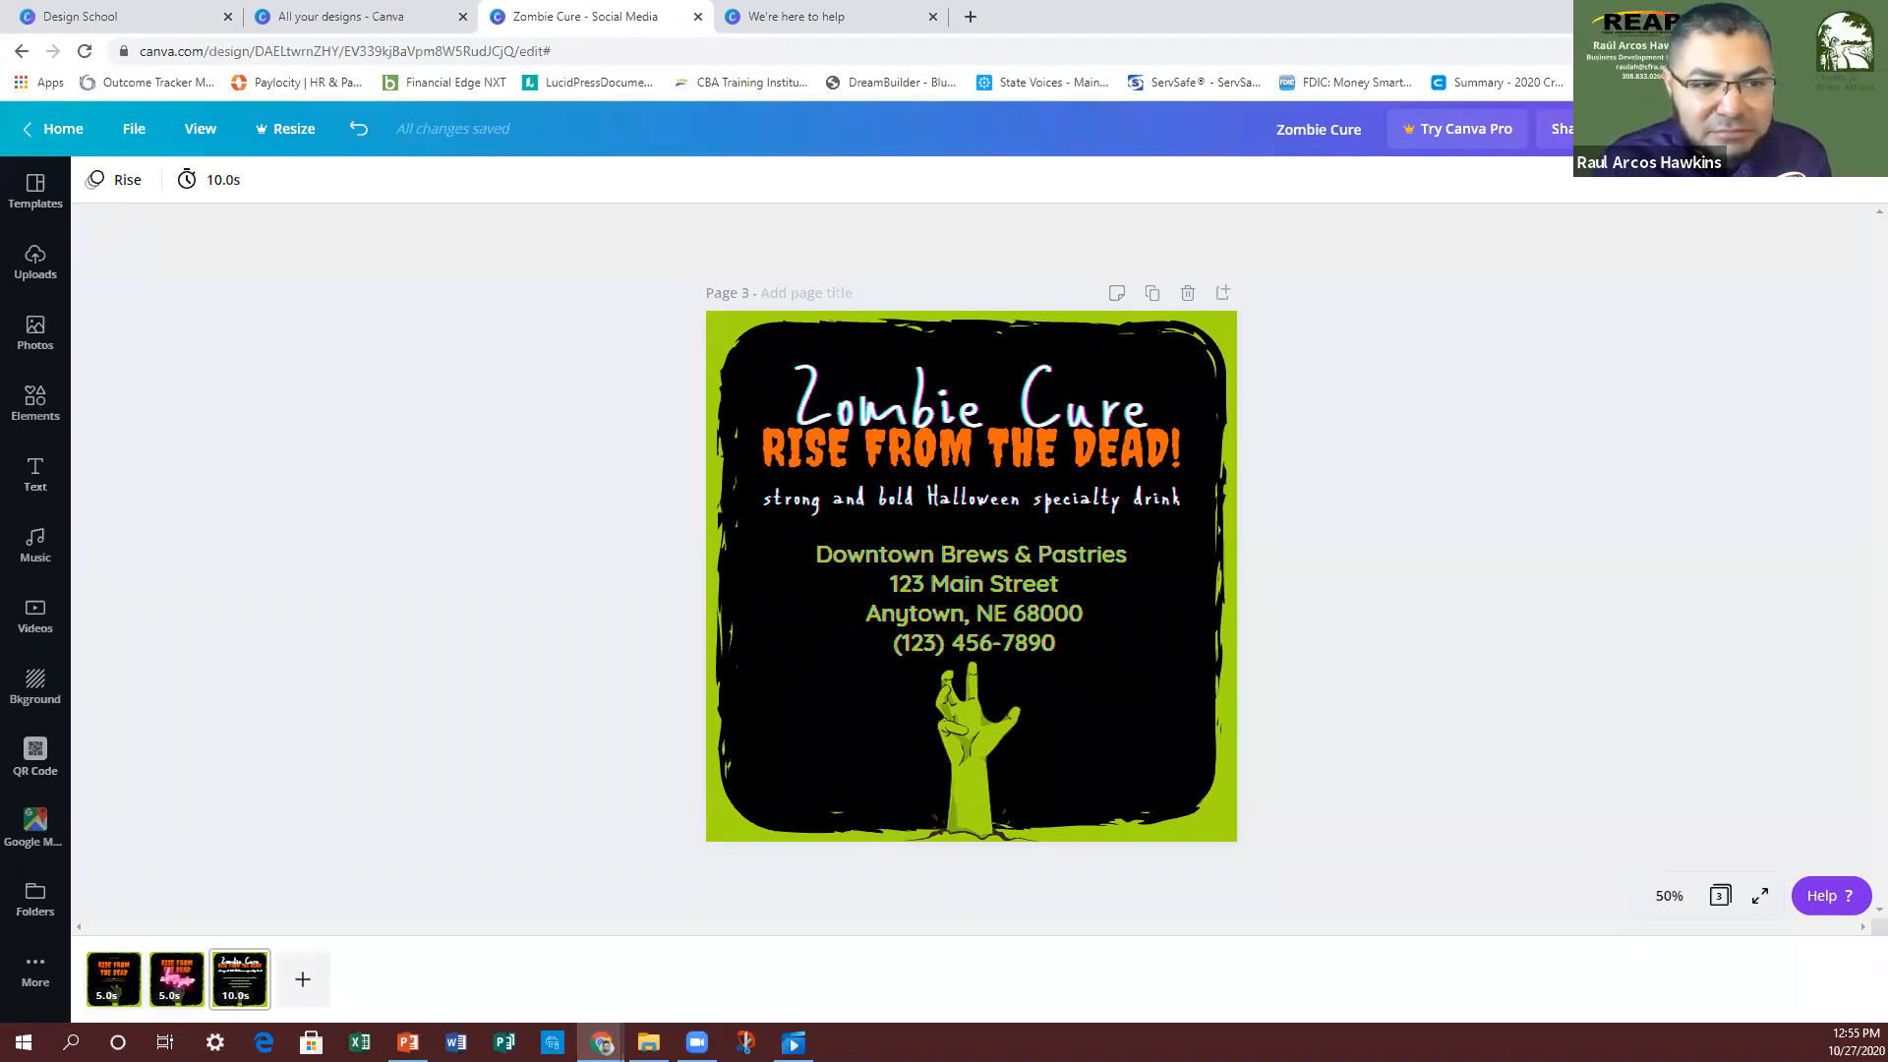
Step: Switch to the PowerPoint slide show and reveal the Downloading/Uploading slide's points on file type and file quality
{"action": "left_click", "coordinate": [407, 1043]}
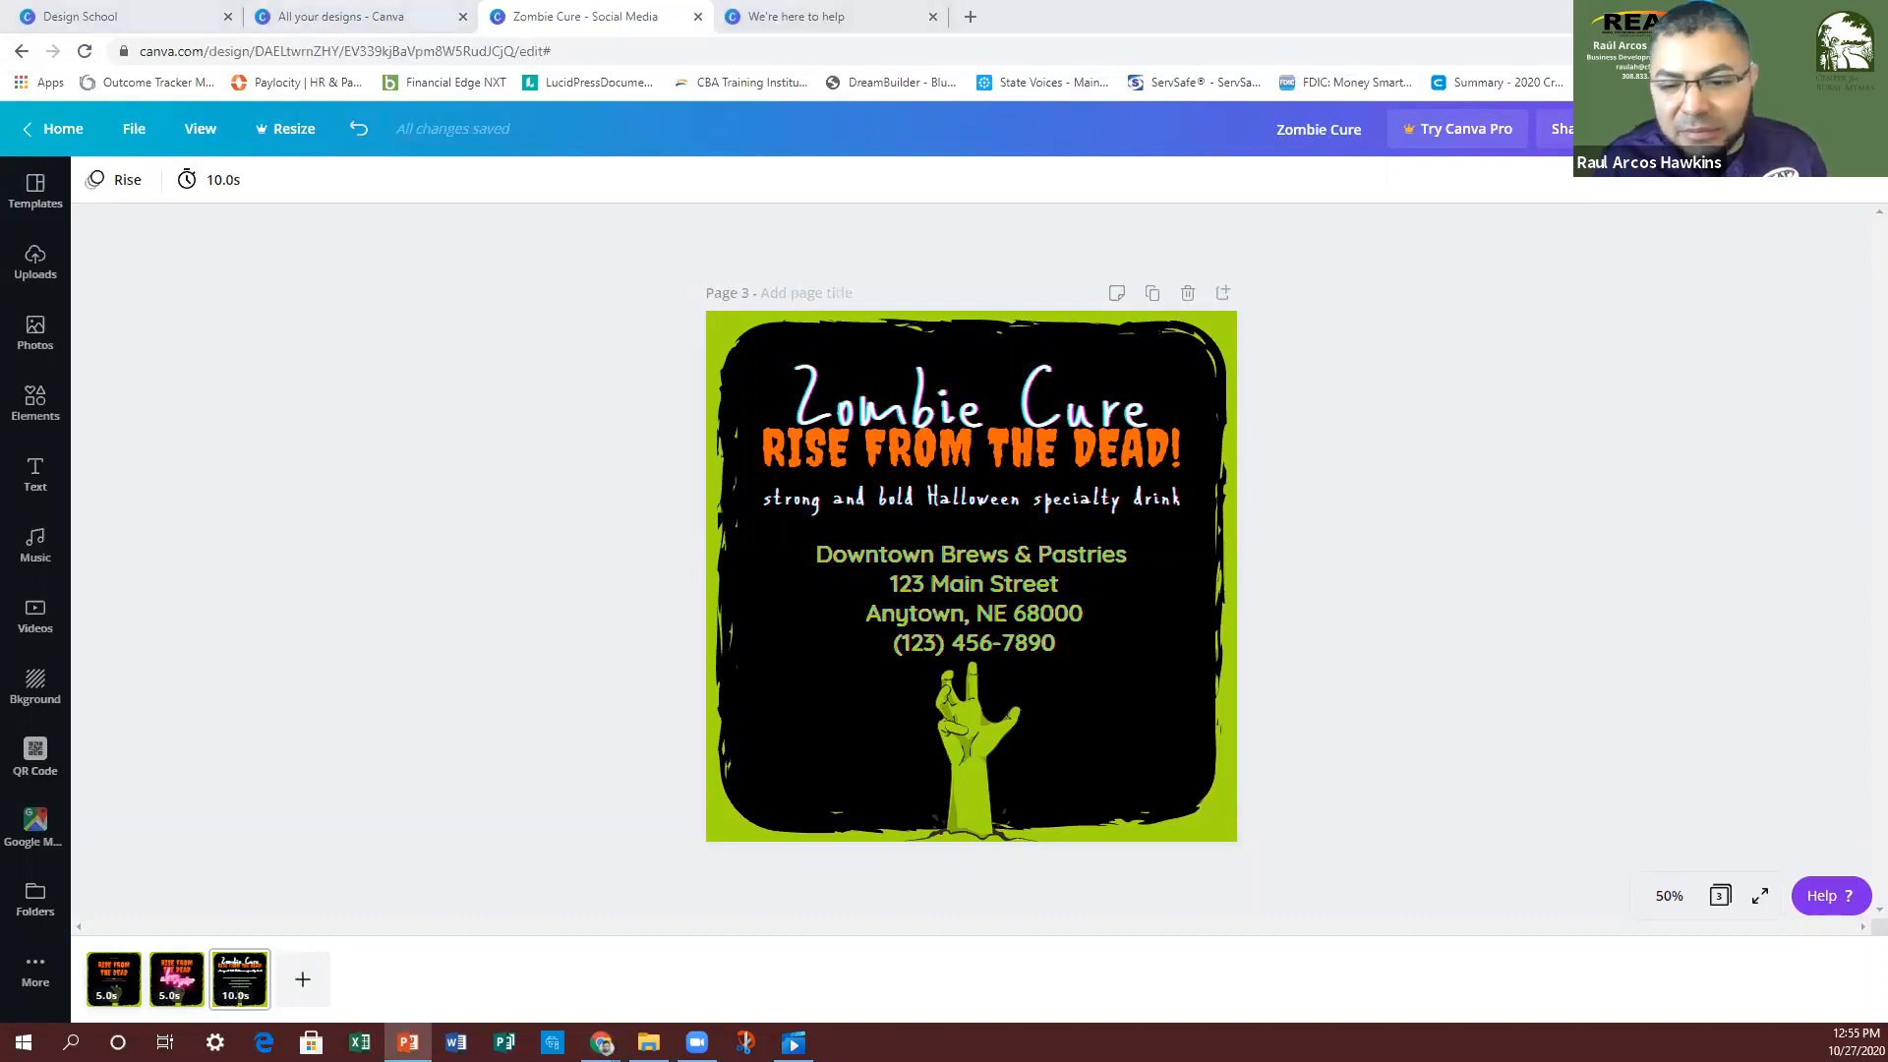
{"action": "left_click", "coordinate": [408, 1042]}
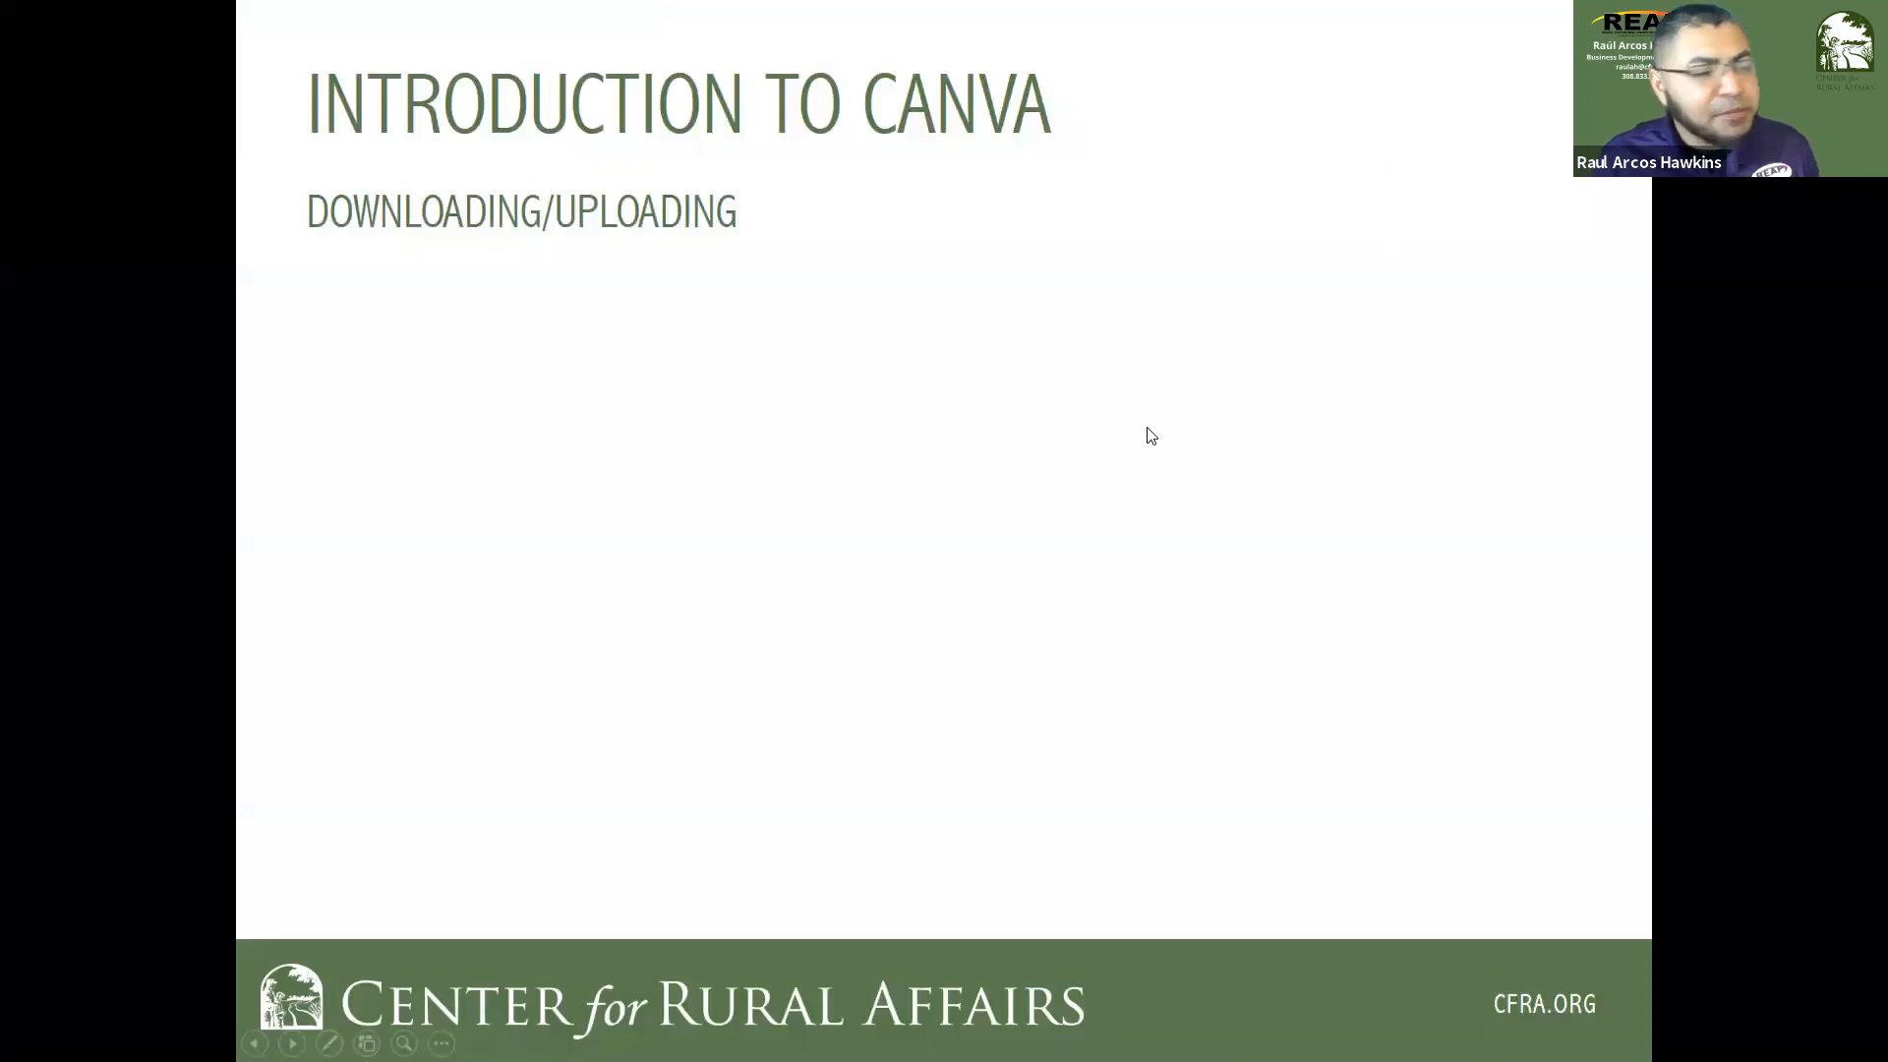
{"action": "left_click", "coordinate": [1226, 403]}
{"action": "left_click", "coordinate": [1226, 403]}
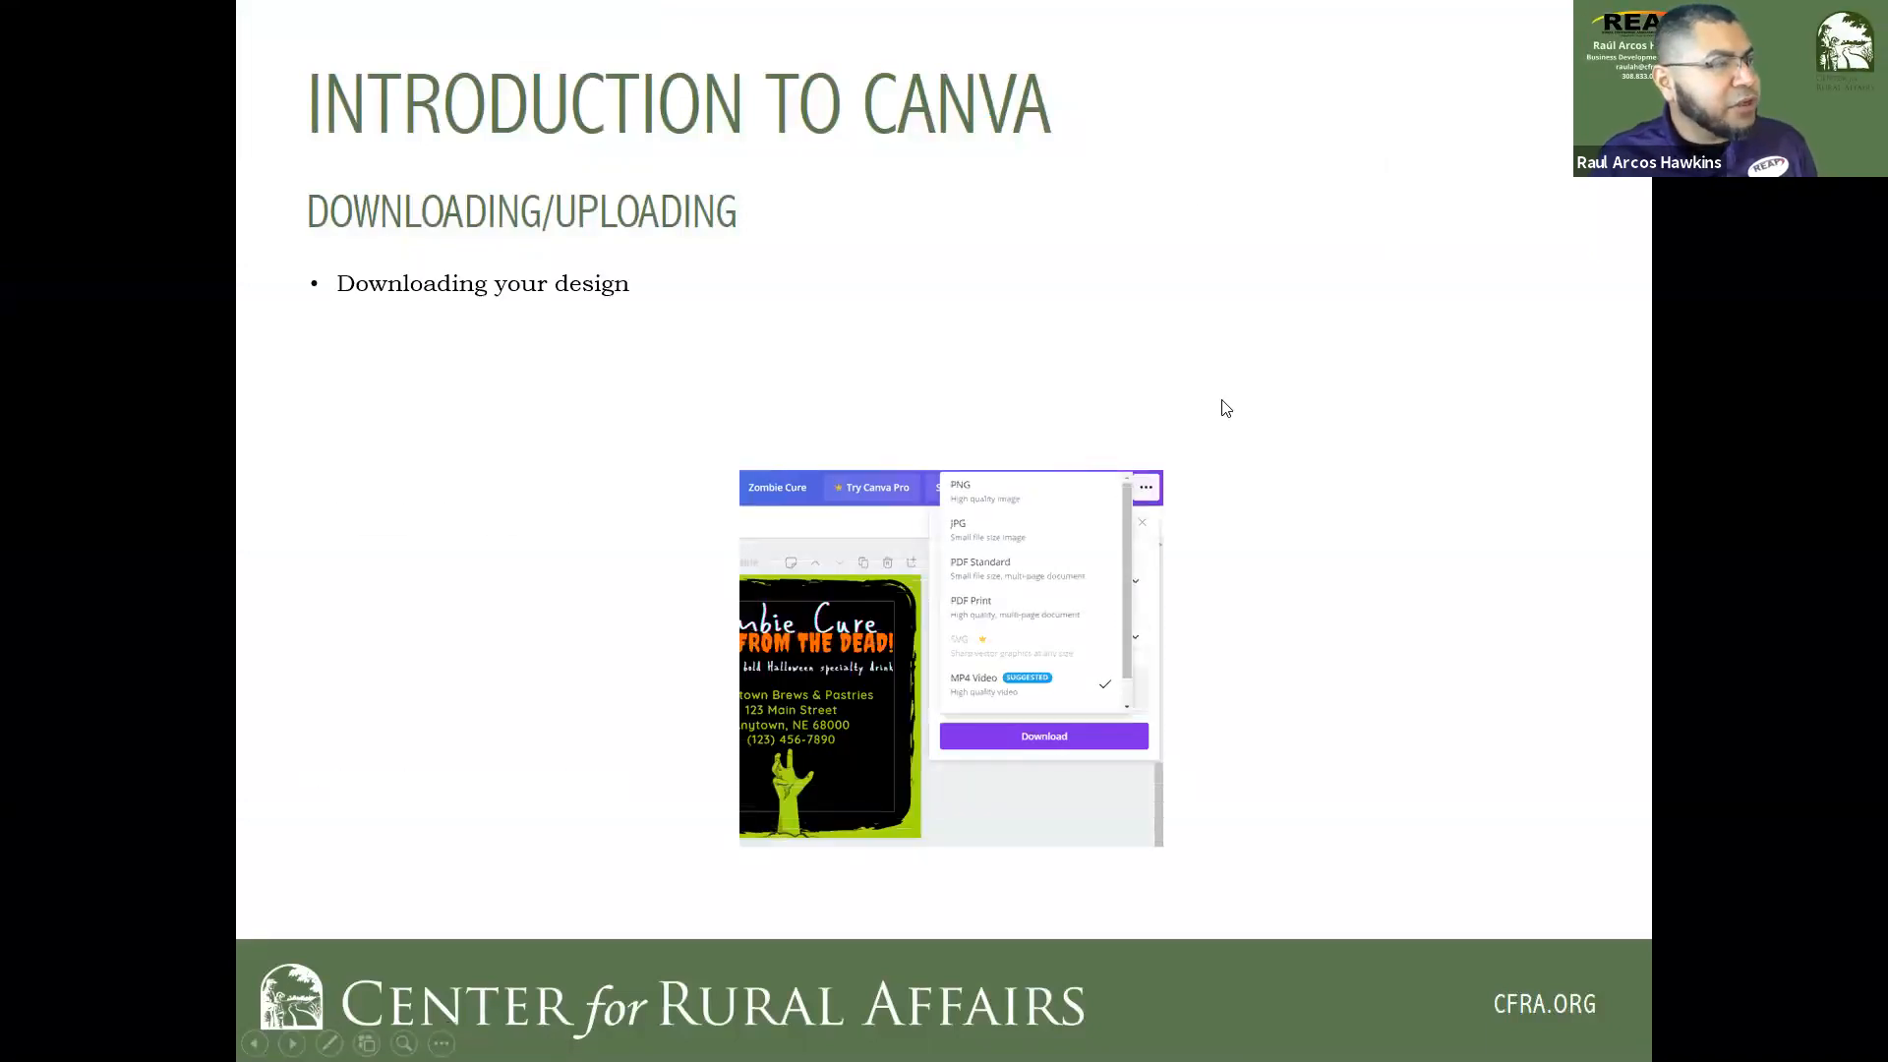
{"action": "left_click", "coordinate": [1227, 408]}
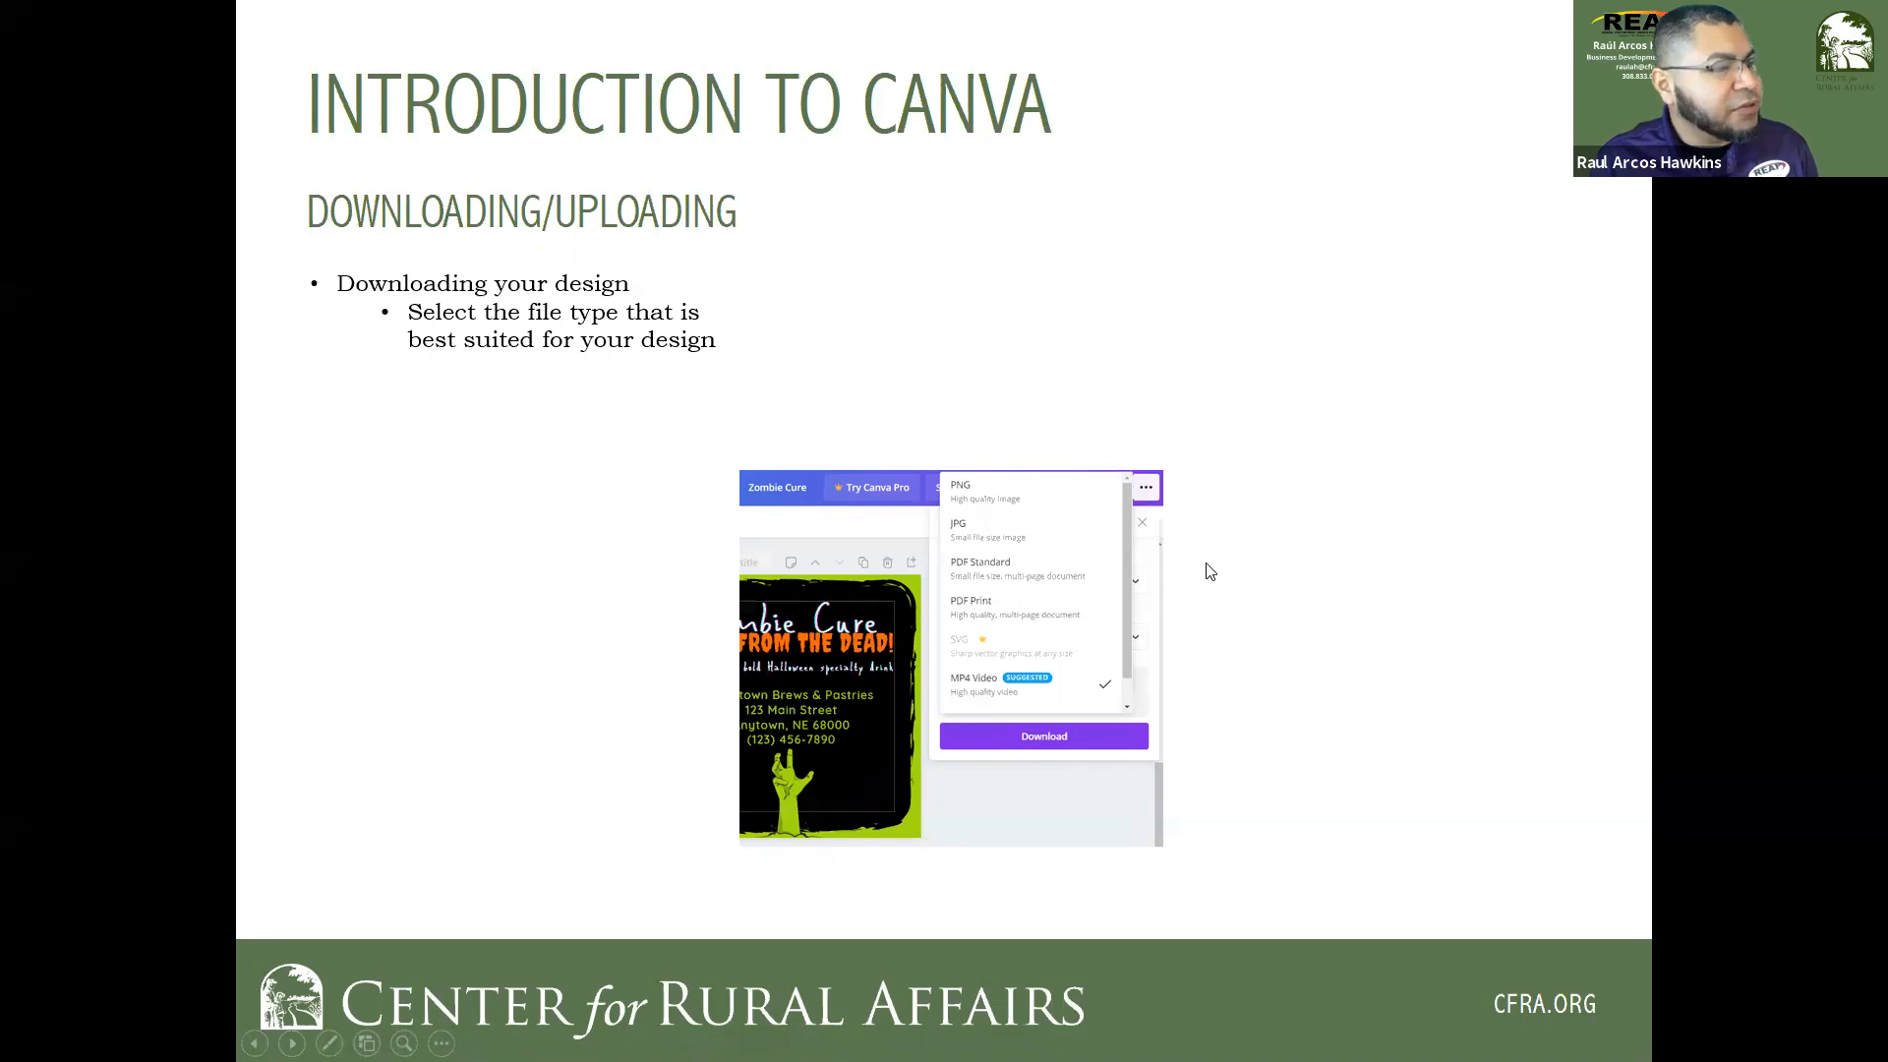
{"action": "left_click", "coordinate": [1326, 563]}
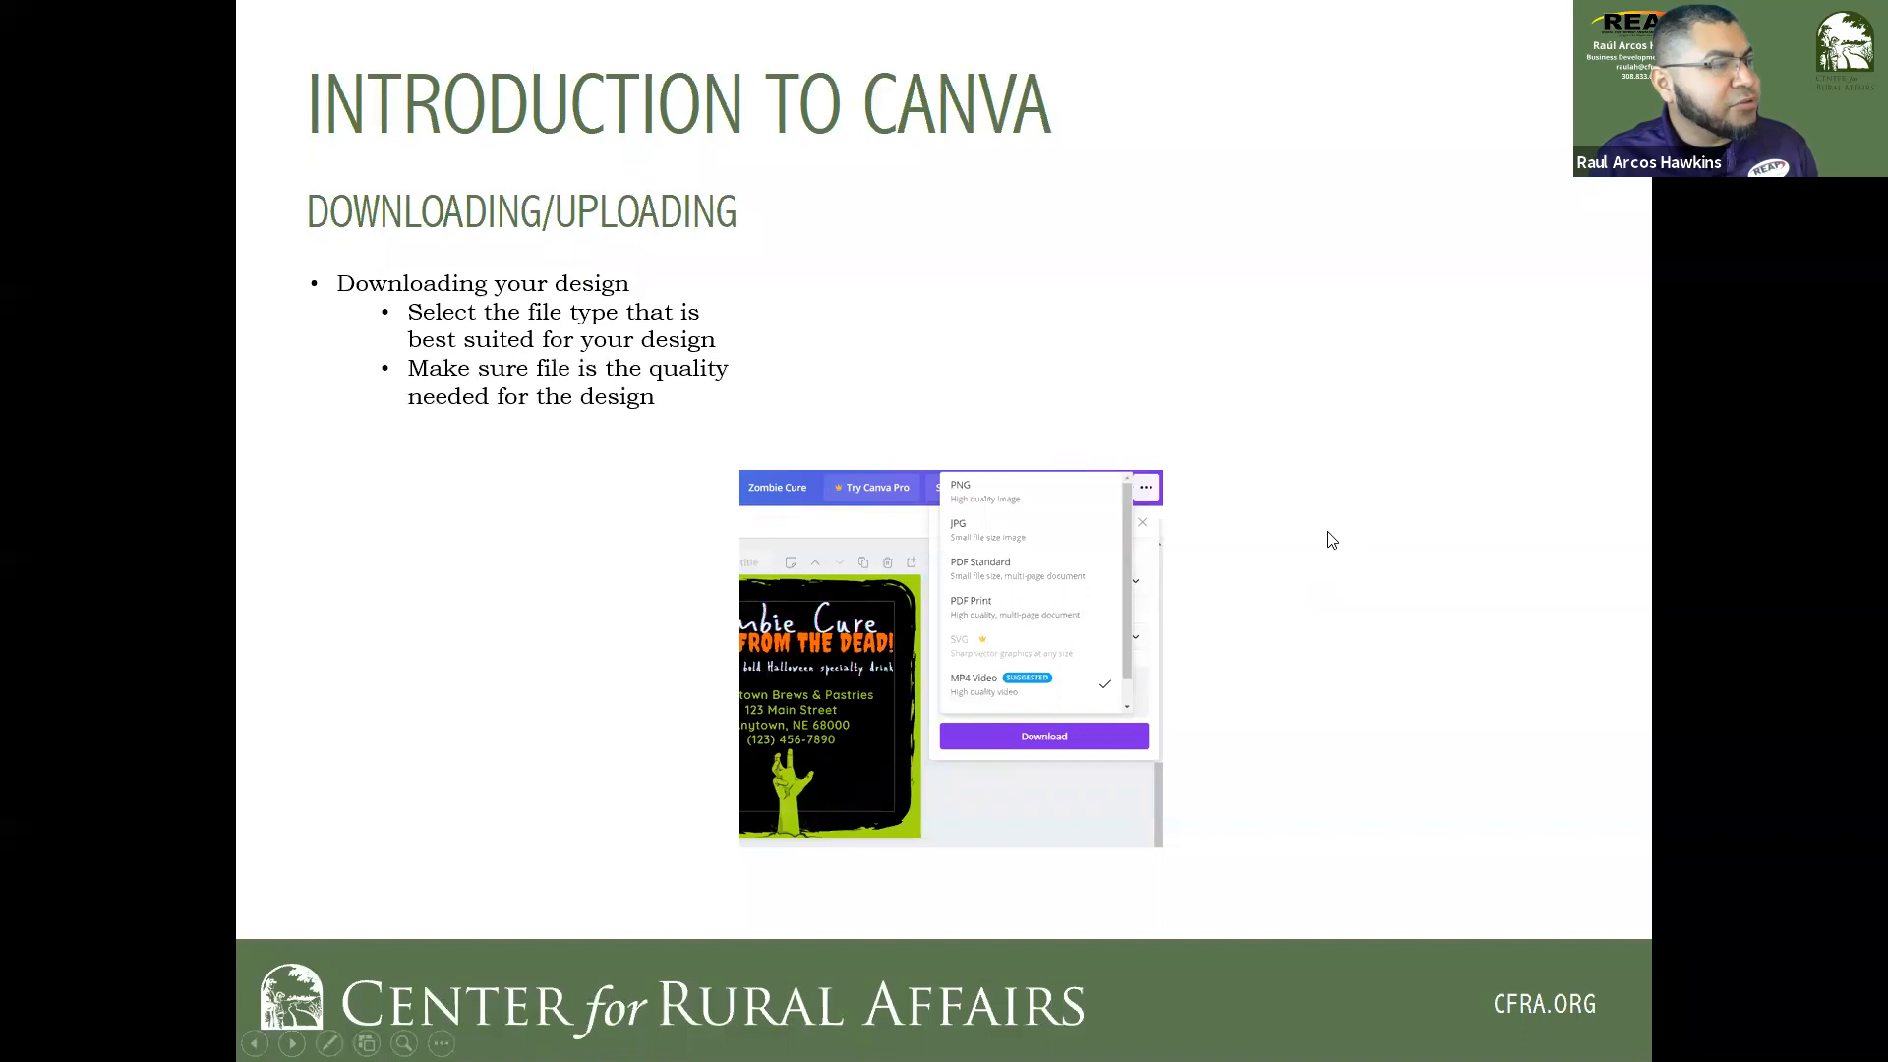